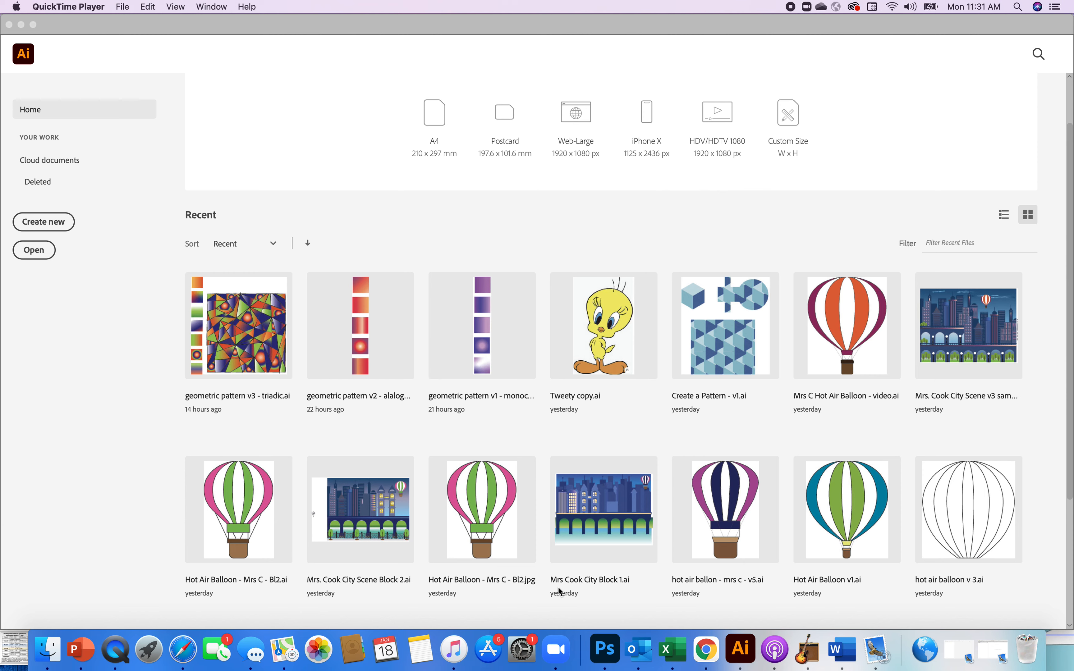
- Start a new document and set its width to 8 in, making the page 8 by 8 inches
click(49, 224)
click(50, 224)
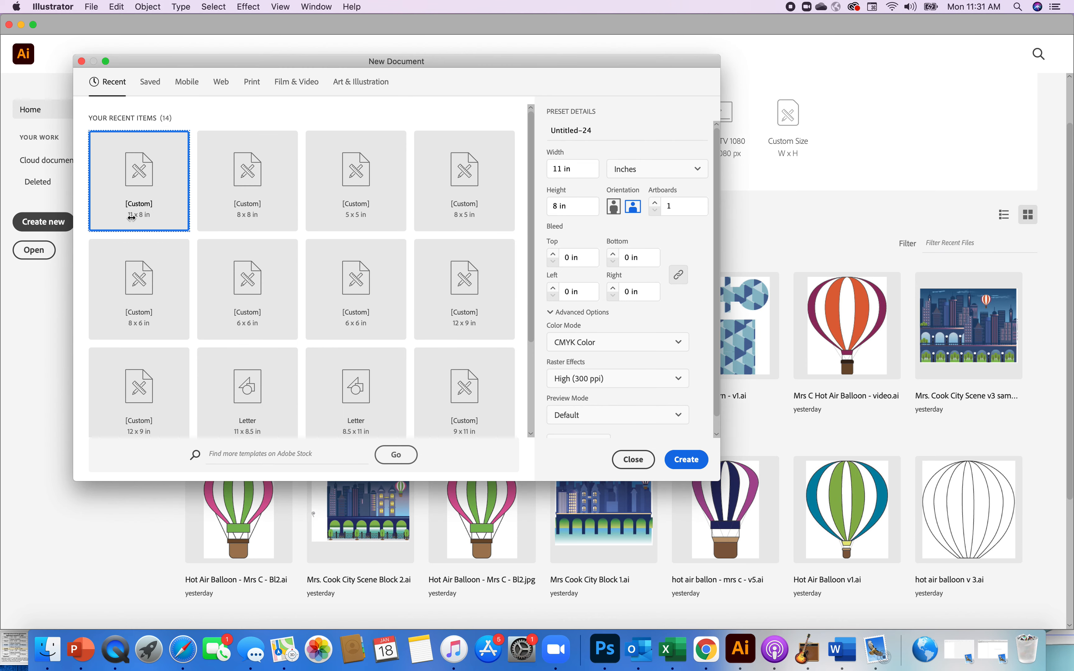
click(586, 173)
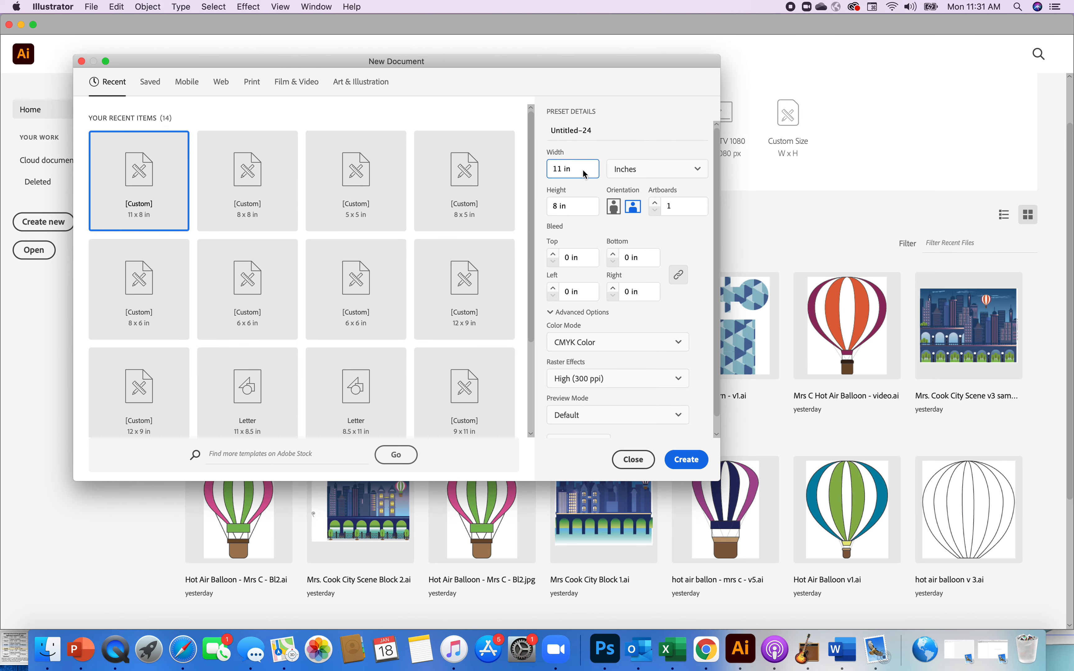
key(super+a)
text(8 in)
- Name the new document "Mrs C- Geometric Abstract - v5" and create it
click(597, 131)
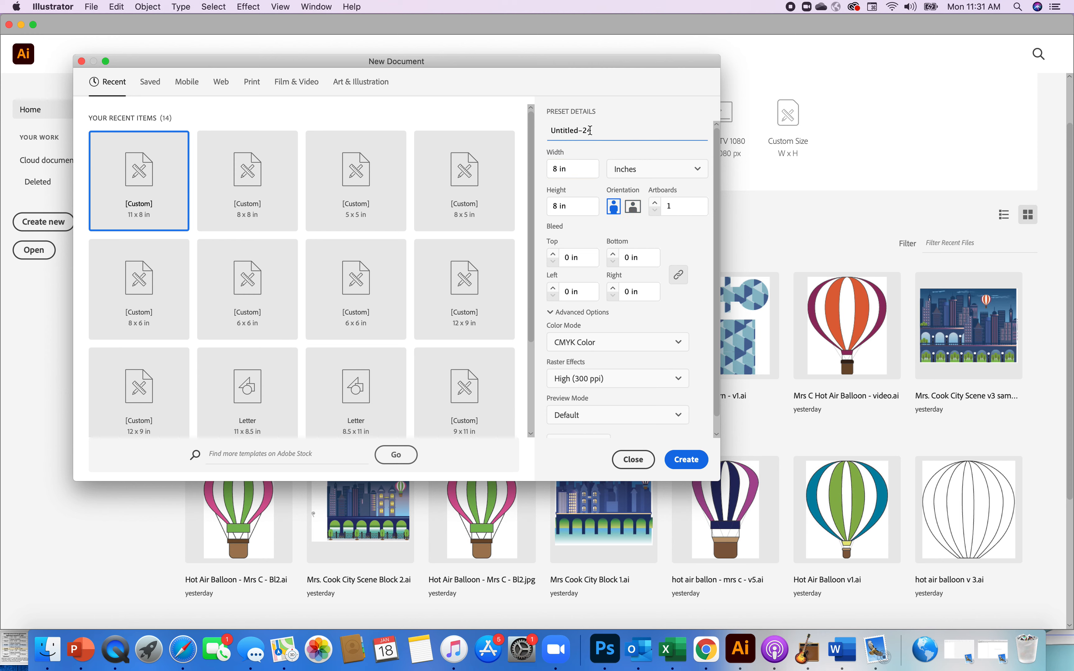
drag(599, 131, 542, 130)
text(Mrs C- Geometric Abstr)
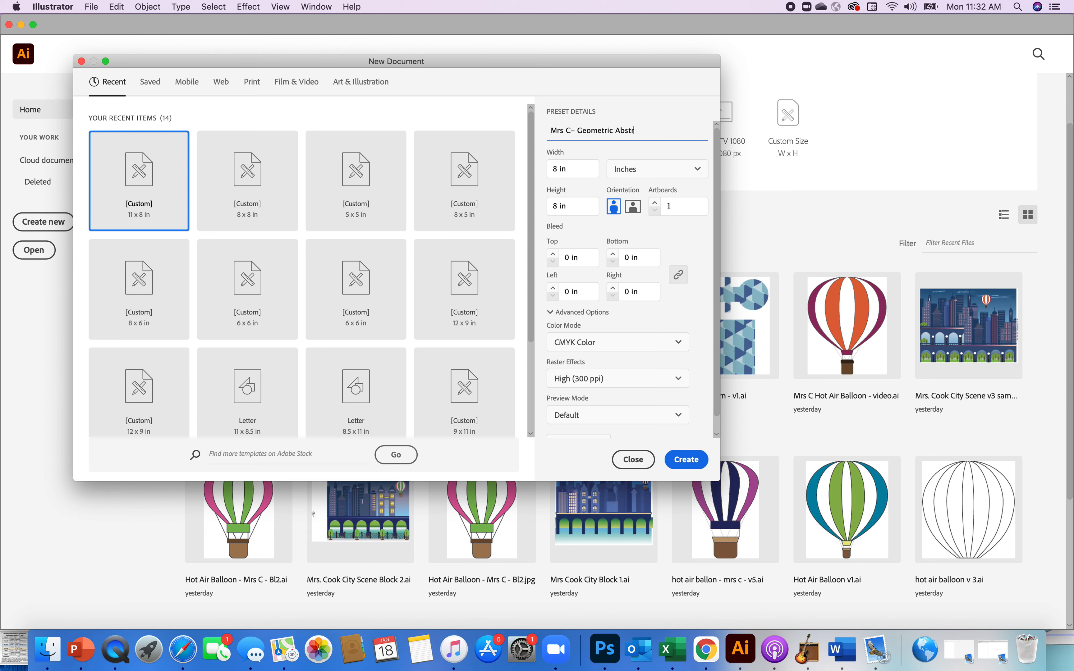
text(act - v5)
click(684, 460)
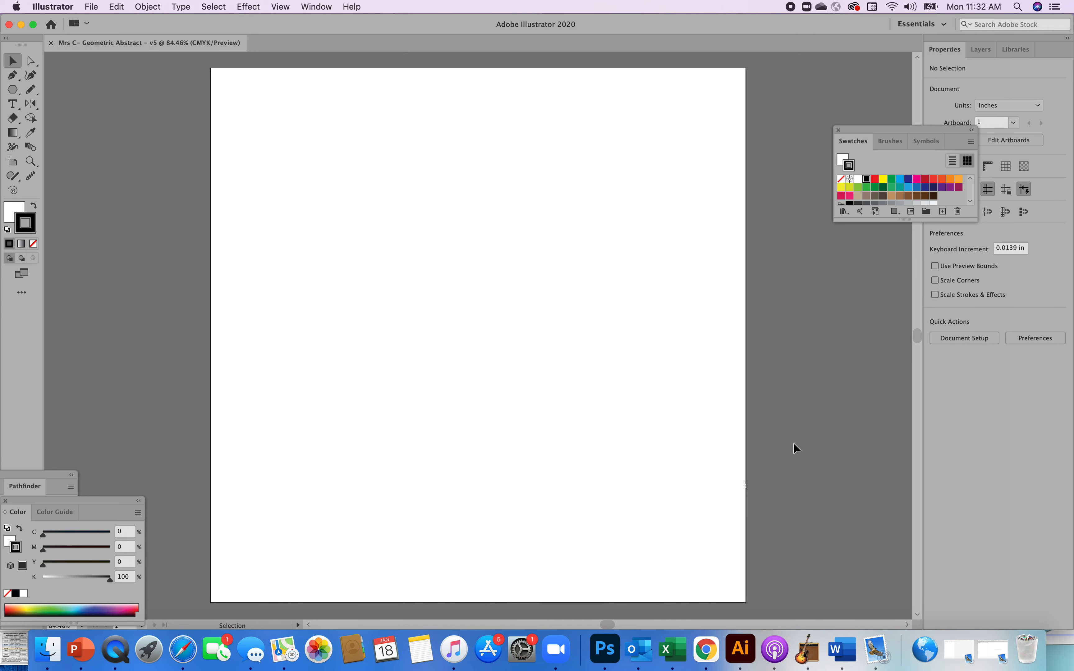
- Reset the Essentials workspace and expand the toolbar to two columns
key(super+minus)
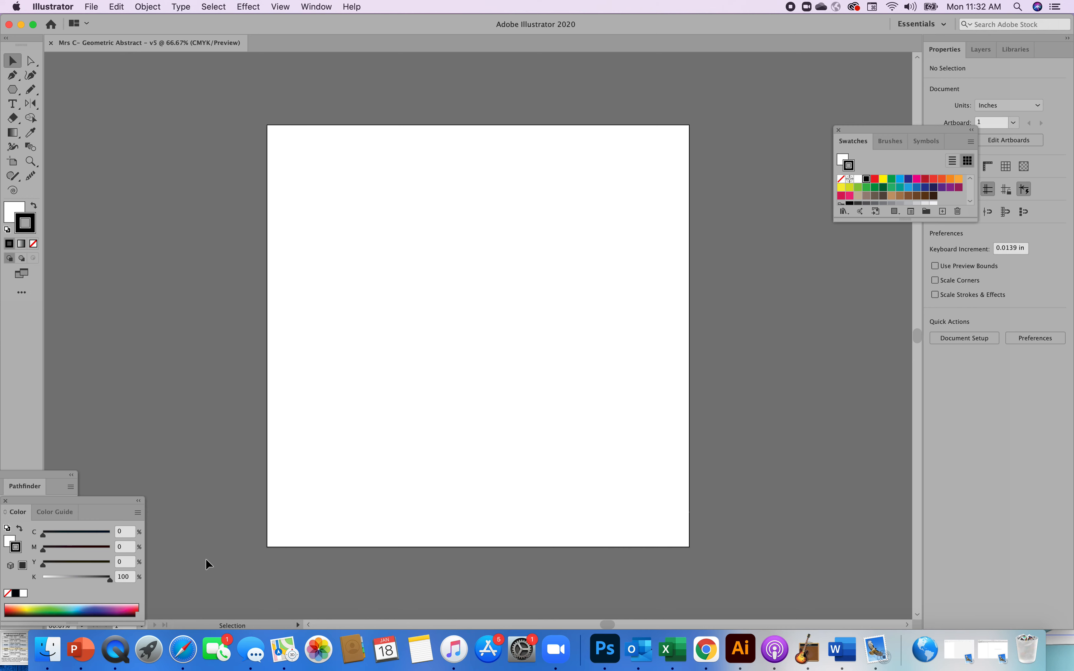
click(316, 6)
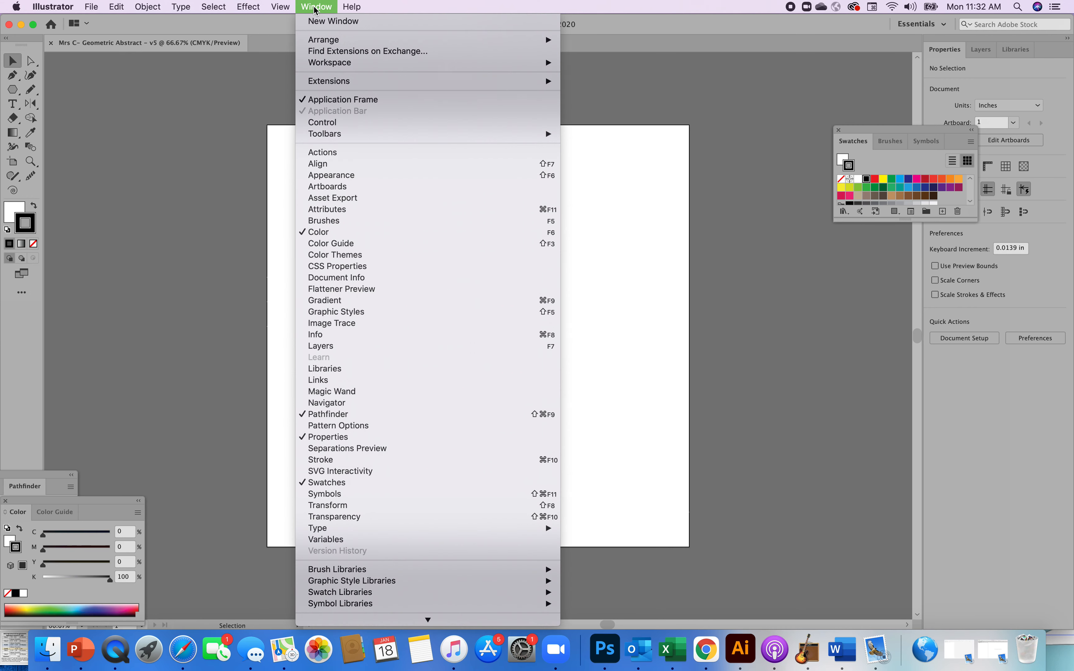
mouse_move(337, 62)
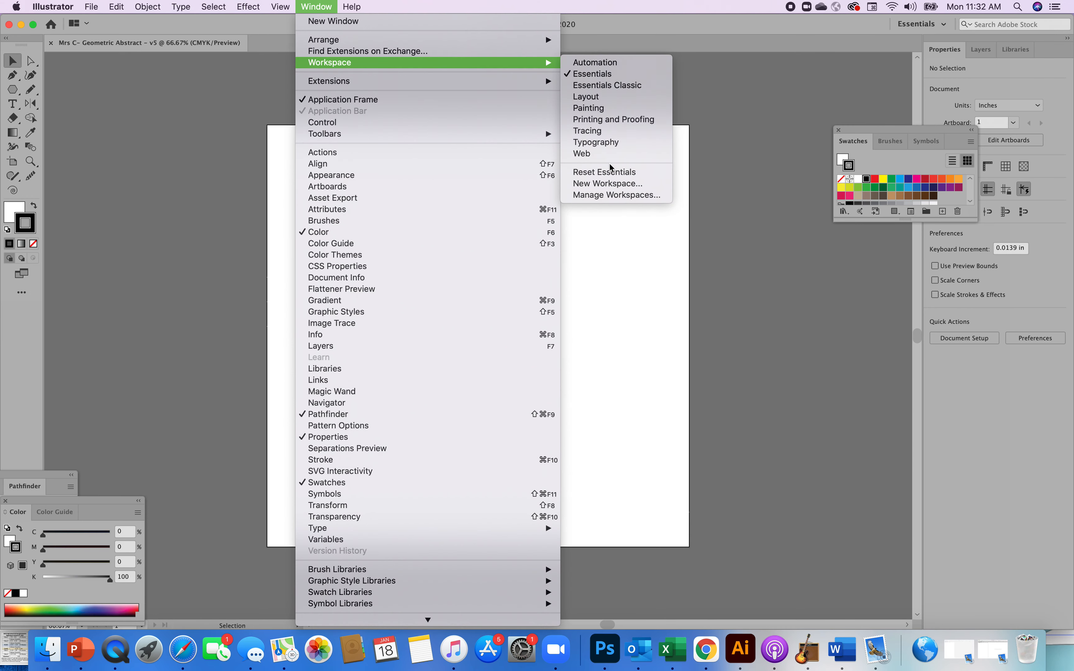
click(605, 173)
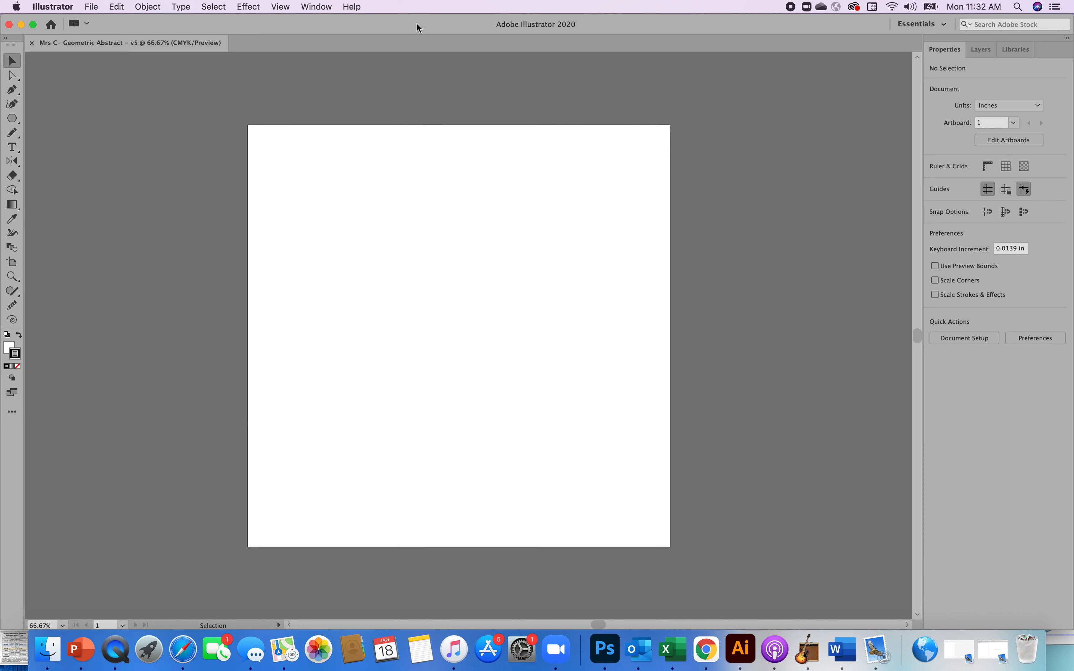
click(6, 38)
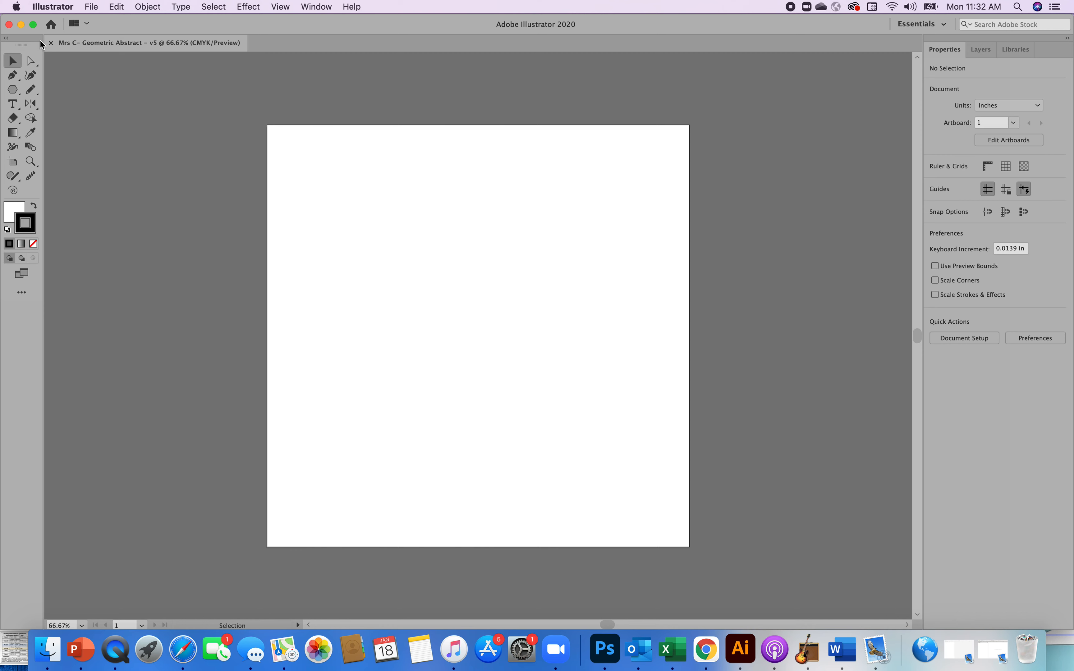
- Open the monochromatic violet example, geometric pattern v1, from the Desktop and examine its gradient squares beside the artboard
click(92, 7)
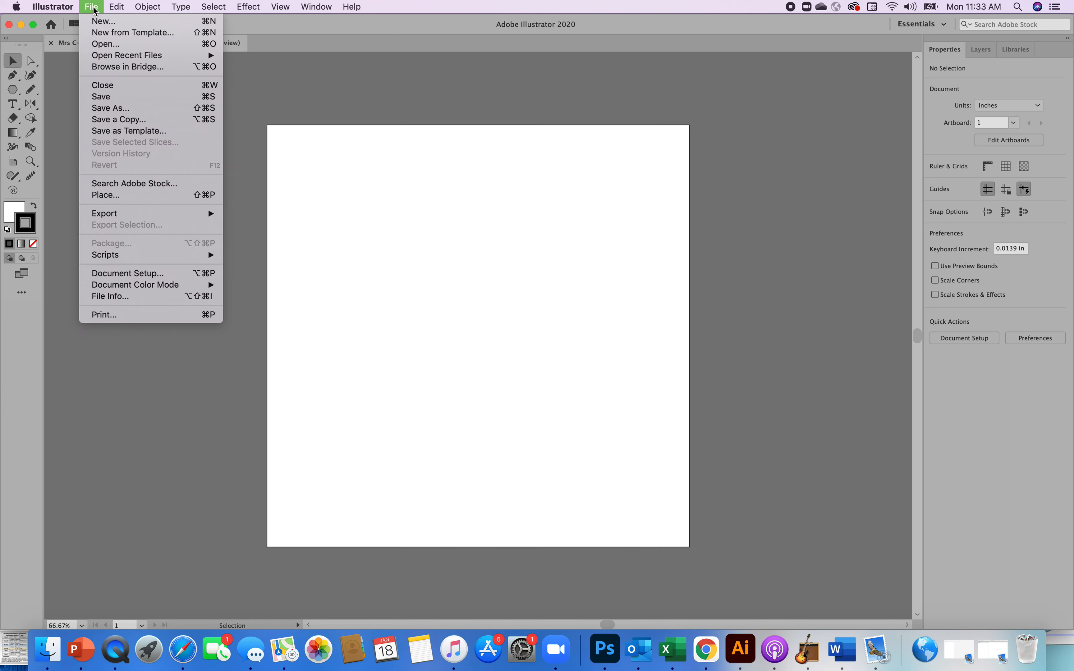
click(107, 44)
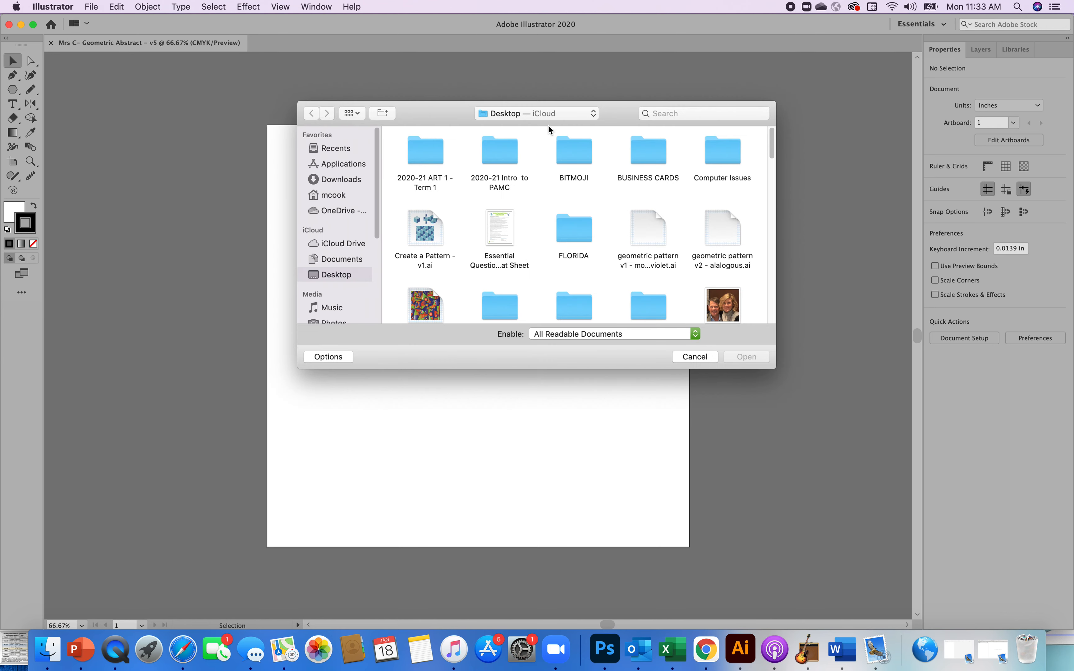
drag(614, 110, 608, 81)
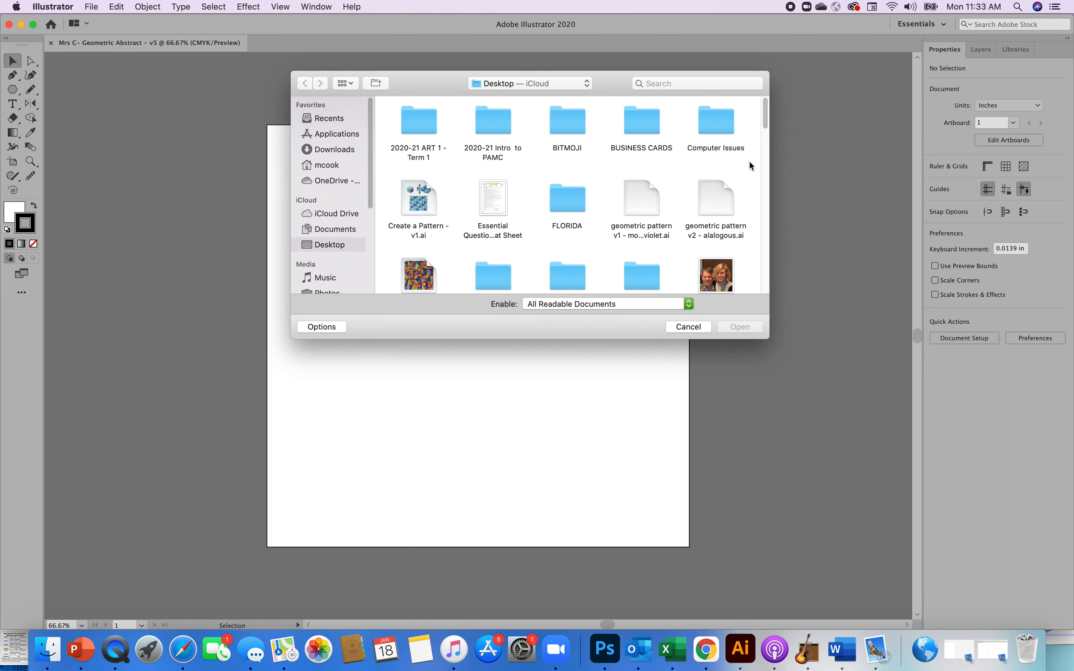
drag(769, 114, 766, 121)
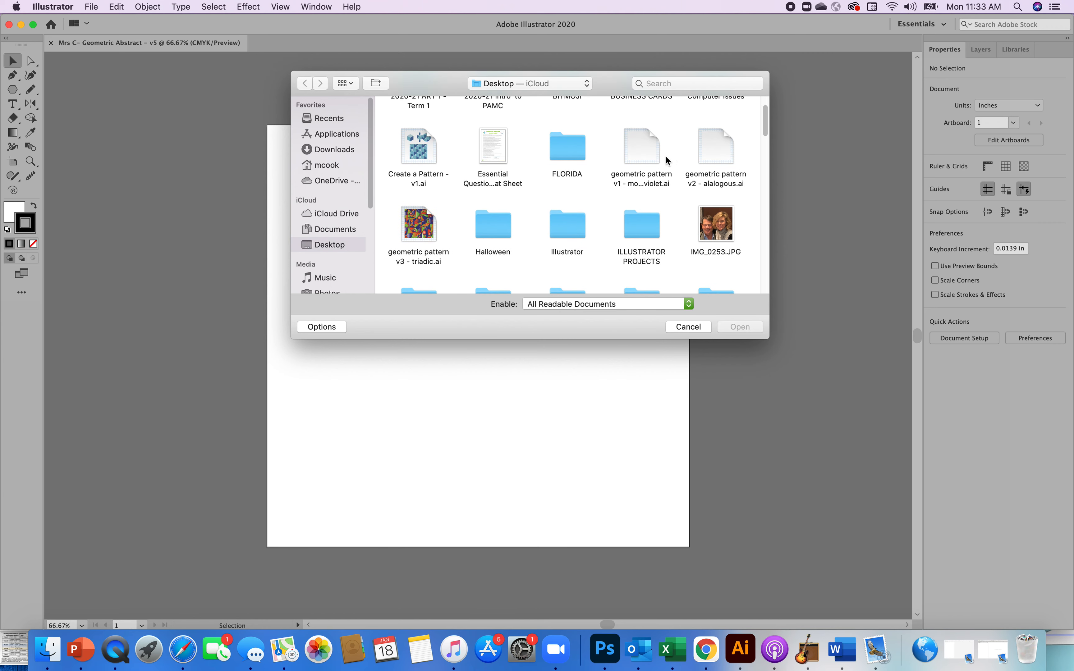
click(636, 156)
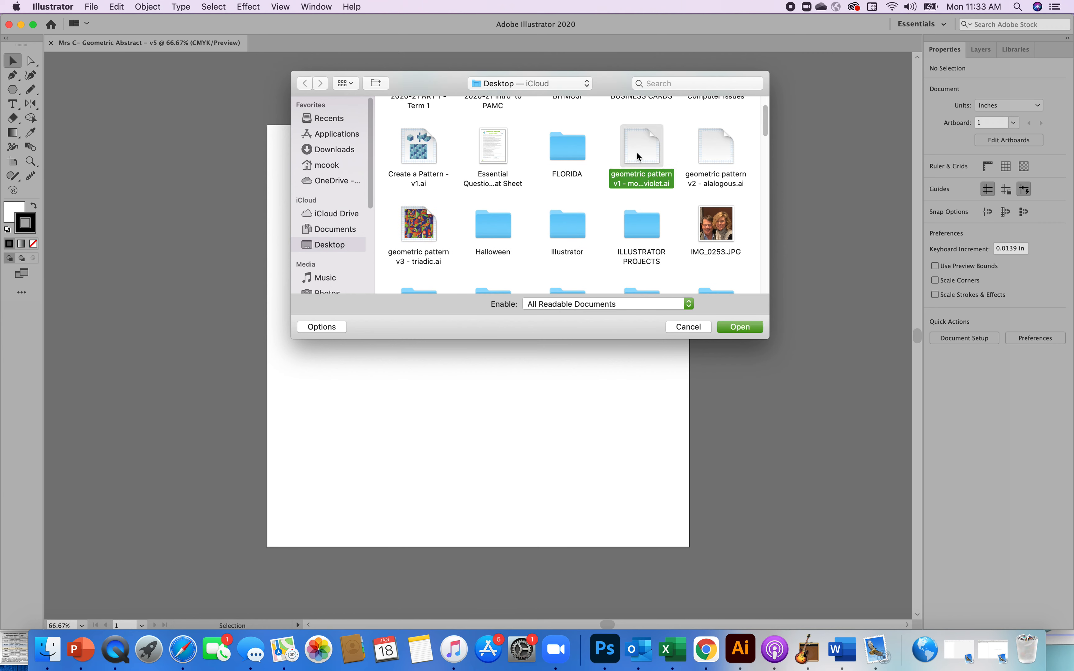
click(749, 327)
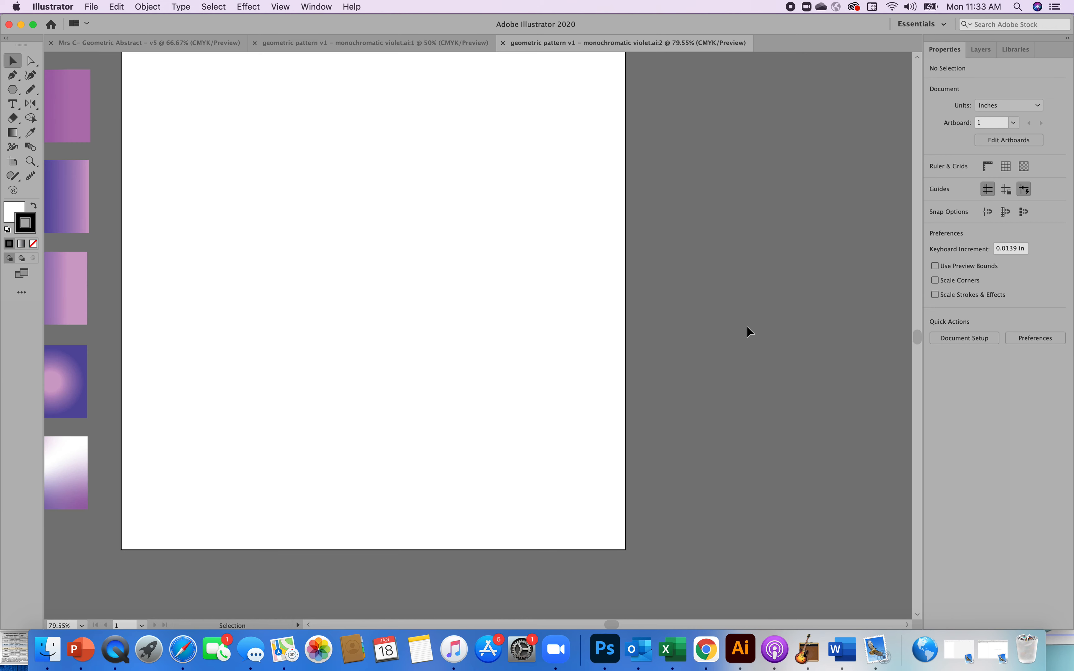
scroll(523, 492, right, 4)
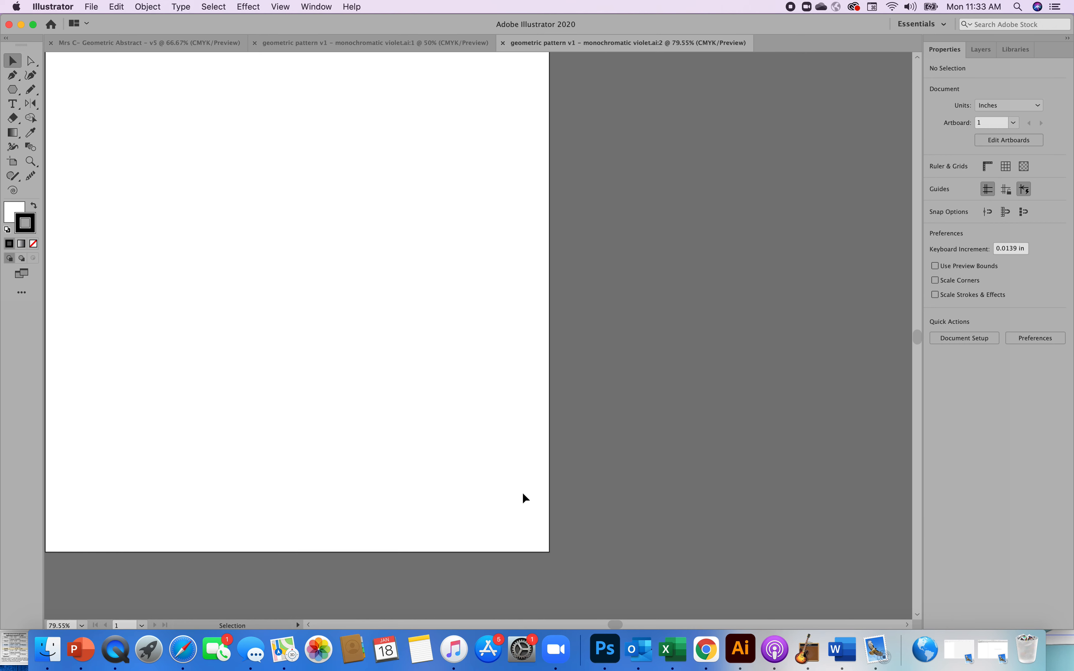
scroll(522, 492, left, 4)
scroll(523, 493, left, 8)
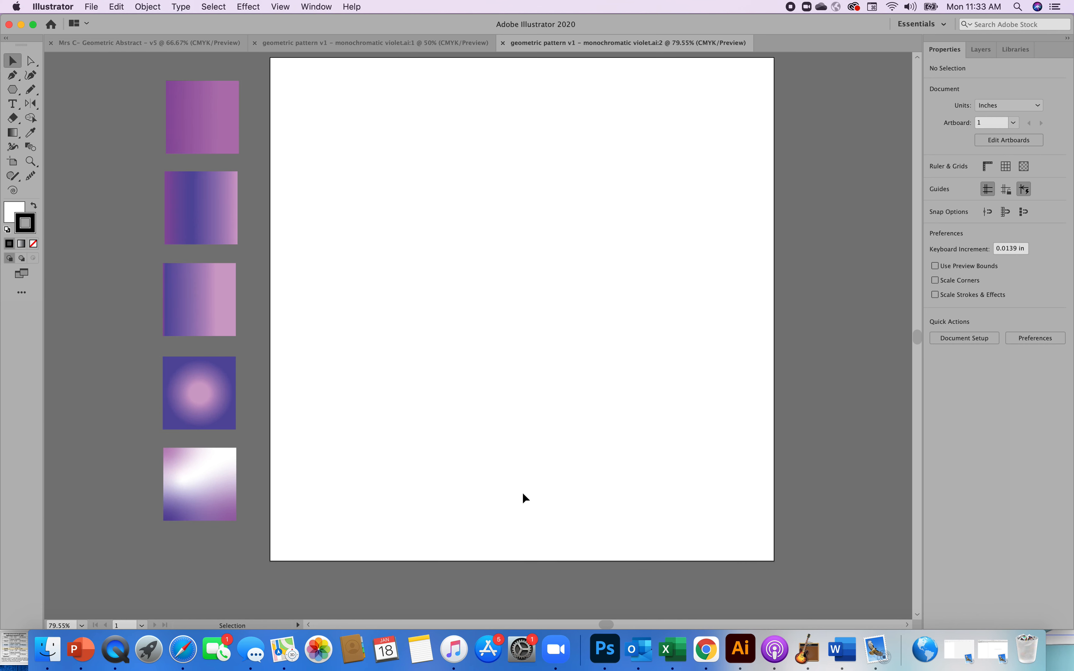
scroll(522, 493, up, 2)
scroll(522, 493, left, 1)
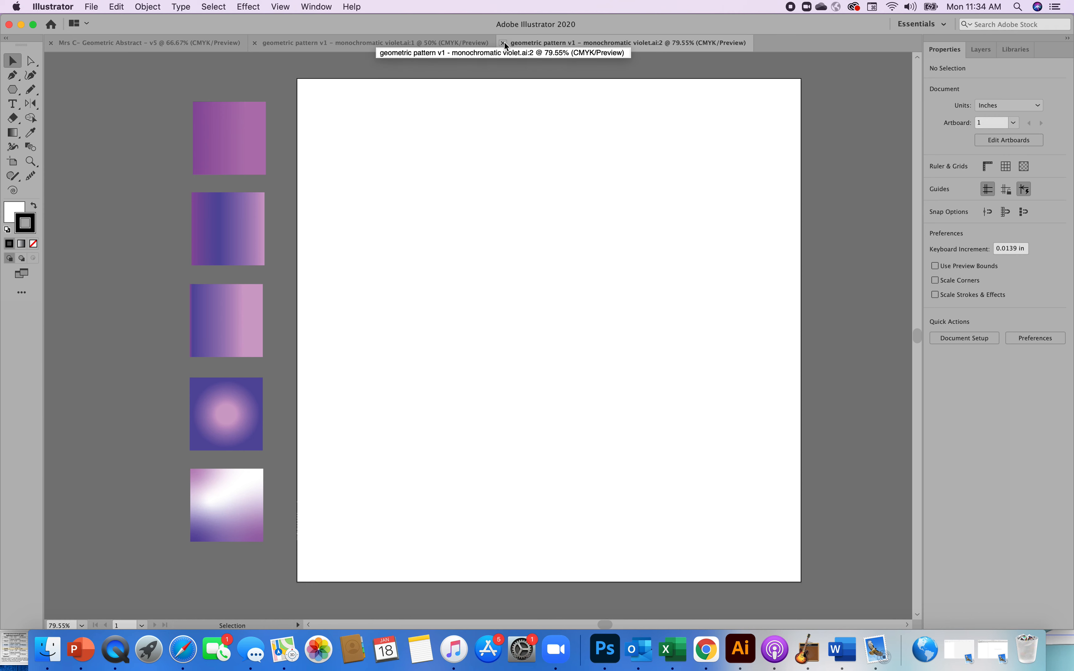
- Open "geometric pattern v2 - alalogous.ai" from the Desktop and examine its gradient squares beside the artboard
click(92, 8)
click(106, 45)
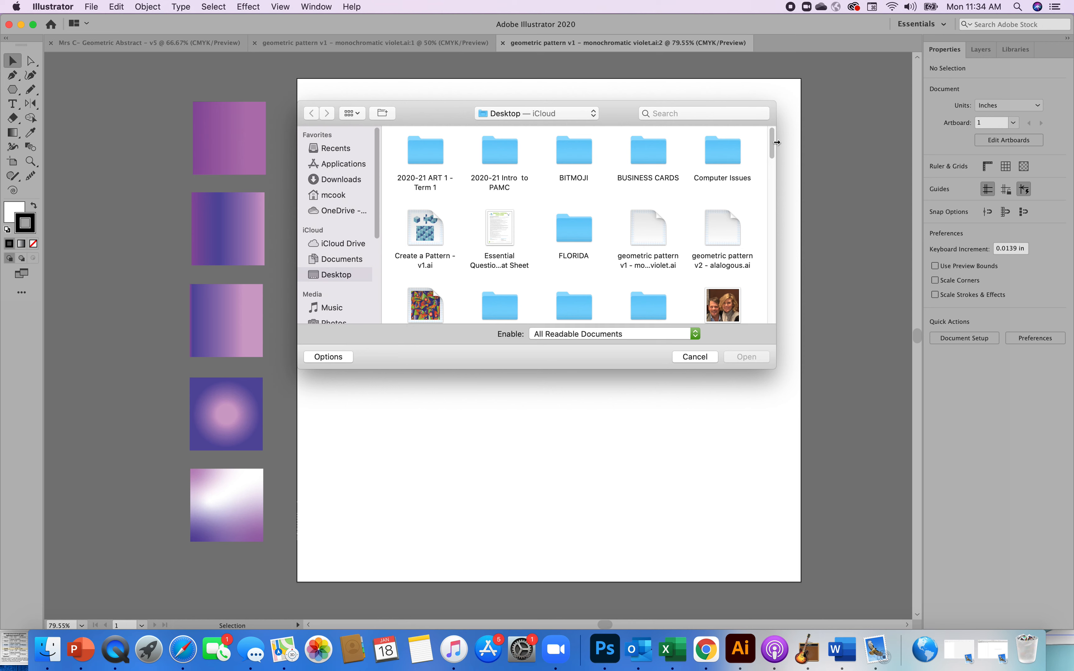
scroll(772, 146, down, 2)
drag(772, 146, 772, 159)
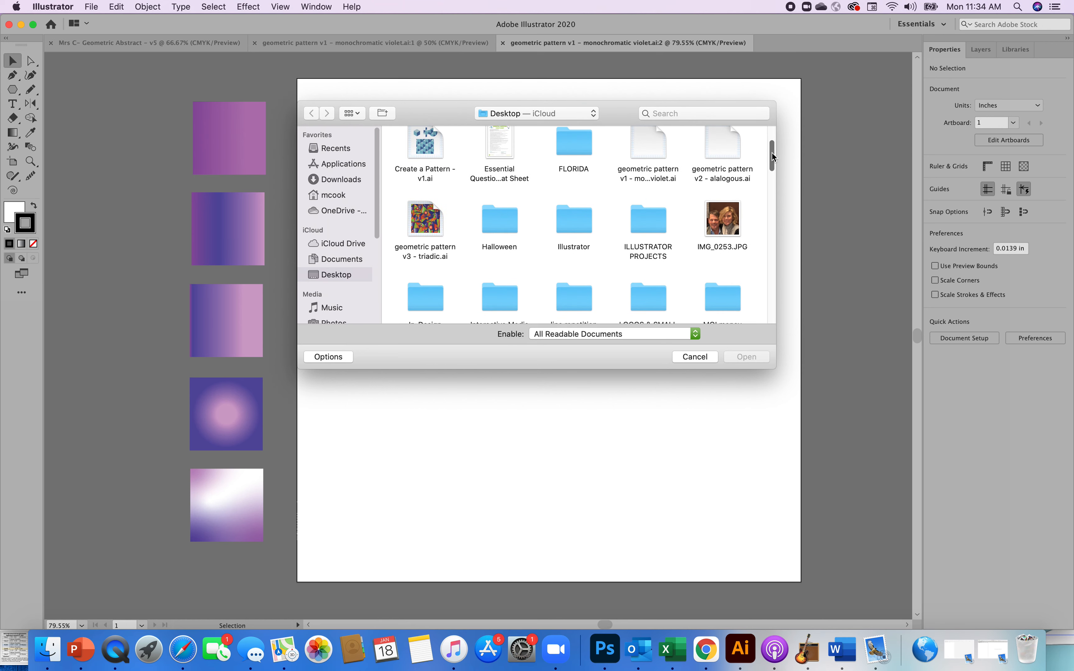
click(725, 157)
click(740, 358)
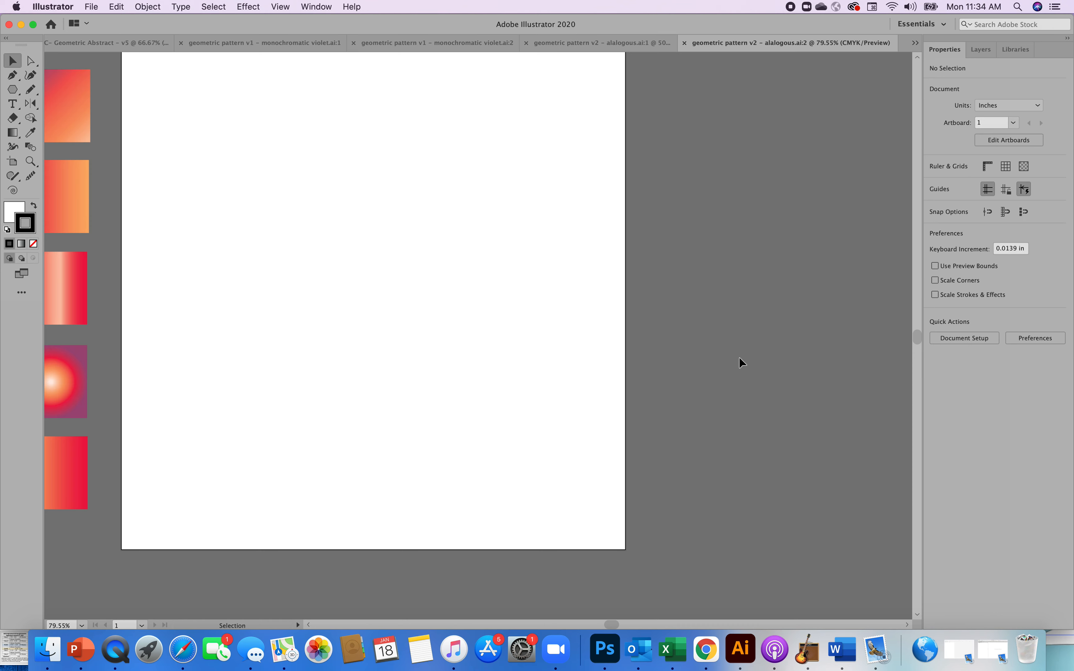
scroll(745, 357, left, 5)
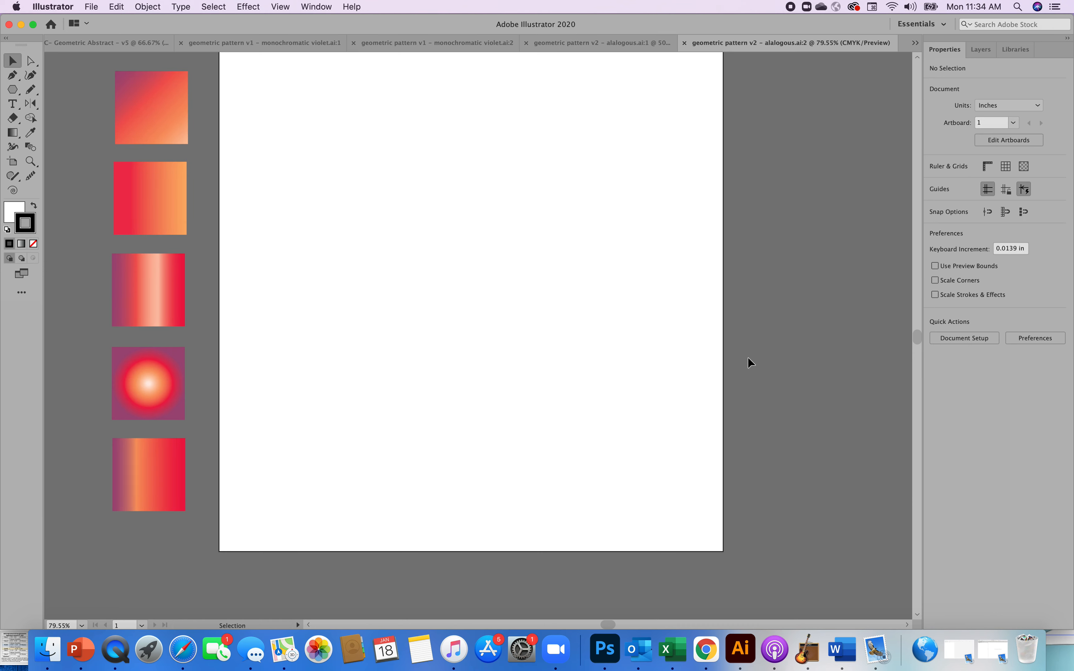
scroll(749, 363, up, 3)
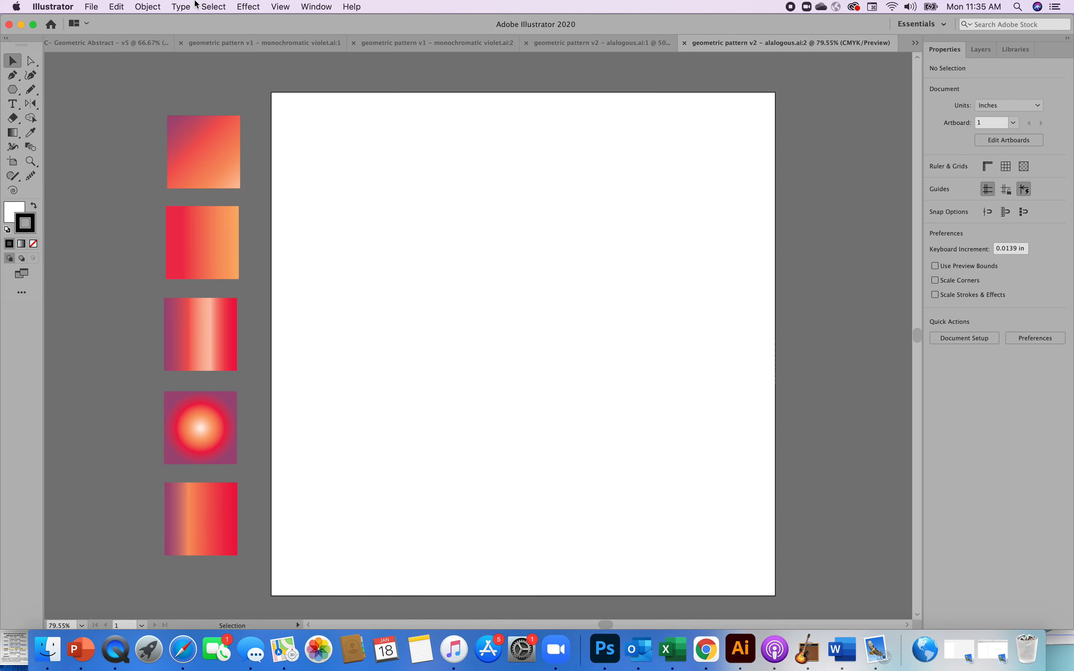
- Open "geometric pattern v3 - triadic.ai" from the Desktop and examine its gradient squares and the finished geometric pattern
drag(191, 23, 223, 16)
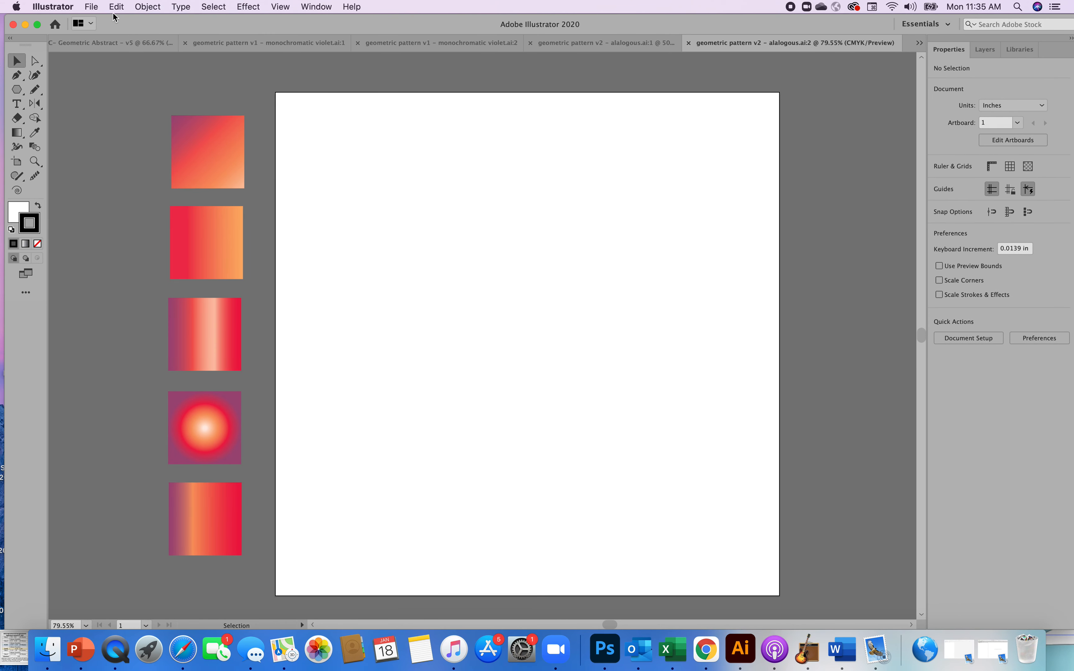
click(96, 9)
mouse_move(107, 55)
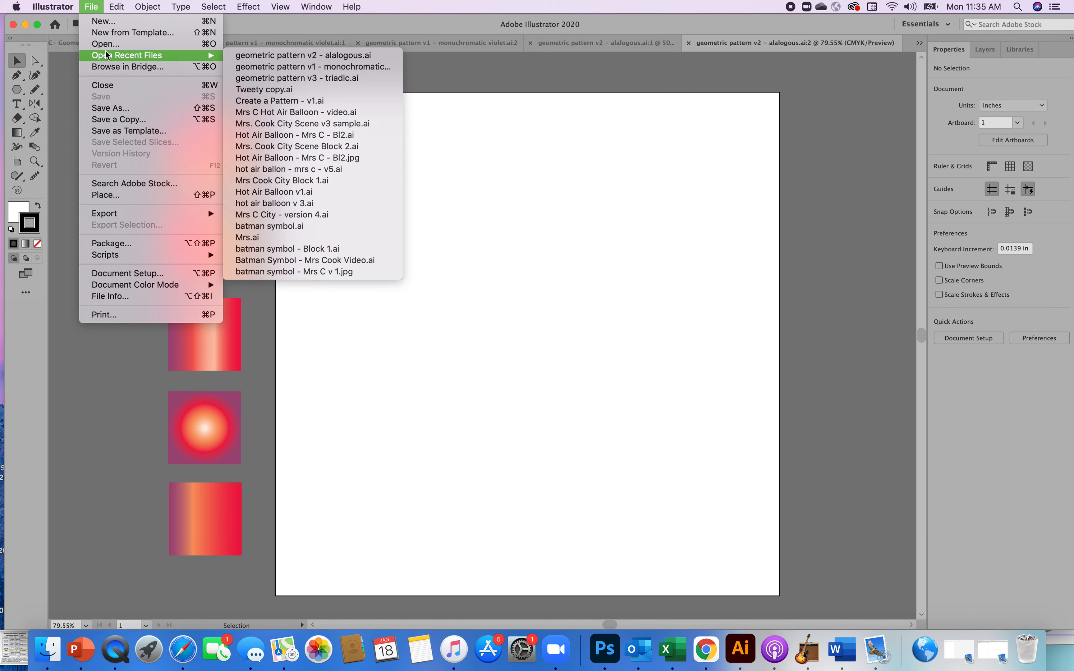
click(171, 44)
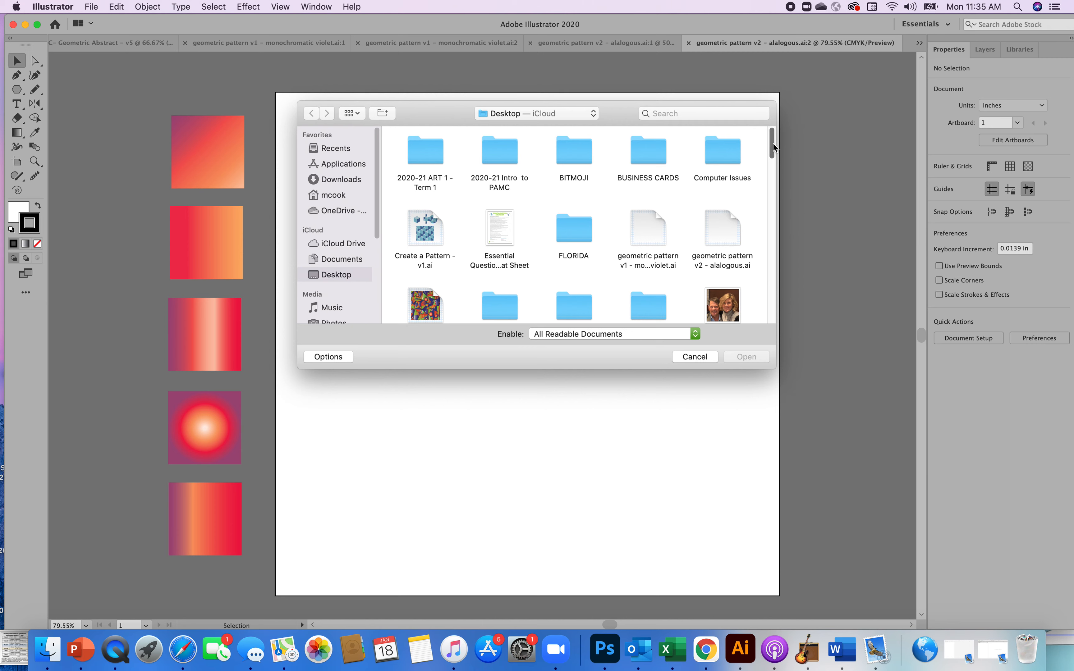
drag(772, 143, 774, 155)
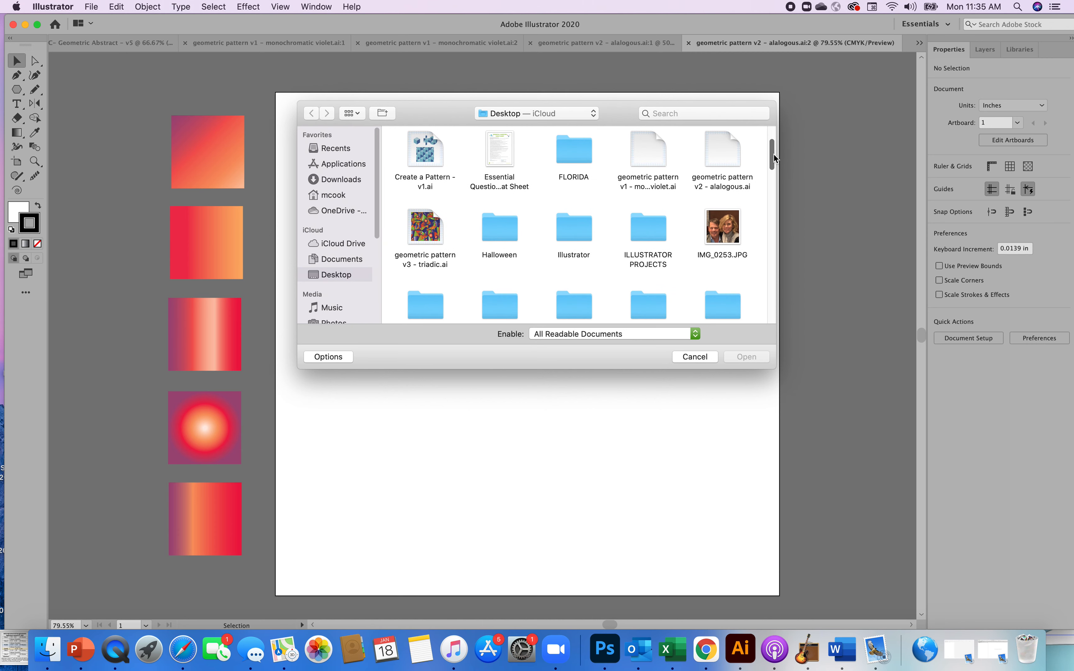
click(441, 230)
click(754, 362)
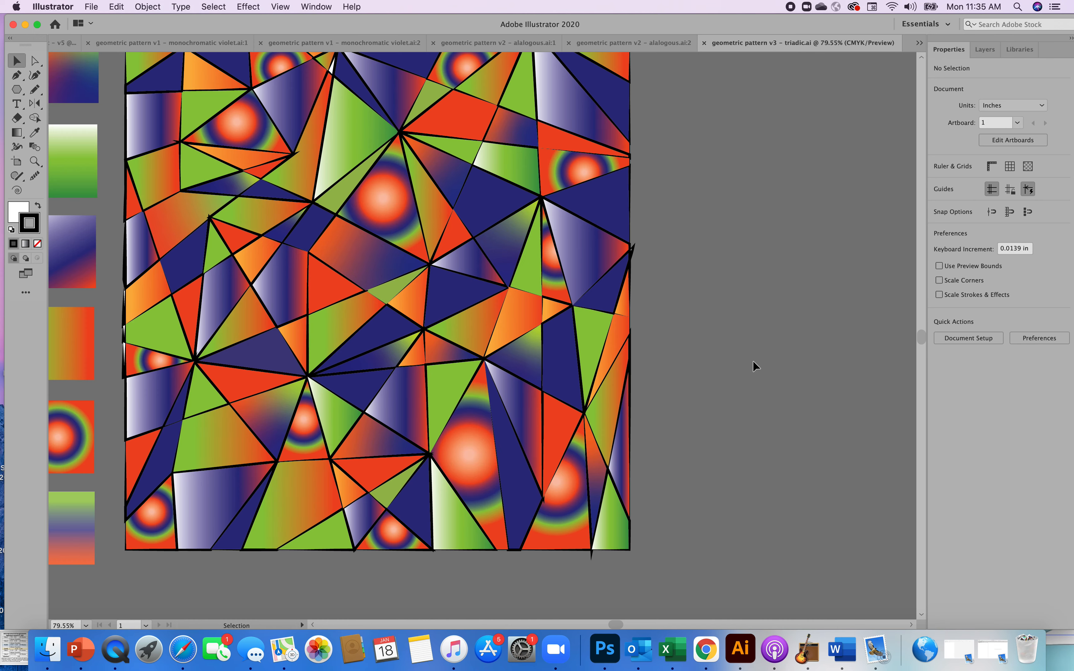
scroll(752, 361, left, 5)
scroll(753, 360, up, 2)
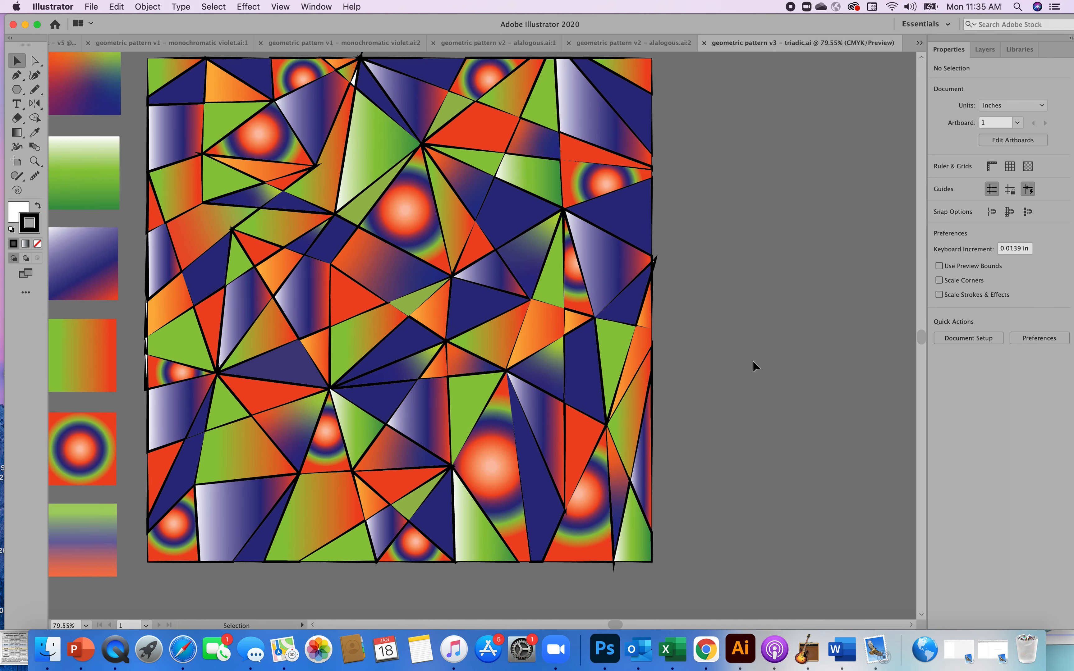
scroll(752, 360, down, 1)
scroll(753, 360, down, 1)
scroll(752, 360, right, 1)
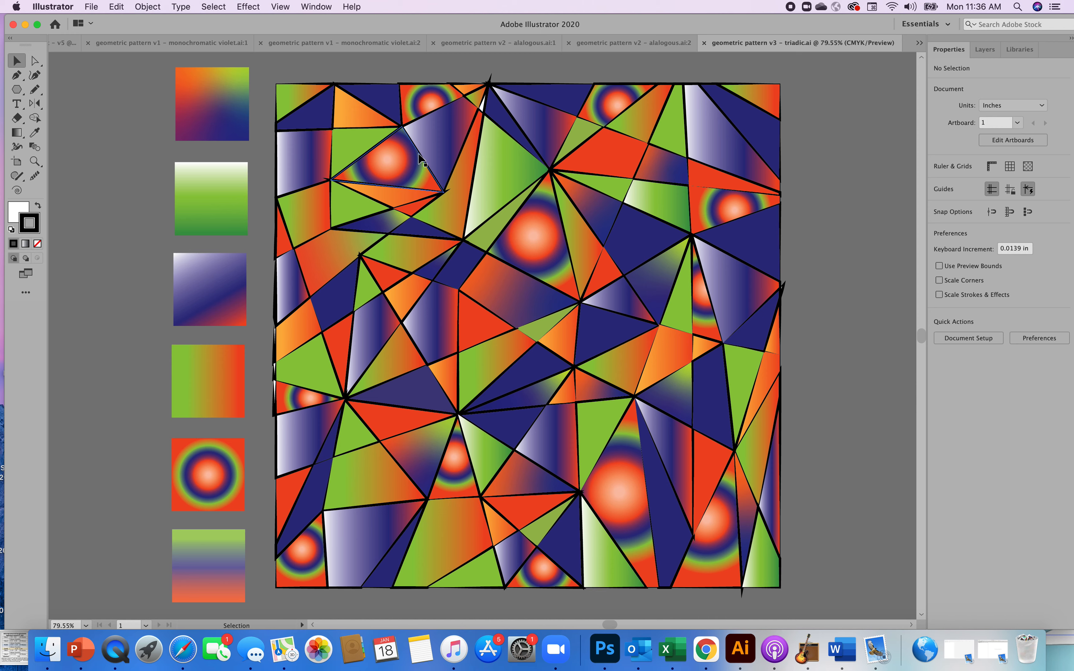
- Close the triadic, analogous and monochromatic violet example documents, keeping only the Geometric Abstract v5 document open
click(705, 44)
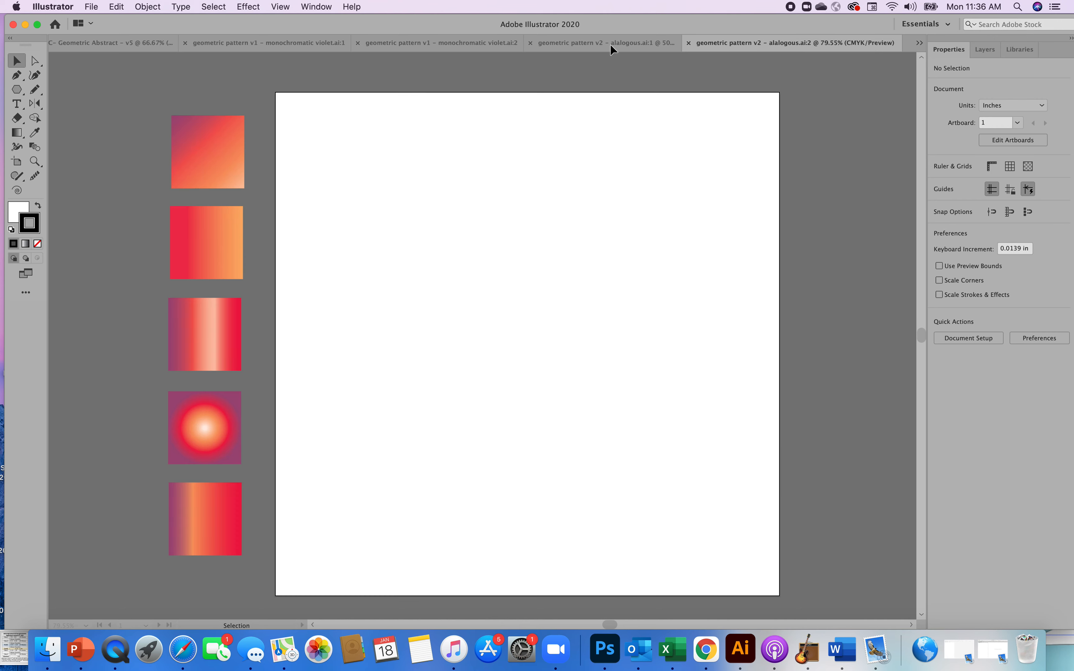
click(688, 43)
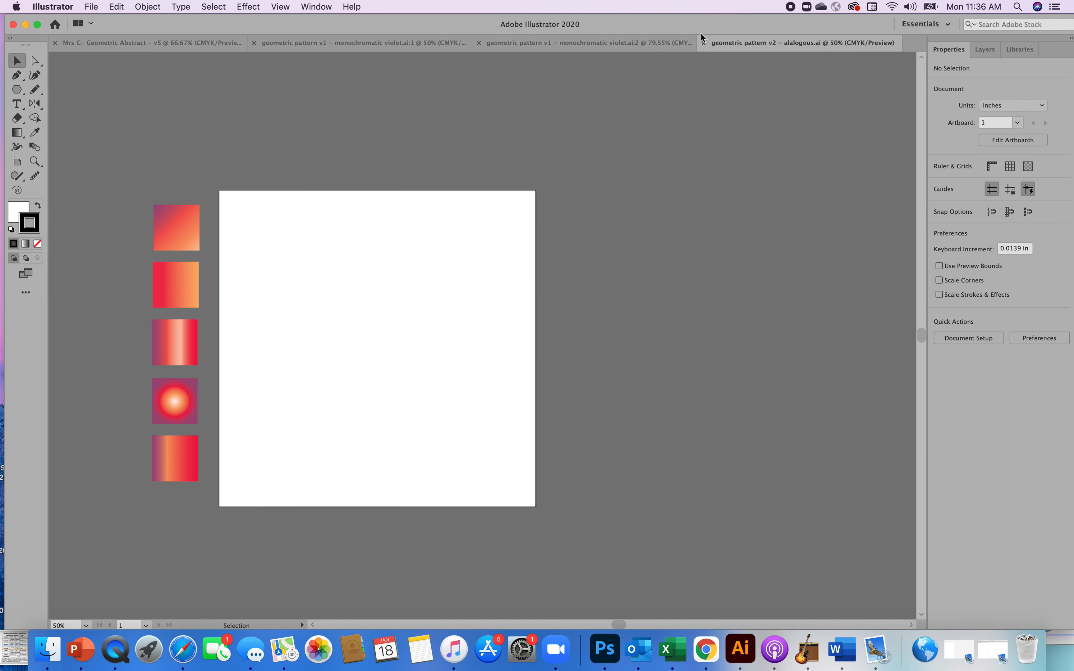
click(704, 43)
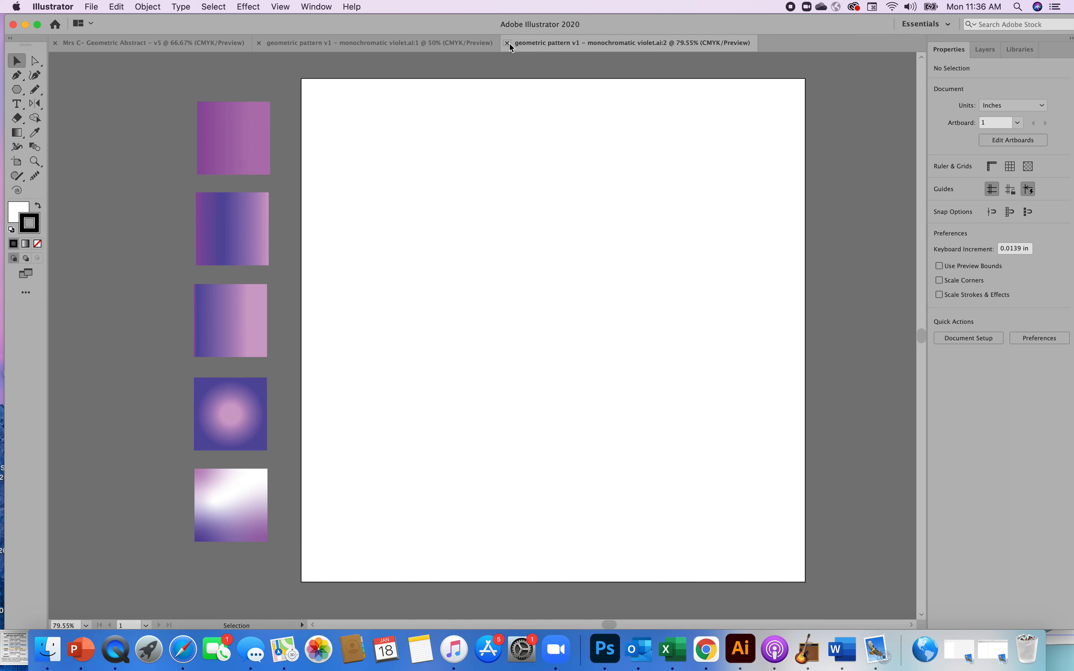
click(507, 43)
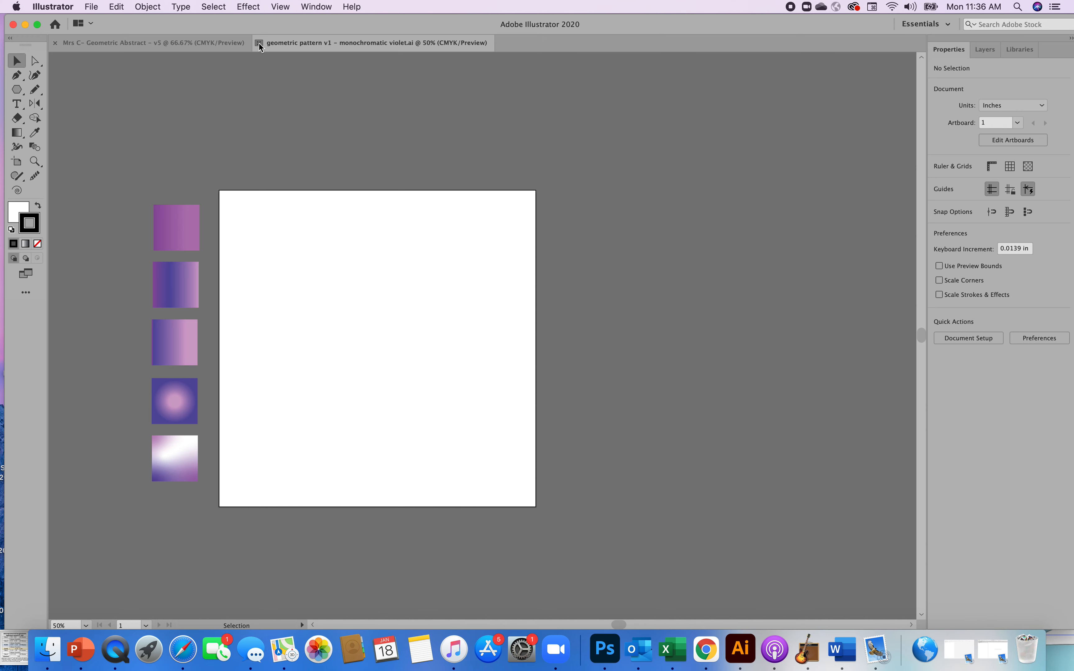
click(259, 43)
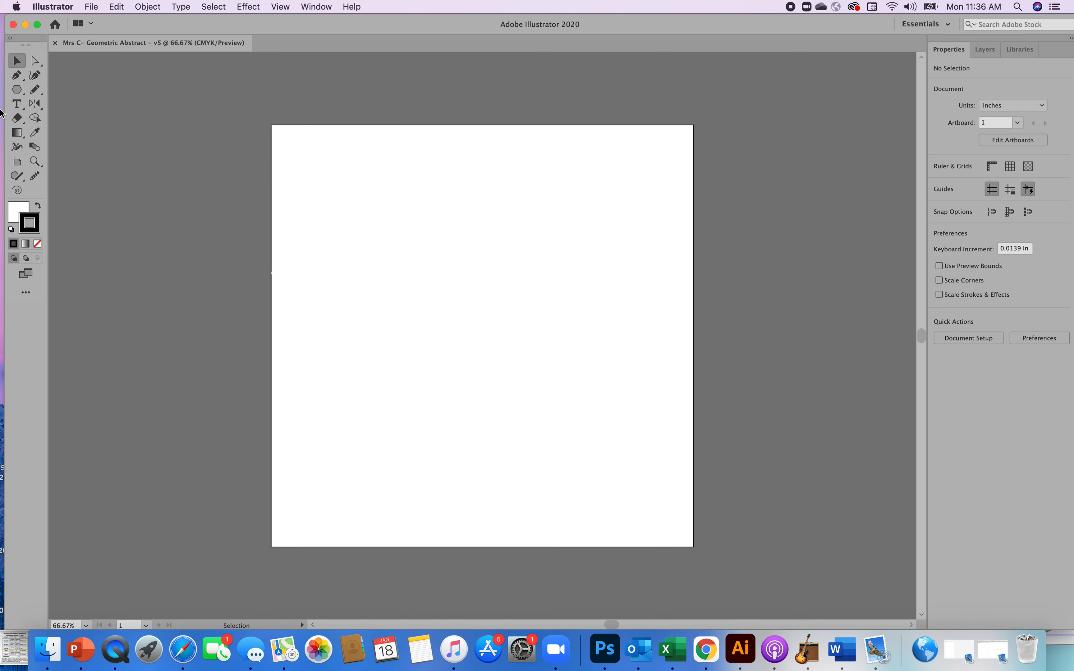
- Draw a square of about 1.18 in beside the artboard, level with its upper edge
click(19, 90)
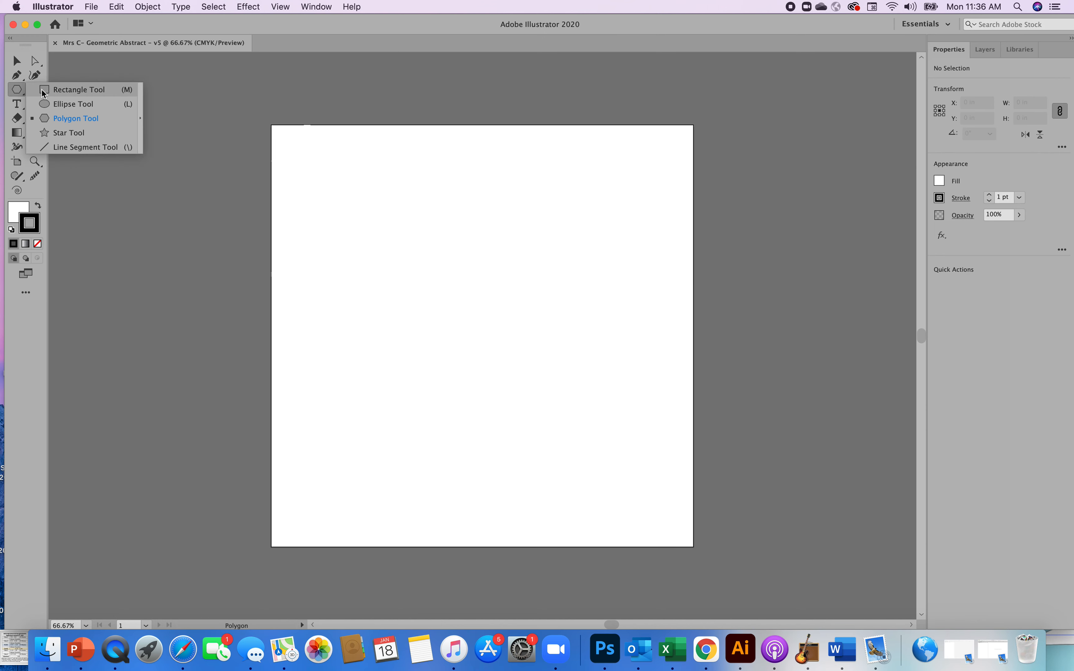
click(44, 90)
drag(191, 125, 253, 186)
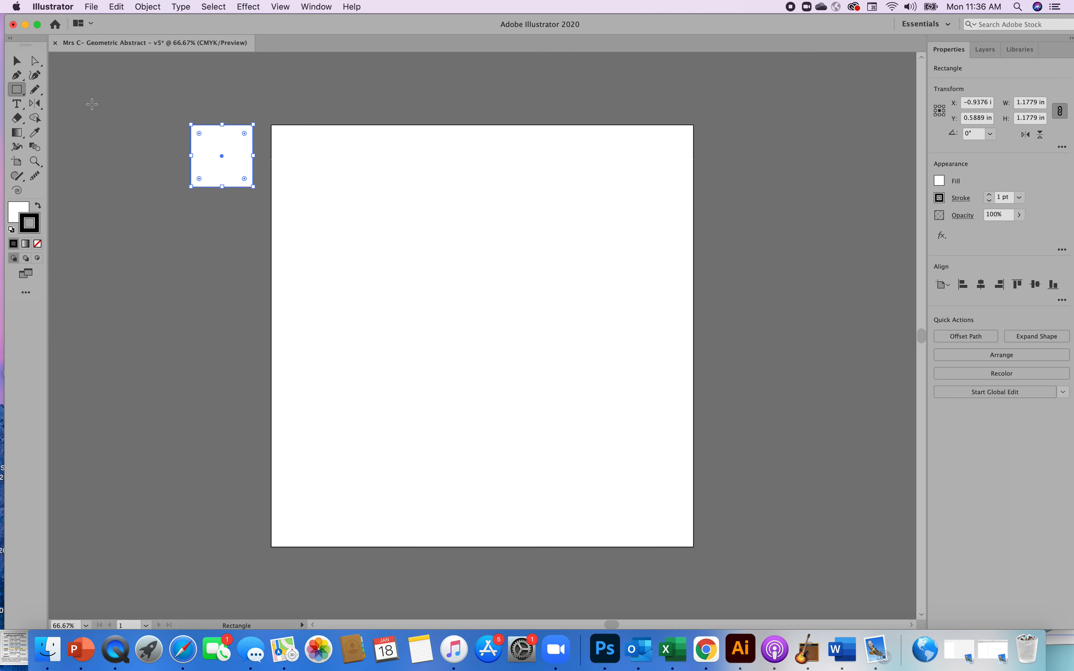
- Paste copies of the square and line up two of them in a column below the original
click(16, 61)
key(super+v)
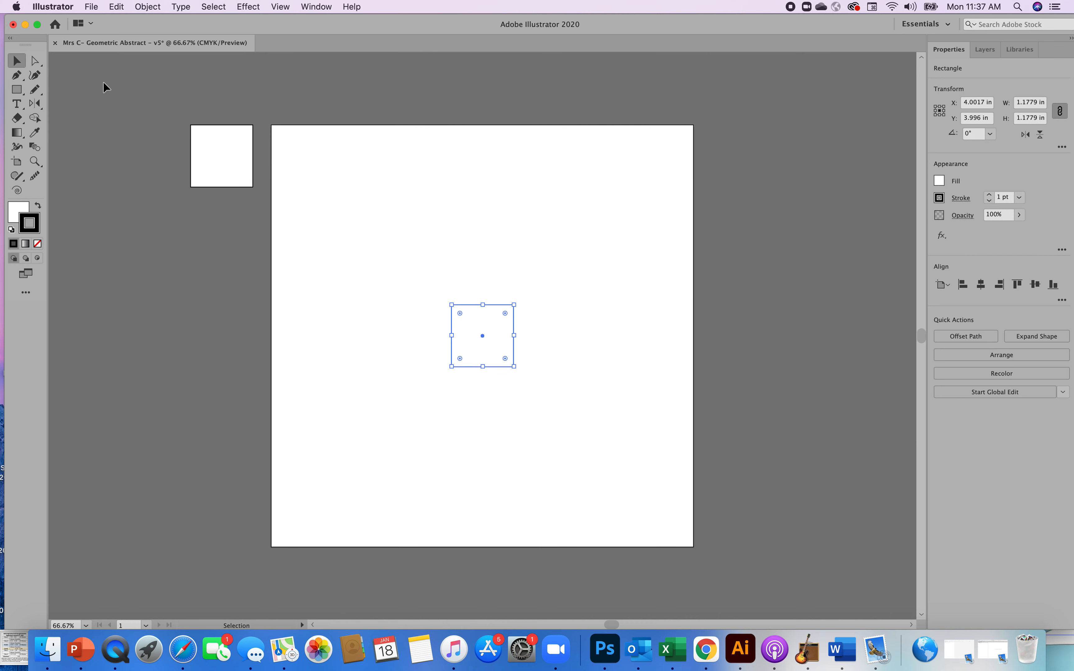
key(super)
drag(475, 314, 213, 215)
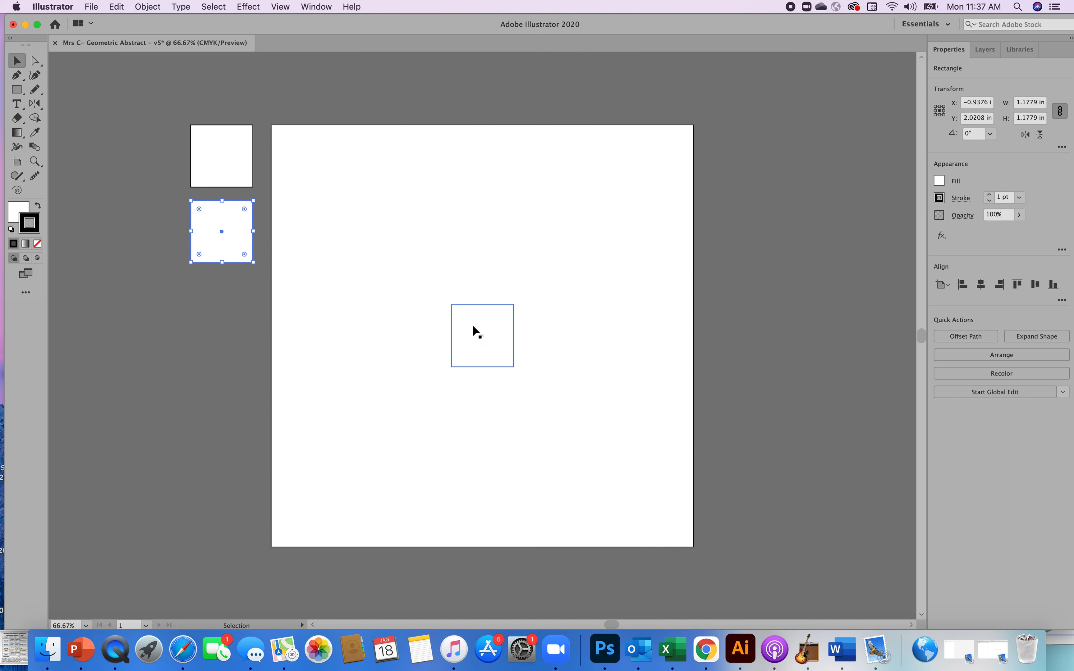
drag(492, 338, 230, 310)
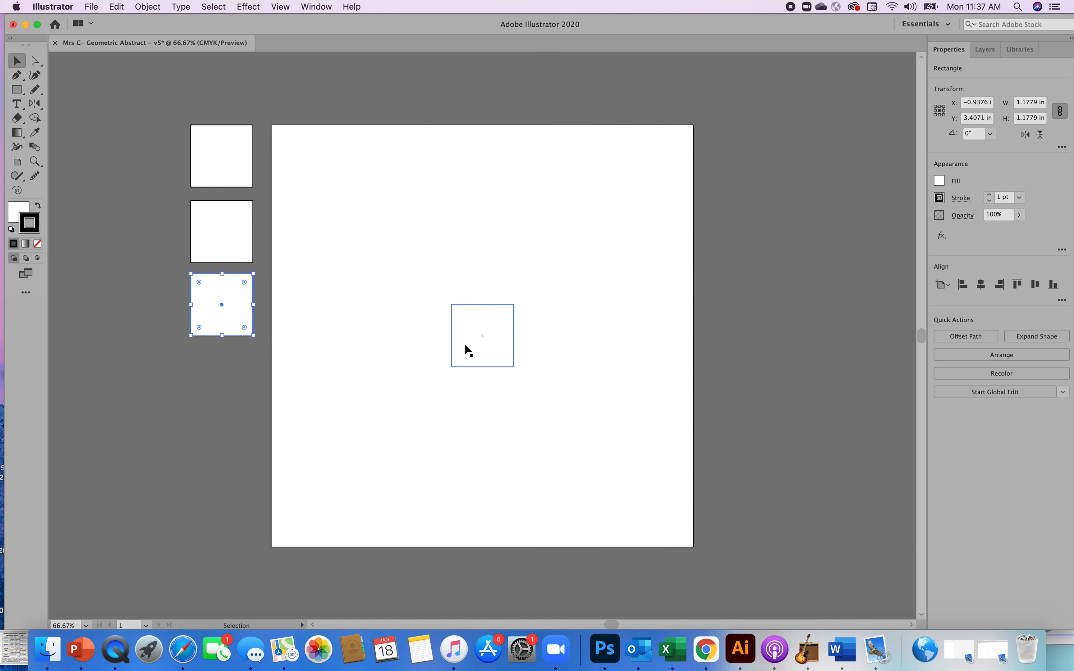
- Move two more square copies below the others, making a column of five squares beside the artboard
drag(475, 345, 212, 390)
key(Right)
key(Right)
key(Right)
key(Right)
key(Right)
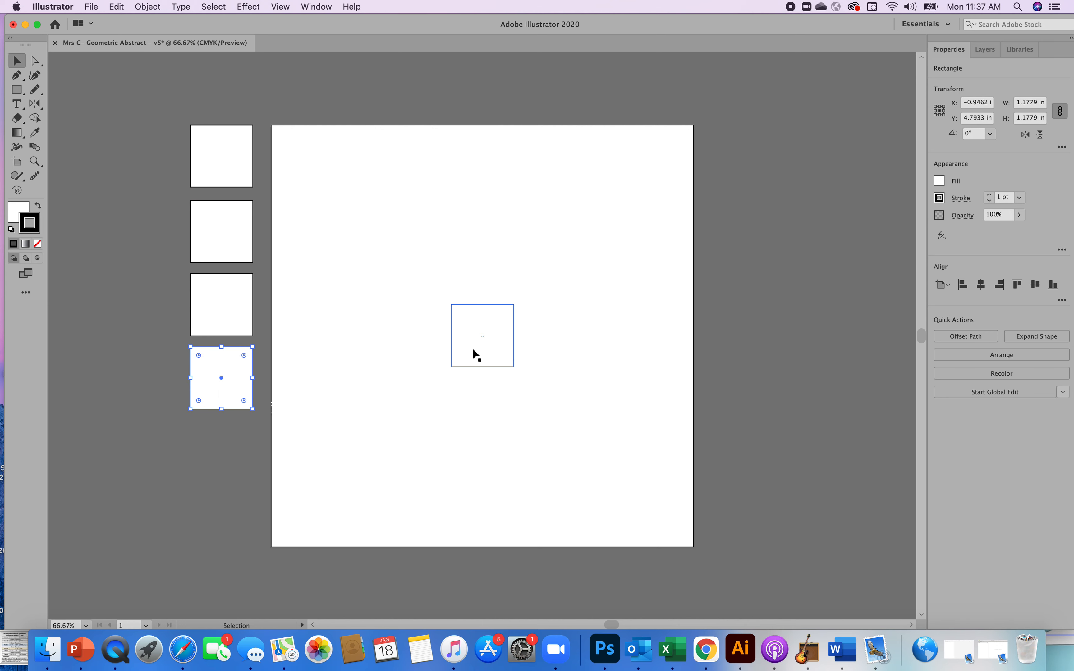
drag(473, 345, 211, 460)
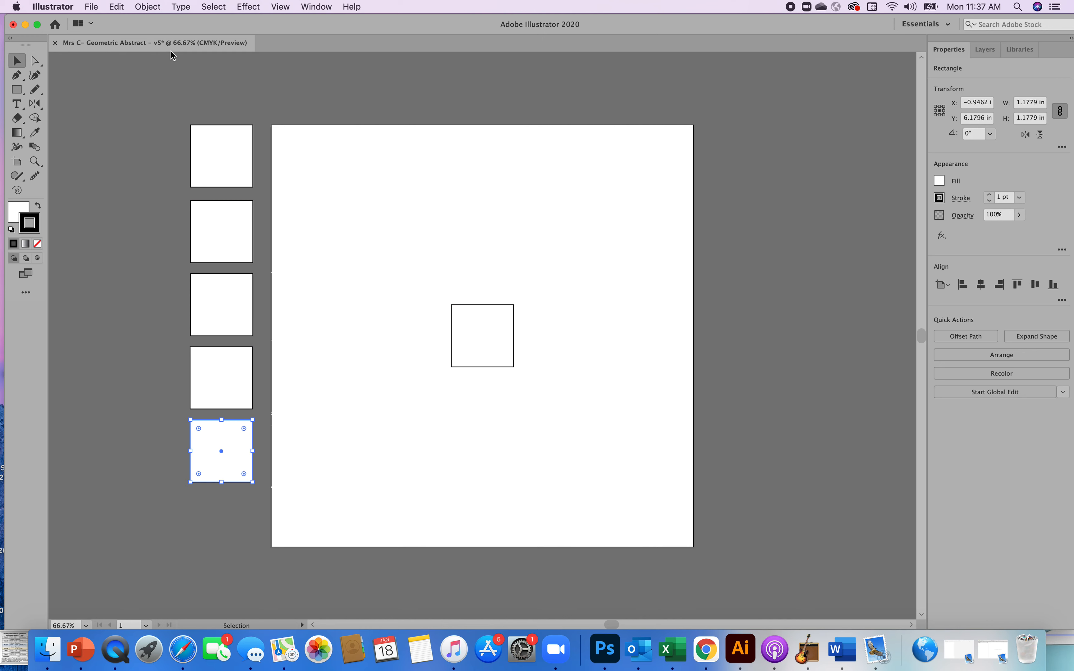
- Place the screenshot of the "The basic colors" wheel from the Desktop onto the artboard as a linked file
click(94, 9)
click(106, 195)
scroll(584, 156, down, 10)
click(649, 191)
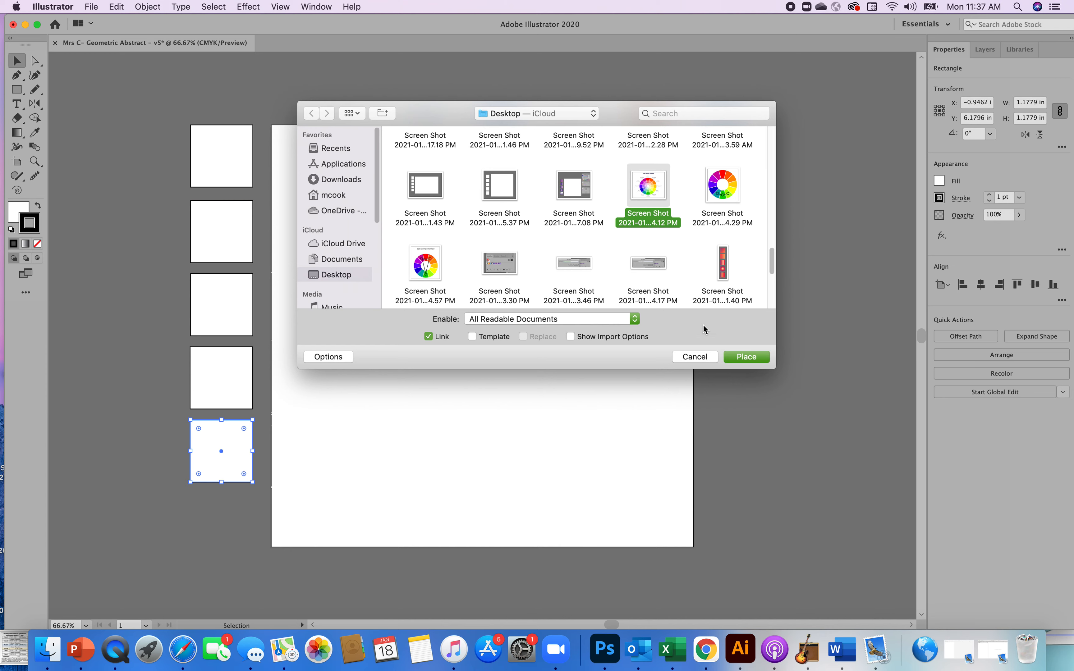
click(746, 357)
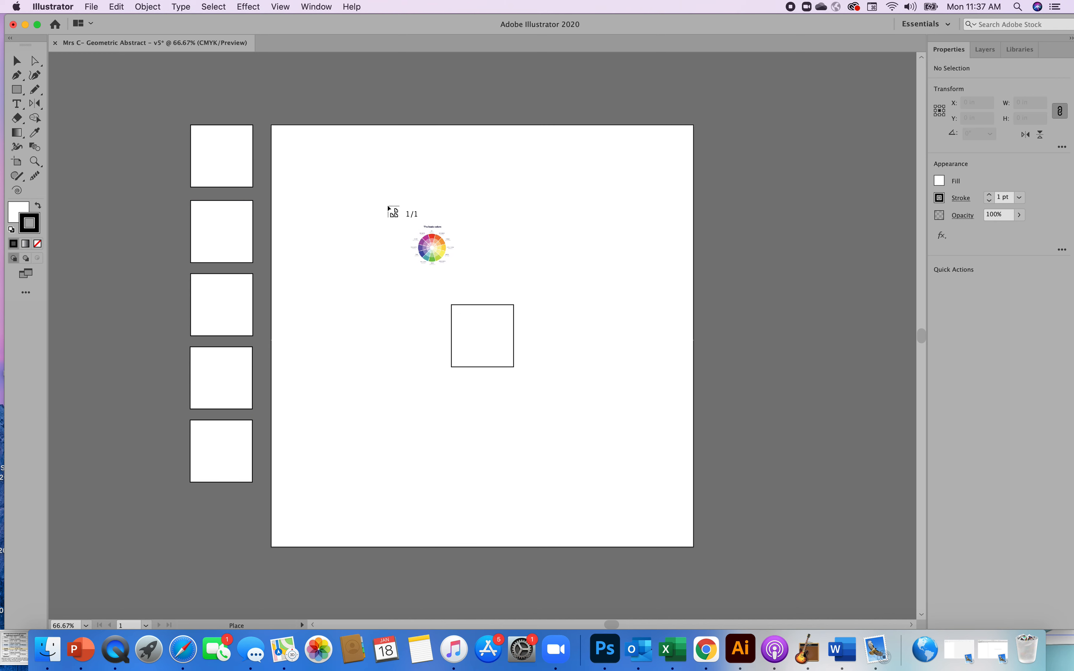
click(387, 205)
- Scale the colour wheel image to about 8.1 by 6.35 in, position it over the artboard and deselect it
drag(725, 366, 677, 333)
drag(325, 169, 573, 381)
drag(802, 498, 537, 272)
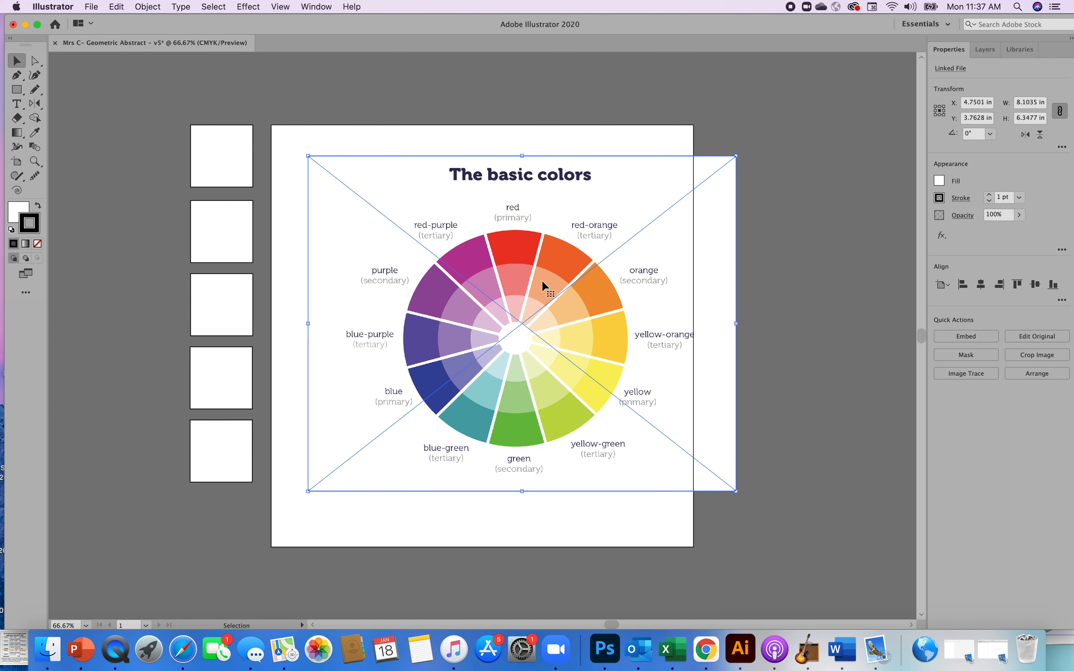
click(521, 145)
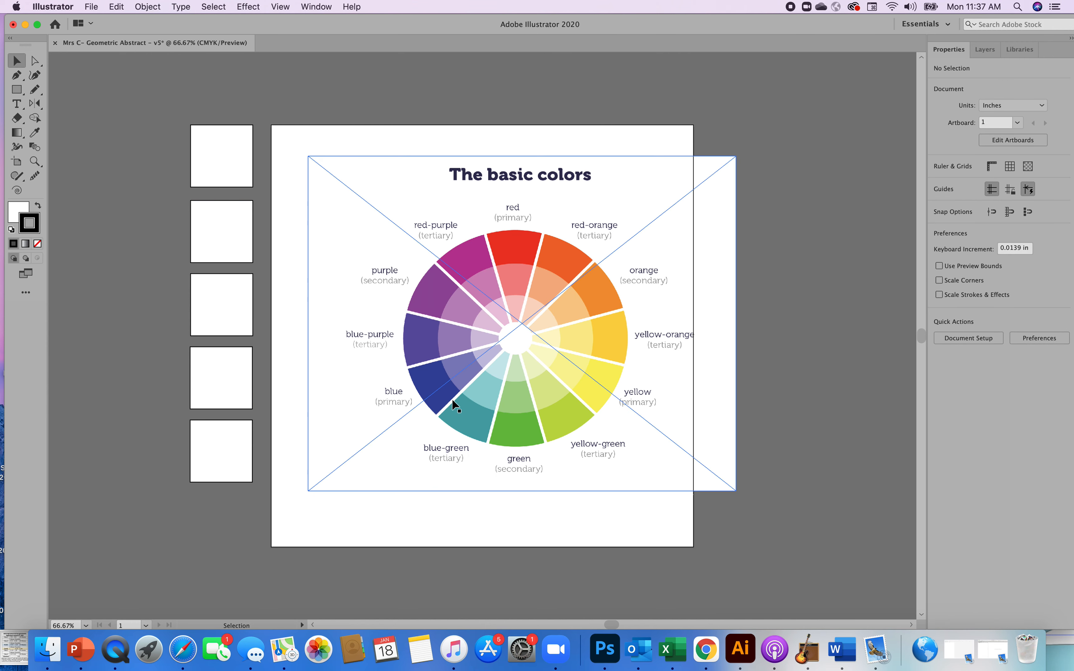
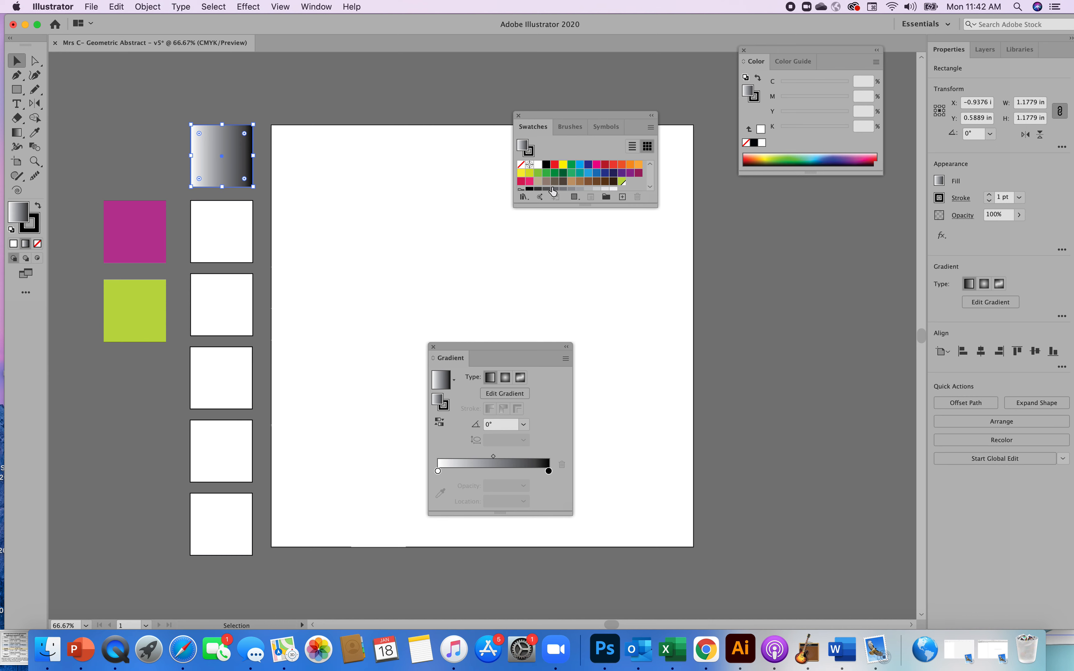
- Add the magenta square's fill as a new global process swatch named M, then deselect the square
click(650, 187)
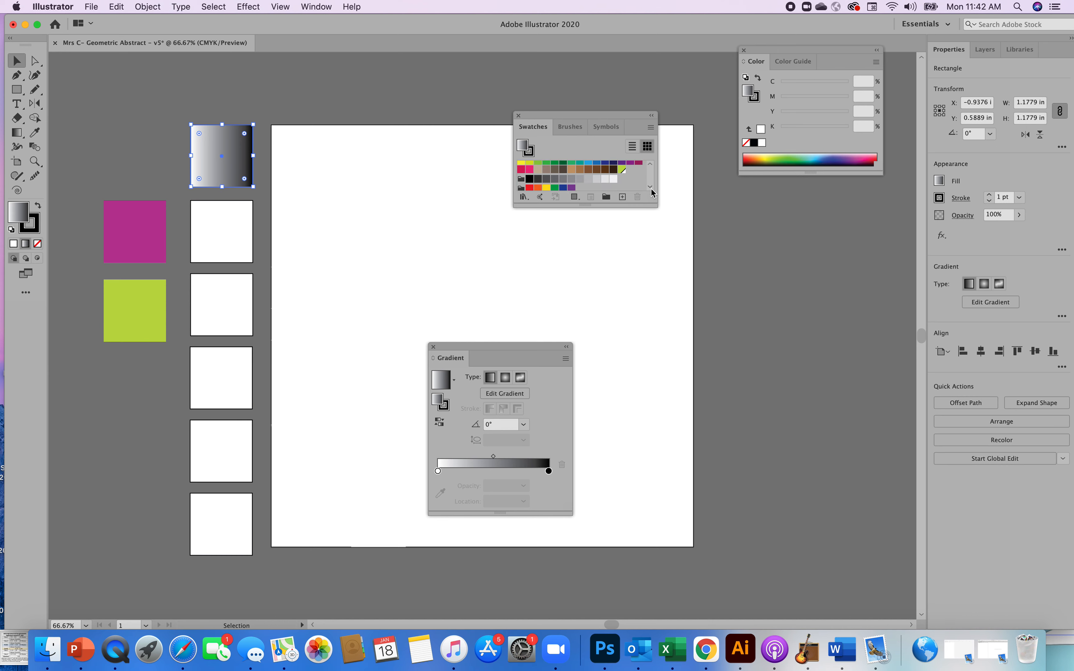
click(650, 187)
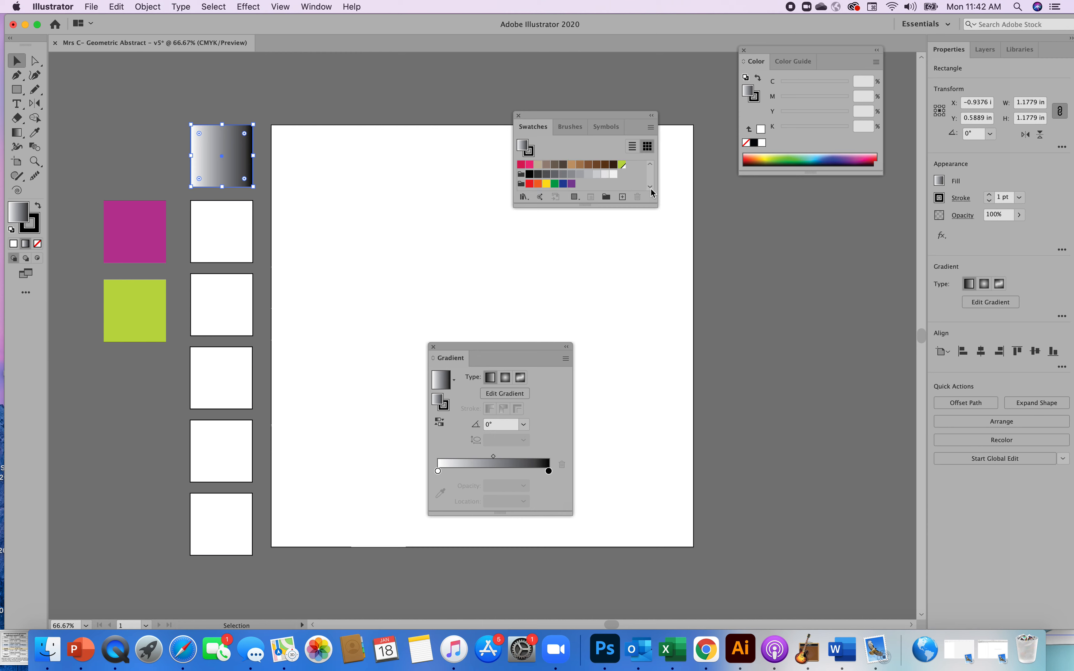
click(651, 166)
click(650, 166)
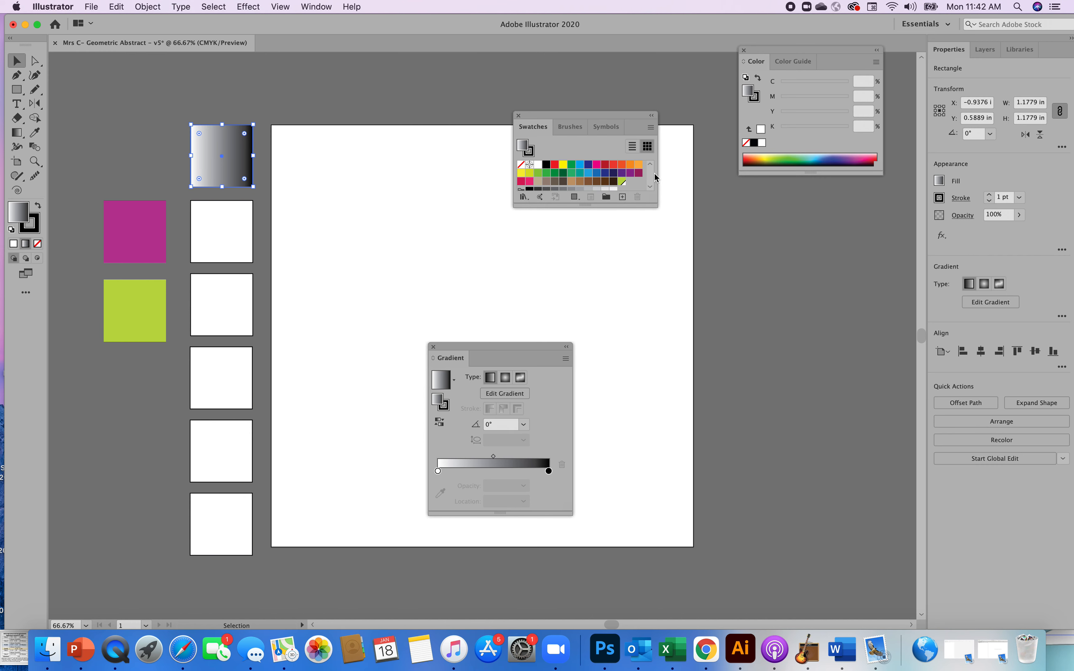
click(650, 186)
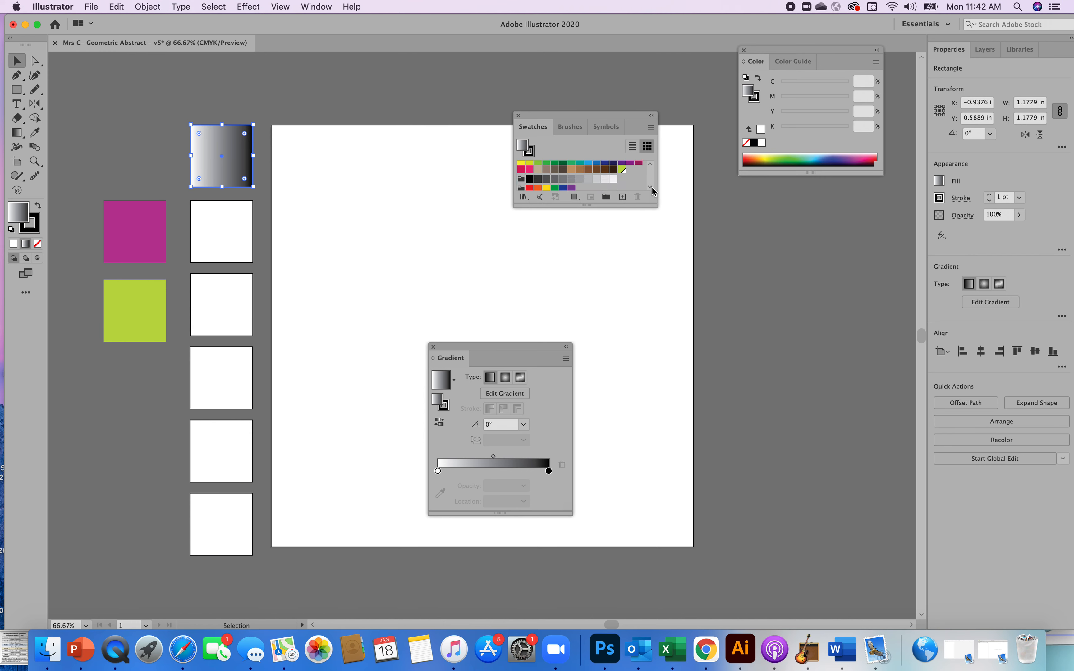
click(652, 186)
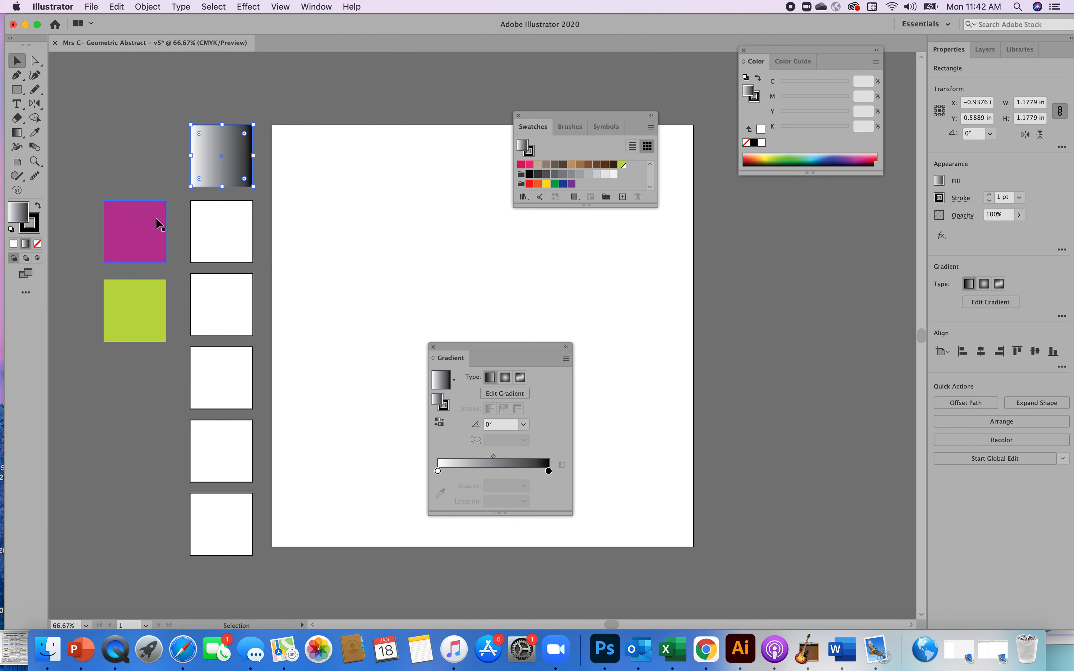
click(137, 227)
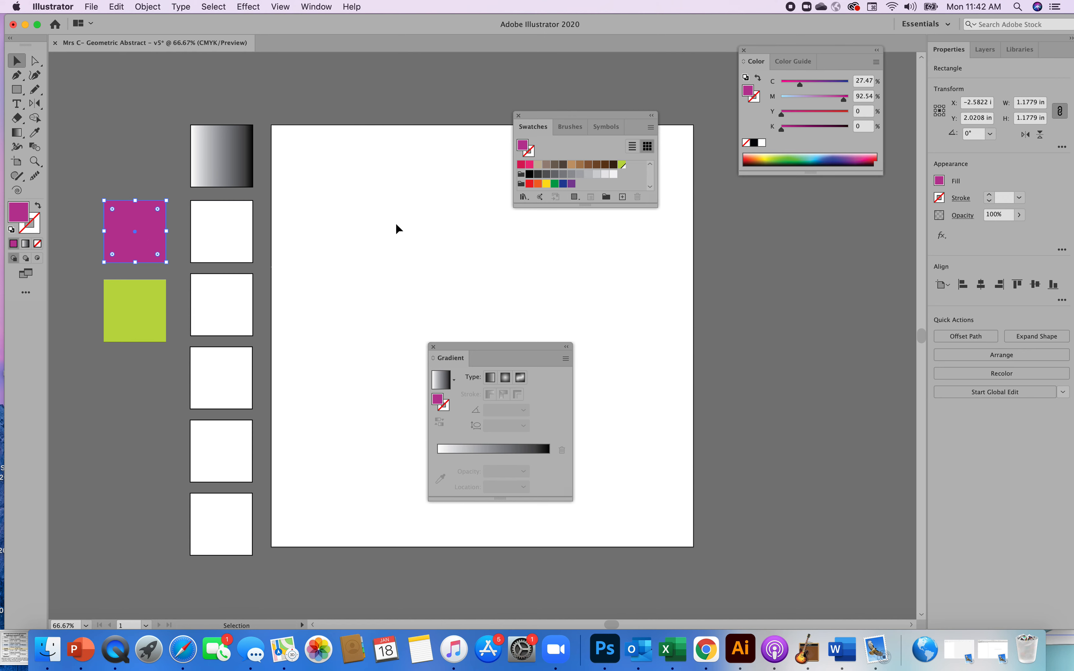
click(623, 197)
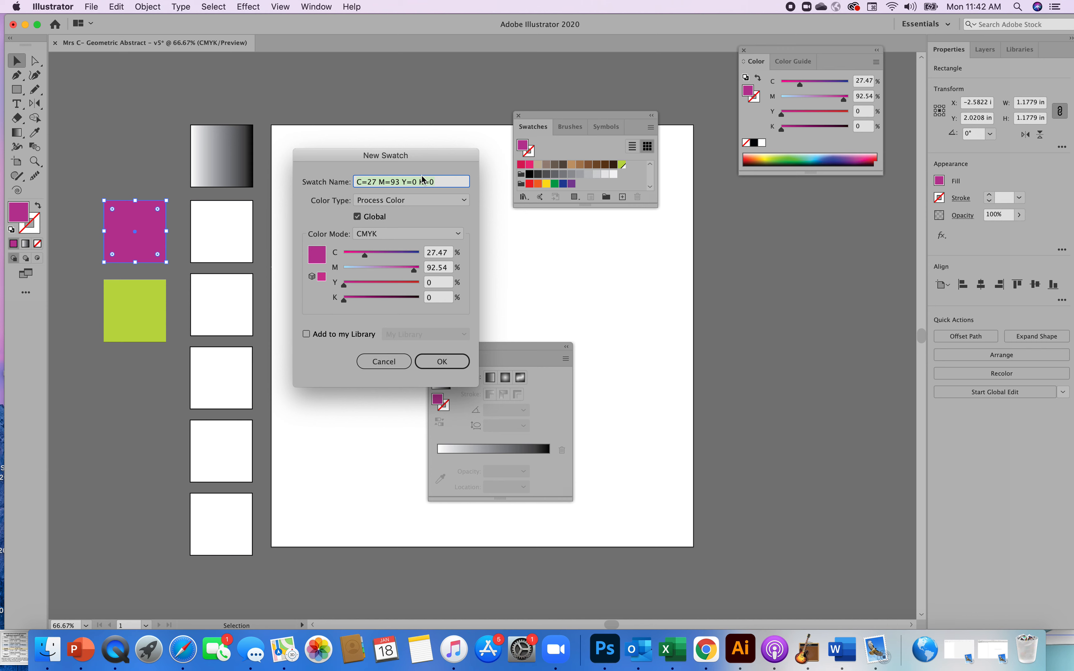
text(M)
click(442, 361)
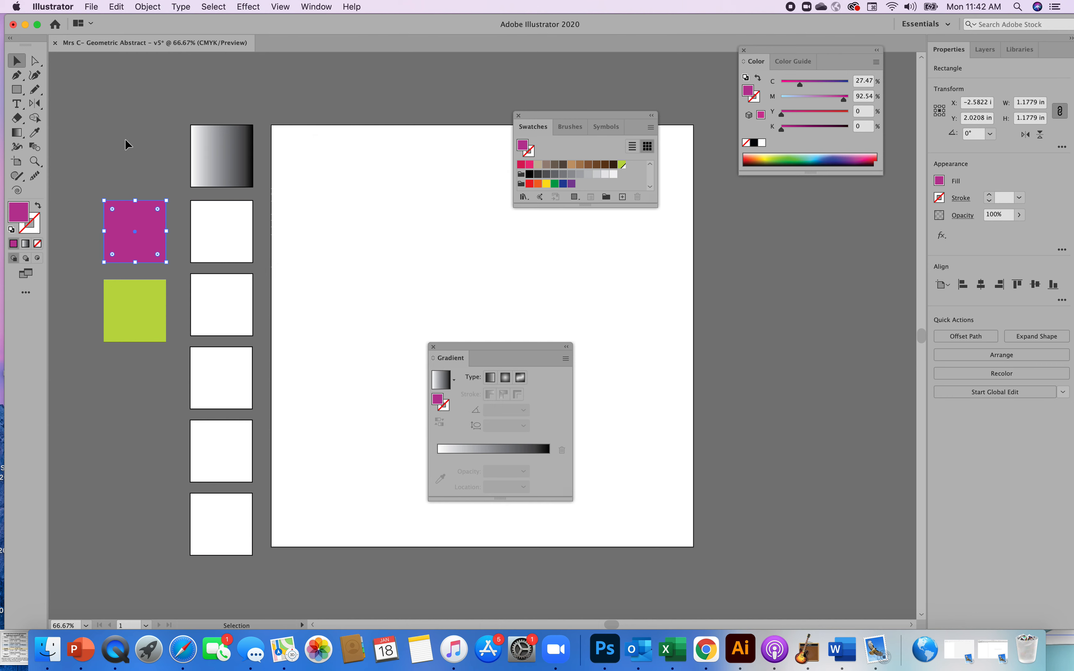
click(319, 244)
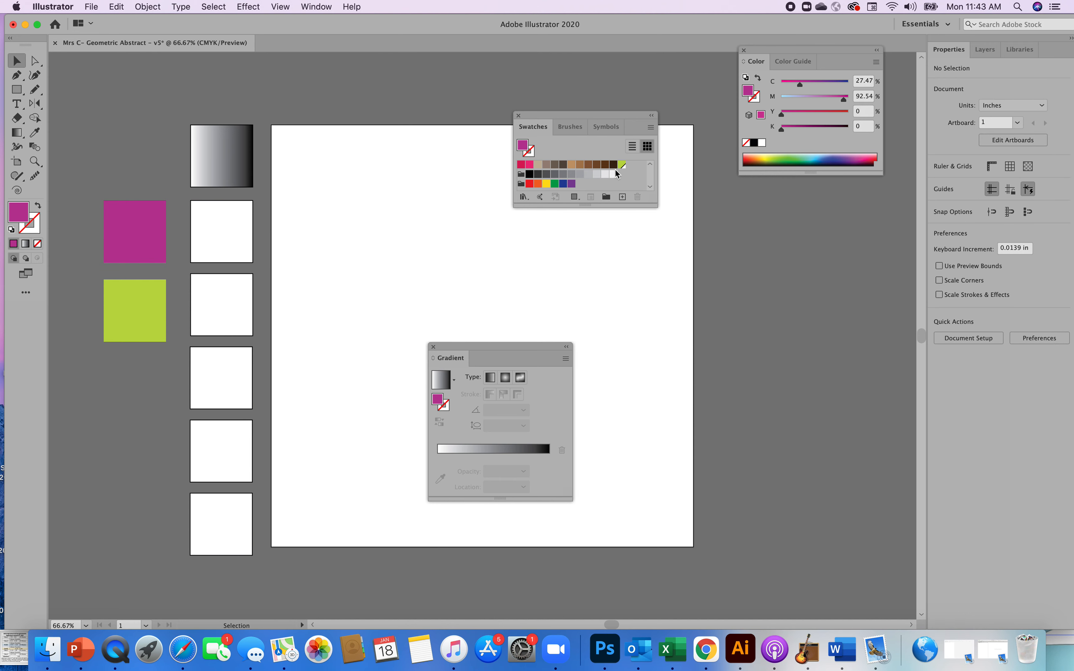
- Try to add a magenta stop at about 18% of the gradient with no artwork selected
click(650, 164)
click(651, 164)
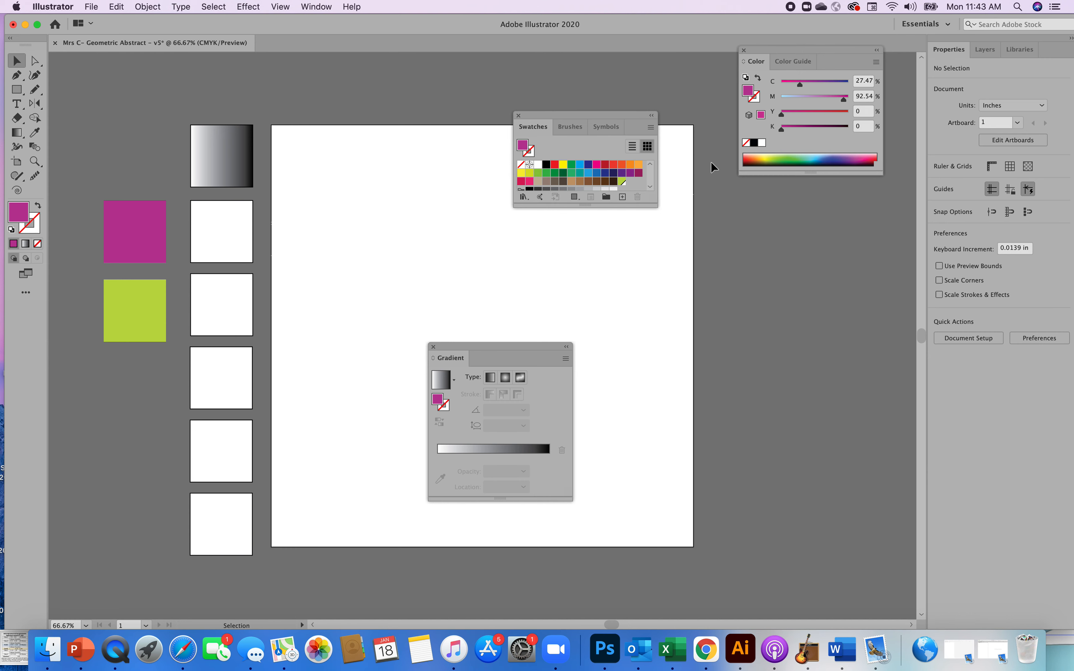
click(650, 188)
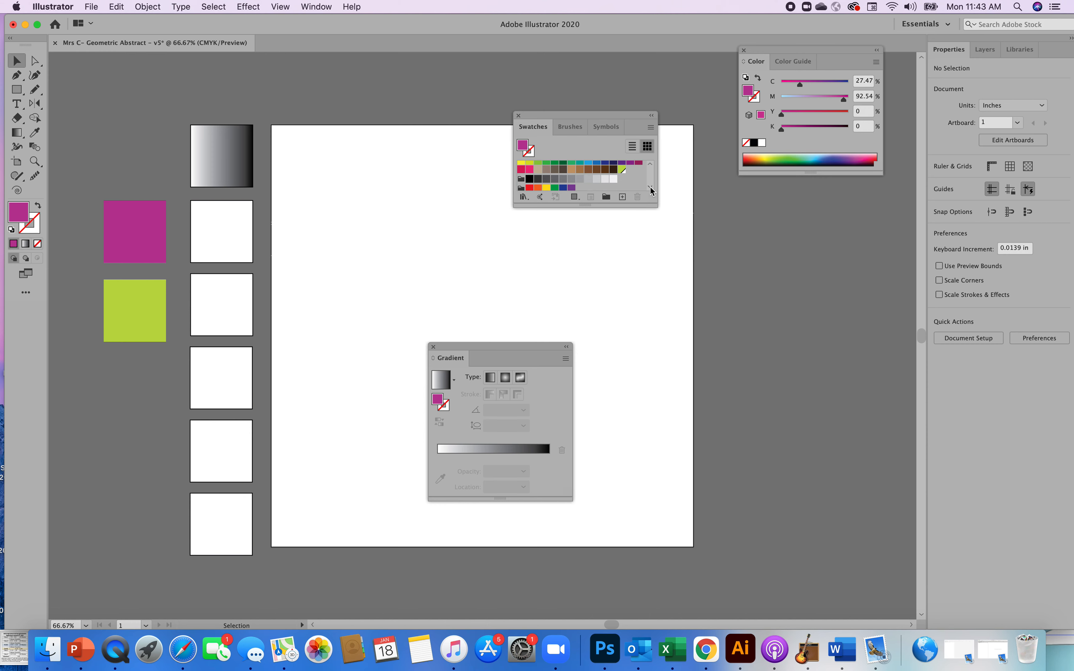
click(650, 188)
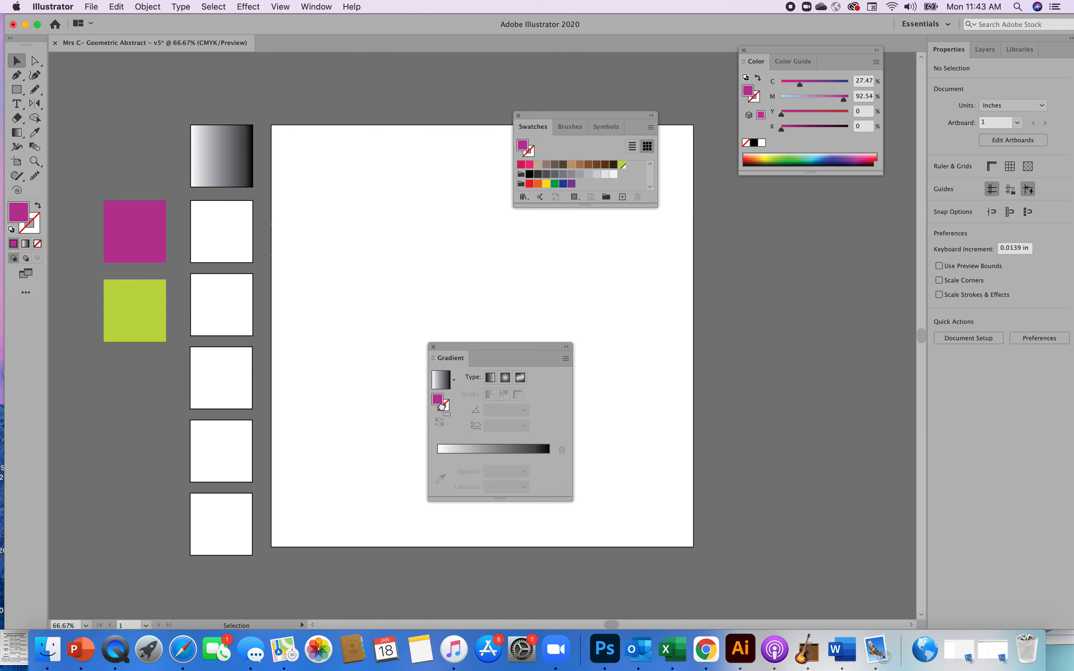
click(457, 445)
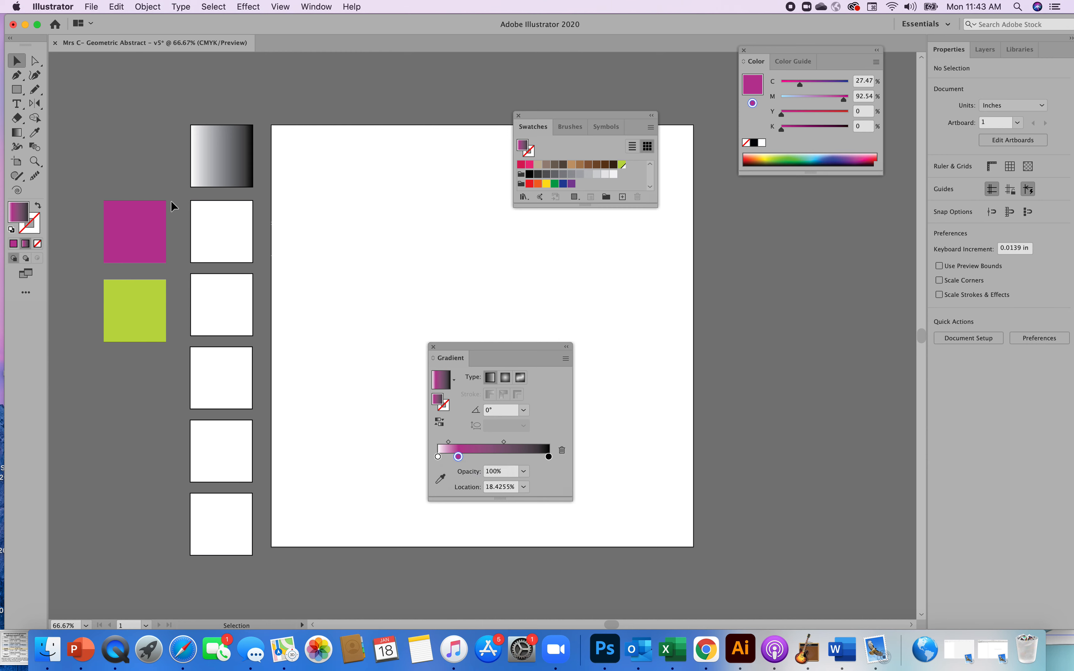
- Add a Chartreuse swatch stop at about 39% of the black-and-white gradient filling the uppermost square
click(212, 161)
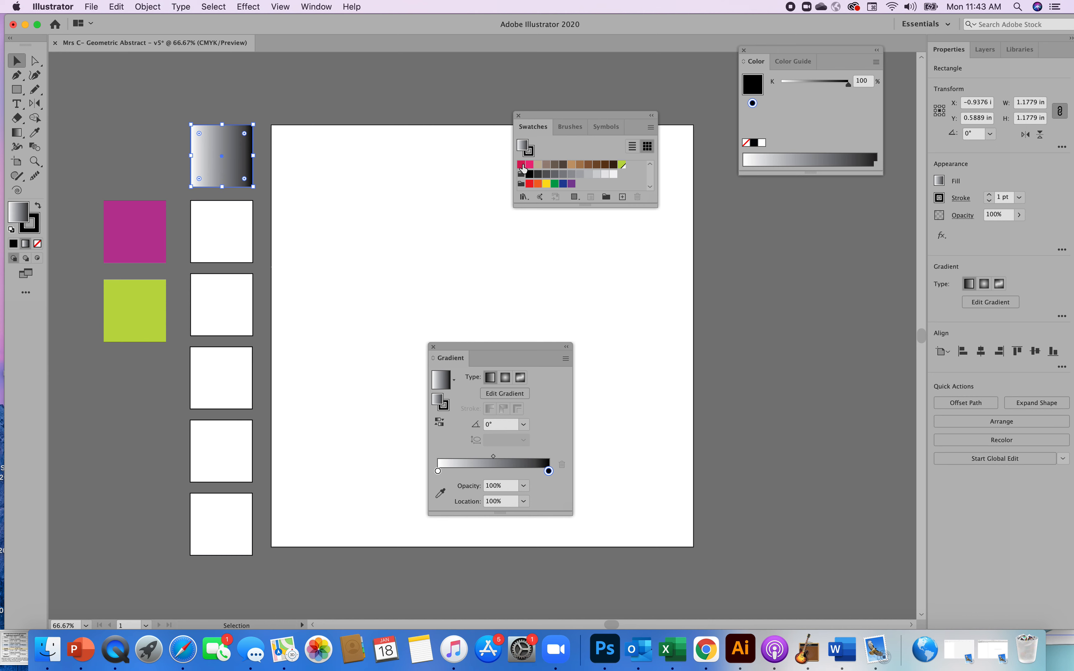
click(650, 166)
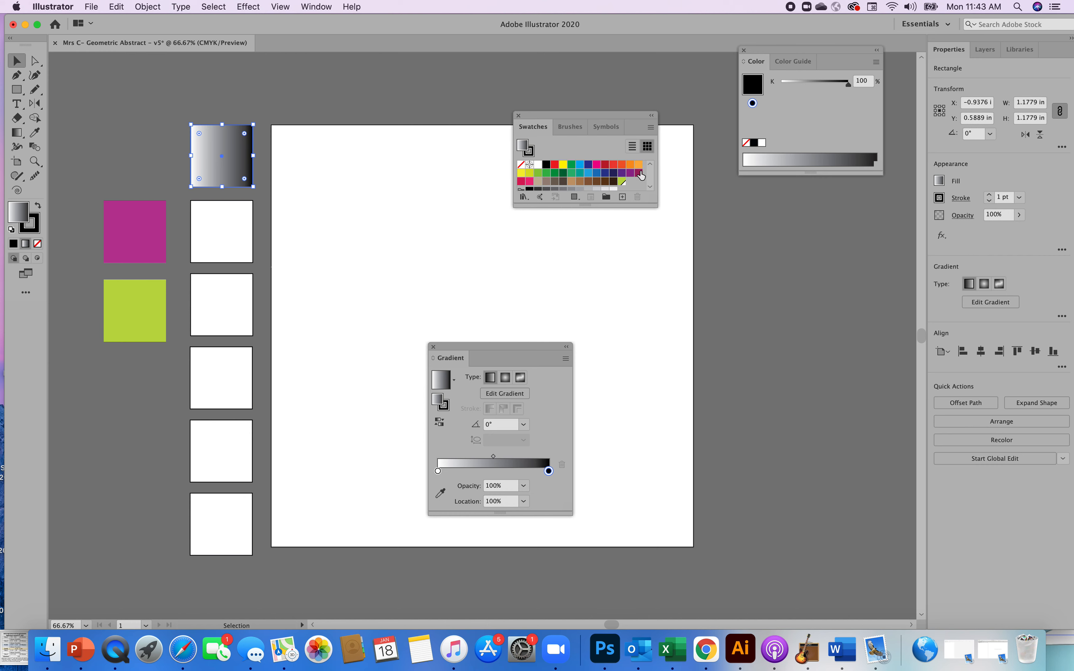
click(651, 188)
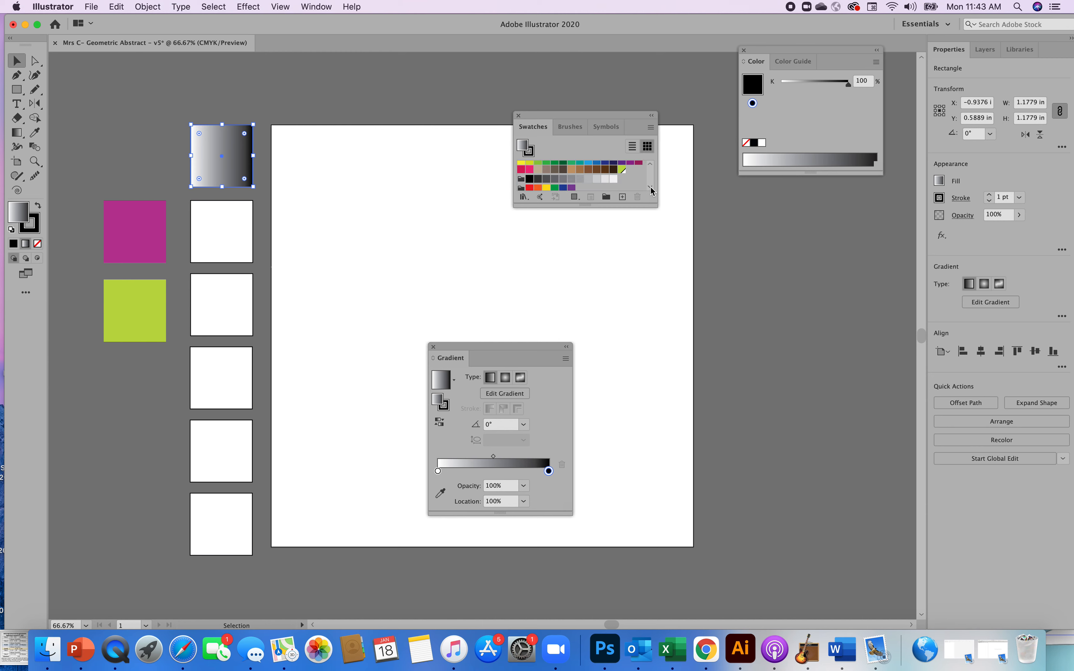
click(650, 189)
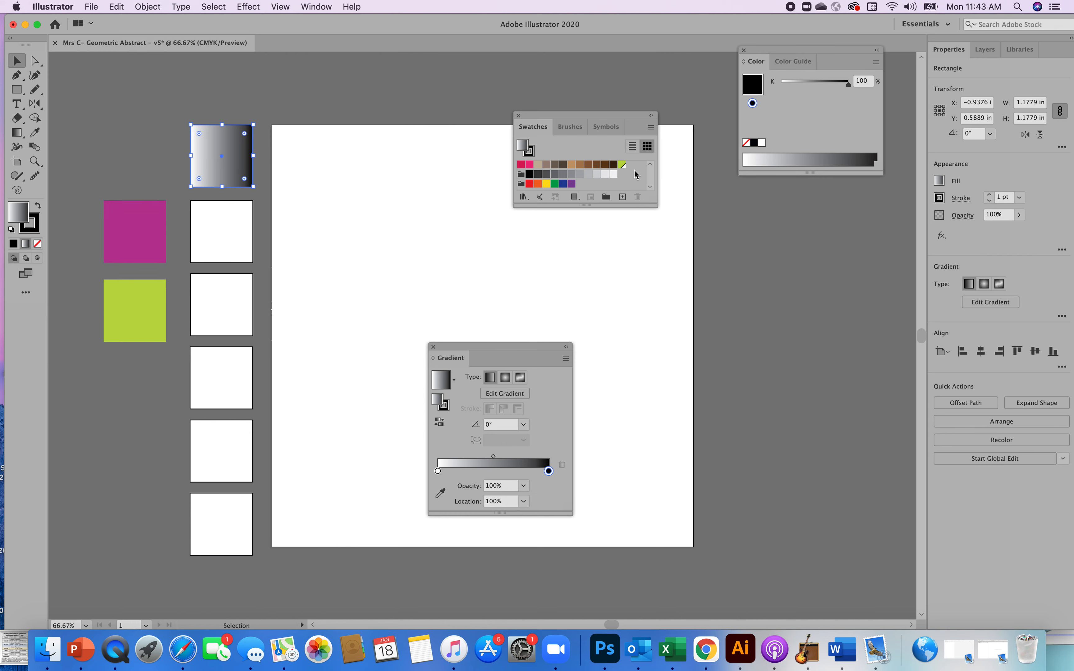
click(622, 168)
click(481, 465)
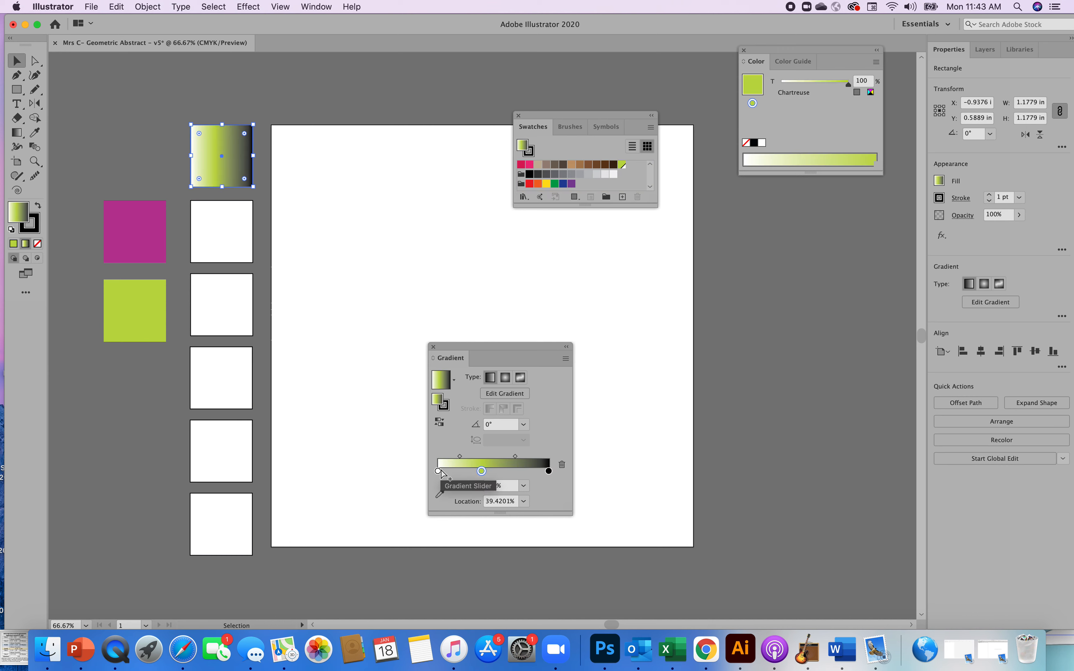
- Remove the black stop from the uppermost square's gradient, move the Chartreuse stop to about 80%, and deselect the square
drag(549, 471, 555, 497)
drag(481, 472, 531, 477)
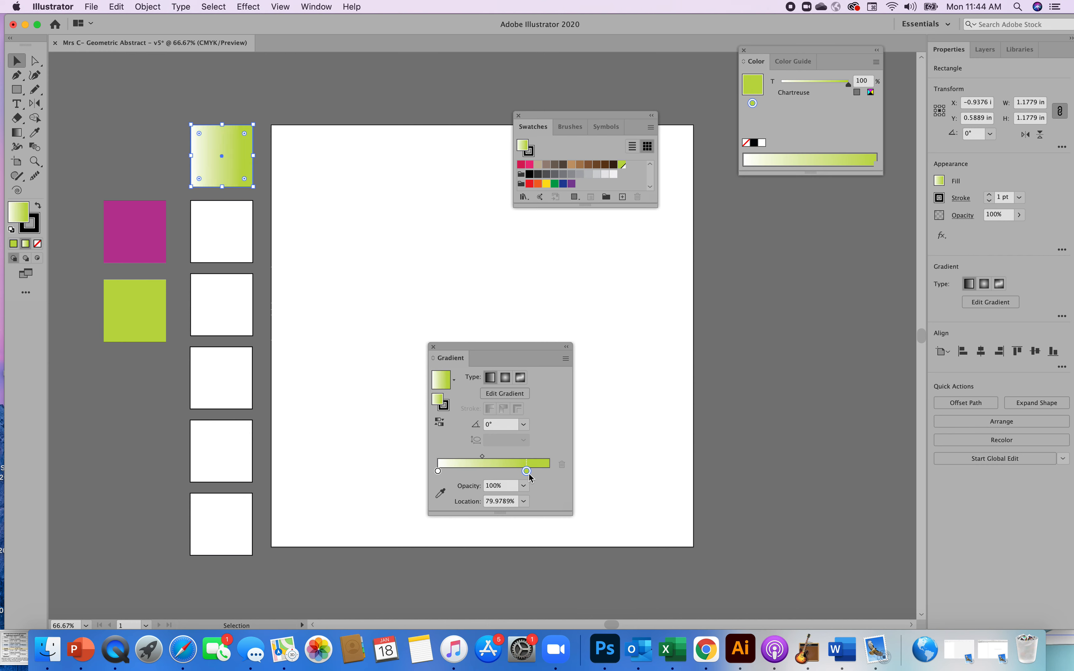
click(603, 452)
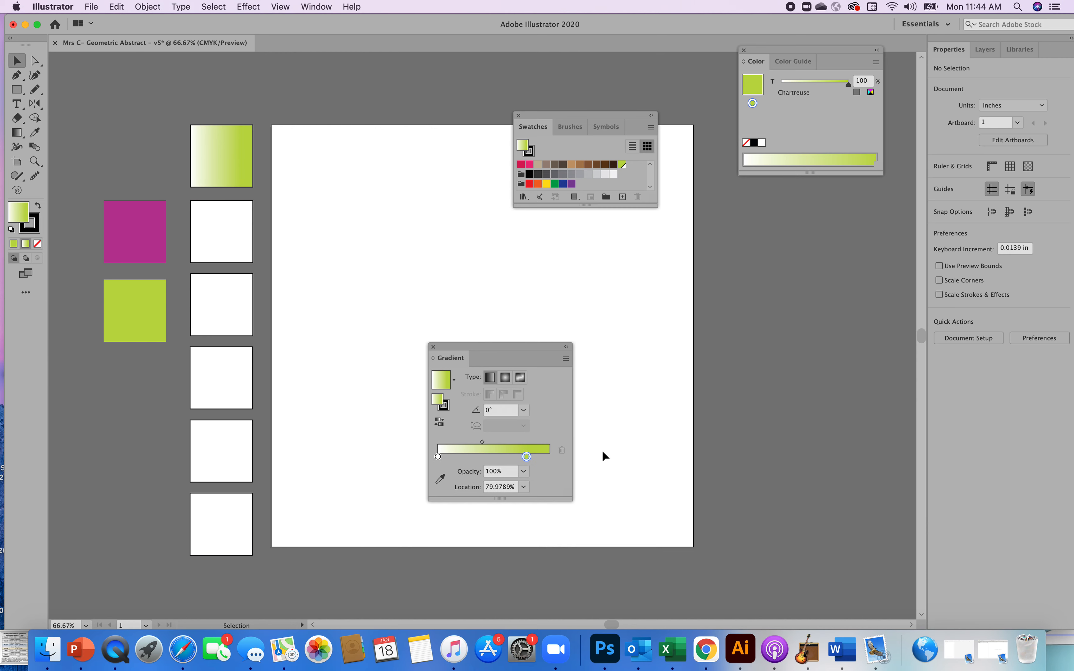
- Apply the current gradient to the second square, sample the magenta square's colour, and add it as a gradient stop at about 58%
click(233, 248)
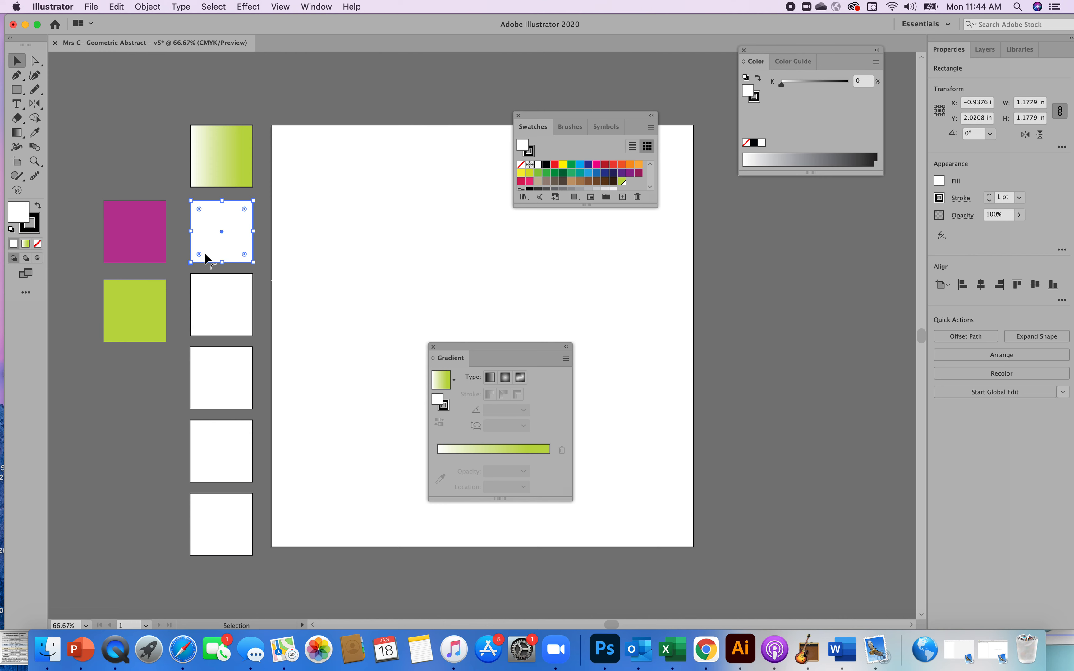
click(26, 244)
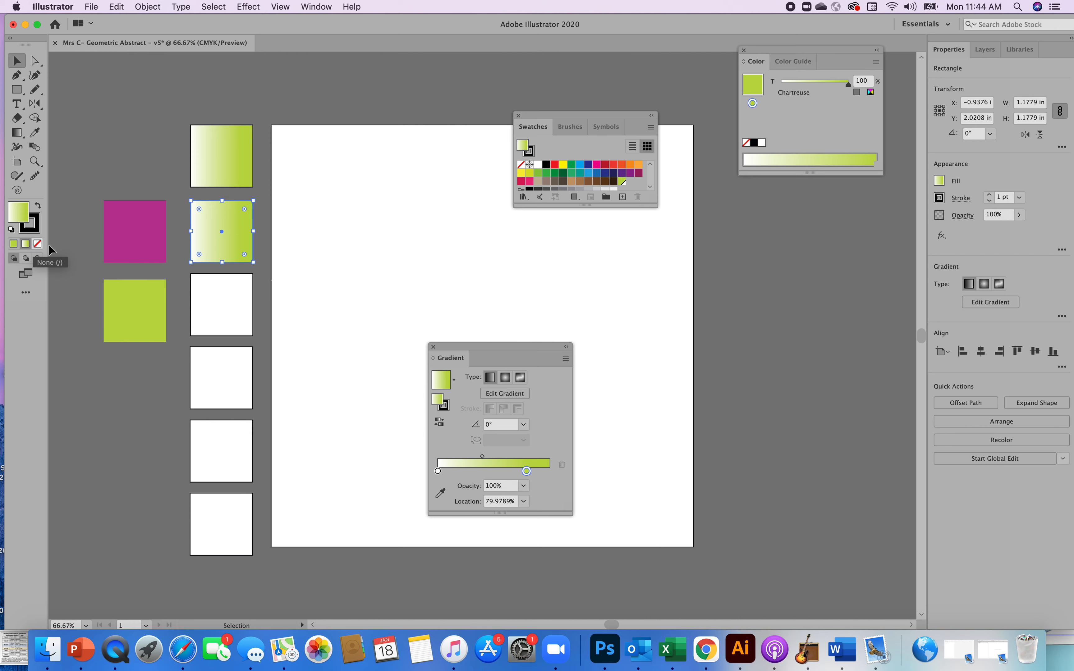
click(34, 137)
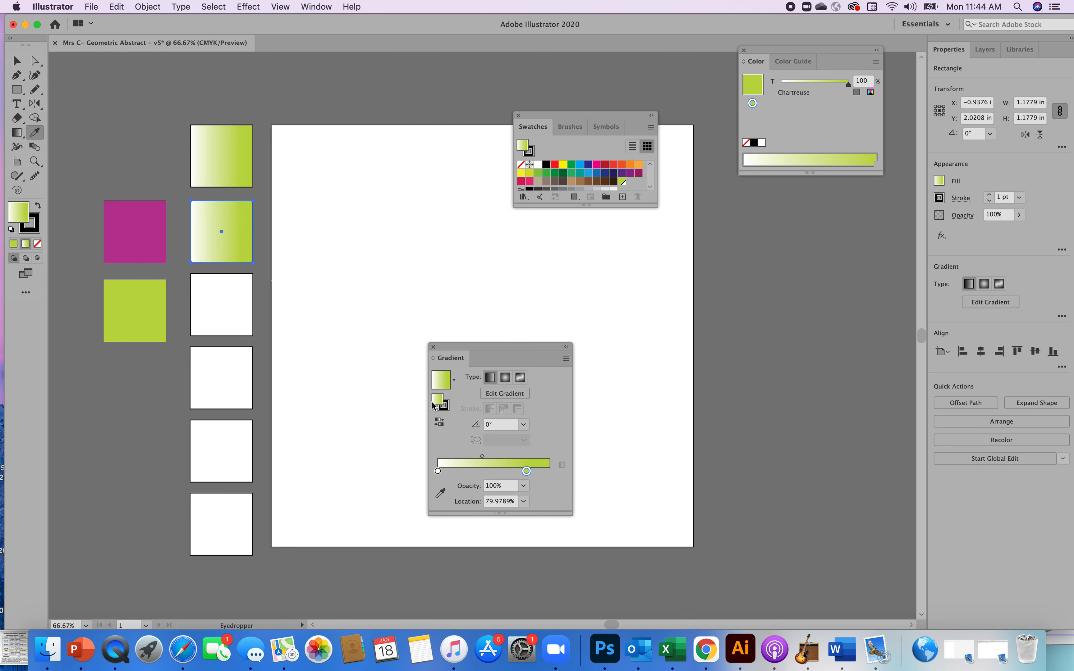
click(154, 246)
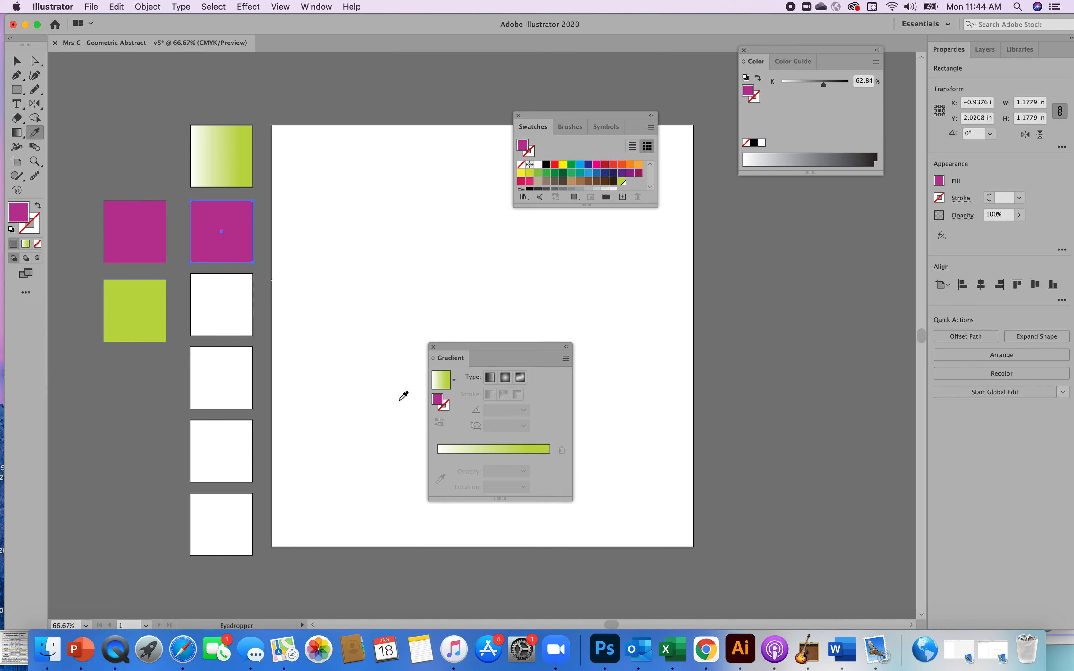
drag(468, 424, 501, 471)
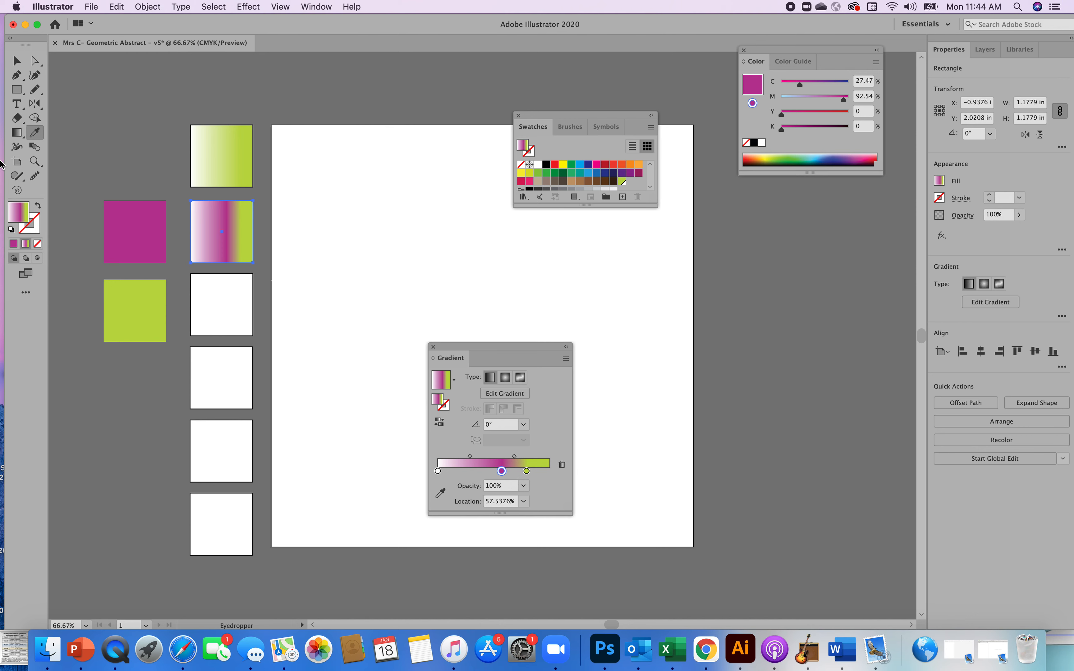
click(17, 60)
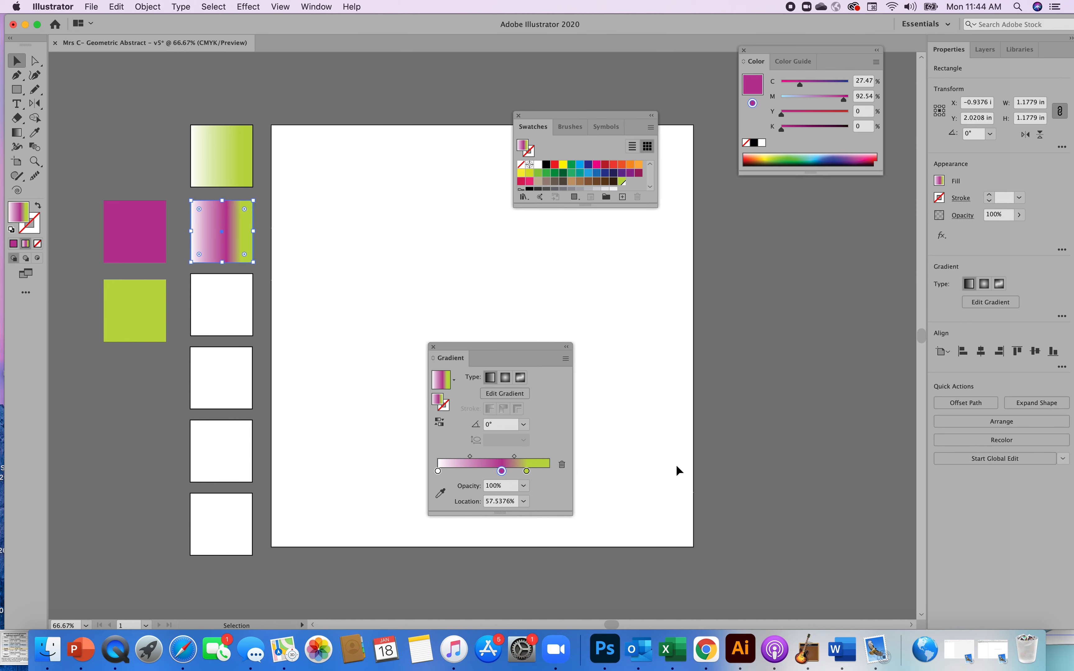
click(657, 461)
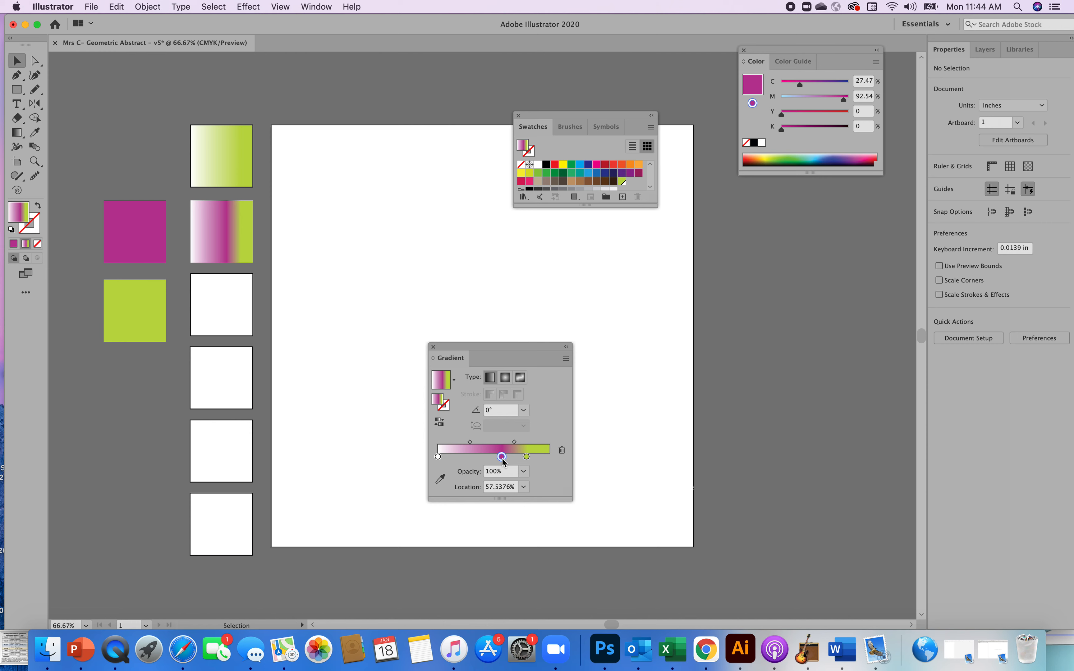
- Try to move the Chartreuse stop to about 90% and set the gradient angle to -45° with no artwork selected
drag(501, 457, 539, 460)
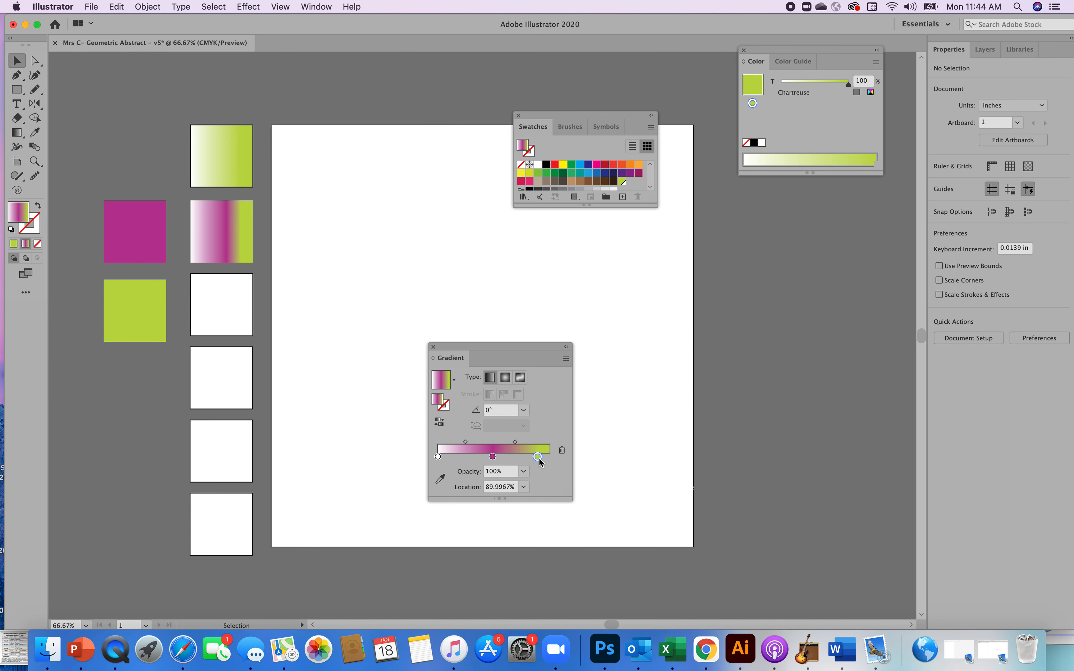
click(524, 410)
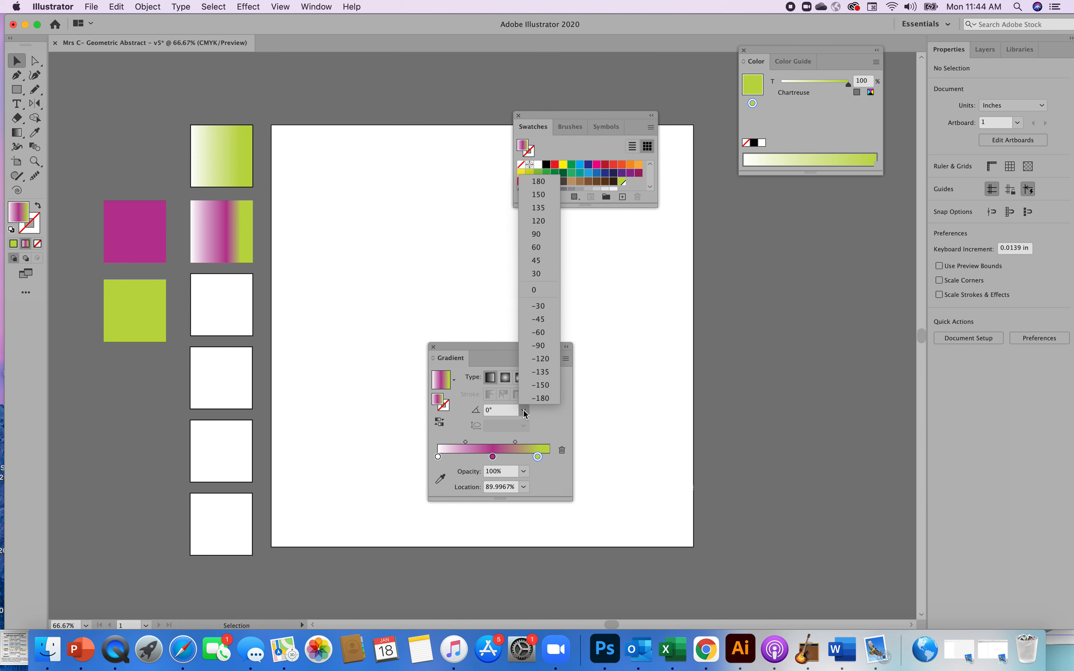
click(539, 321)
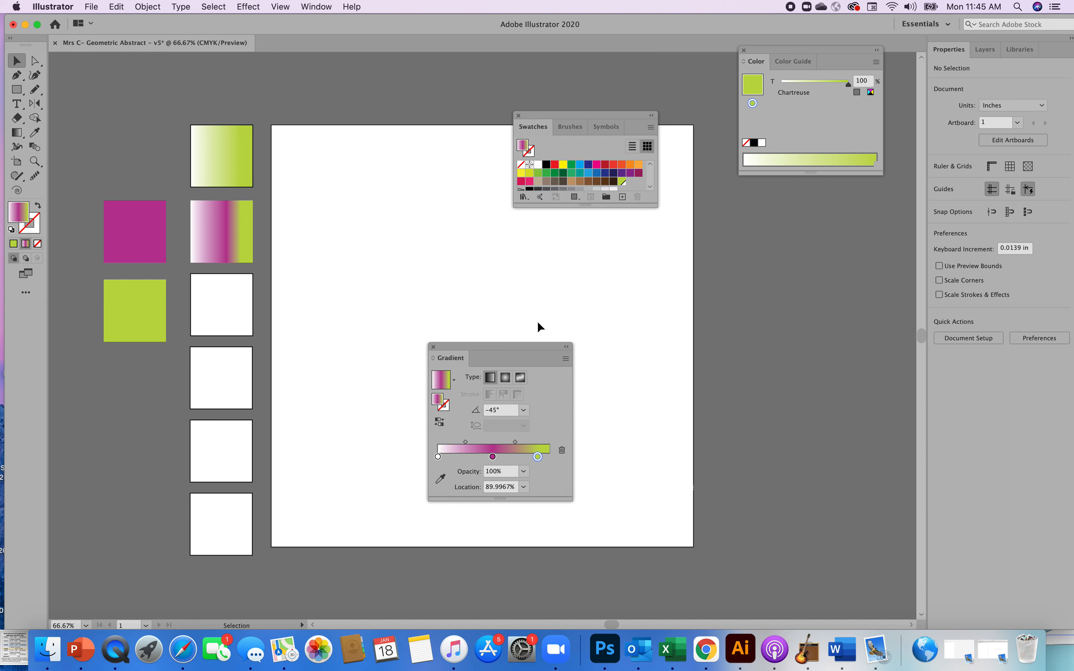
- Set the gradient angle of the second square to 60° and deselect it
click(235, 261)
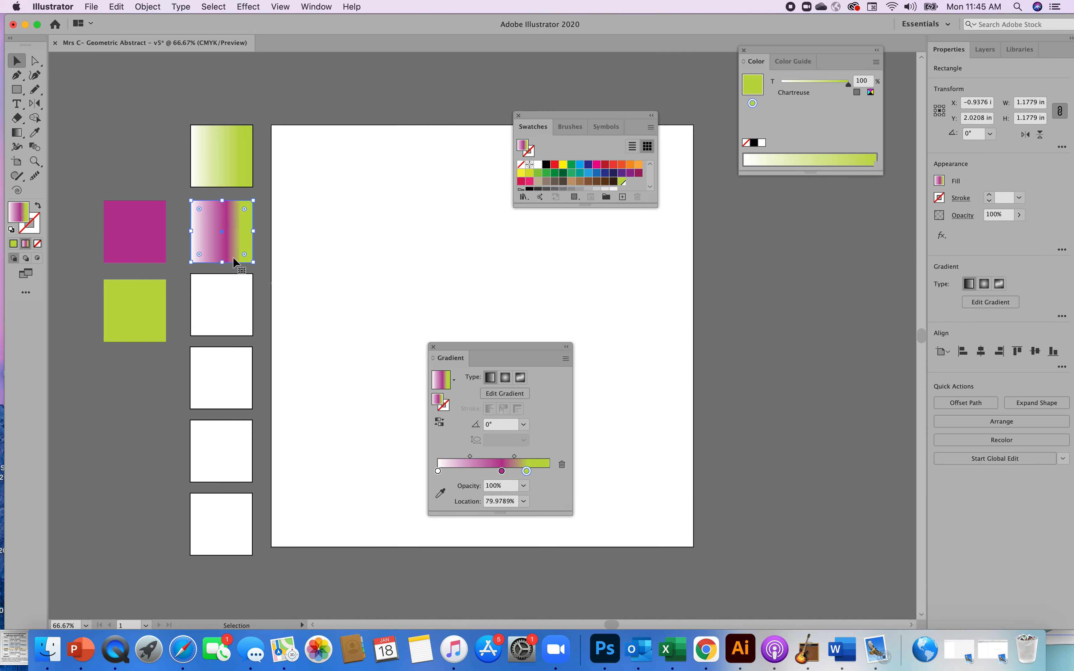
click(524, 425)
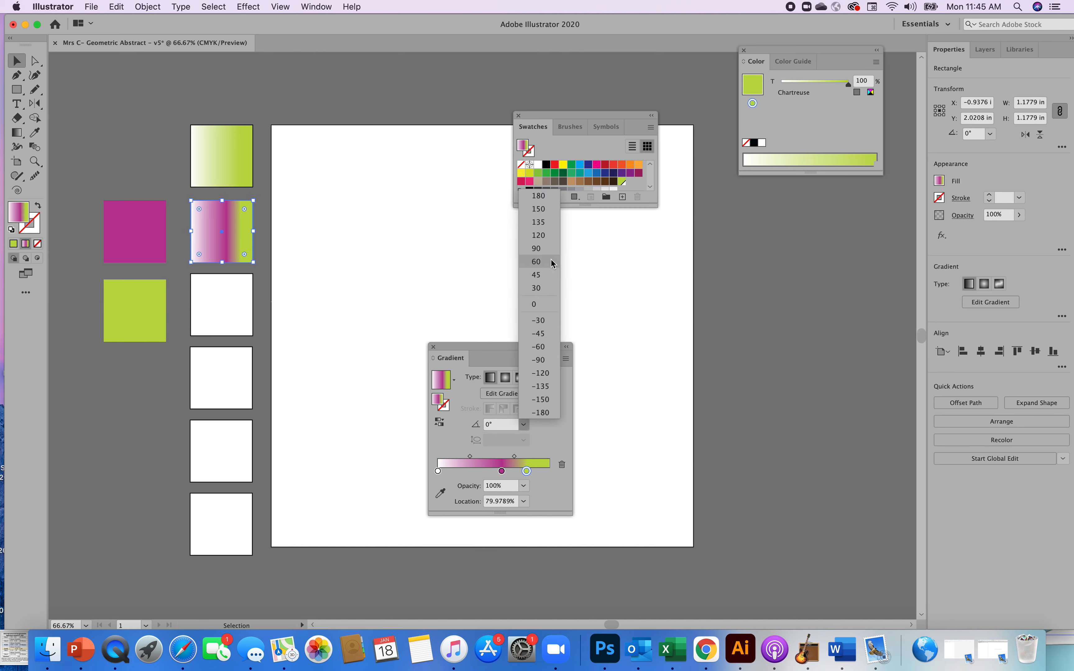
click(539, 262)
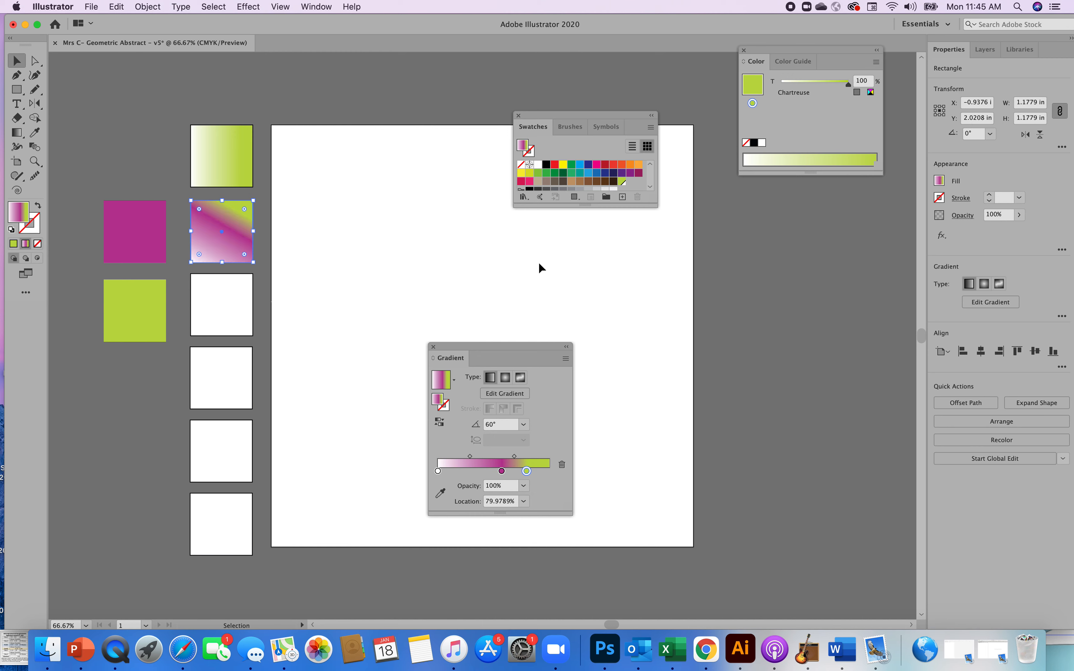
click(625, 371)
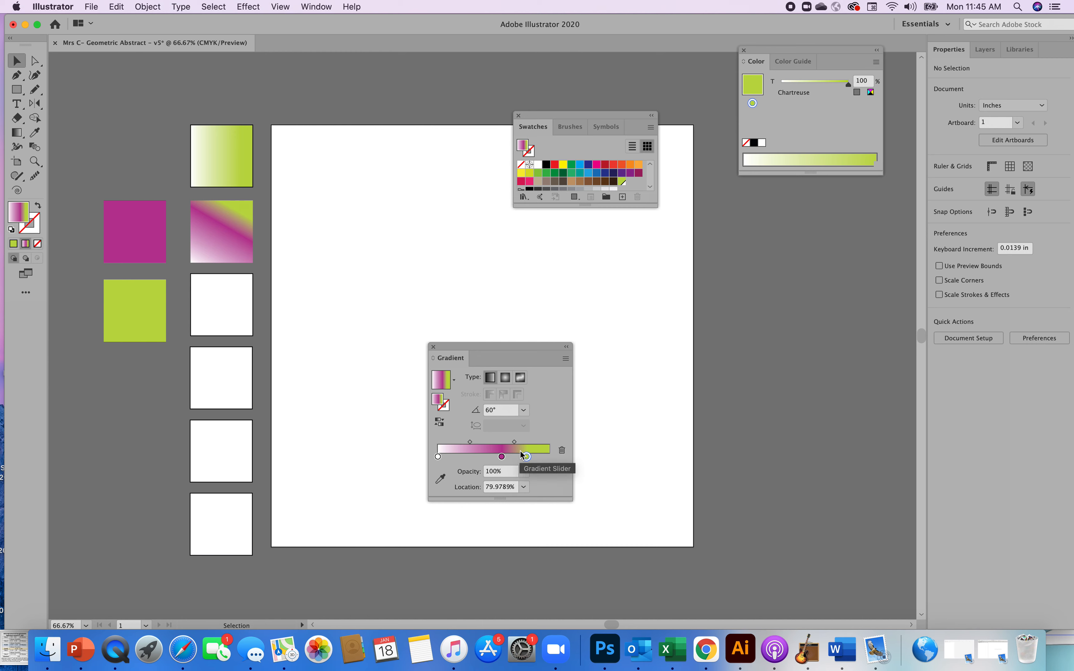
- Set the gradient angle of the second square to -45°
click(524, 411)
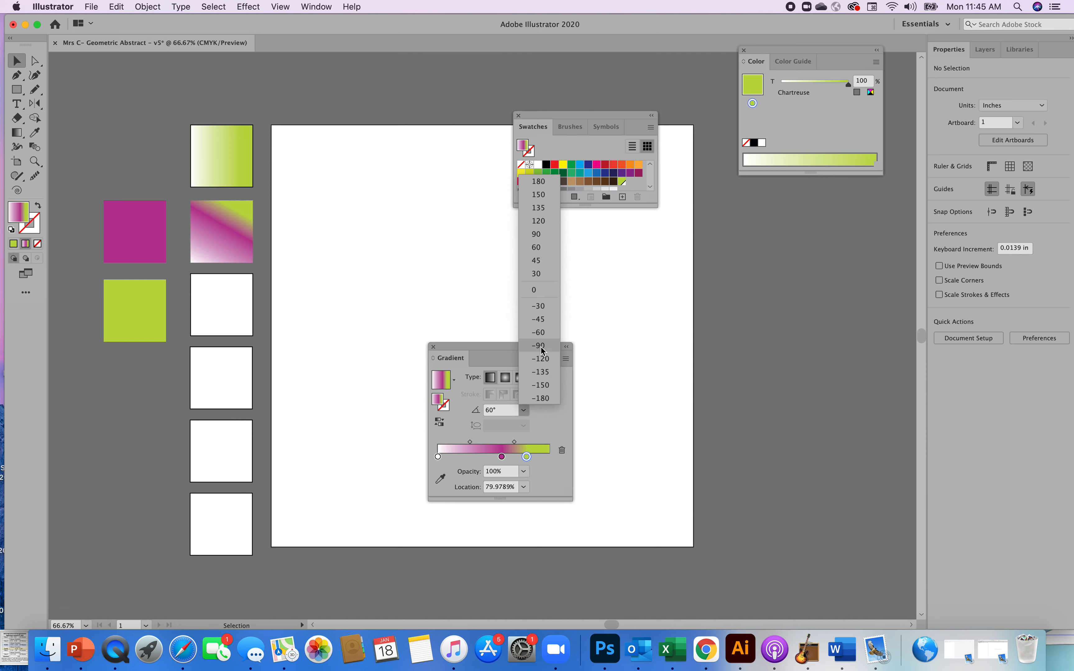
key(Escape)
click(240, 233)
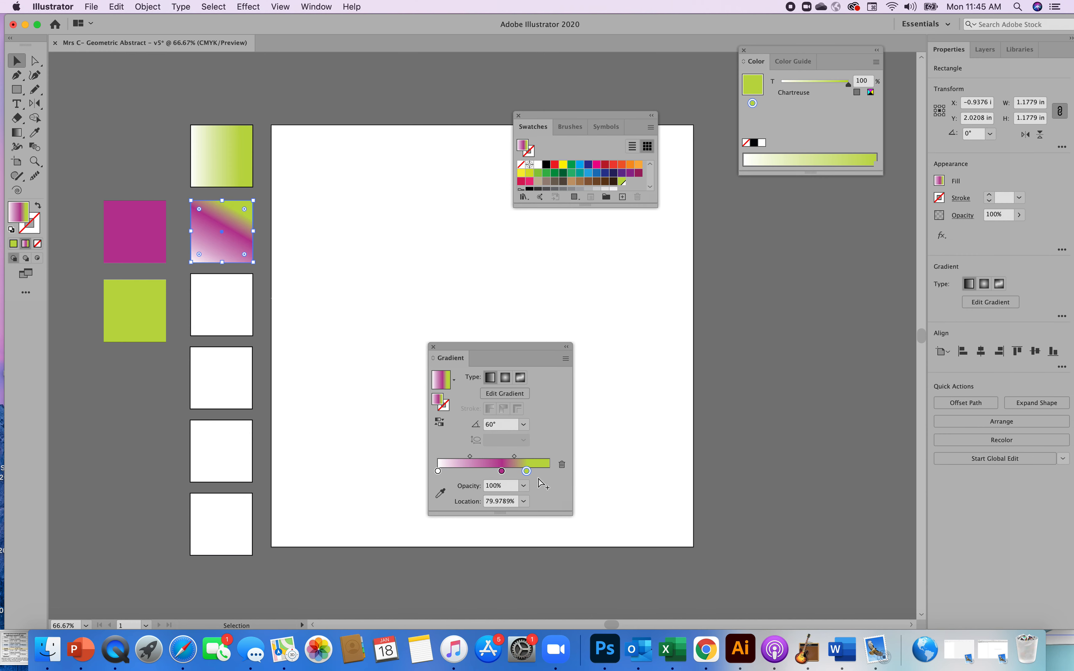
click(523, 424)
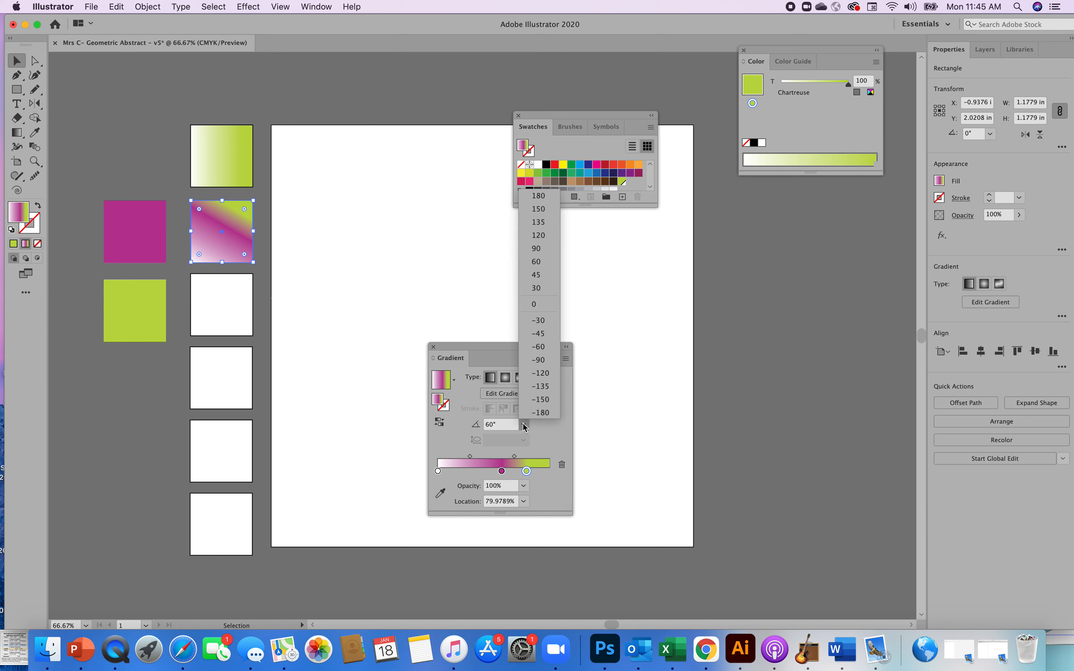
click(540, 334)
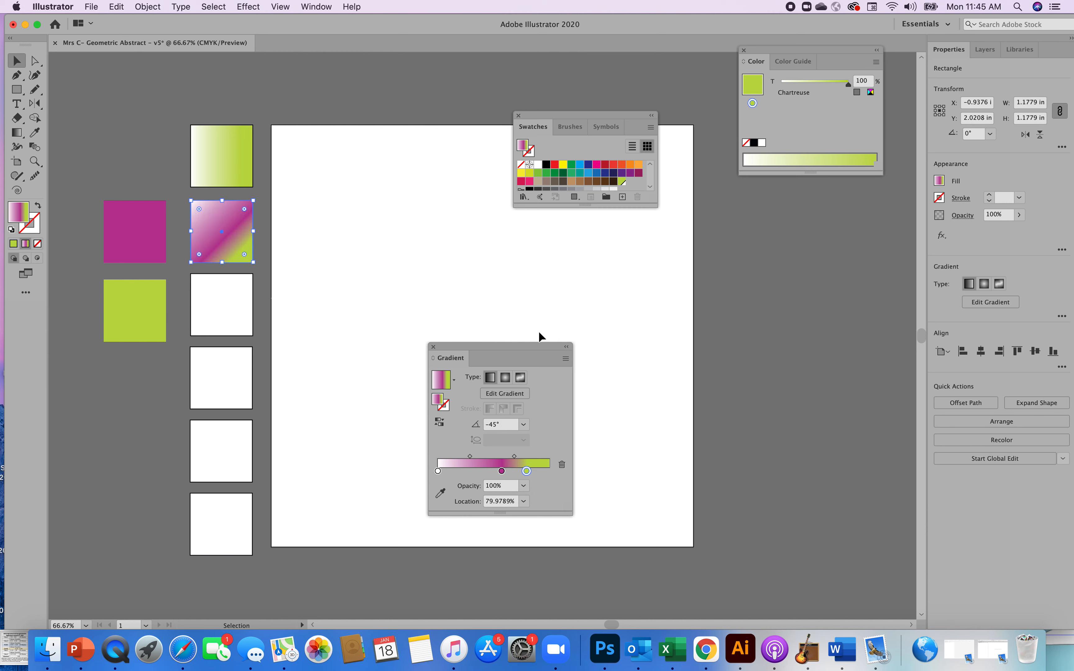
click(523, 425)
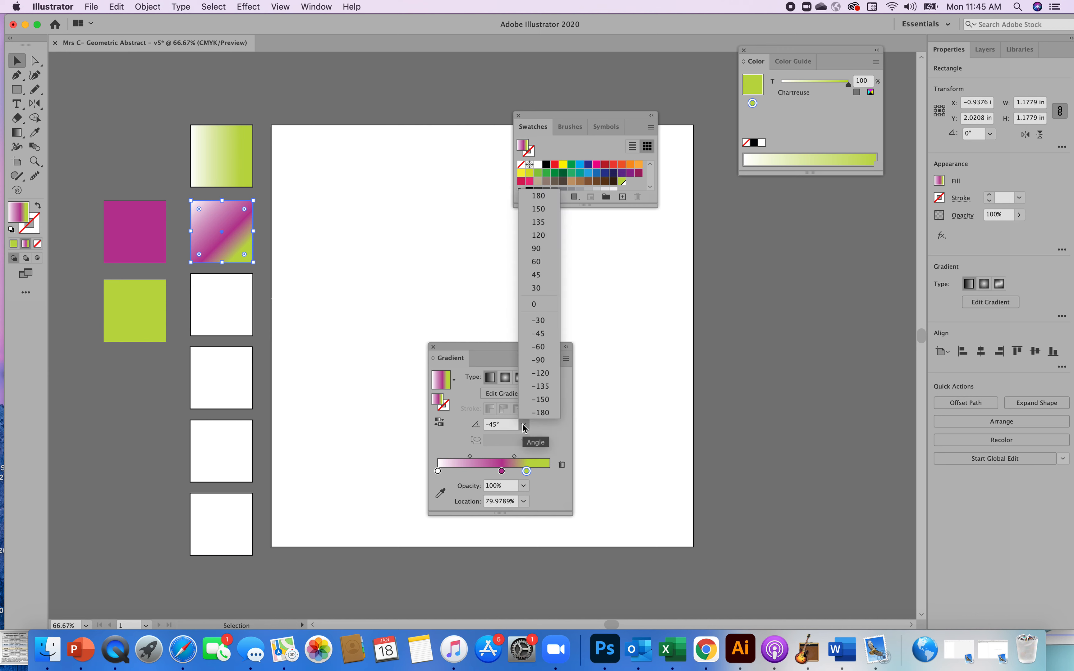
click(603, 445)
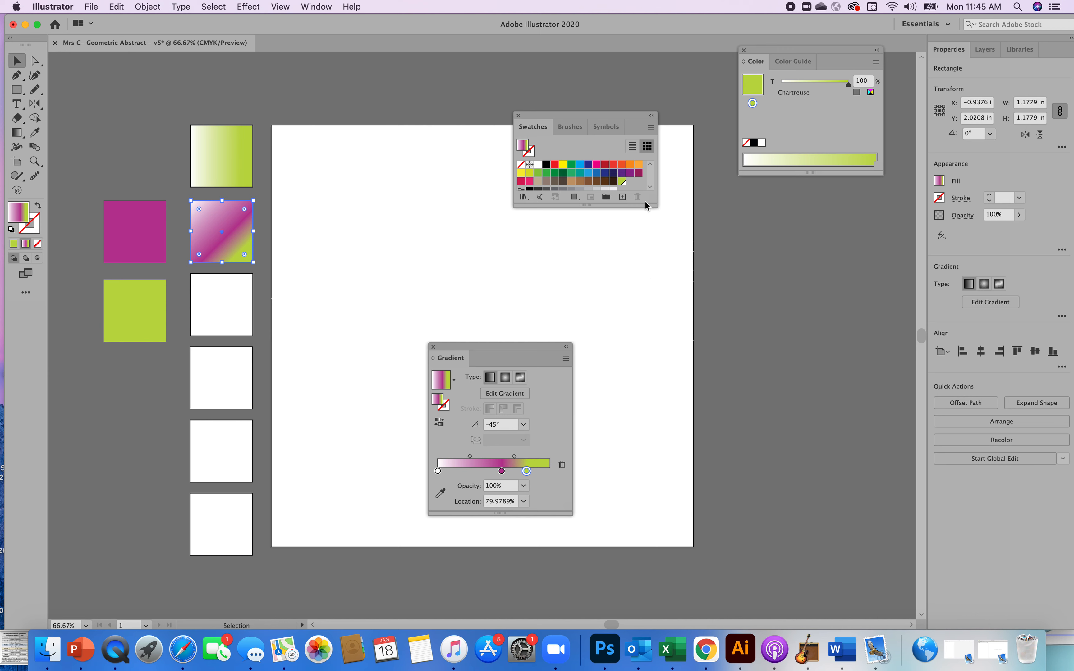
- Save the second square's gradient as a swatch named magenta-chartreuse gradient 1, then deselect the square
click(623, 197)
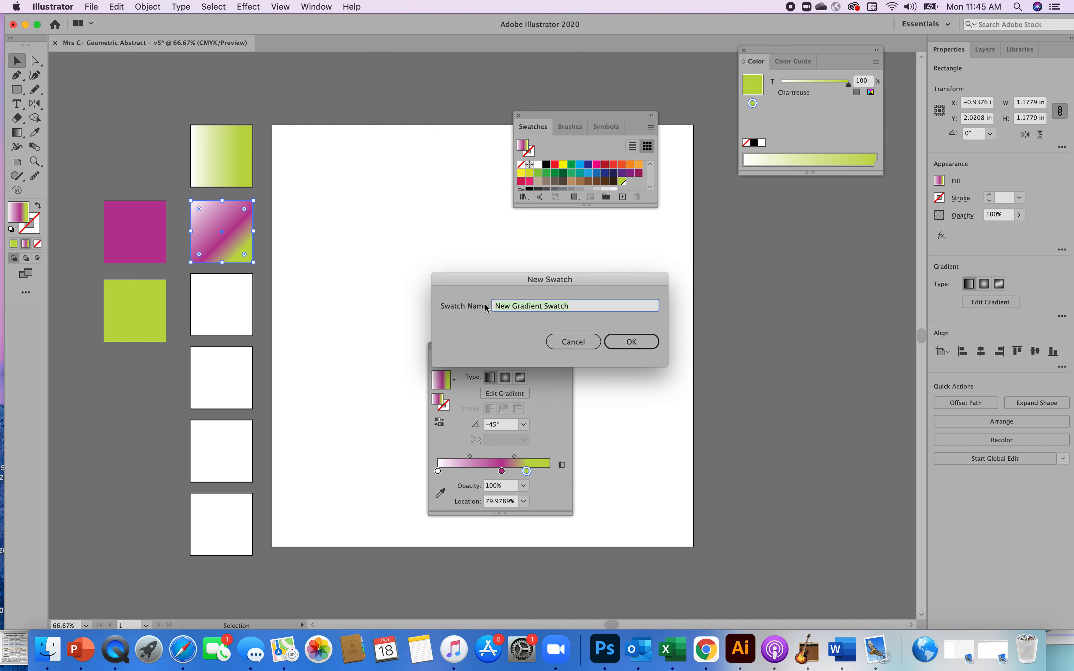
text(m)
key(BackSpace)
text(magenta-chartreuse gradient 1)
click(632, 348)
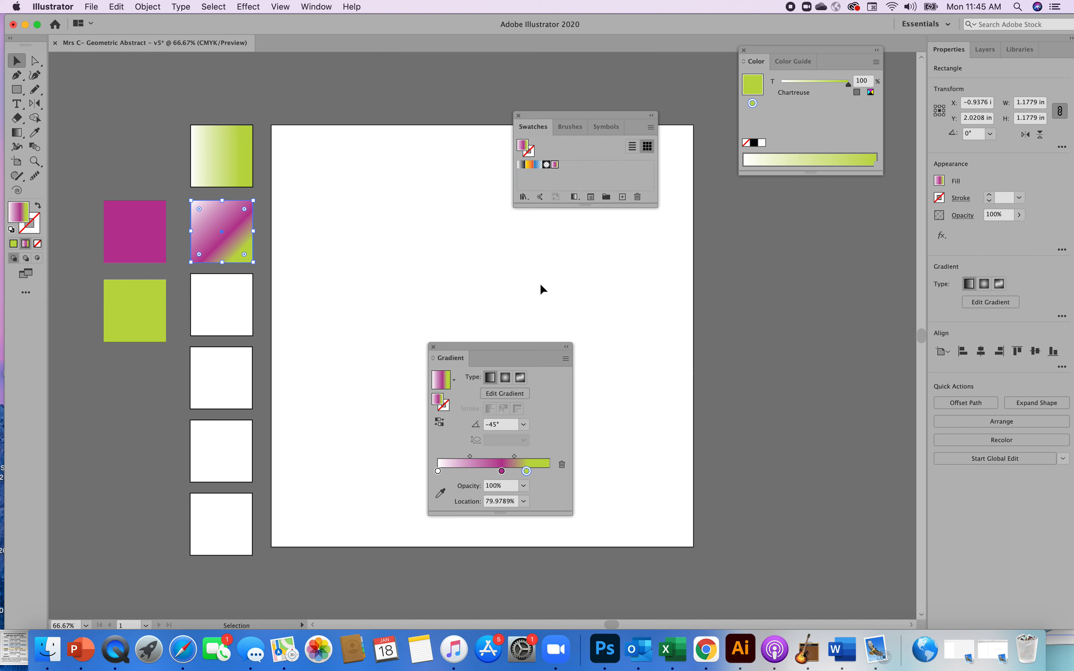
click(494, 263)
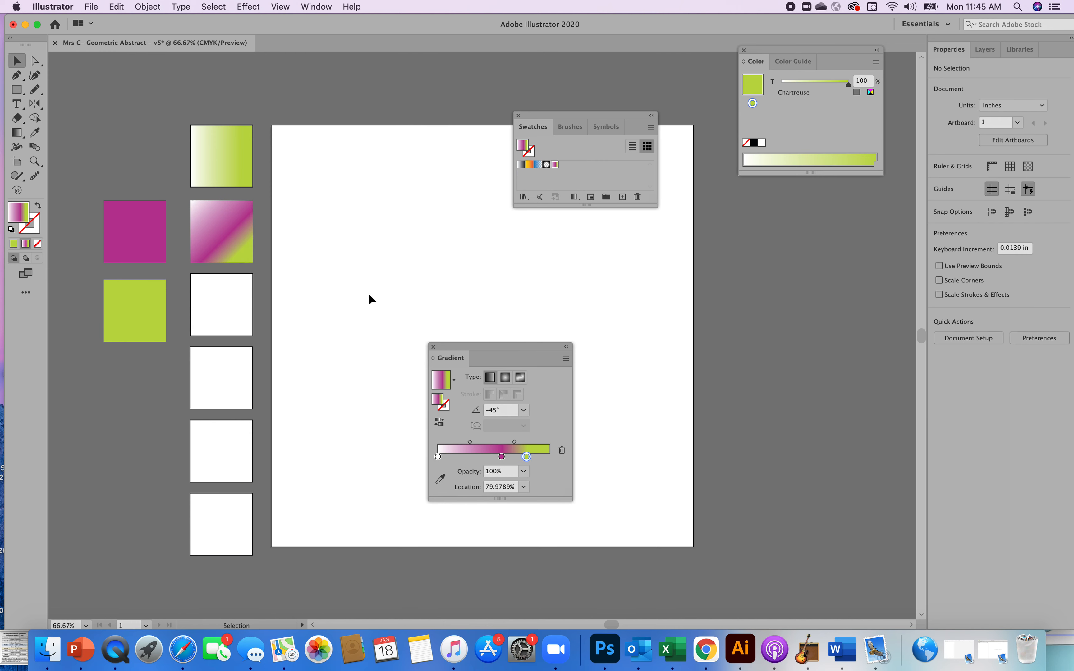
- Apply the current gradient to the third square, then switch its fill to solid Chartreuse
click(235, 310)
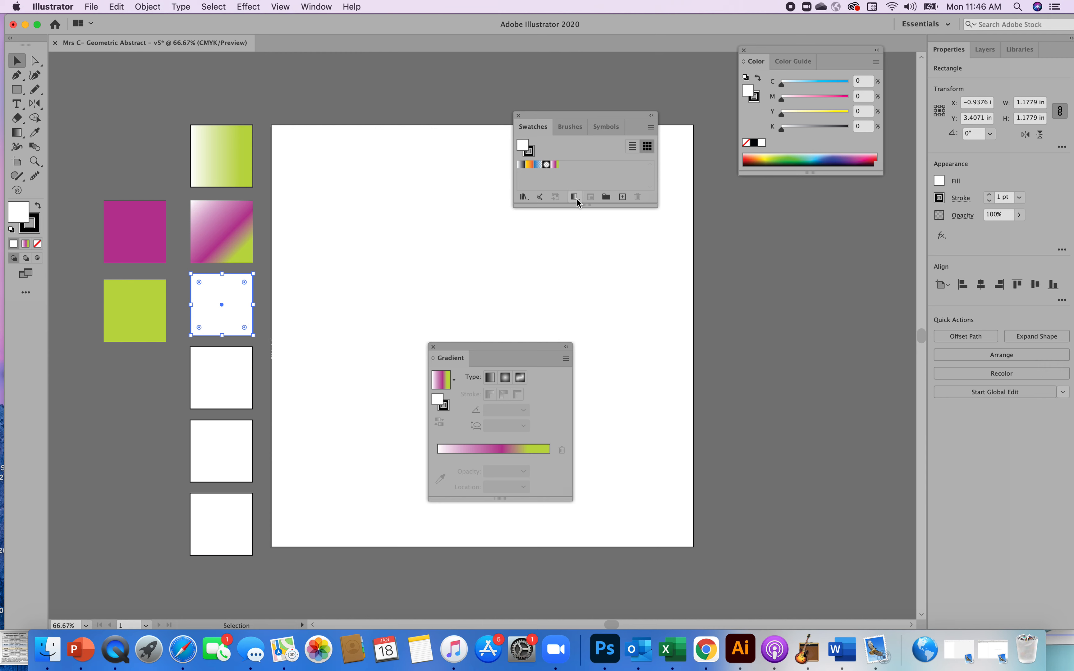
click(25, 245)
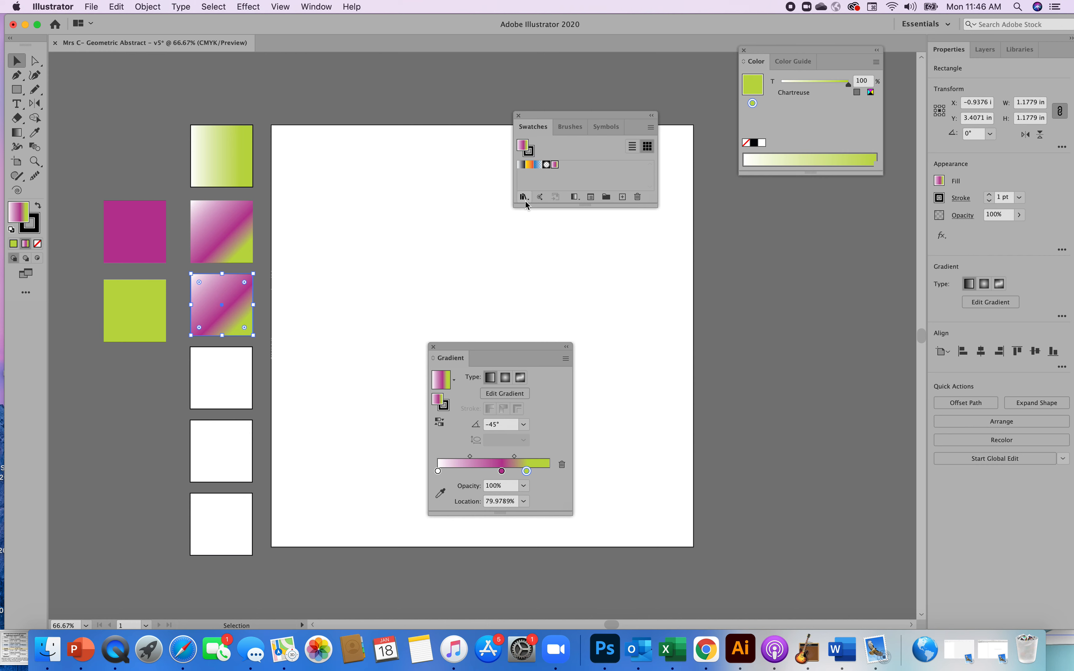
click(572, 175)
click(13, 245)
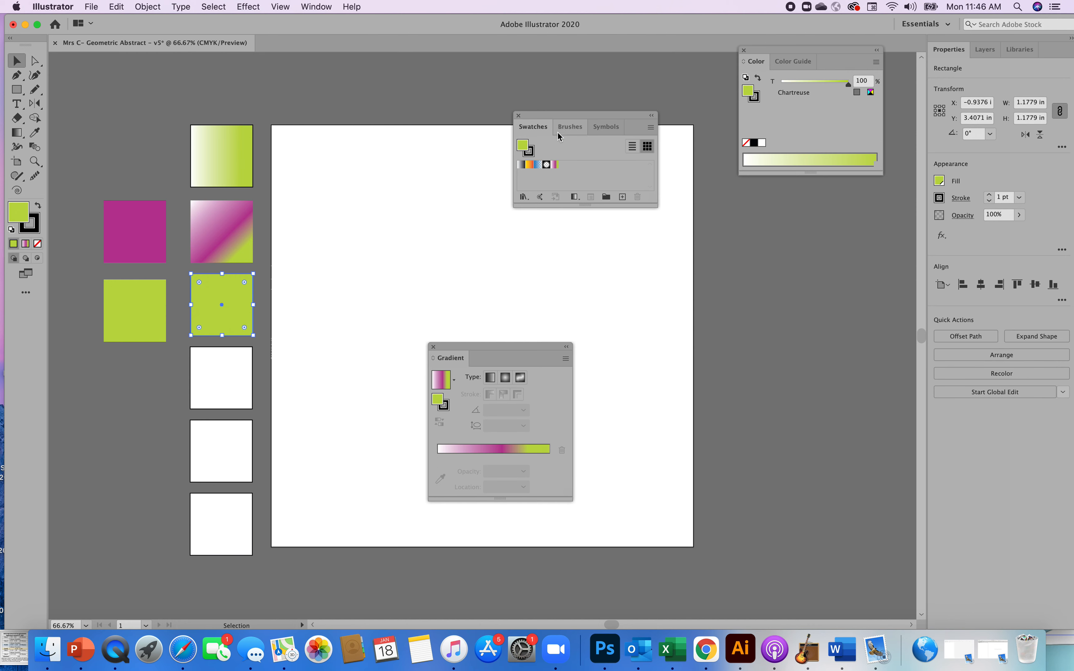
- Look through the Swatches panel's list view, library choices and options for a way to display the solid color swatches
click(633, 148)
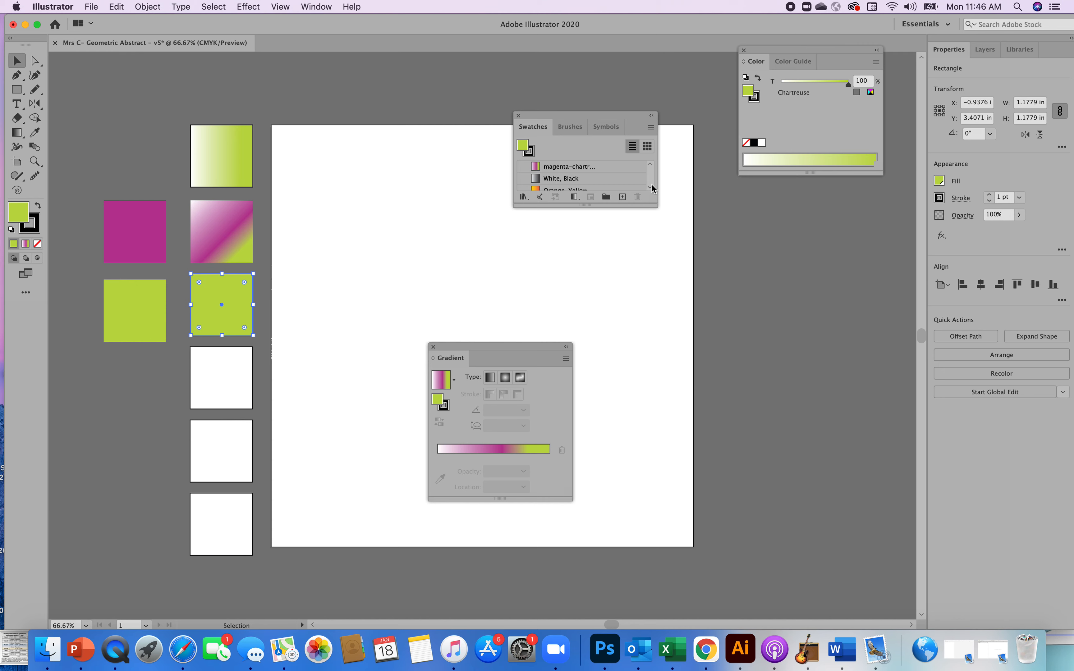
click(523, 197)
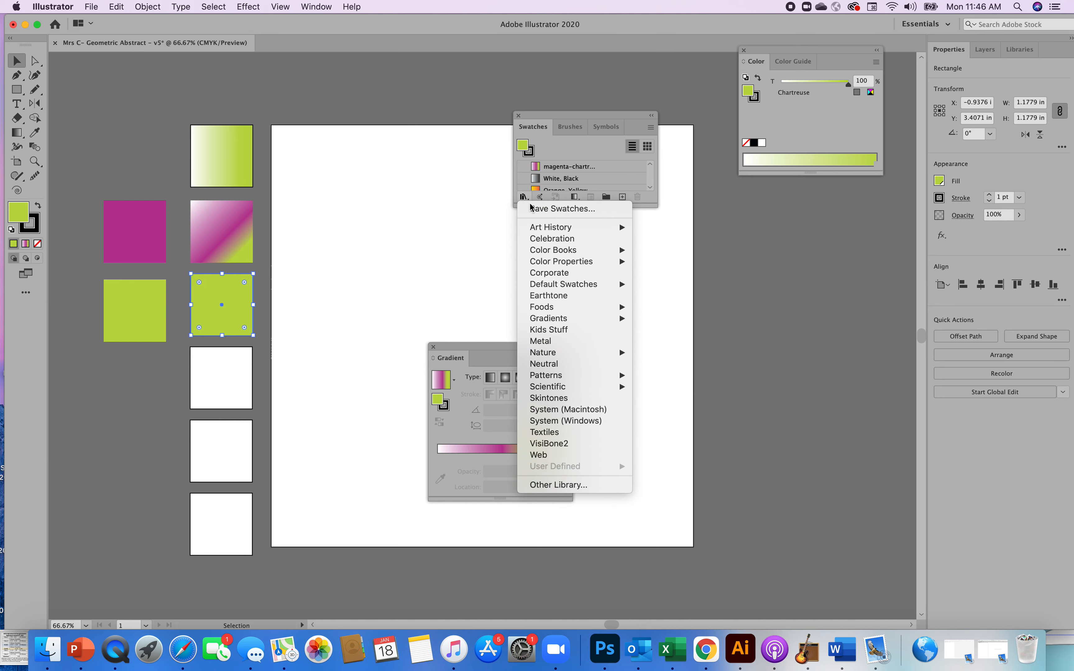
mouse_move(545, 234)
click(607, 179)
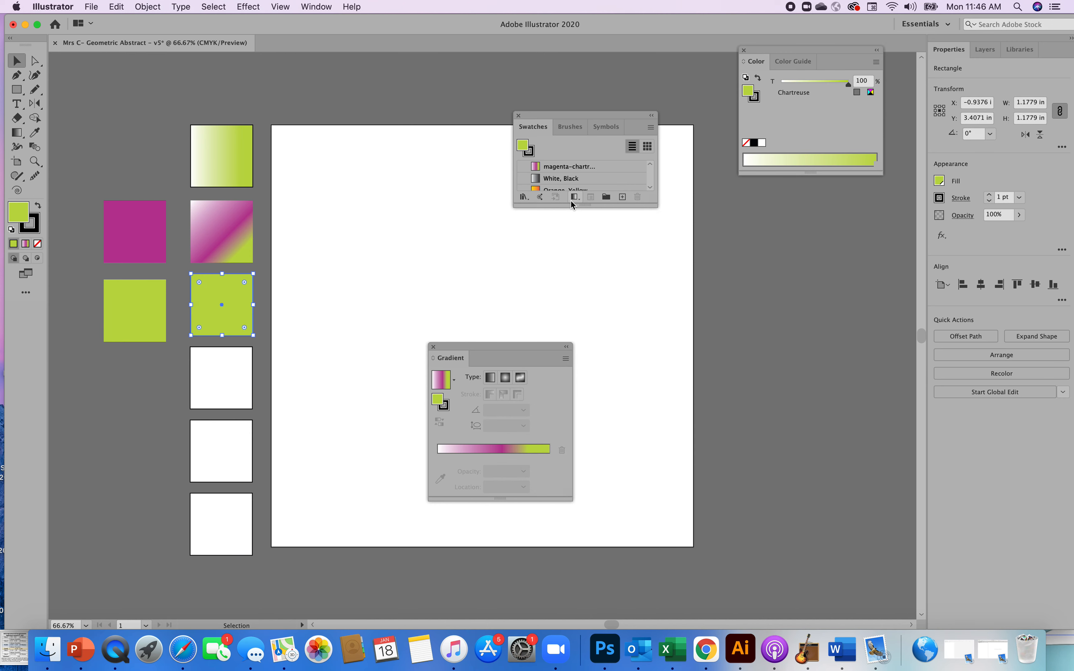
click(518, 117)
click(316, 6)
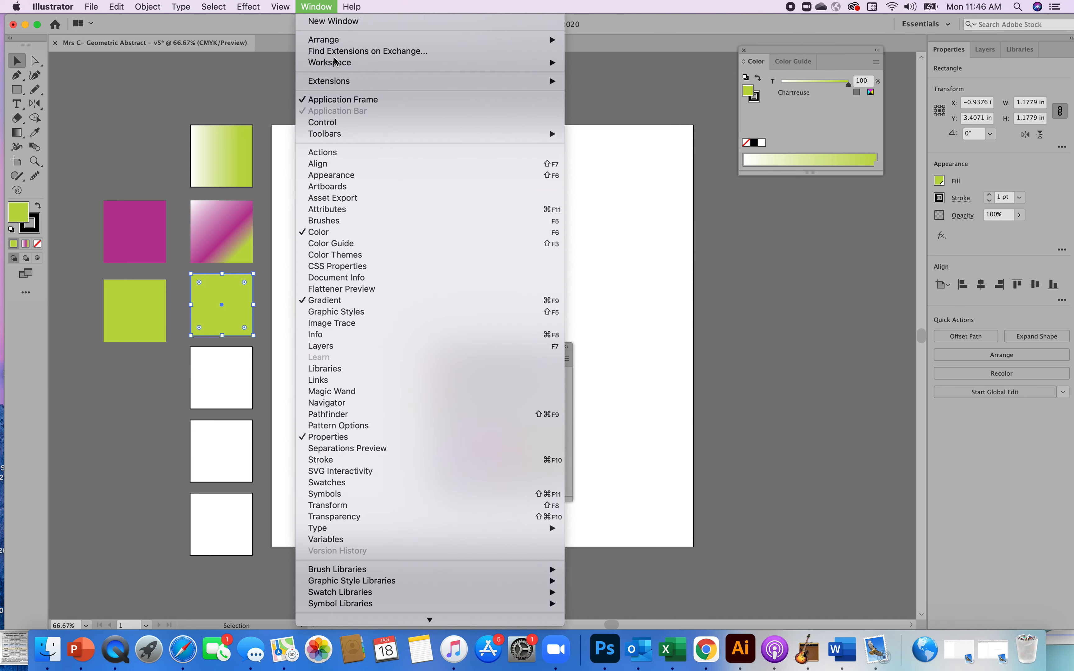
click(324, 482)
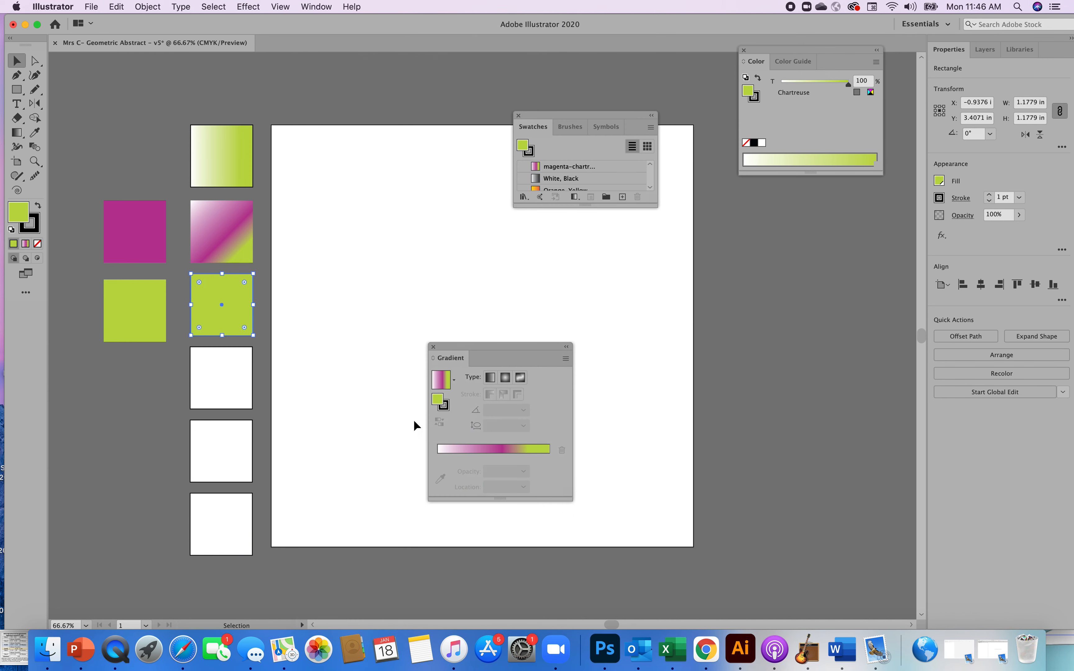
click(572, 129)
click(605, 127)
click(540, 129)
click(649, 129)
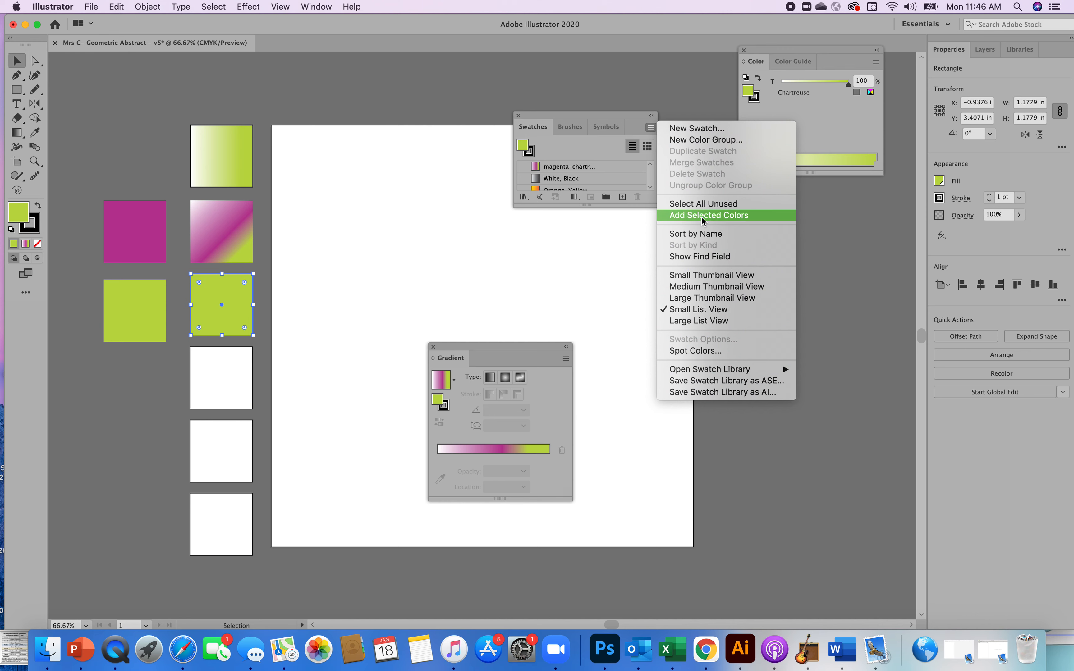
click(533, 293)
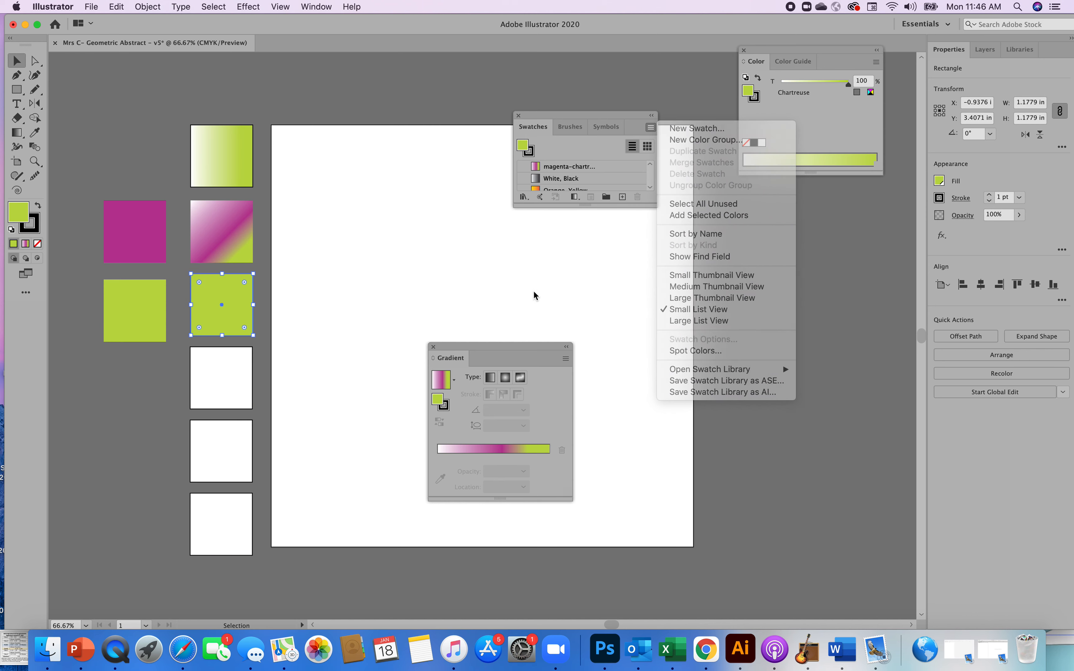
- Set the Swatches panel to show all swatches instead of only the gradient swatches
click(524, 197)
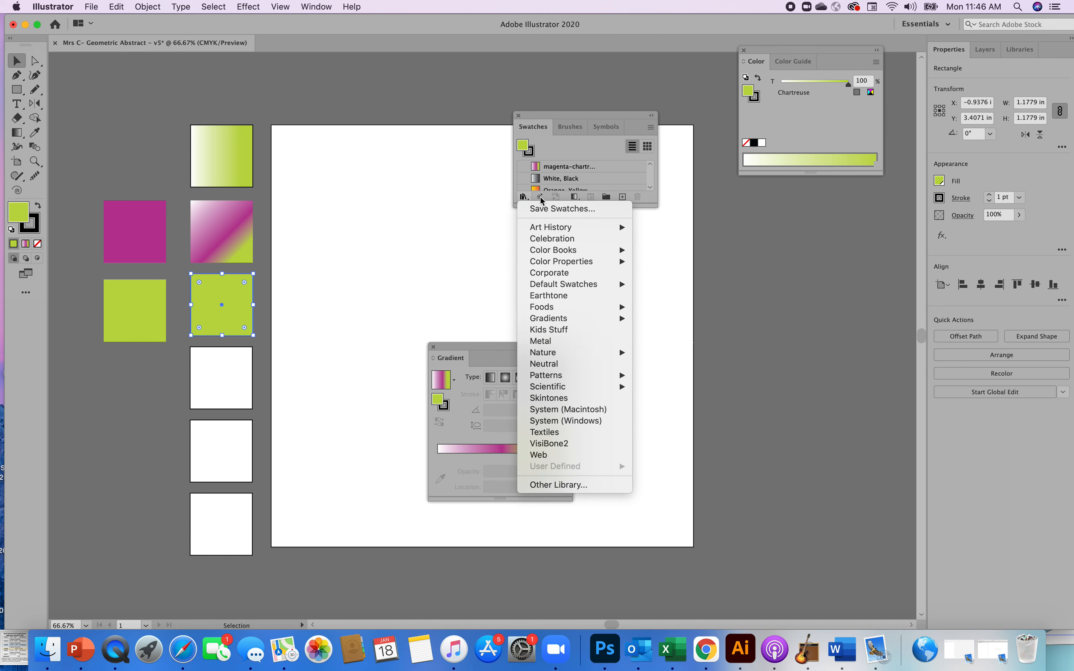
click(539, 198)
click(574, 198)
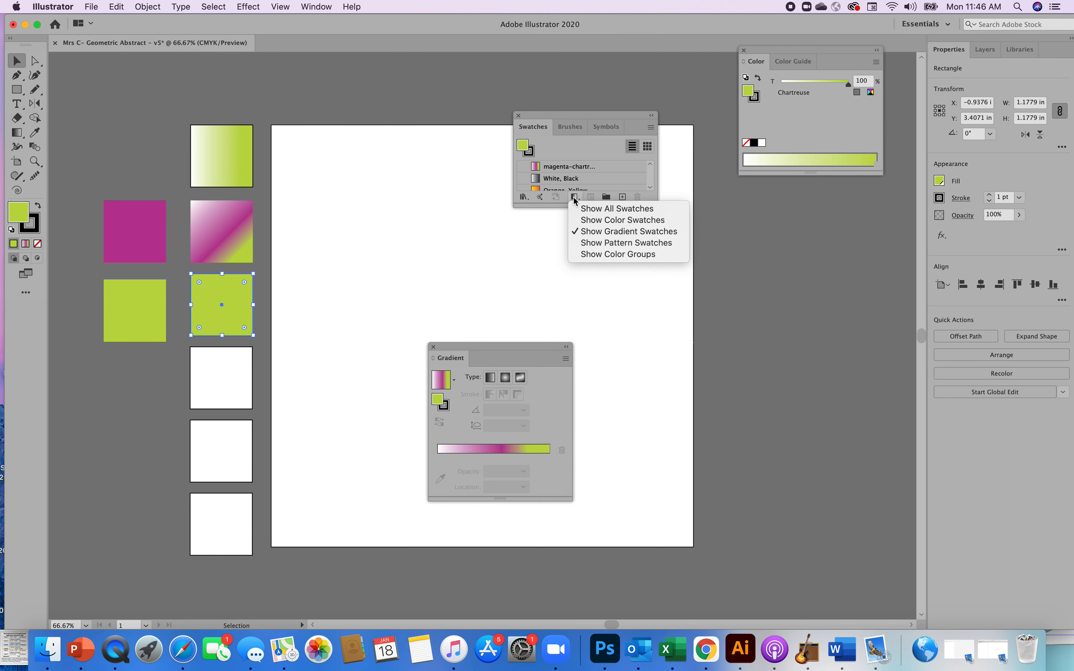
click(585, 209)
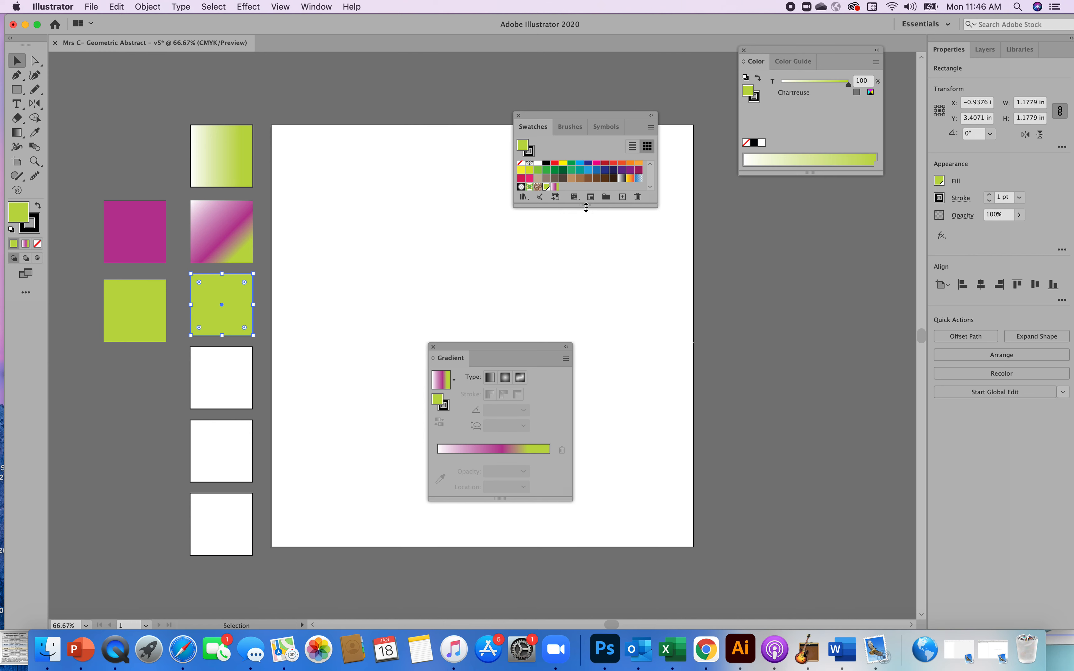
- Rework the third square's gradient to run from white through swatch C=35 M=100 Y=35 K=10 at about 44% to magenta, removing the chartreuse stop
click(651, 167)
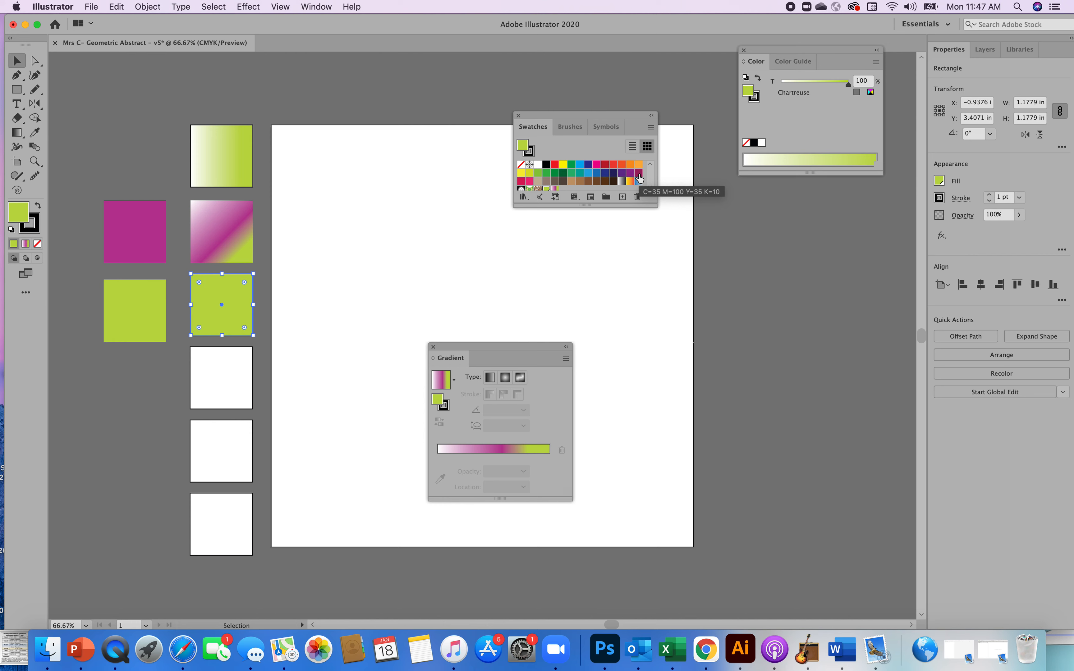
drag(639, 179, 575, 324)
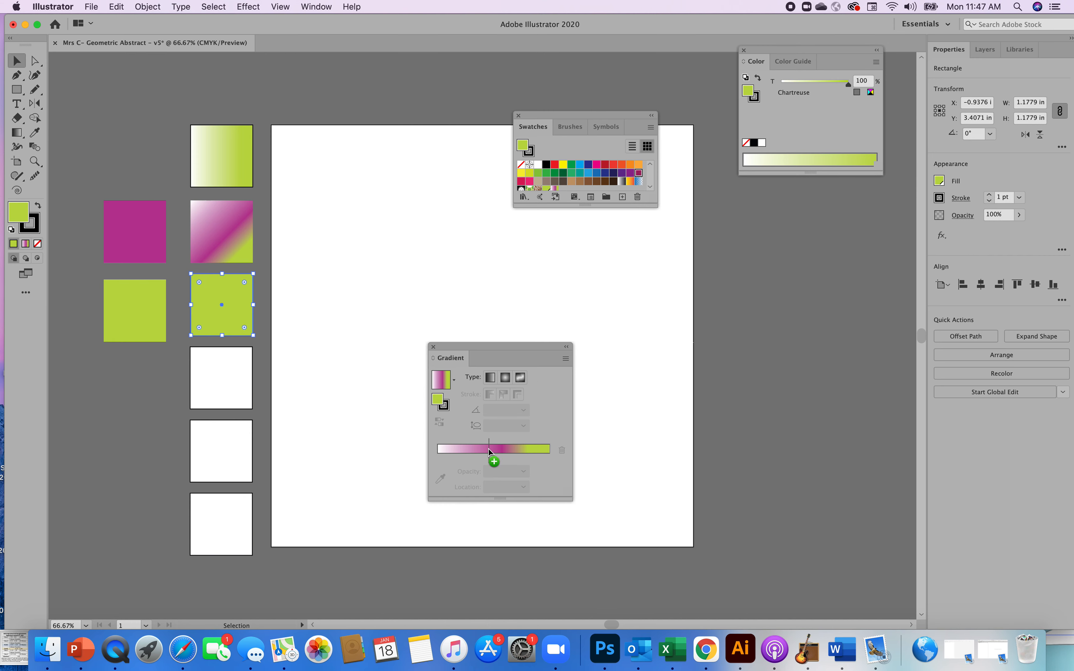
mouse_move(486, 454)
mouse_down()
mouse_move(459, 474)
mouse_move(544, 472)
mouse_move(487, 471)
mouse_up()
key(Delete)
click(470, 473)
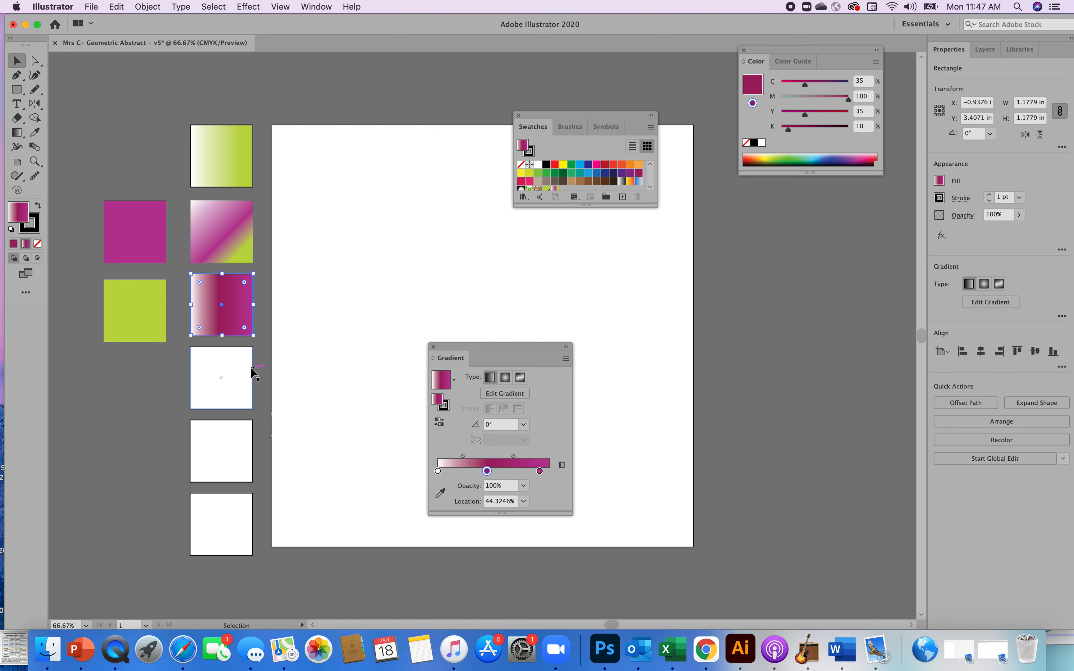
- Apply the current gradient to the fourth square and add Chartreuse stops at about 67% and 24%
click(234, 385)
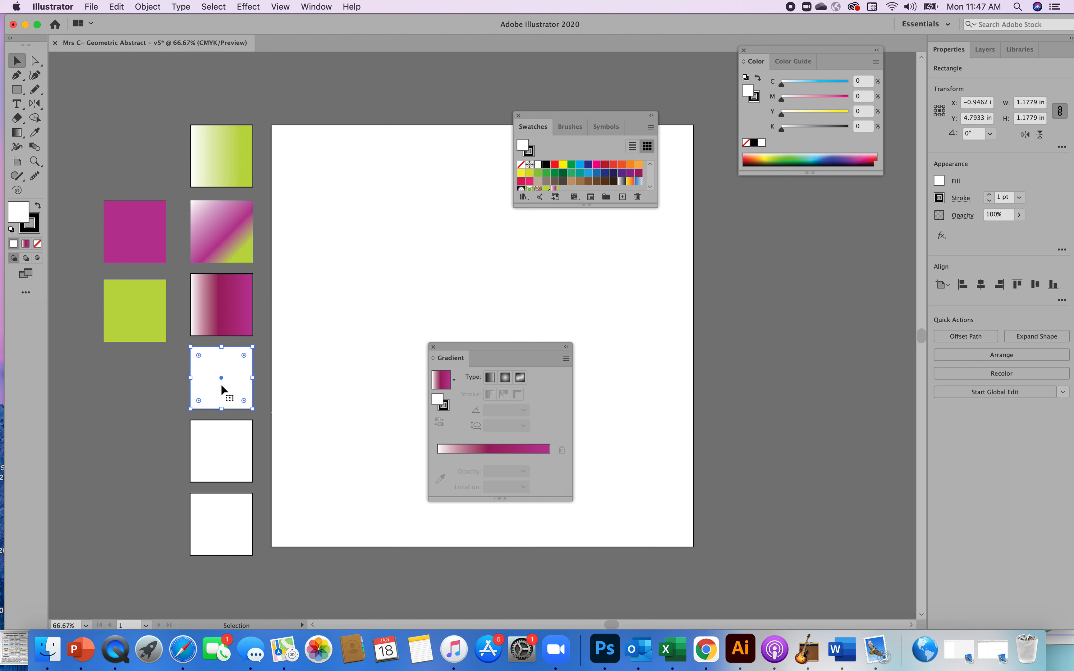
click(27, 246)
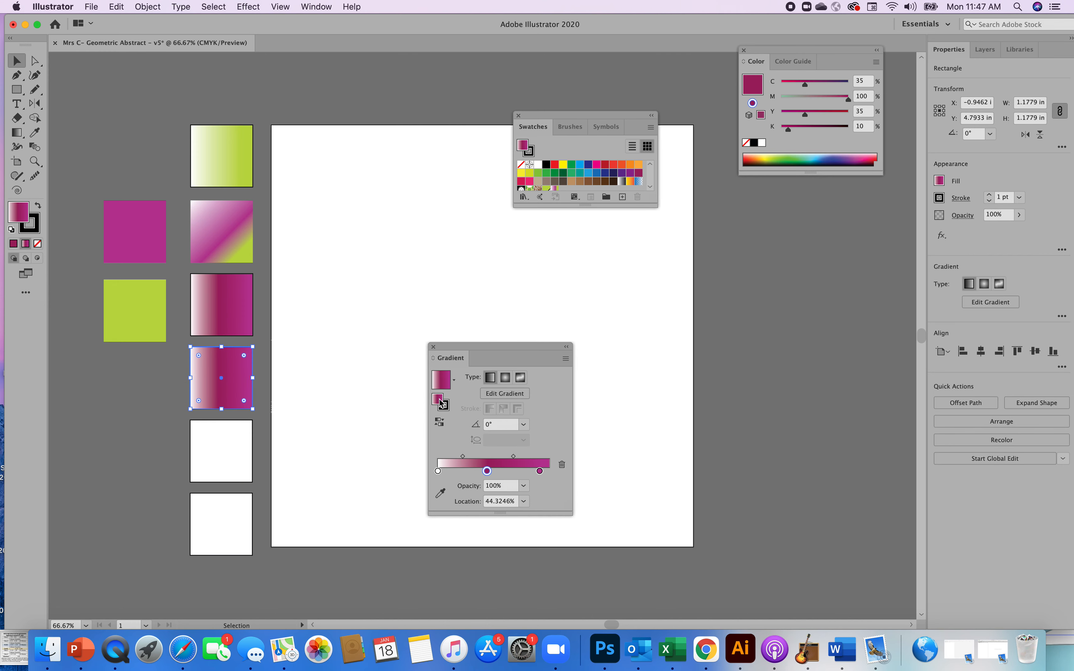
click(650, 186)
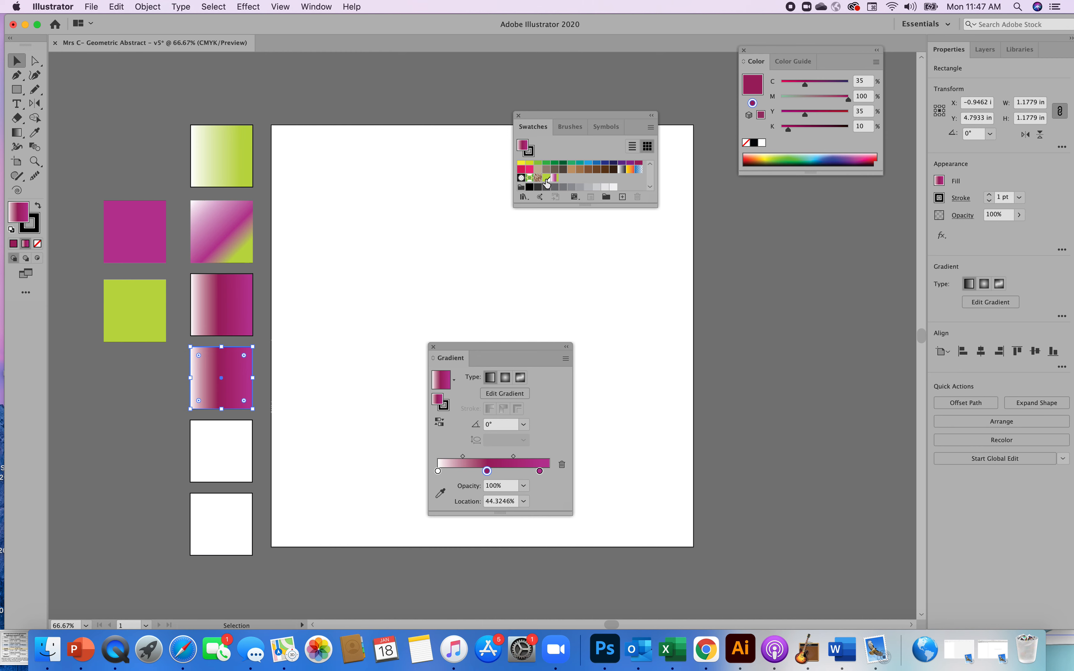
drag(508, 466, 513, 466)
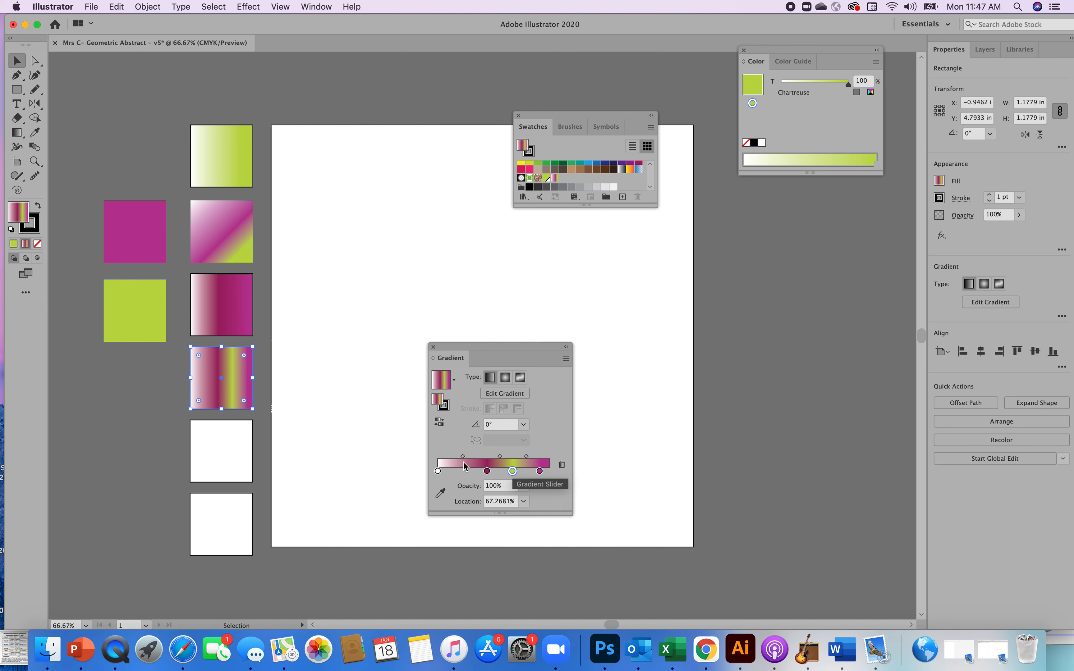
drag(548, 184, 466, 464)
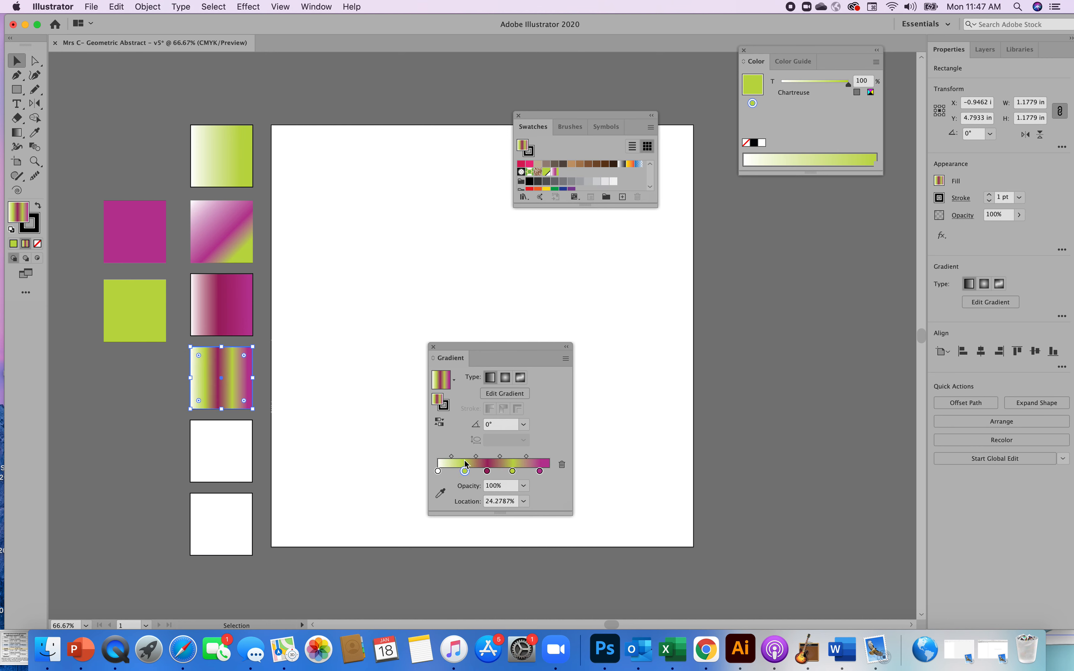
- Convert the fourth square's chartreuse stop at about 67% to CMYK and shift it to a darker green by raising cyan and black
click(513, 471)
click(870, 93)
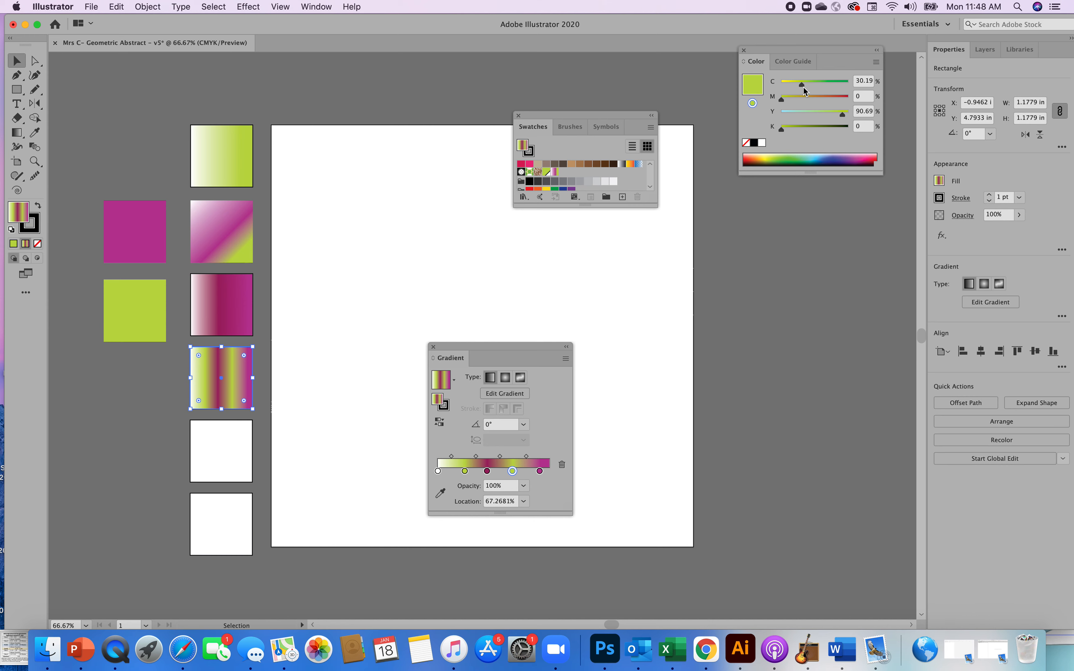
drag(802, 85, 810, 85)
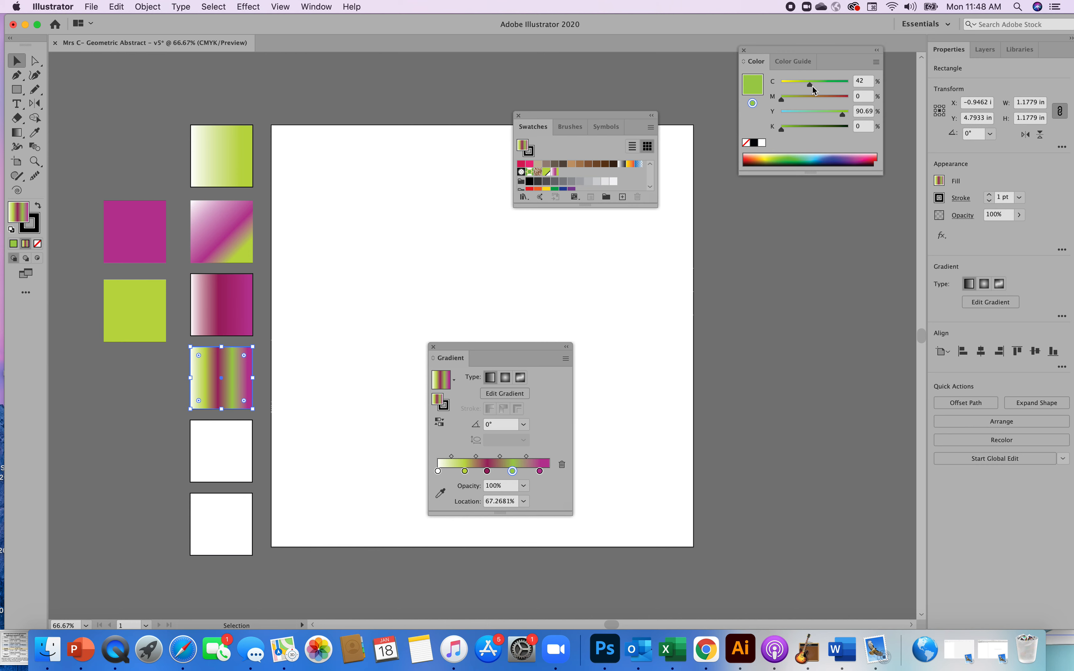
drag(814, 86, 816, 86)
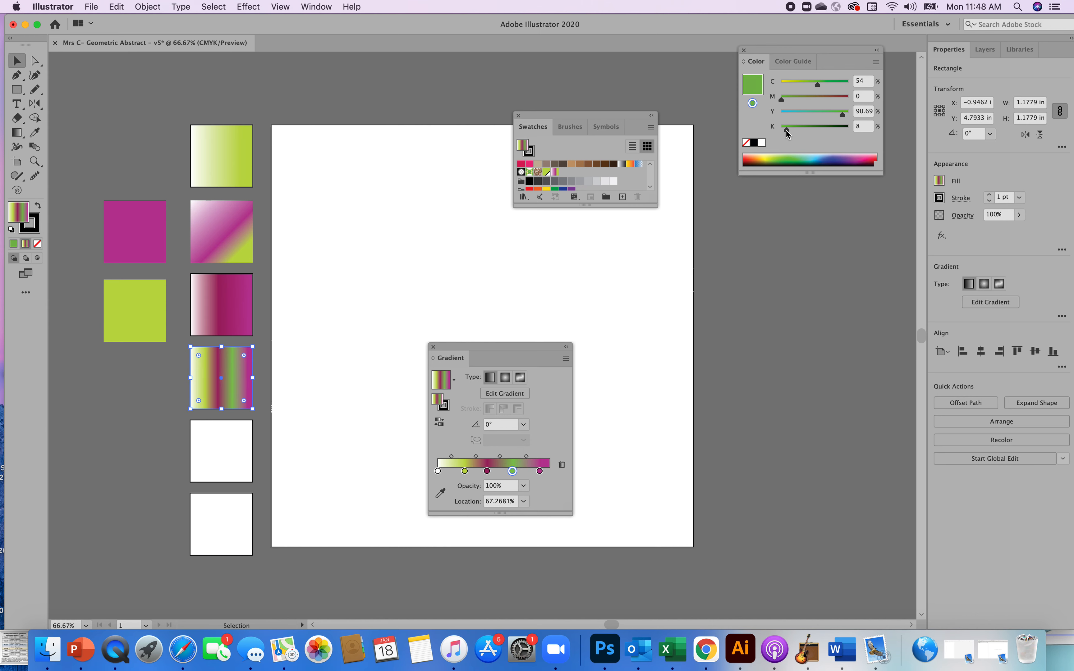
drag(787, 131, 789, 132)
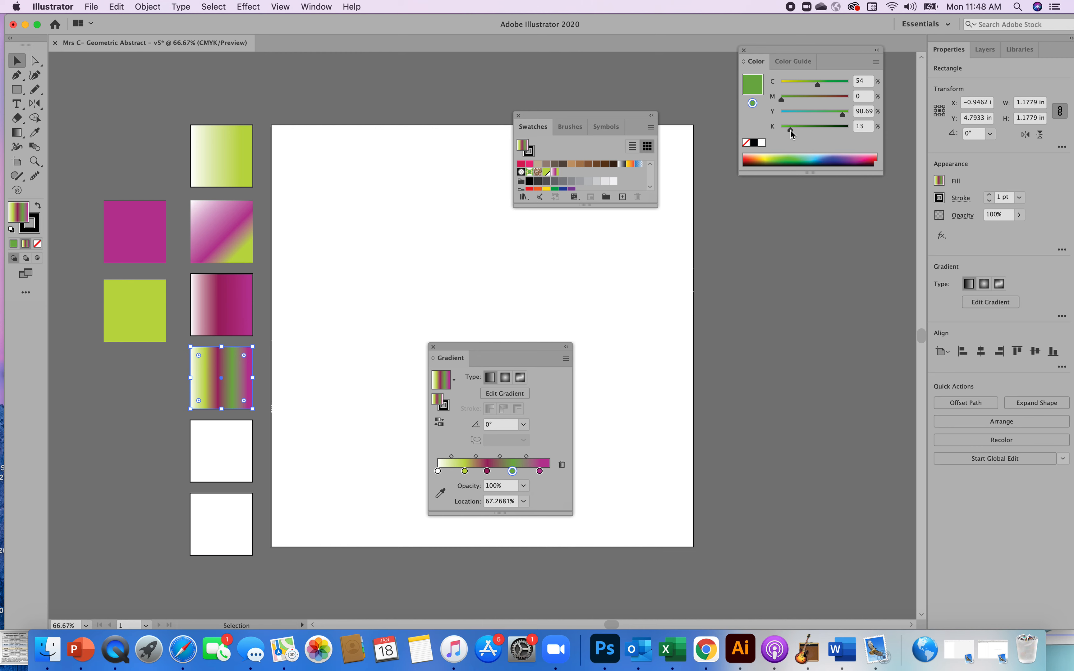
drag(790, 130, 791, 132)
drag(817, 85, 815, 87)
- Move the first chartreuse stop to about 19%, then save the fourth square's gradient as a swatch named chartreuse-magenta gradient
click(466, 471)
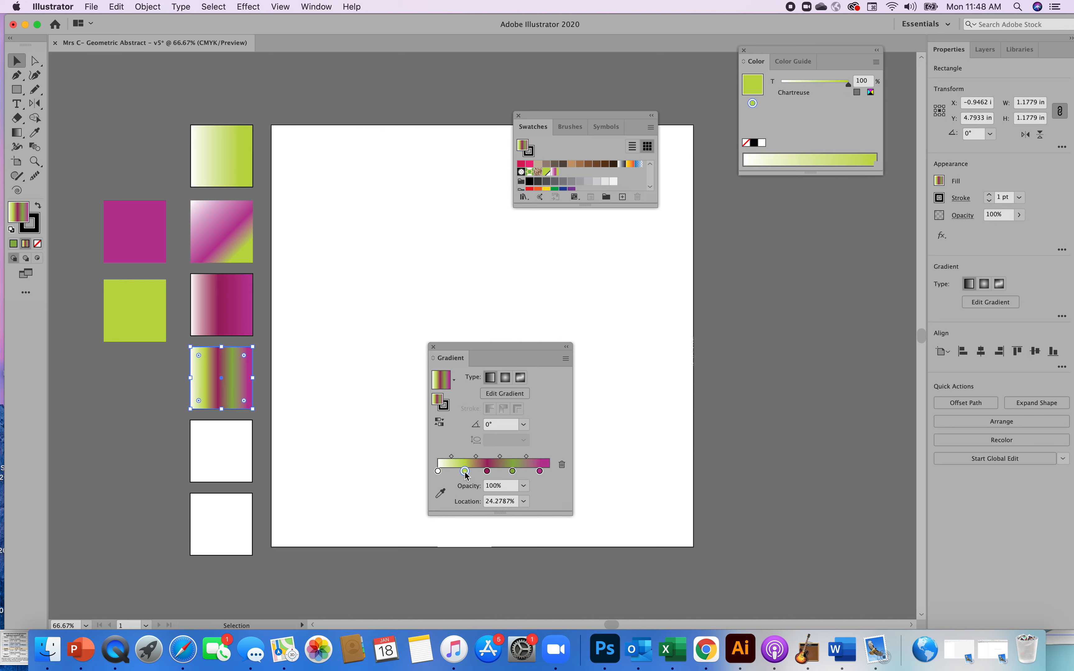
drag(465, 473, 460, 474)
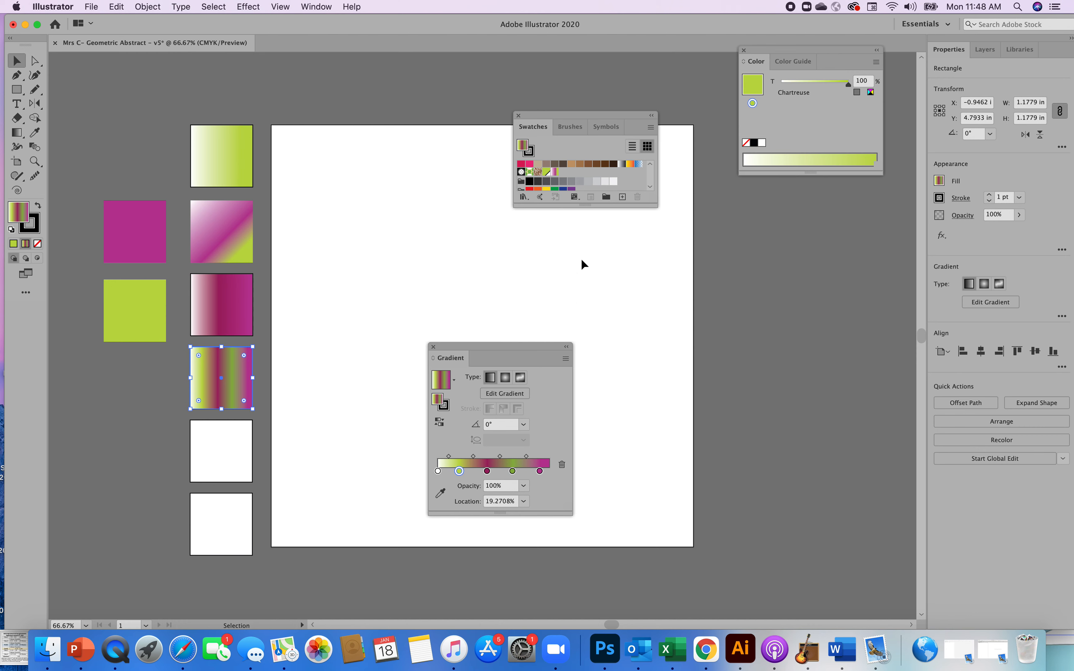
click(622, 197)
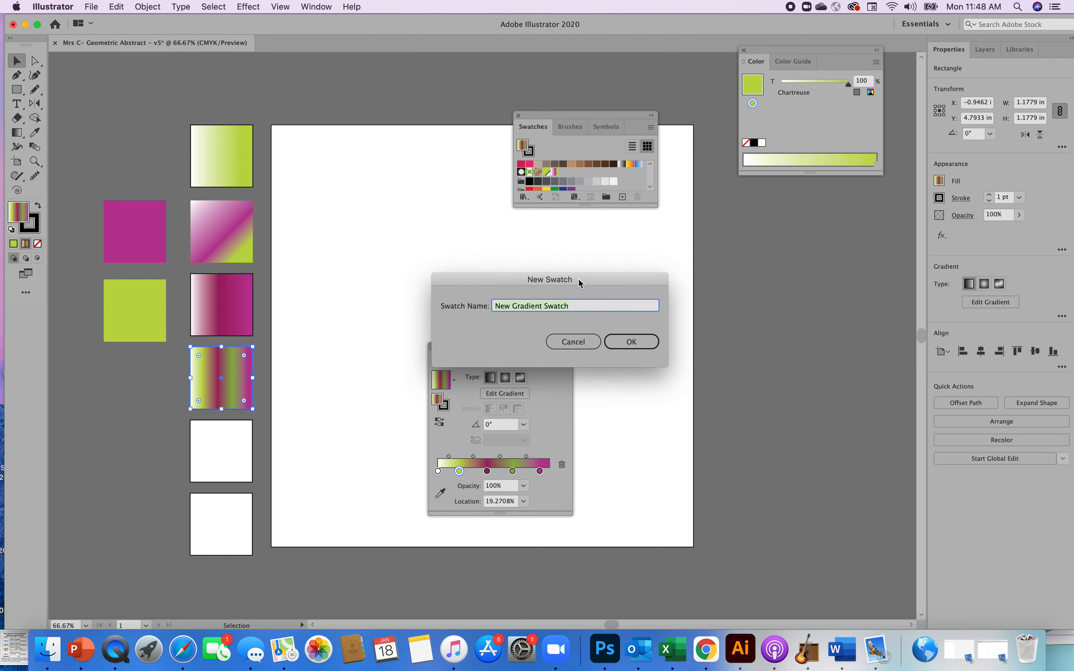
text(chartreuse-magen)
text(gradient)
click(633, 343)
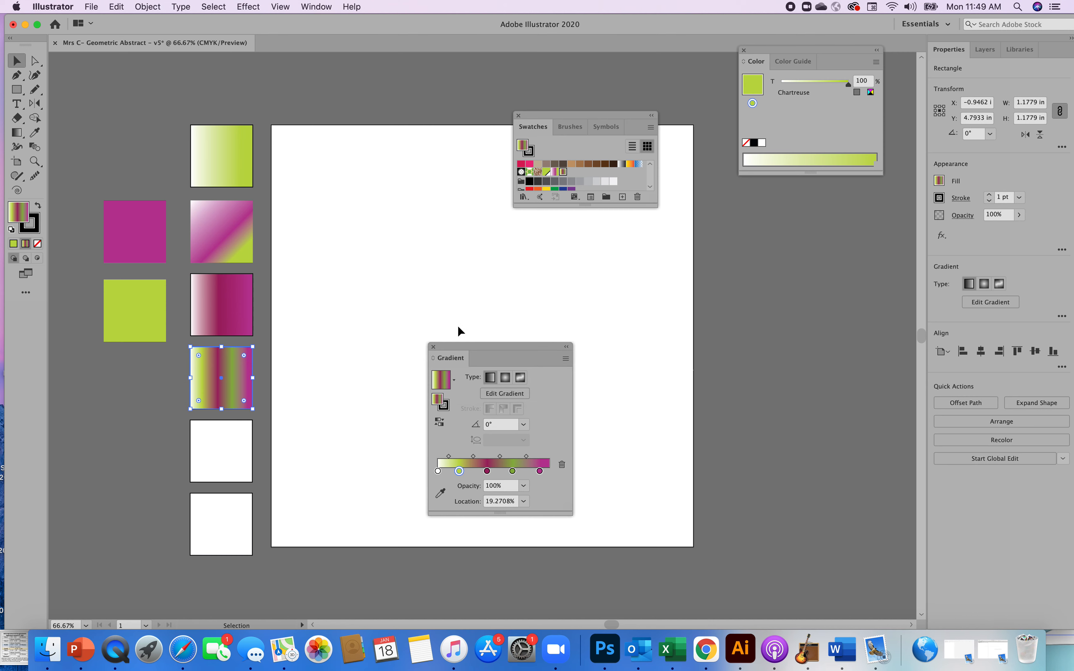
click(328, 292)
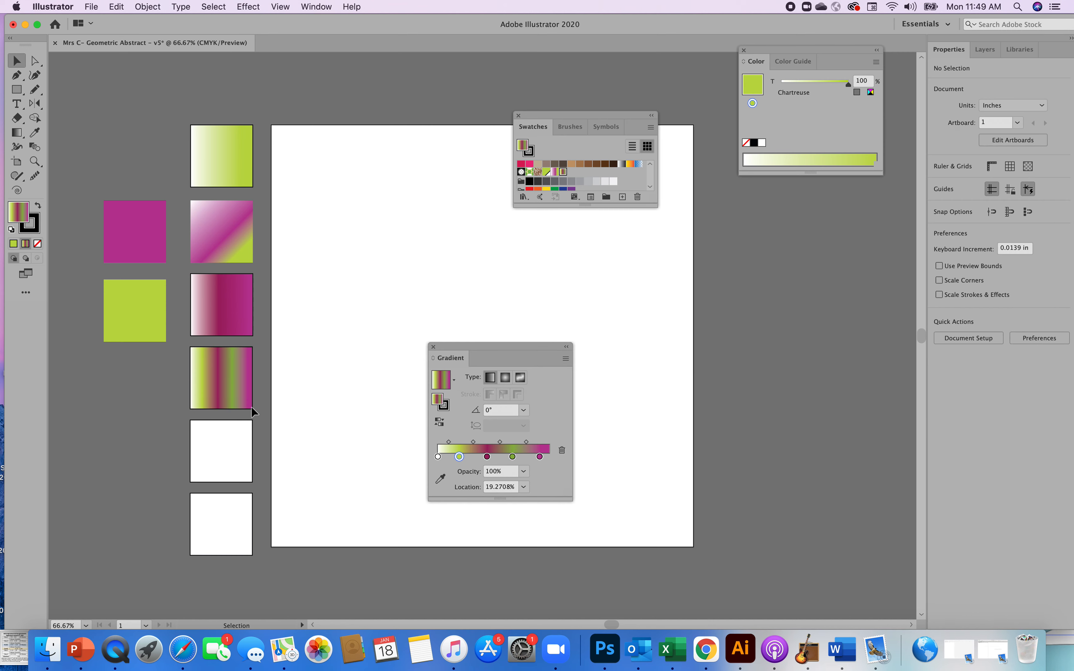
- Fill the fifth square with the current gradient as a radial one, shifting the chartreuse stop slightly inward and the magenta stop to 100%
click(220, 452)
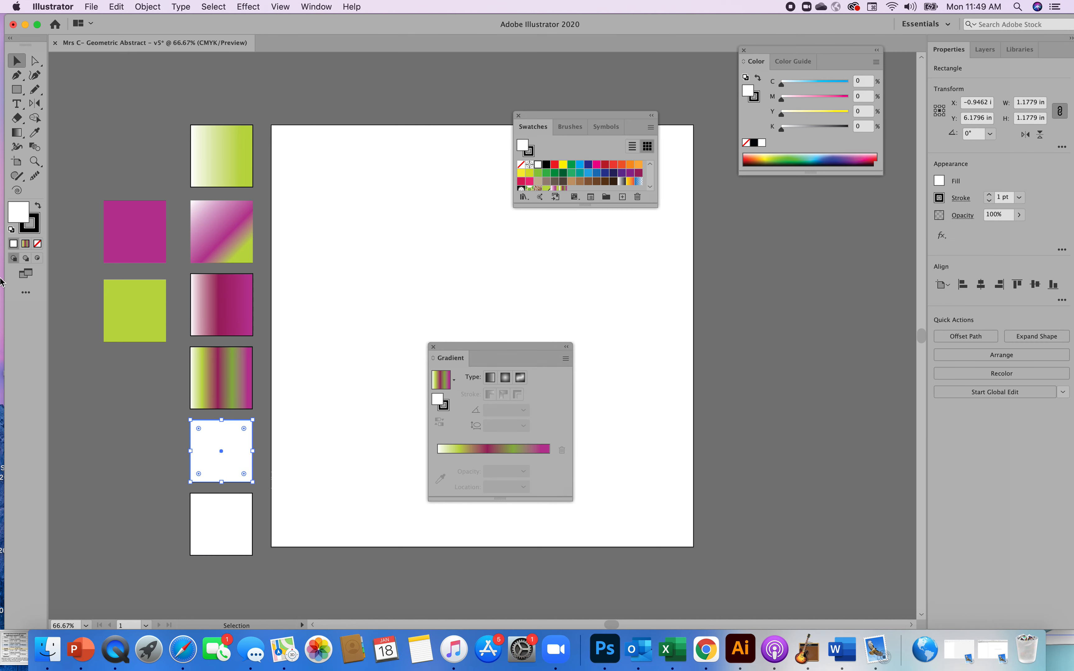
click(25, 244)
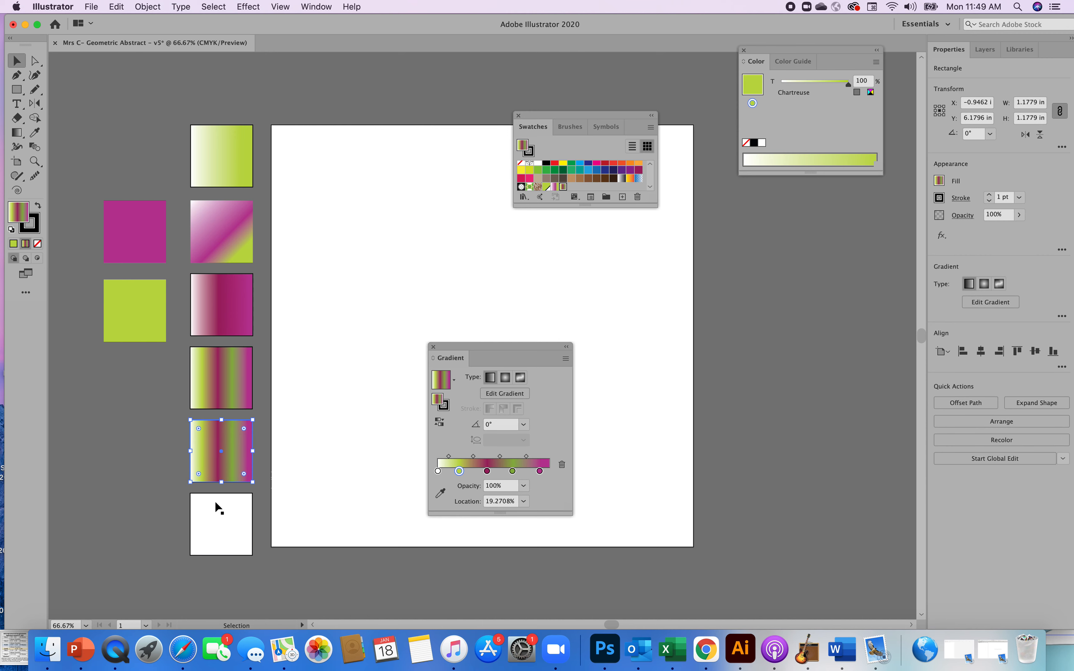
click(506, 378)
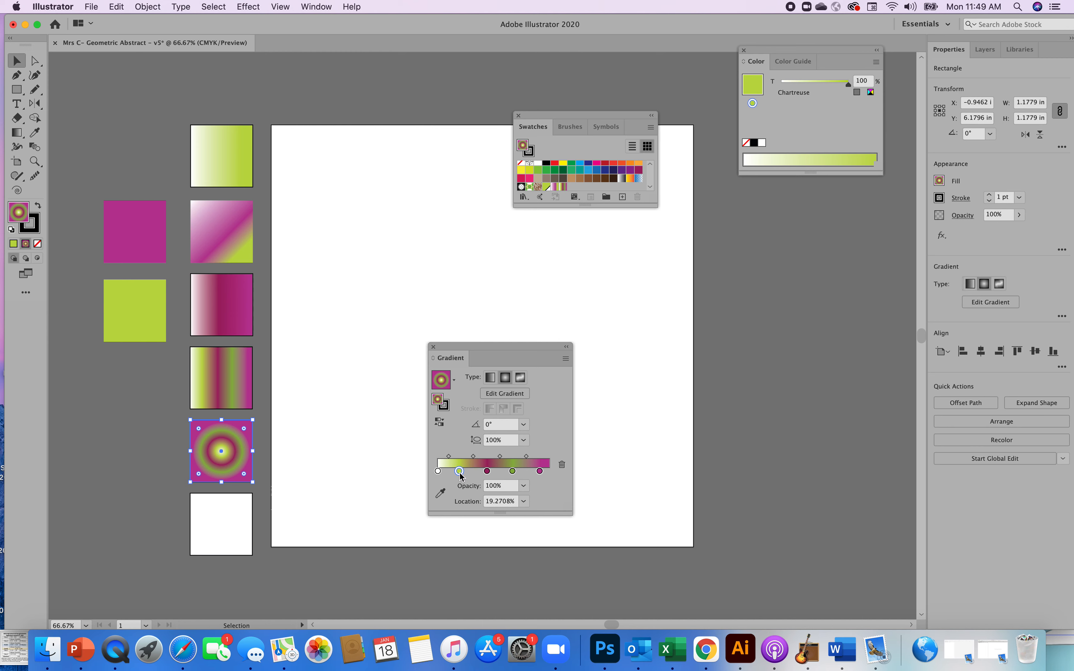
drag(459, 471, 456, 471)
drag(527, 457, 549, 473)
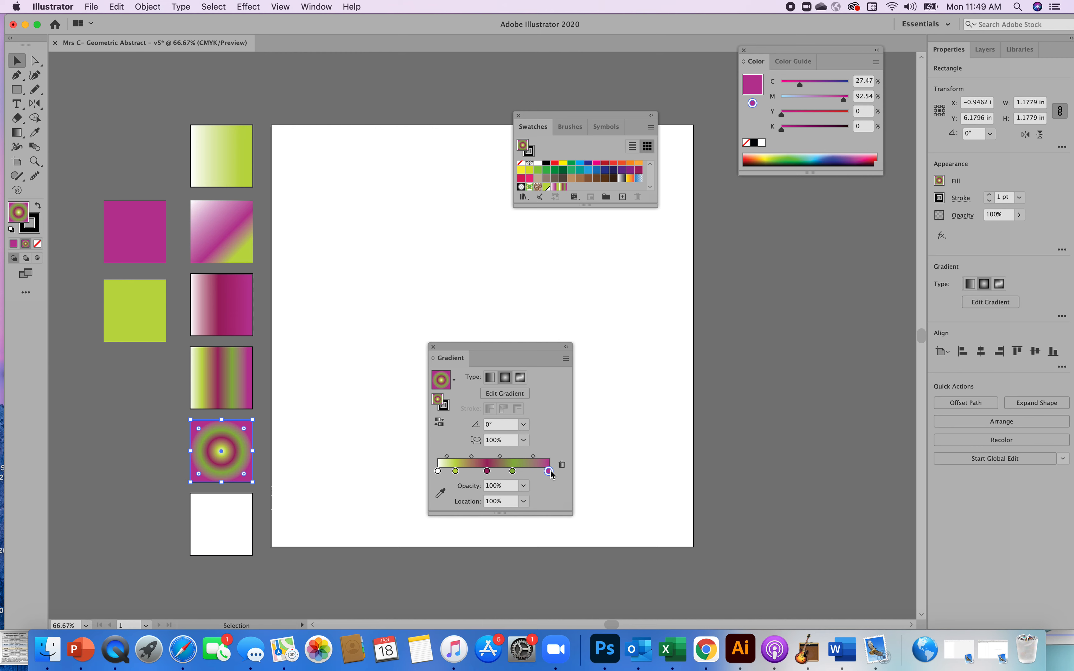
click(348, 488)
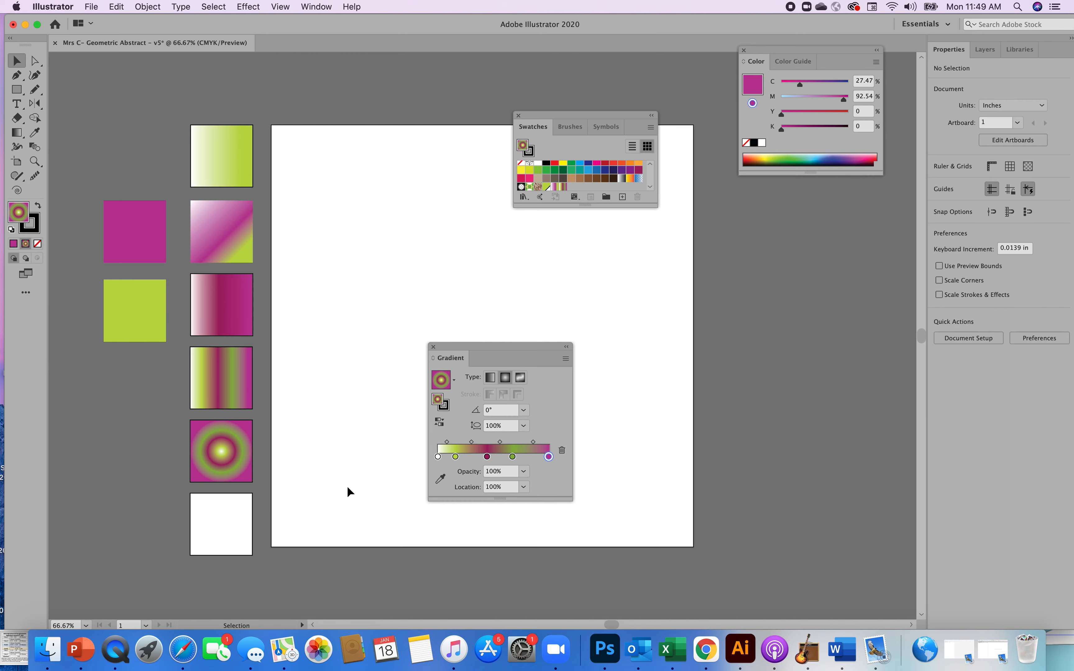
- Copy the fourth square's linear gradient onto the sixth square with the Eyedropper
click(219, 539)
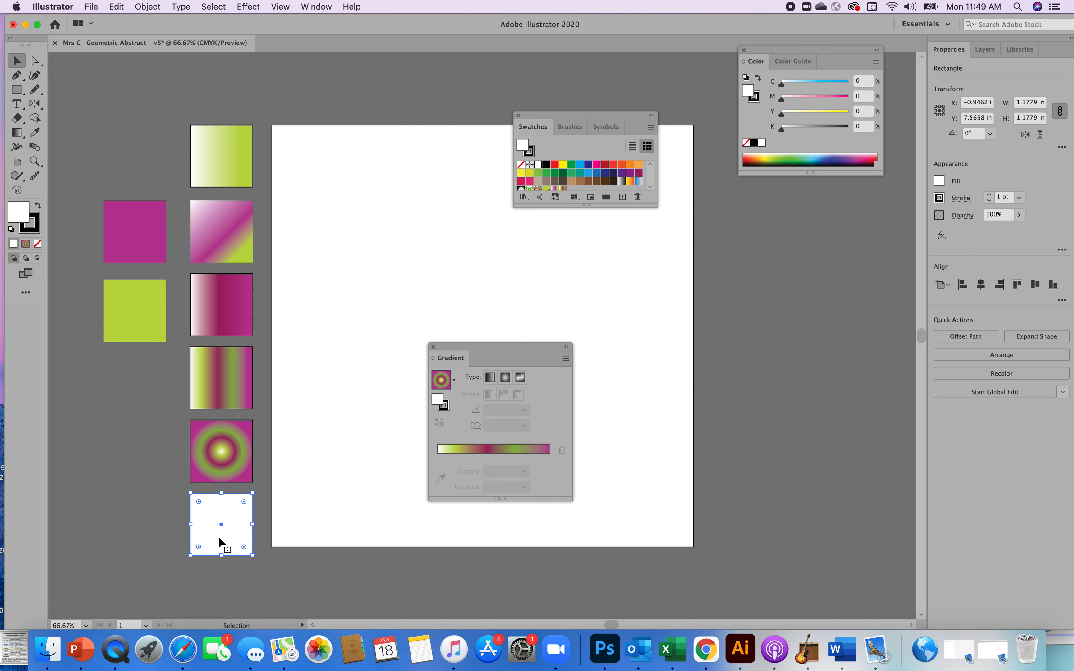
click(36, 136)
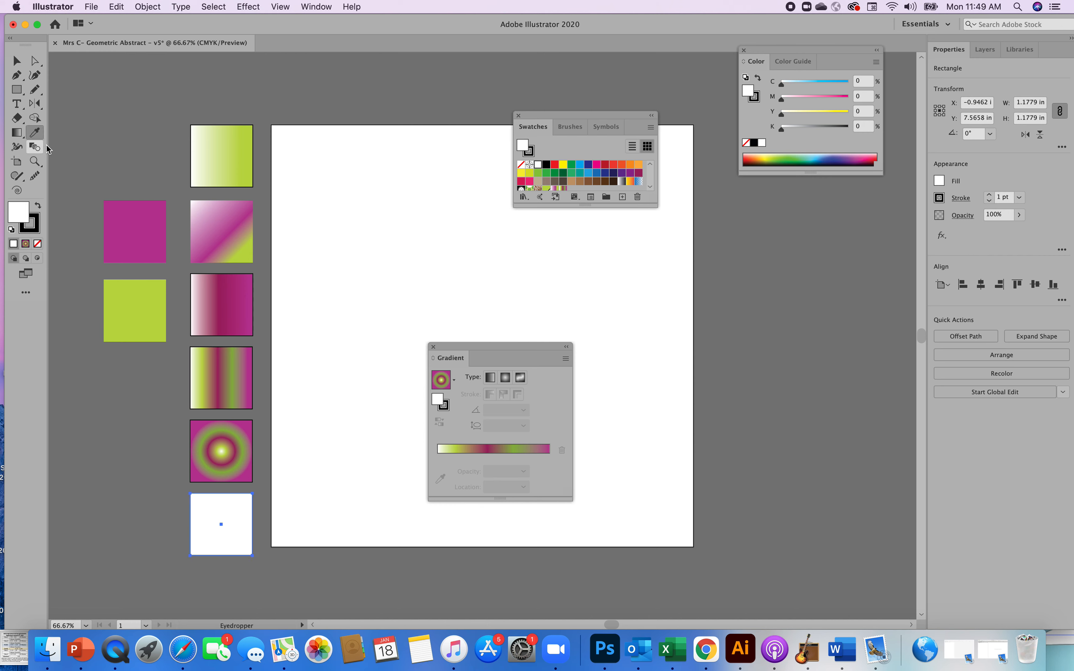
click(230, 362)
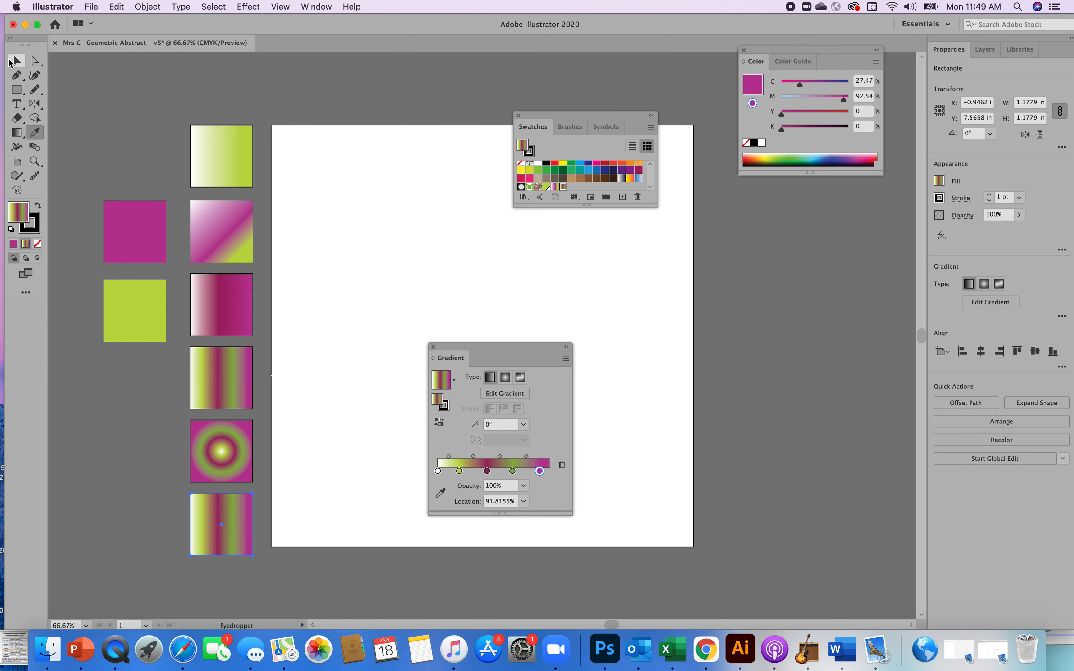
- Give the sixth square a freeform gradient, removing the black point and moving the chartreuse, magenta and white points inward
click(15, 61)
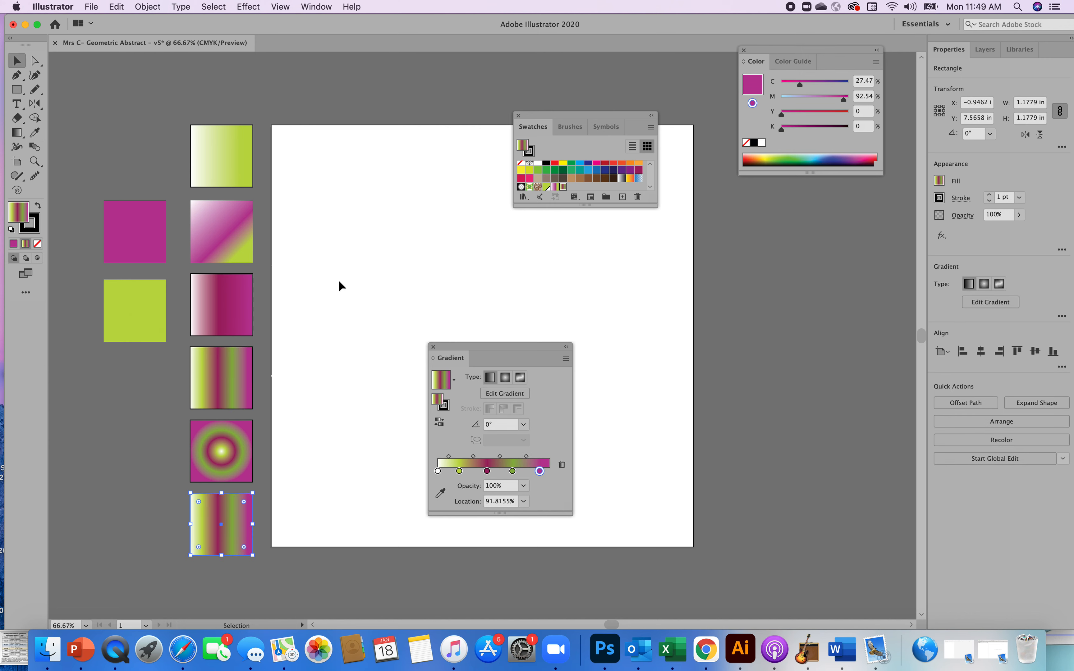
click(521, 378)
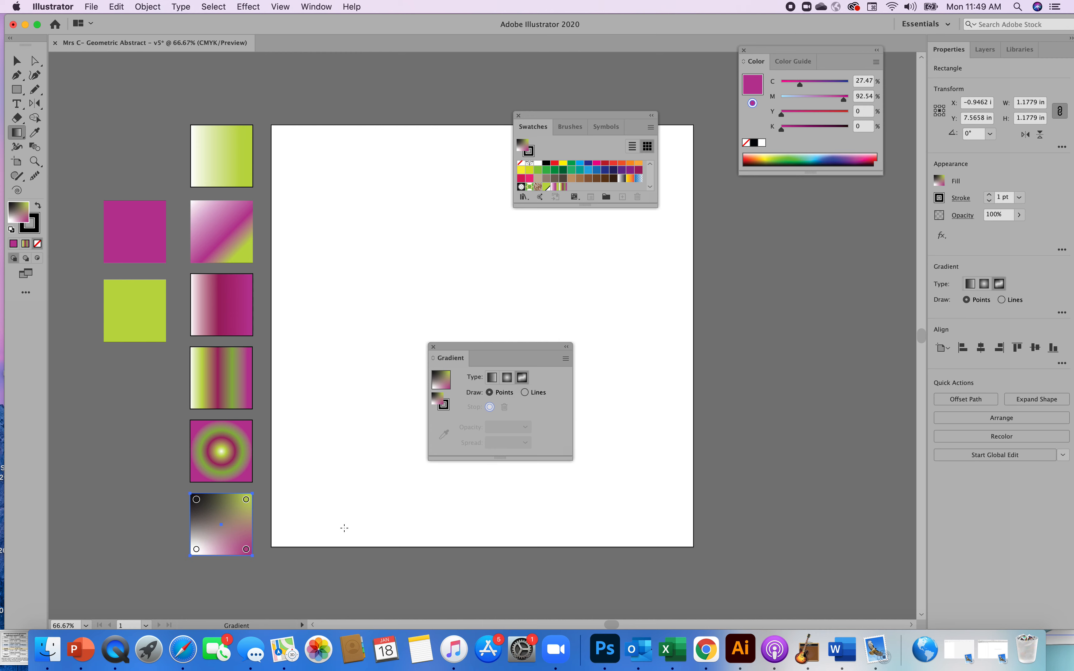
drag(196, 500, 143, 467)
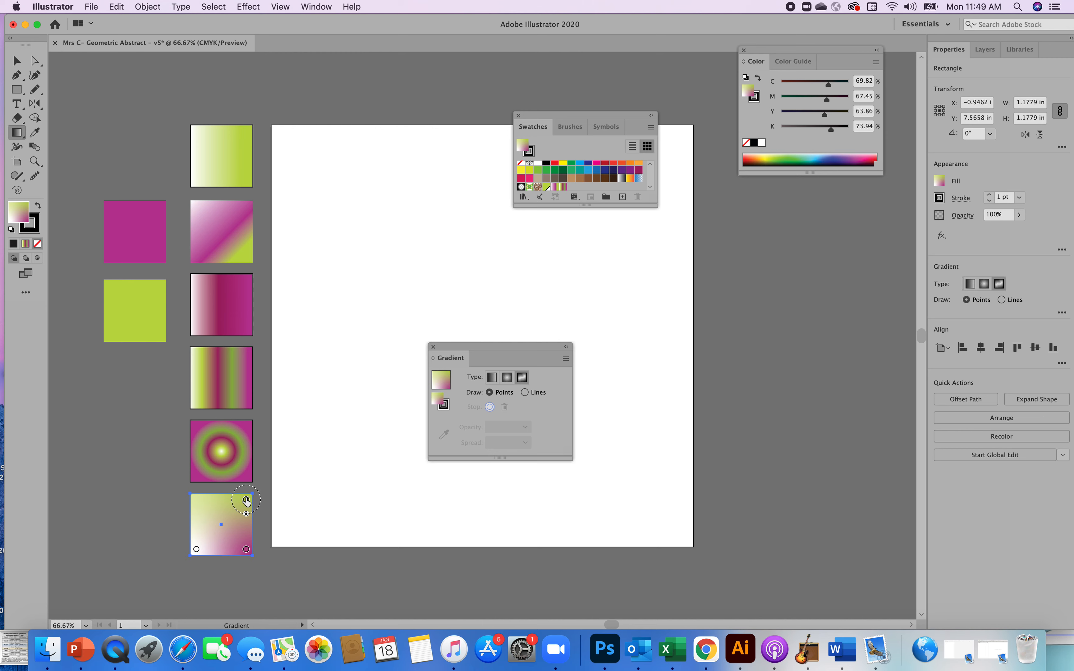
drag(247, 501, 238, 535)
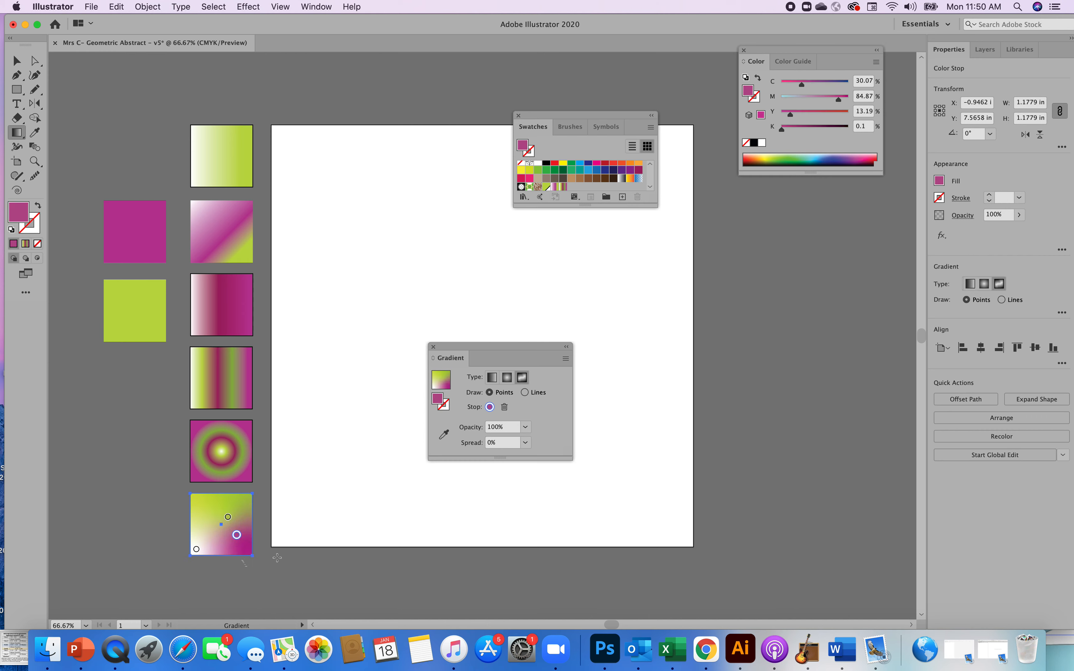
click(196, 549)
mouse_move(196, 549)
mouse_down()
mouse_move(211, 535)
mouse_move(198, 545)
mouse_up()
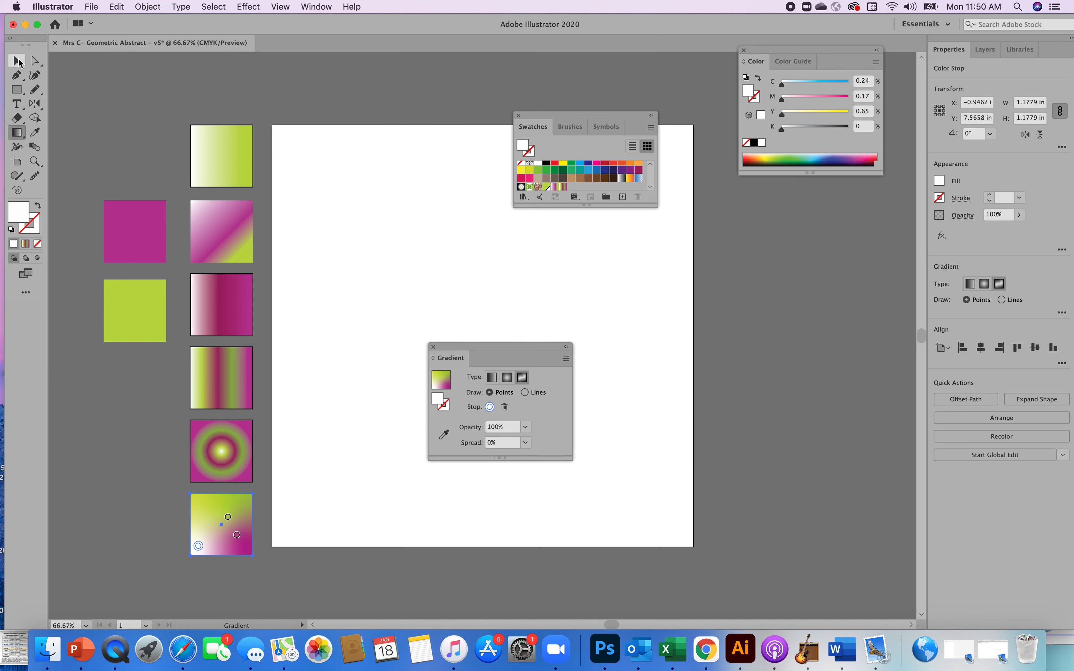
click(18, 62)
click(364, 471)
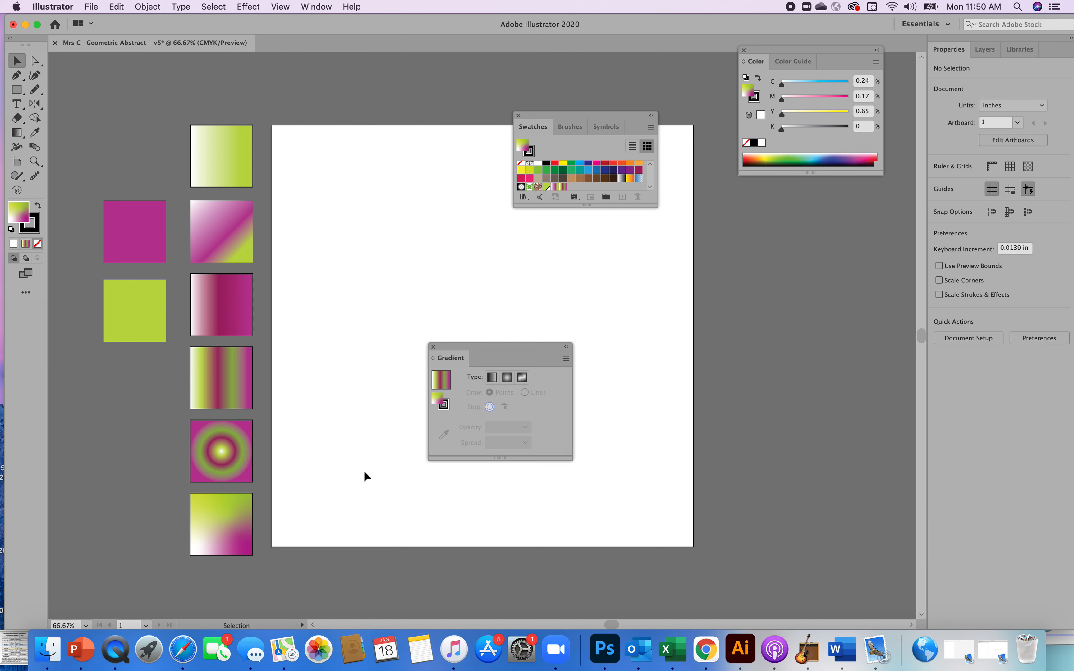
click(216, 538)
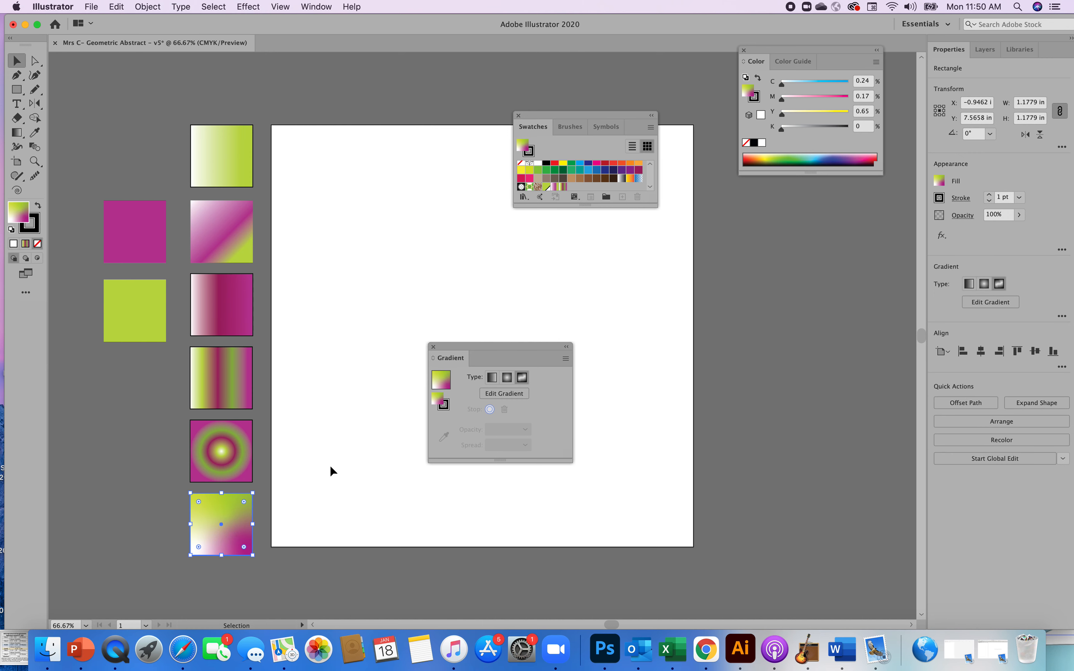
click(311, 478)
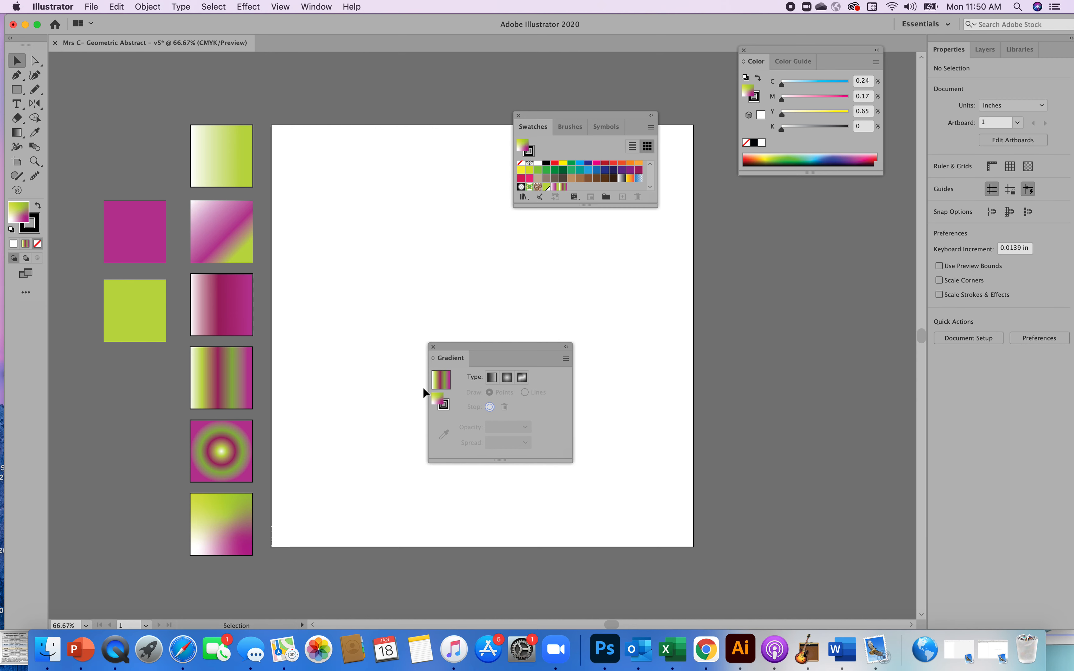
click(446, 379)
click(247, 549)
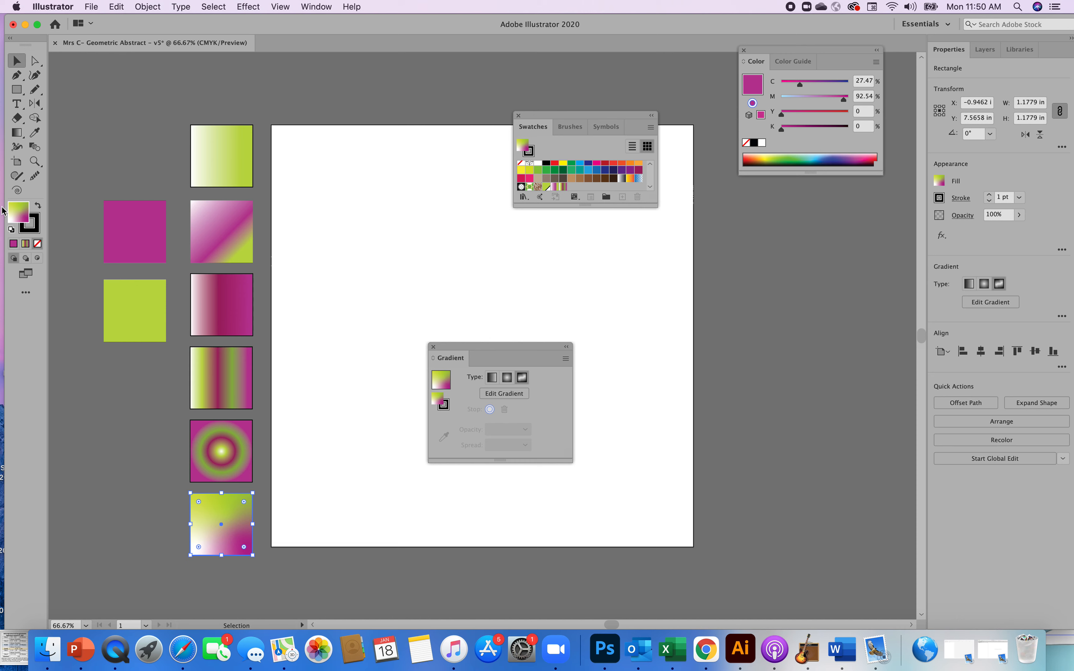
click(358, 438)
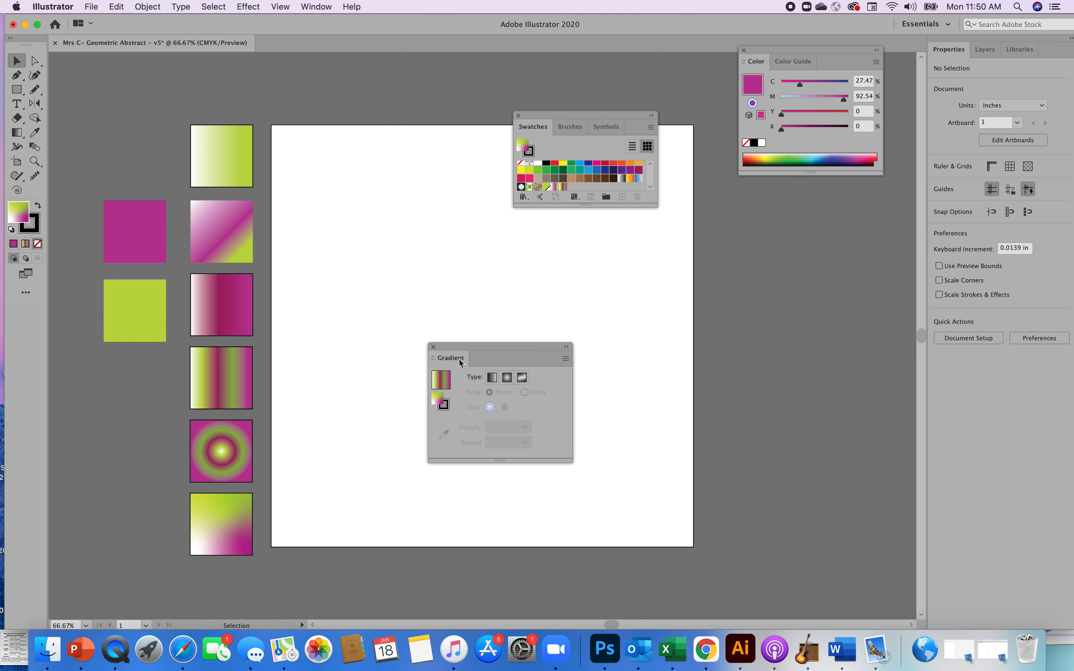
- Close the floating Gradient, Swatches and Color panels to clear the workspace
click(433, 347)
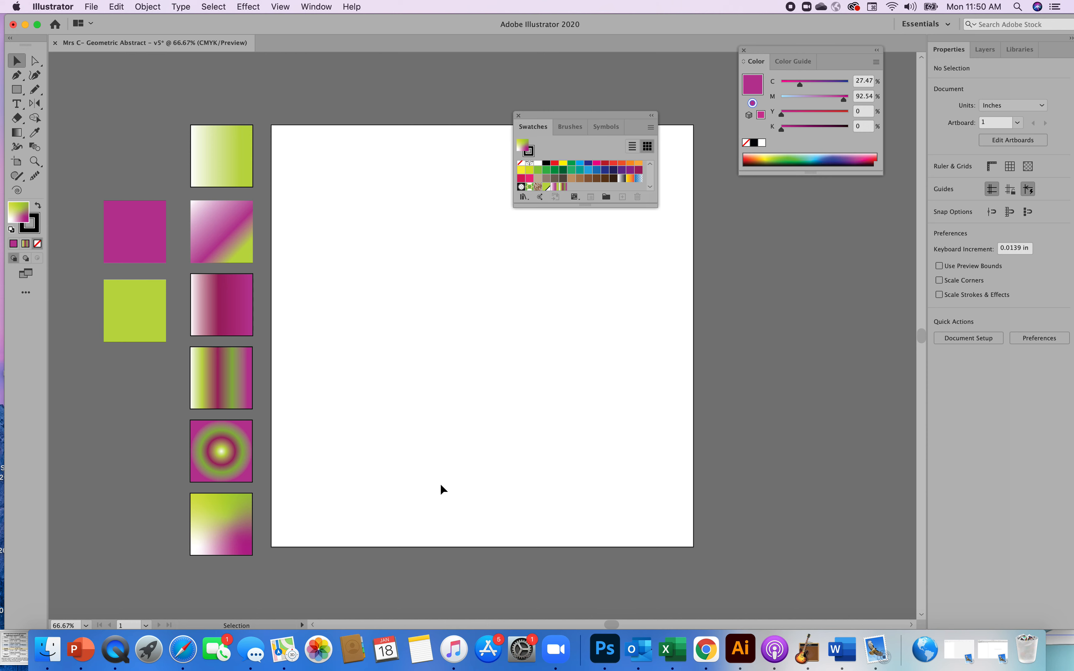
drag(570, 115, 811, 212)
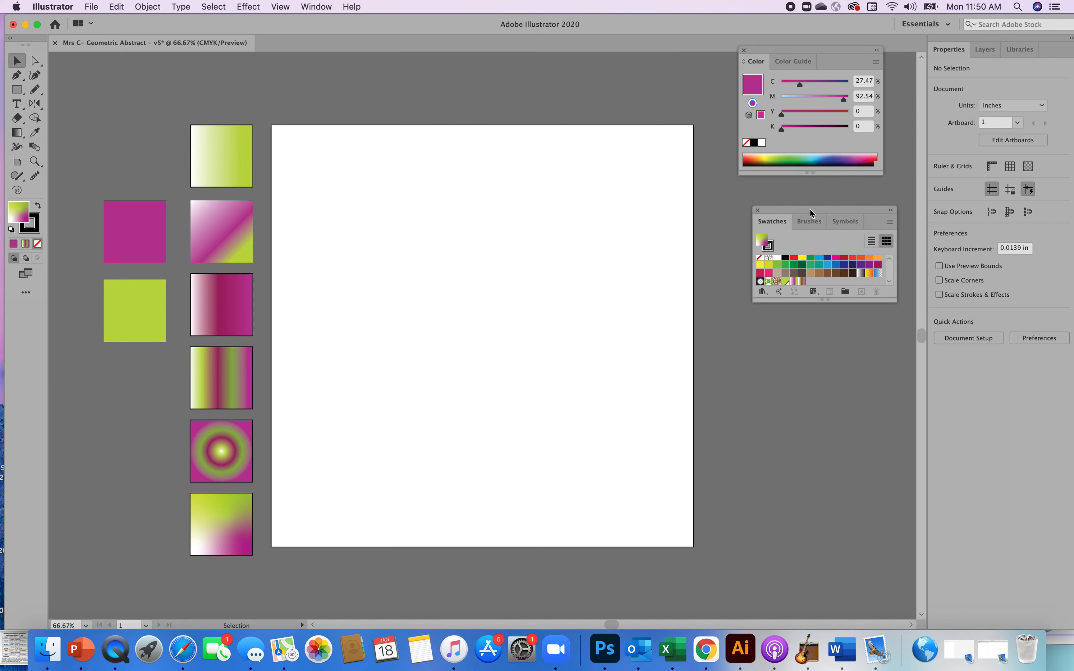
click(758, 211)
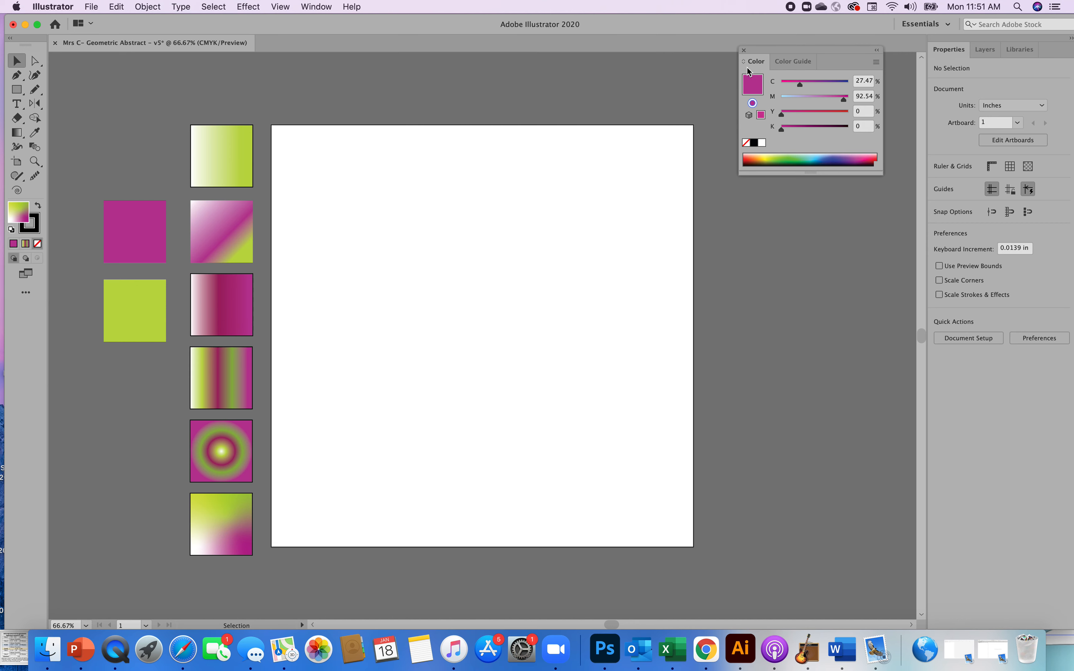
click(743, 50)
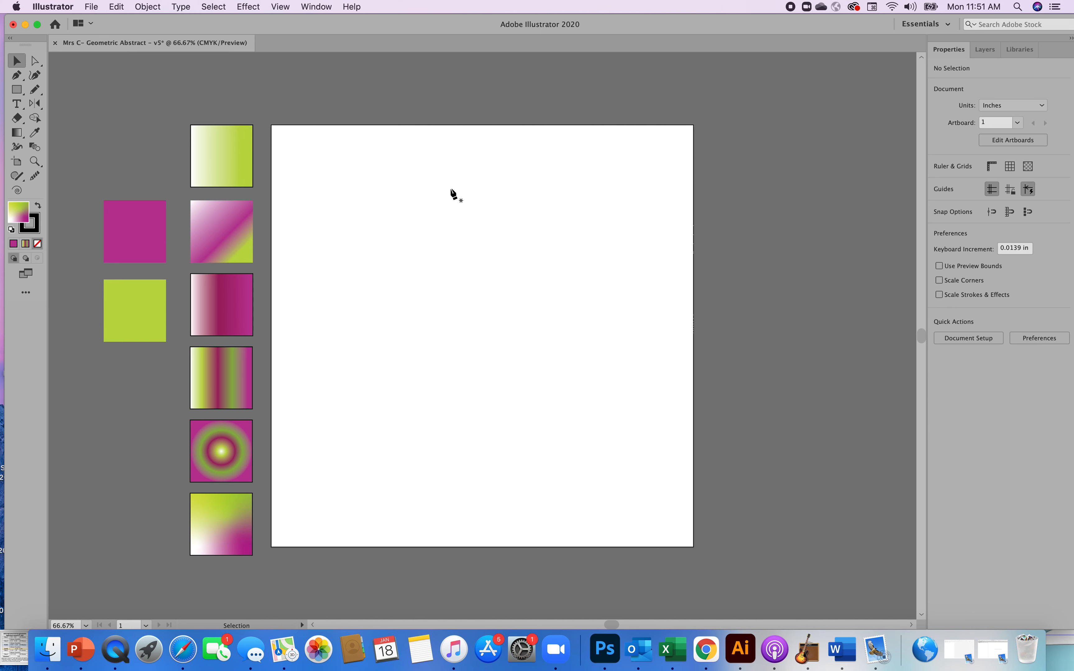
- Undo the recent edits on the sixth square until its gradient is gone and the fill is plain white
key(p)
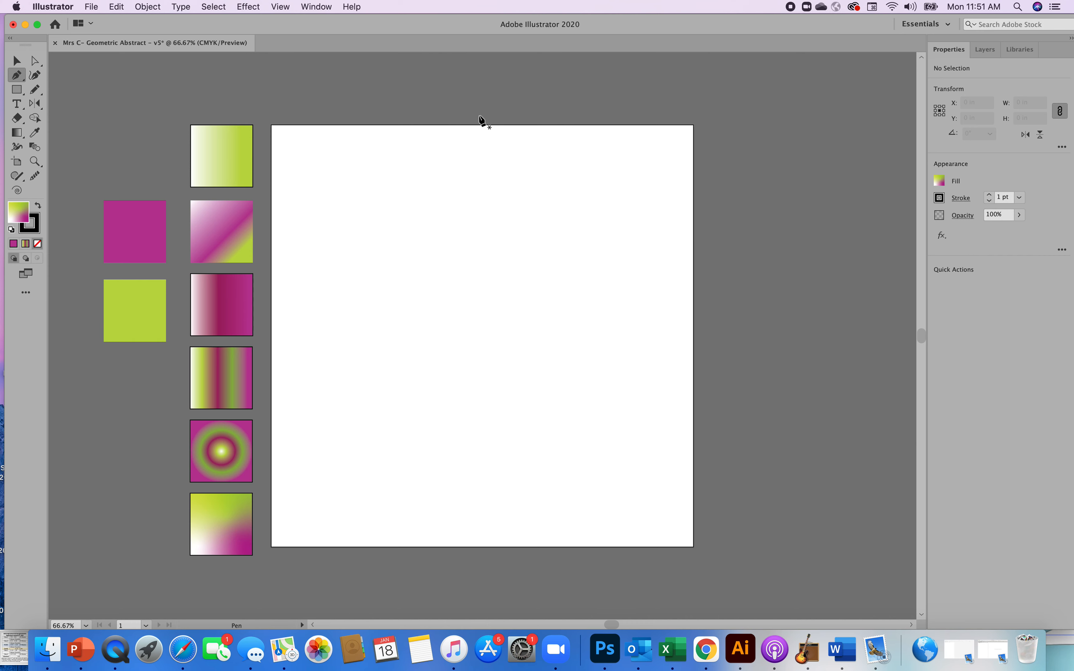
key(super+z)
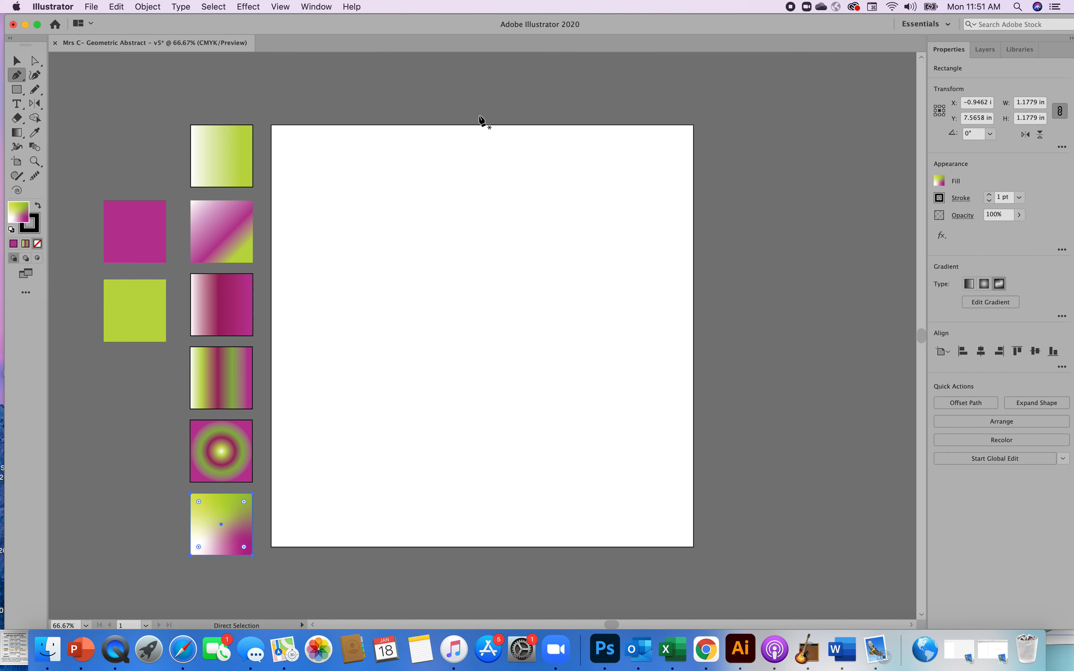
key(super+z)
key(super+z)
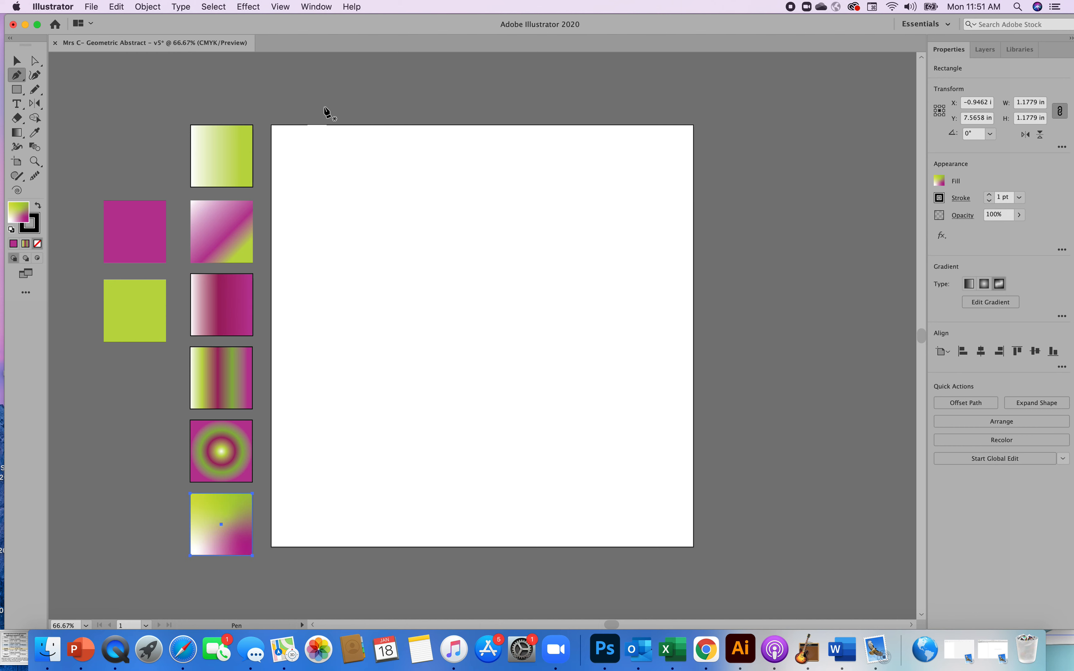
key(super+z)
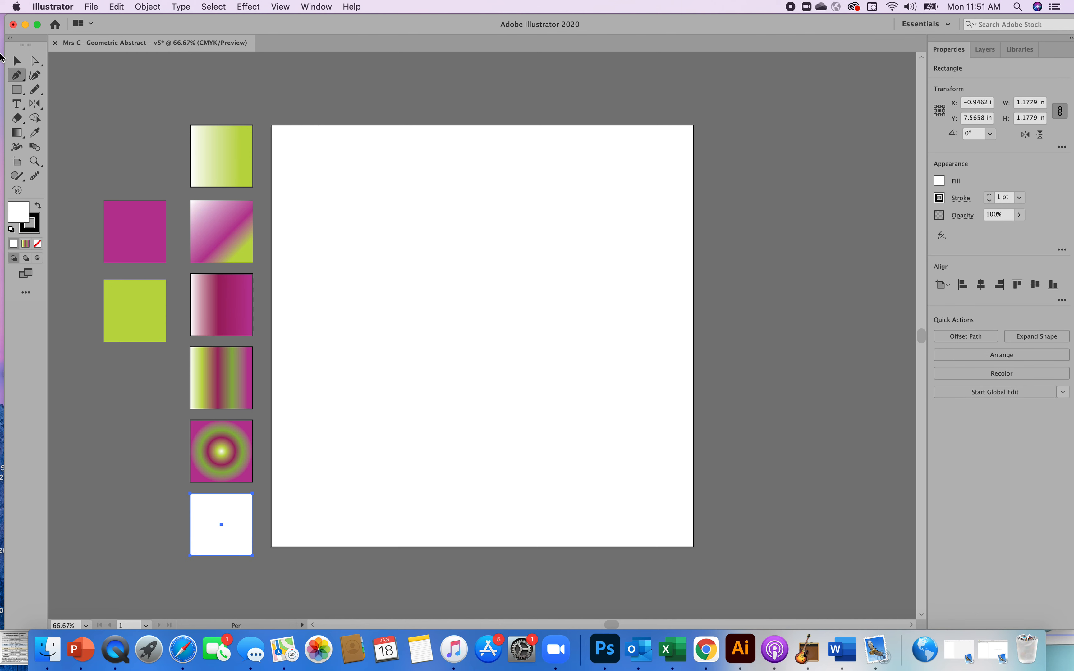
- Draw an 8 by 8 in rectangle that exactly covers the artboard from corner to corner
click(17, 61)
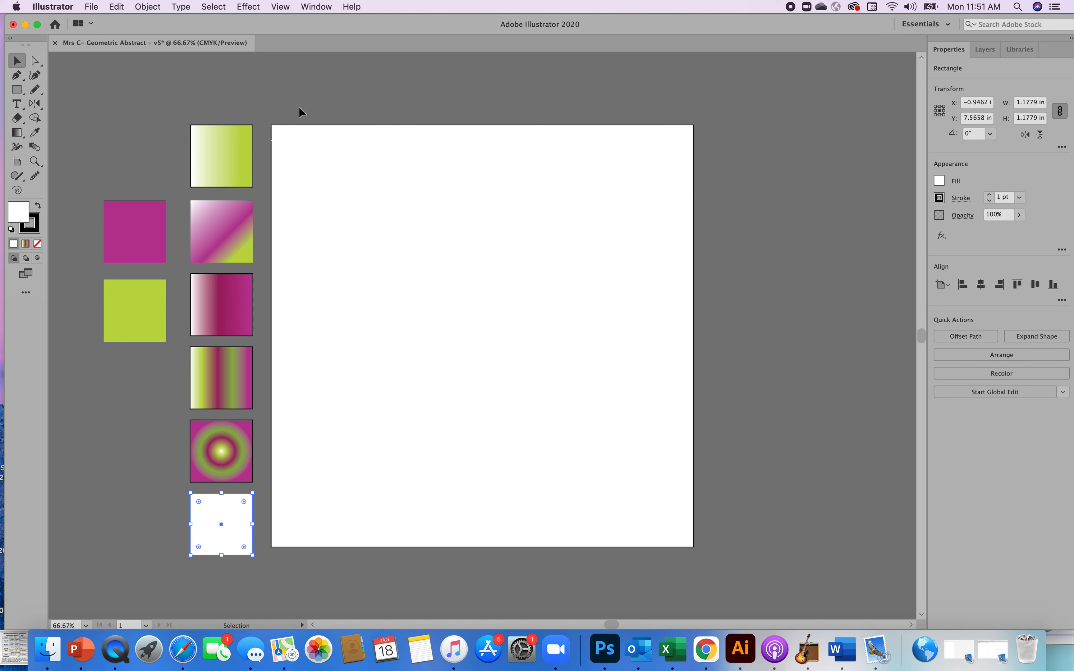
click(20, 92)
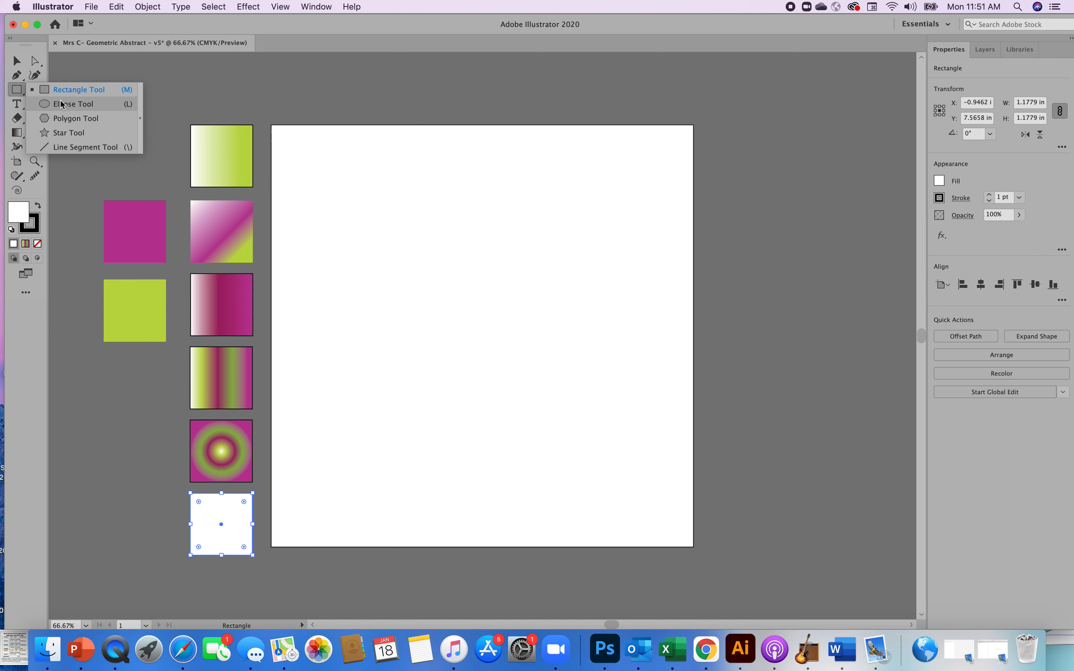
click(50, 93)
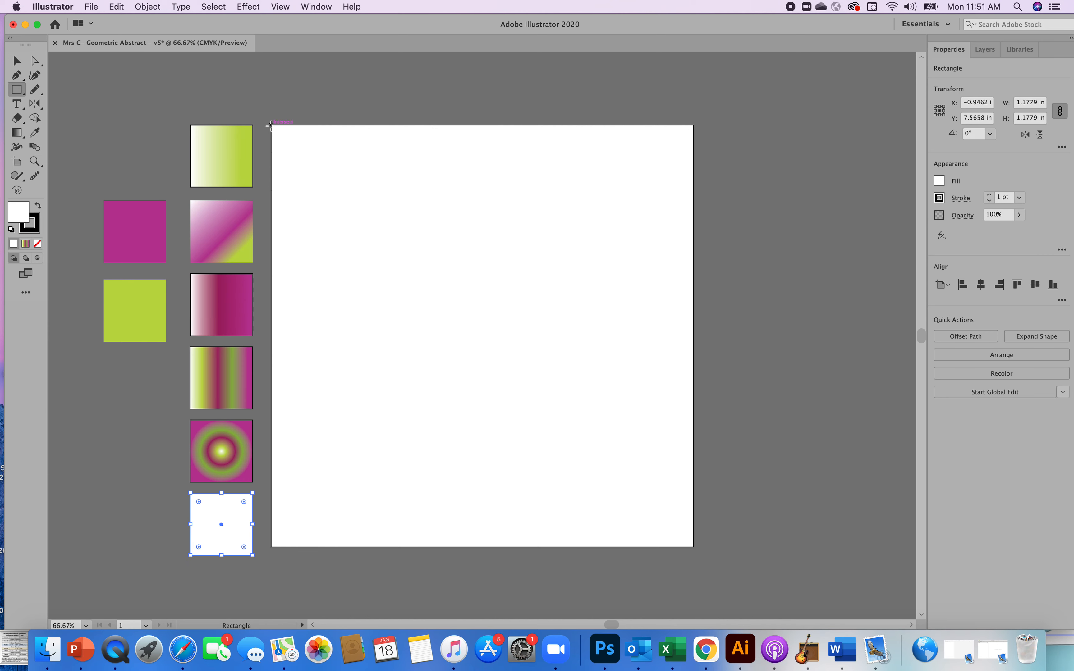
drag(273, 126, 696, 548)
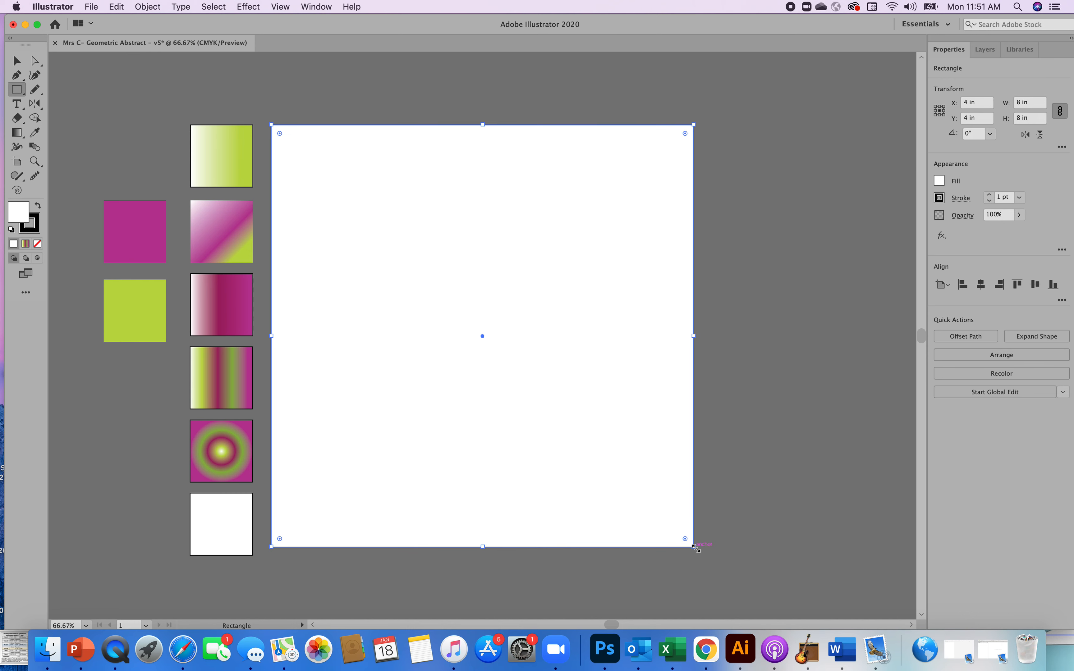
- Remove the artboard rectangle's fill, set its black stroke to 2 pt, and deselect it
click(38, 247)
click(36, 234)
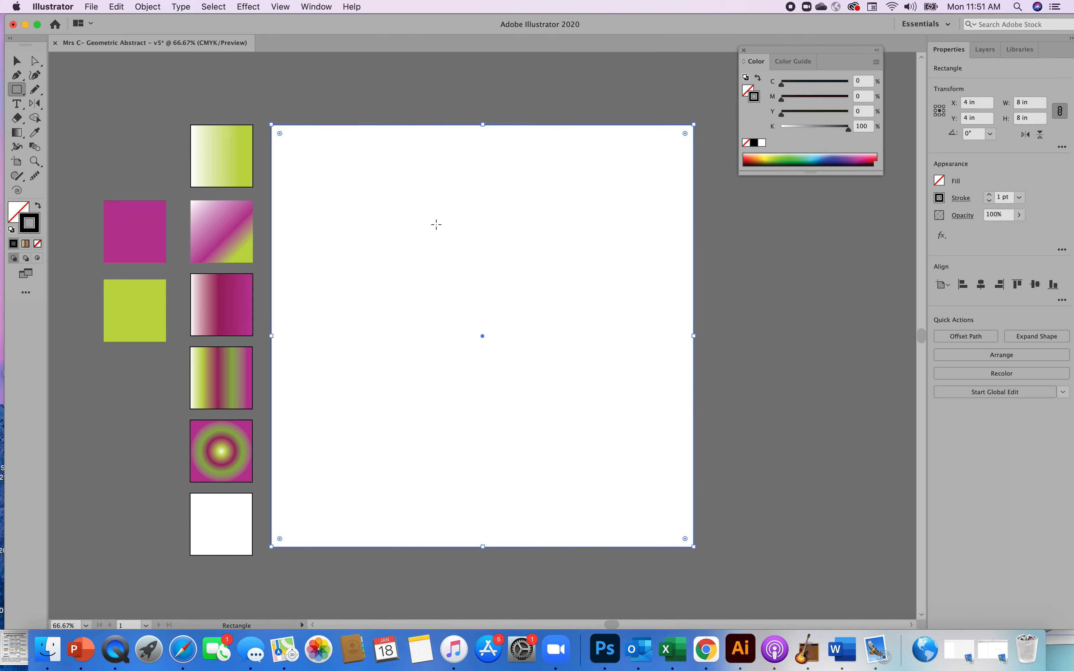
click(989, 195)
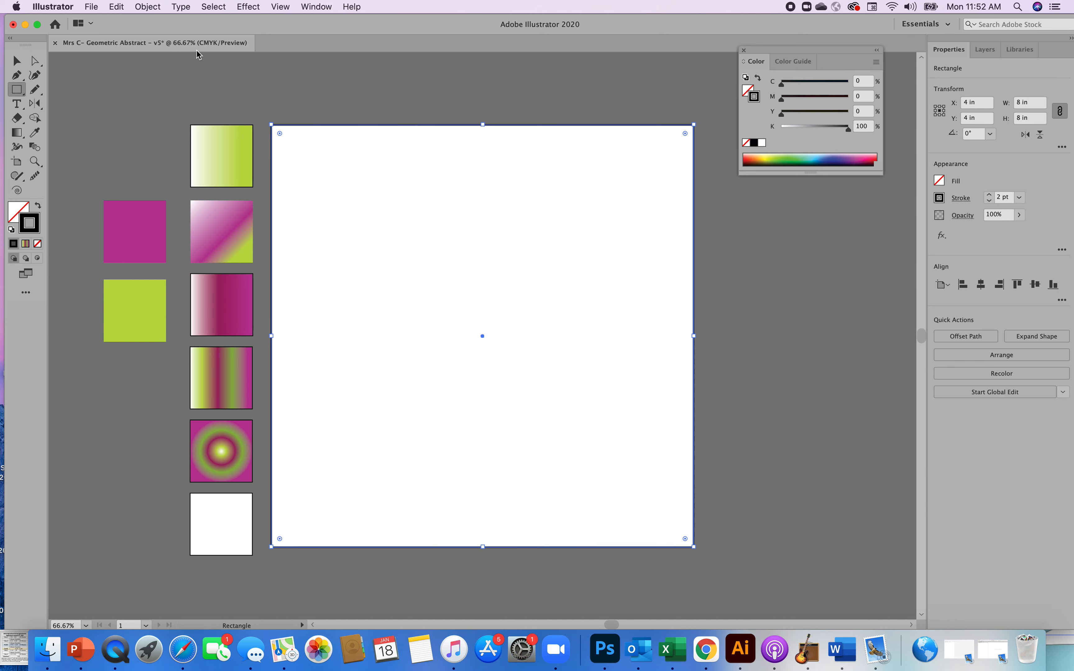
click(17, 60)
click(787, 310)
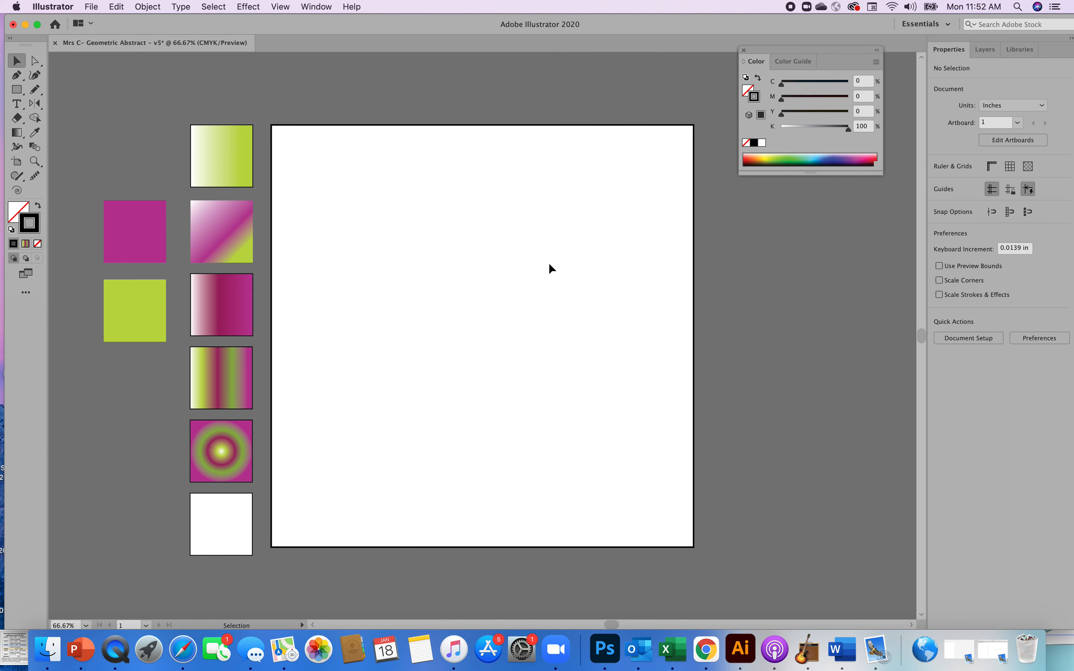
- Draw an open straight-sided zigzag with the Pen tool, ten anchor points, from just above the artboard's top edge to just below its bottom edge
key(p)
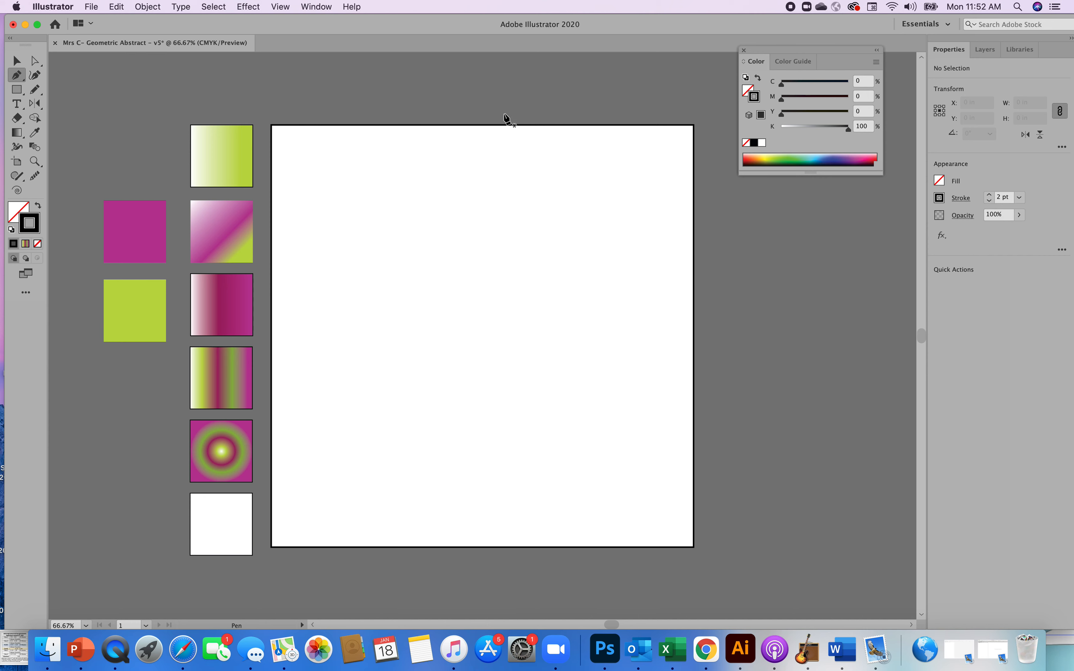
click(503, 114)
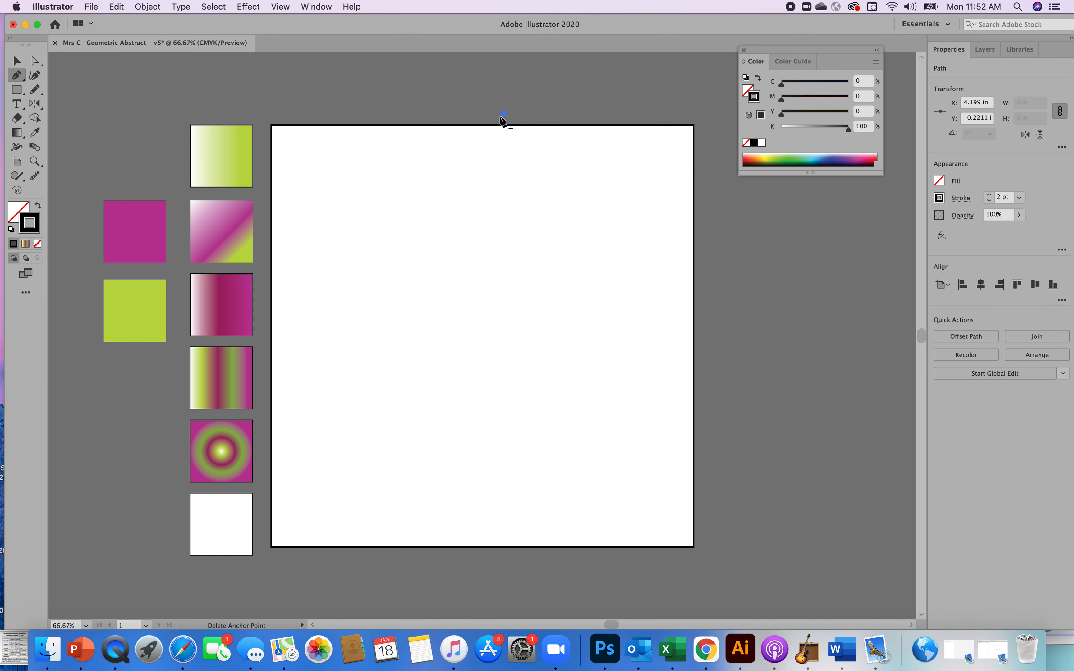
click(503, 115)
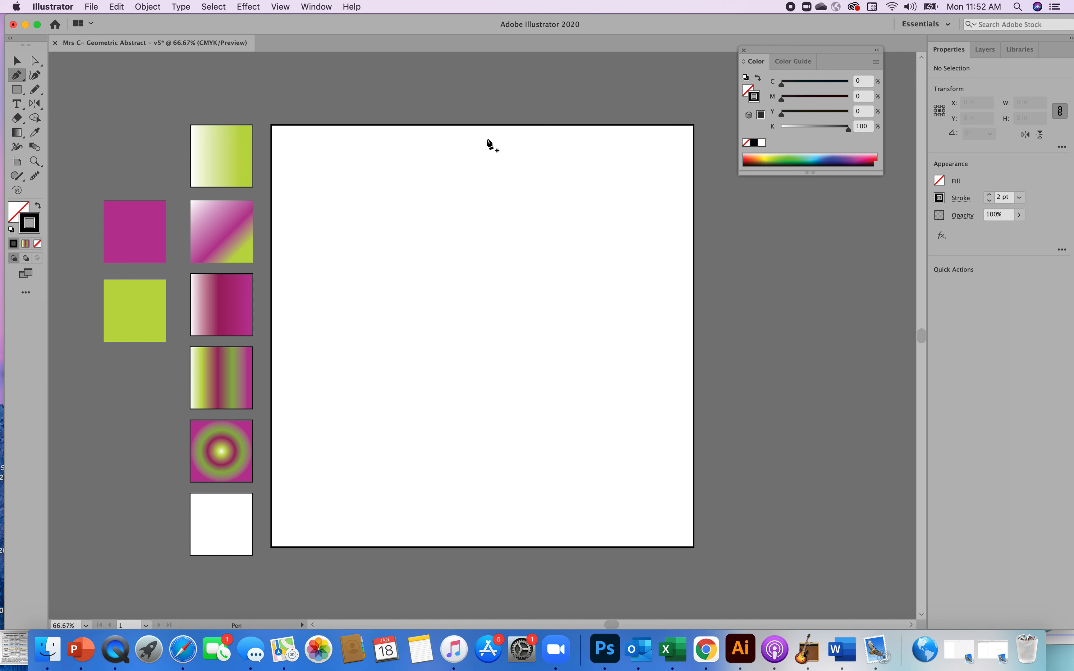
click(494, 121)
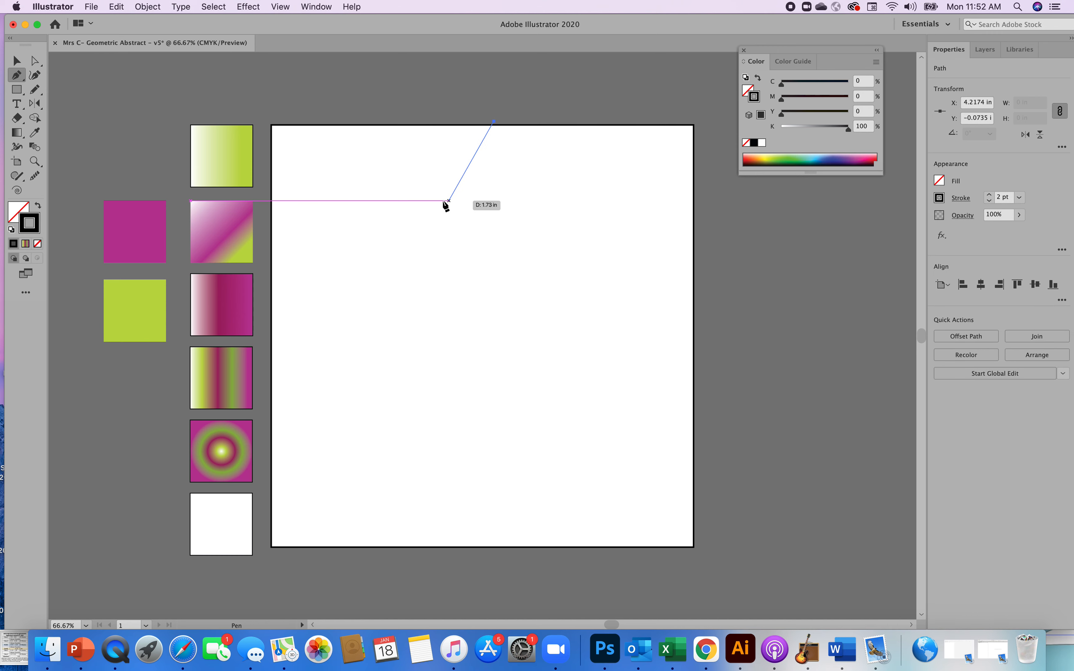
click(420, 201)
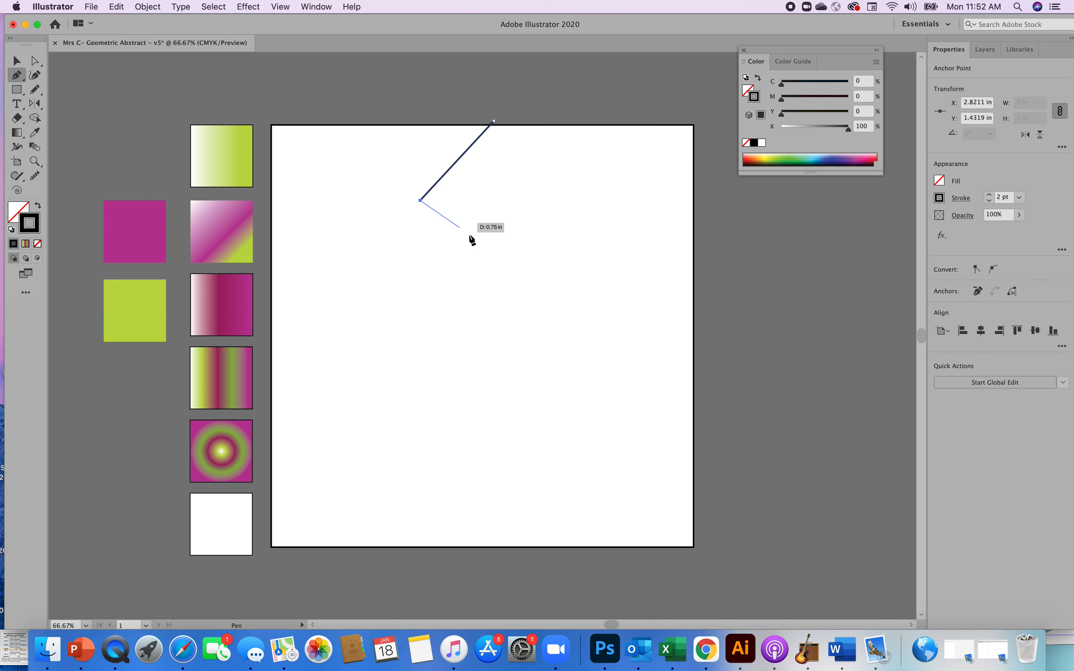
click(506, 255)
click(463, 301)
click(590, 360)
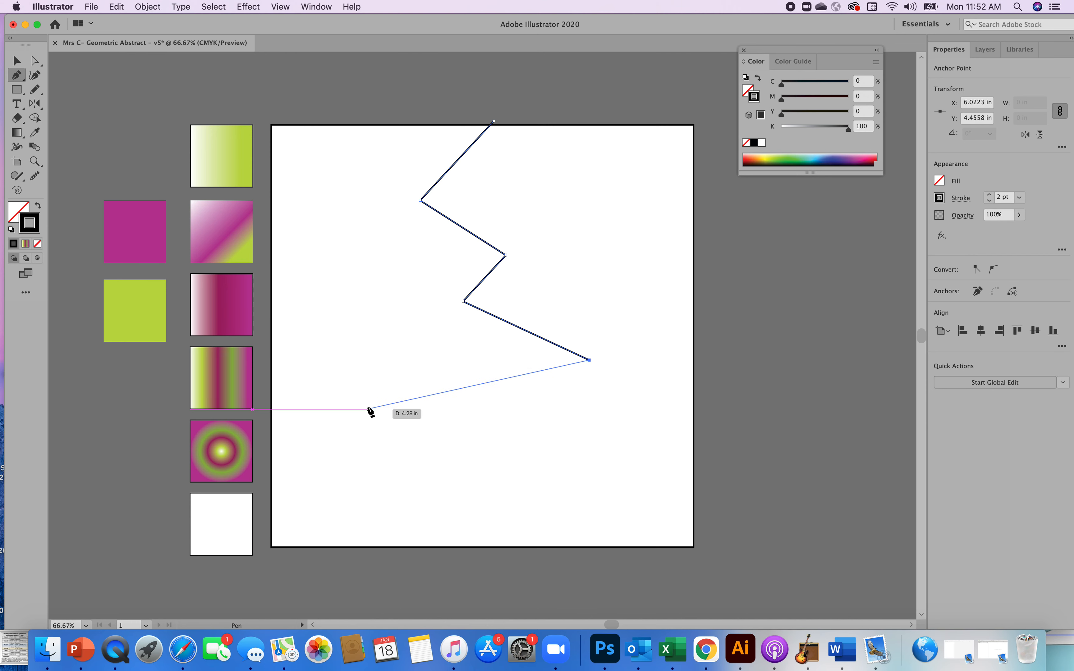
click(368, 409)
click(586, 476)
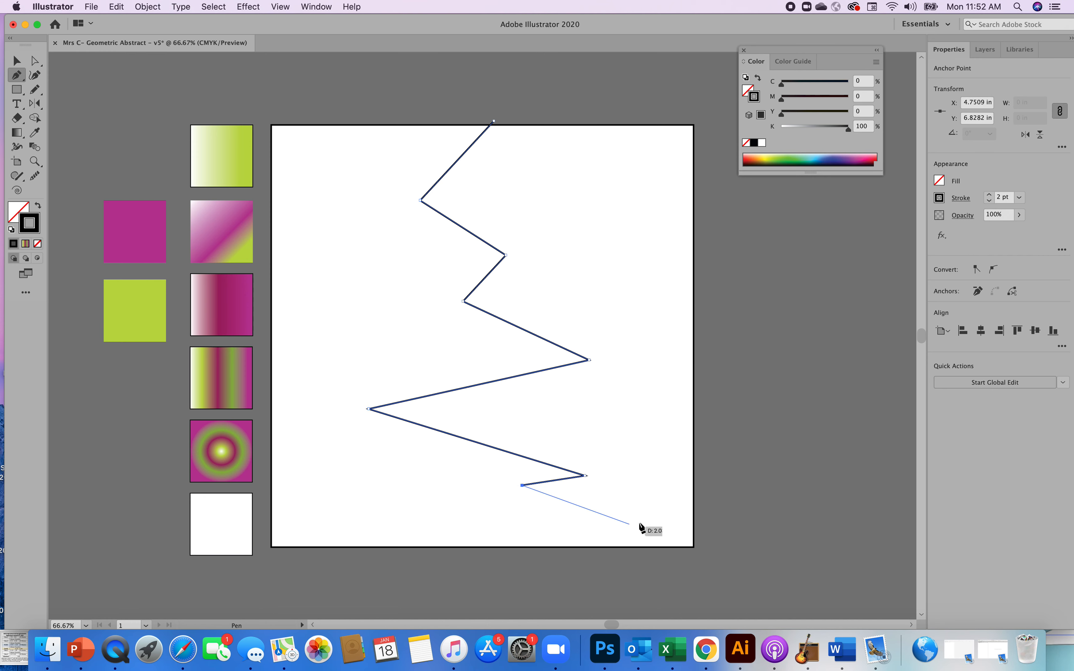
click(650, 516)
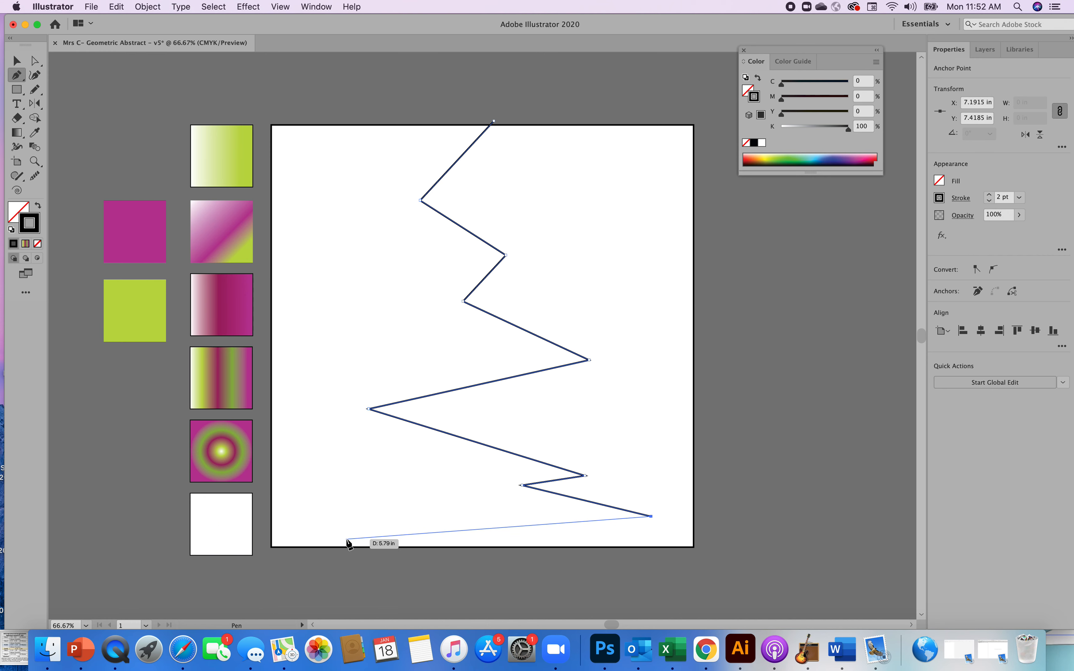
click(332, 555)
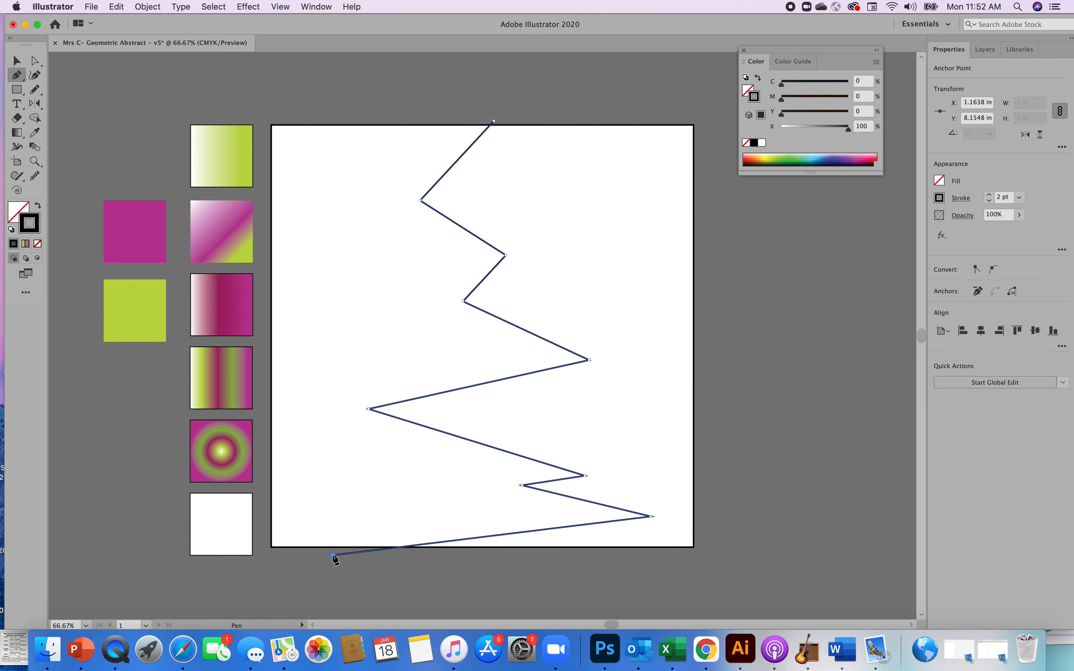
key(v)
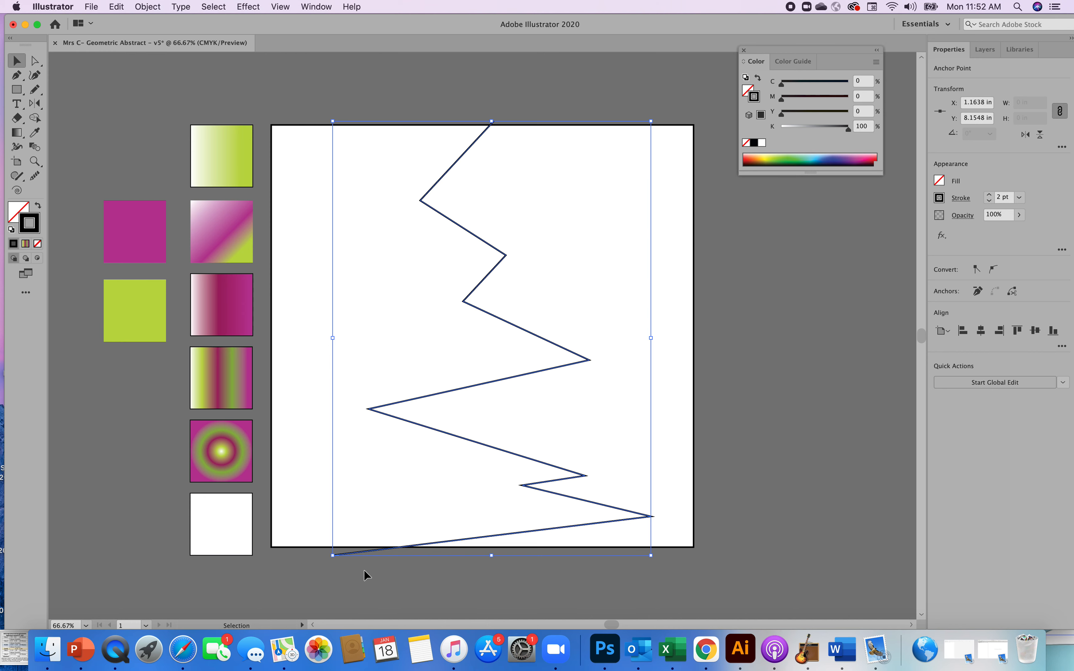
- Draw a 13-point straight-sided zigzag from beyond the artboard's upper left edge, through the first zigzag's fourth anchor, to beyond its lower right edge
click(364, 570)
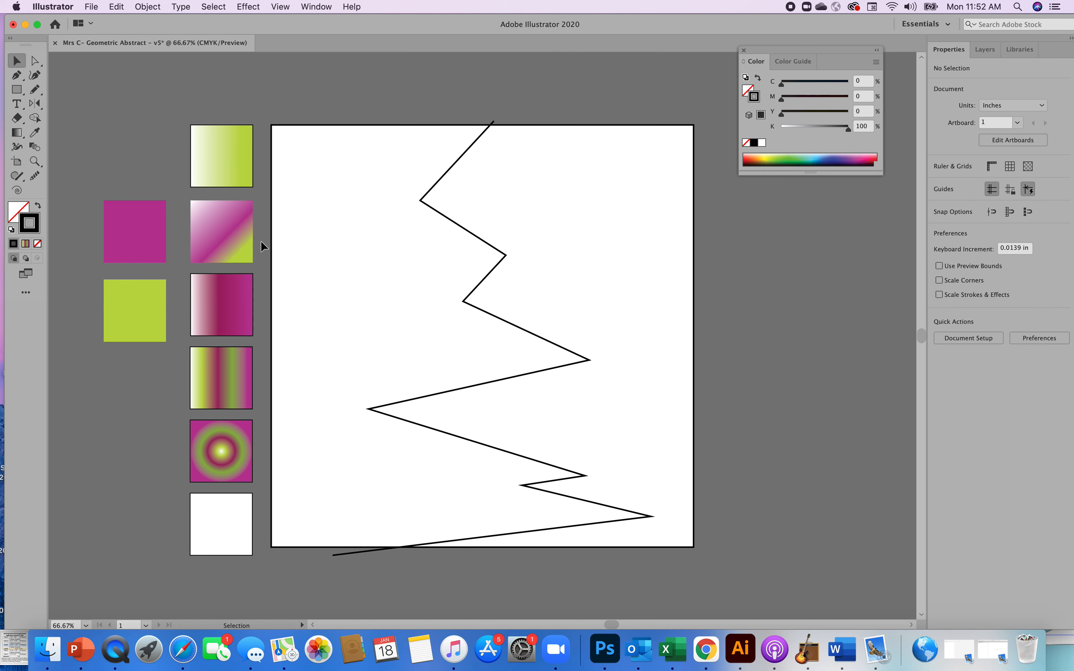
key(p)
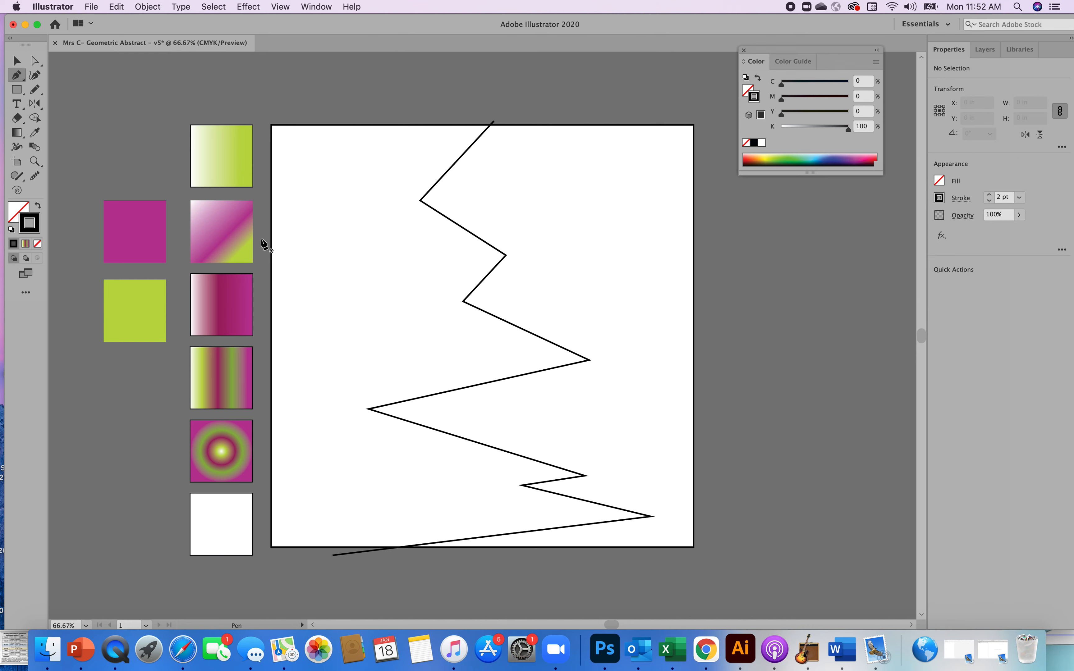
click(262, 190)
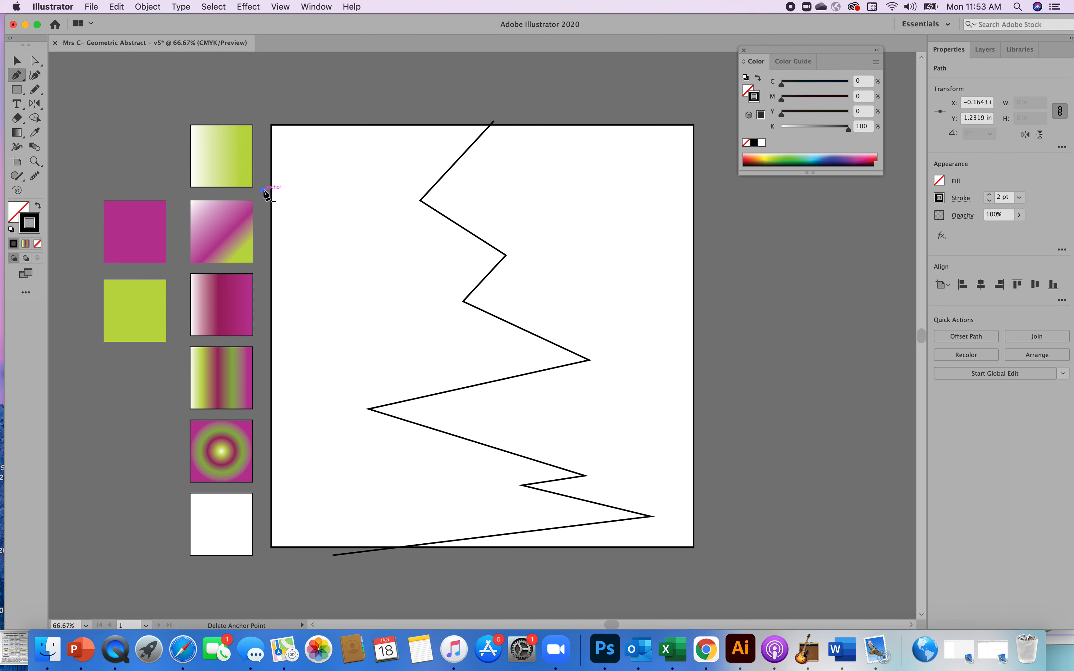
click(317, 159)
click(330, 310)
click(370, 227)
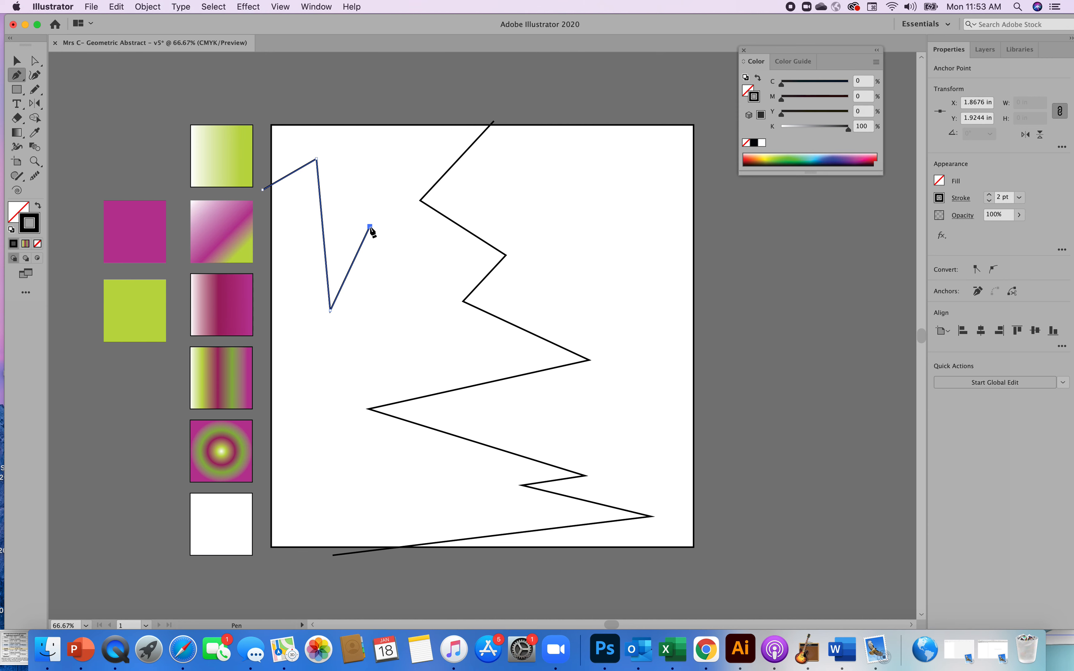
click(428, 242)
click(384, 304)
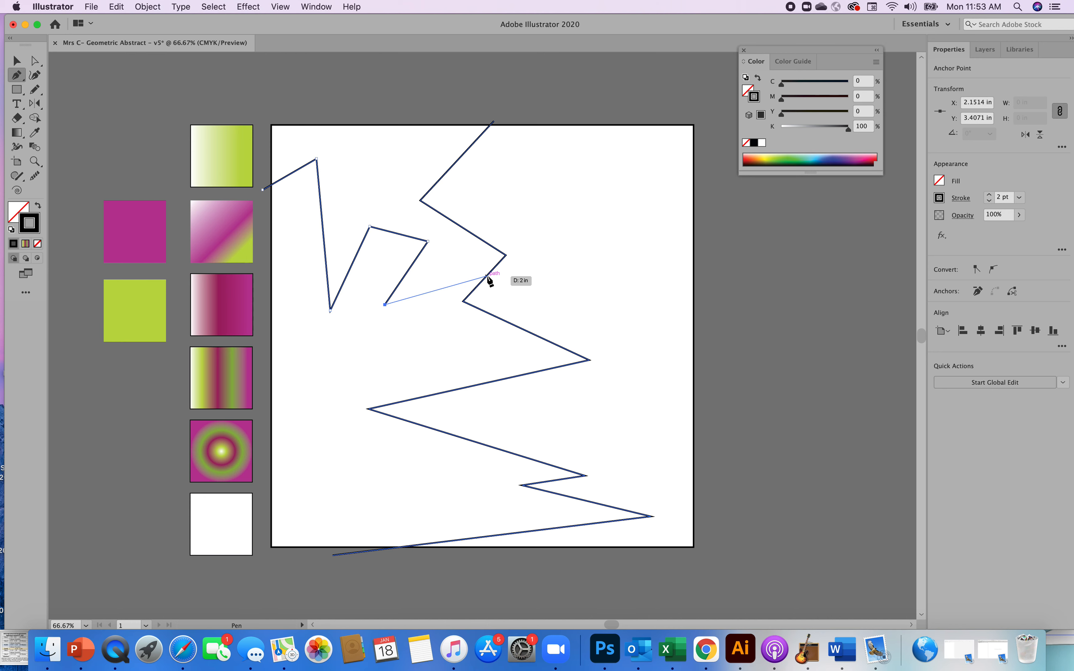
click(463, 302)
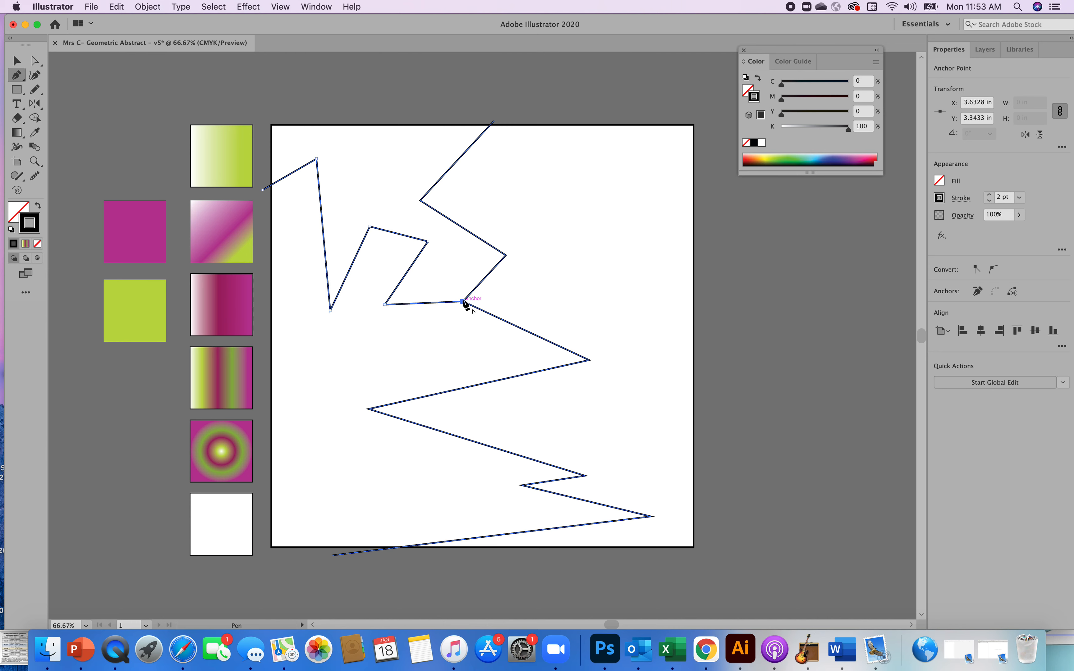
click(463, 302)
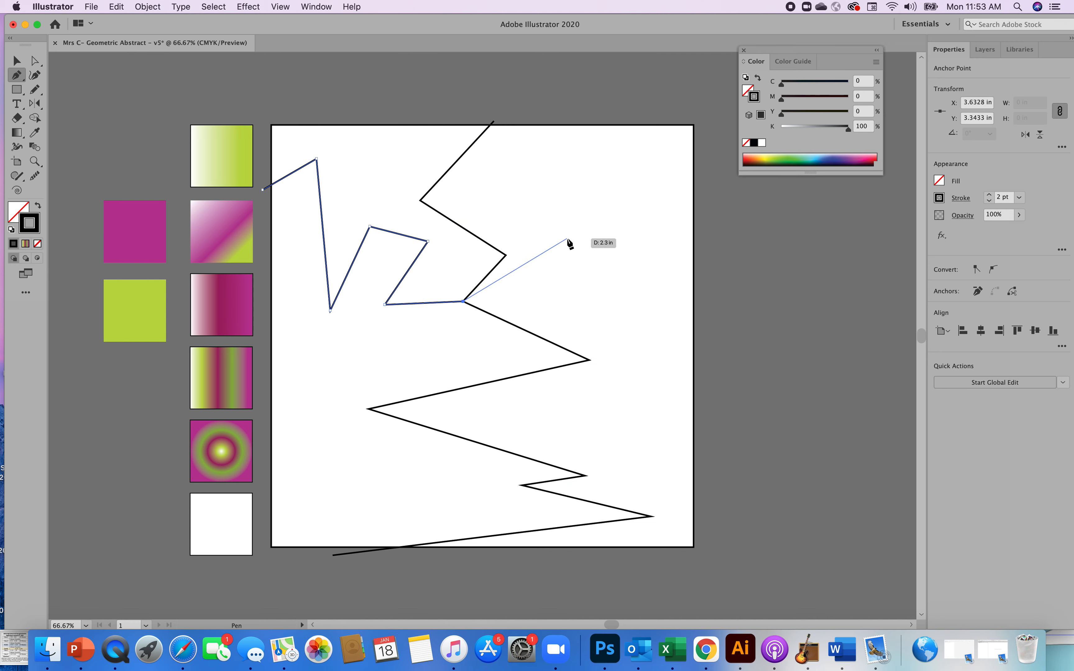
click(567, 239)
click(595, 273)
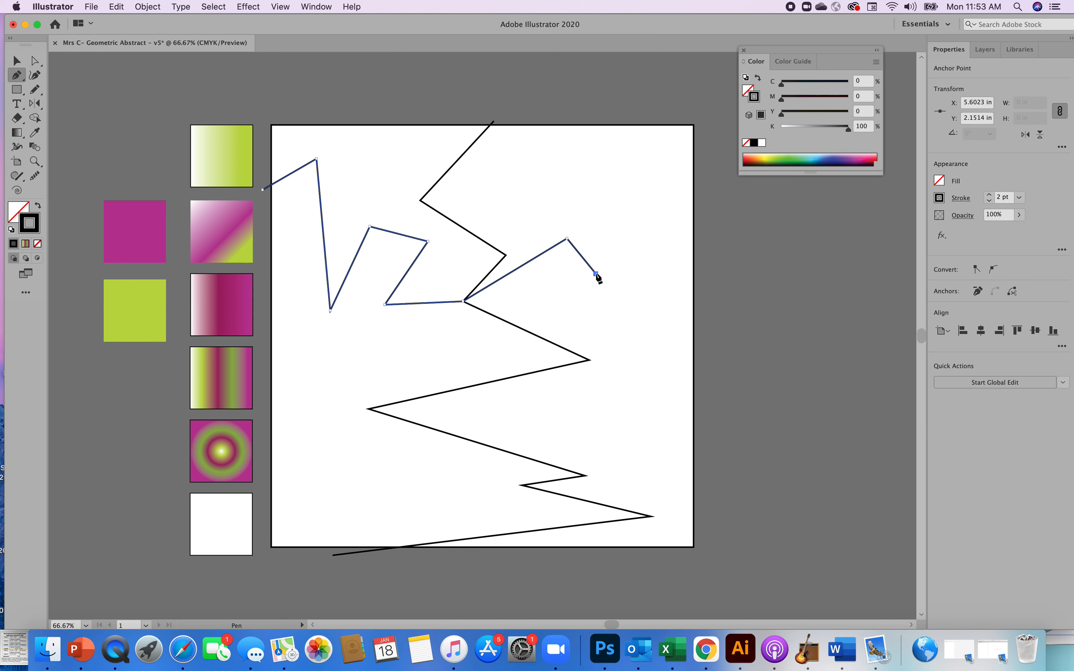
click(640, 201)
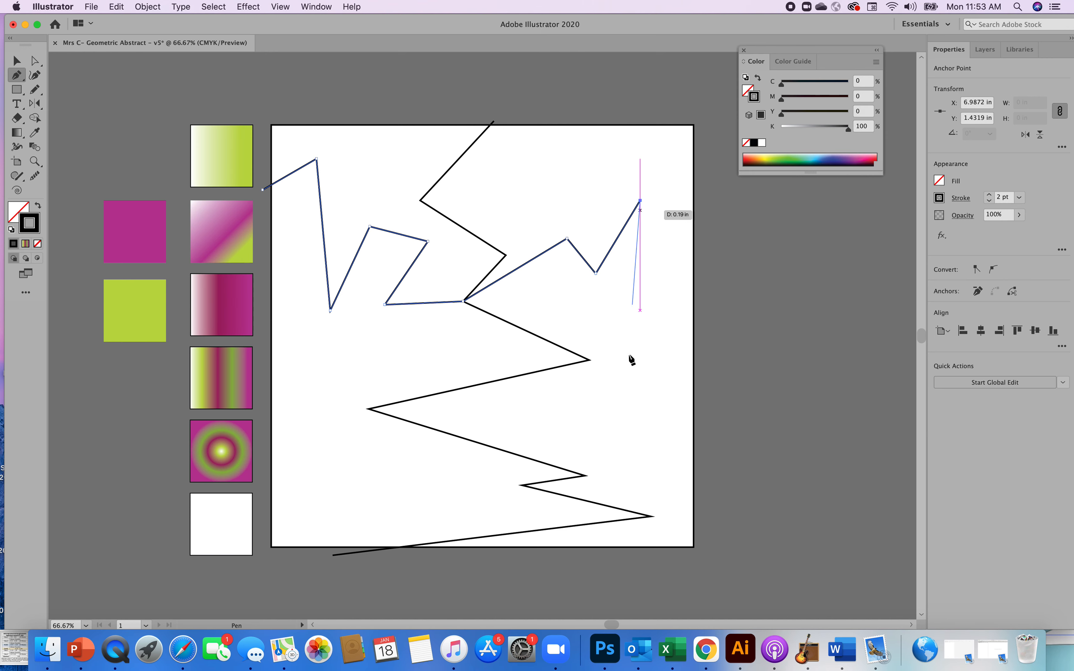
click(634, 394)
click(671, 363)
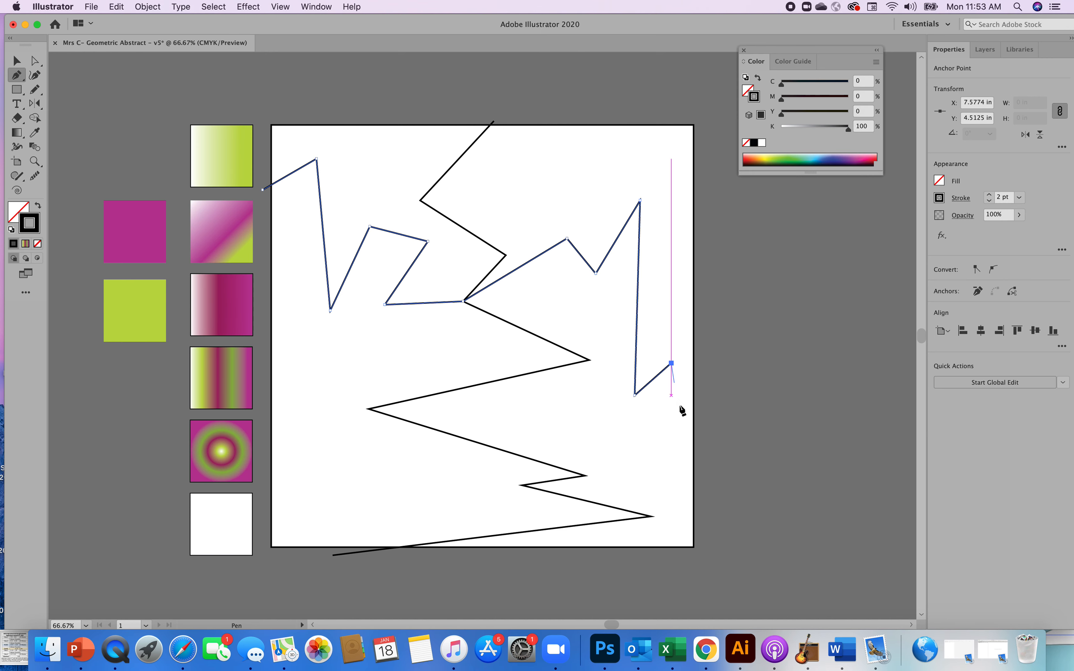
click(704, 497)
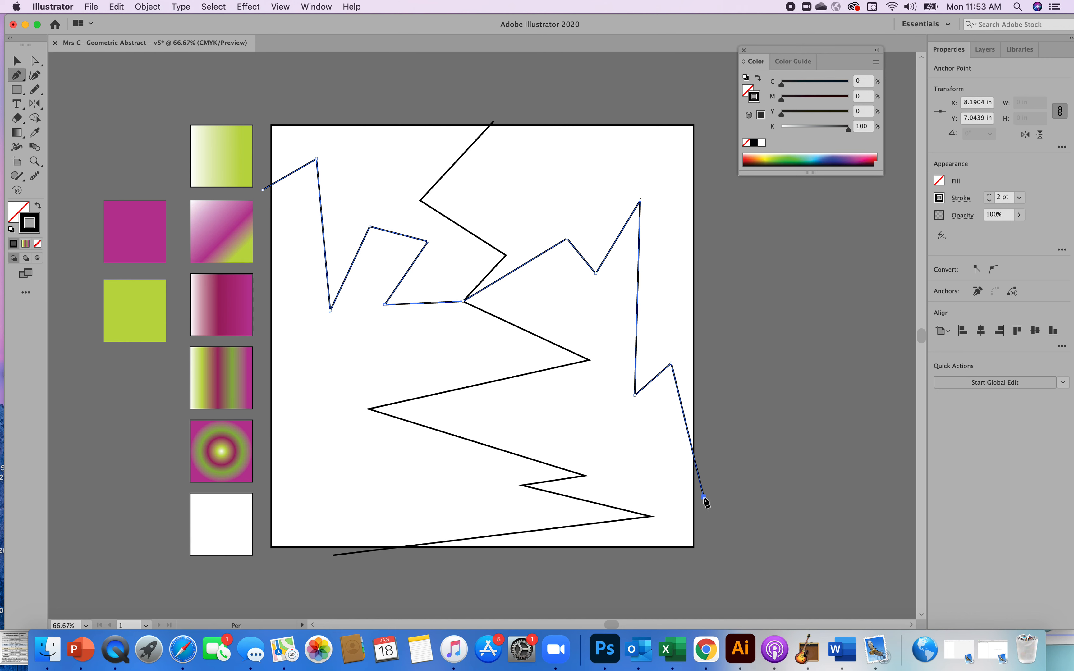
key(v)
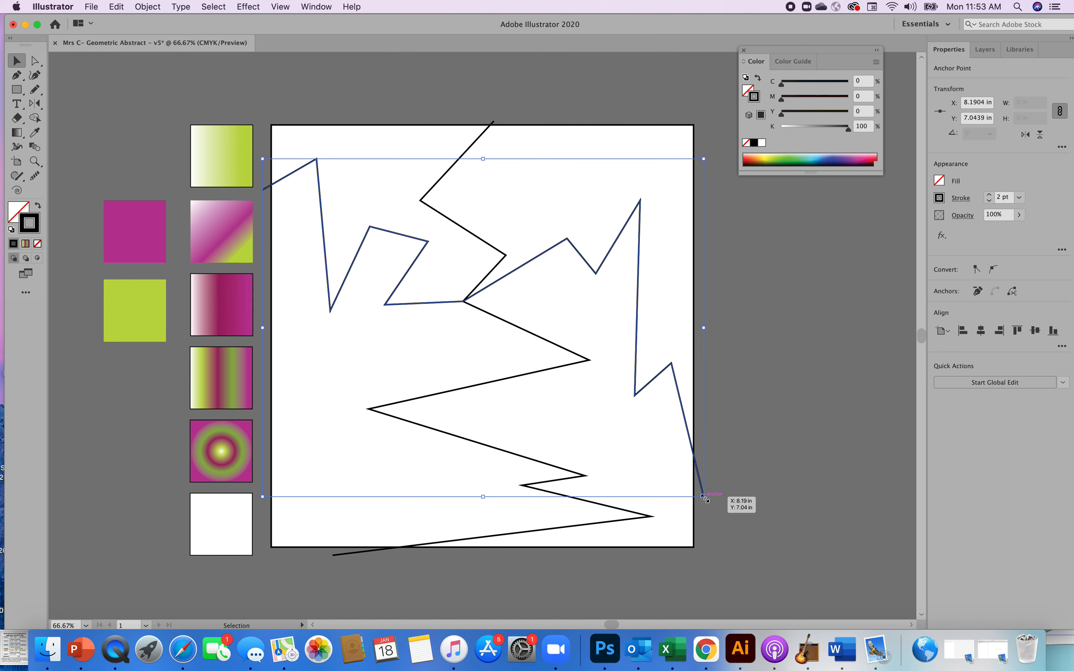
click(710, 534)
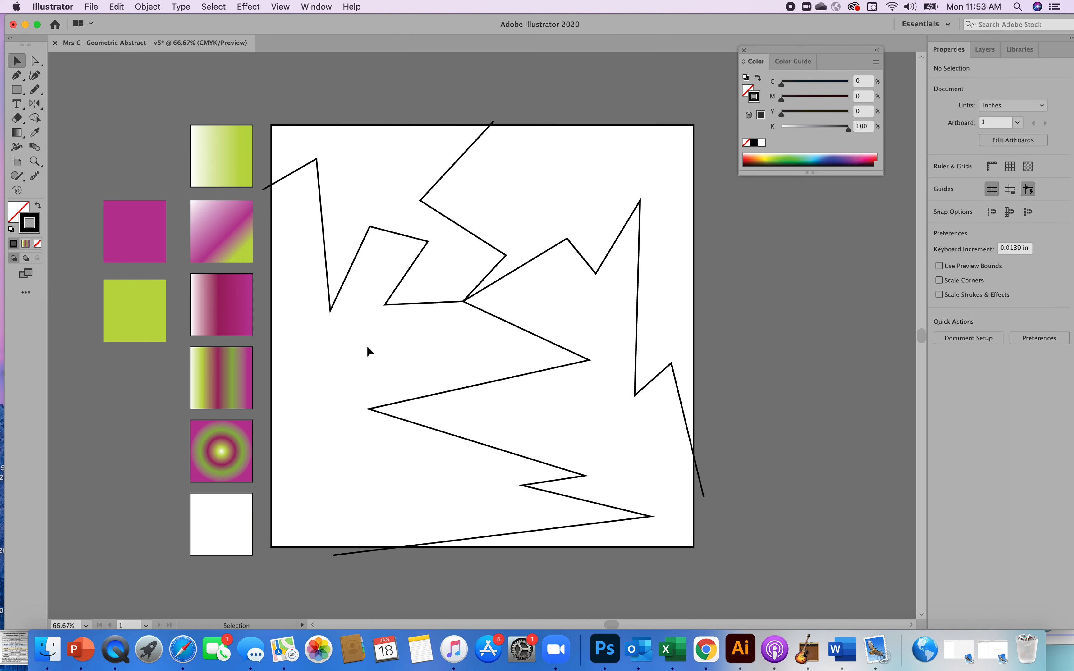
- Draw a 13-point zigzag from the artboard's left edge through the first zigzag's leftmost inner corner and the second's next-to-last anchor, ending above the top edge
key(p)
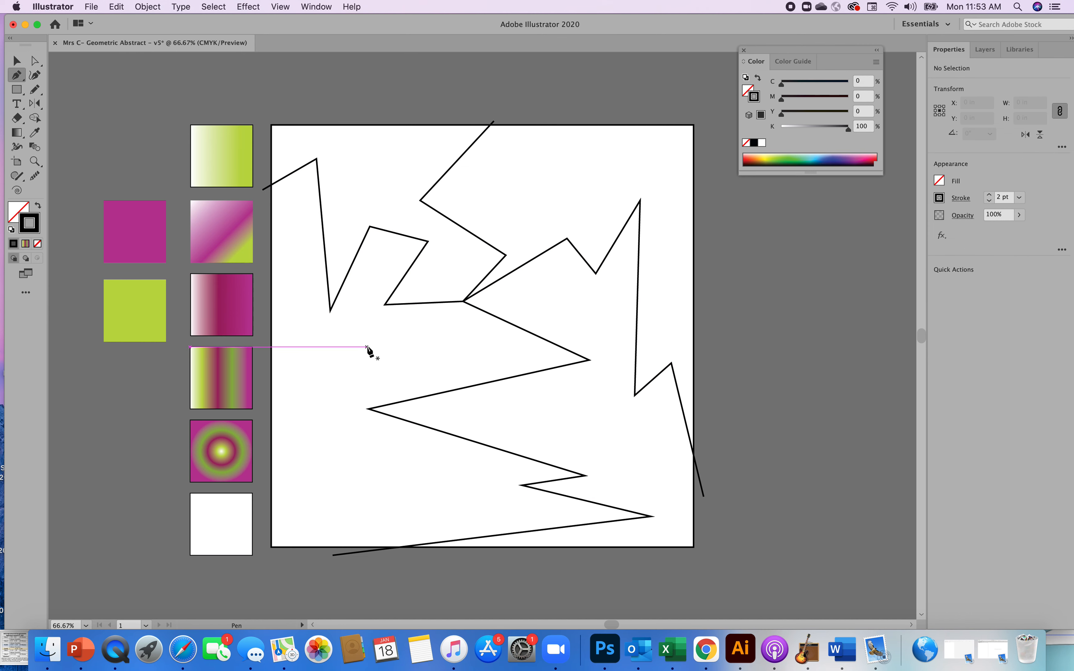
click(265, 400)
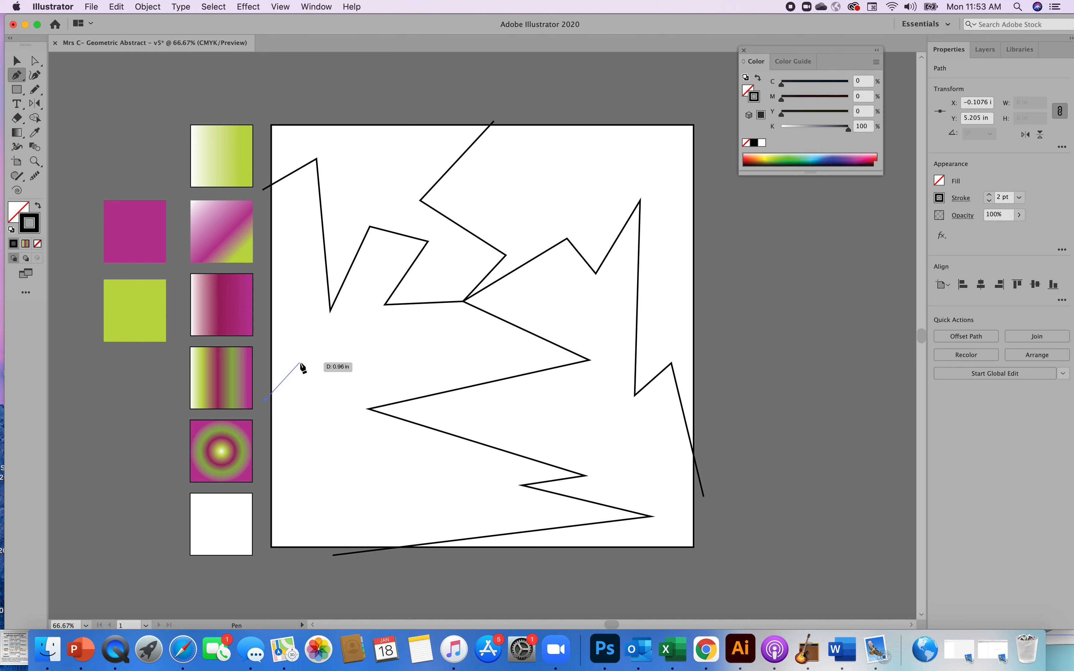
click(299, 463)
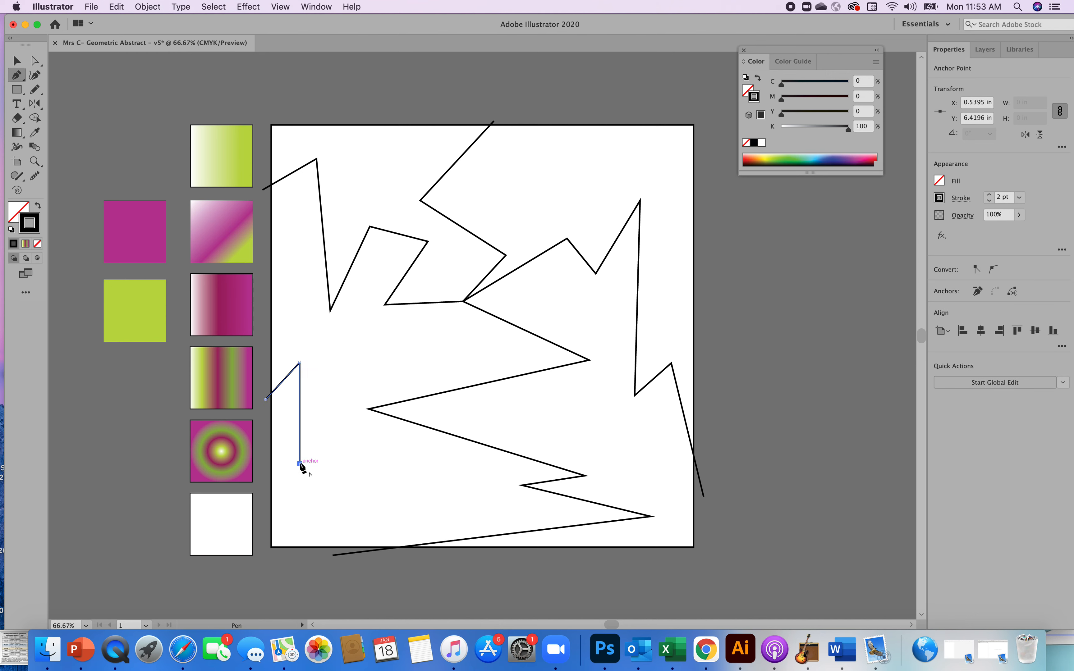
click(381, 341)
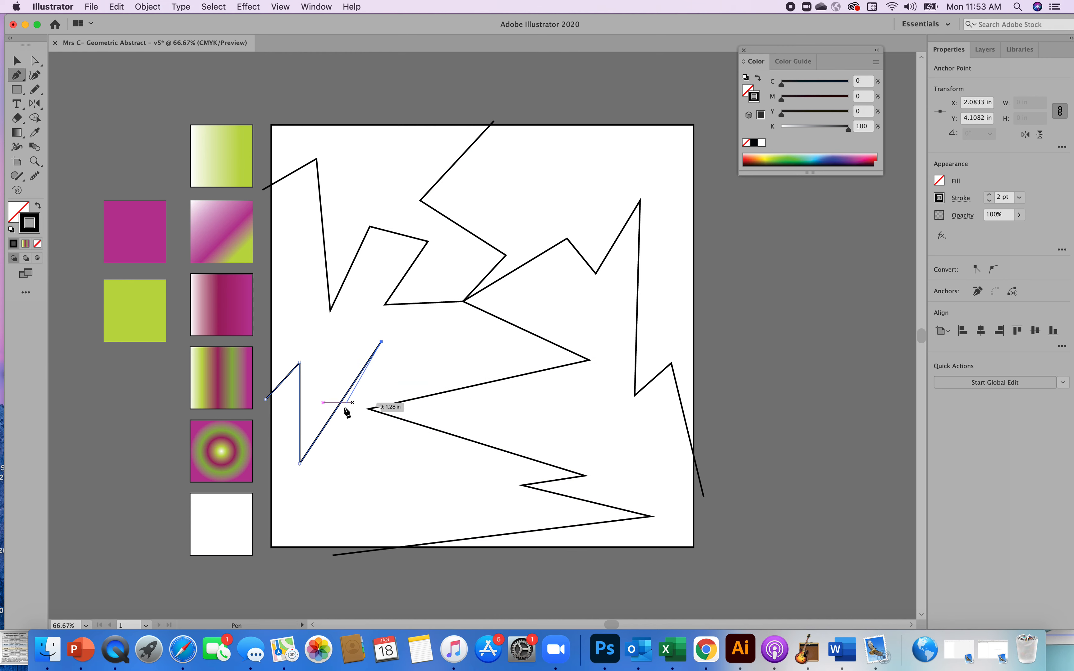
click(370, 408)
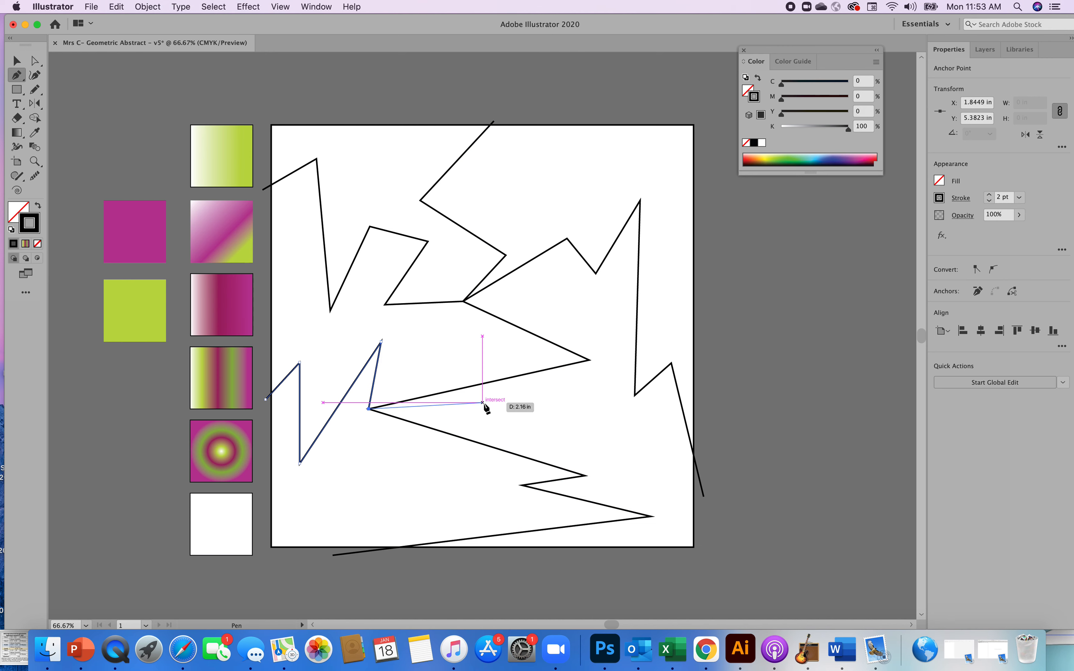
click(518, 405)
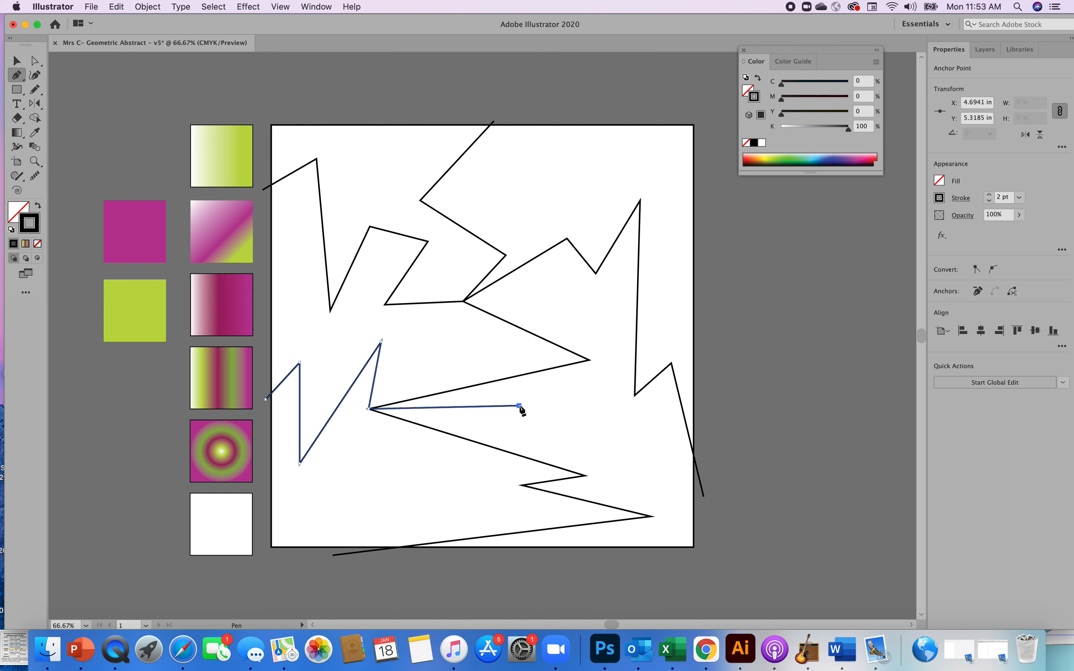
click(519, 431)
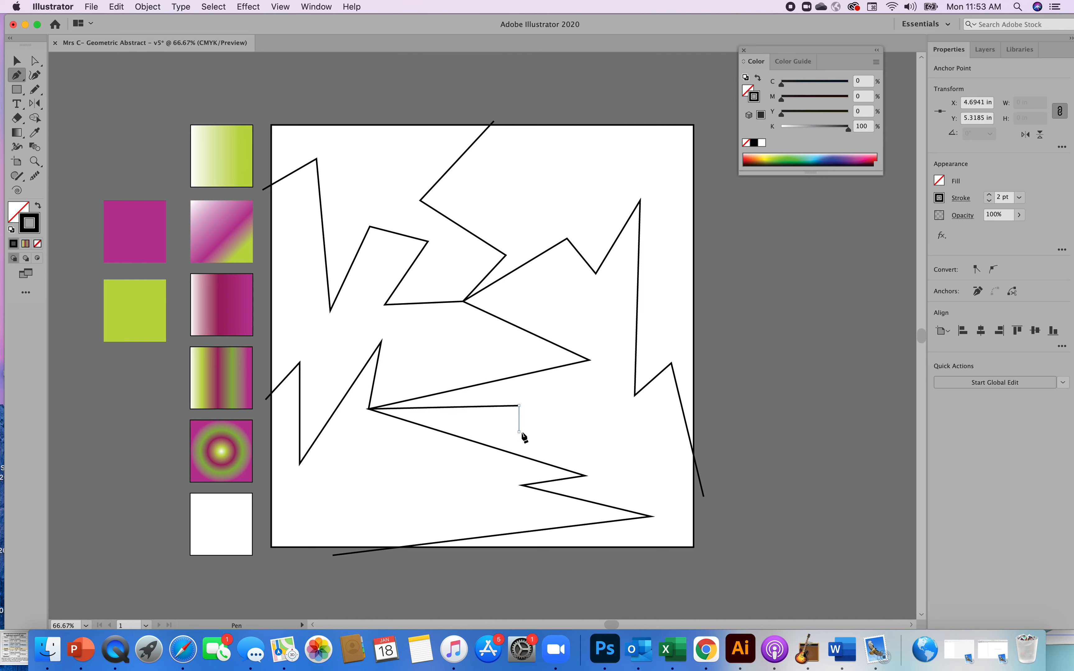
click(595, 386)
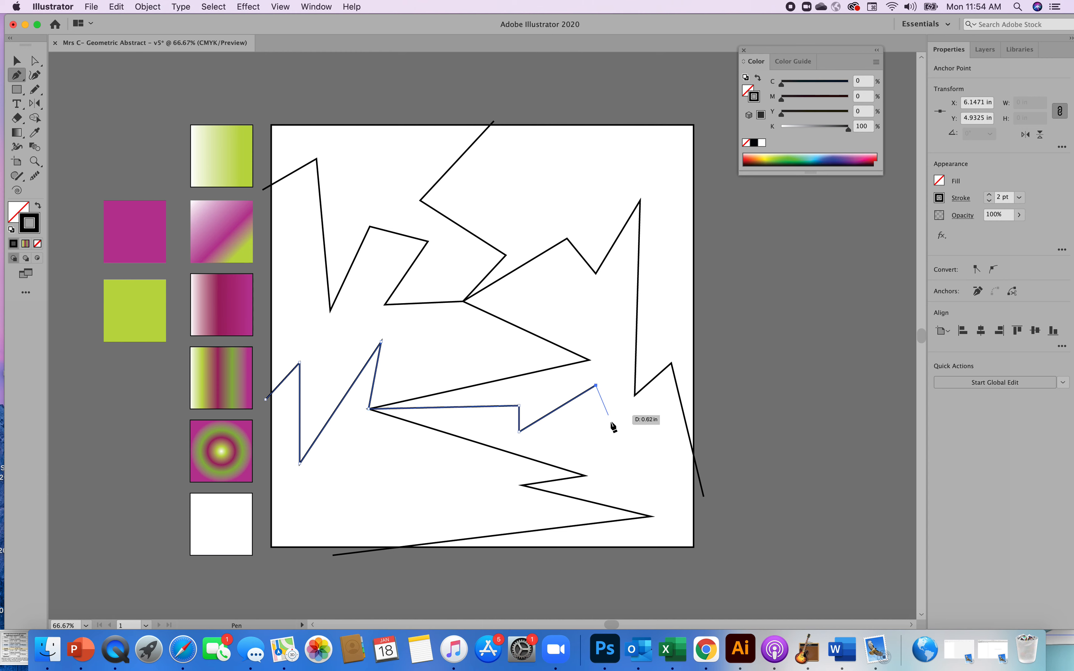
click(629, 461)
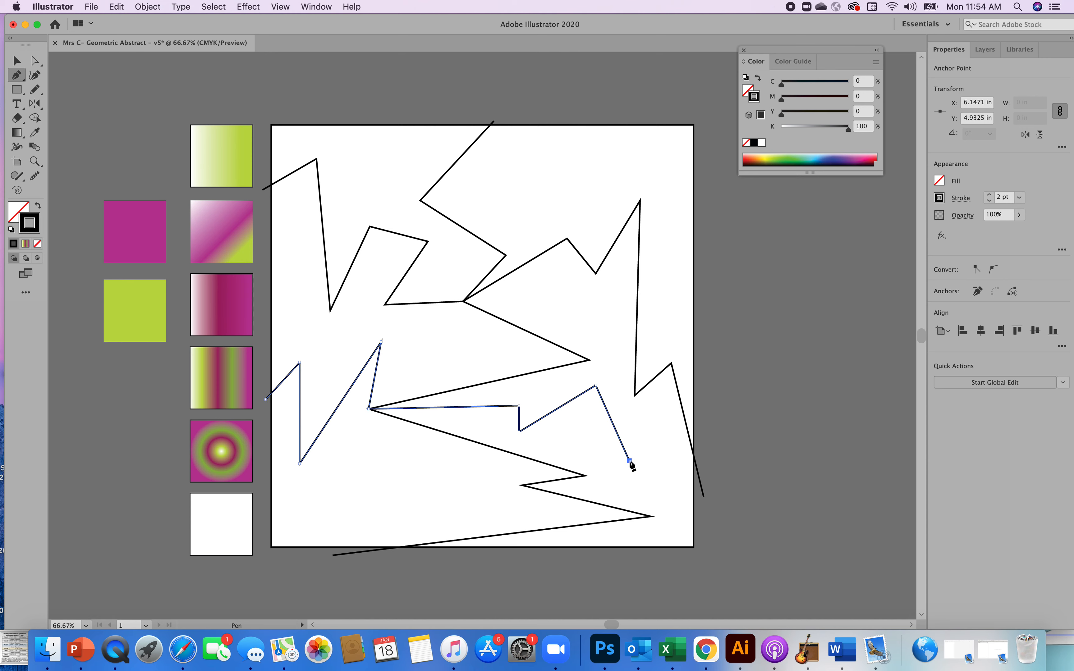
click(671, 363)
click(658, 280)
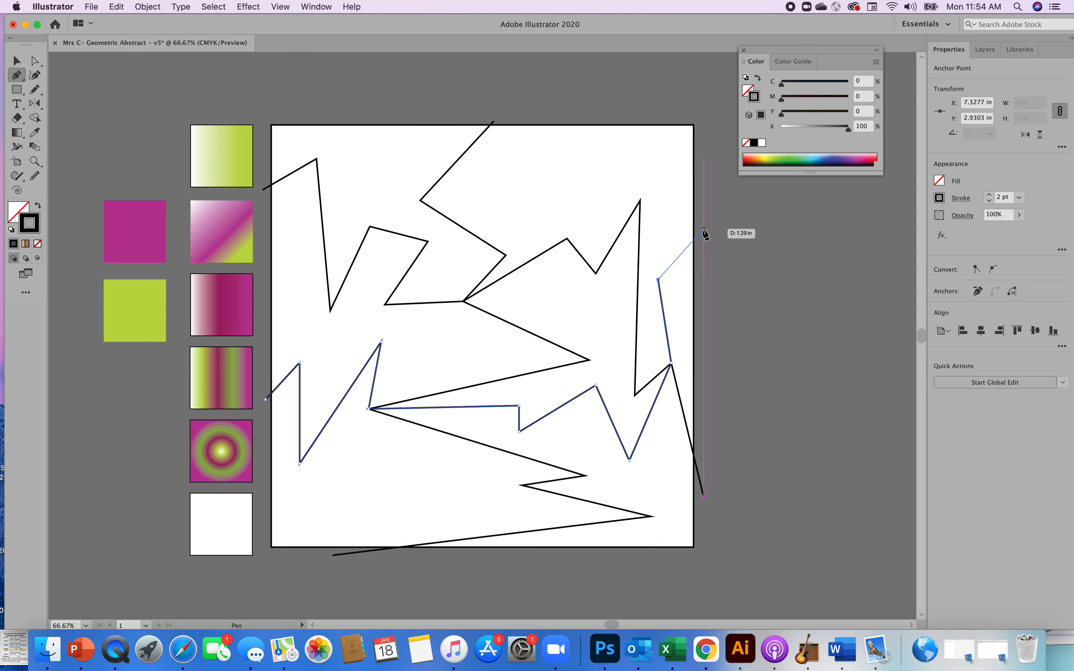
click(679, 206)
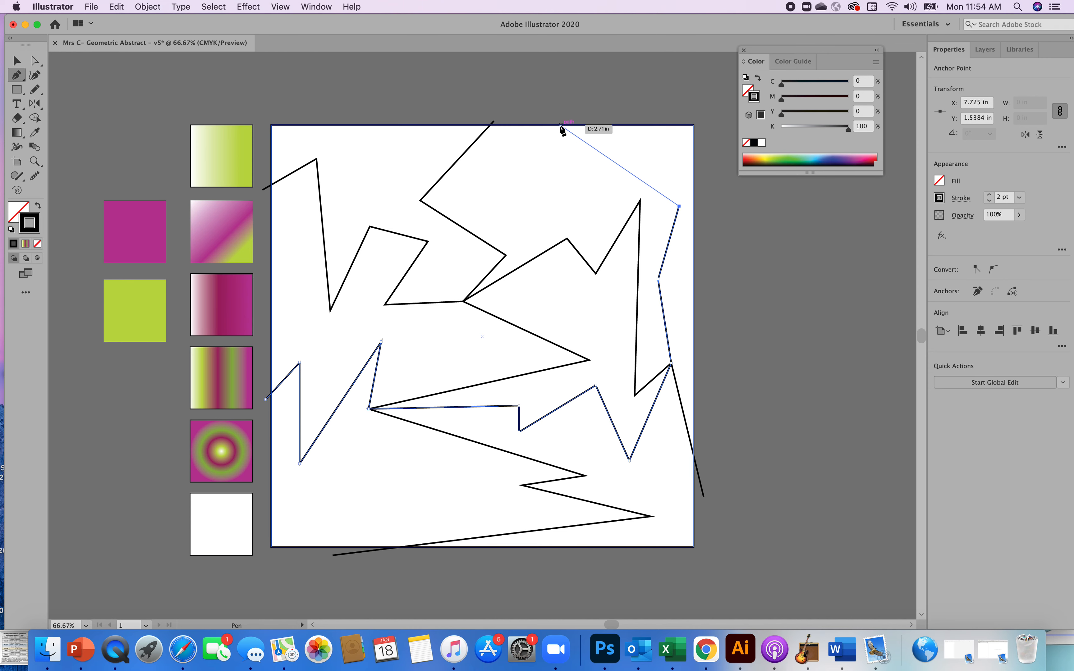
click(543, 110)
key(v)
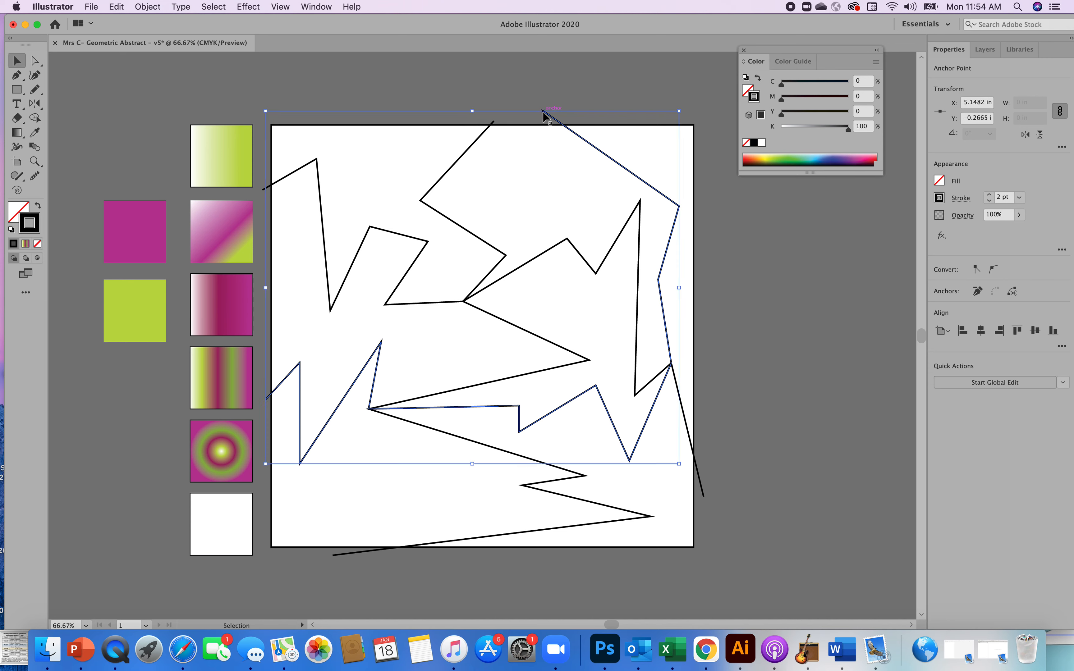
click(729, 257)
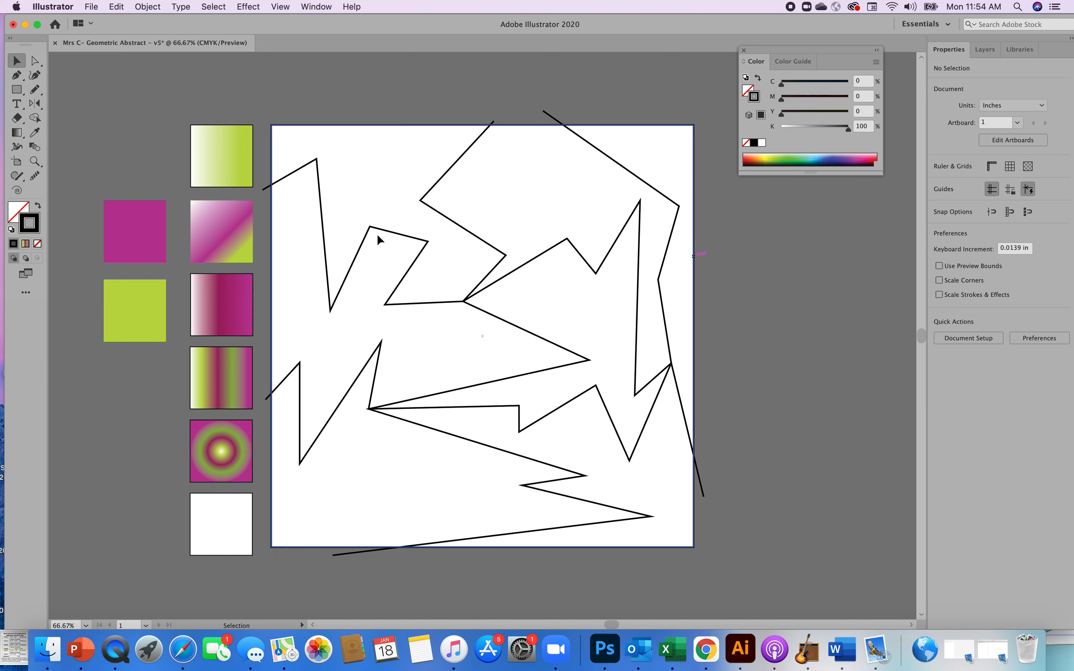
- Draw a 12-point zigzag from above the artboard's top edge, down its left side and back through existing corners, ending at the rightmost line end above it
key(p)
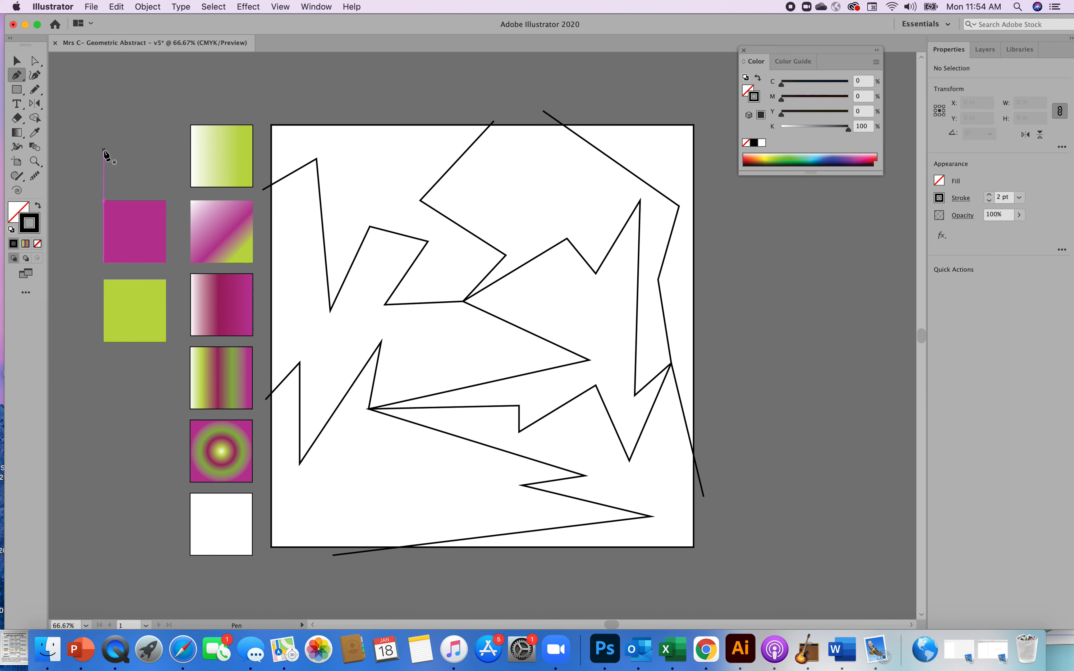
click(379, 110)
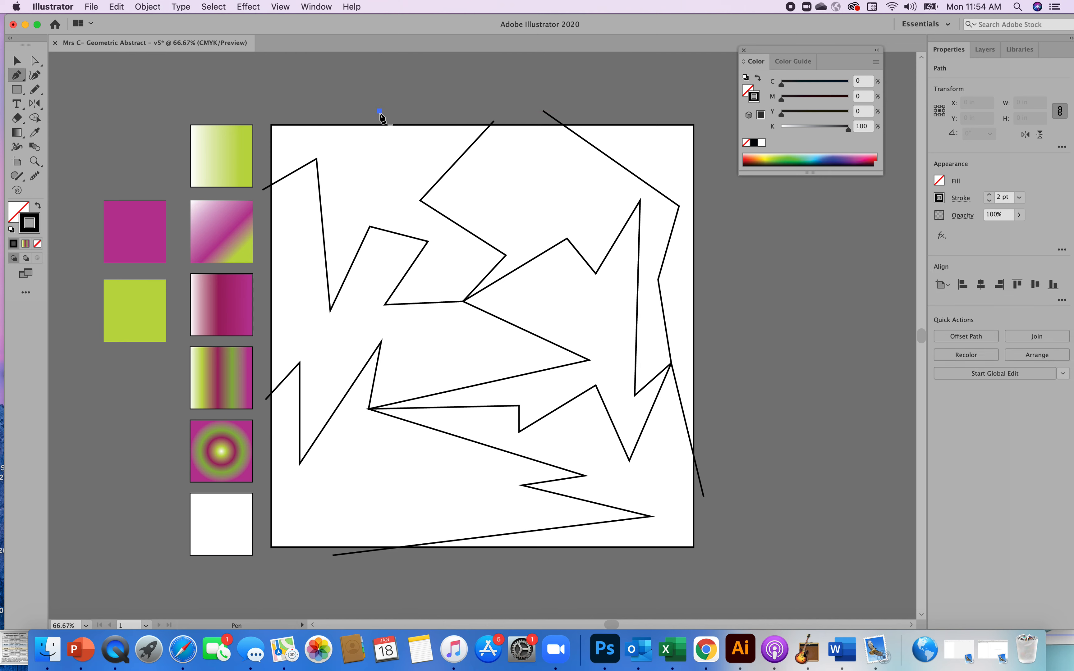
click(354, 168)
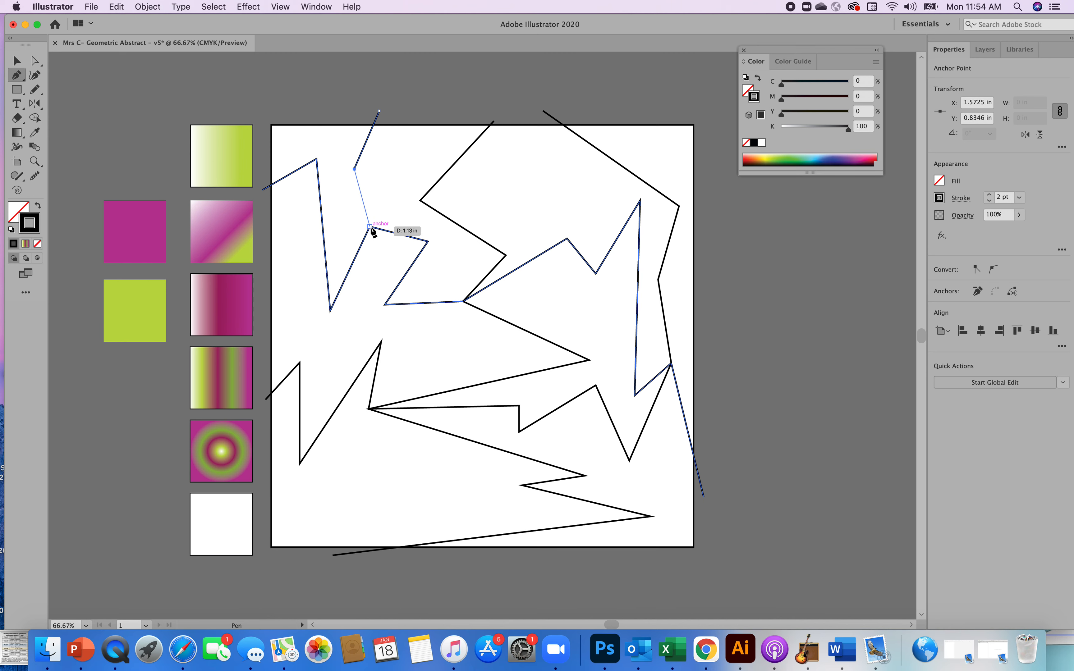
click(316, 159)
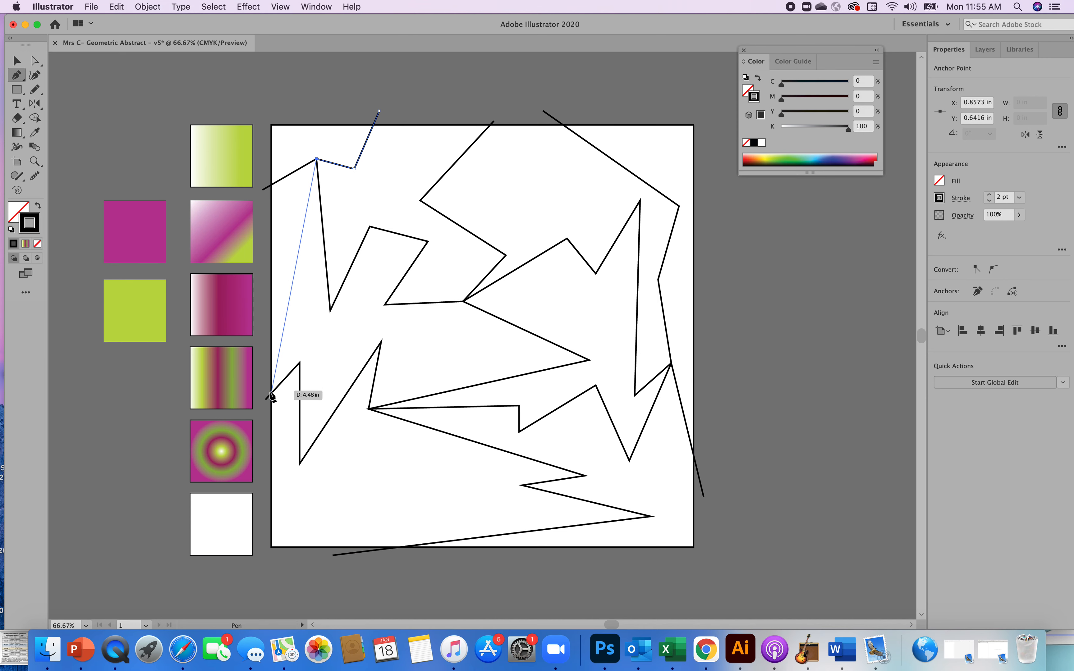
click(300, 361)
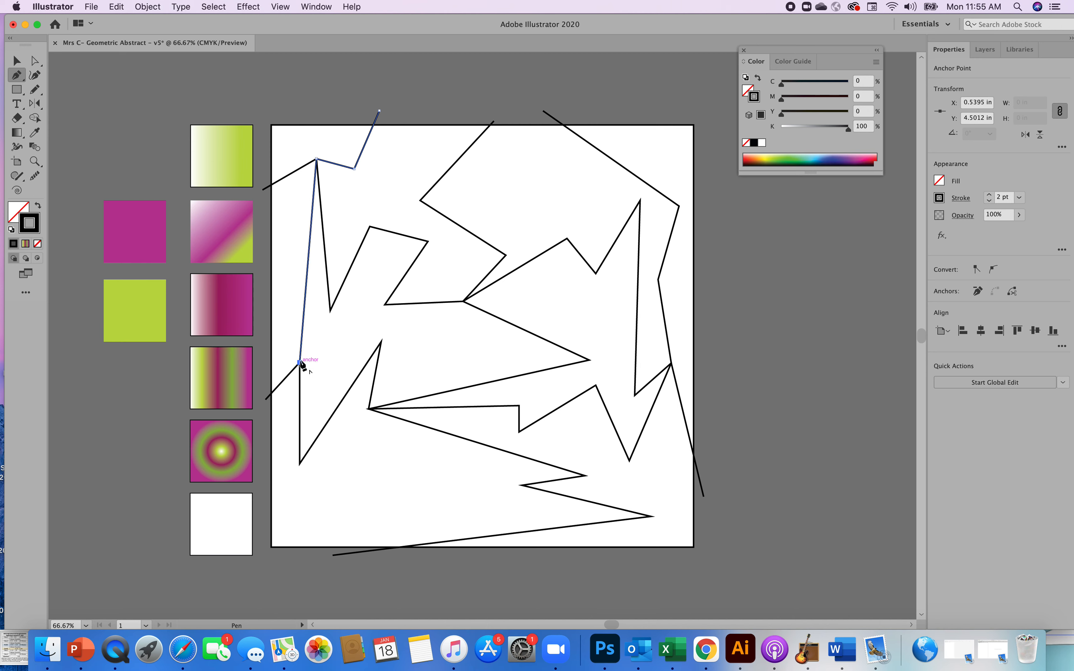
click(331, 310)
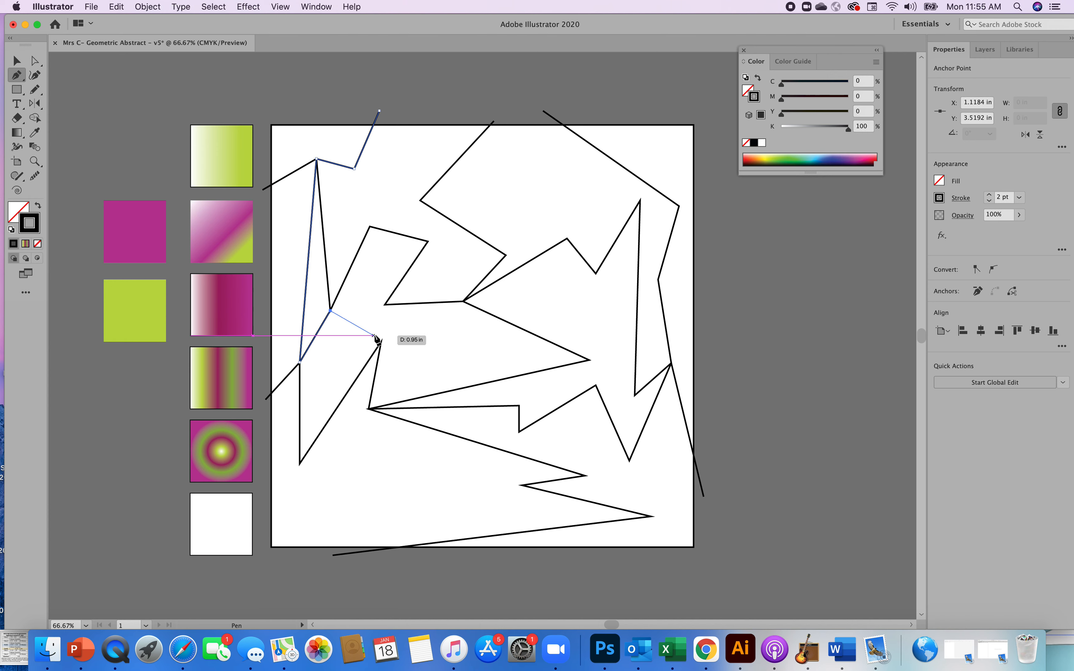
click(382, 342)
click(381, 342)
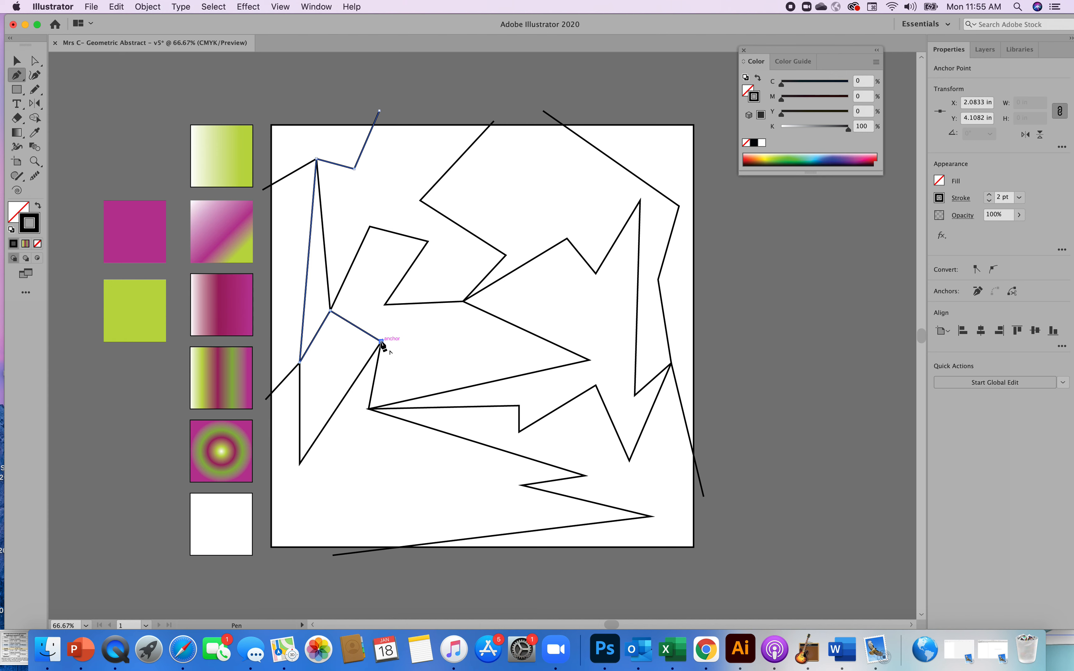
click(385, 305)
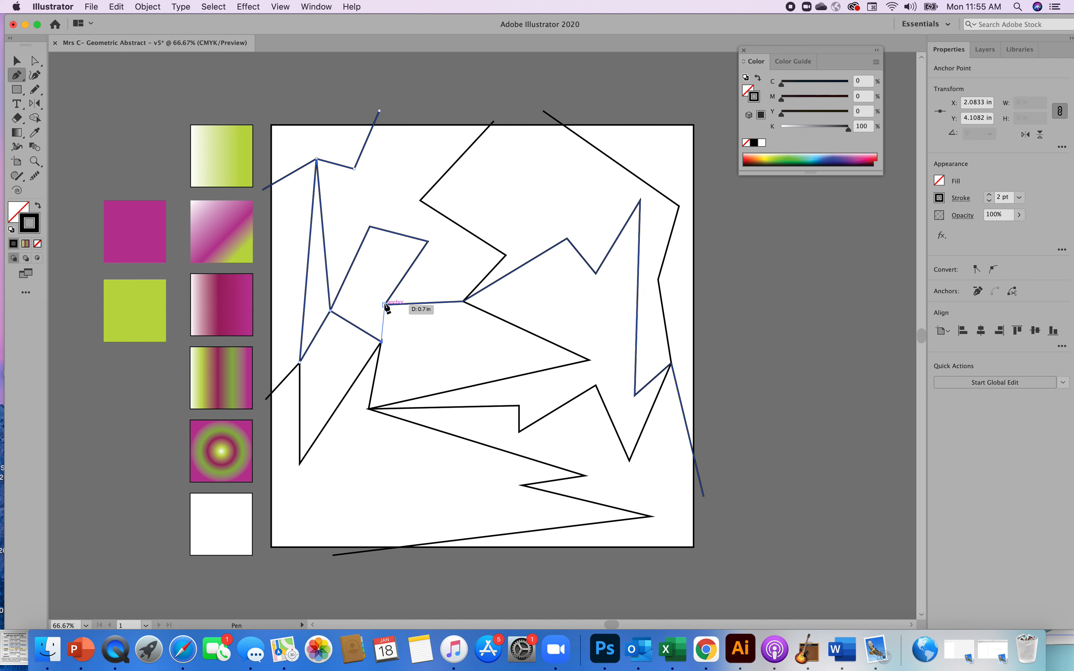
click(384, 305)
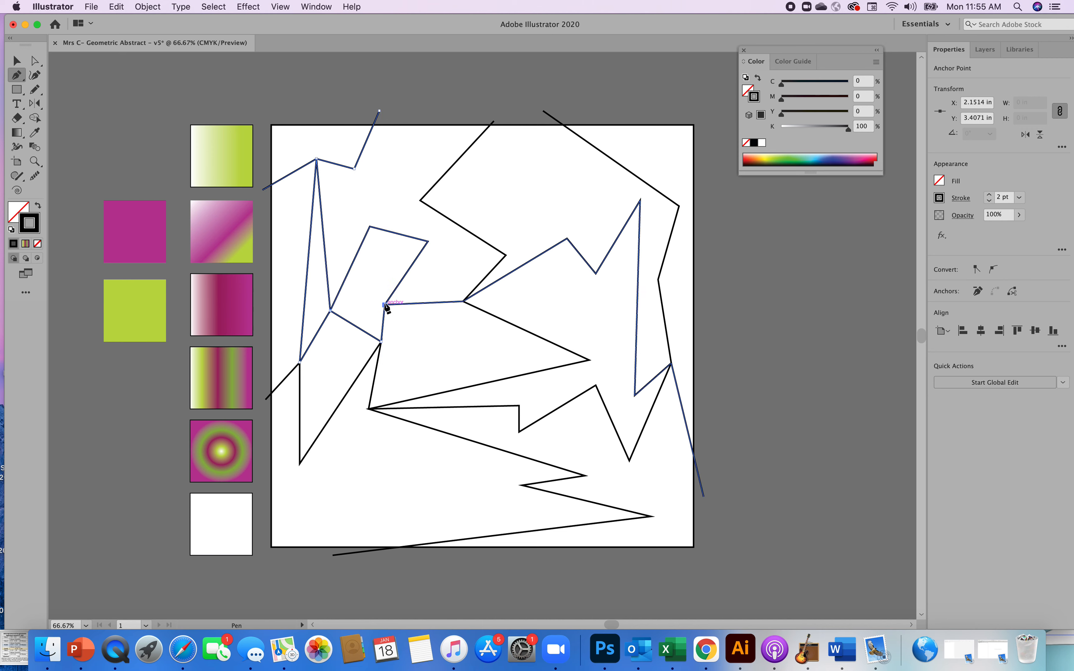
click(370, 227)
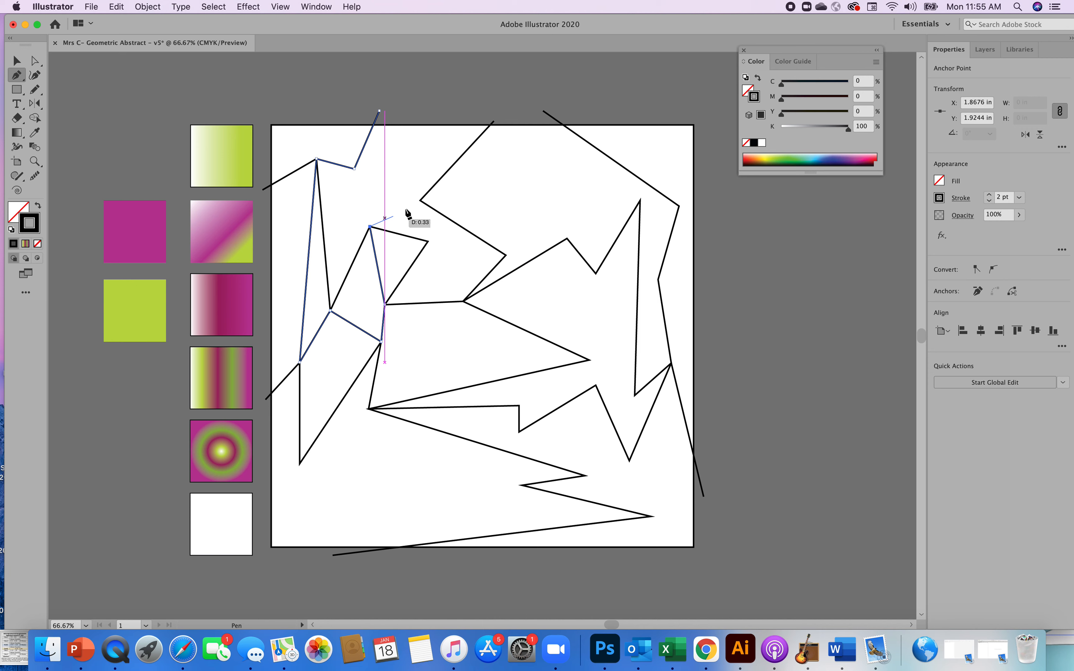
click(420, 201)
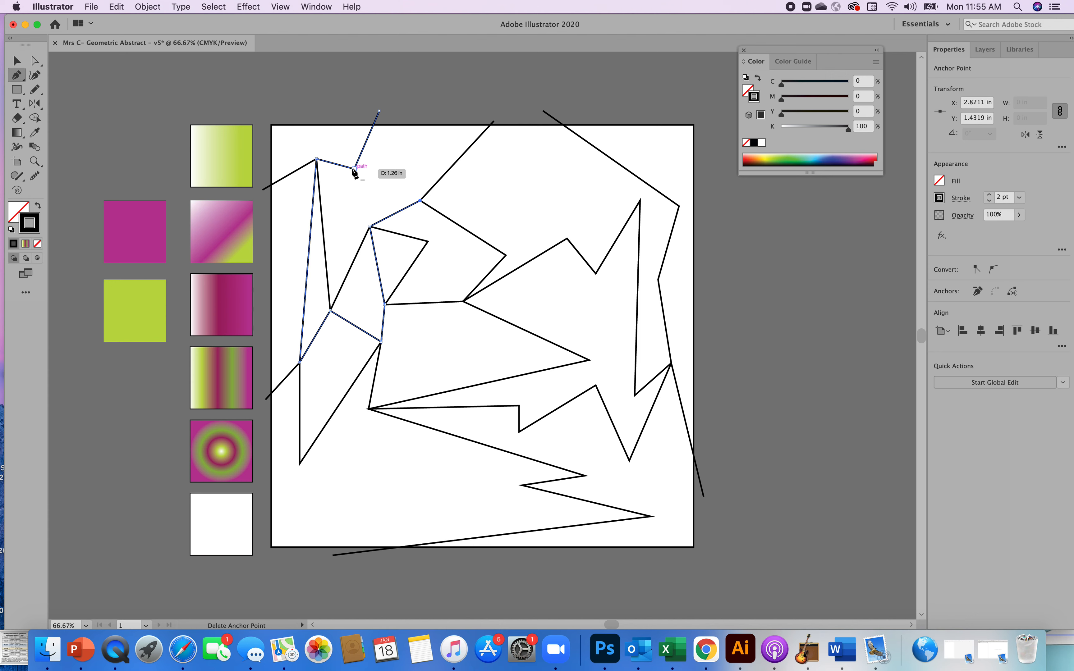
click(420, 202)
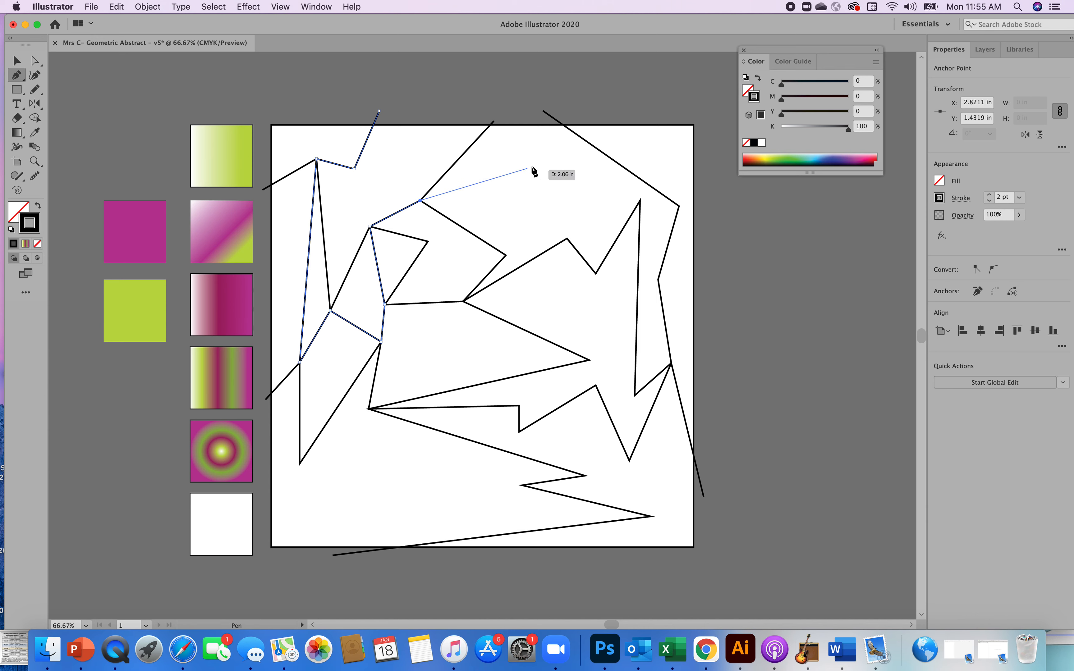
click(567, 238)
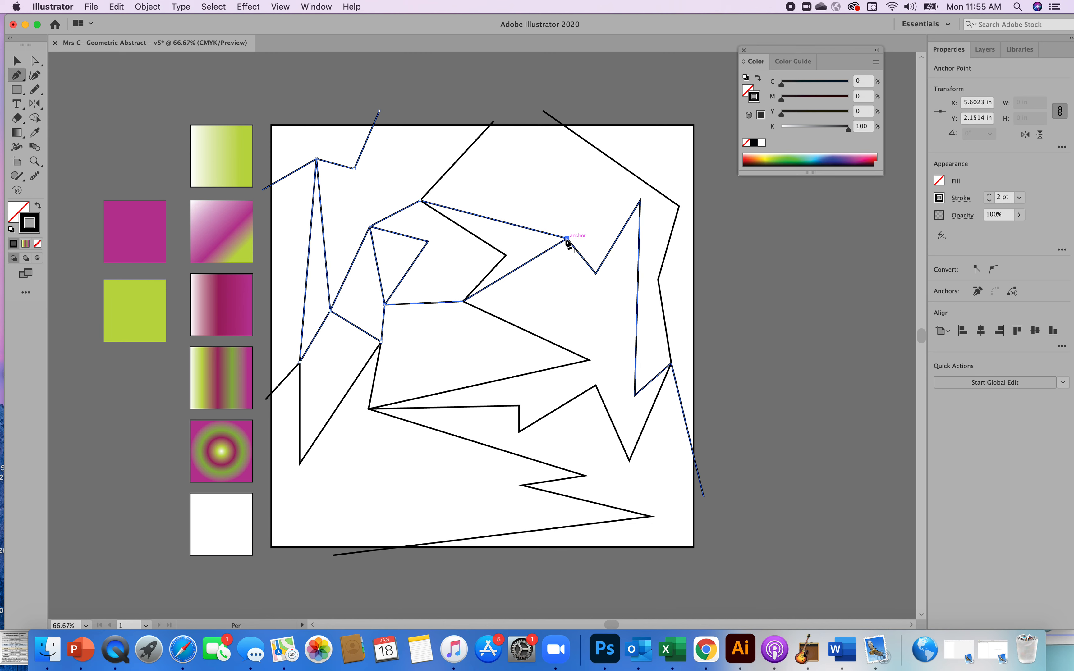
click(639, 201)
click(640, 202)
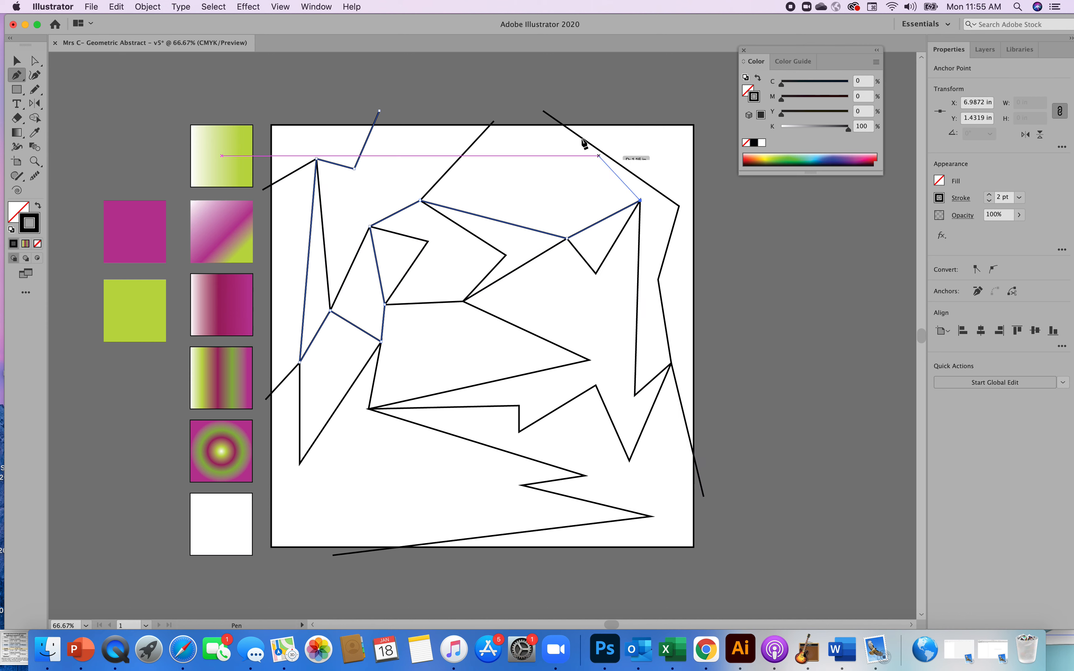
click(543, 110)
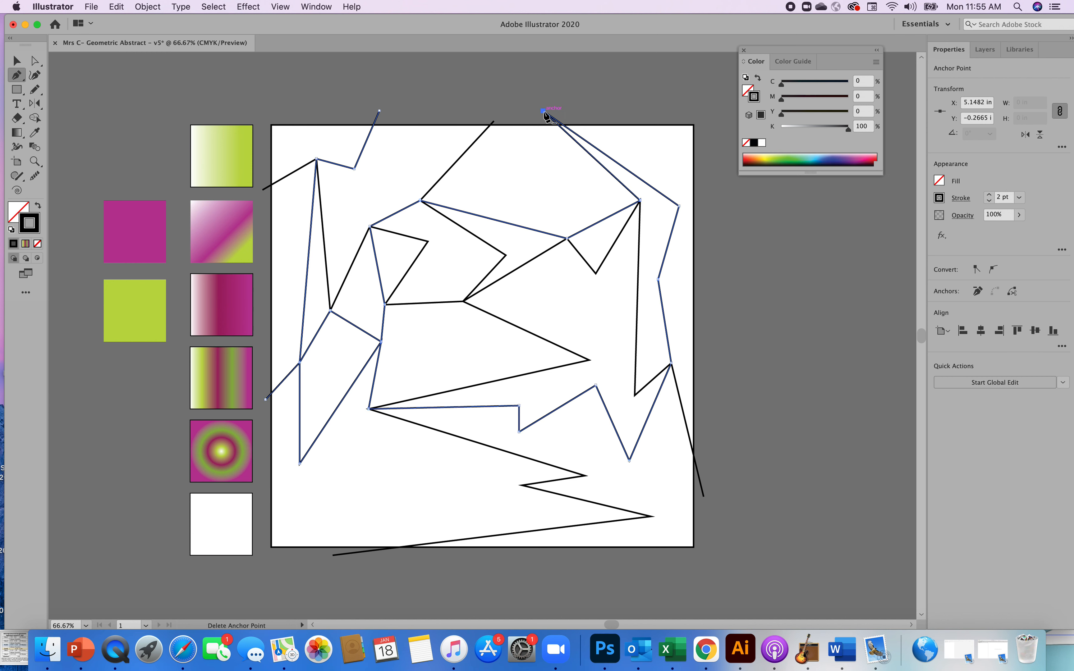
key(v)
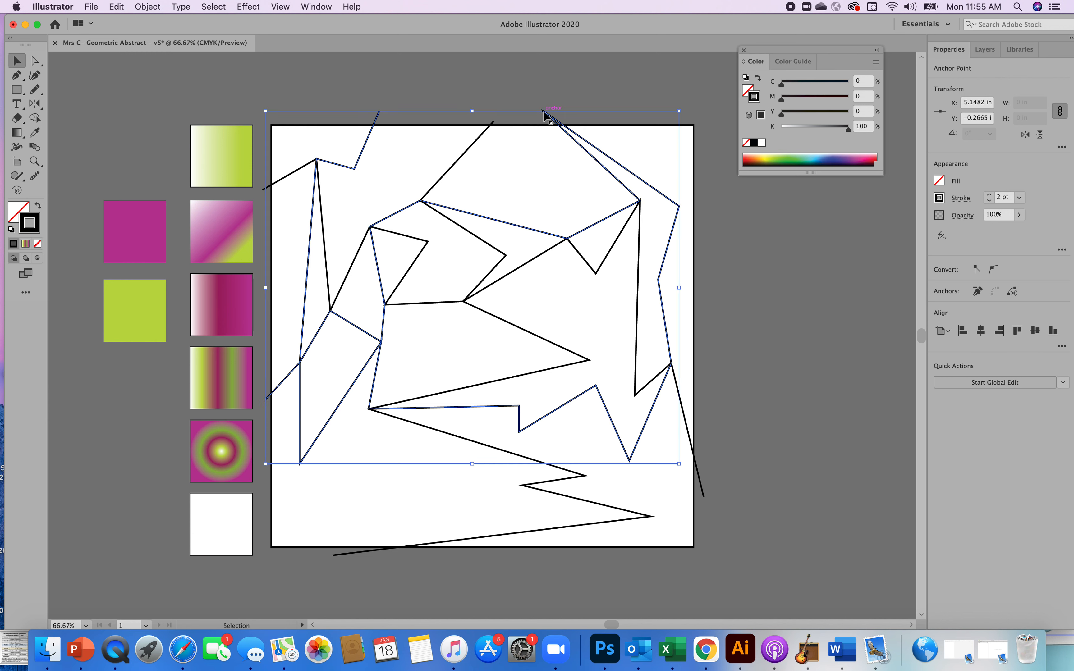
click(542, 84)
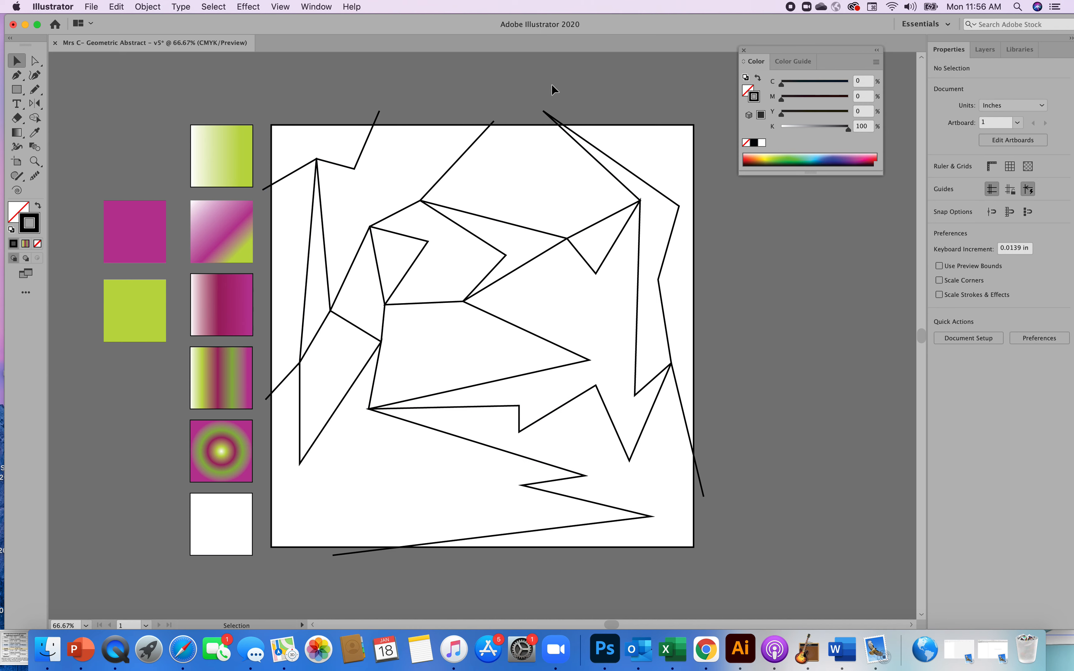
key(p)
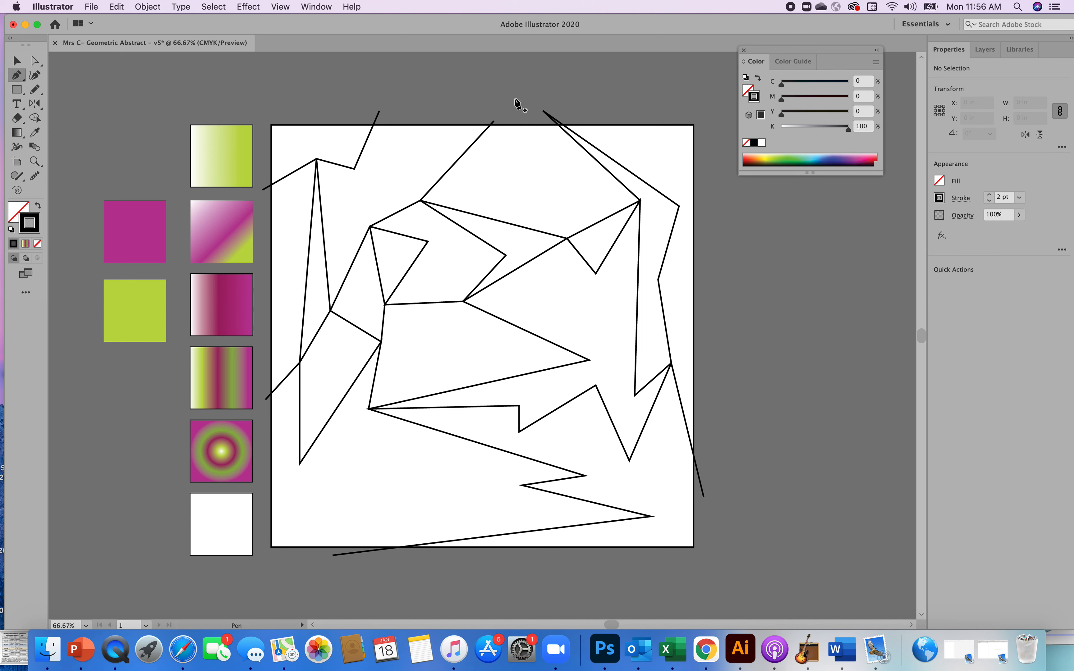
click(379, 111)
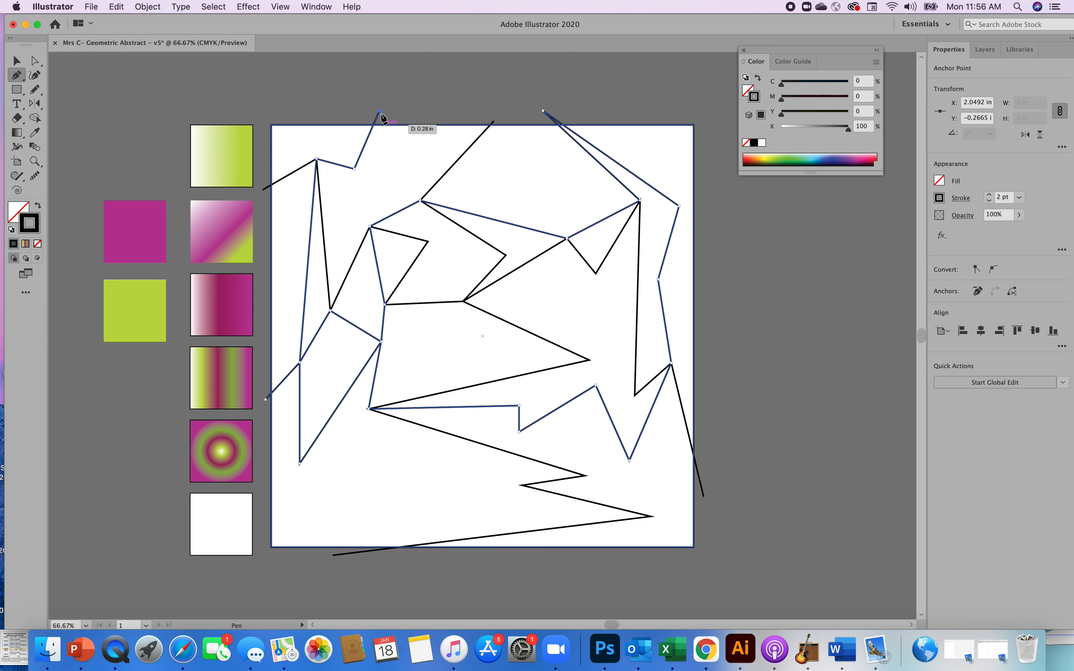
click(420, 202)
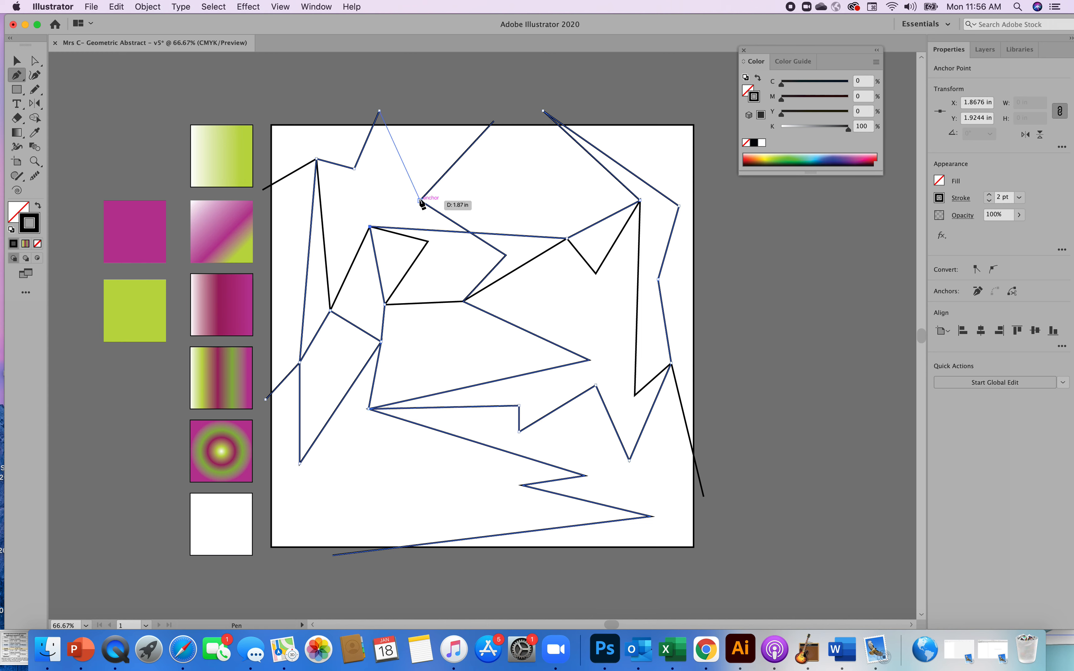
key(super+z)
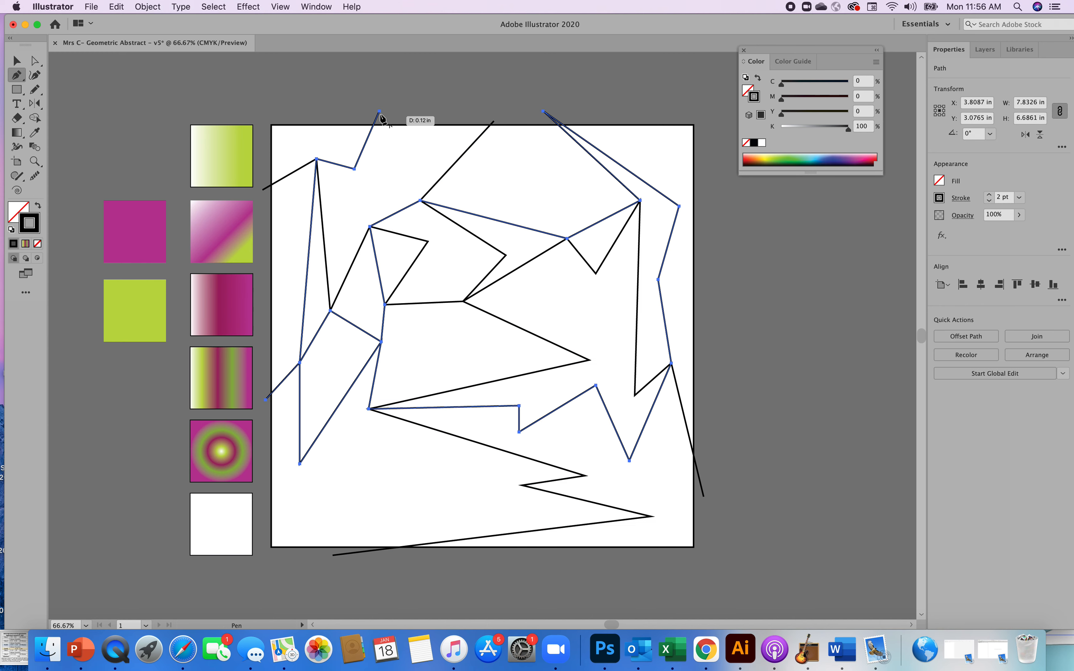
click(494, 122)
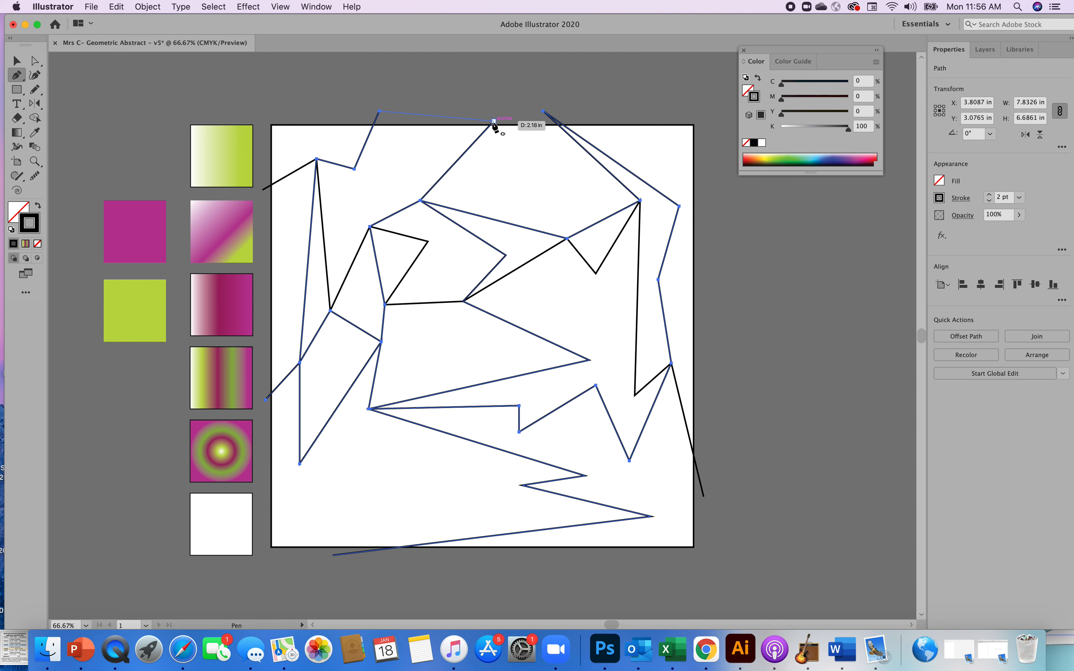
click(494, 122)
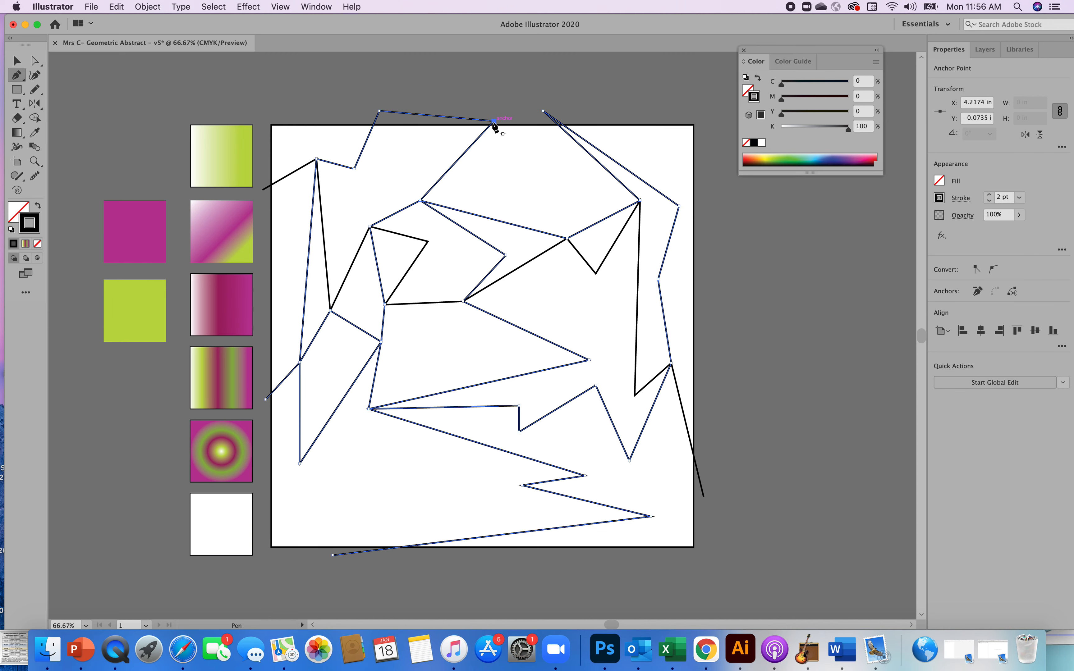
key(super+z)
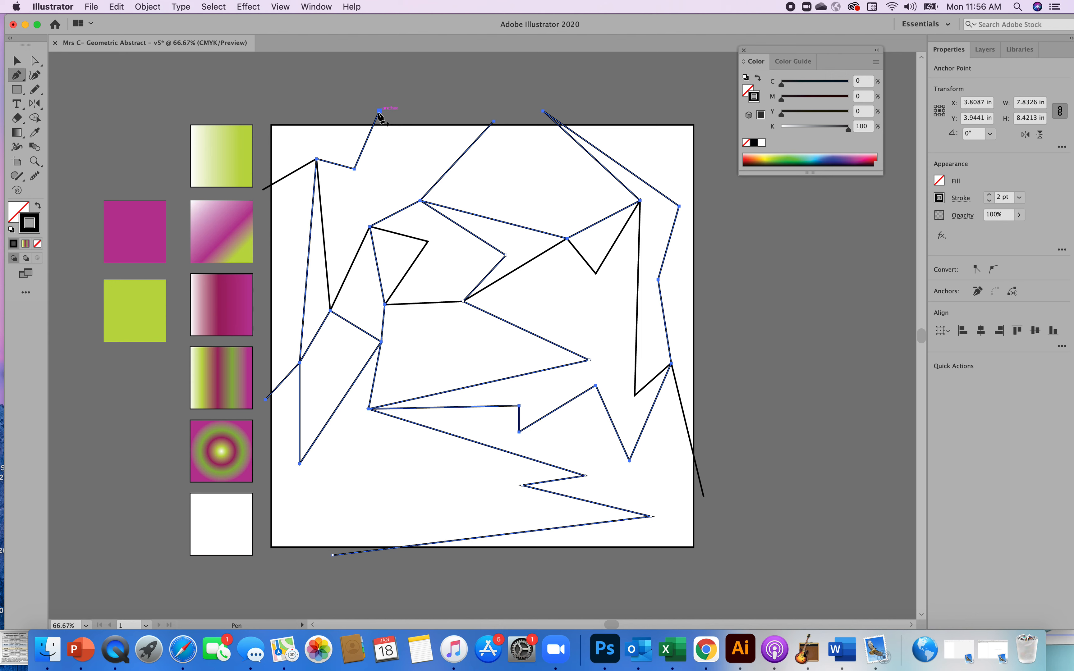
key(v)
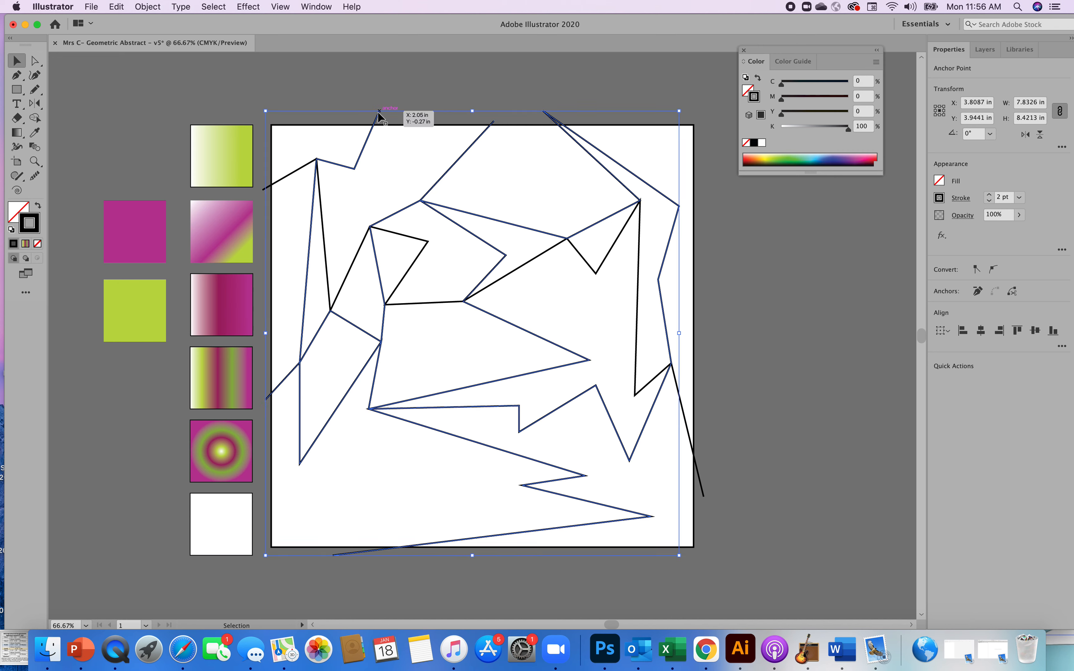
click(427, 79)
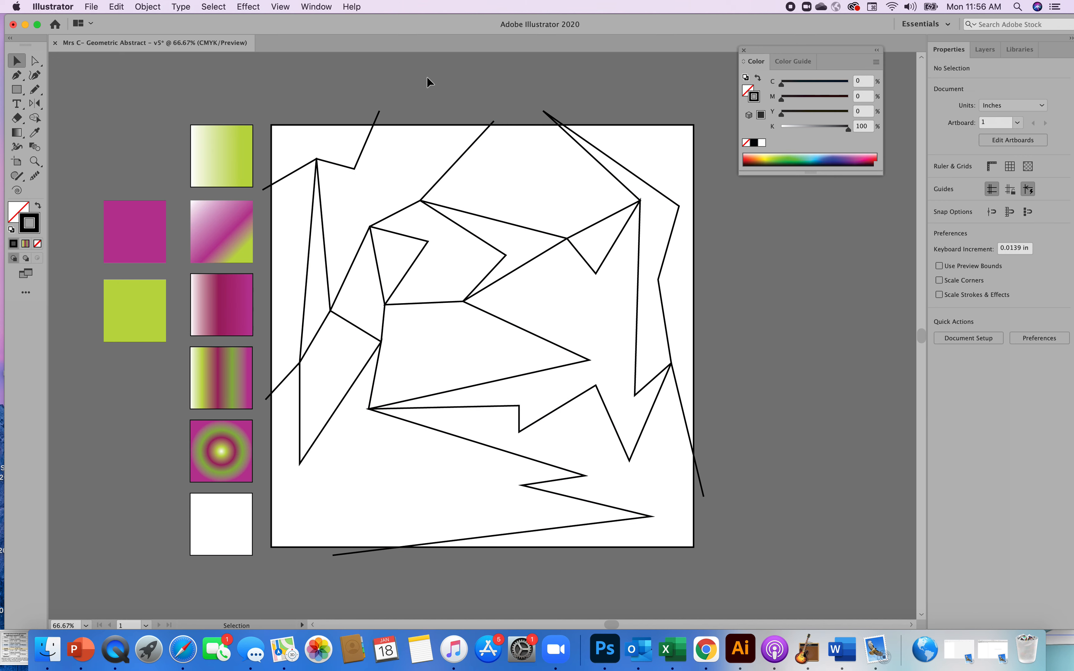
- Draw a six-point zigzag from above the artboard's top edge through four existing corners in its upper left area, ending at the artboard's upper left corner
key(p)
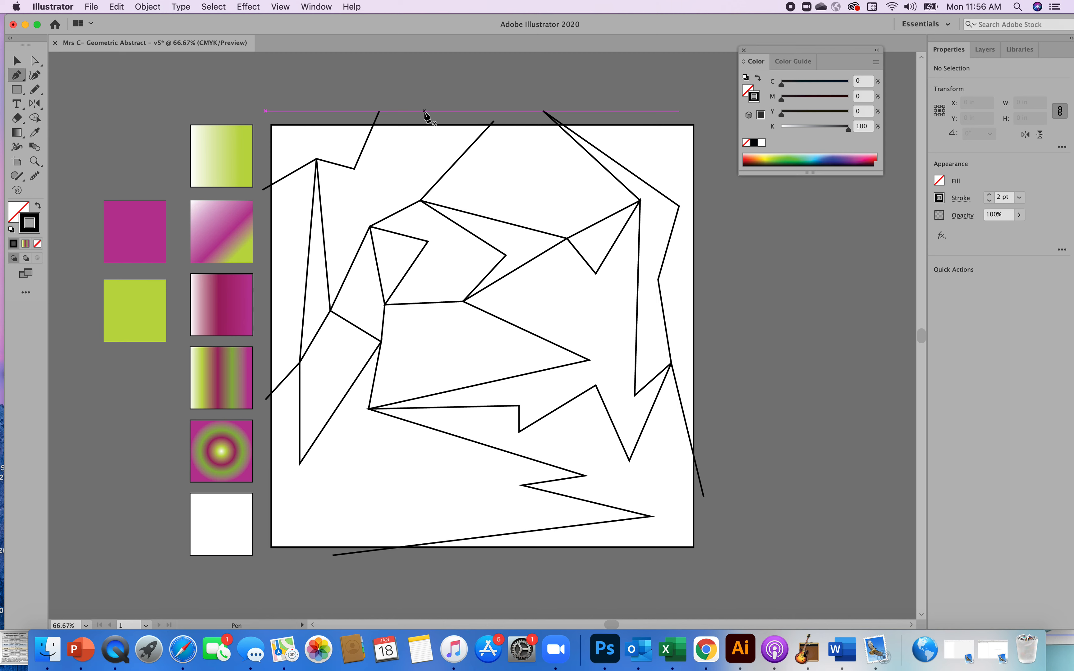
click(424, 110)
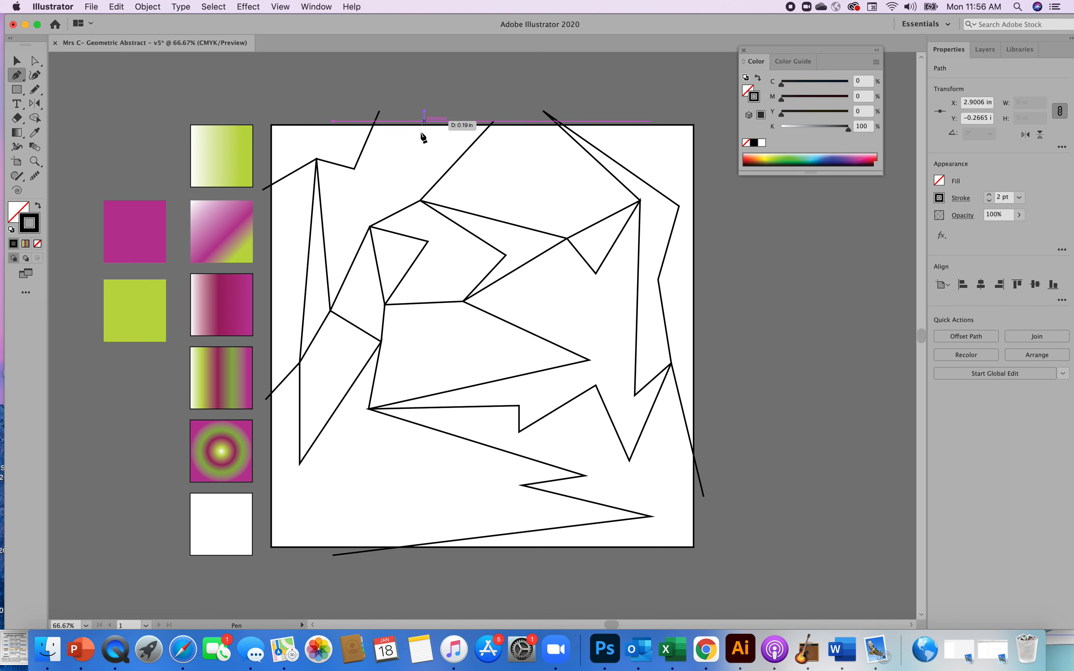
click(420, 201)
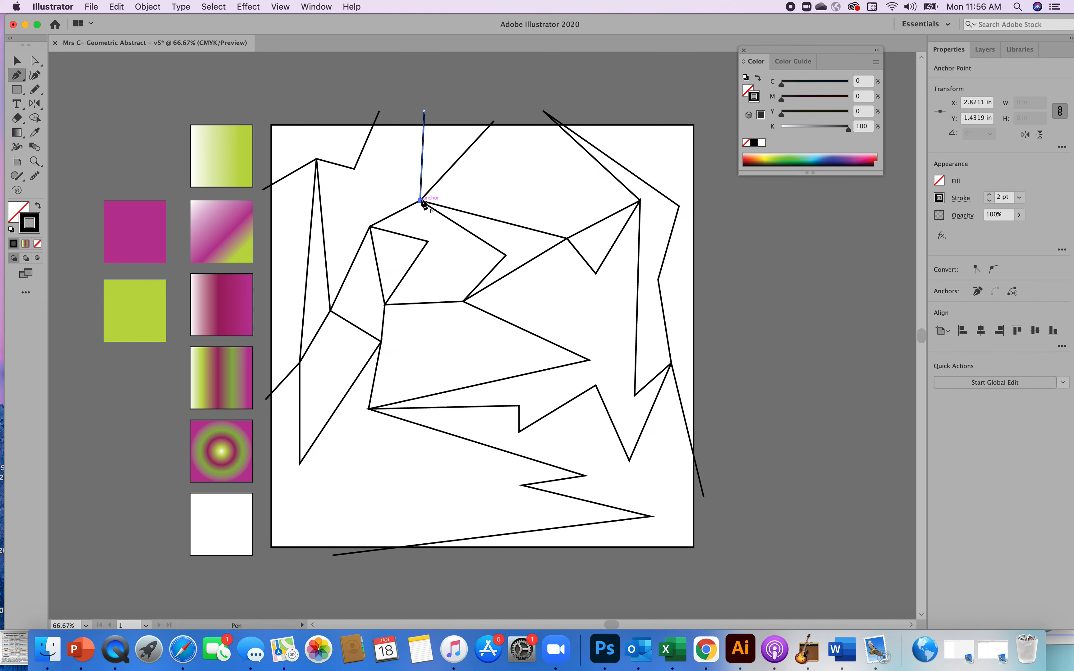
click(354, 169)
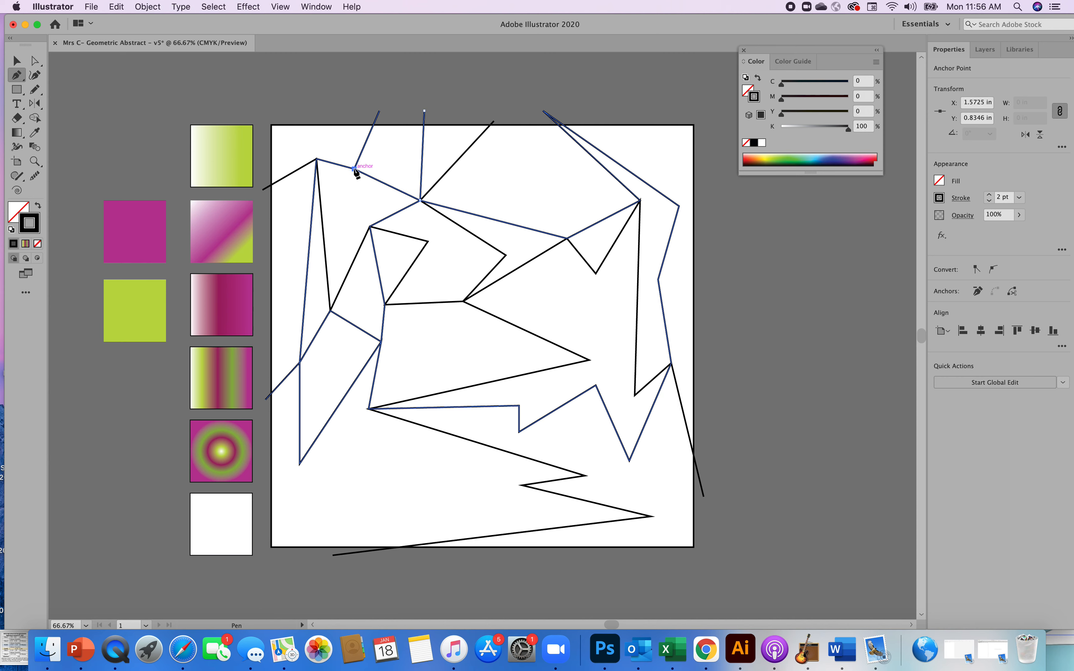
click(369, 226)
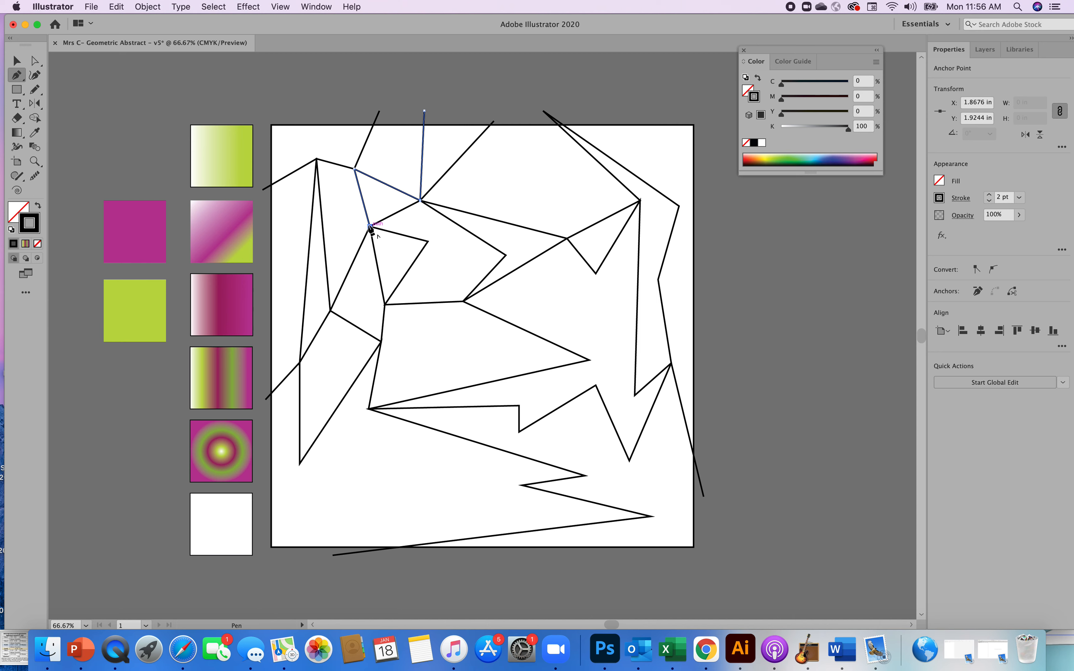
click(317, 159)
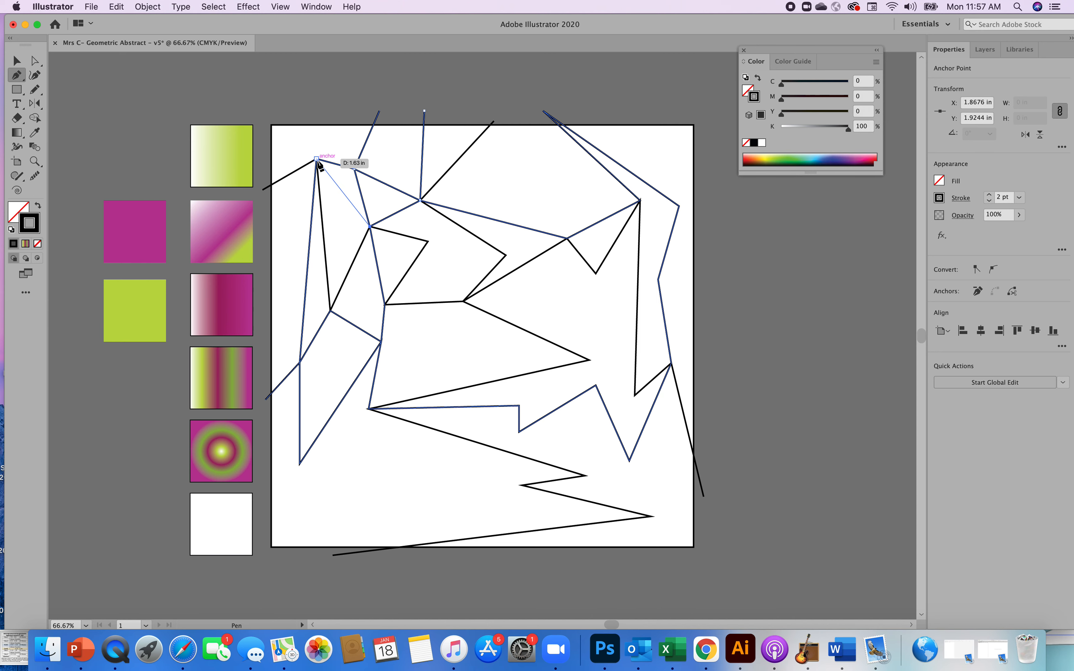
click(317, 159)
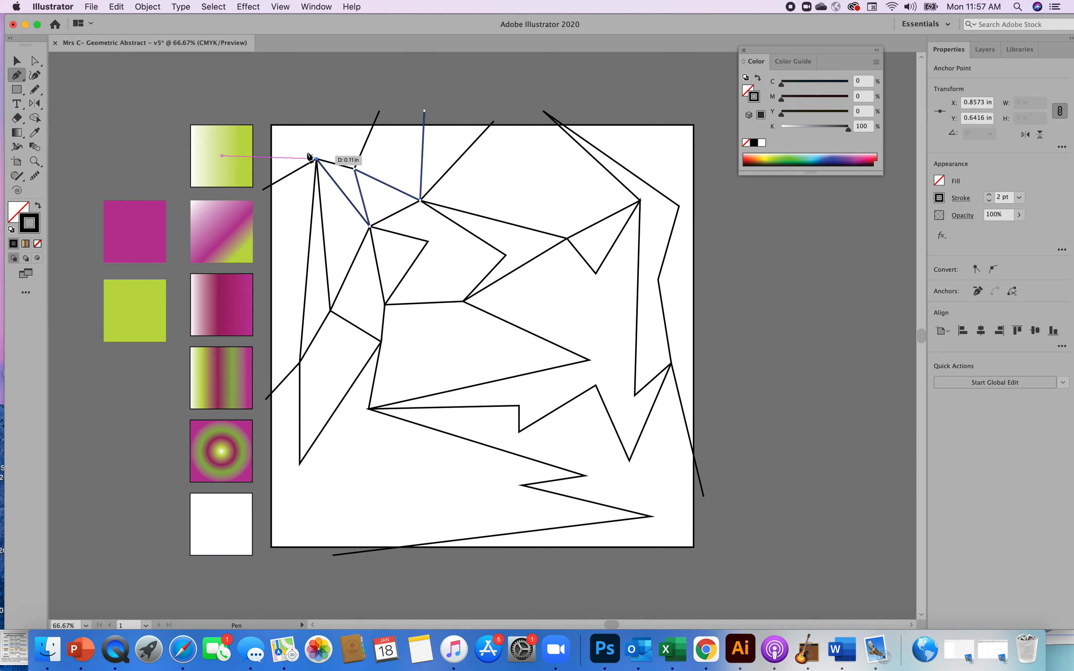
click(271, 125)
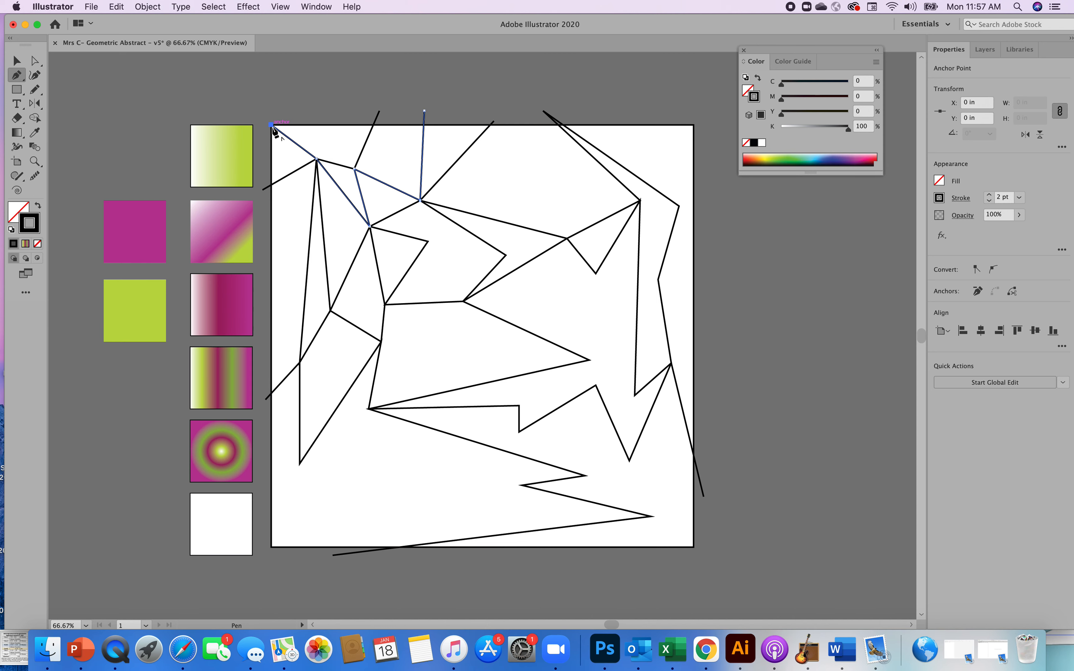
key(v)
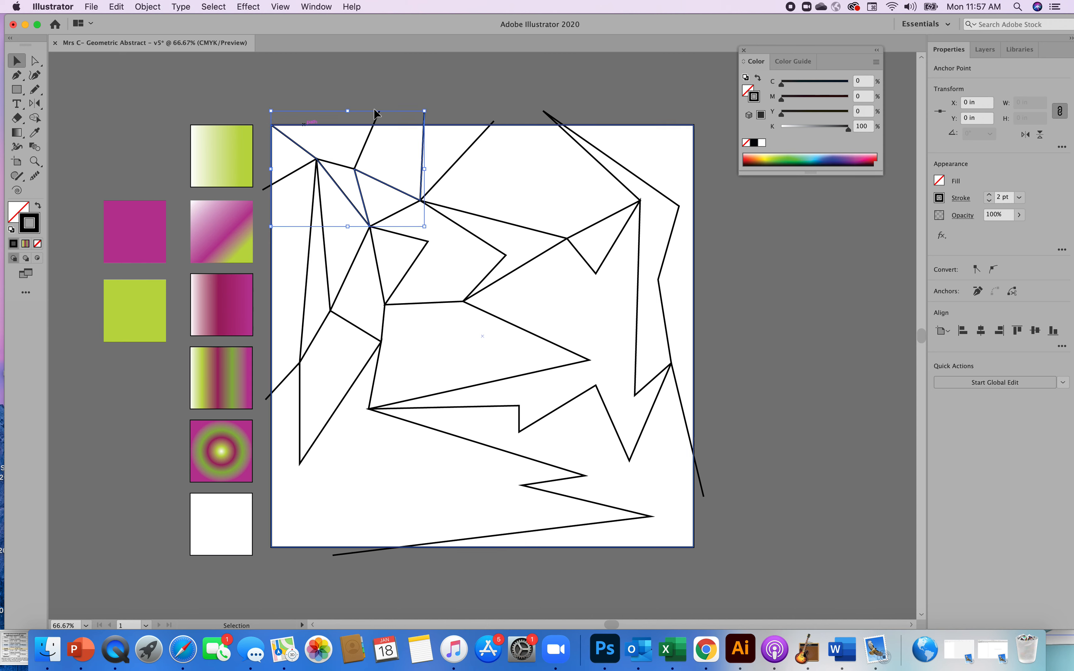
- Extend the zigzag's loose end above the artboard's top edge down to the upper right inner corner and up to the peak outside the top edge
click(427, 83)
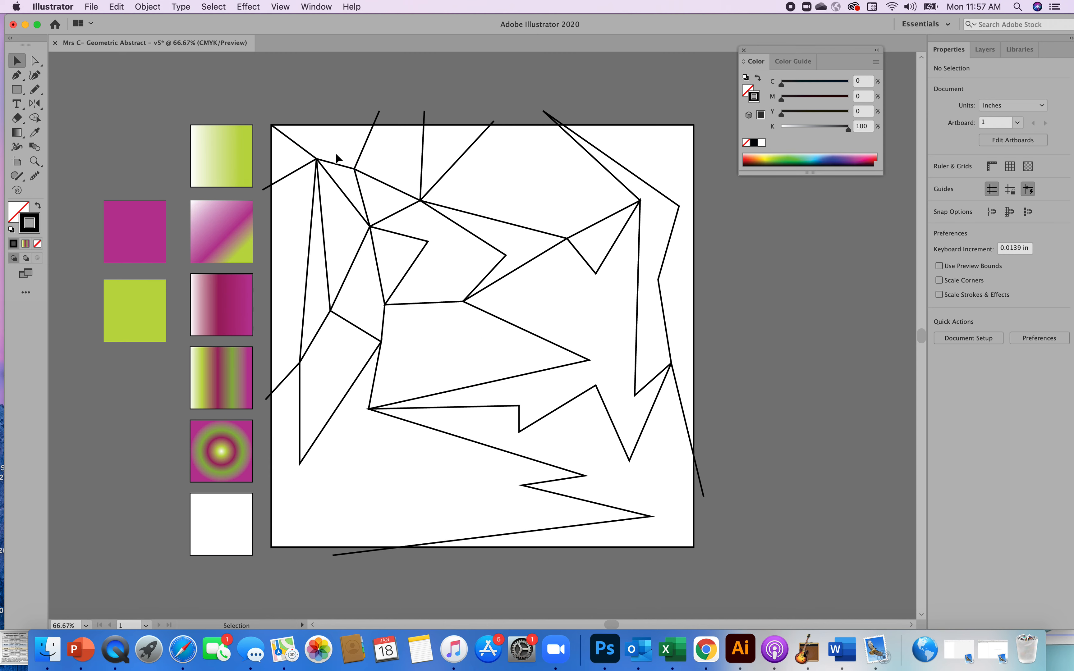
key(p)
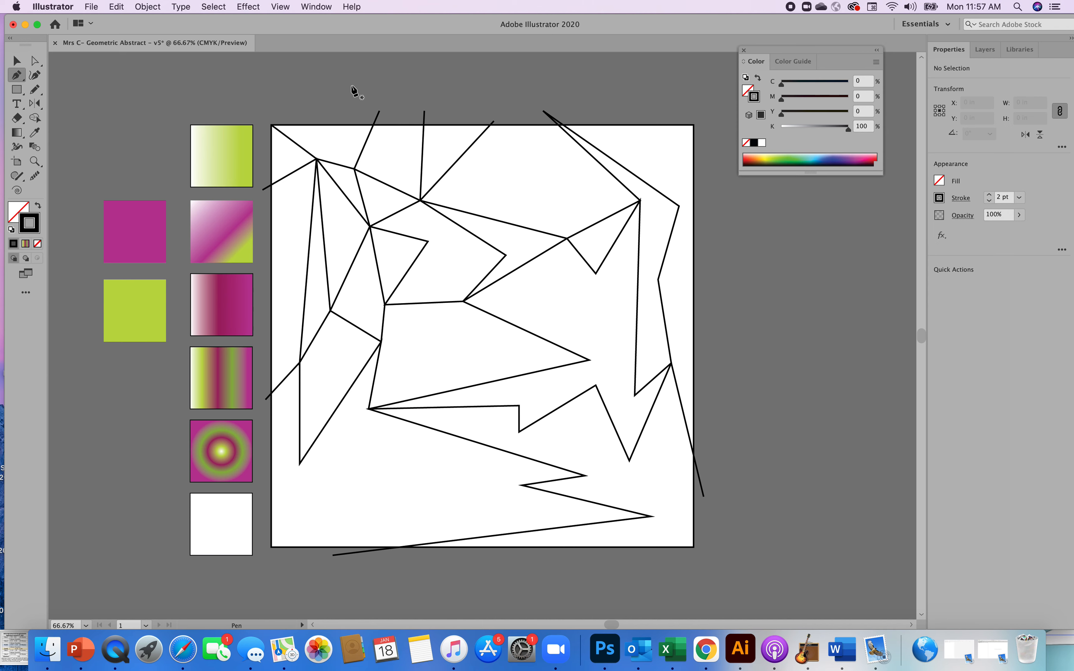
click(493, 122)
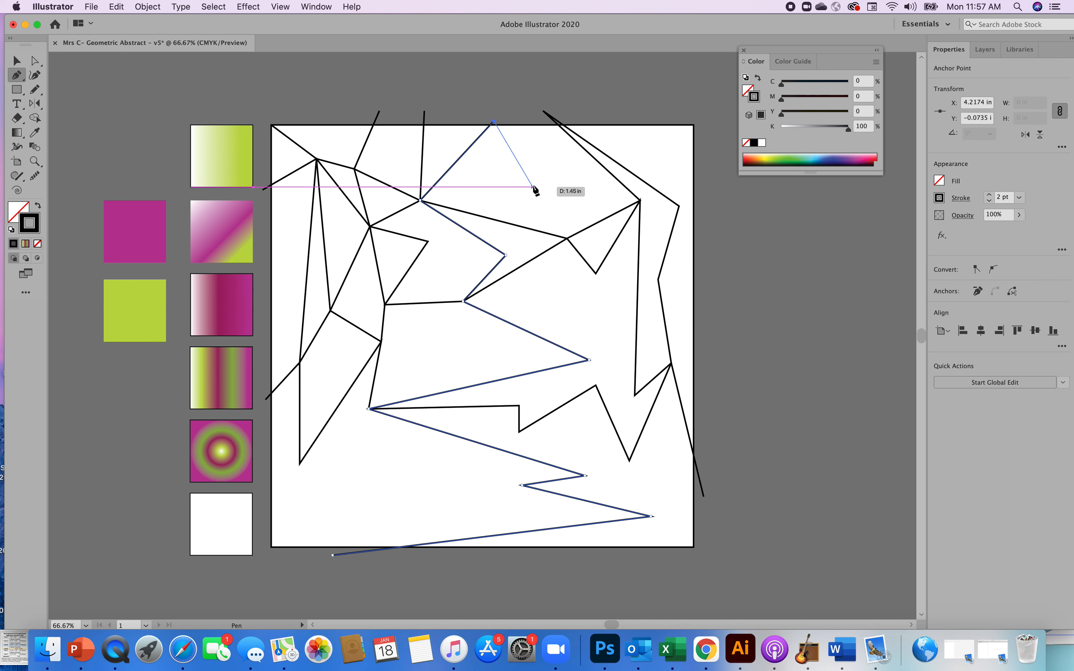
click(567, 239)
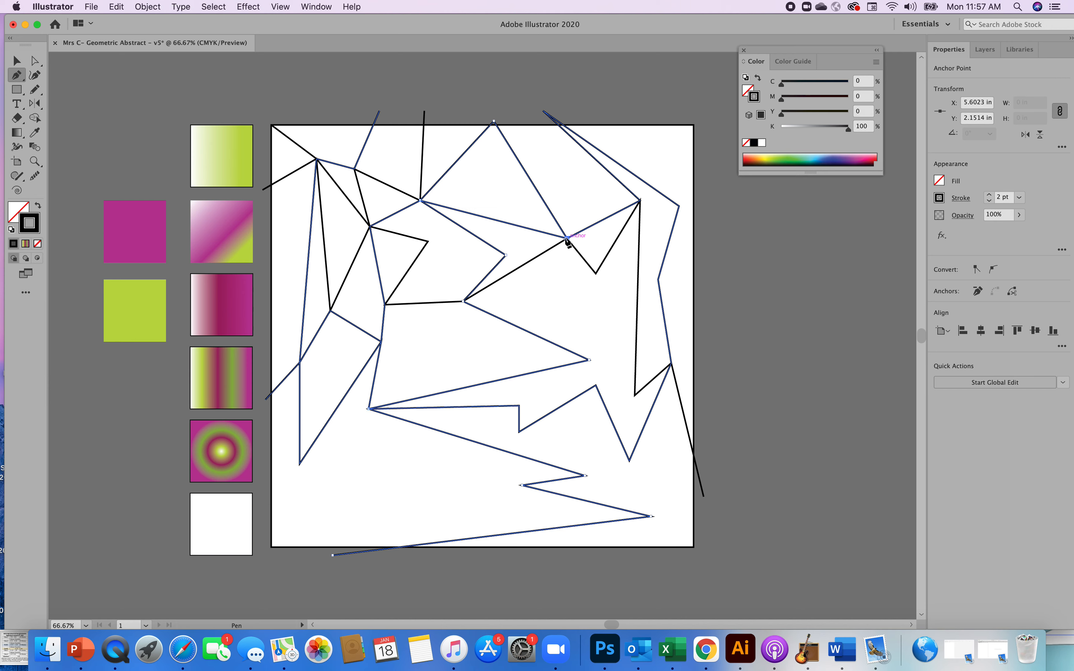
click(542, 110)
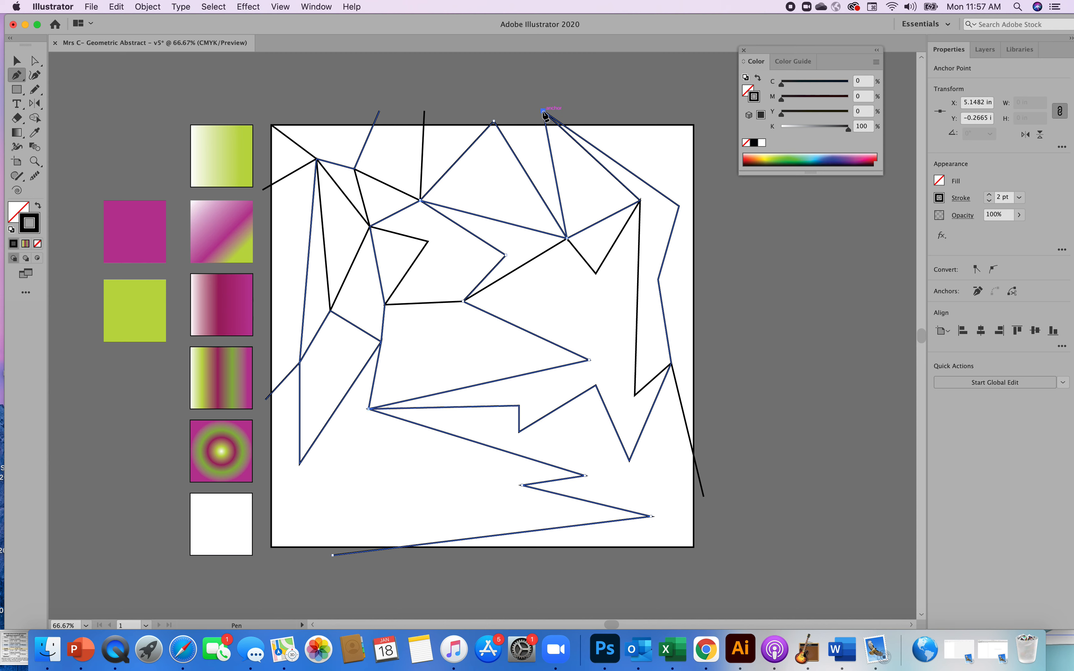
click(543, 111)
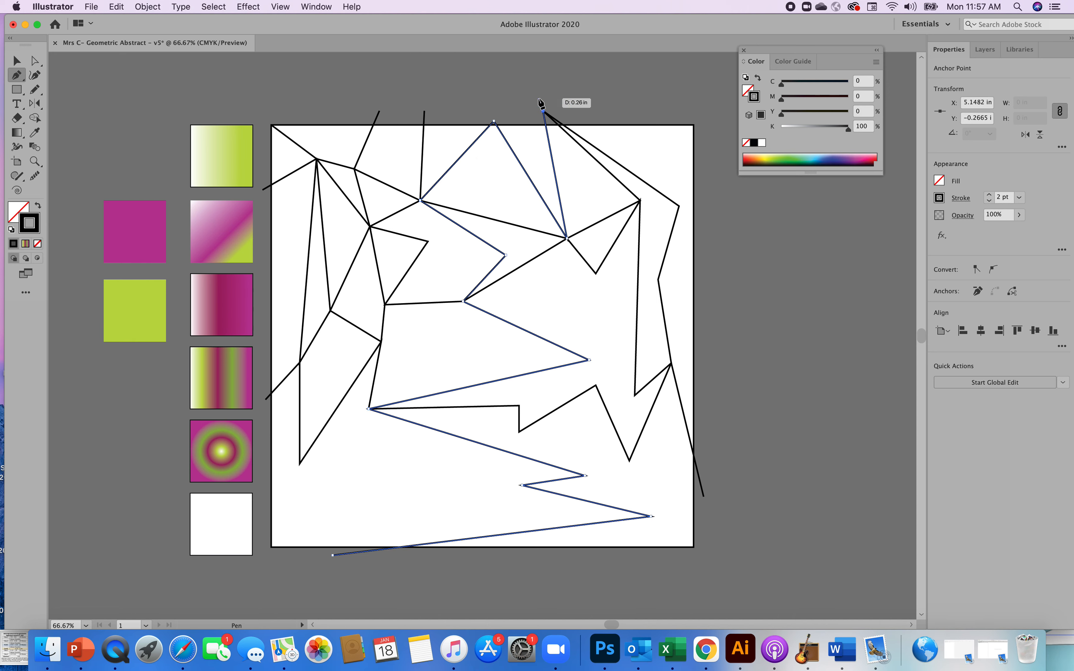
key(v)
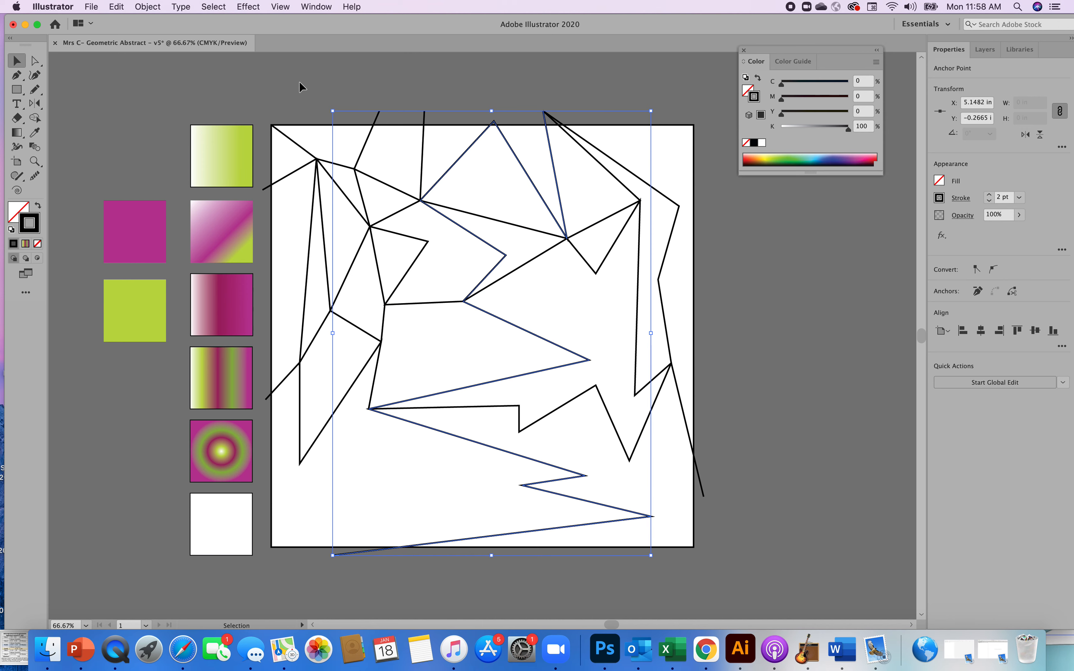
- Draw a 12-point zigzag from above the artboard's upper right through existing corners, across to the lower left corner point, joining the line end below the bottom edge
key(p)
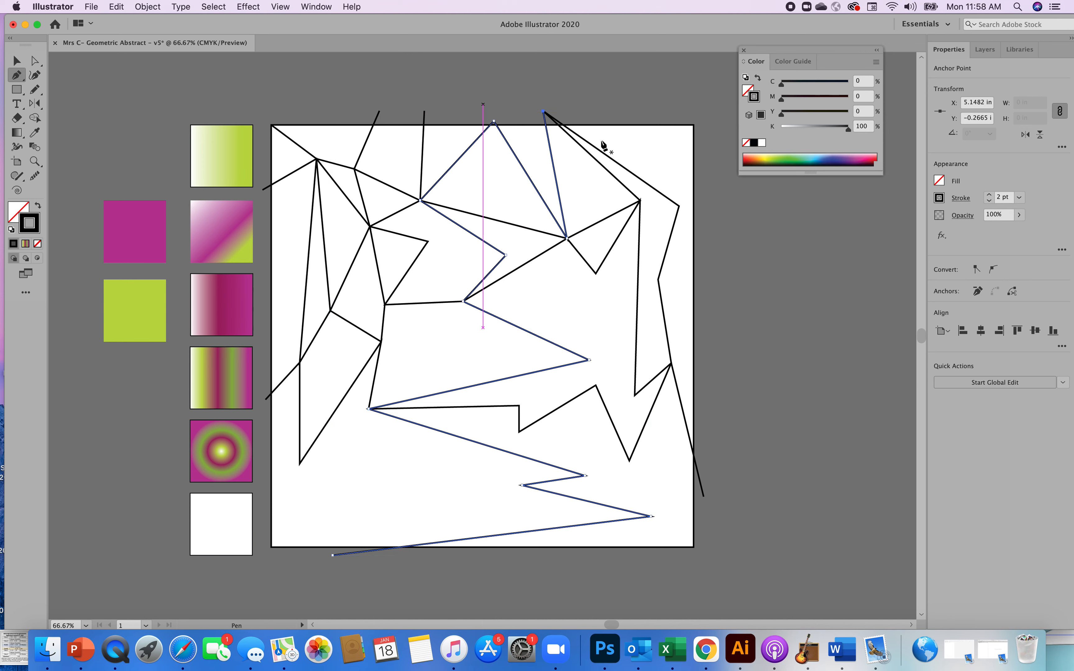
click(673, 111)
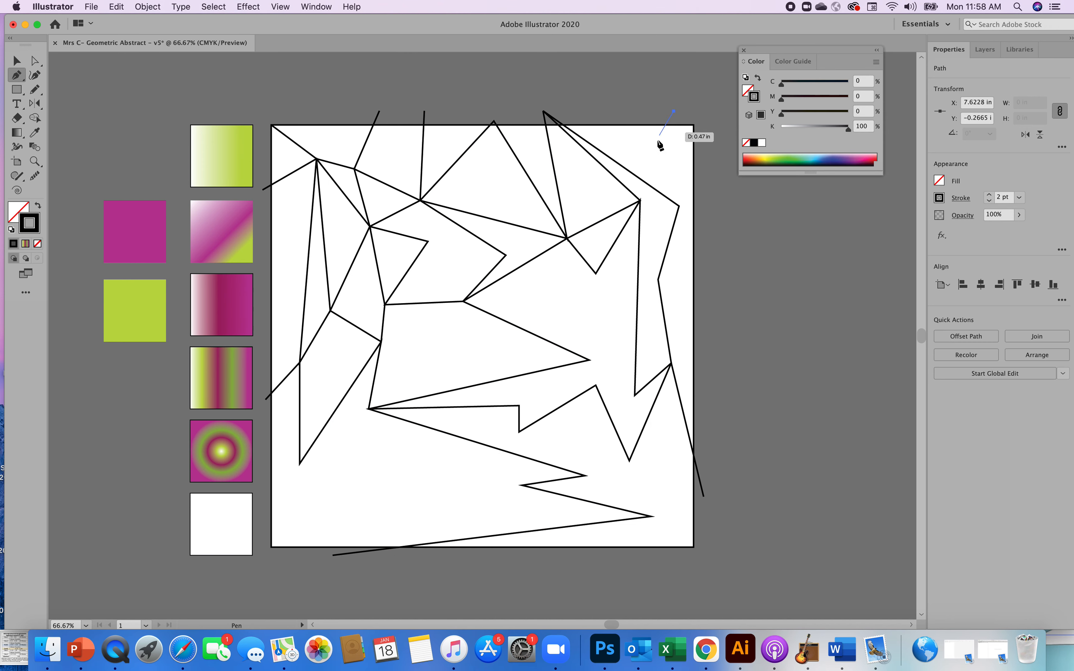
click(640, 202)
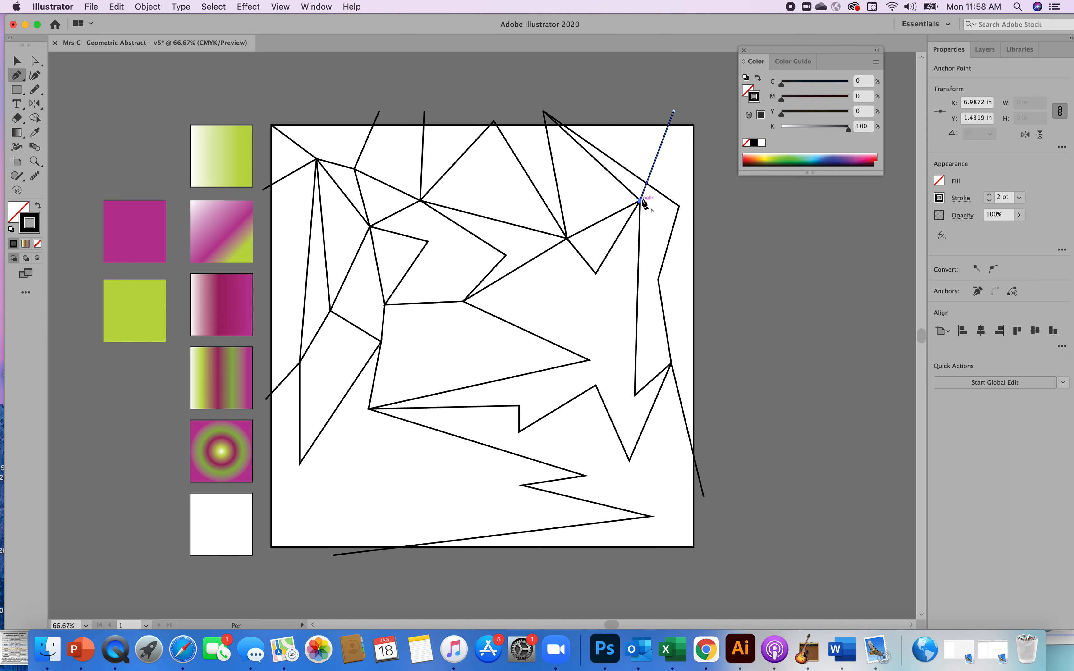
click(678, 207)
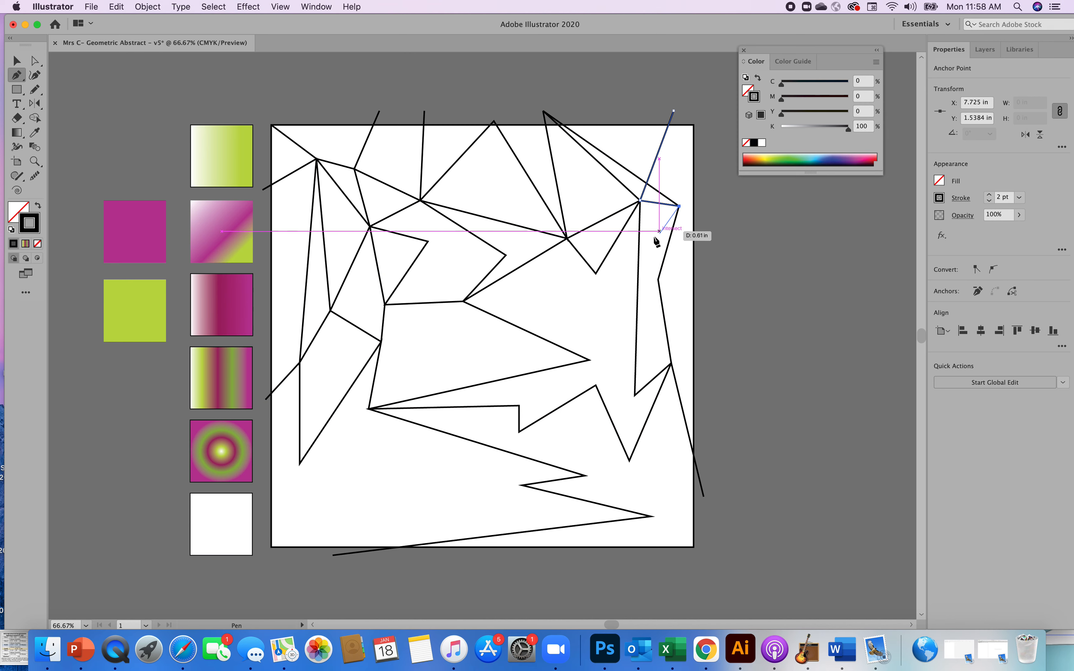
click(596, 273)
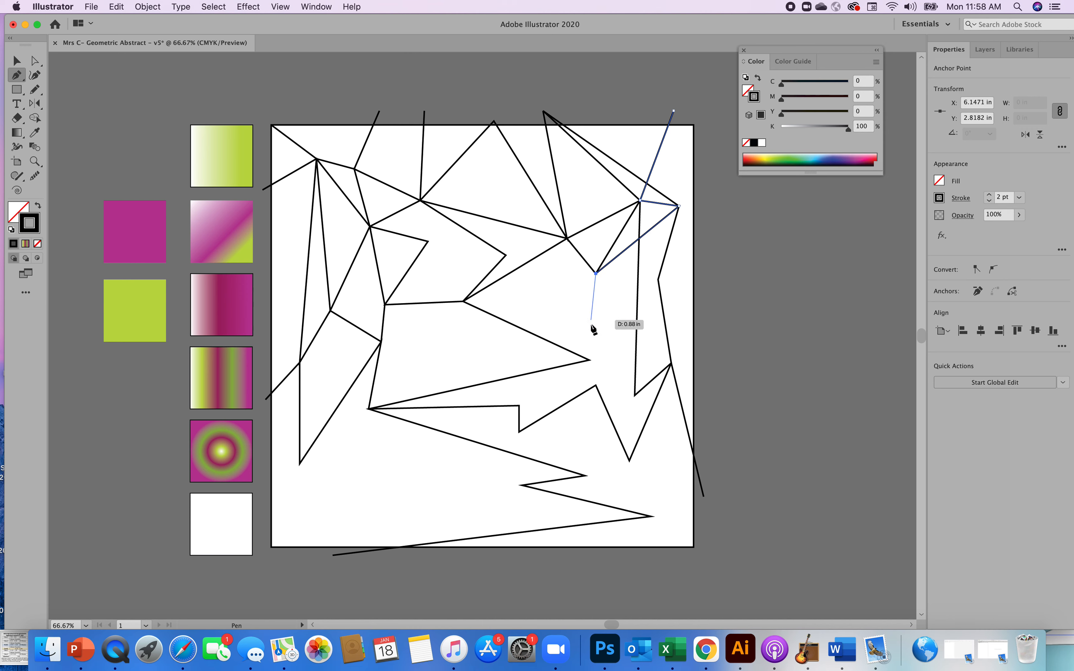
click(589, 360)
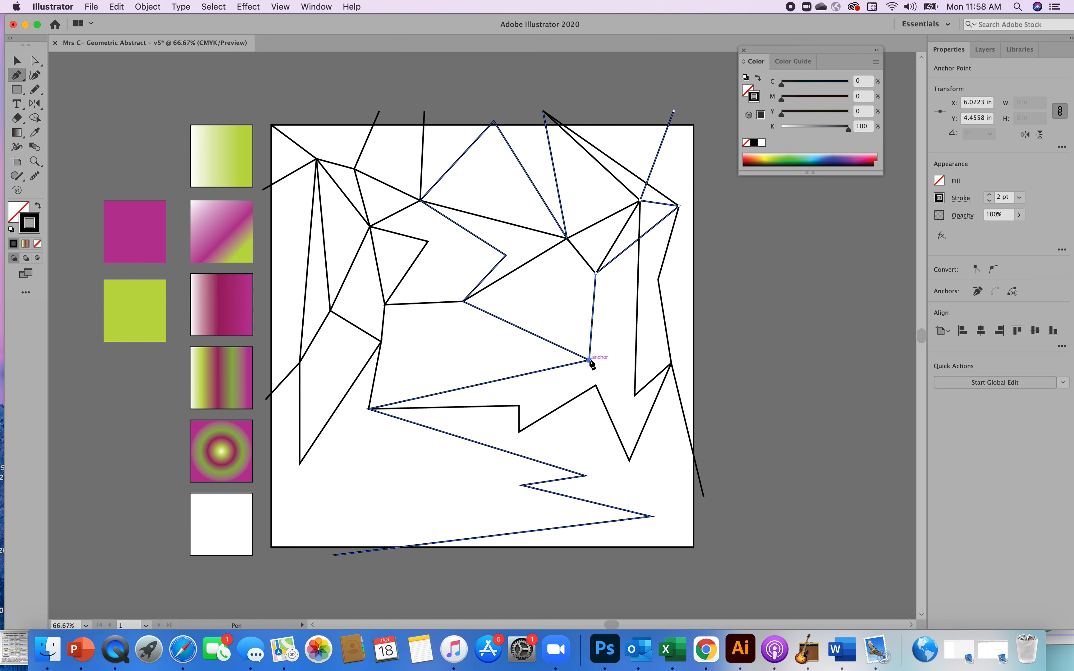
click(635, 394)
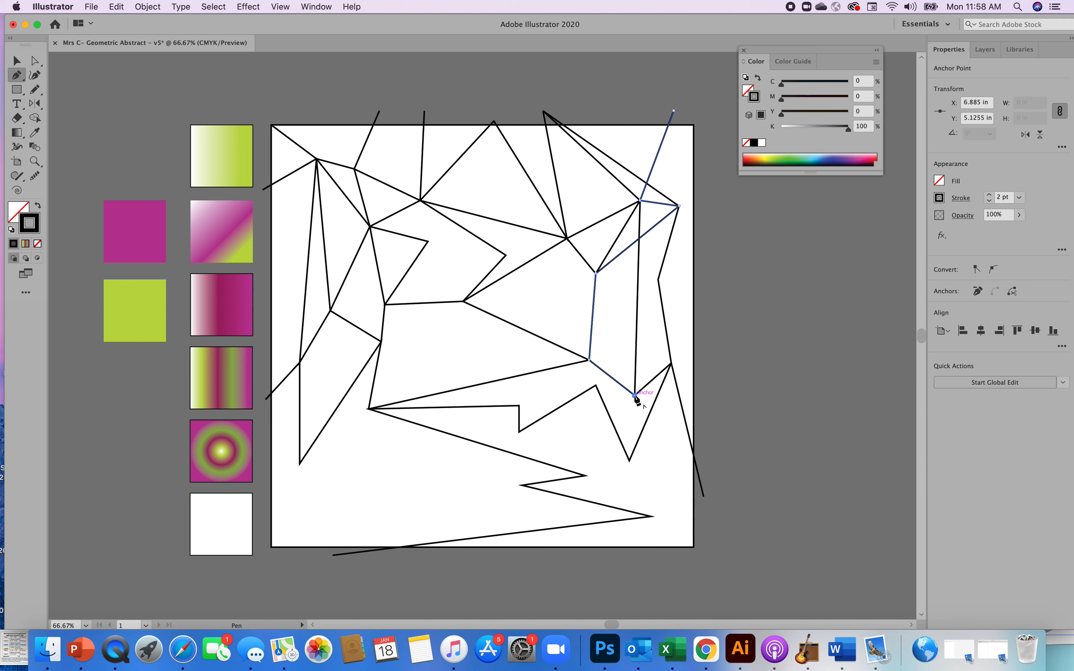
click(596, 386)
click(519, 406)
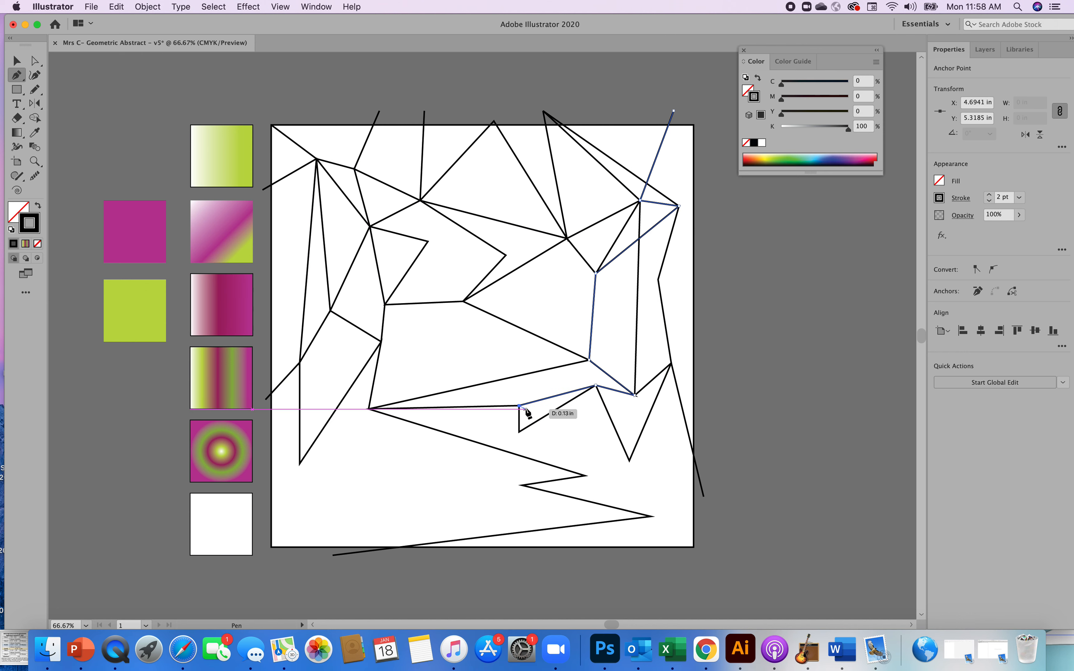
click(629, 460)
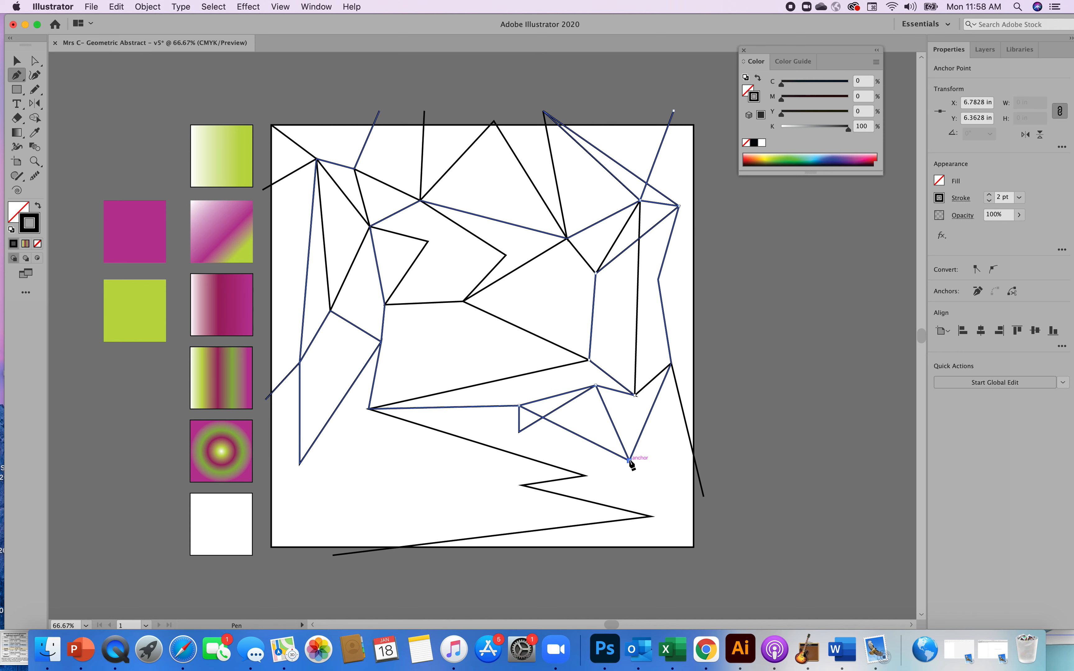
click(586, 475)
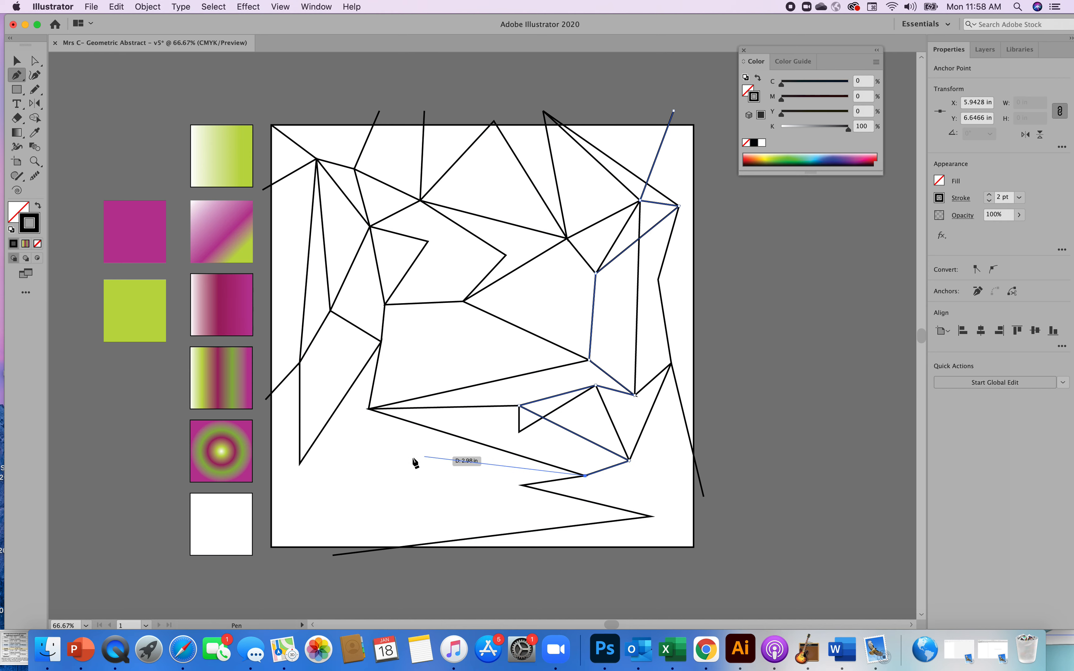
click(300, 466)
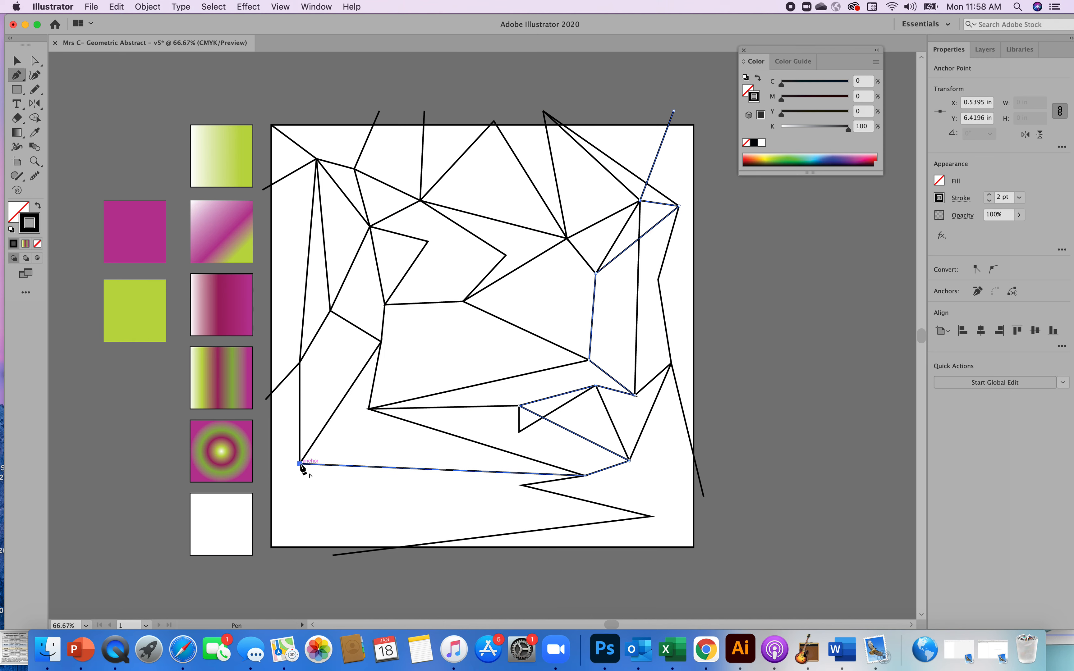
click(333, 555)
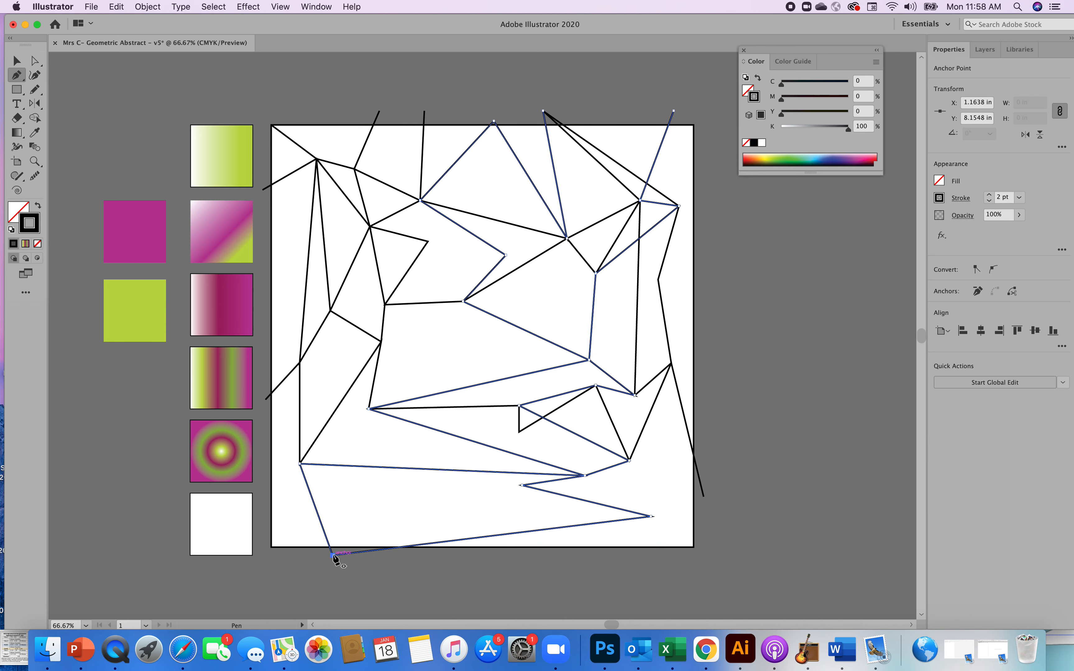
key(v)
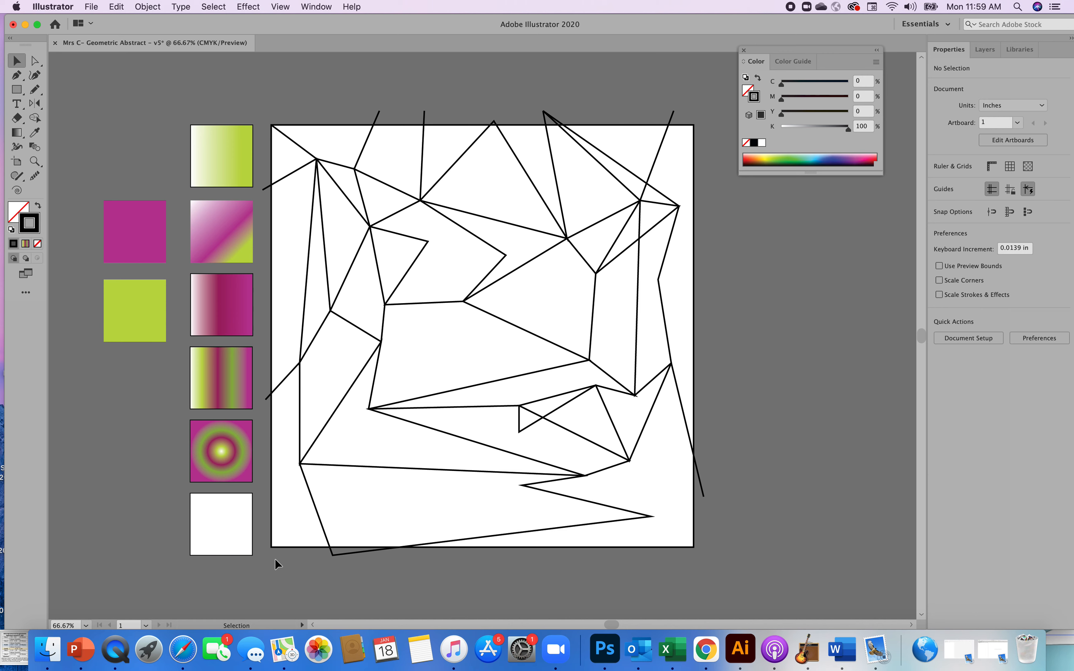
- Draw a seven-point zigzag from beyond the artboard's lower left edge through existing corners and the point below the bottom edge, ending at the right-centre corner
key(p)
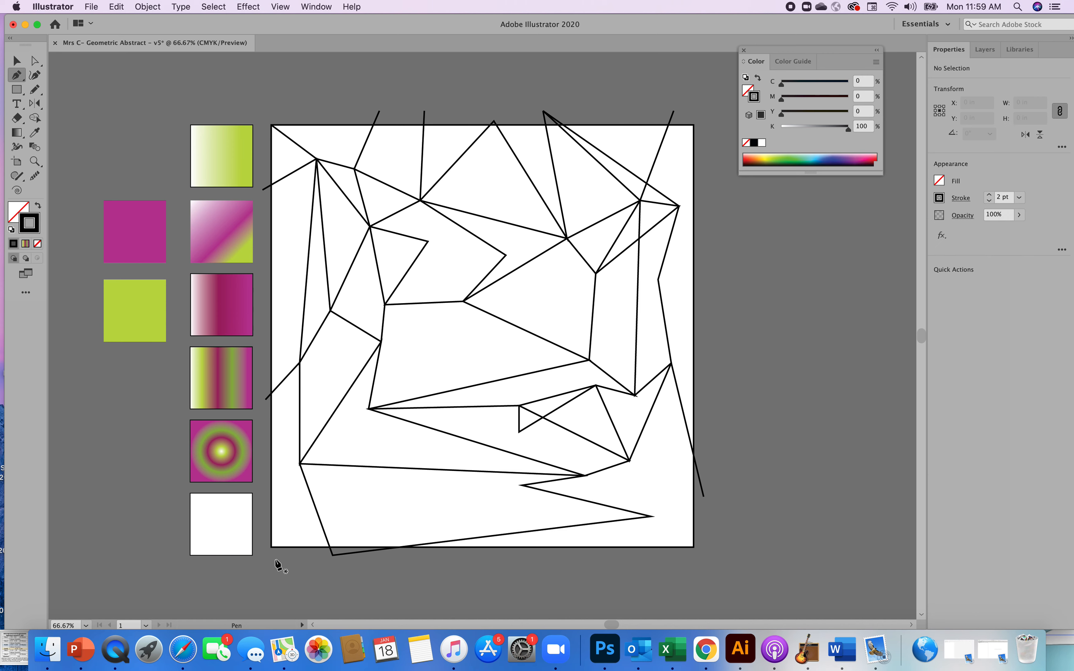
click(263, 524)
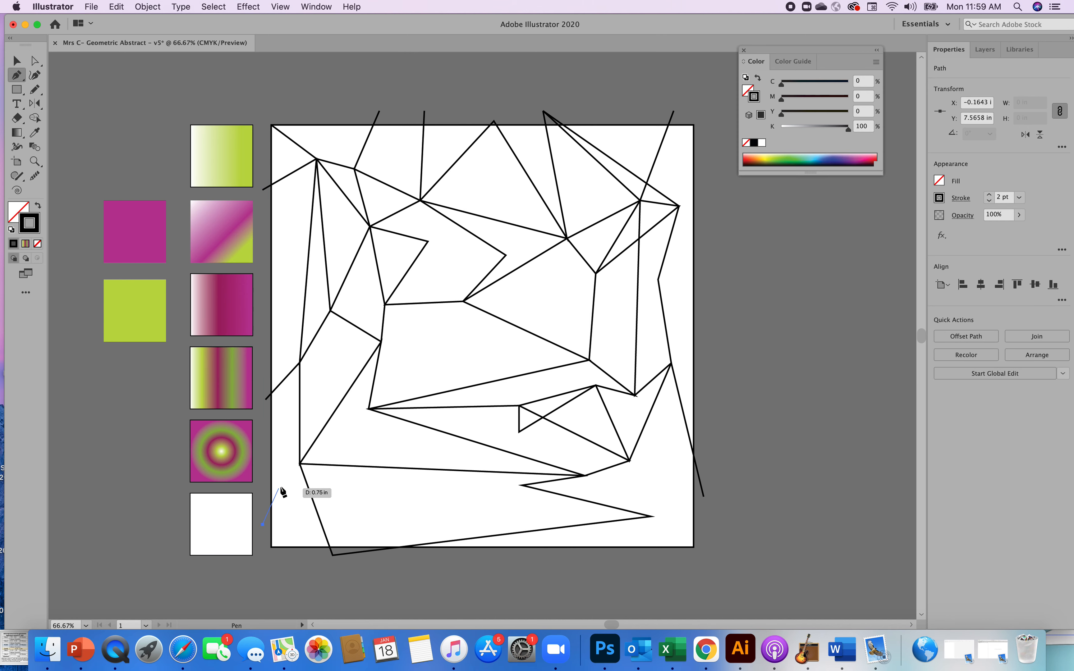
click(300, 465)
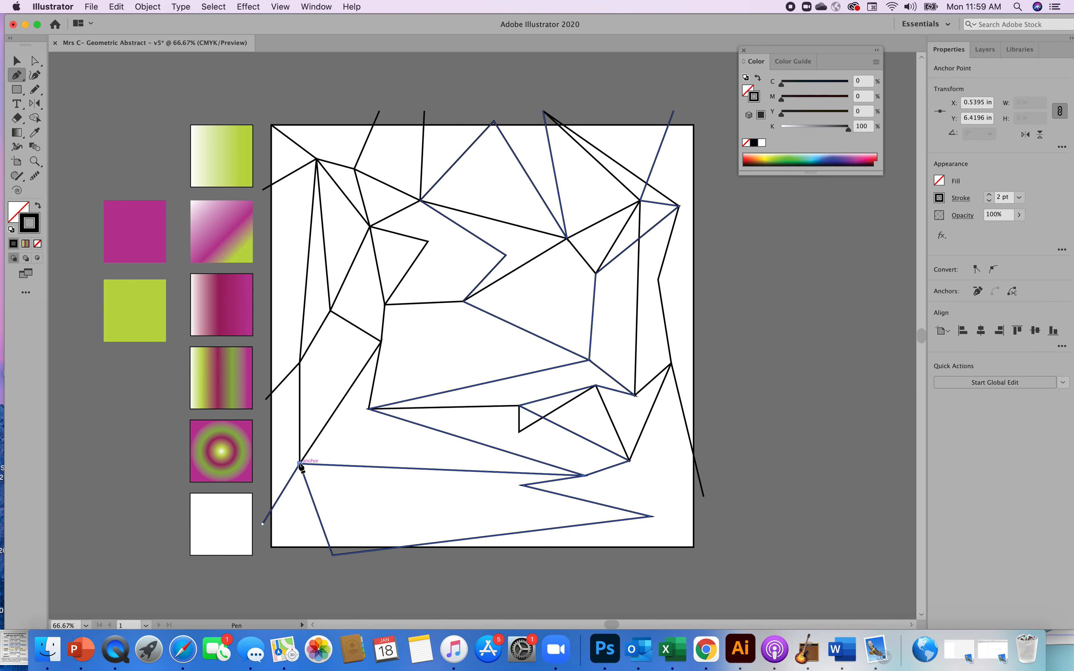
click(368, 408)
click(333, 555)
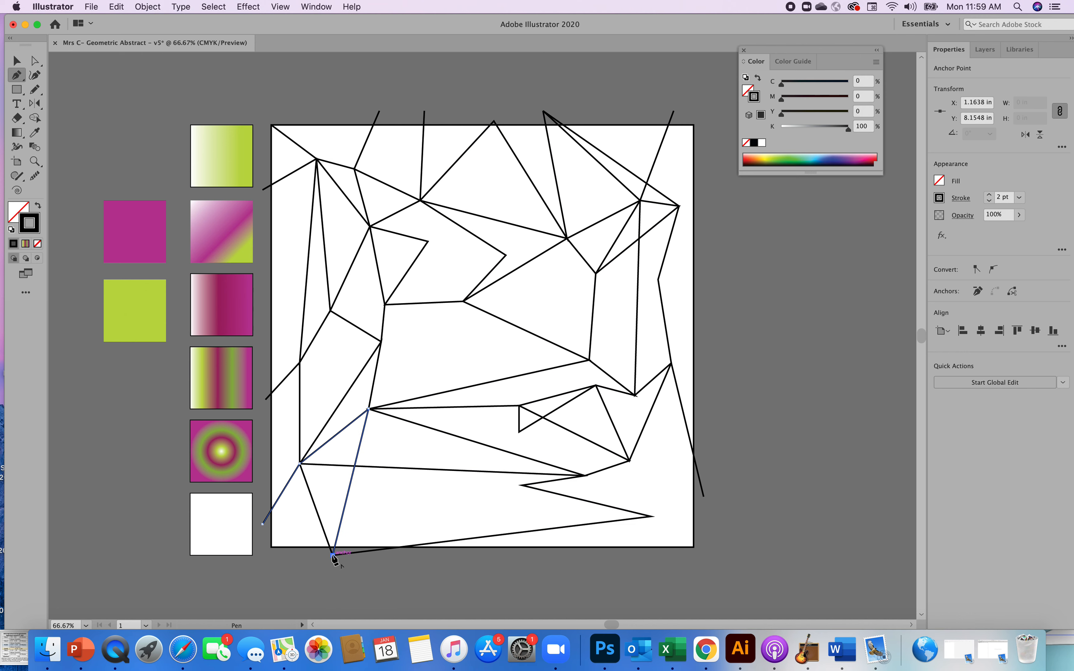
click(518, 431)
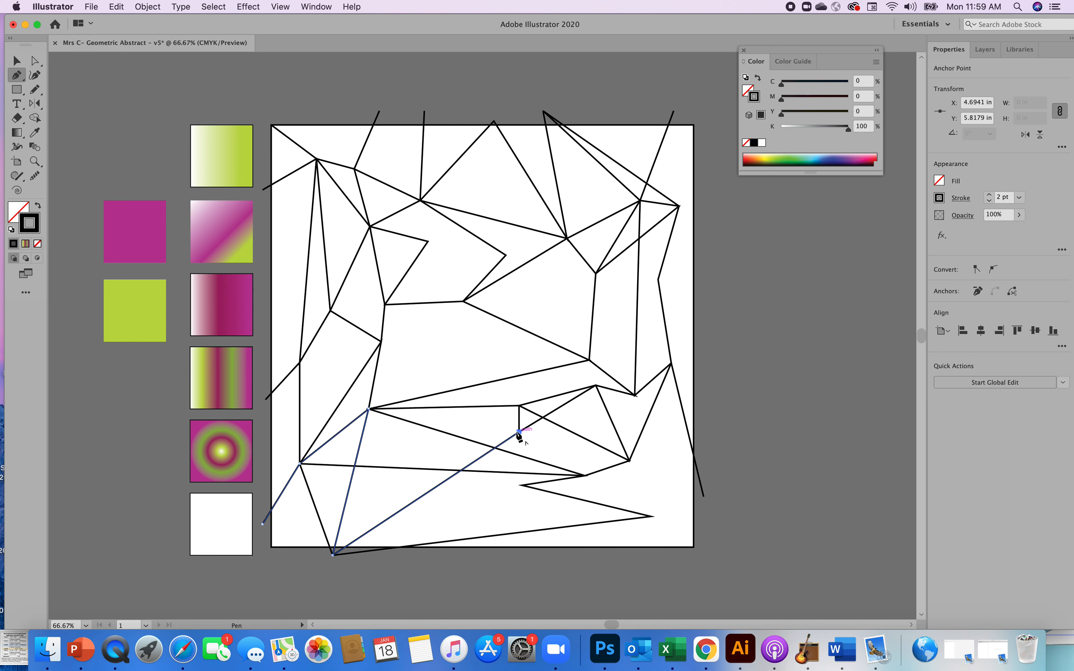
click(384, 305)
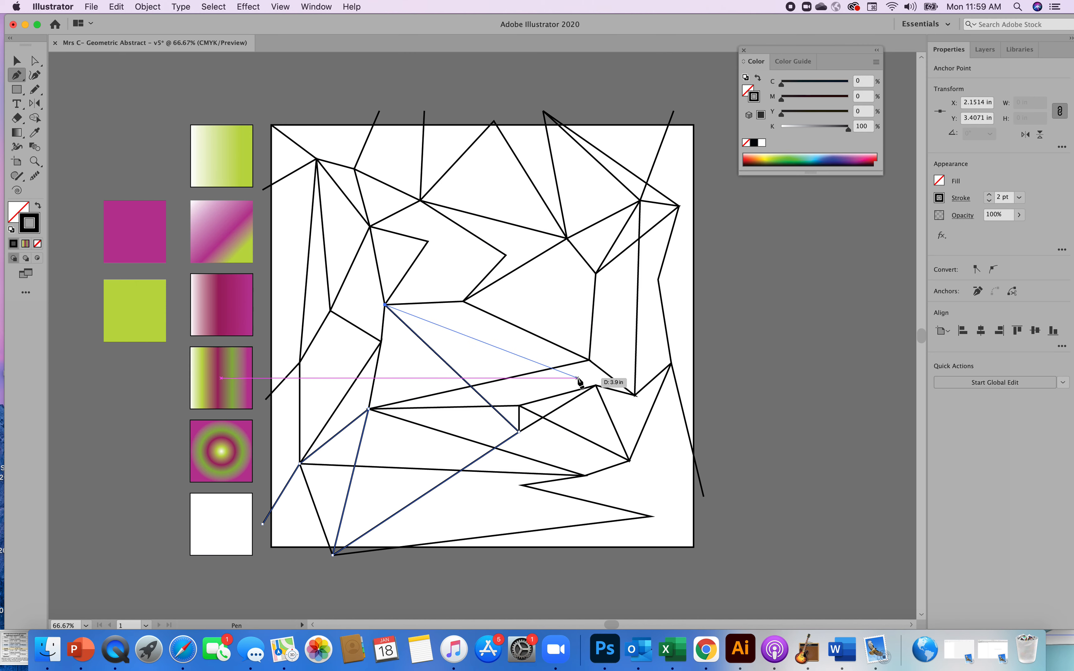
click(595, 385)
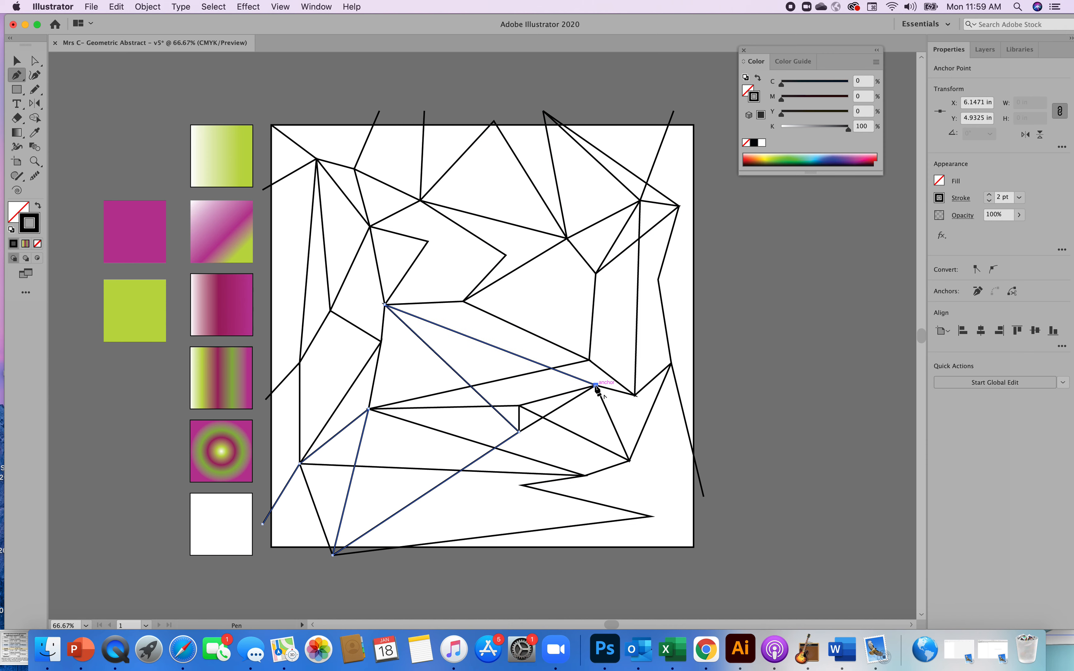
key(v)
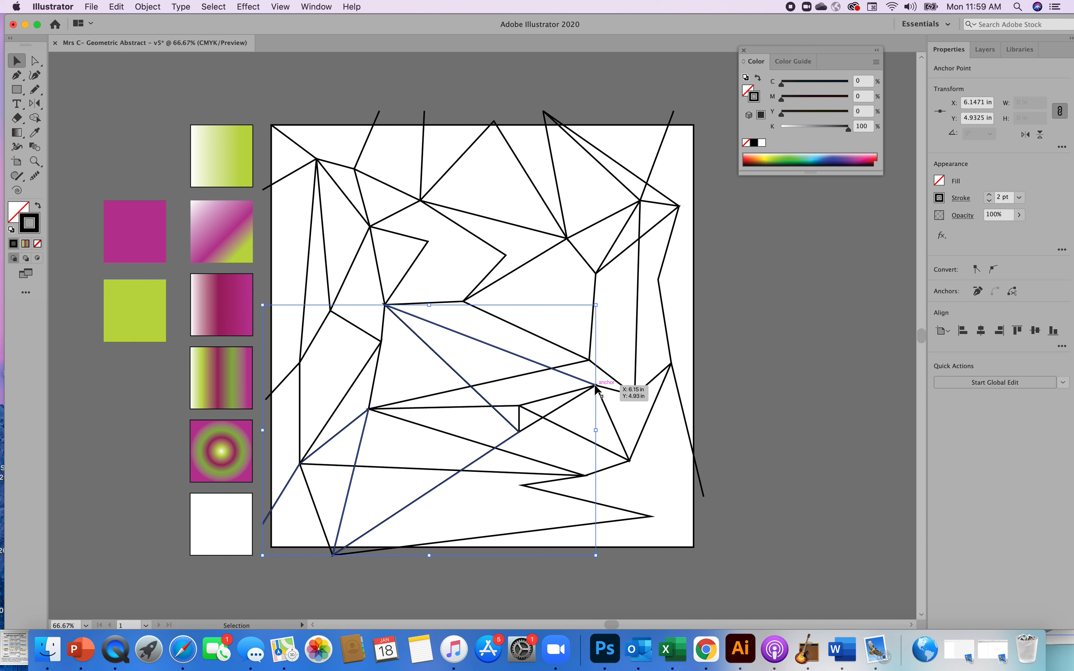
click(721, 394)
- Extend the line end beyond the lower right edge through two inner corners, the artboard's lower right corner and another inner corner, ending below the bottom edge
key(p)
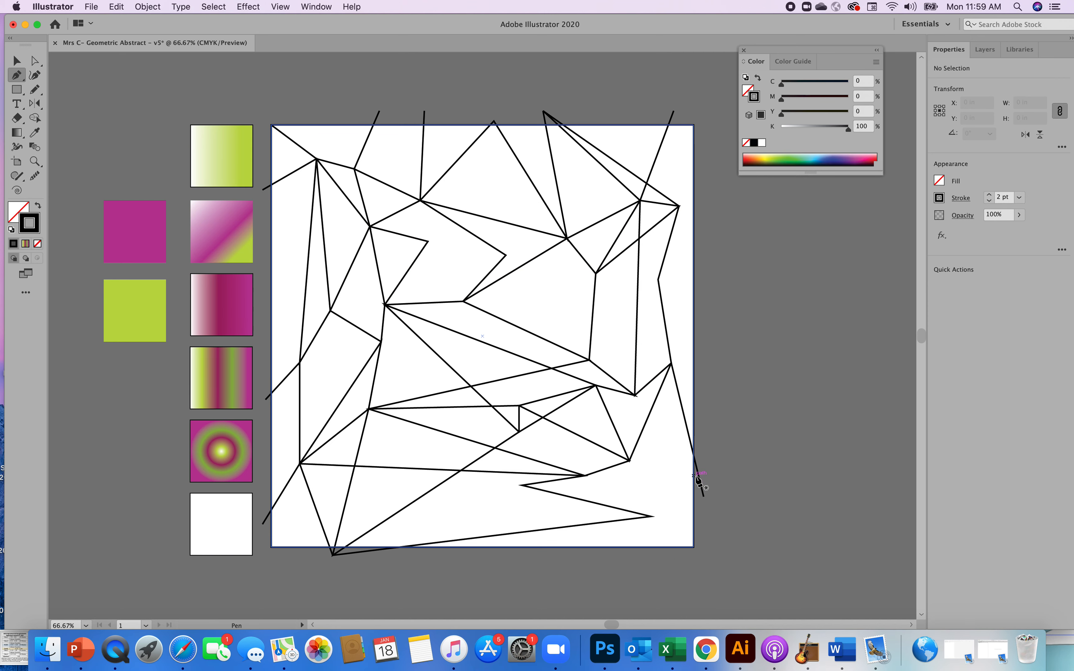
click(704, 497)
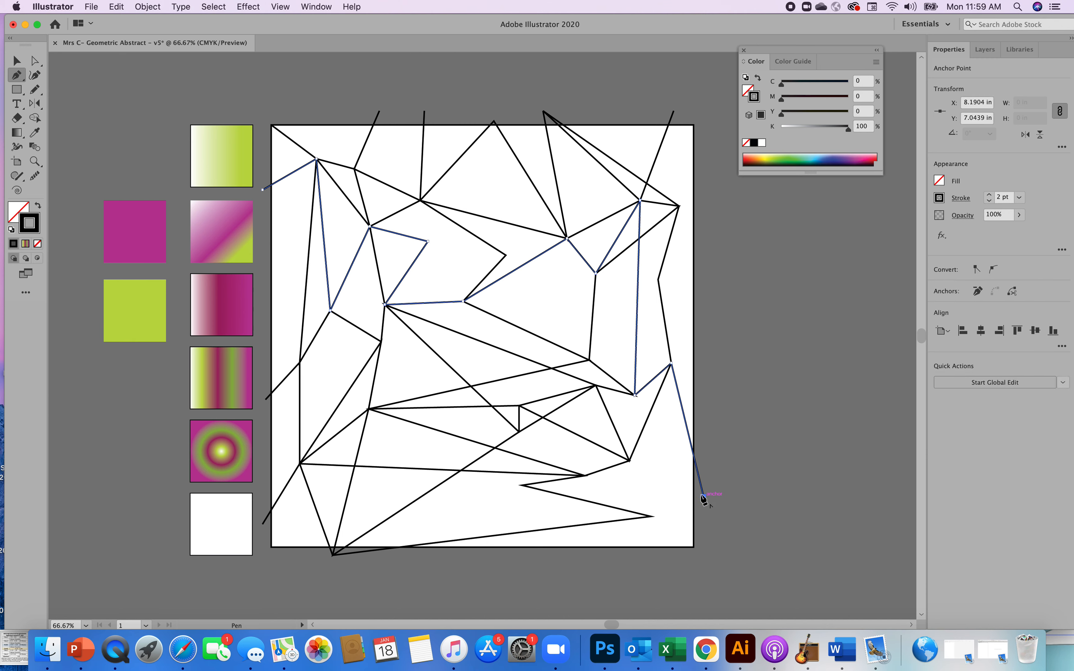
click(629, 460)
key(super+z)
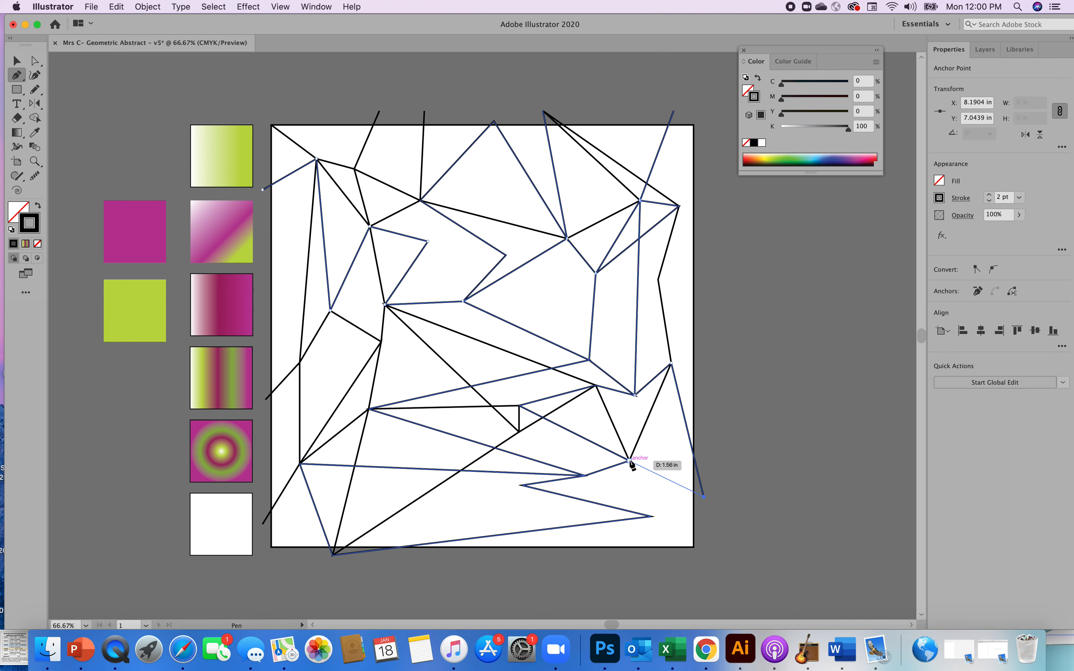
click(629, 460)
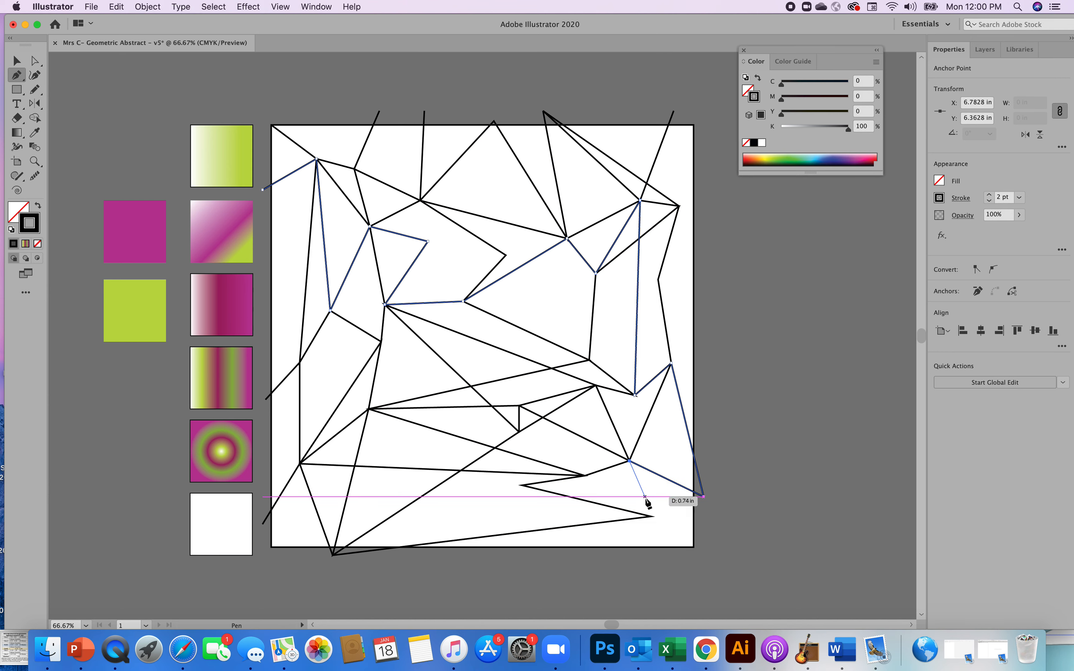
click(651, 516)
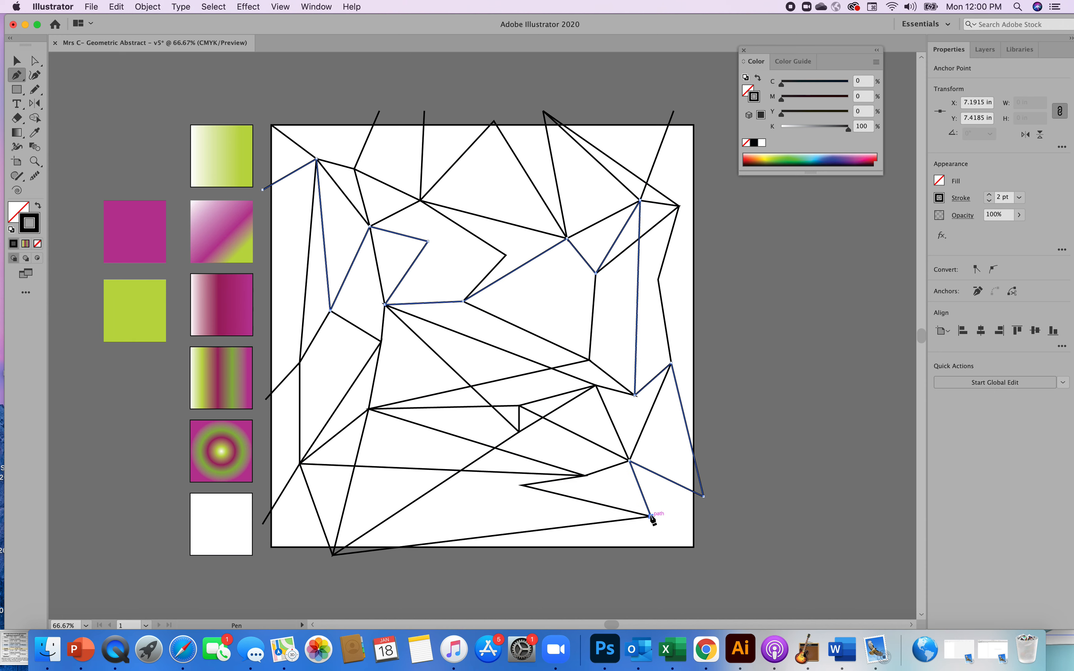
click(693, 547)
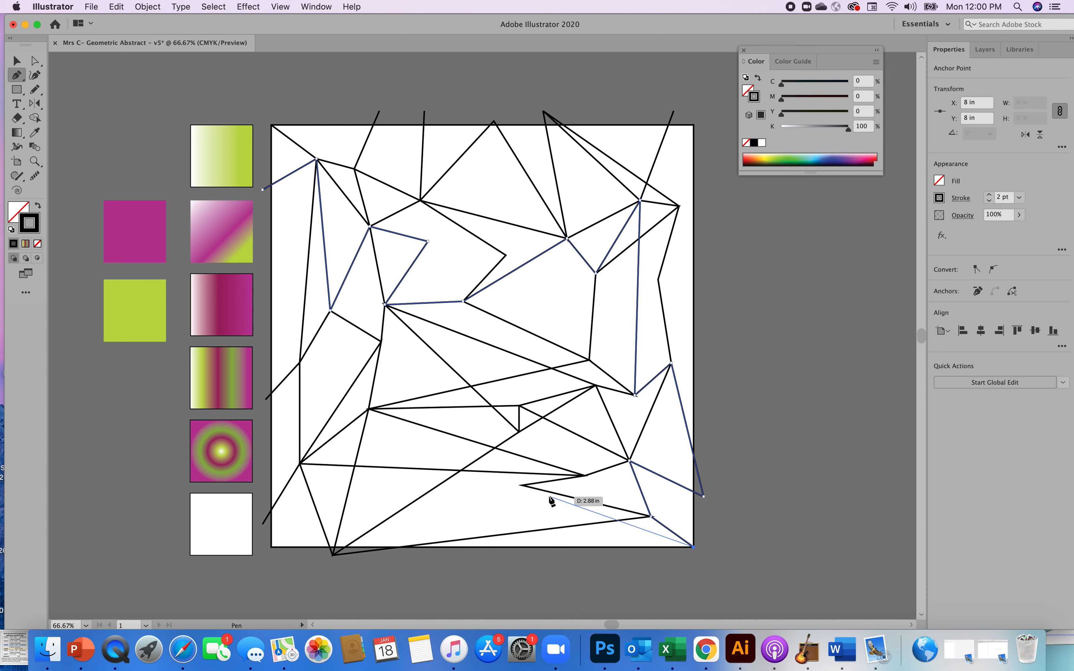
click(523, 486)
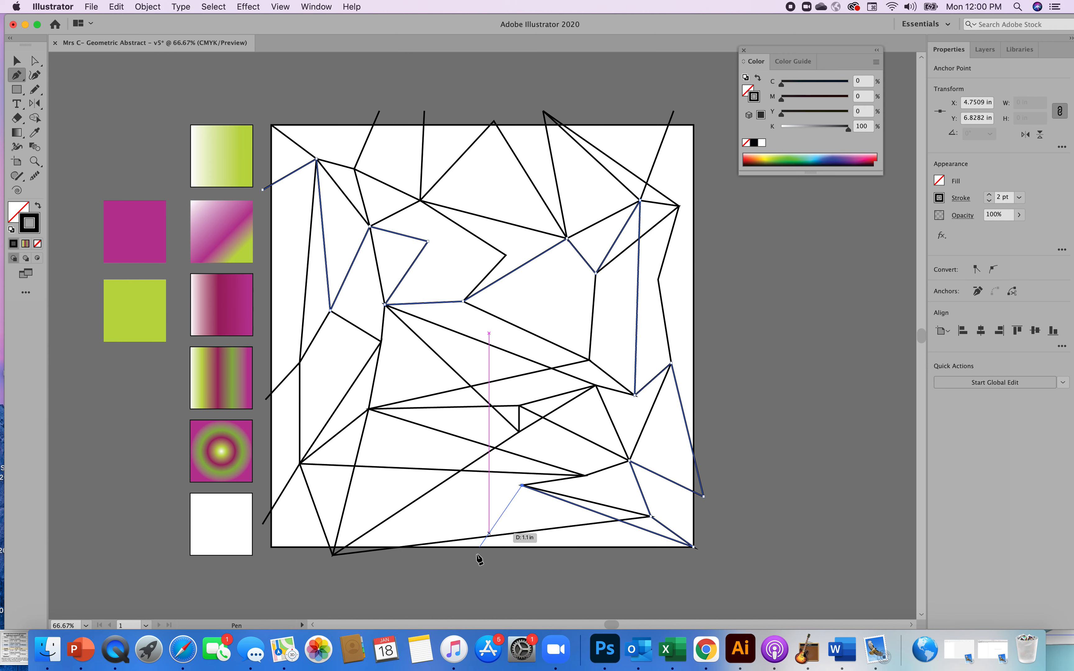
click(465, 568)
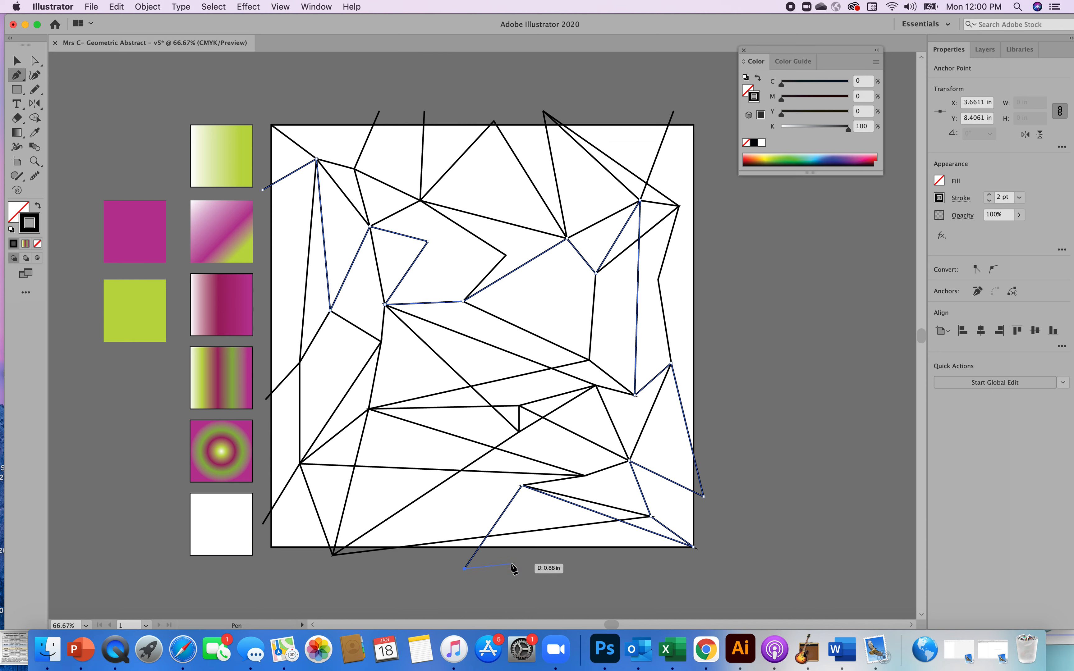
key(v)
click(543, 593)
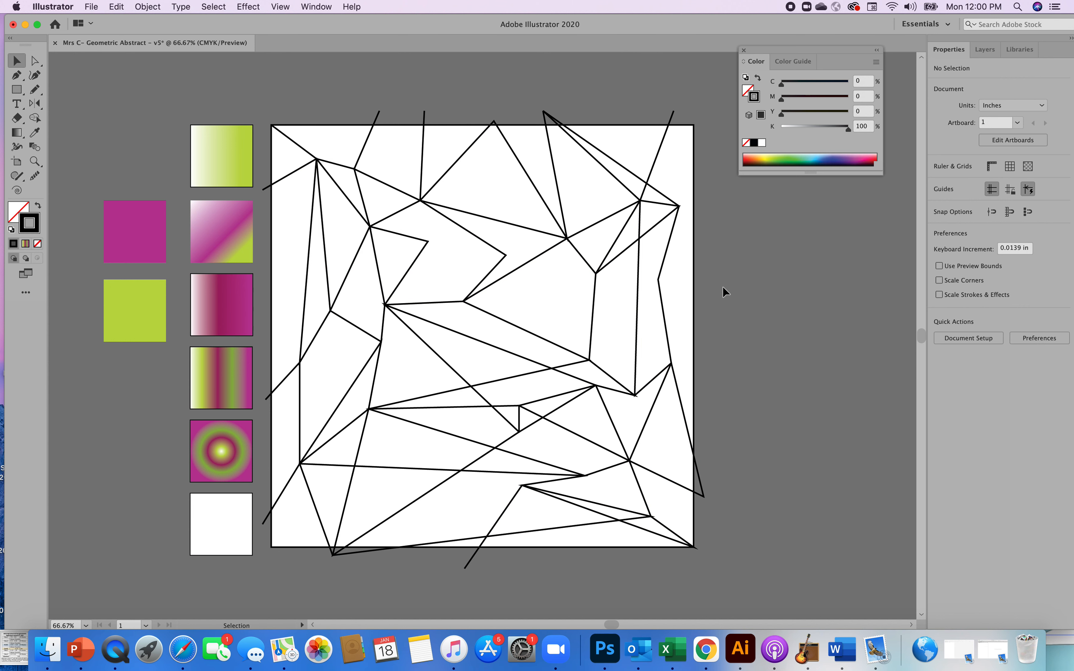
- Draw an eight-point zigzag from beyond the artboard's upper right edge through six existing corners, joining the loose end below the bottom edge
key(p)
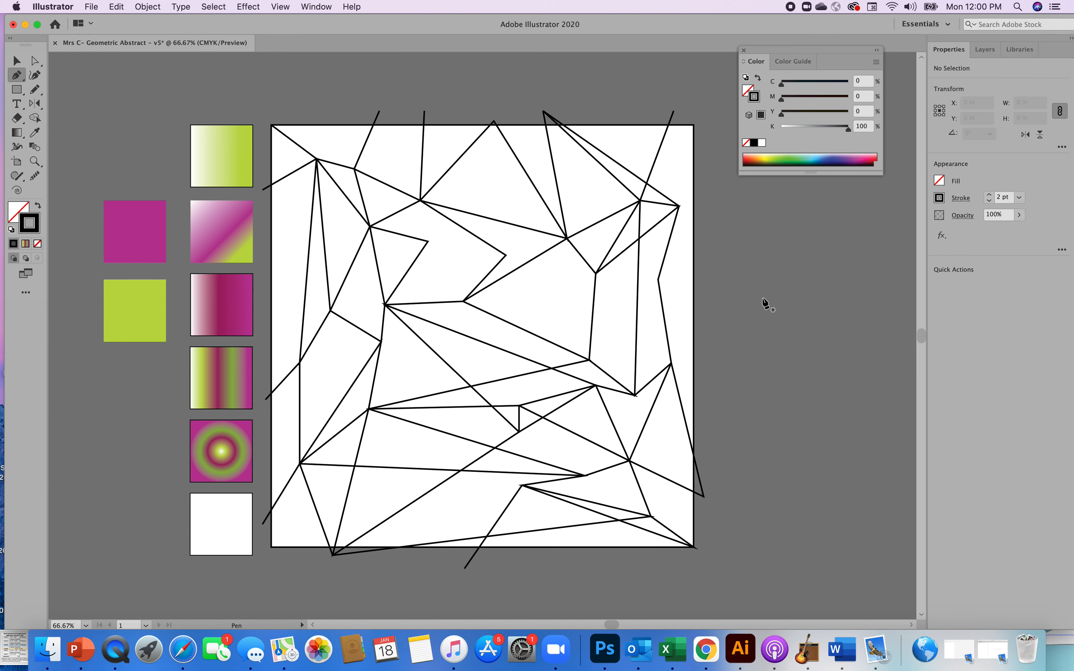
click(716, 279)
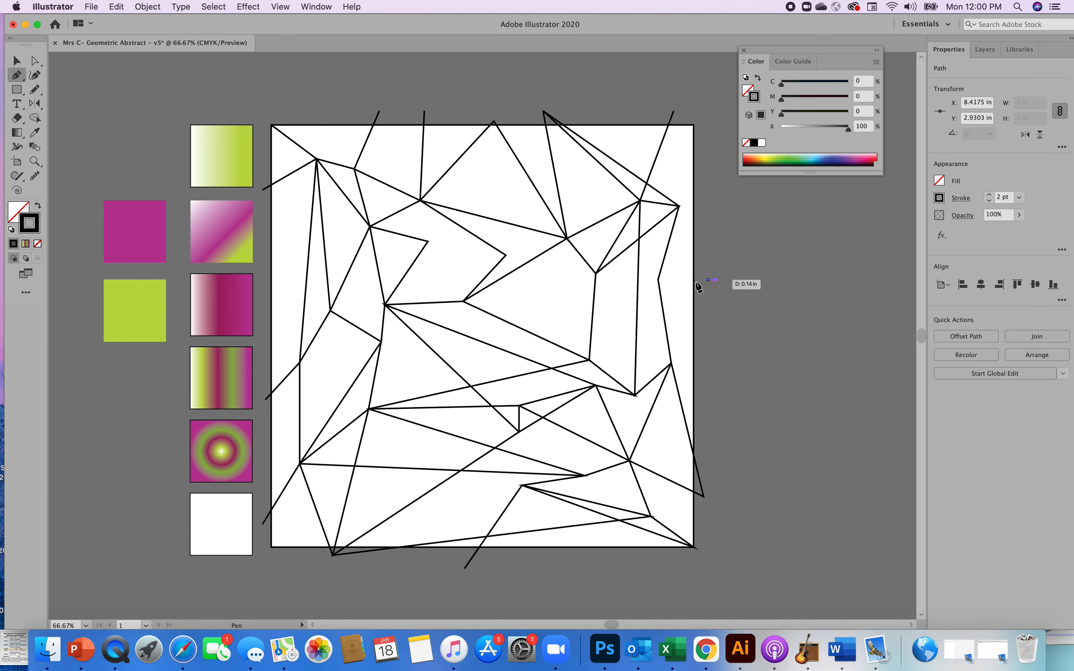
click(658, 280)
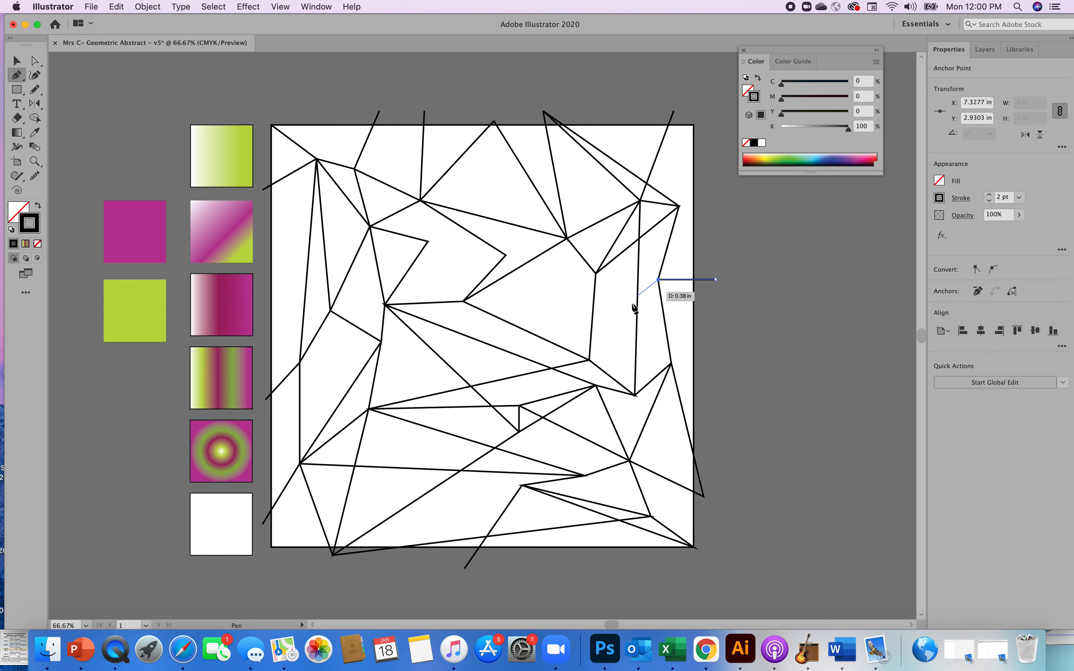
click(590, 359)
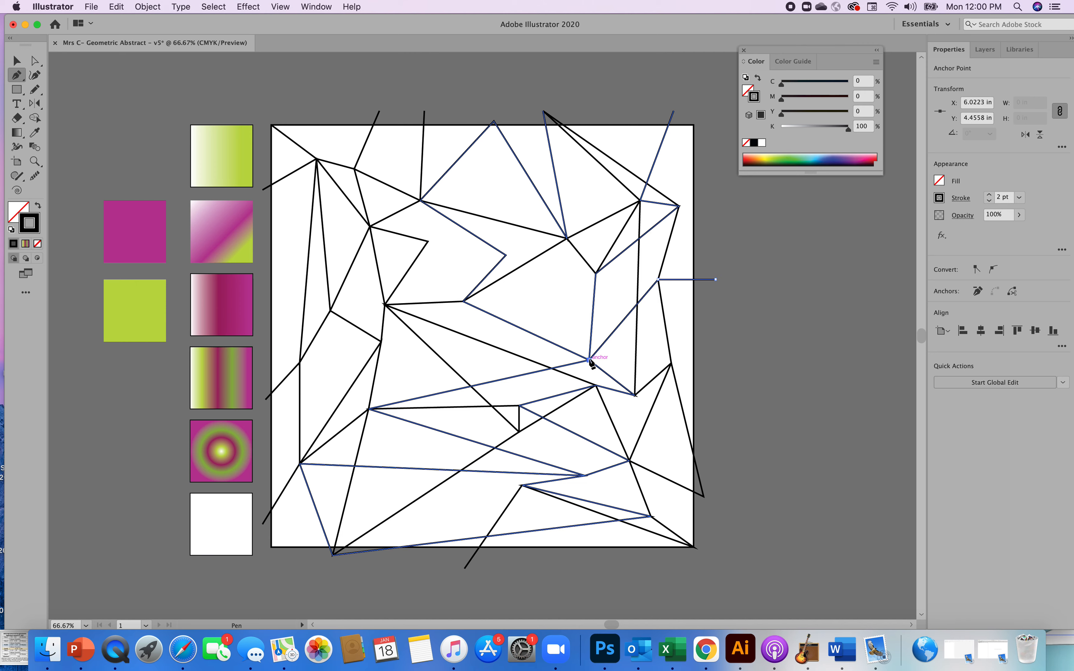
click(506, 256)
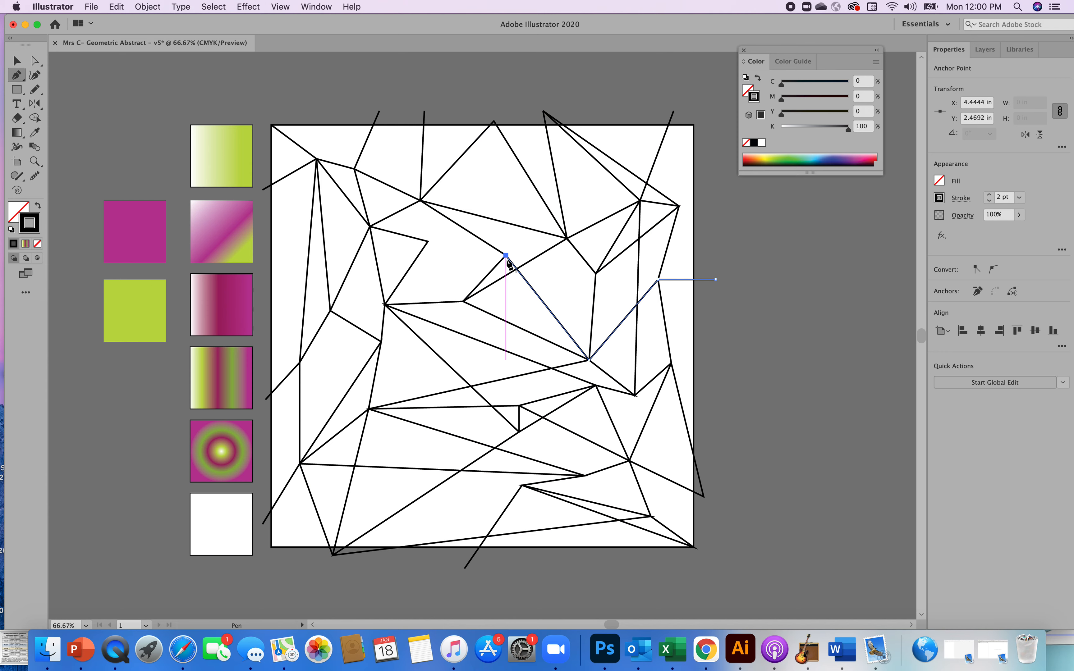
click(428, 241)
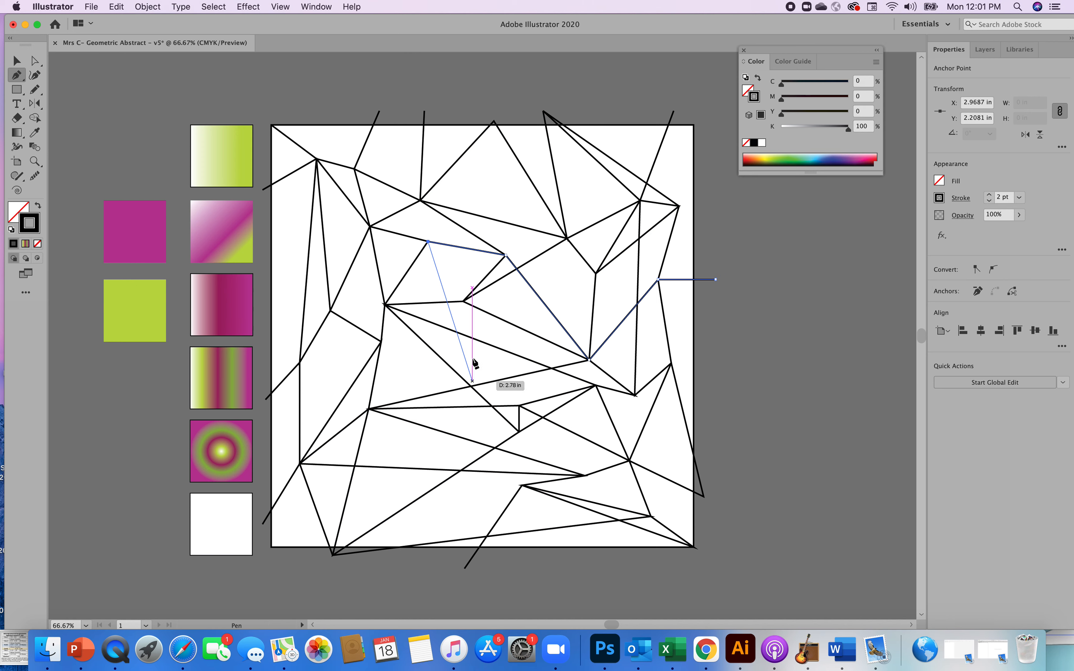
click(463, 301)
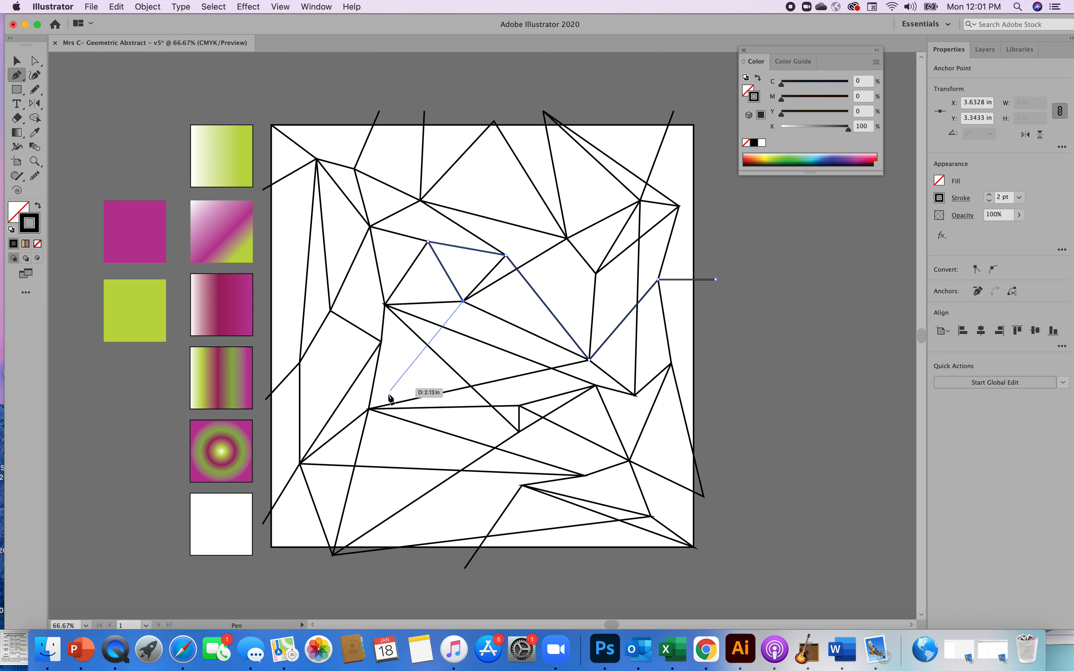
click(368, 408)
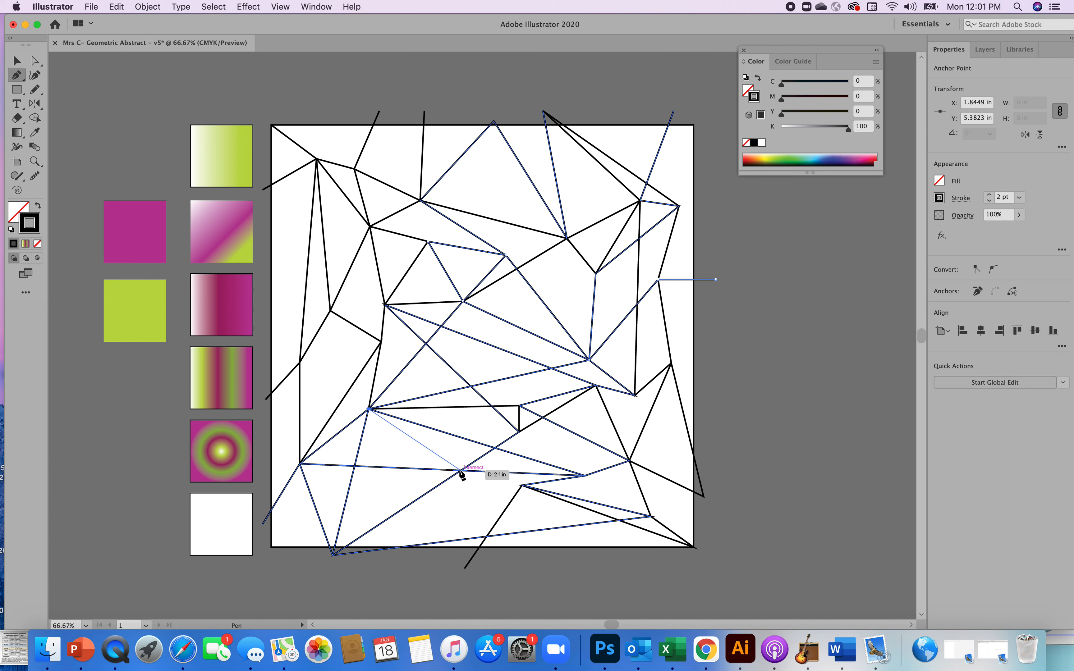
click(465, 568)
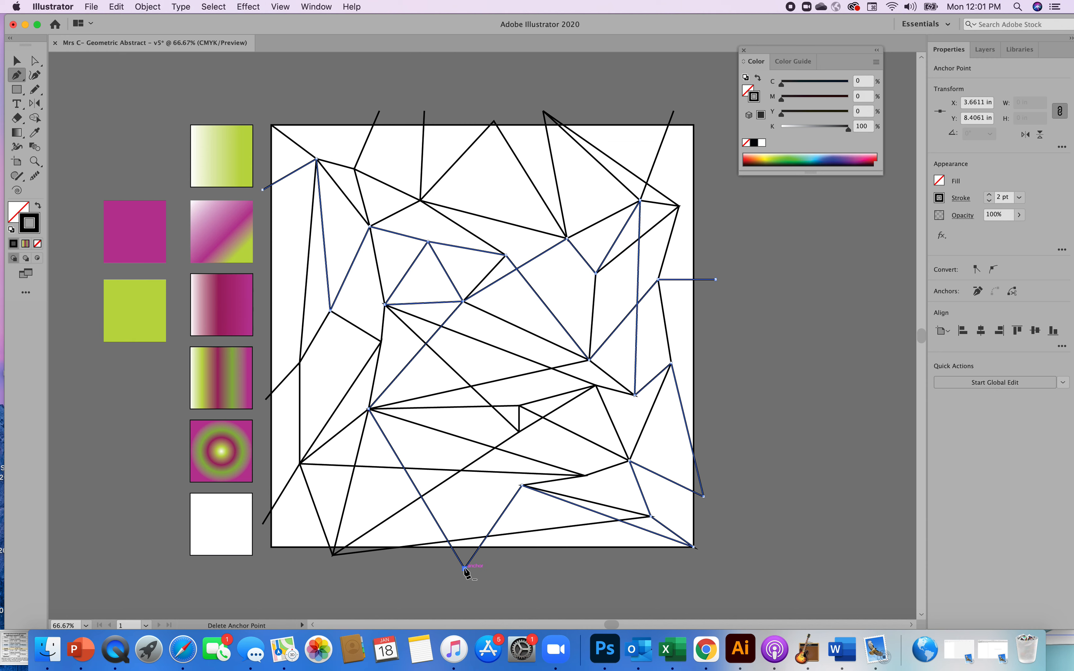
key(v)
click(510, 587)
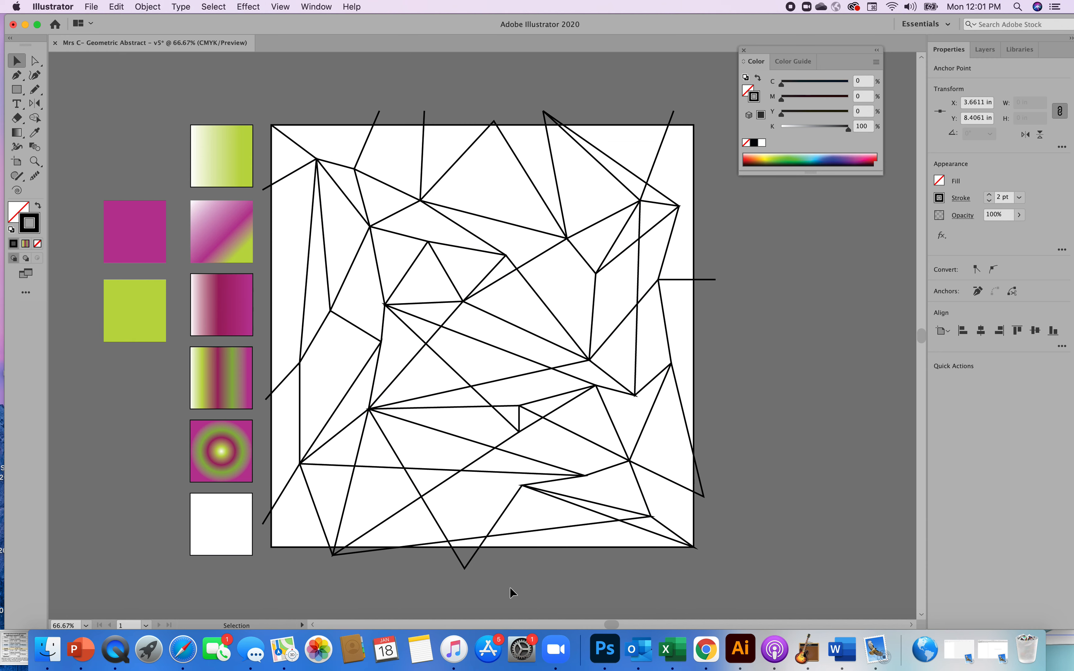
- Draw a line from below the artboard's bottom edge, at about X 5.99 in, Y 8.27 in, to the nearby inner corner of the bottom zigzag
key(p)
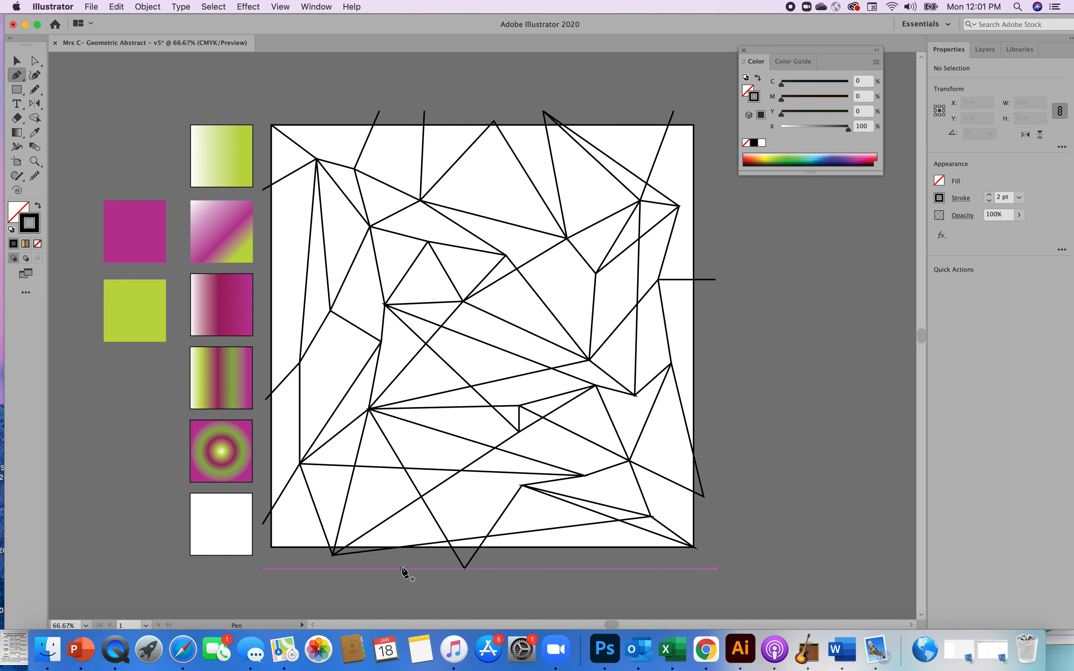
click(587, 562)
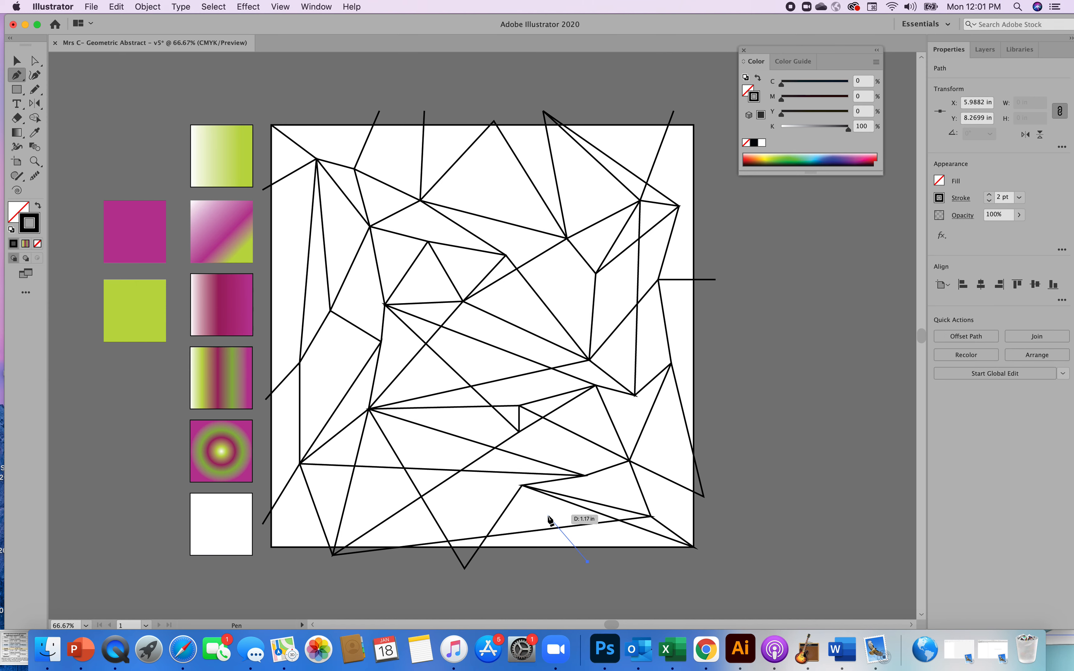
click(522, 486)
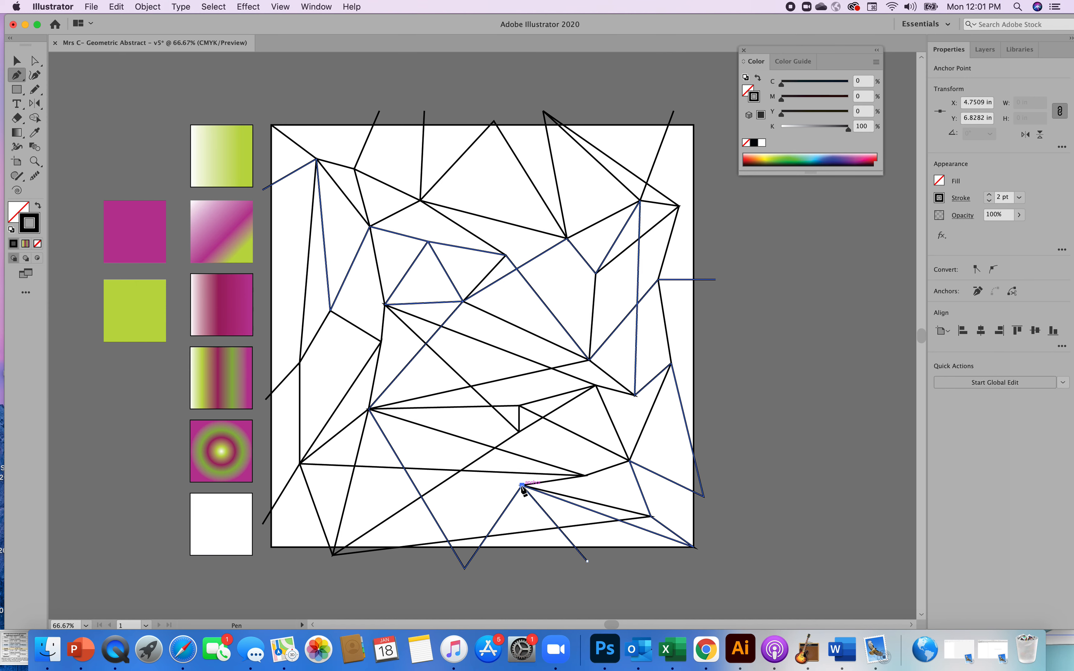
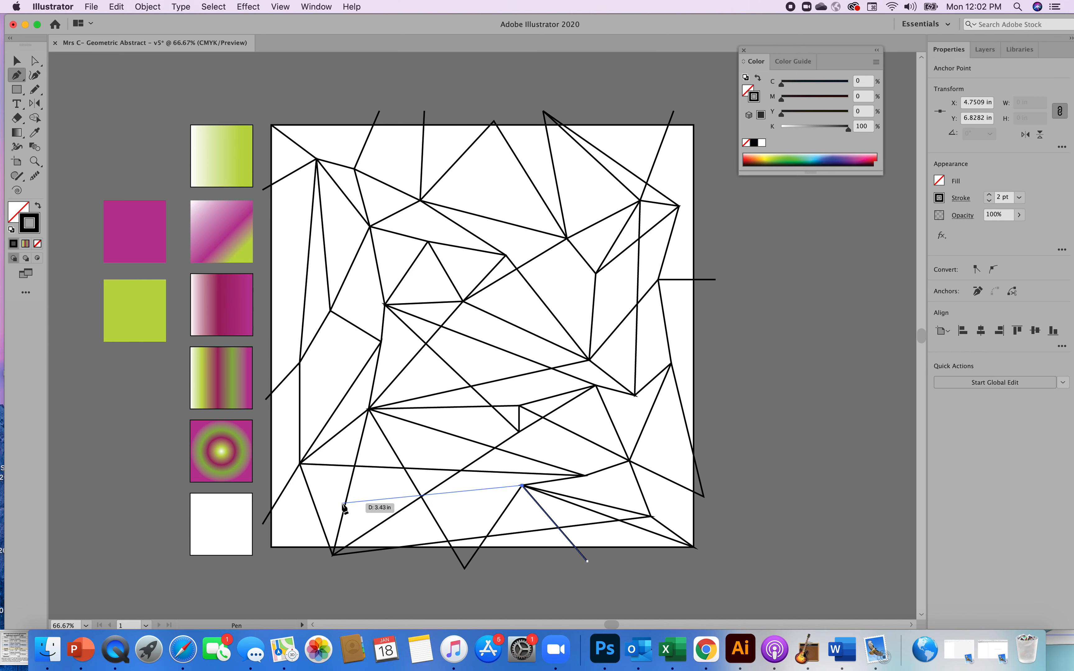
click(262, 524)
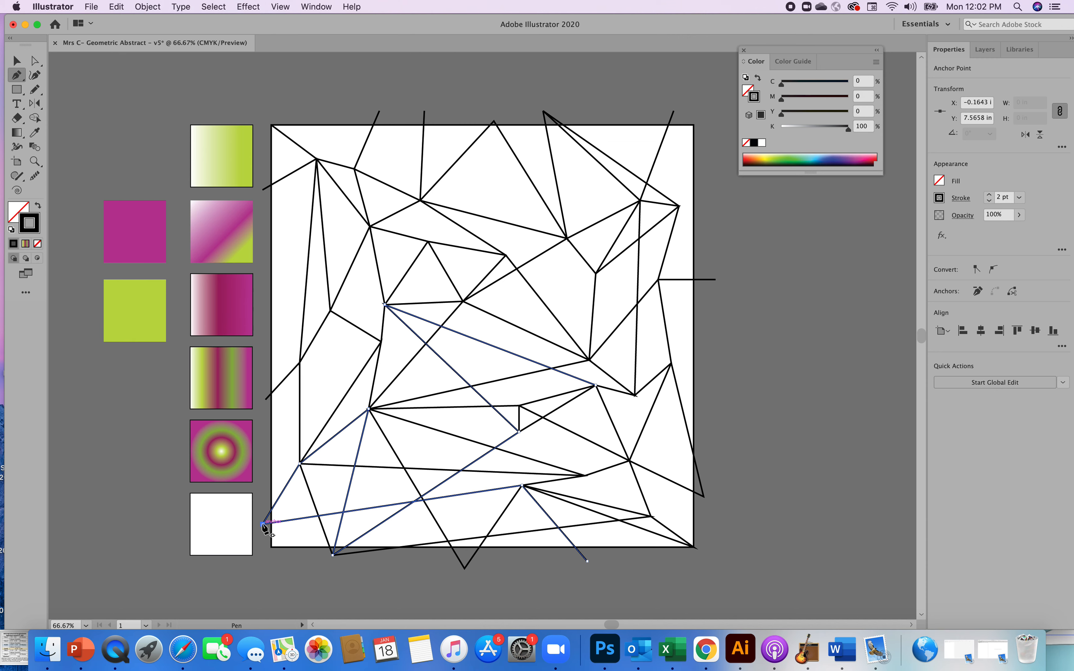
key(super)
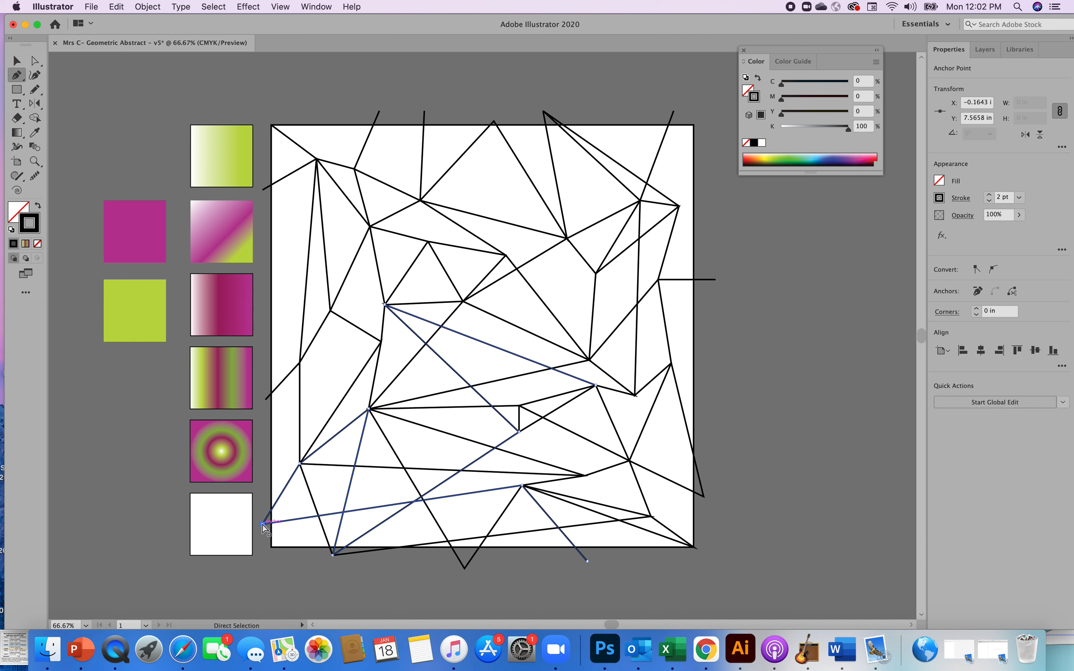
key(super+z)
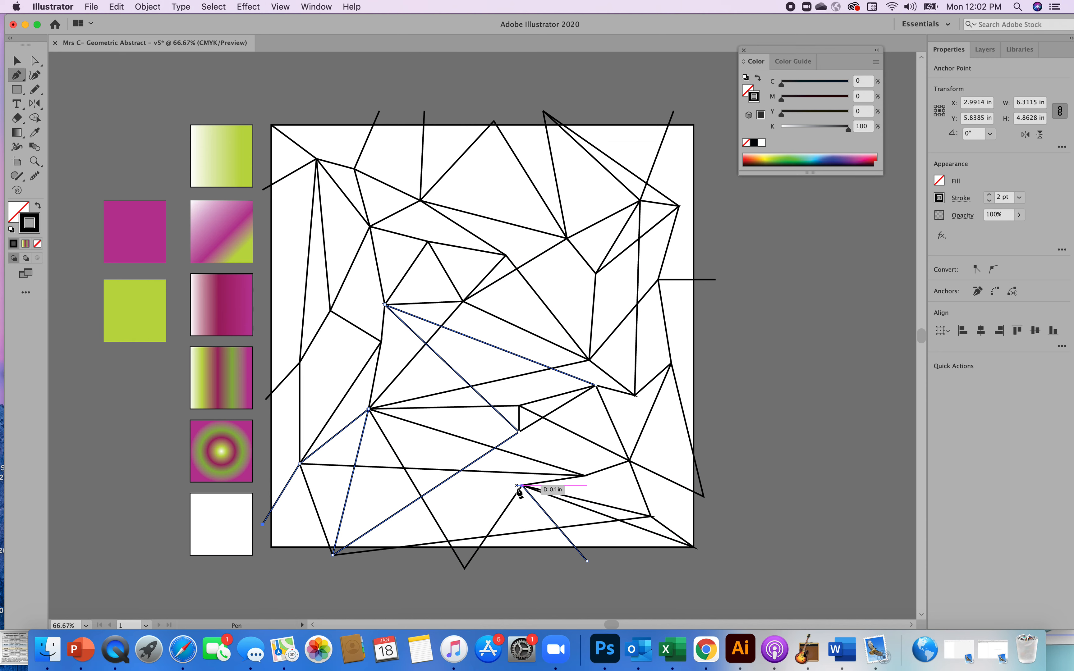
- Extend the new line's loose end below the bottom edge with one straight segment up to the multi-line corner in the artboard's left-centre area
key(v)
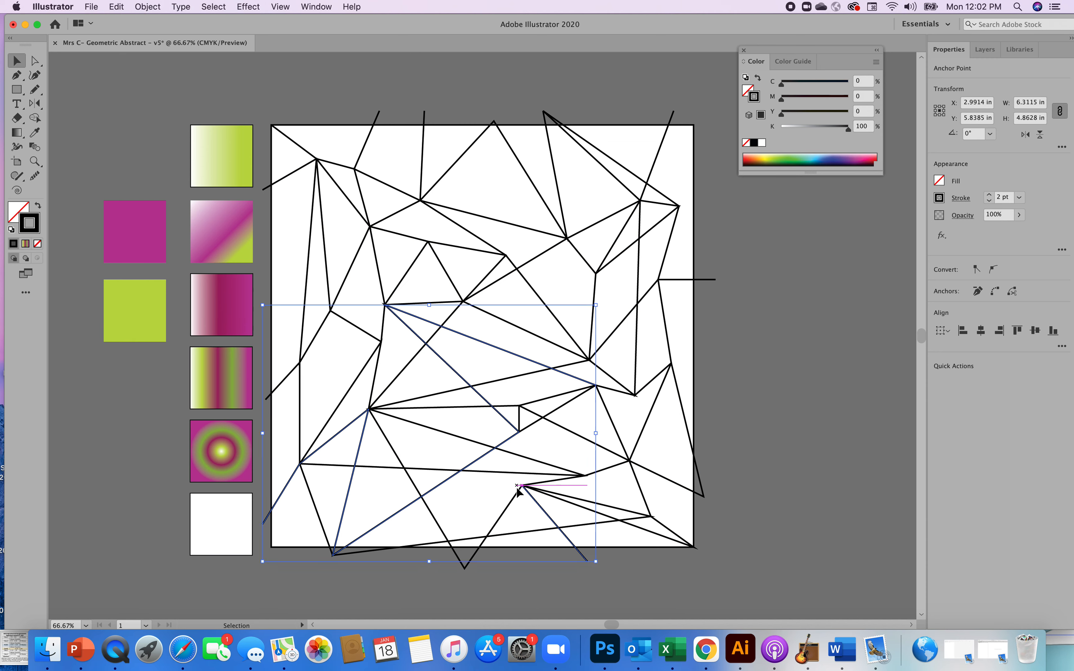
click(537, 585)
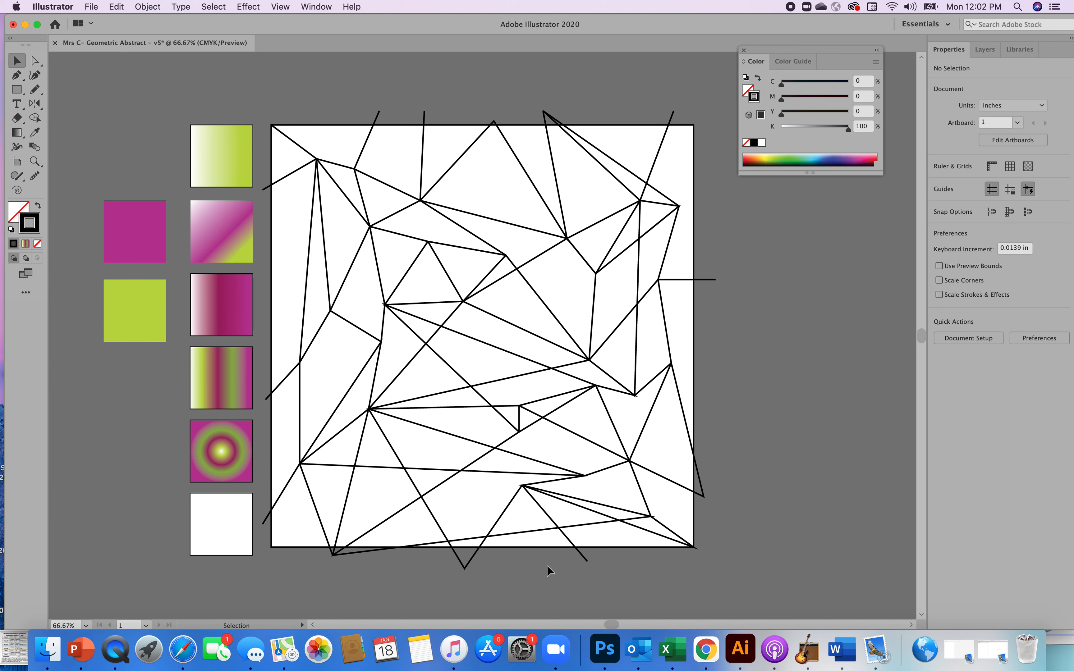
key(p)
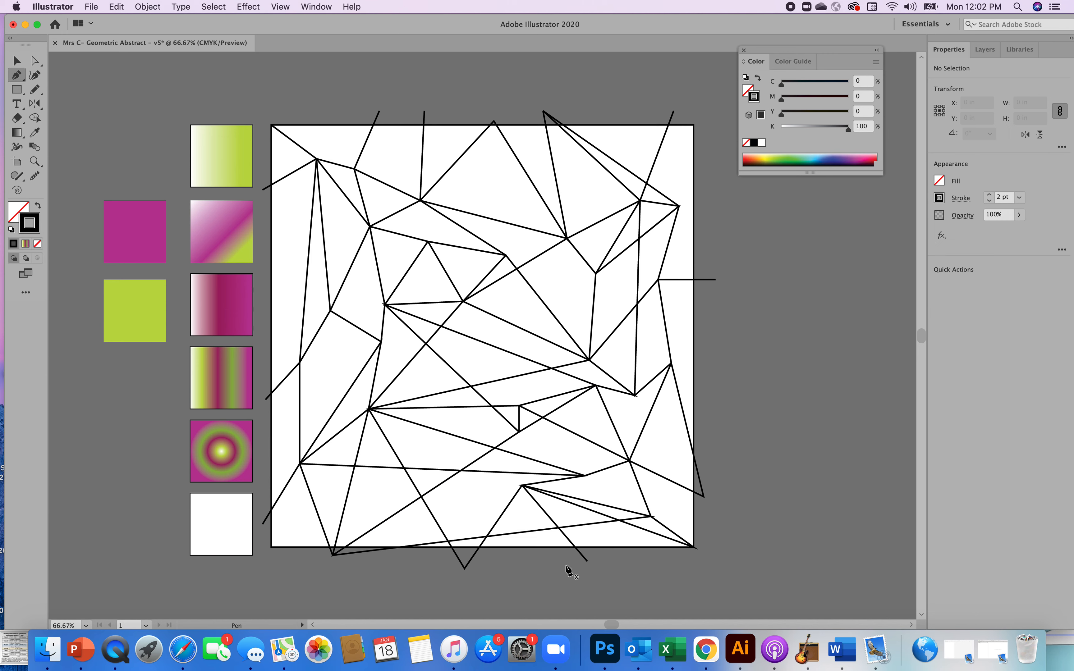
click(586, 561)
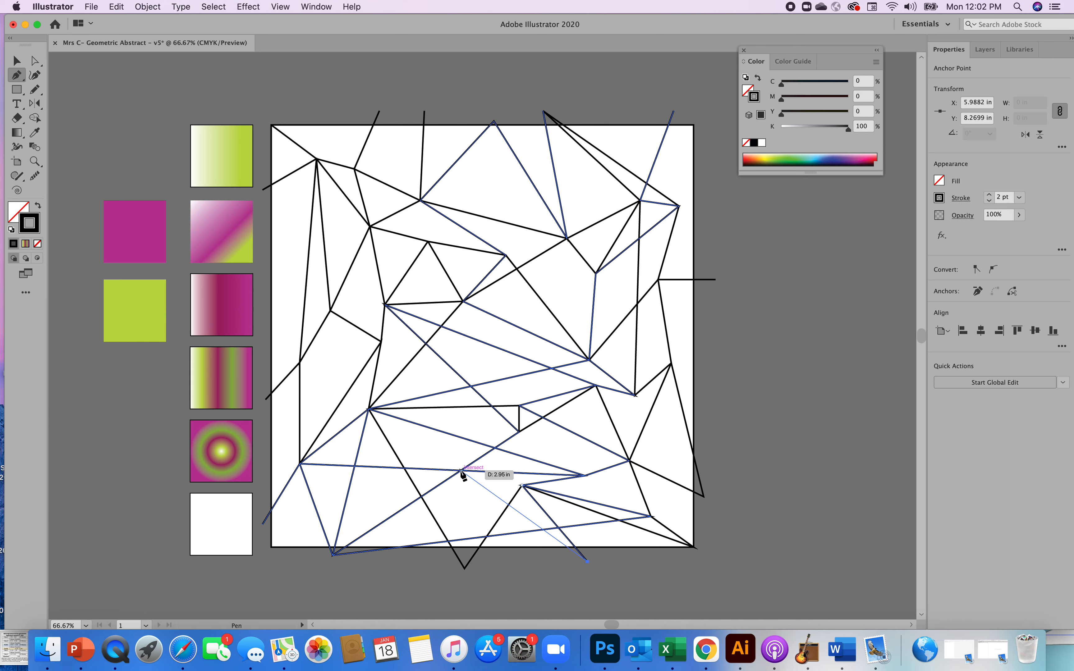
click(368, 410)
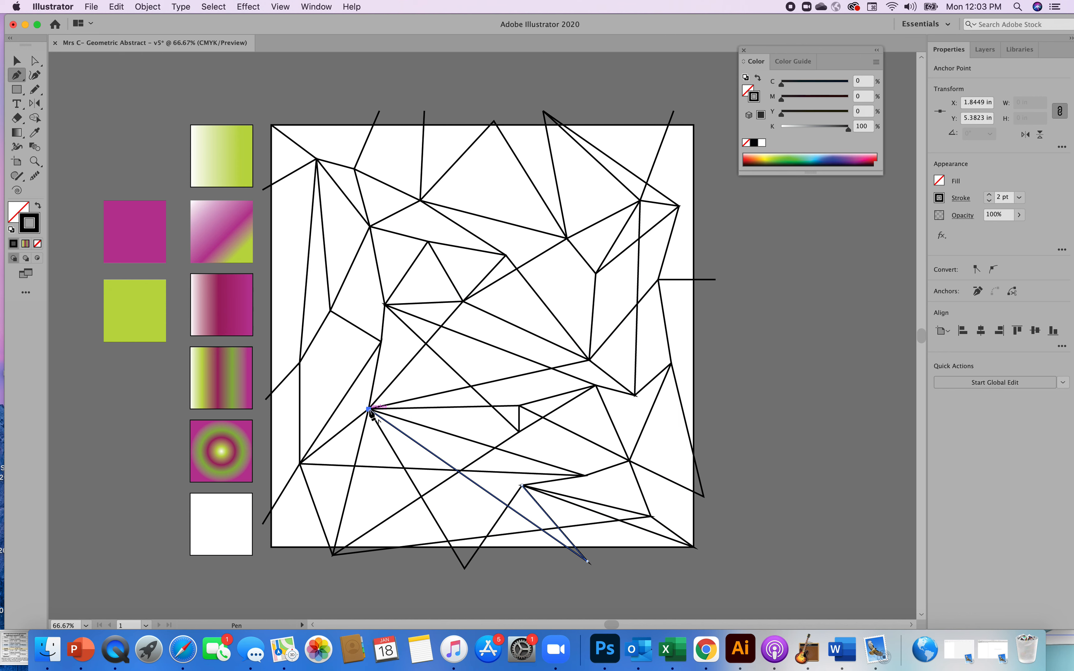
key(v)
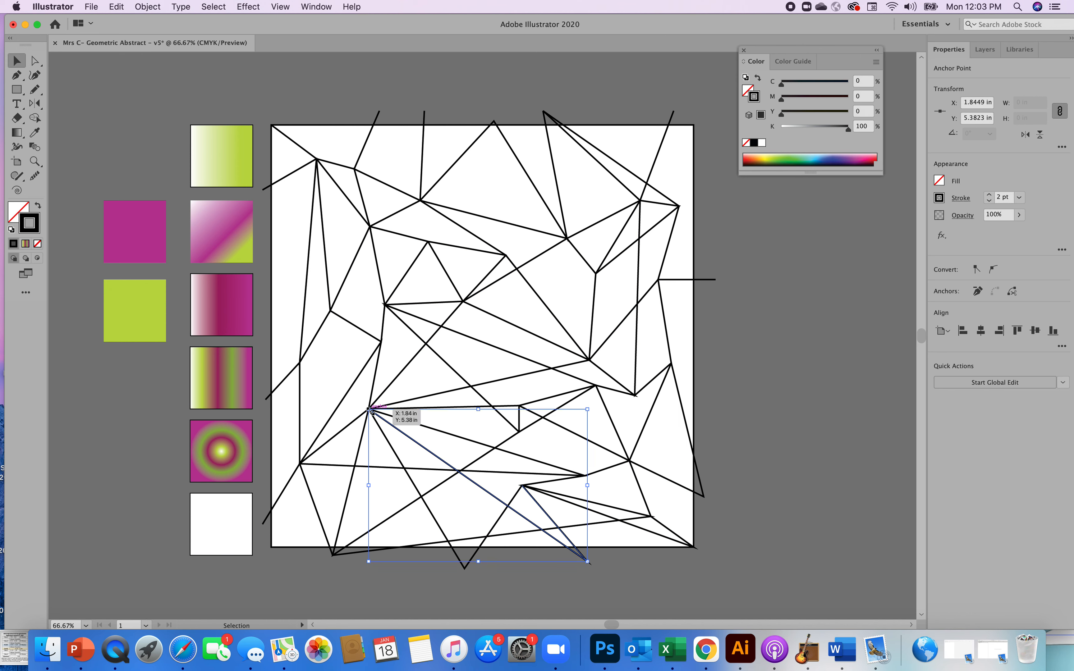
click(746, 394)
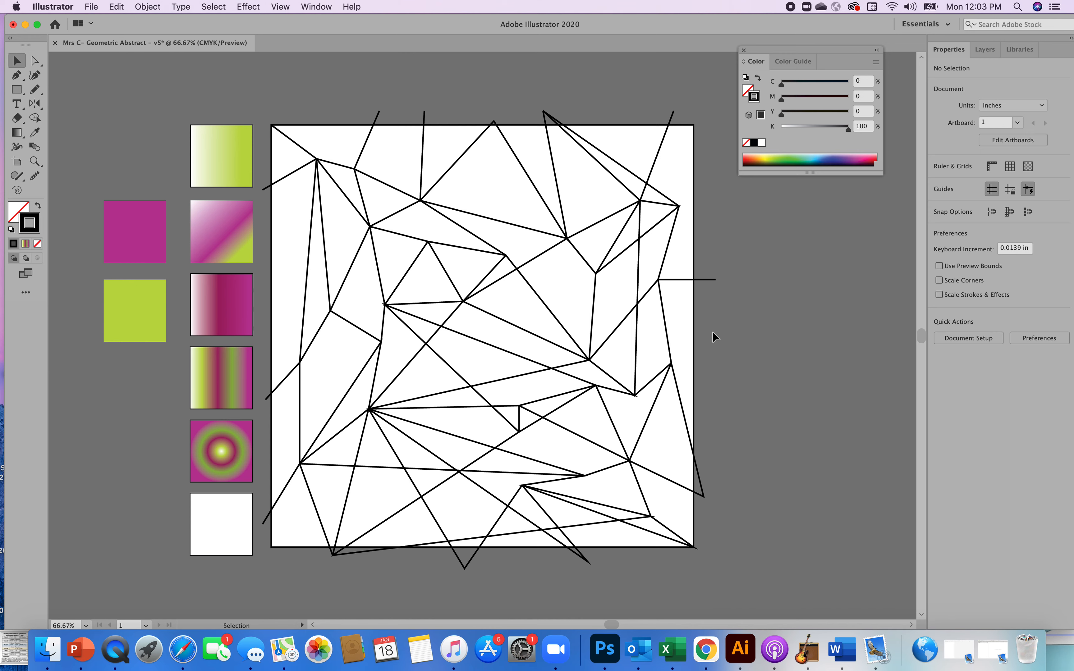
- Start another dividing line with the Pen tool
key(p)
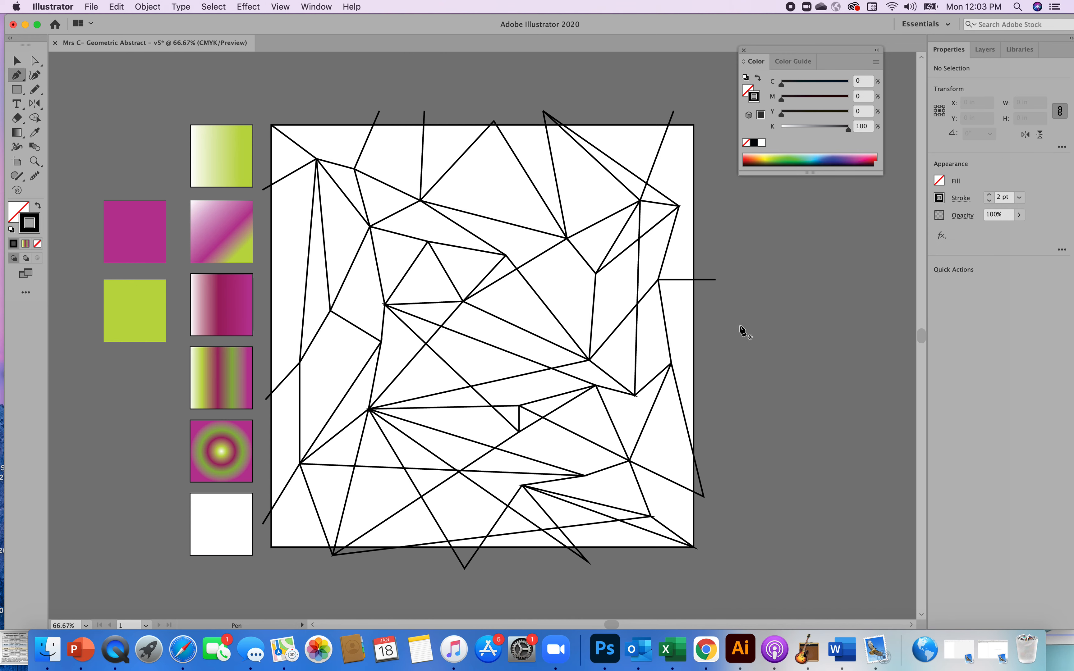
- Extend the open path beyond the artboard's right edge to the upper-right anchor, then to the line end above the artboard's upper-right corner
click(715, 280)
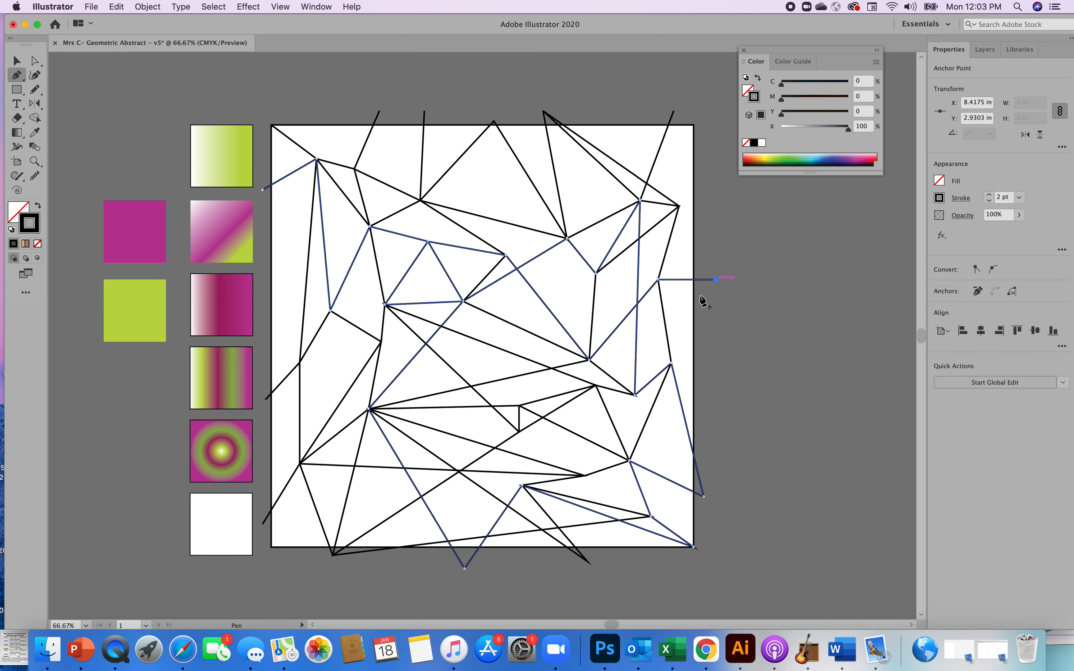
click(670, 364)
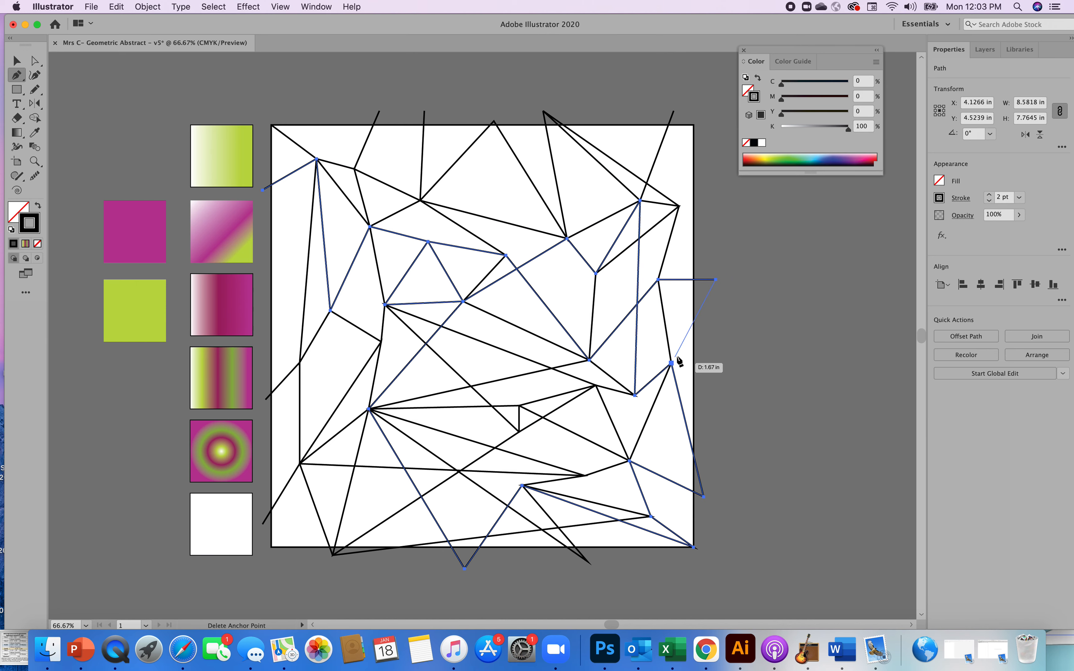
click(713, 278)
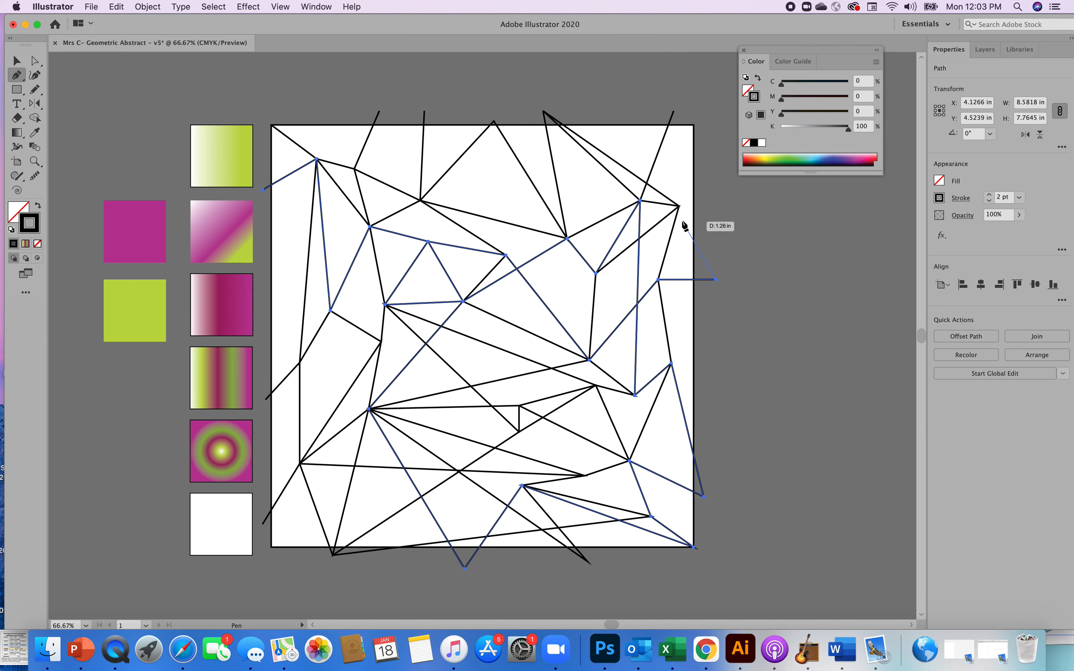
click(678, 206)
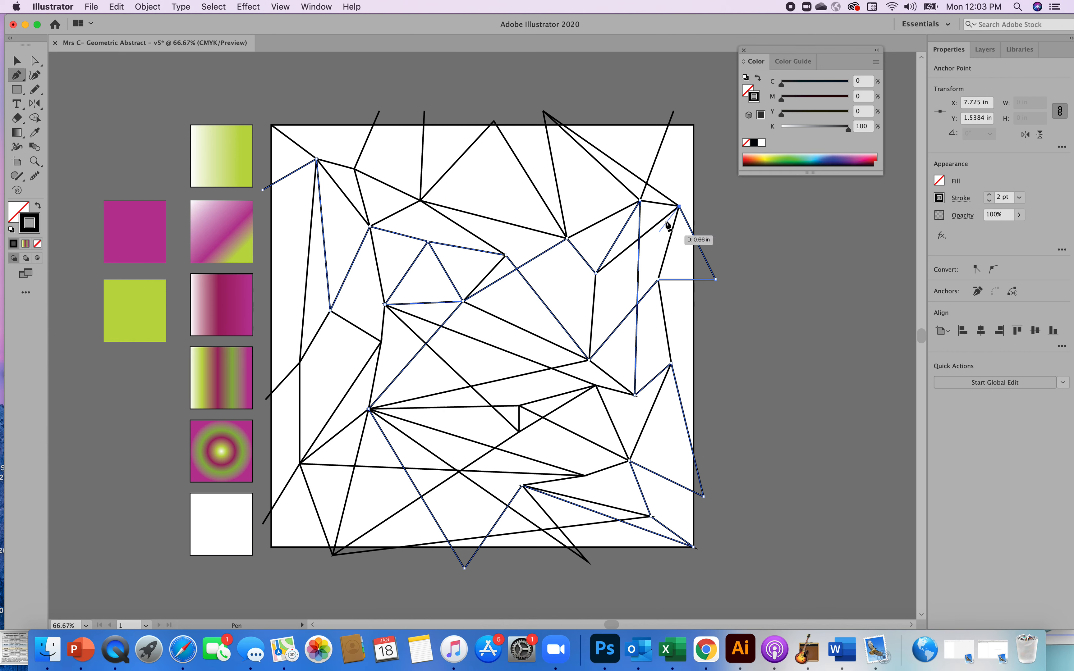
click(673, 110)
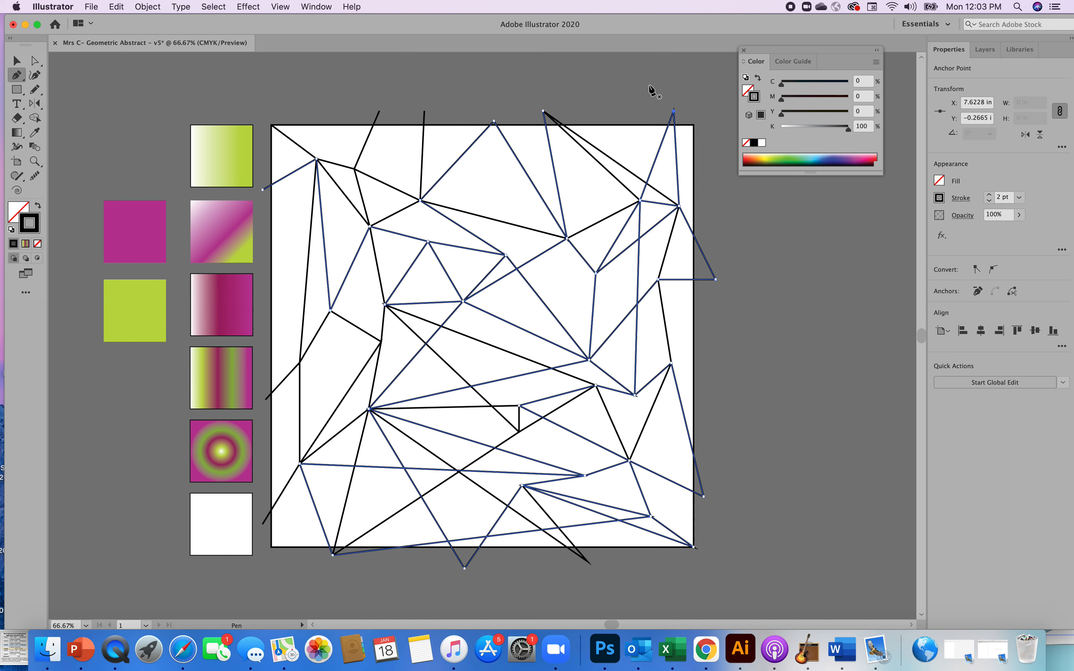
key(v)
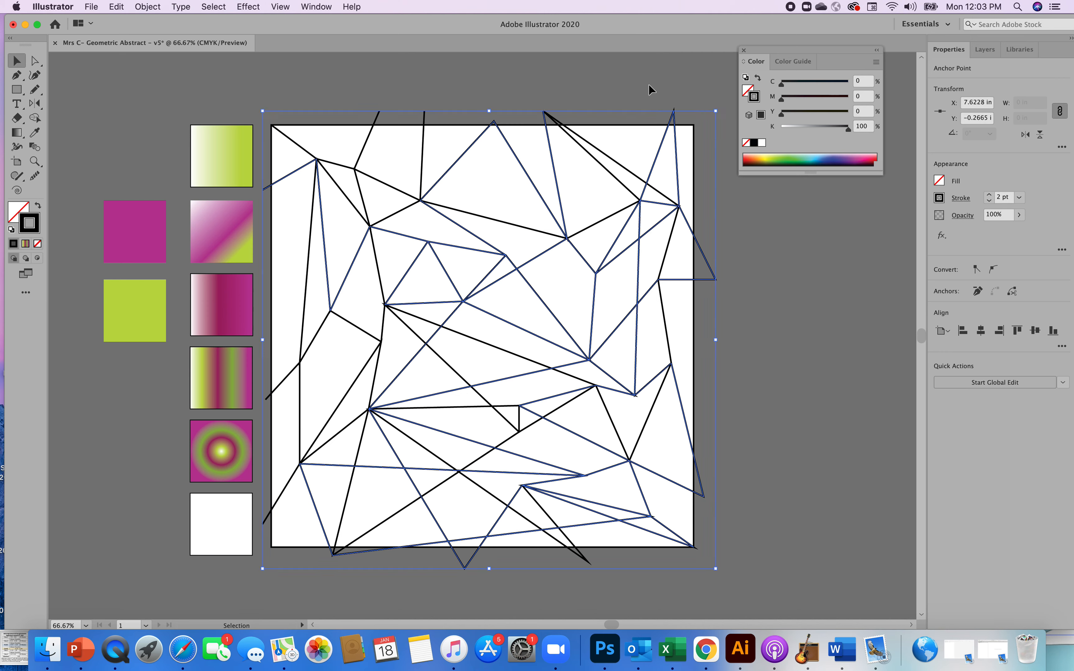
click(784, 292)
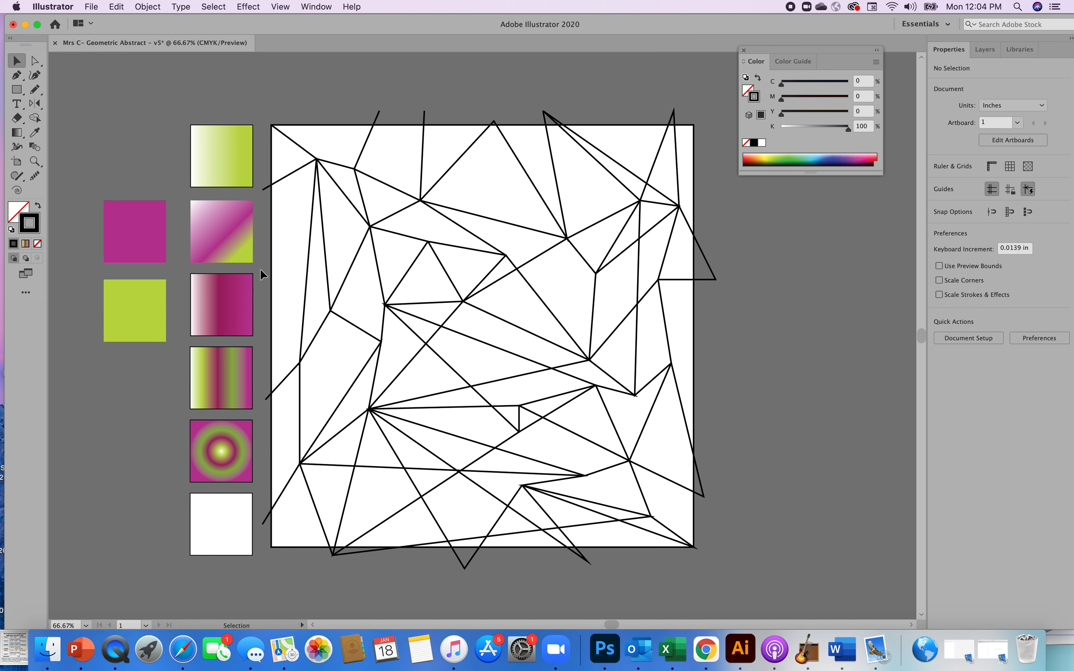
- Draw a straight Pen line from just outside the artboard's left edge, about X -0.16 in, Y 2.73 in, to the upper-left junction at X 1.87 in
key(p)
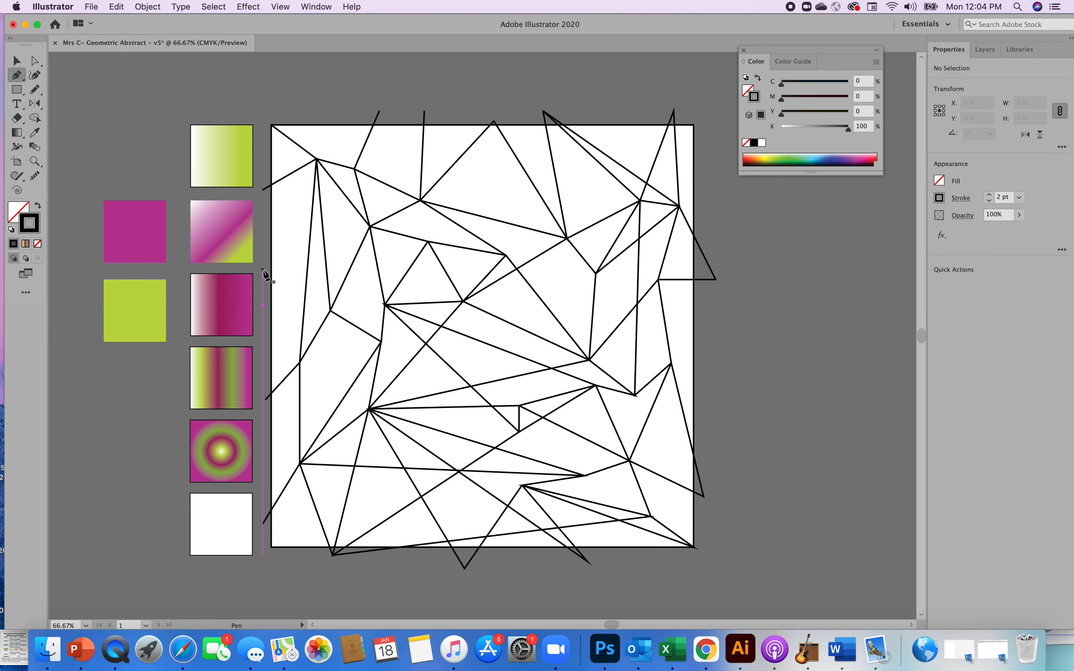
click(263, 269)
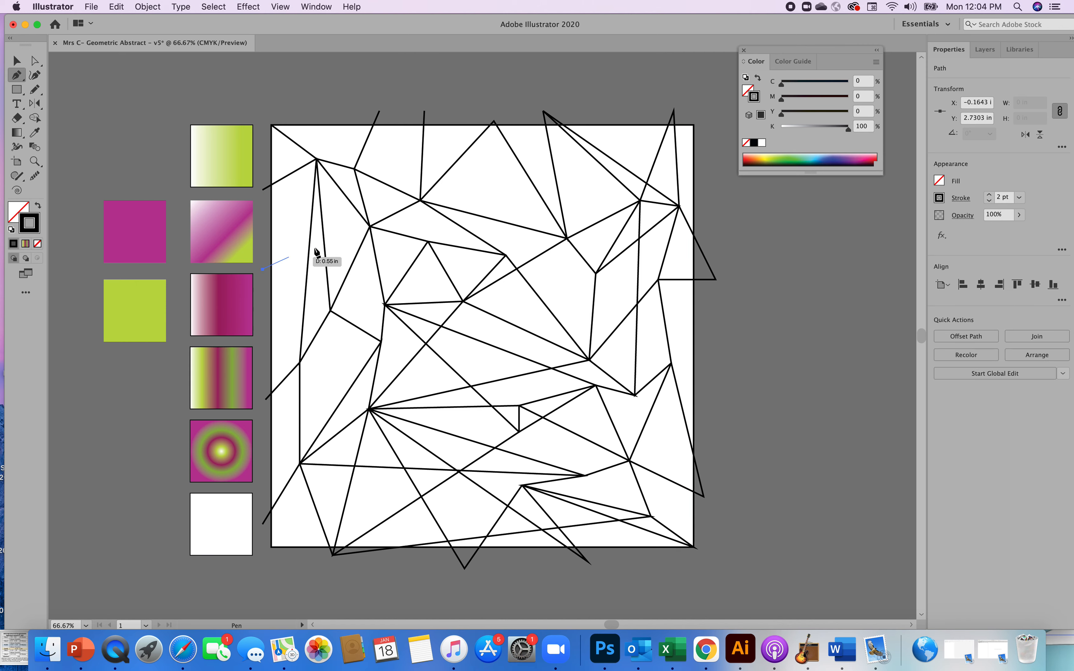
click(370, 226)
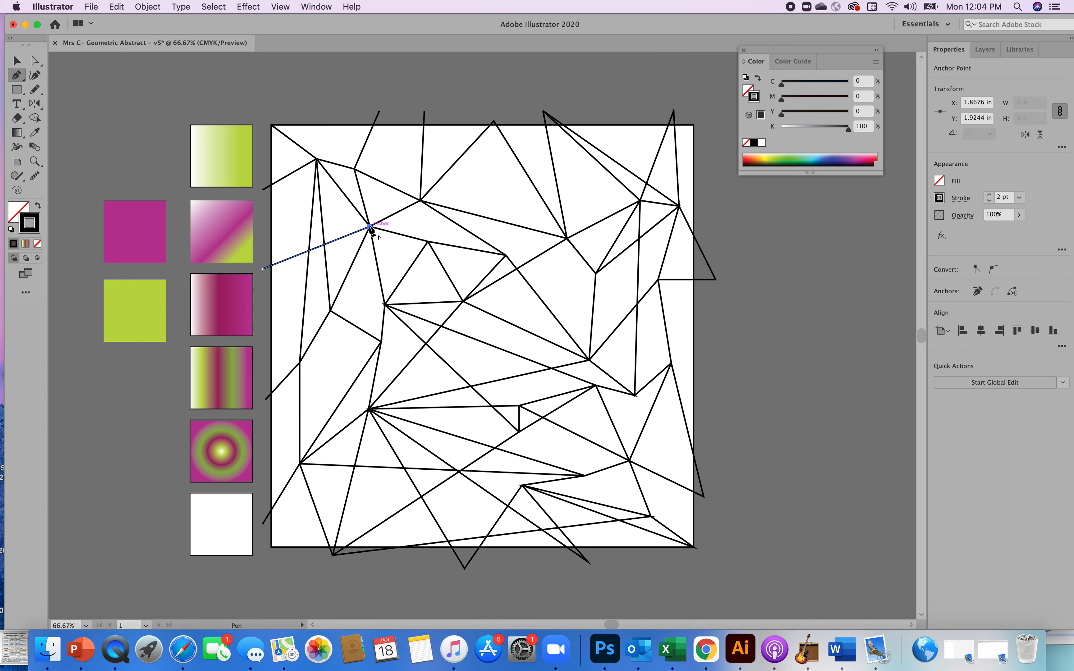
key(v)
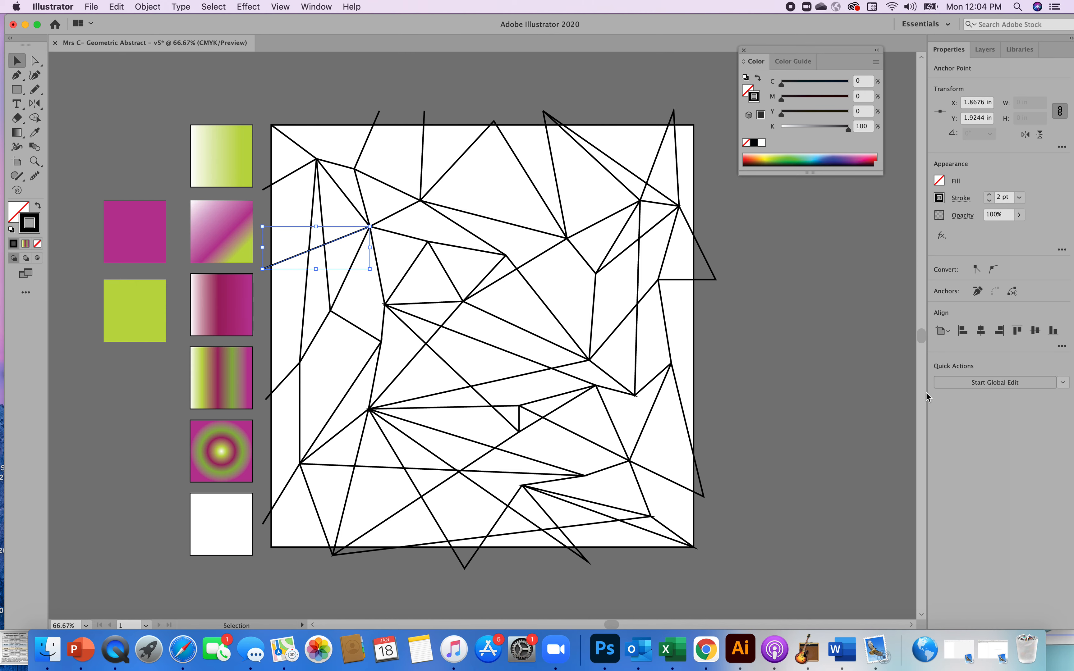
click(794, 384)
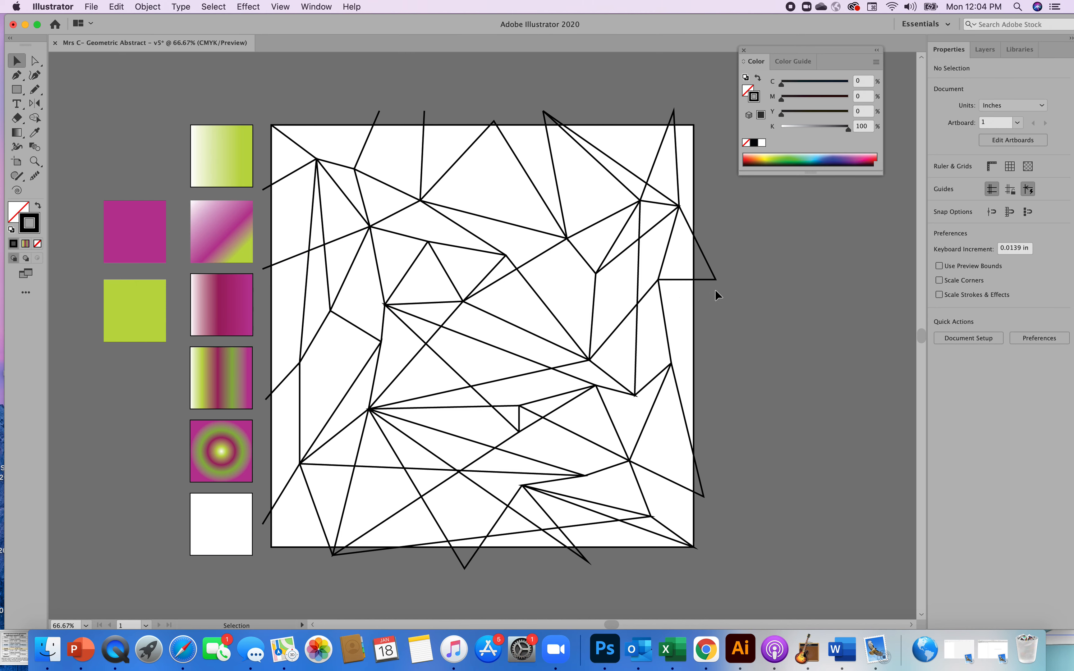
- Draw a straight Pen line from the outer point beyond the artboard's right edge down to the junction at about X 7.58 in, Y 4.51 in
key(p)
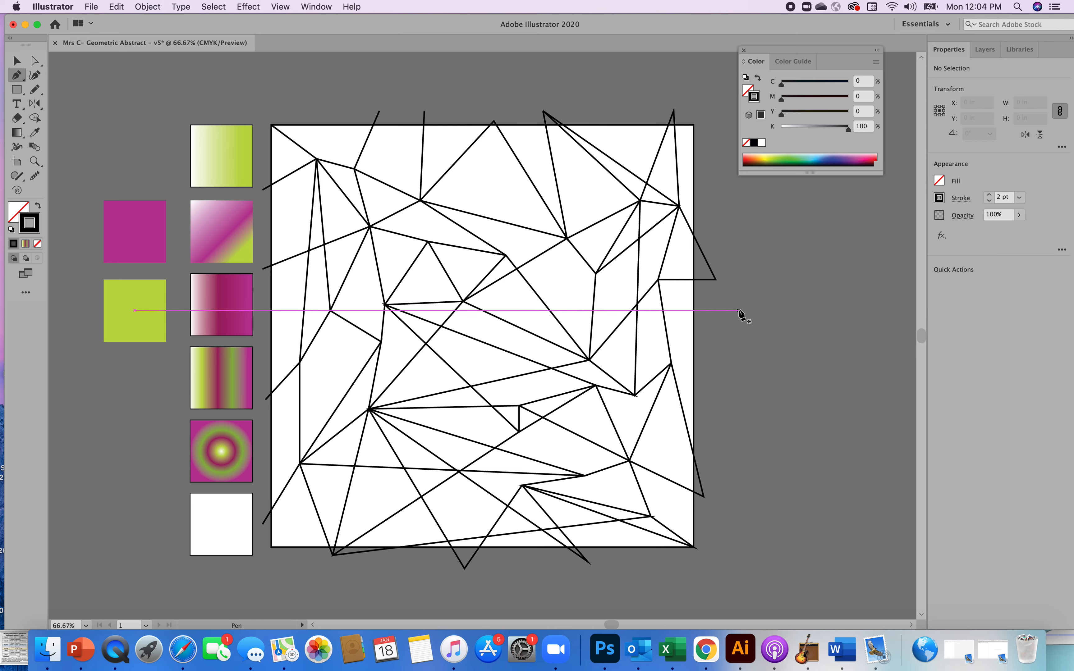
click(714, 279)
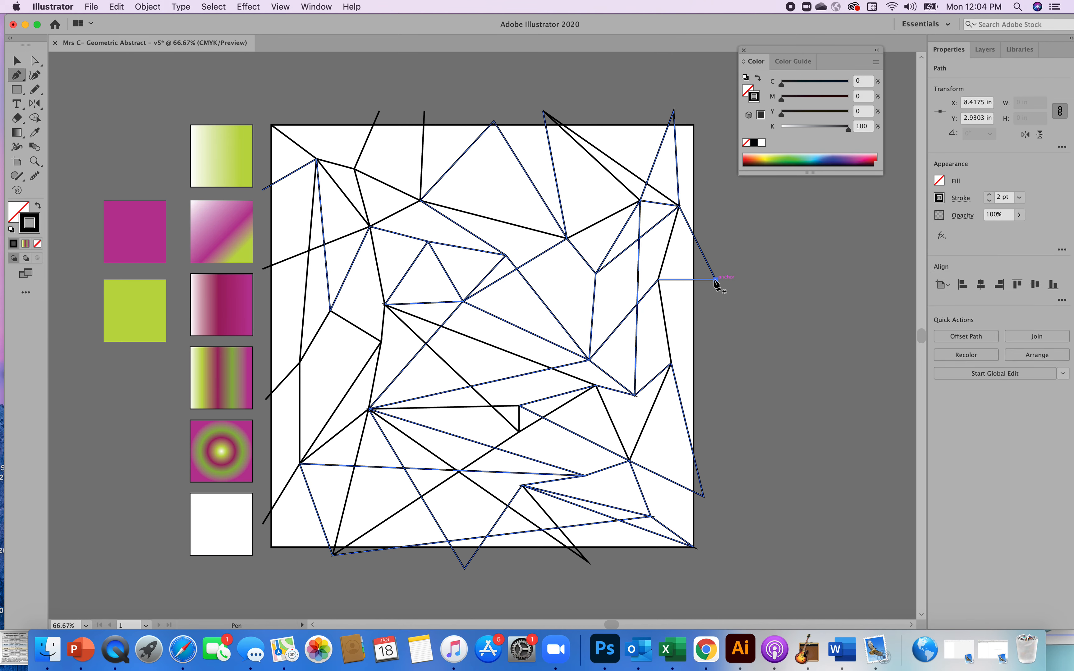
click(671, 363)
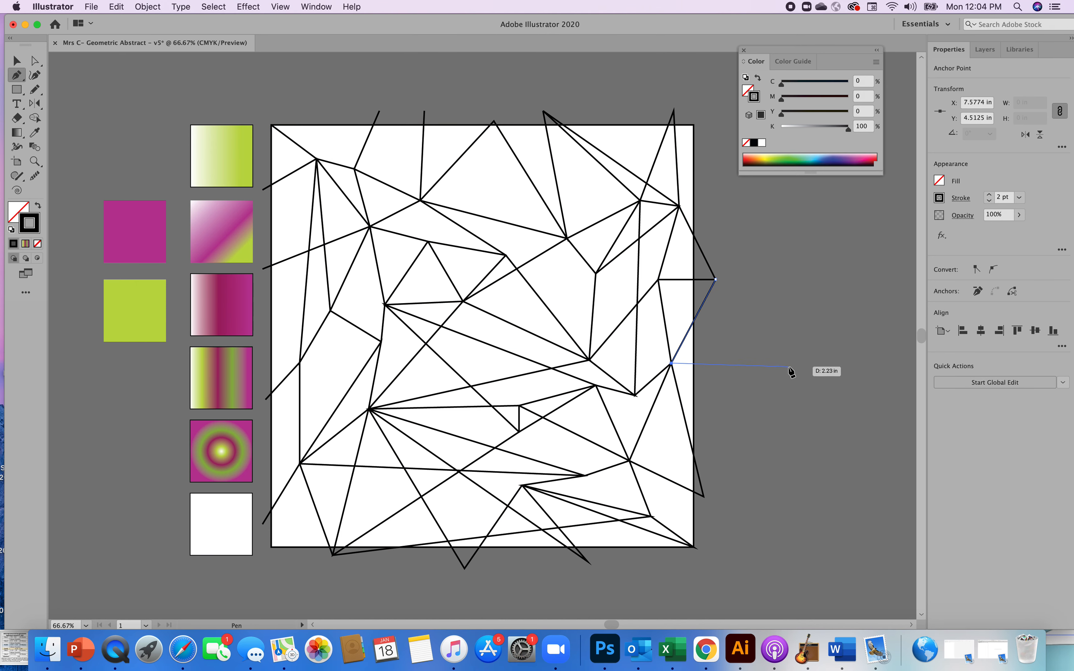
key(v)
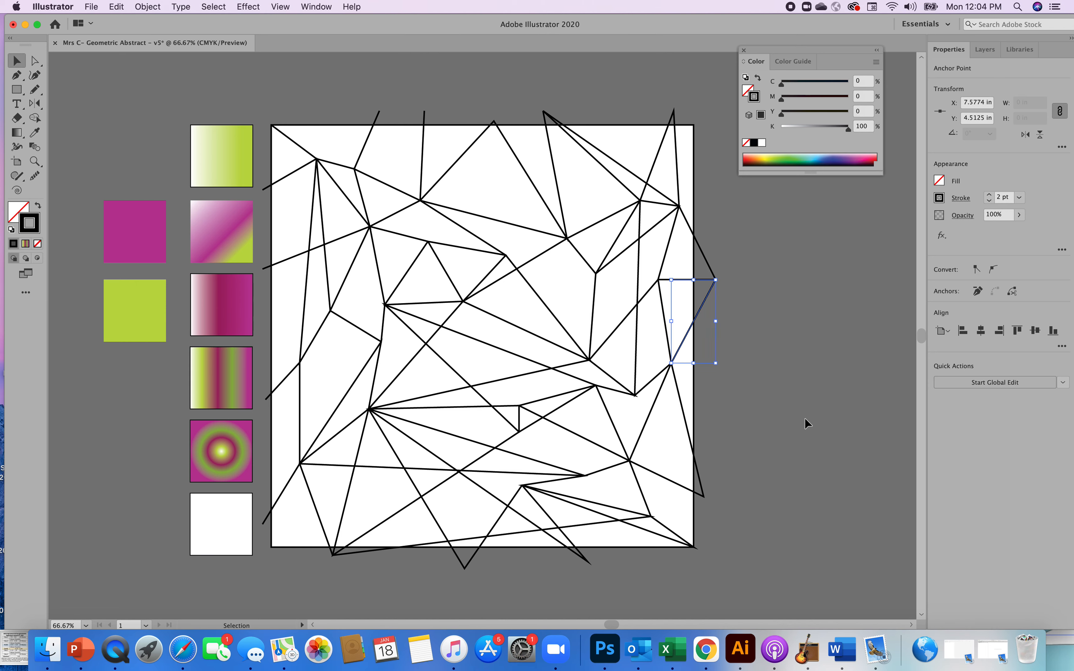
click(805, 418)
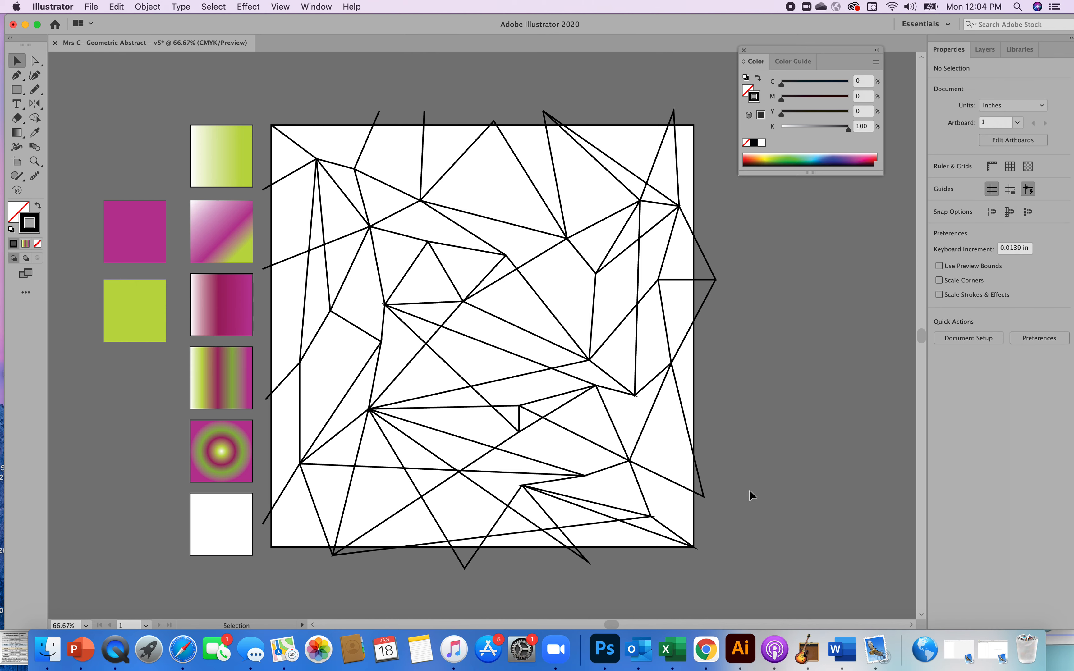
- Draw a short Pen line from the lower-right junction at about X 7.19 in, Y 7.42 in to the outer point beyond the artboard's right edge
key(p)
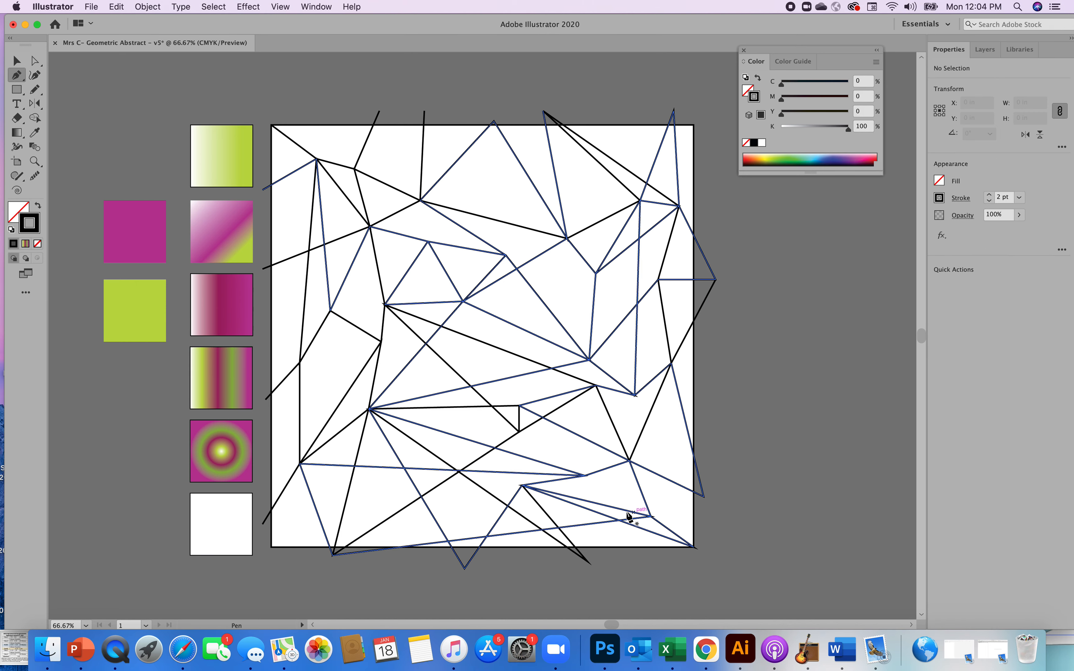
click(650, 516)
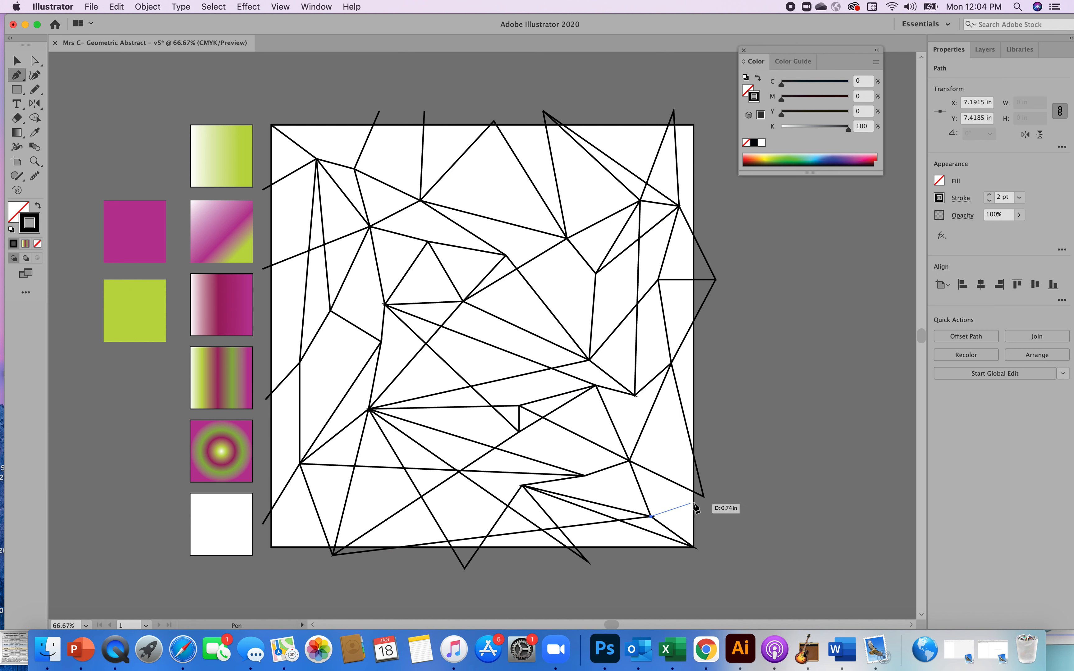
click(704, 497)
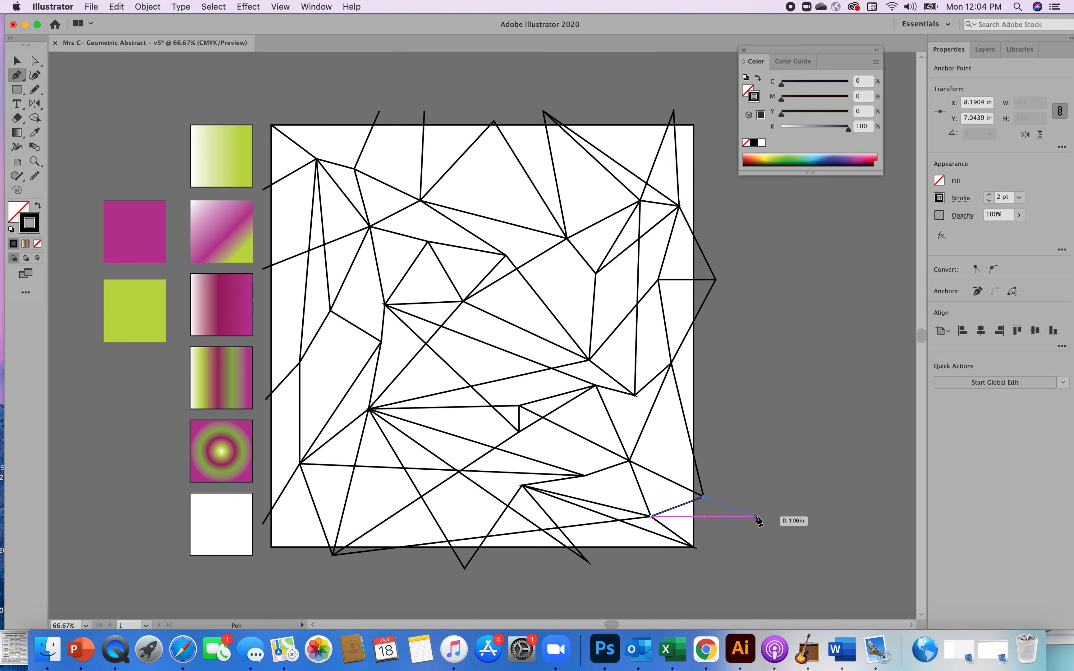
key(v)
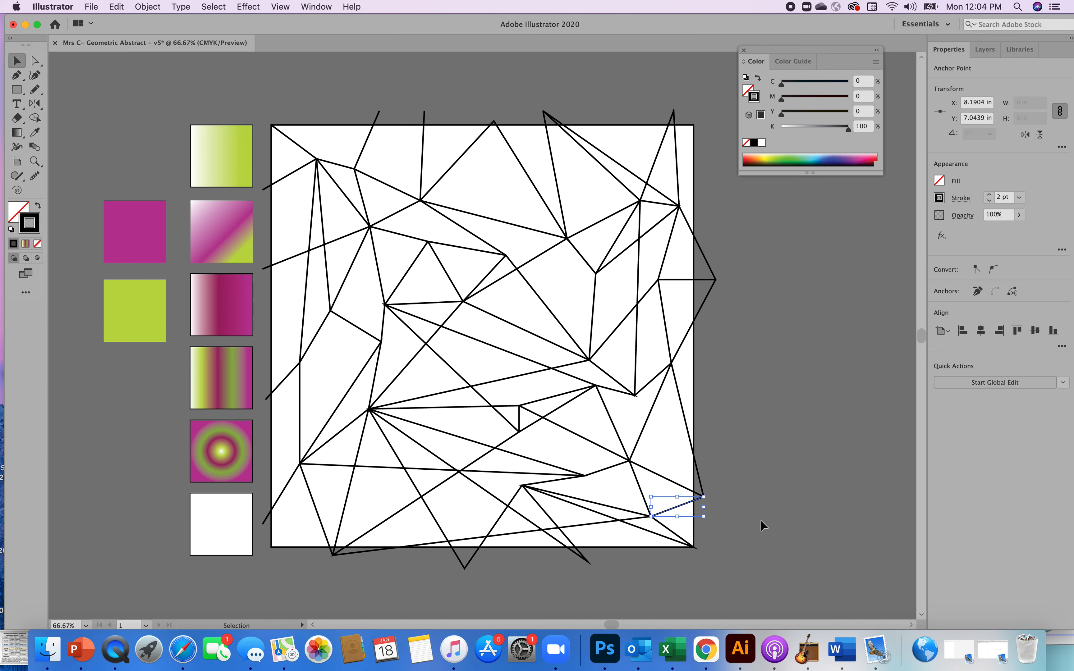
click(769, 535)
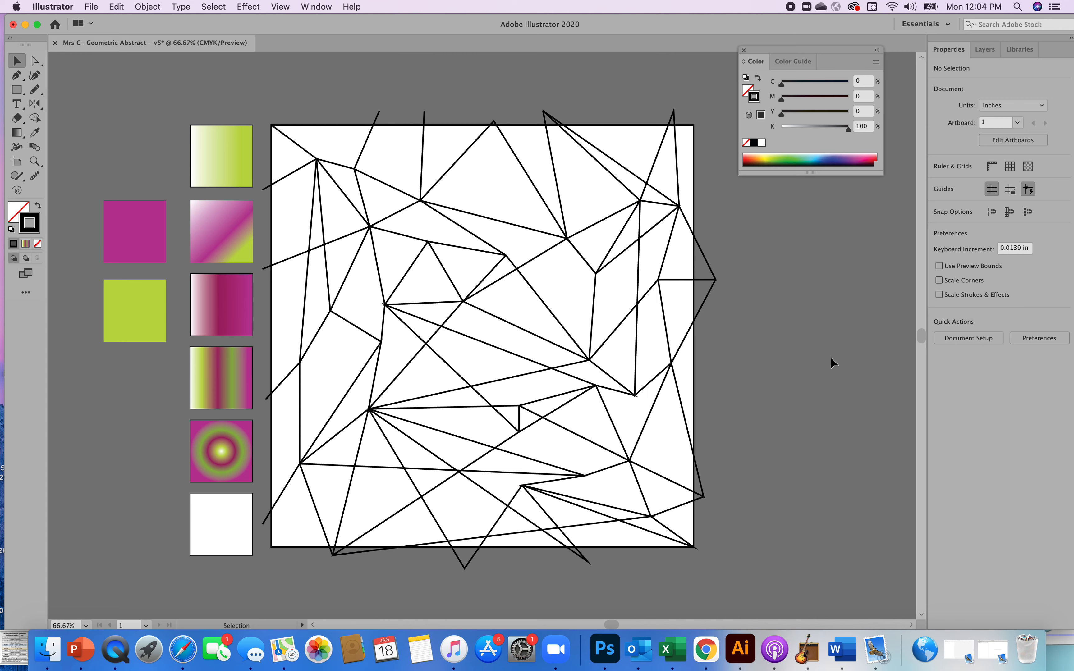
key(a)
key(super+p)
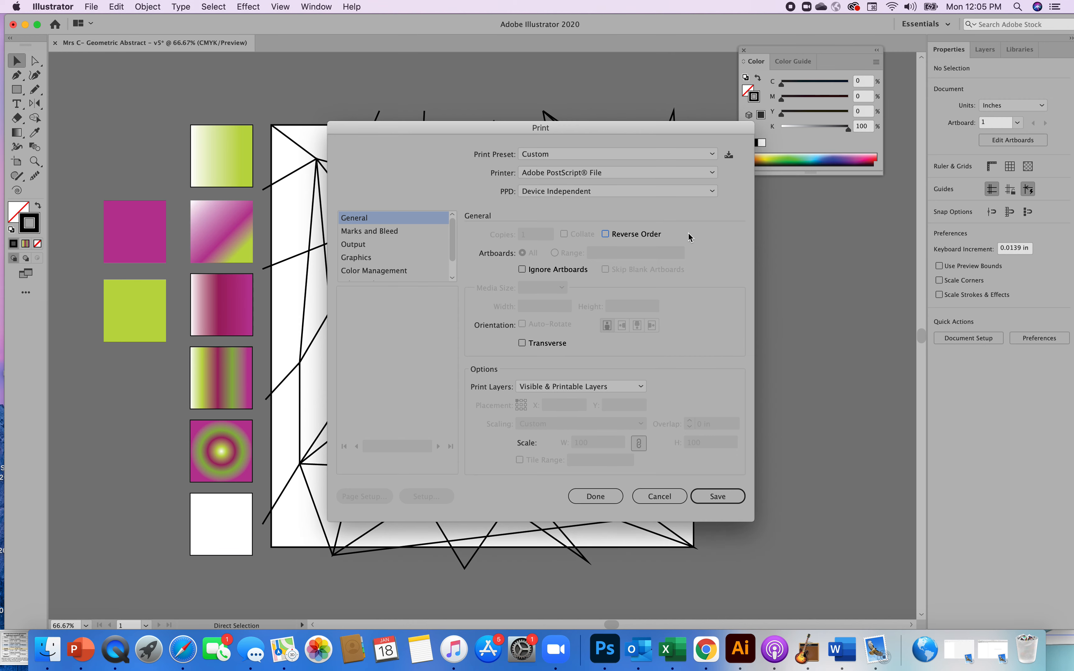
click(593, 497)
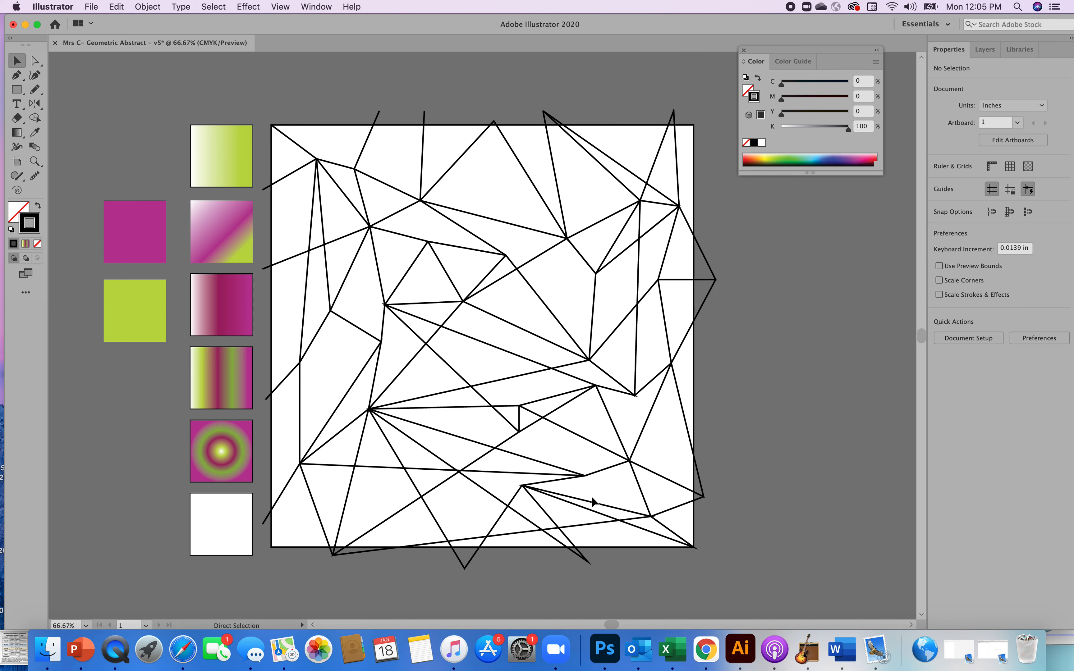
- Draw a Pen line about 5.1 in long from the peak above the artboard's upper-right corner to the upper-left junction at X 2.82 in
key(p)
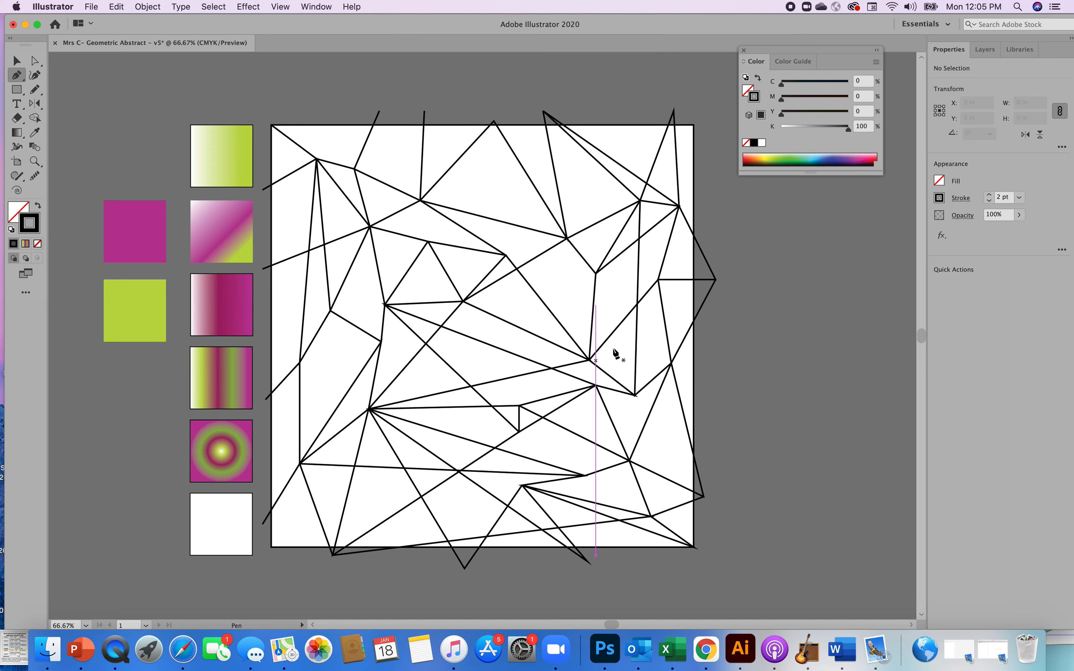
click(672, 111)
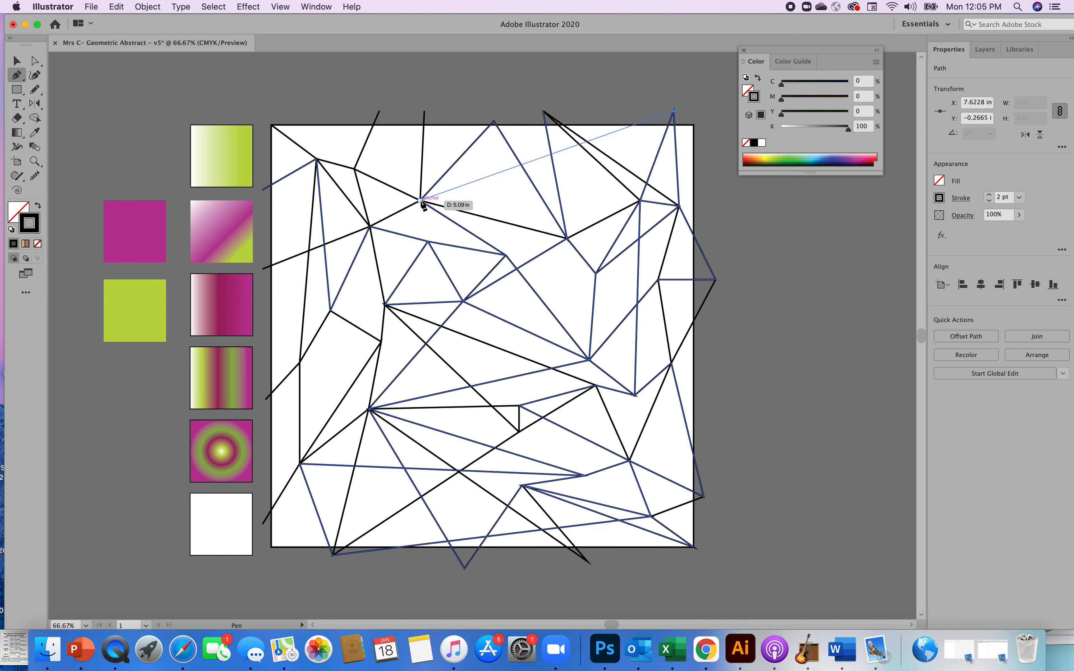
click(420, 200)
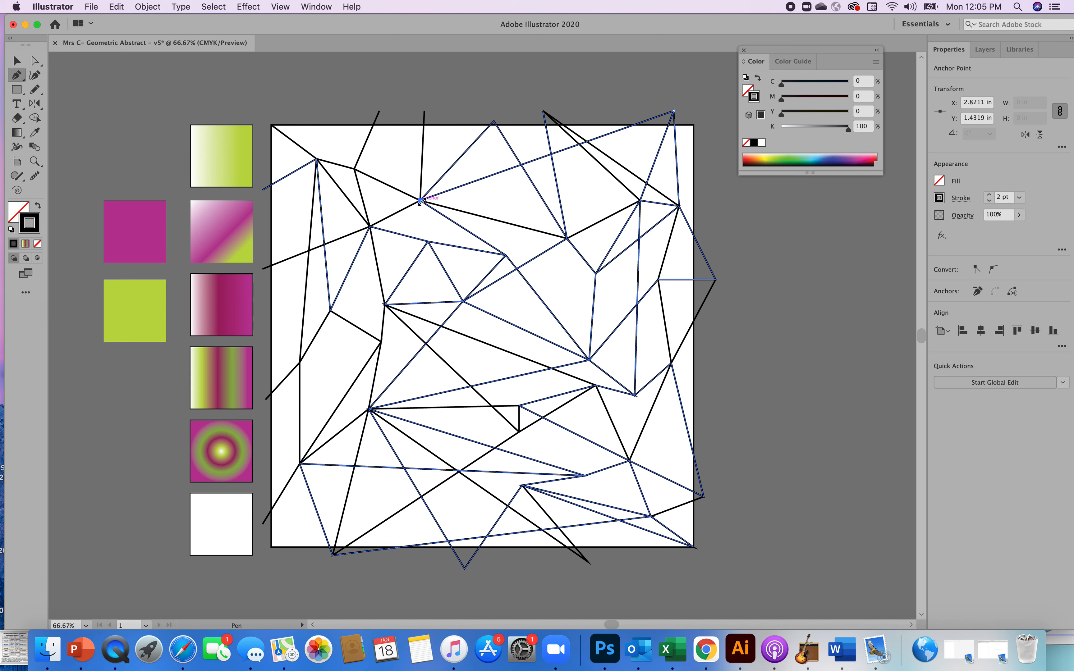
key(v)
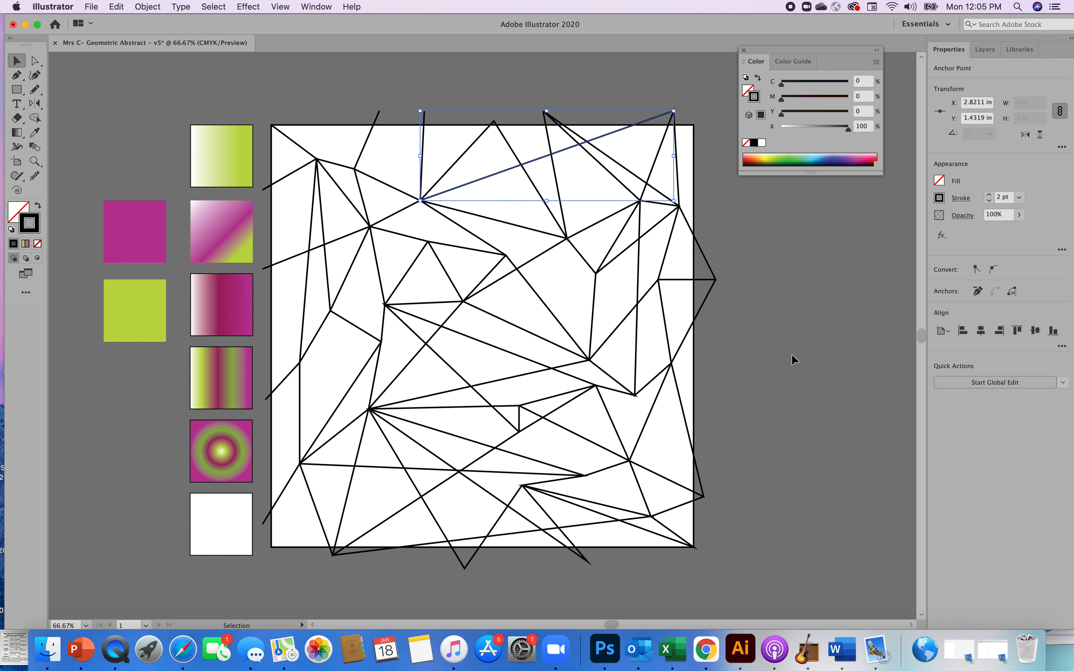
click(791, 355)
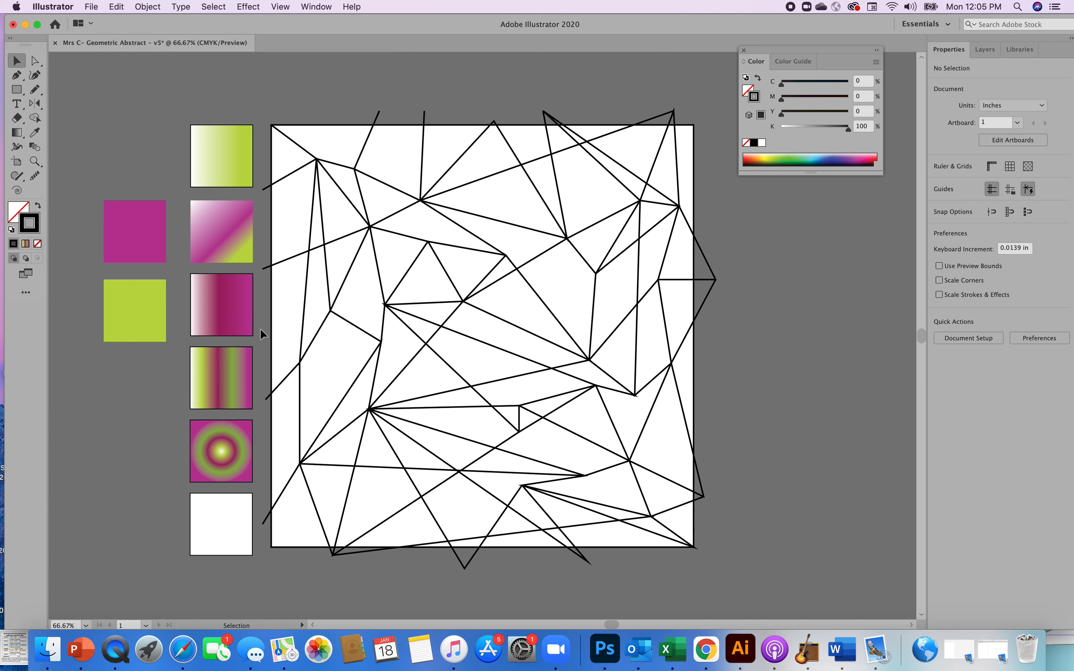
- Draw a straight Pen line from the left-side junction at X 1.12 in, Y 3.52 in to about X -0.21 in, Y 3.08 in, outside the artboard
key(p)
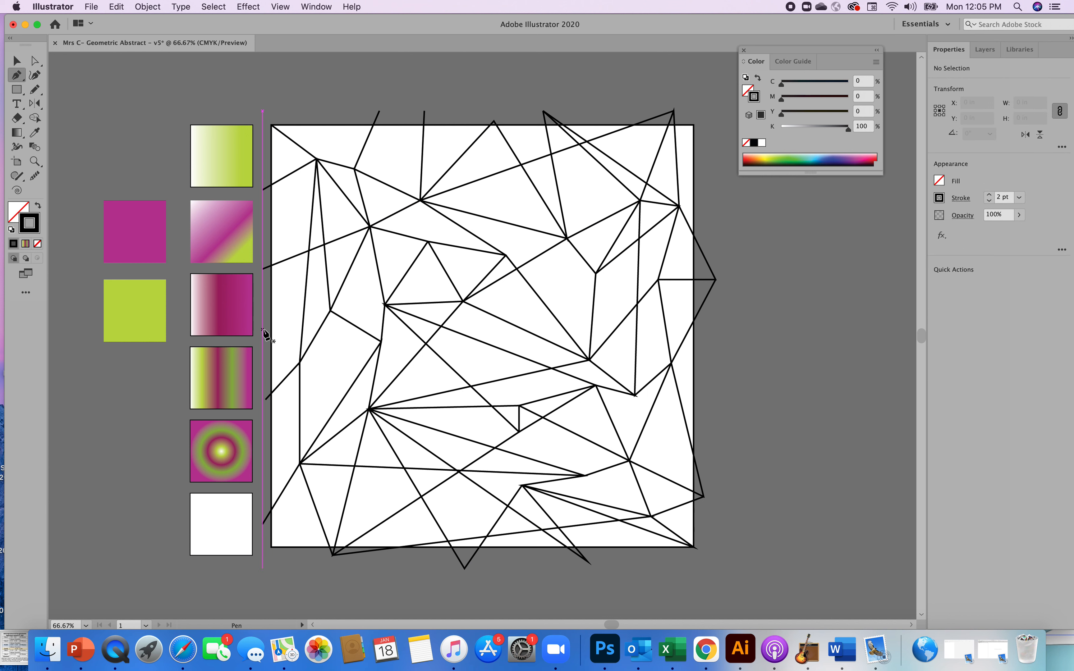
click(330, 310)
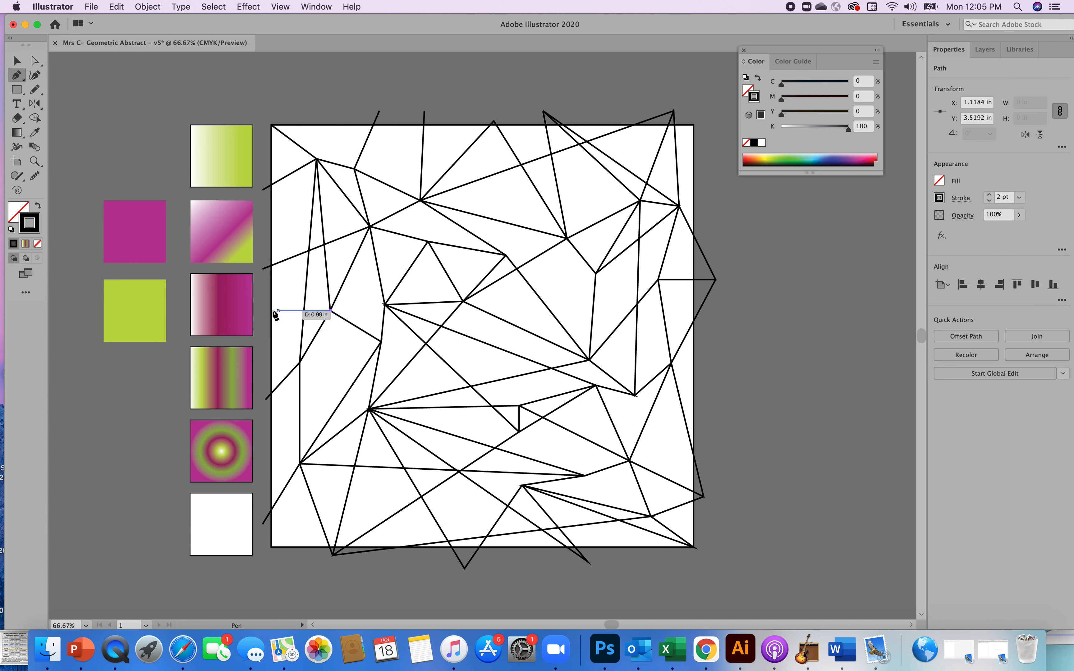
click(261, 288)
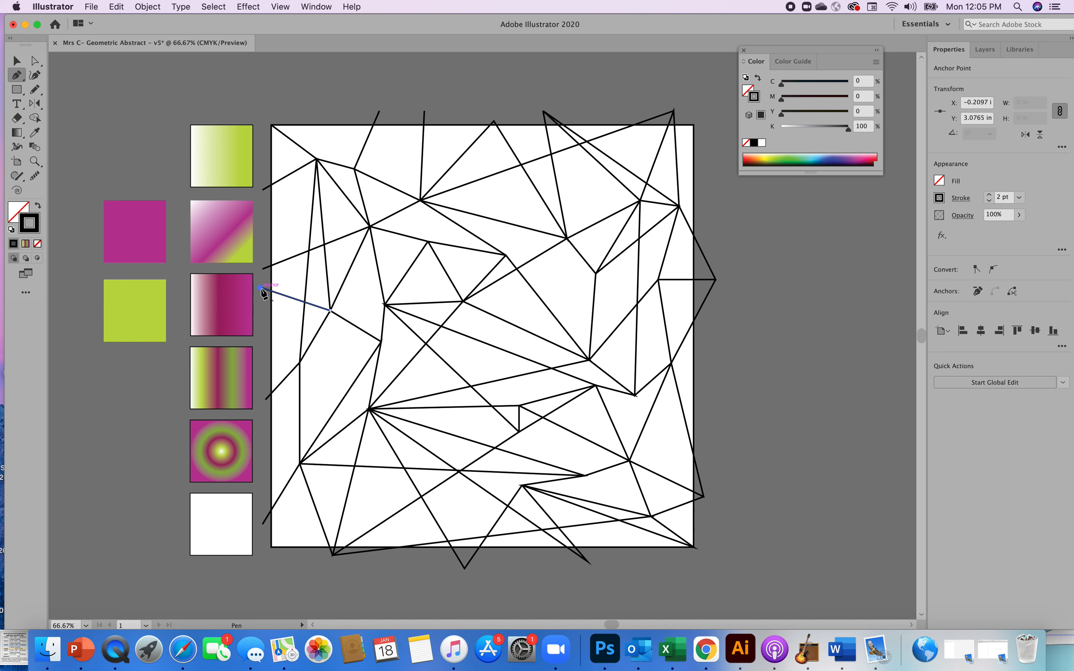
key(v)
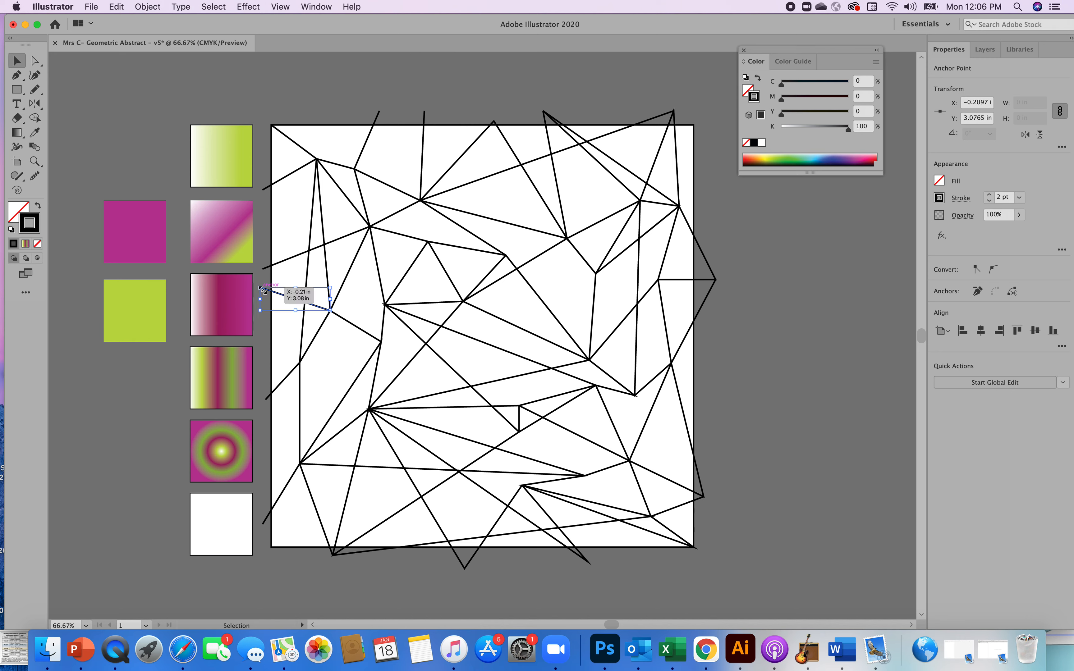
click(764, 401)
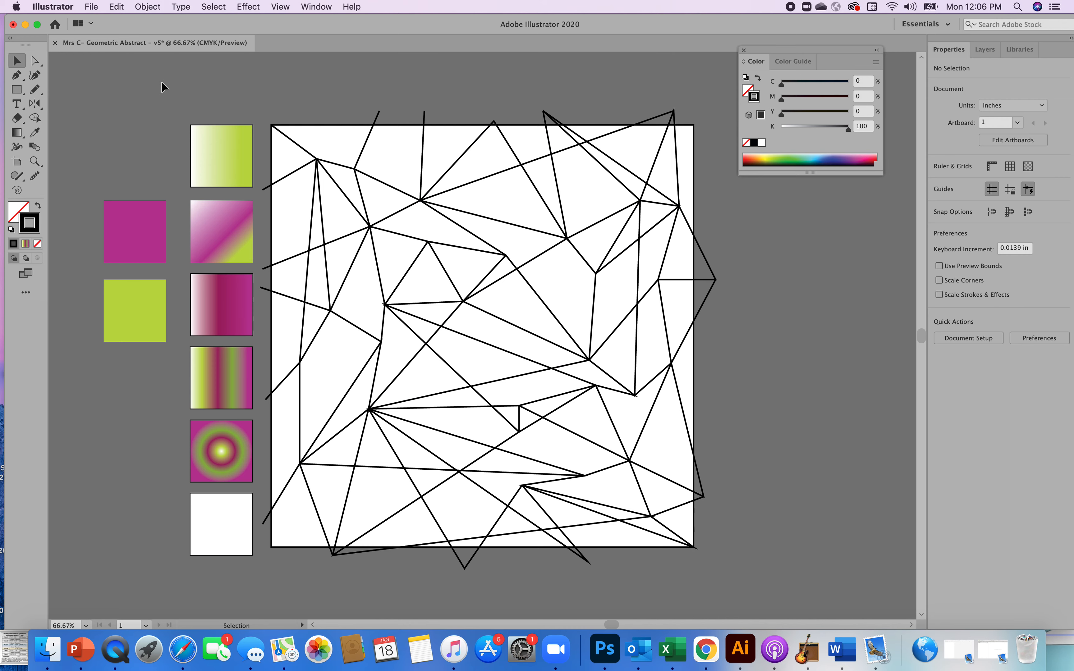
- Connect the two open line ends above the artboard's top edge with a straight Pen line from about X 2.05 in to X 2.90 in
key(p)
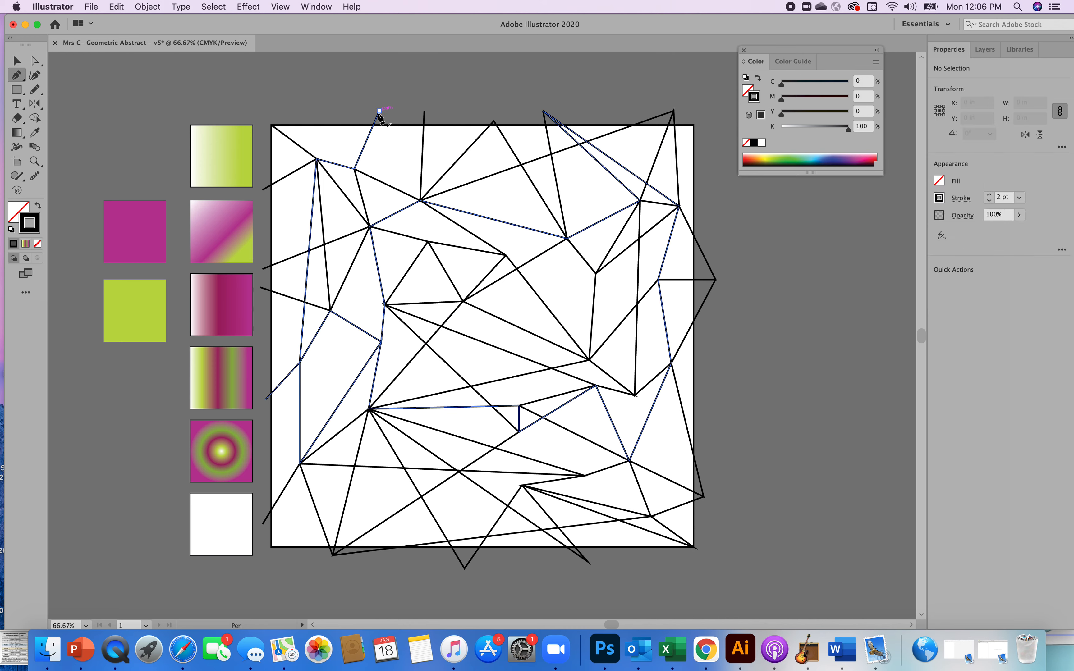
click(379, 111)
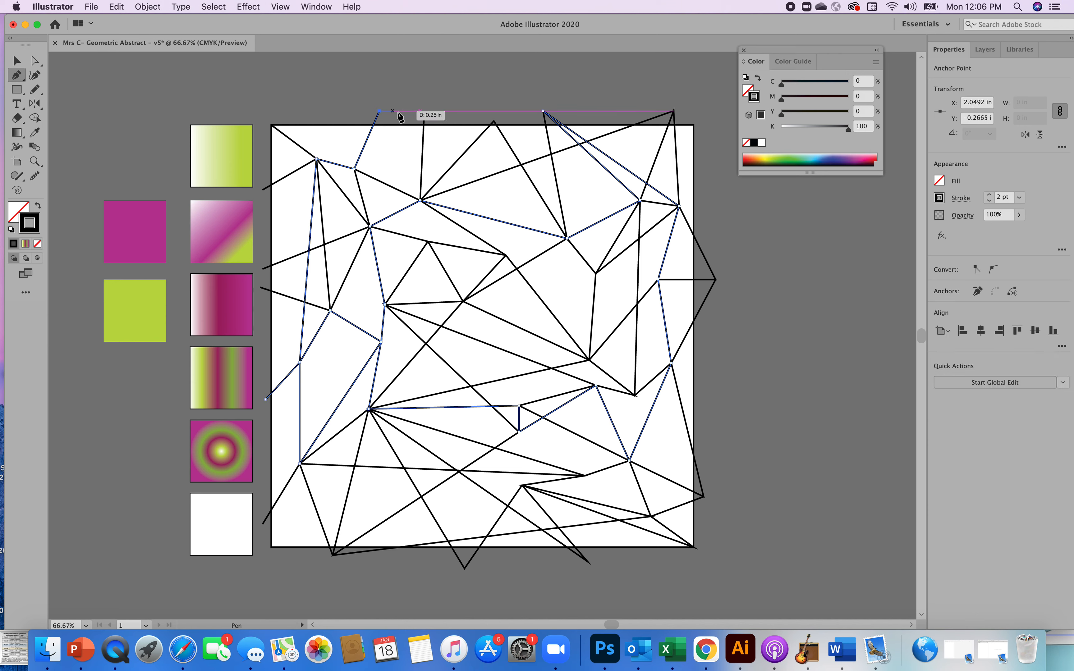
click(424, 110)
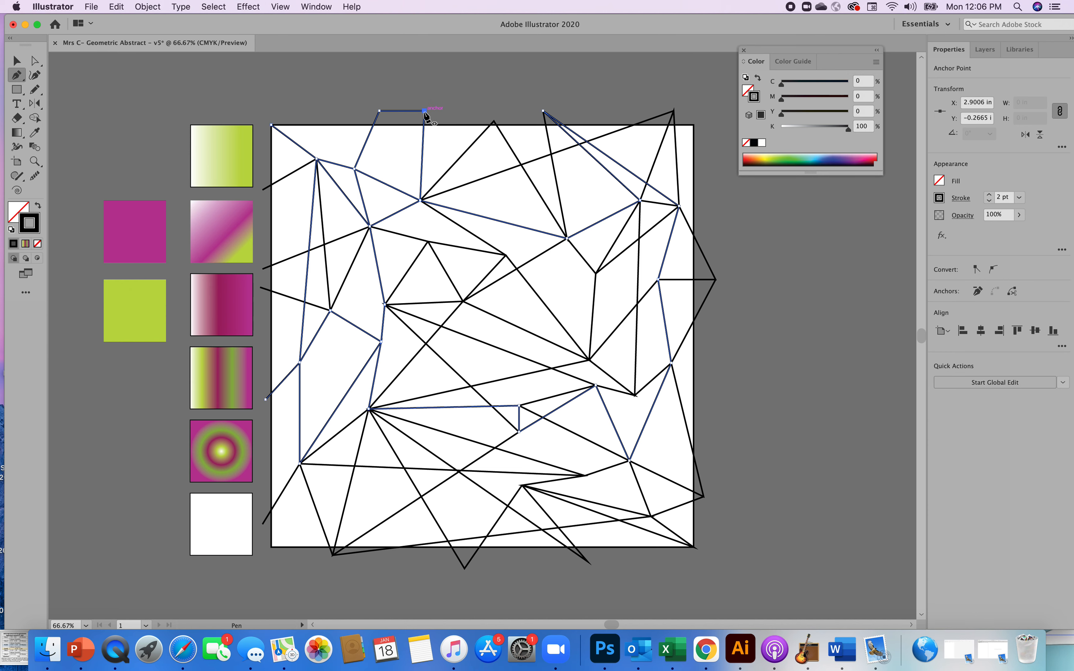
key(v)
click(264, 191)
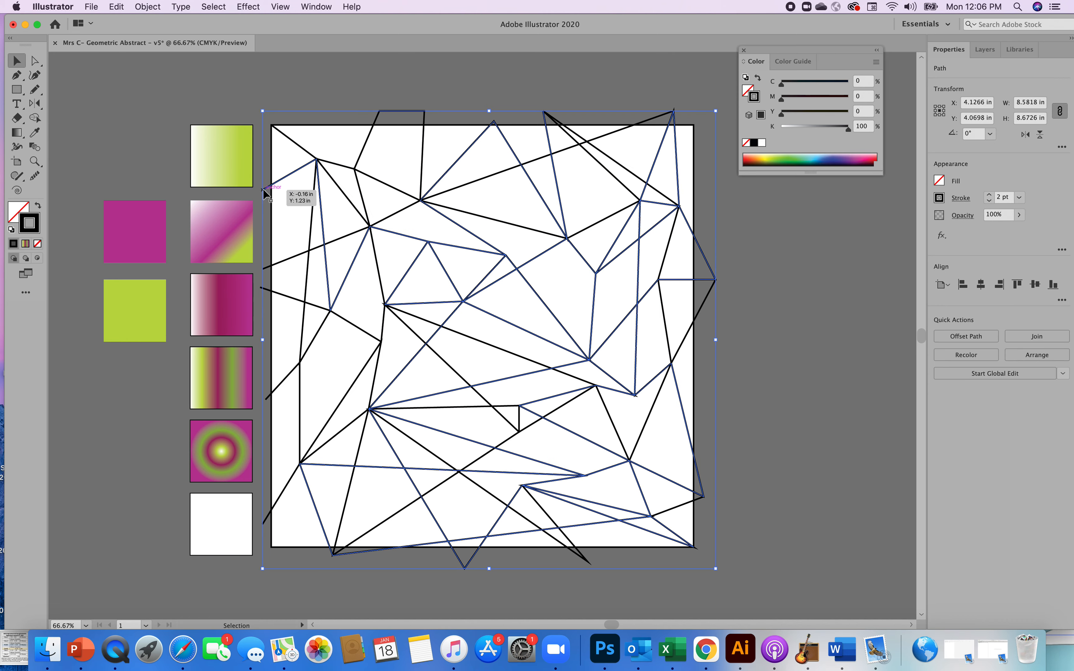
click(309, 76)
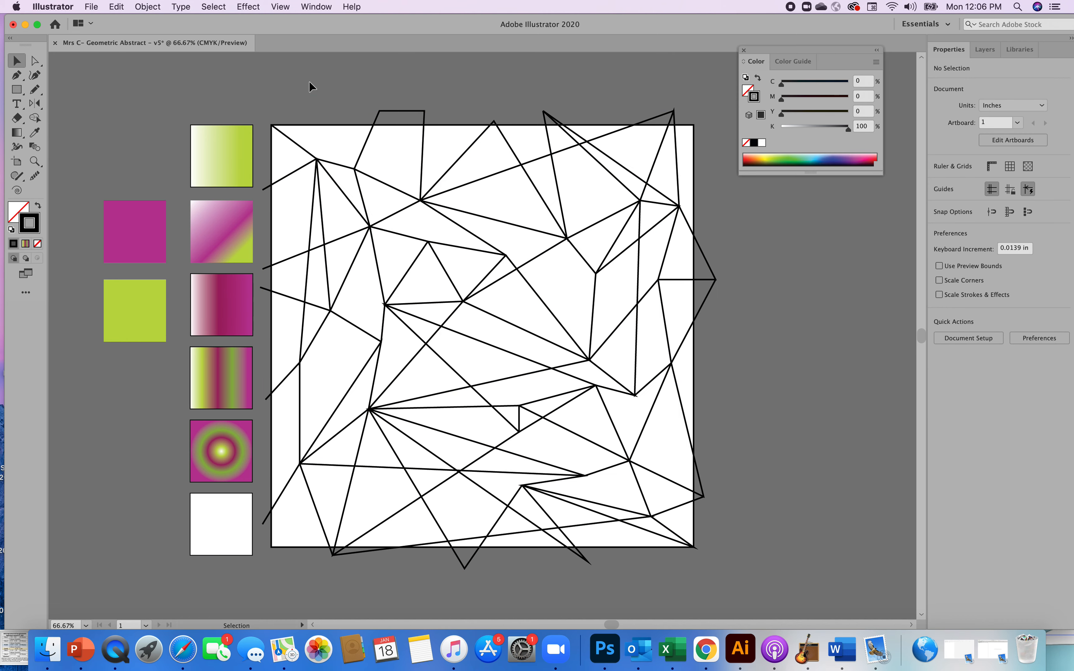
- Draw a vertical Pen line outside the artboard's left edge at X -0.16 in, joining the open ends at Y 1.23 in and Y 2.73 in
key(p)
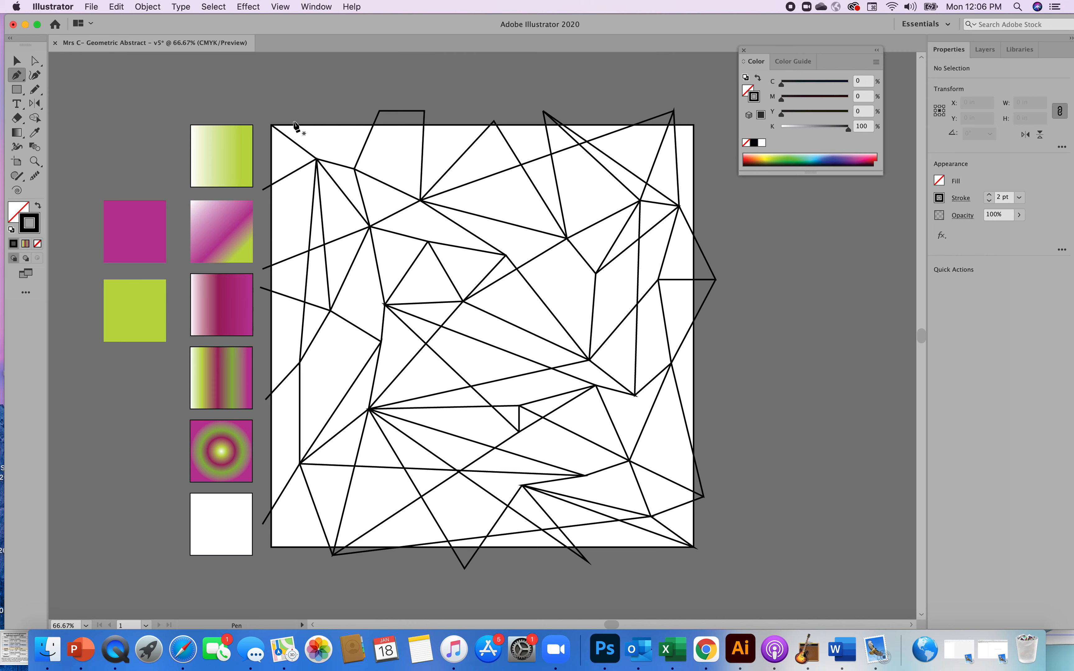
click(263, 189)
click(263, 268)
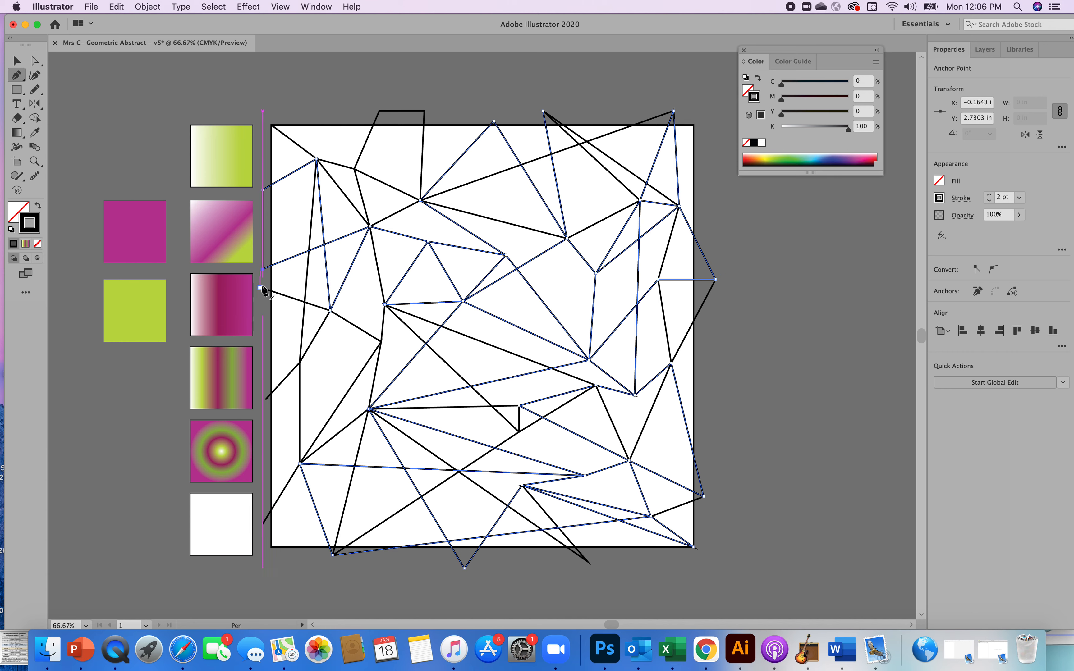
click(261, 287)
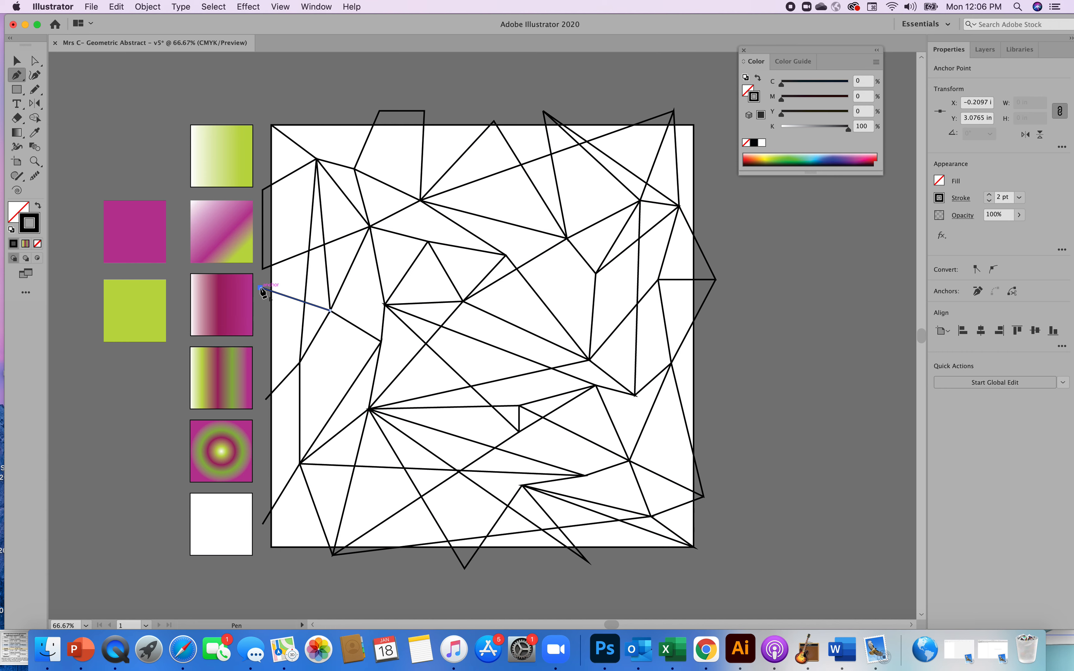
drag(260, 288, 262, 287)
key(v)
click(466, 109)
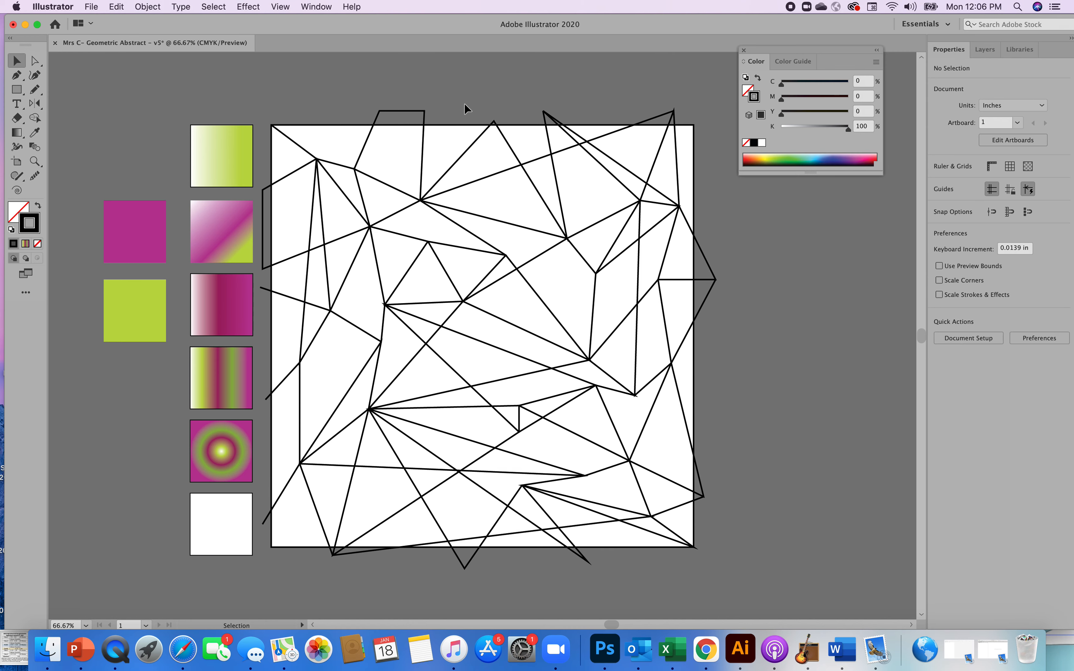
- Draw a Pen line outside the artboard's left edge joining the open ends at X -0.21 in, Y 3.08 in and X -0.11 in, Y 5.21 in
key(p)
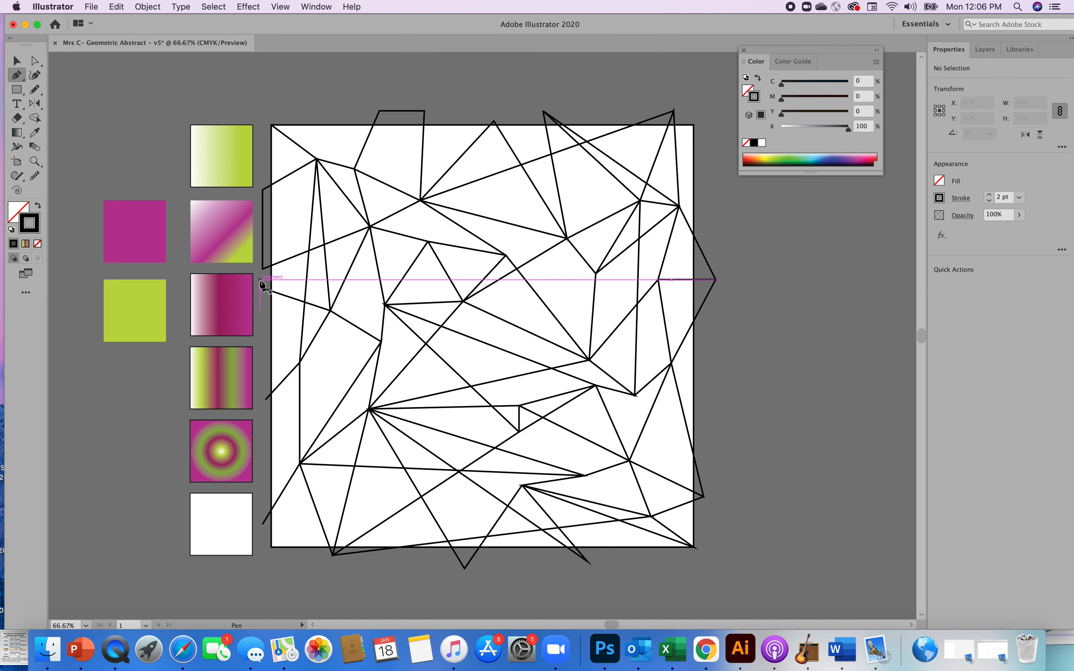
click(260, 288)
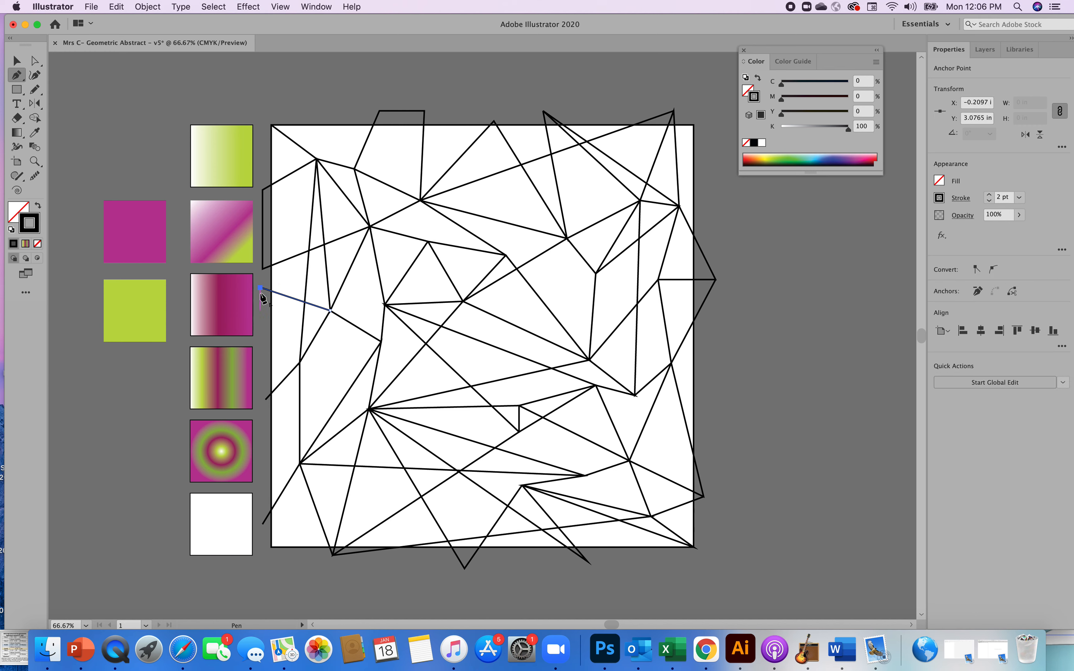
click(266, 399)
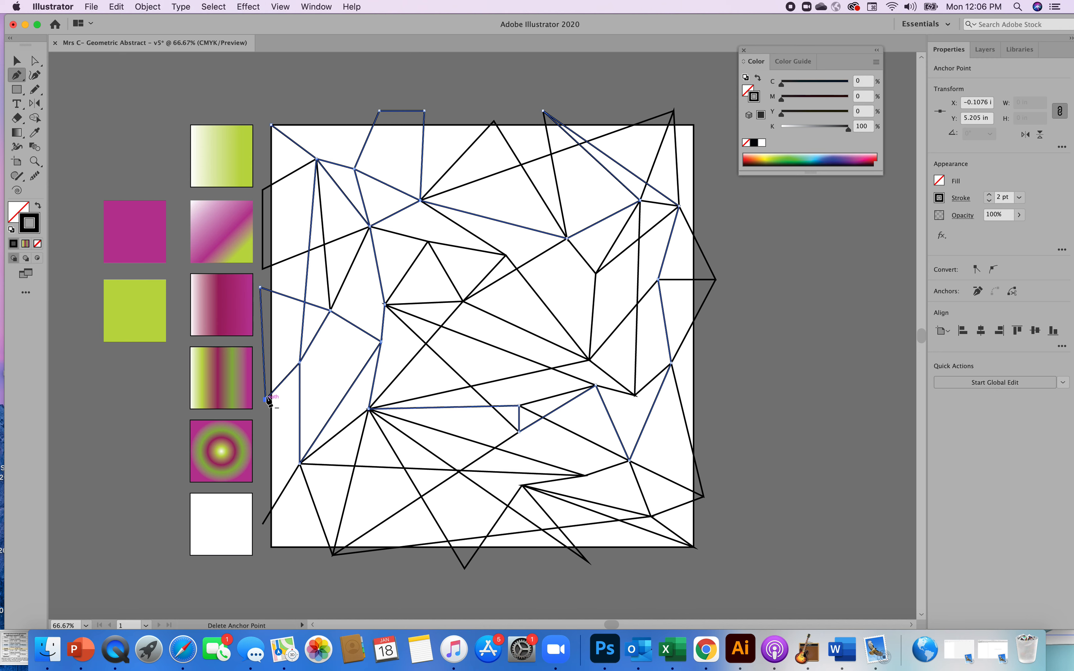
key(v)
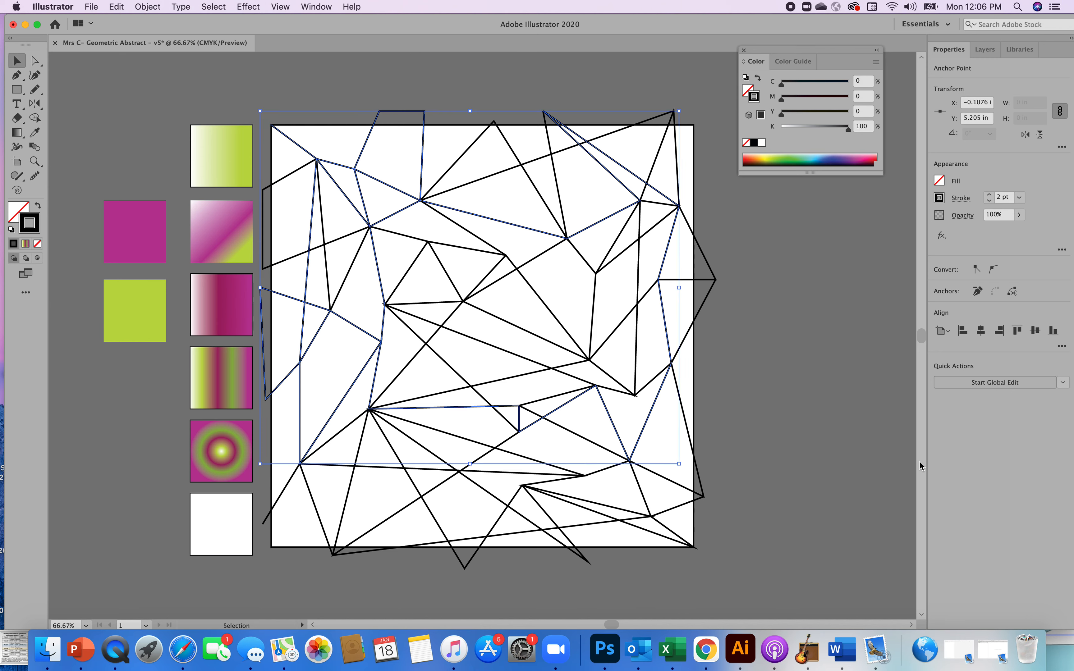
click(819, 464)
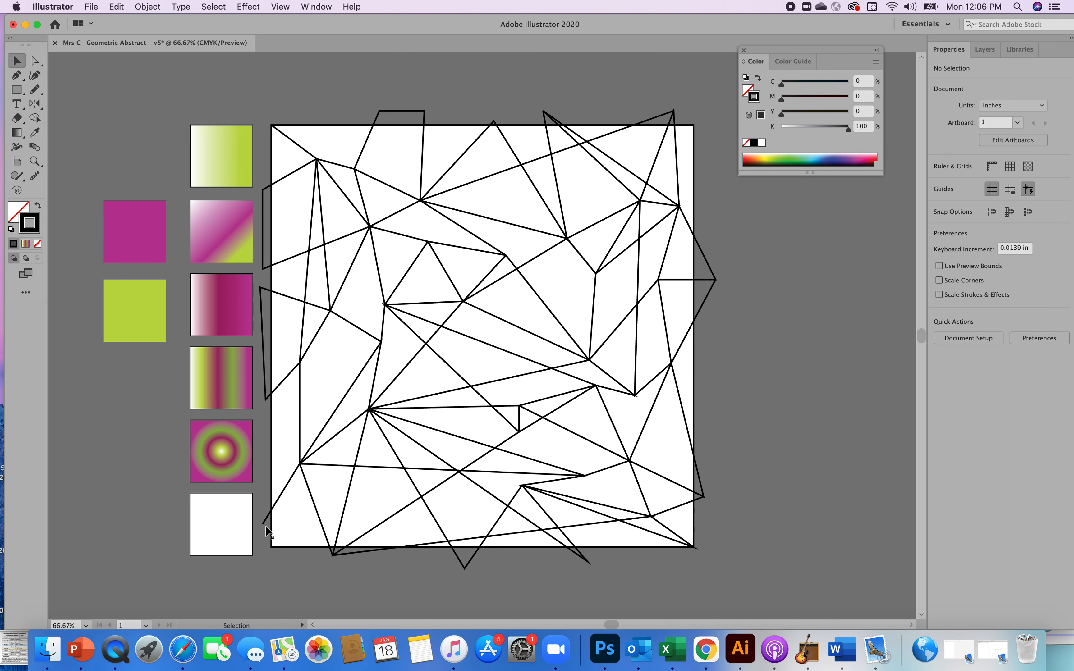
- Draw a Pen line about 1.45 in long from the open end at X -0.16 in, Y 7.57 in to the junction at X 1.16 in, Y 8.15 in
key(p)
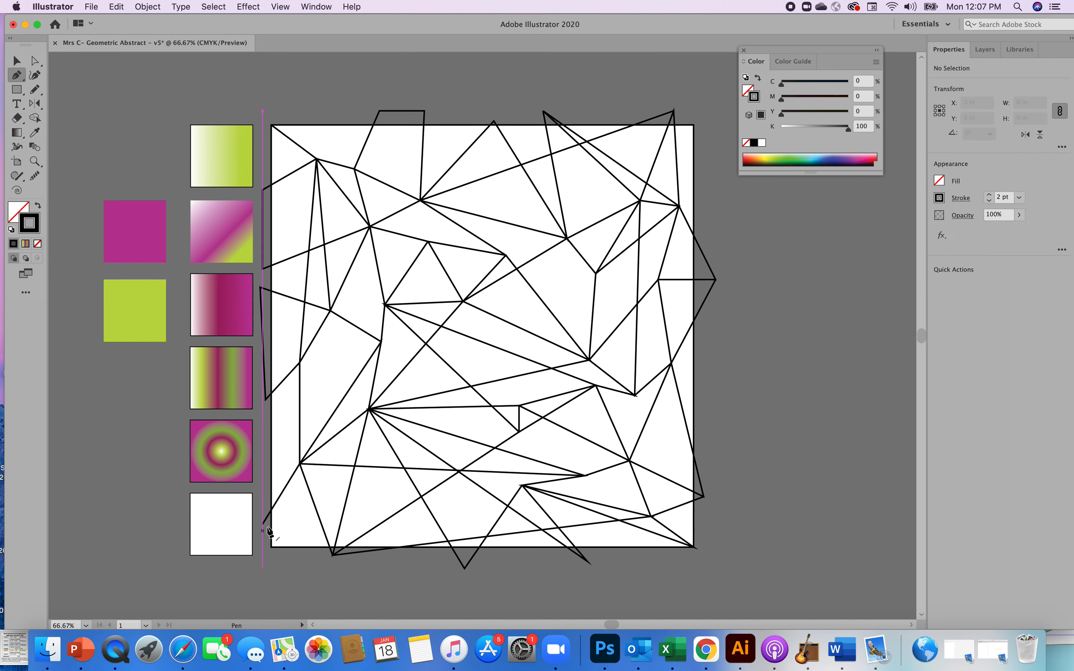
click(262, 525)
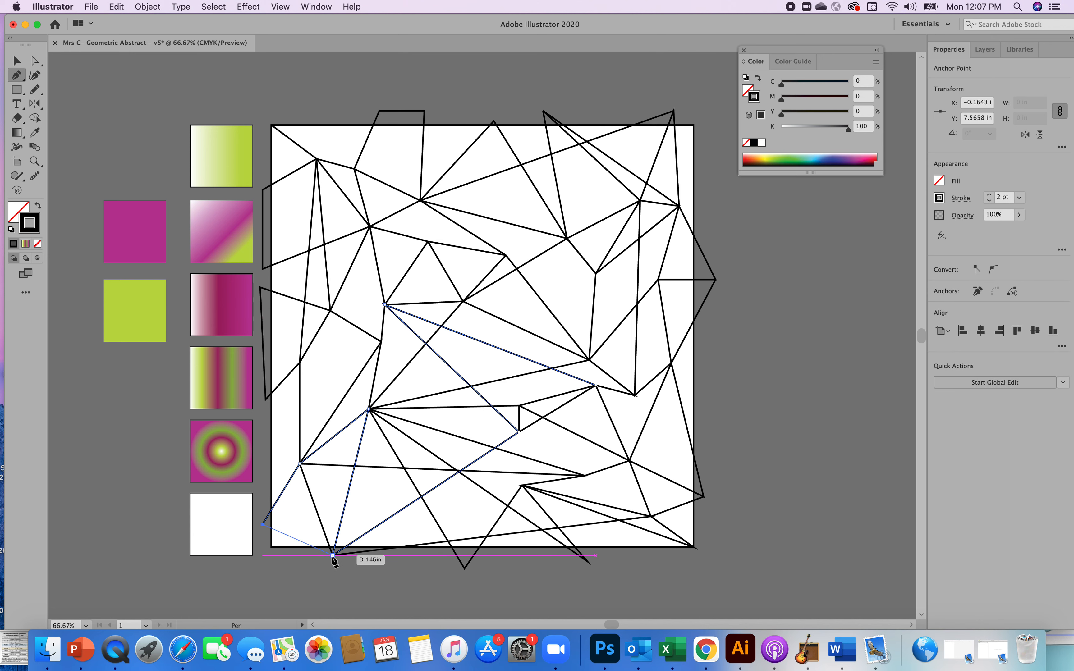
click(332, 555)
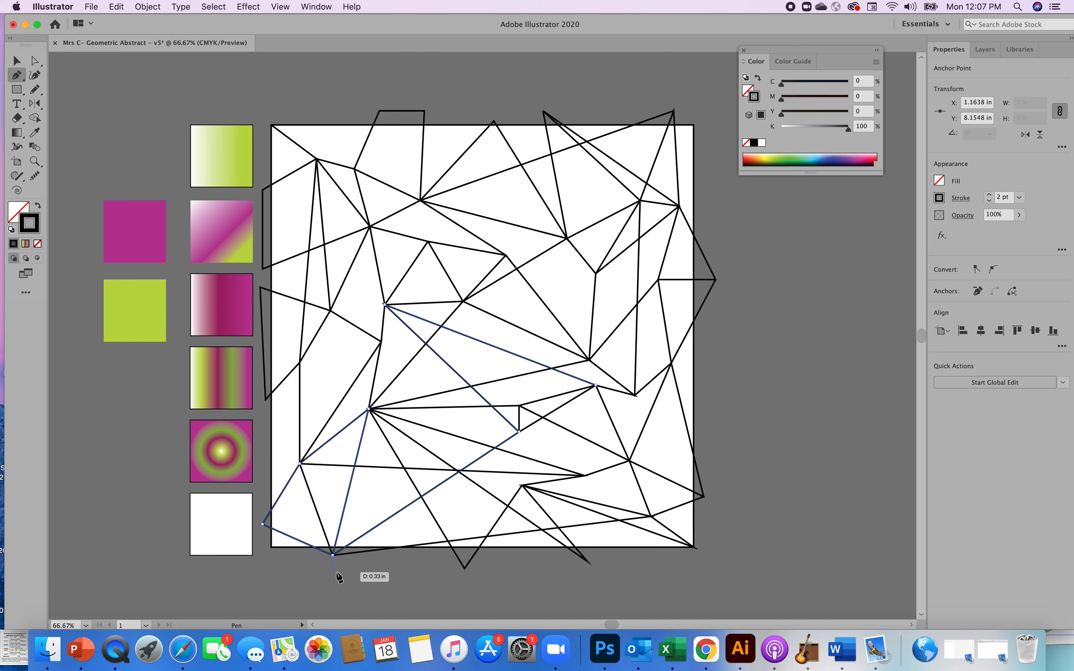
key(v)
click(740, 507)
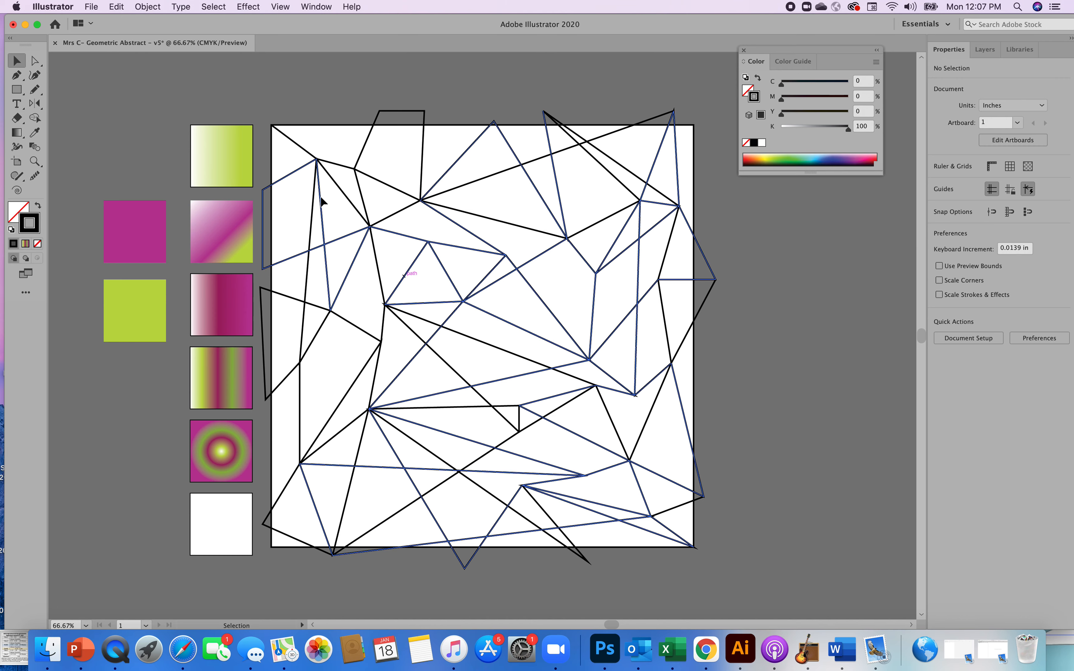
- Move the column of five gradient squares and the white square together away from the artboard to about X -1.26 in
click(219, 152)
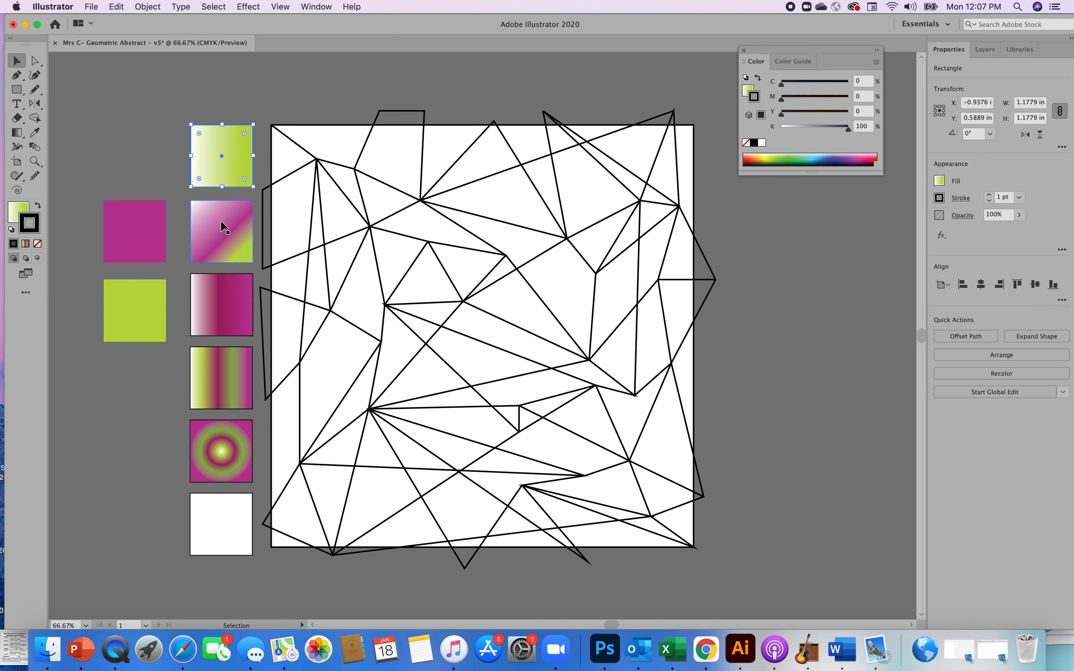
shift+click(220, 219)
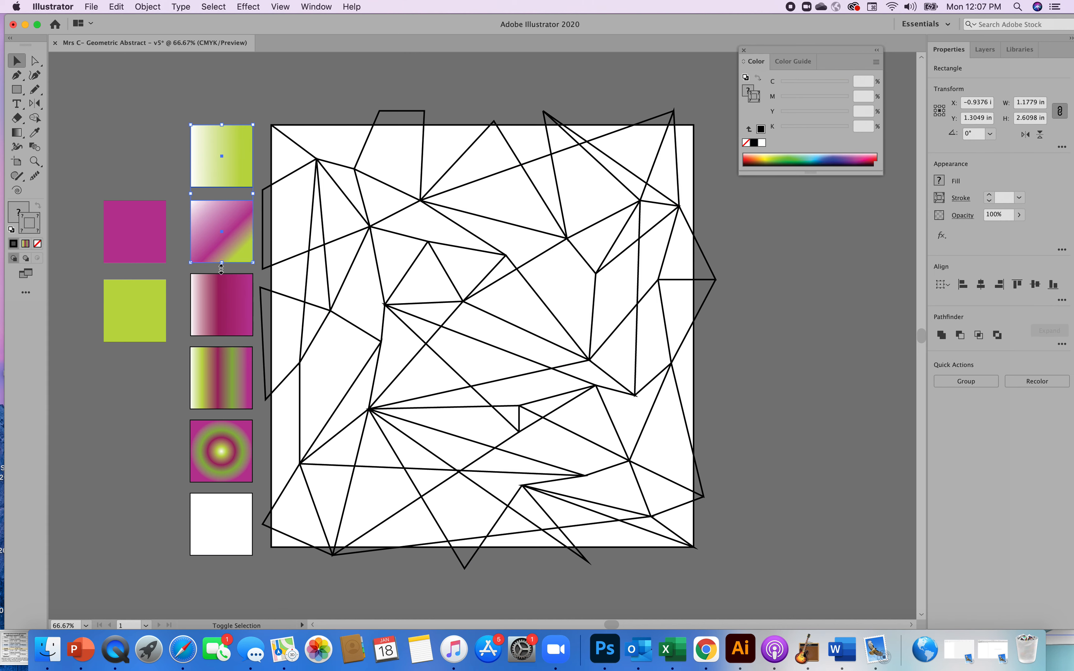
shift+click(223, 328)
shift+click(228, 386)
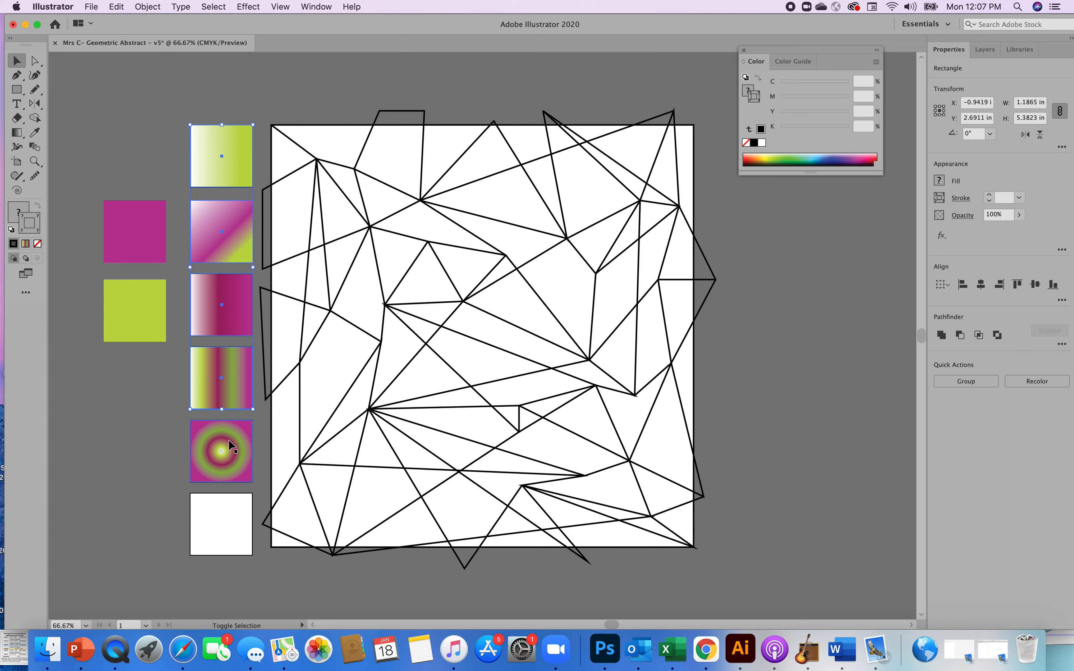
shift+click(229, 441)
shift+click(221, 518)
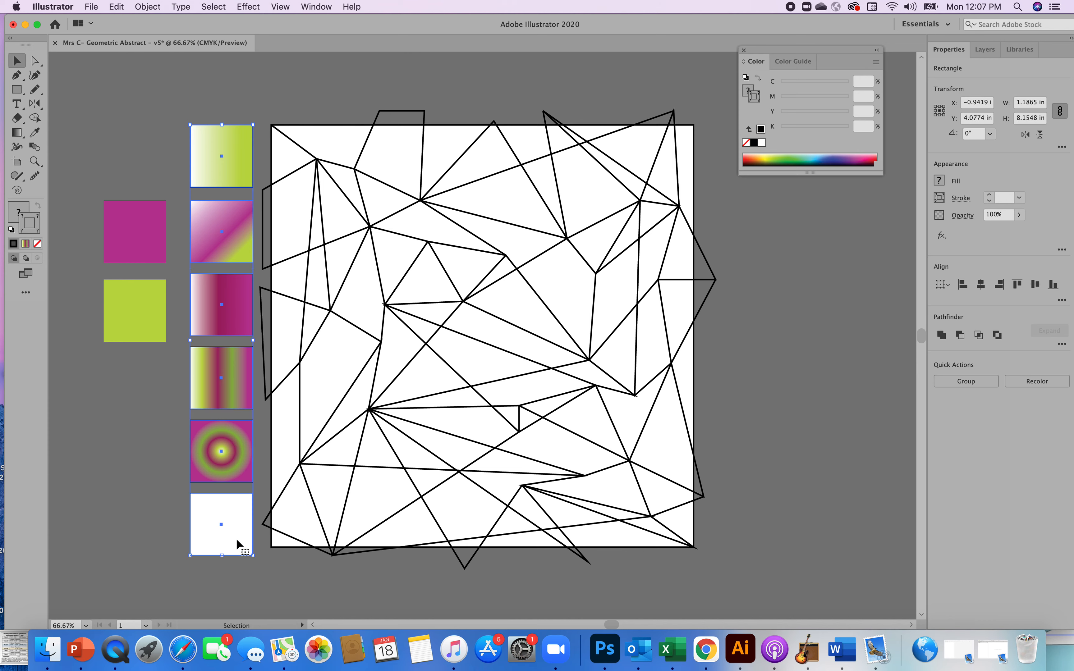
key(Left)
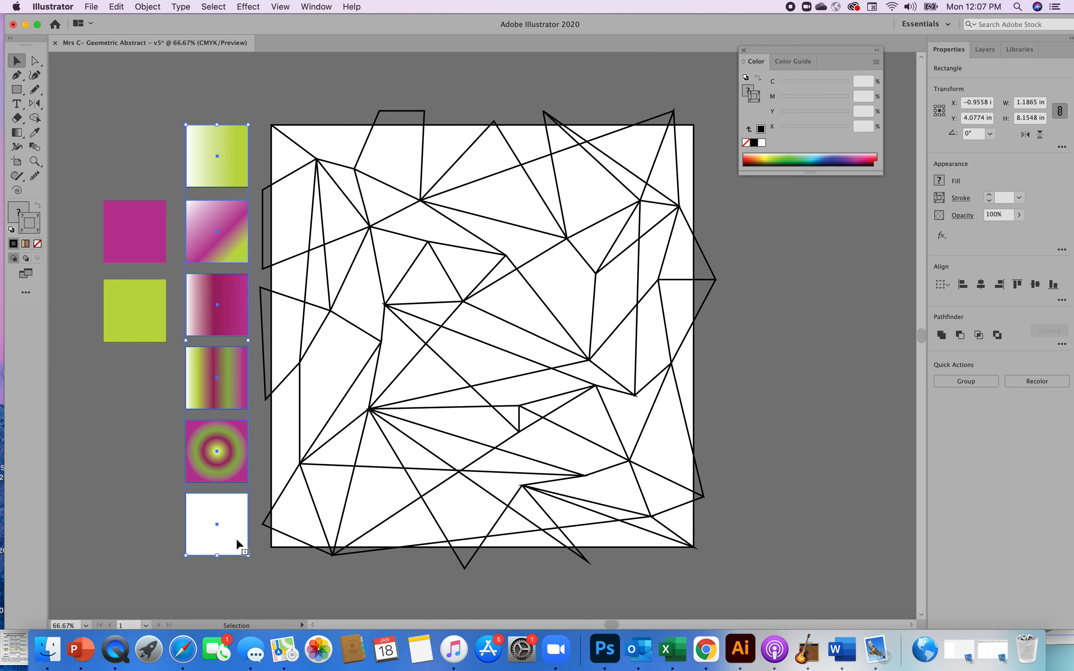
key(Left)
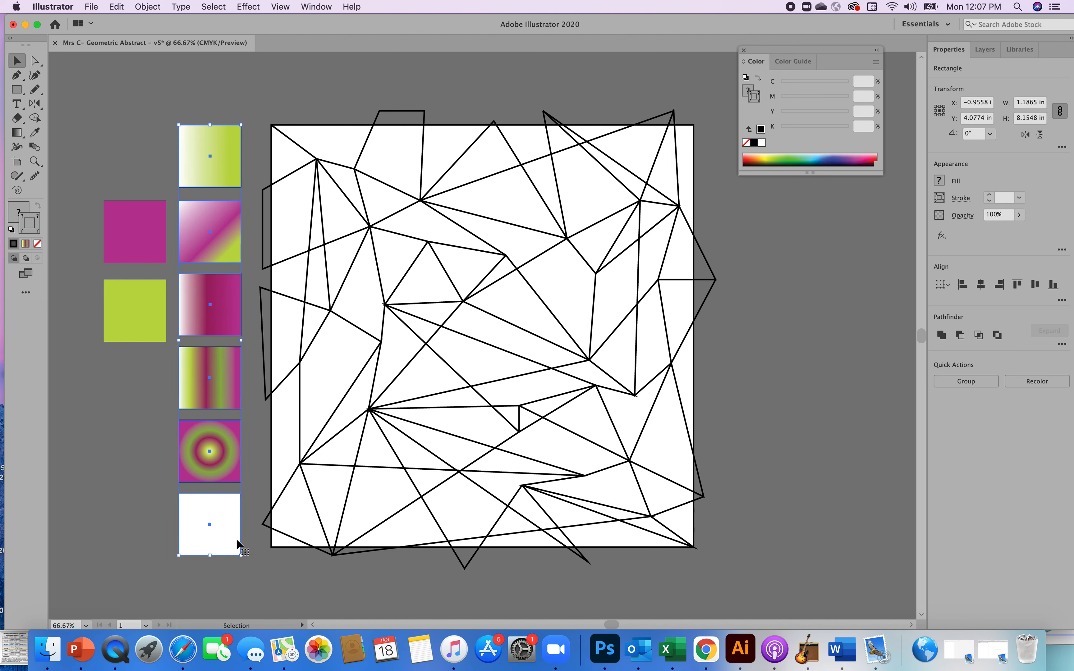
key(Left)
key(Left)
key(Left)
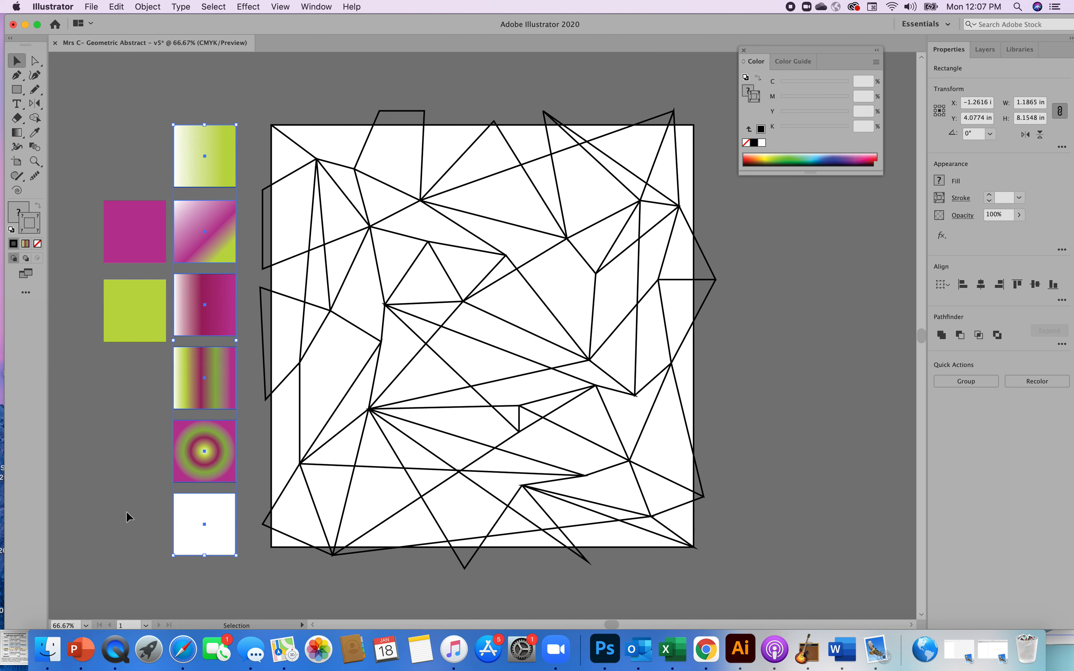
click(128, 516)
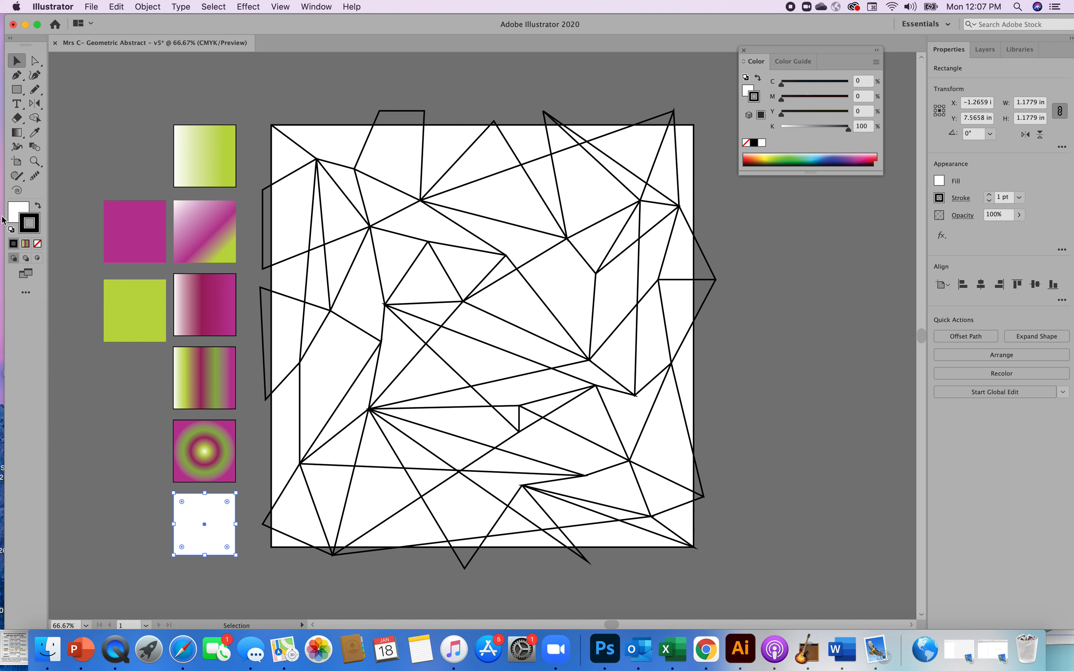
- Show the Swatches and apply the multi-stop green and magenta linear gradient swatch to the white square's stroke
click(35, 137)
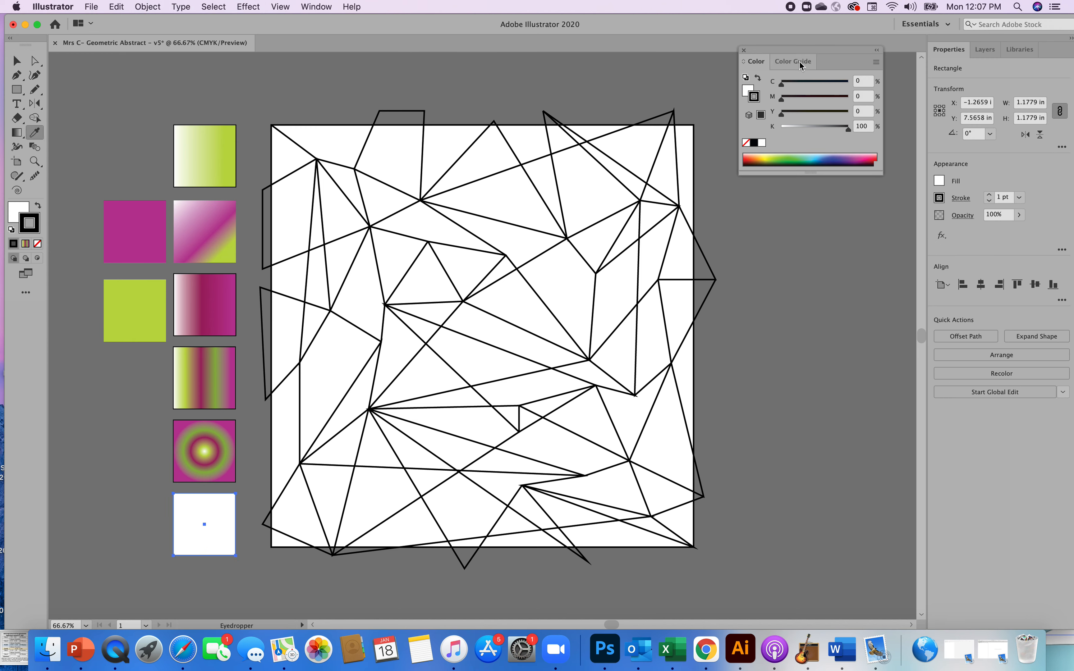
click(316, 8)
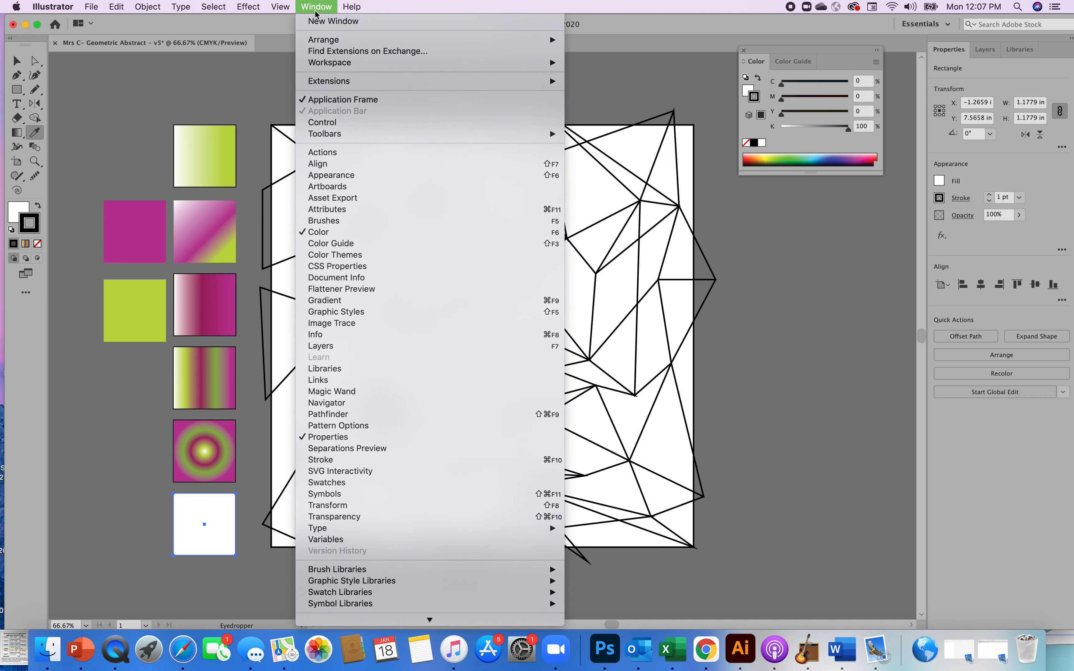
click(329, 483)
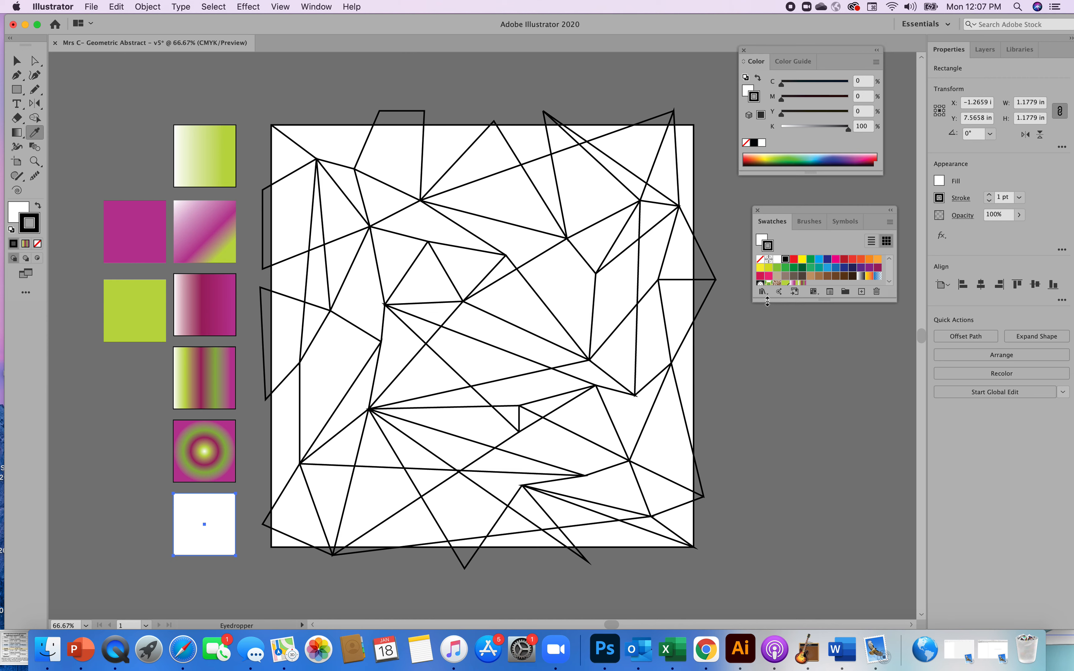
click(889, 283)
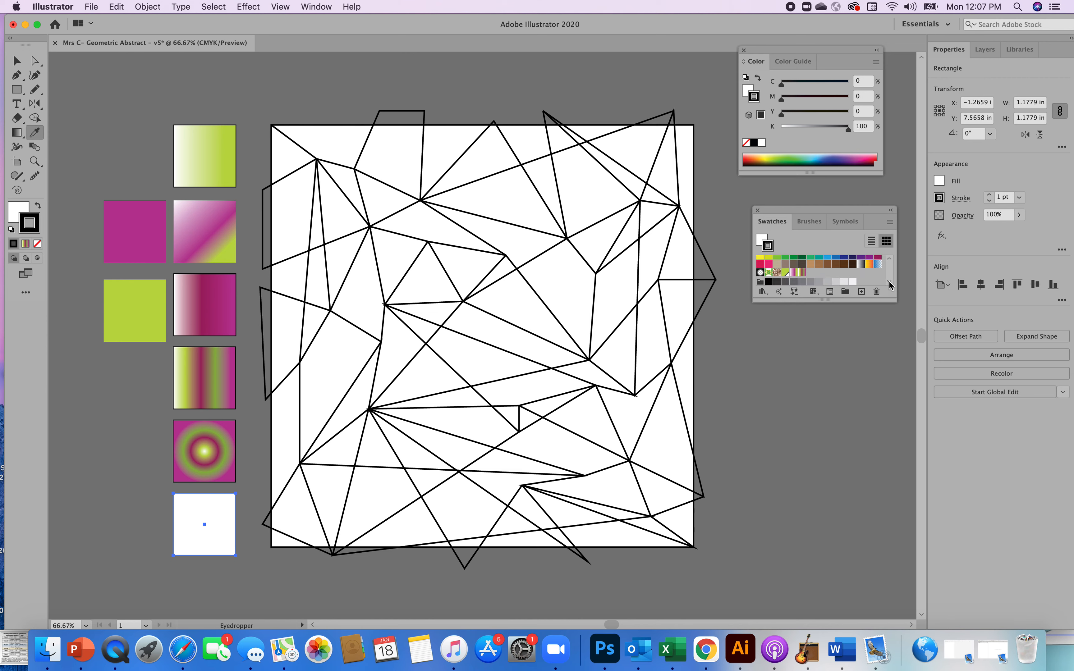
click(803, 274)
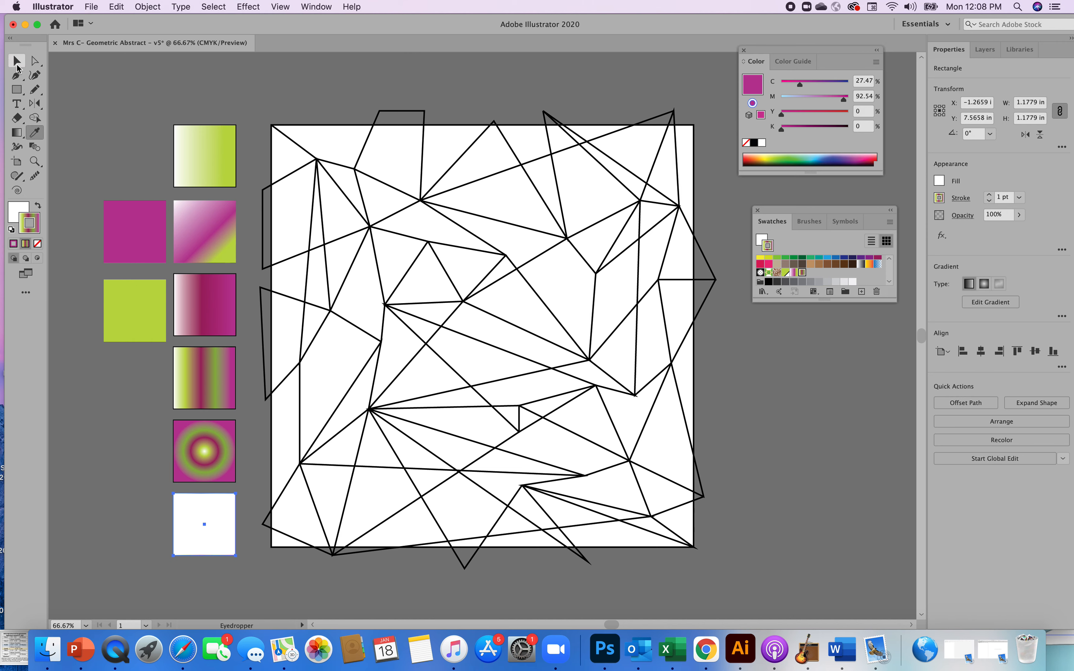
- Set the white square's stroke to None and fill it with the multi-stop green and magenta linear gradient swatch
click(17, 67)
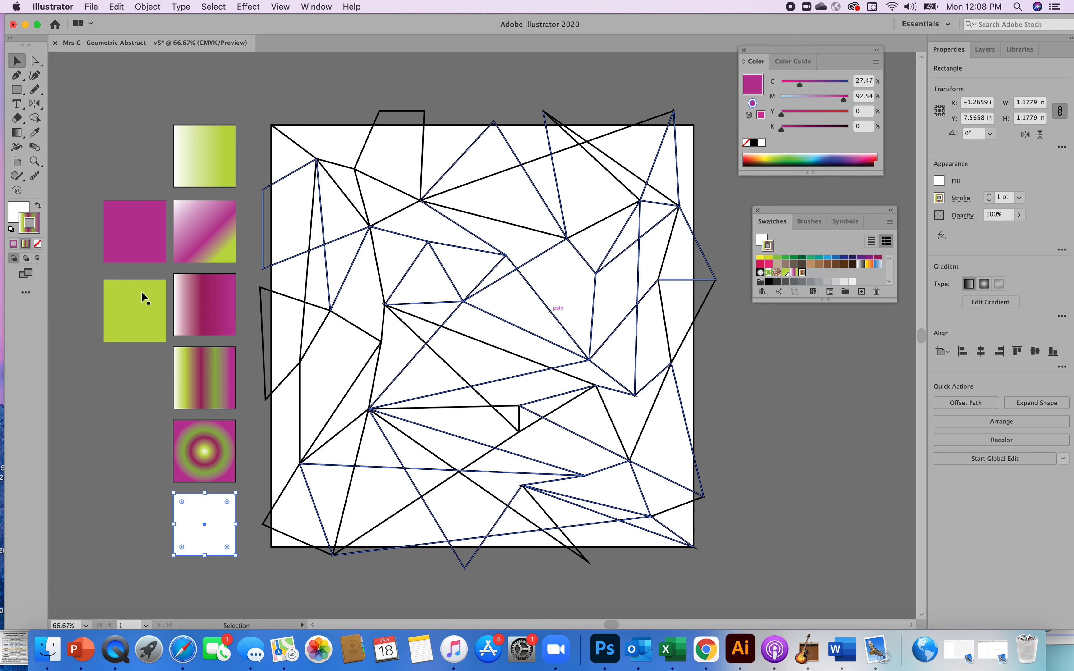
click(37, 243)
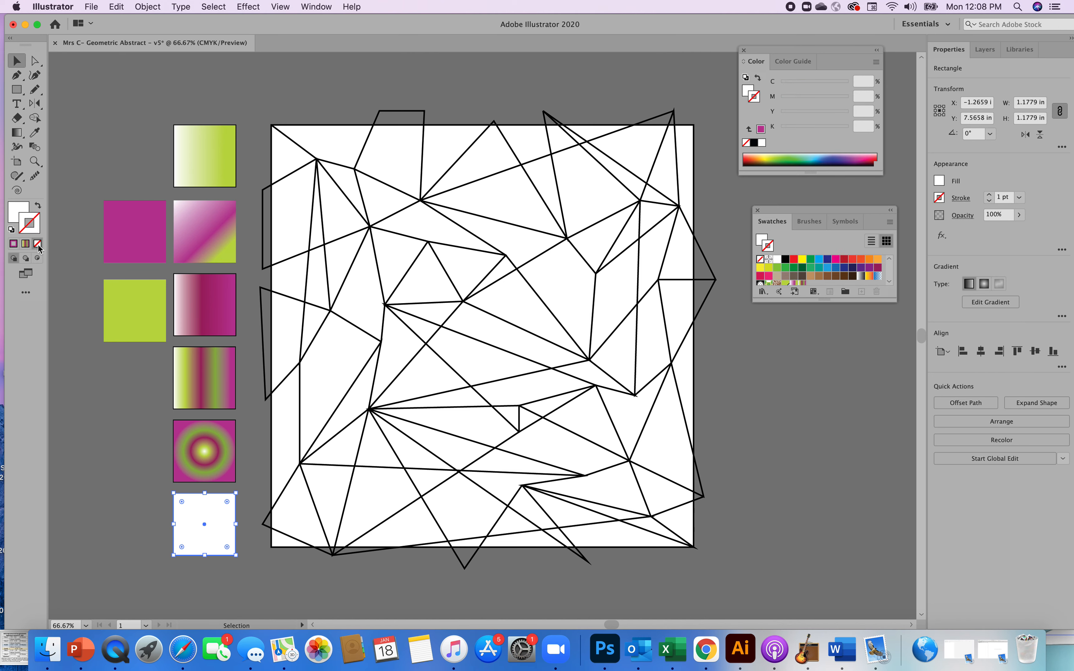
click(17, 215)
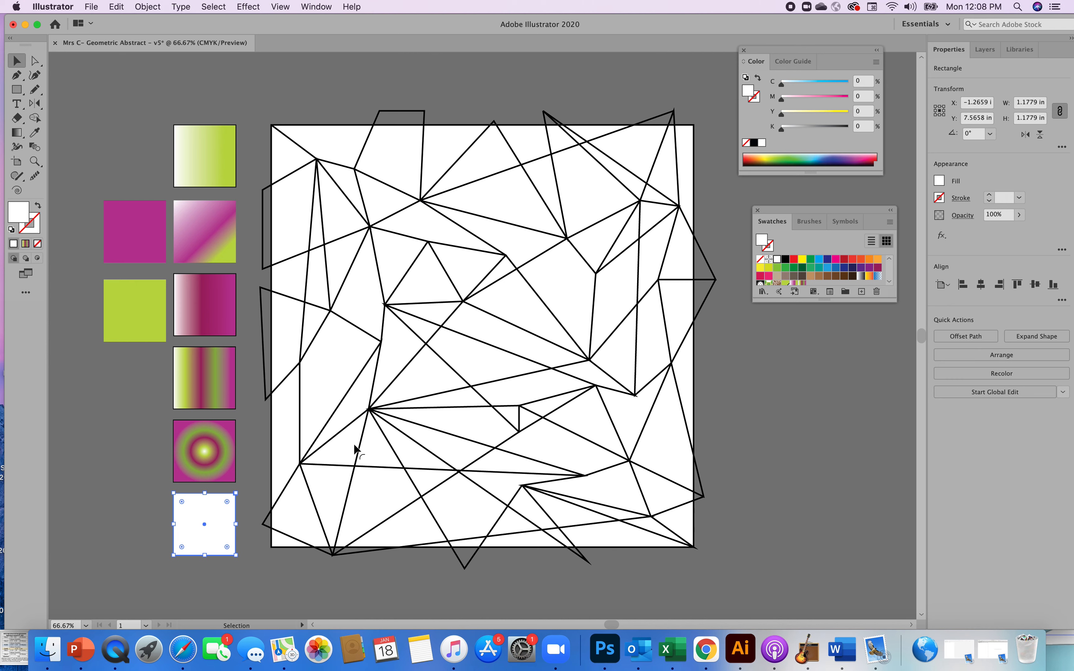
click(803, 284)
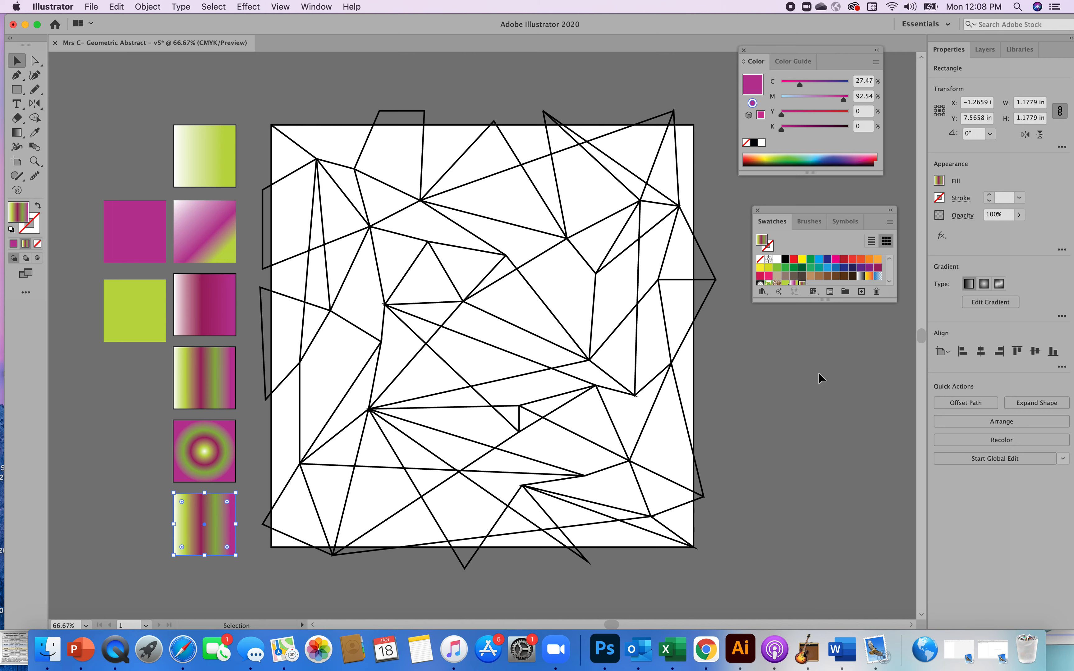
- Show the Gradient settings beside the artboard and change the lowest sample square's fill to a freeform gradient
click(310, 8)
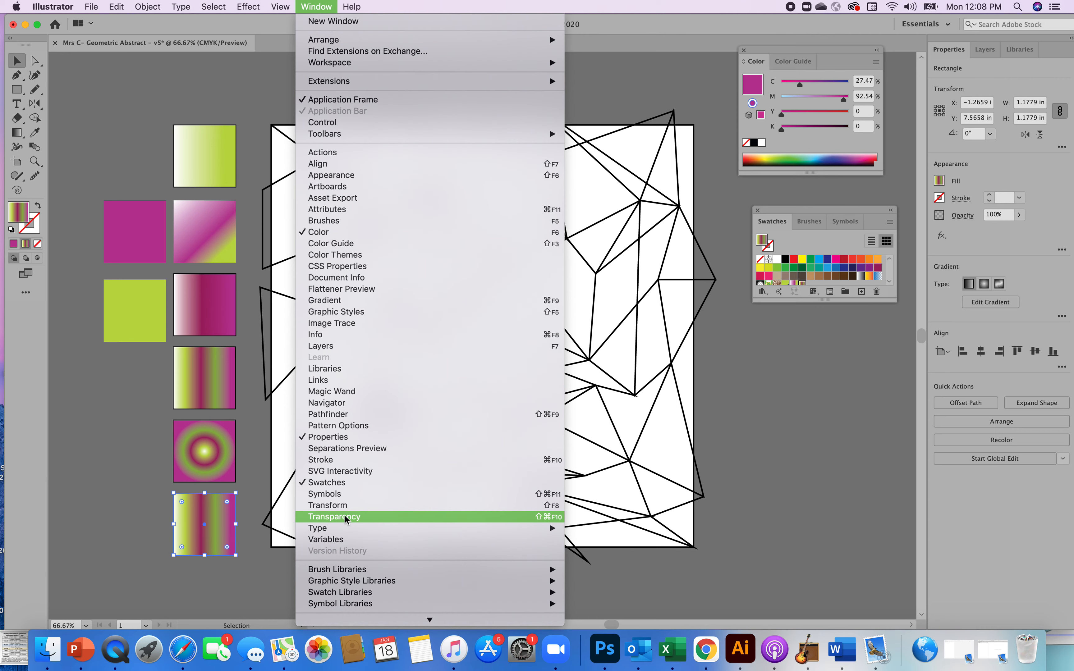
click(327, 304)
drag(511, 350, 826, 339)
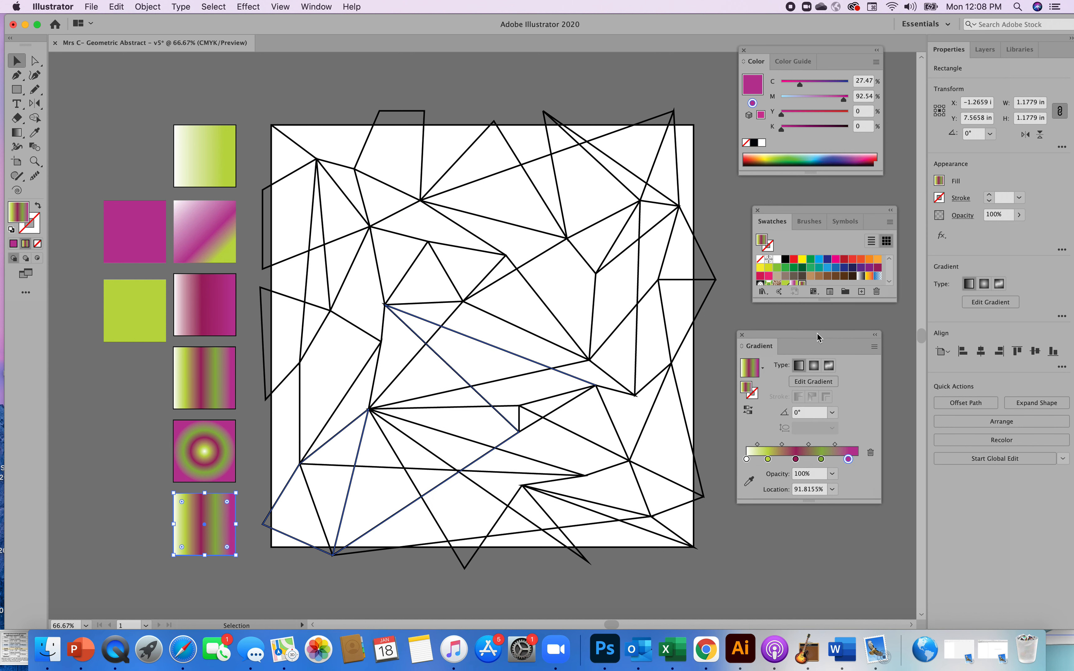
click(829, 366)
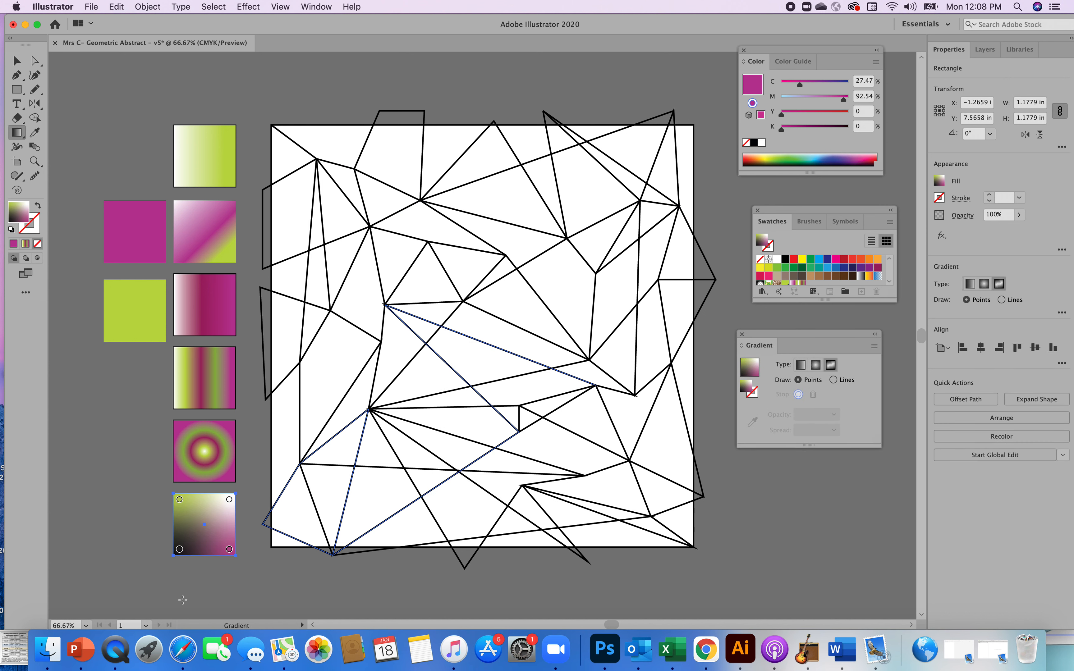
- Remove the black point from the square's freeform gradient and move its green and magenta points inward toward the center
drag(179, 549, 123, 578)
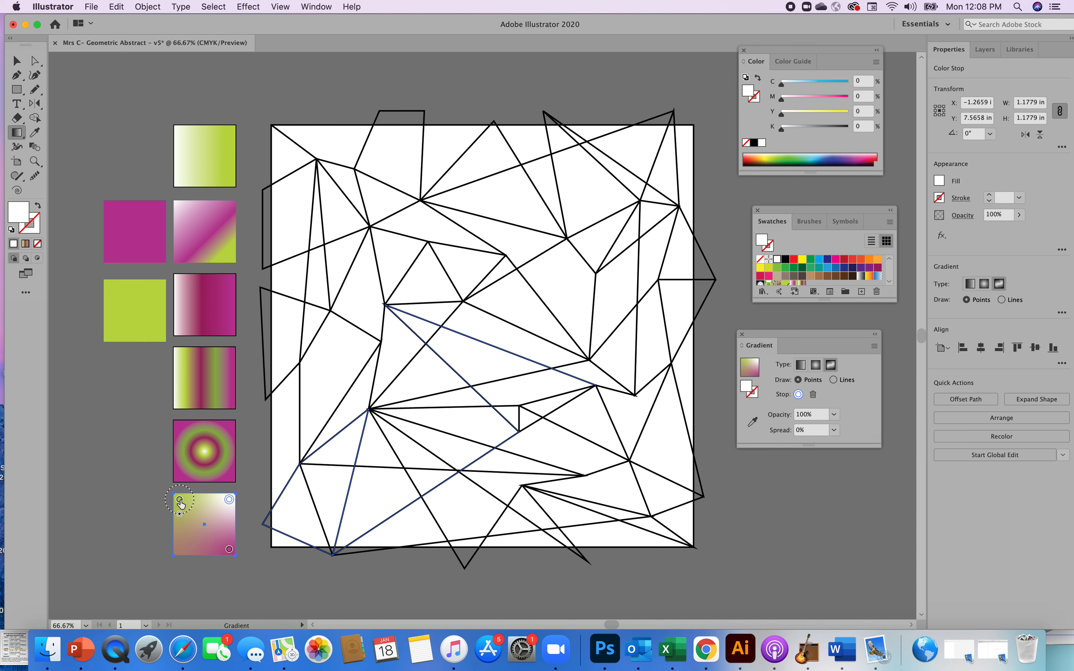
drag(179, 499, 193, 508)
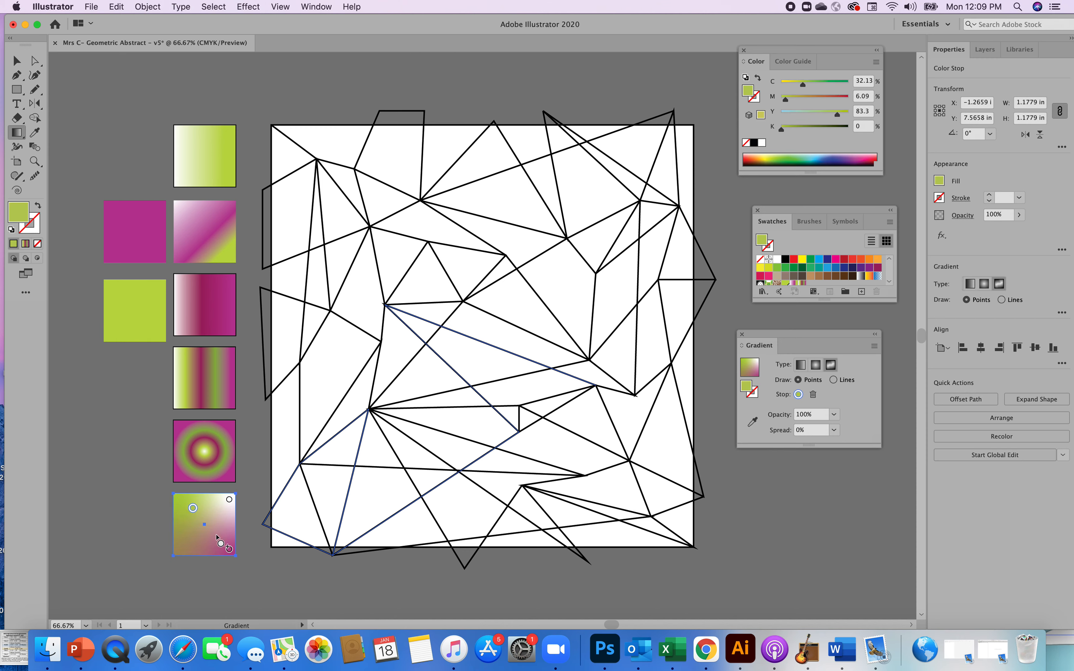
click(227, 550)
drag(227, 549, 213, 531)
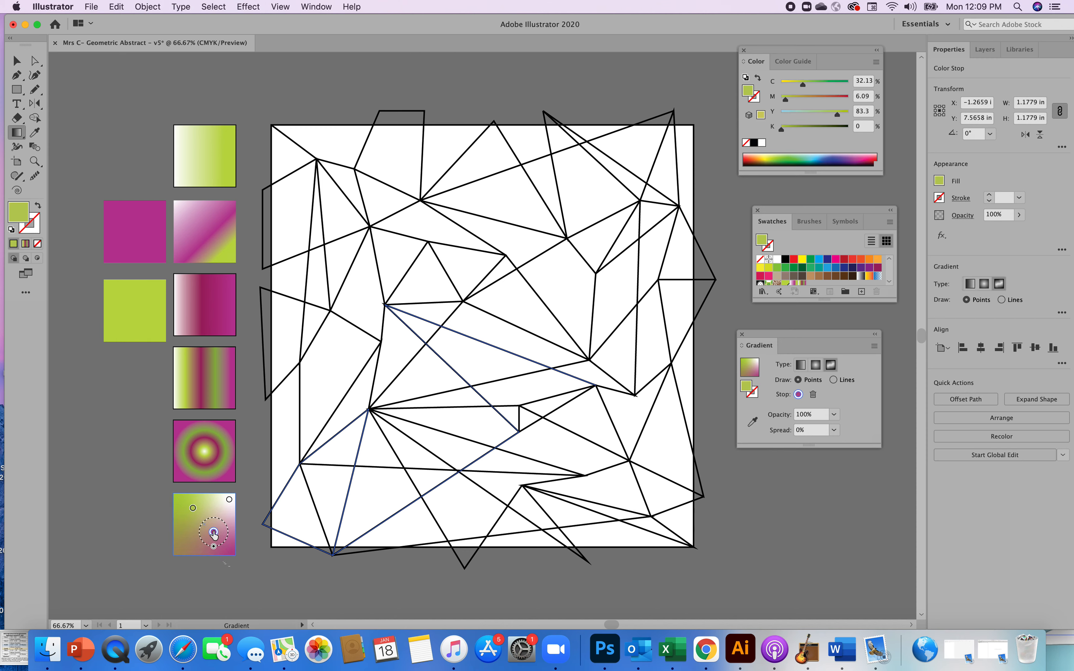
click(228, 500)
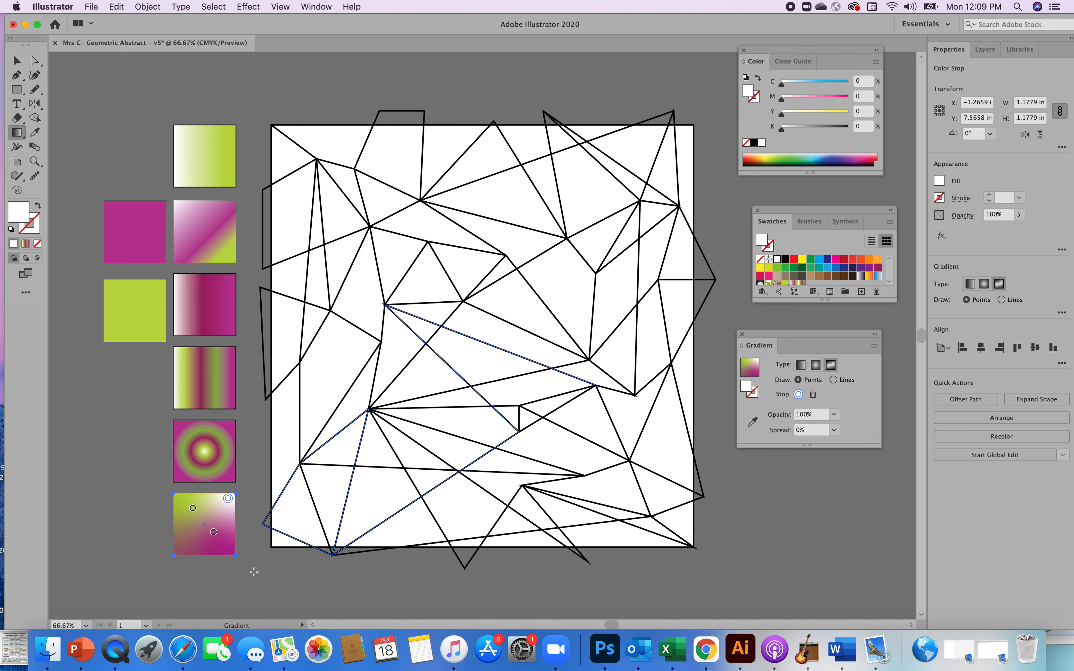
click(17, 61)
click(266, 574)
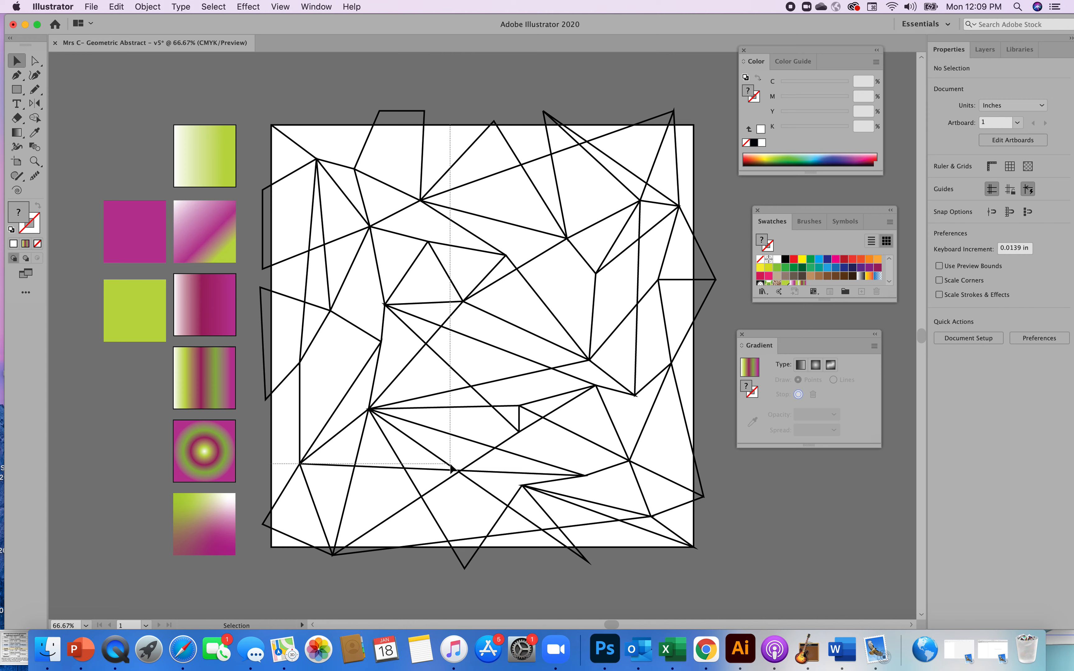
- Try to fill all of the artwork's undivided line paths with white and examine the large shape covering the middle
drag(712, 559, 712, 560)
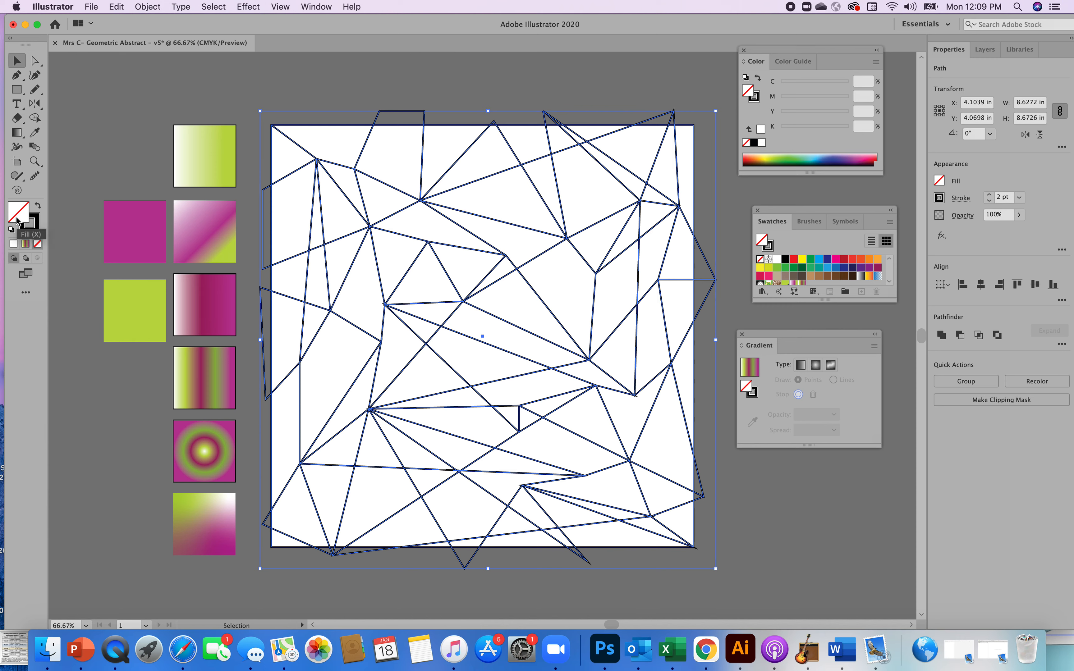
click(14, 244)
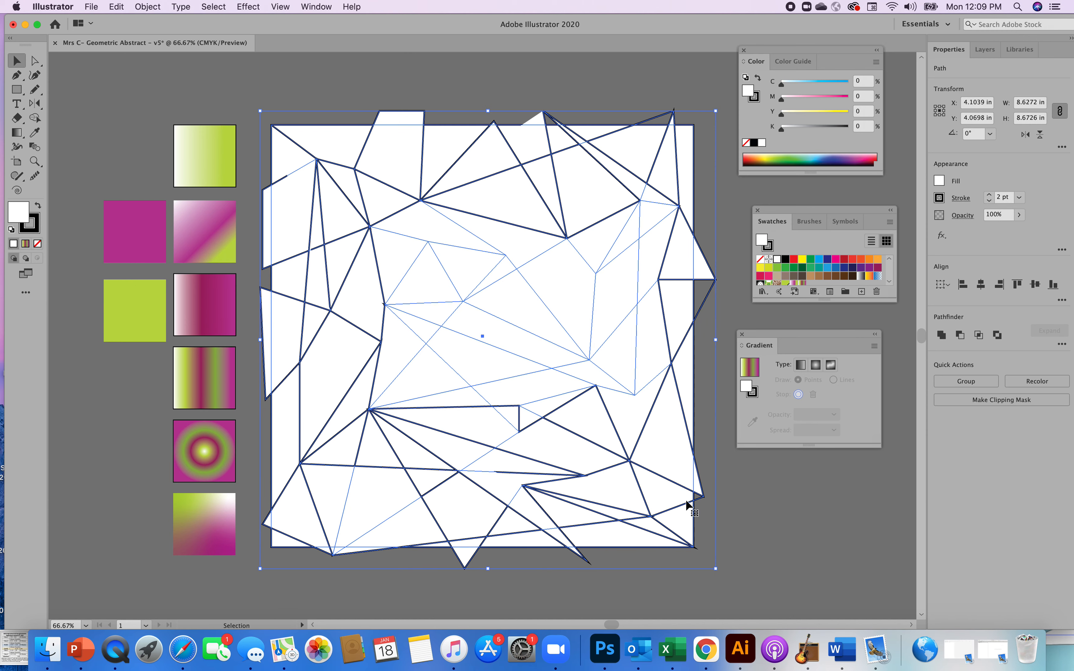
click(36, 233)
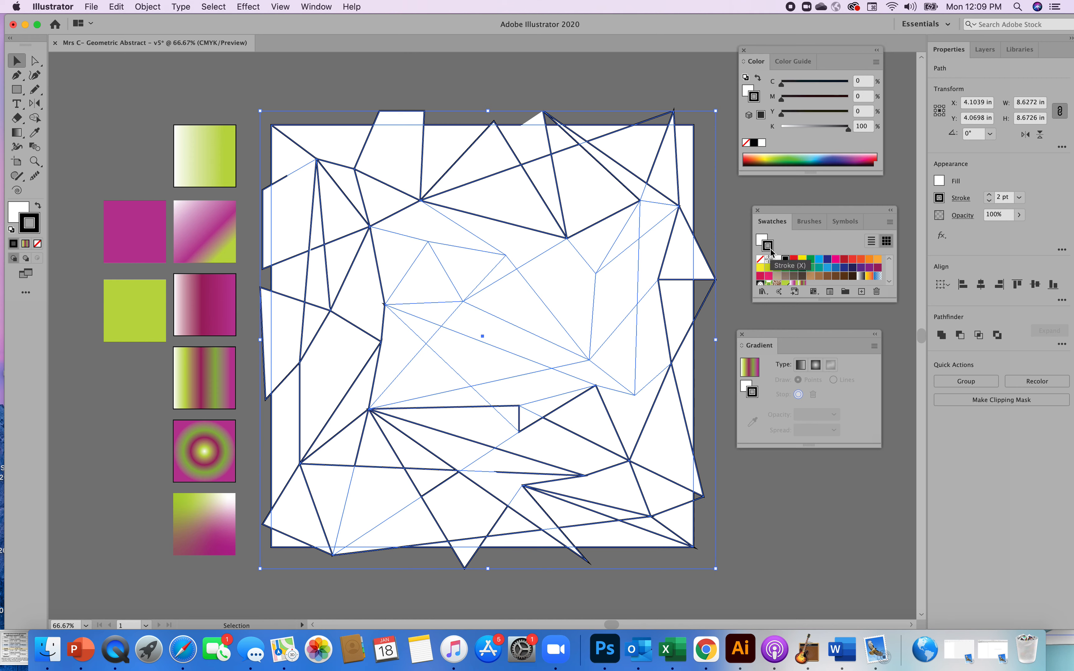
click(803, 480)
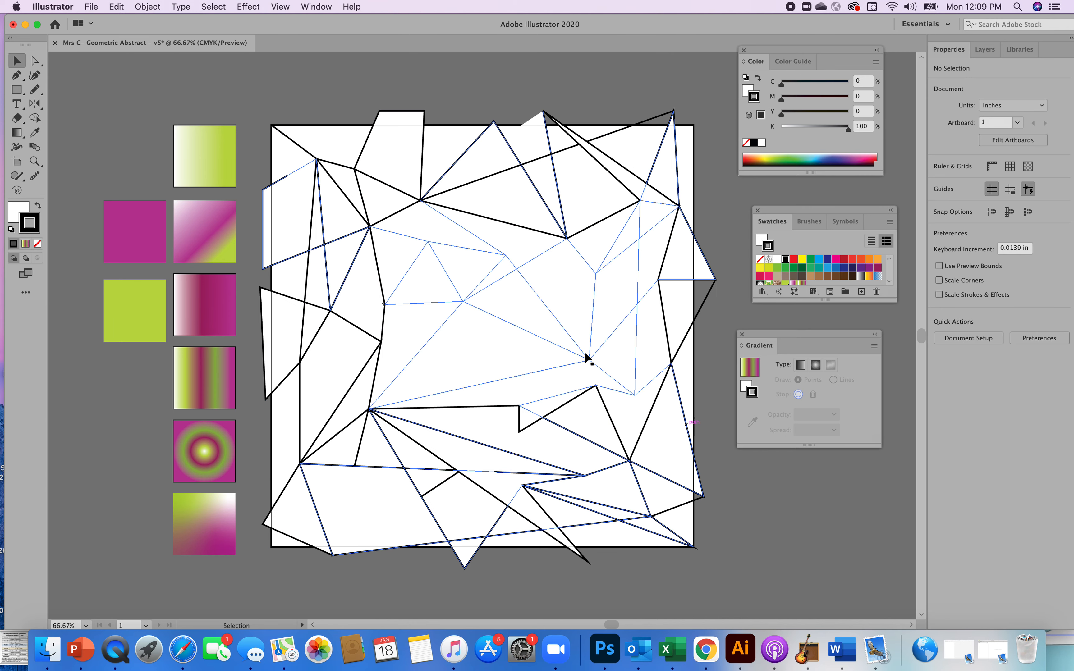
click(580, 345)
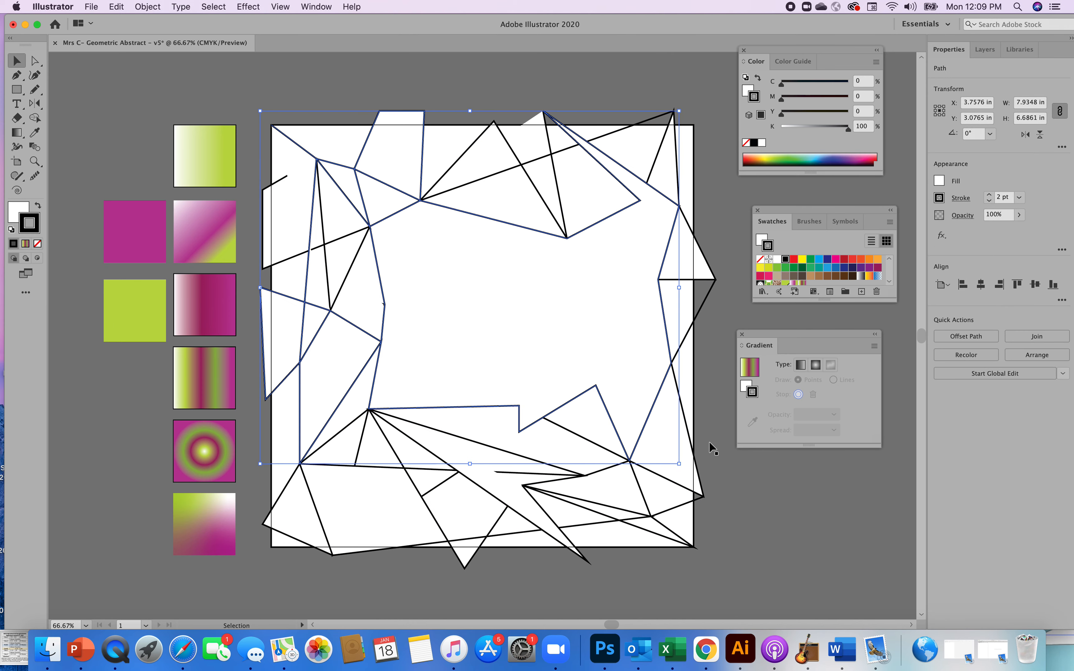
click(775, 495)
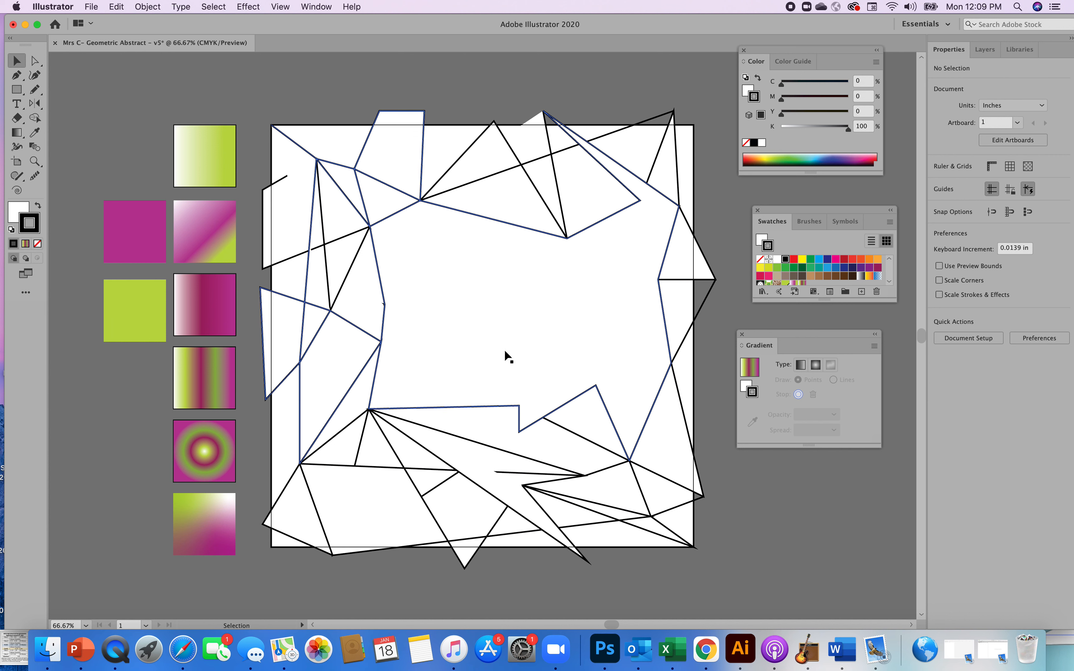
click(532, 371)
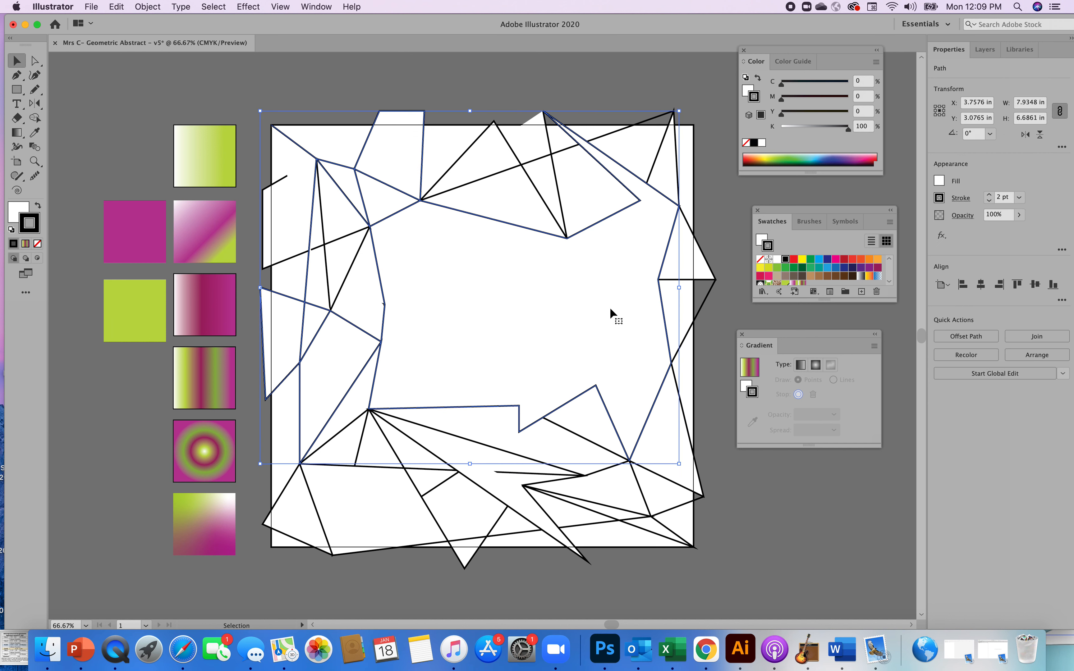
click(749, 476)
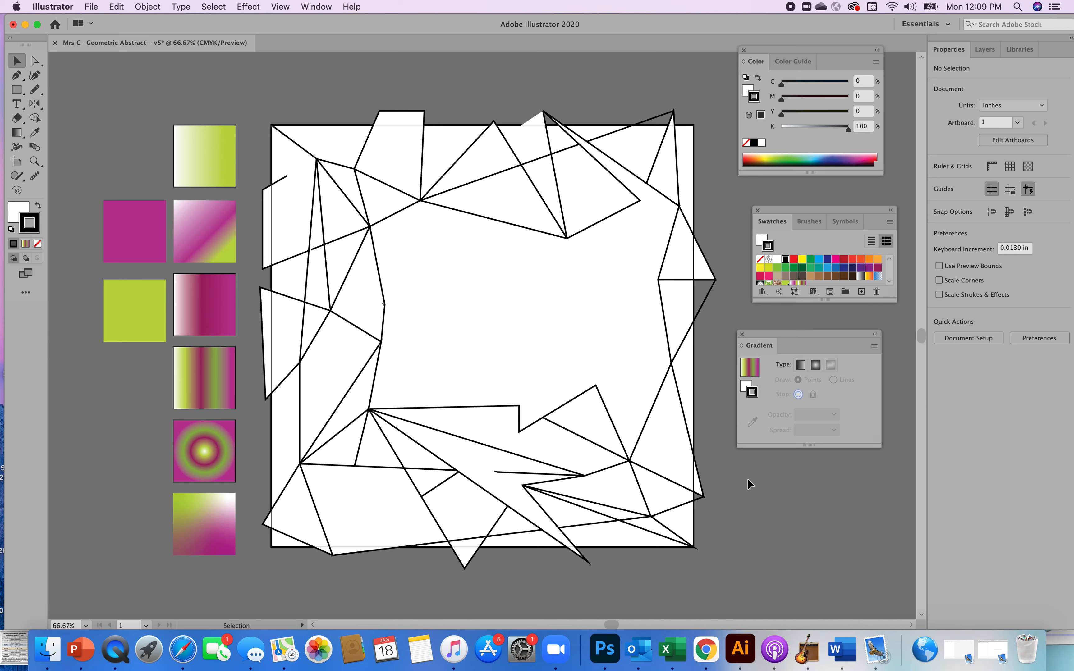
- Undo the white fill on the artwork's line paths and clear the selection
click(265, 243)
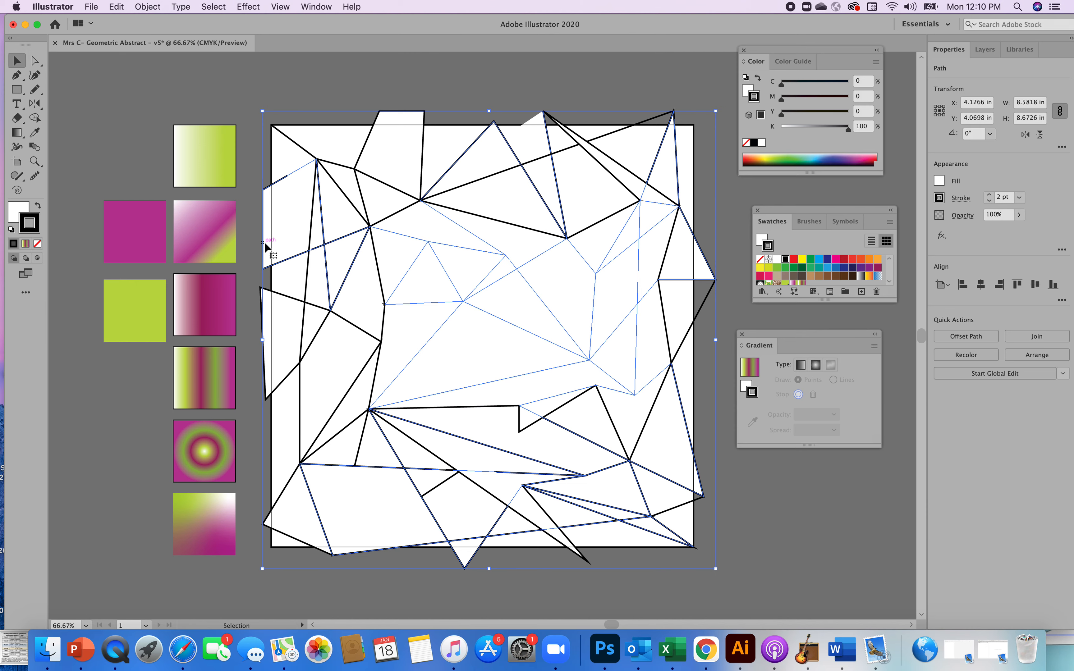
key(a)
key(super+a)
key(v)
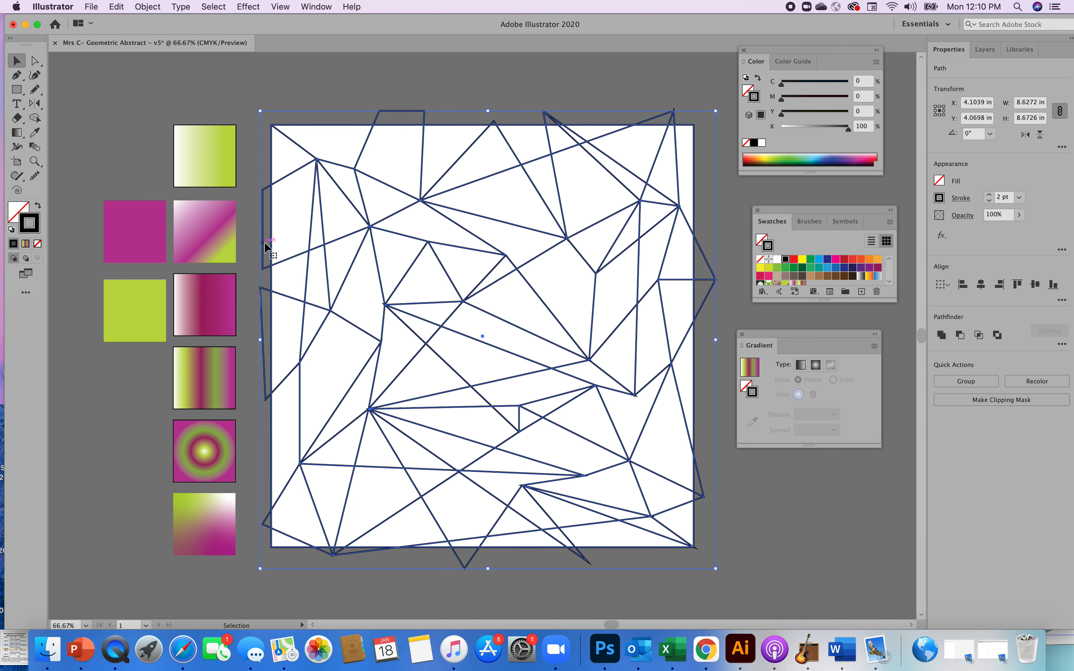
click(779, 506)
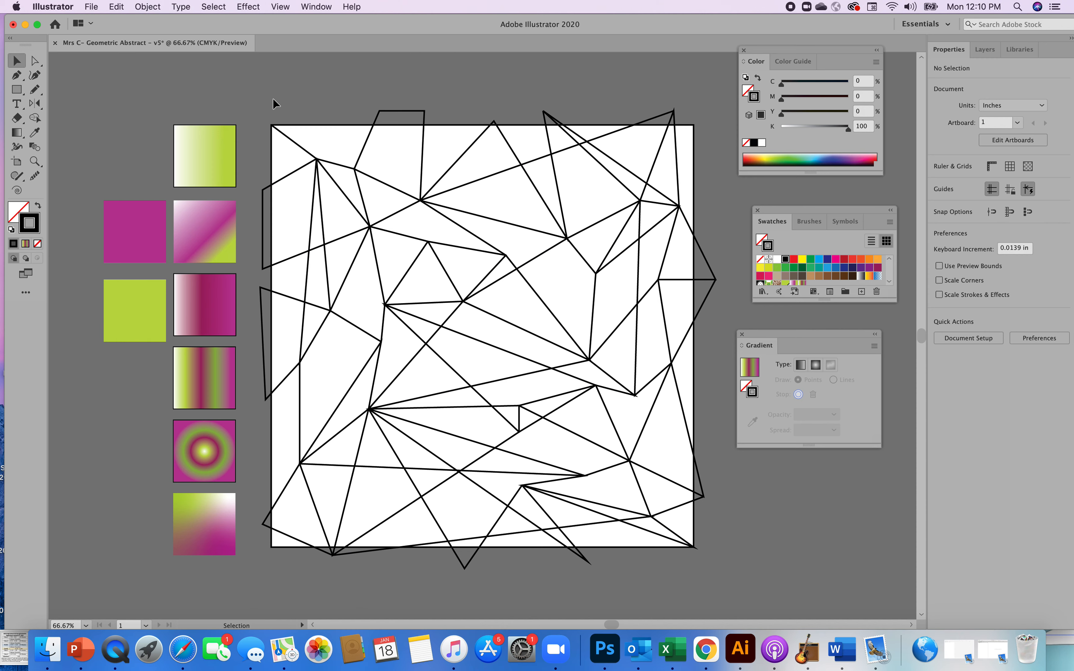
- Select all of the artwork's line paths with the square border and split them into separate shapes using Pathfinder Divide
drag(303, 134, 303, 134)
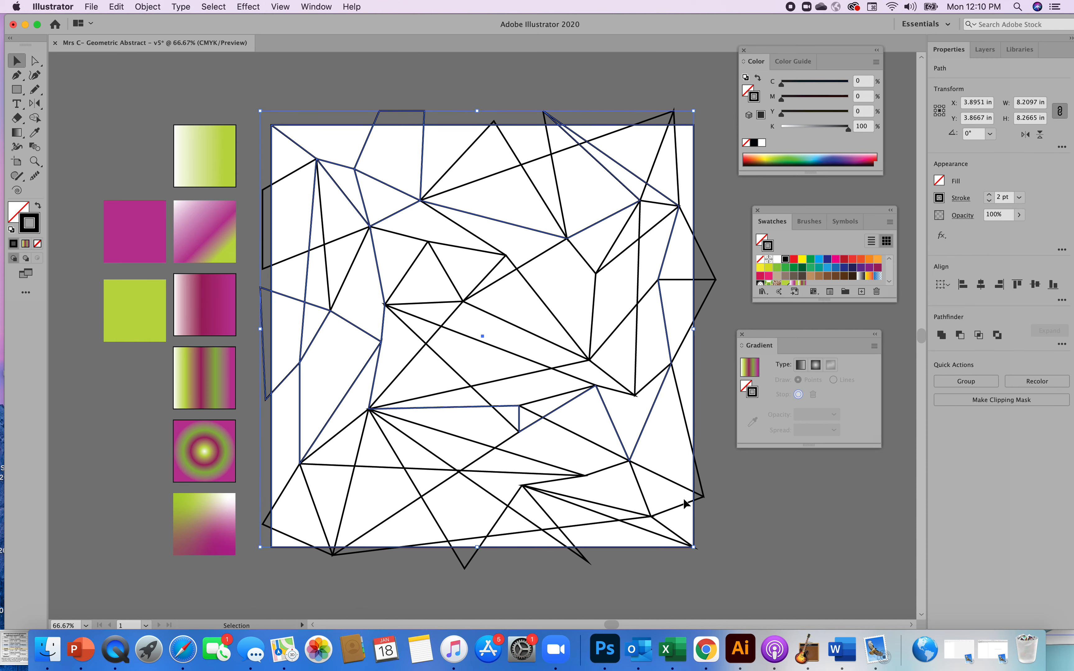
key(super+a)
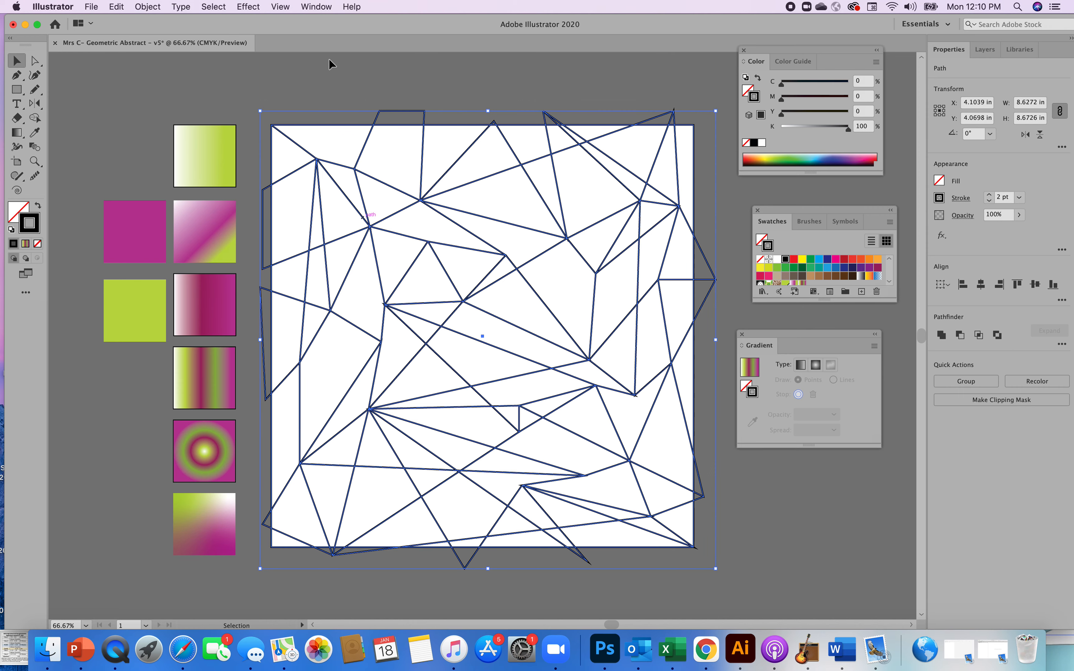
click(324, 10)
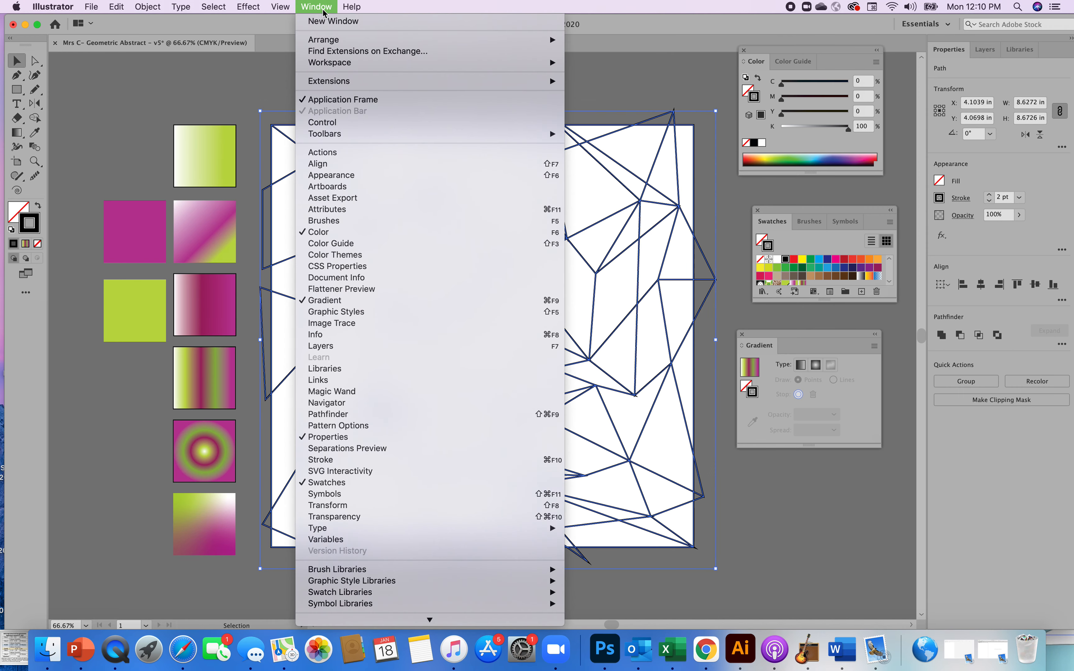
click(323, 415)
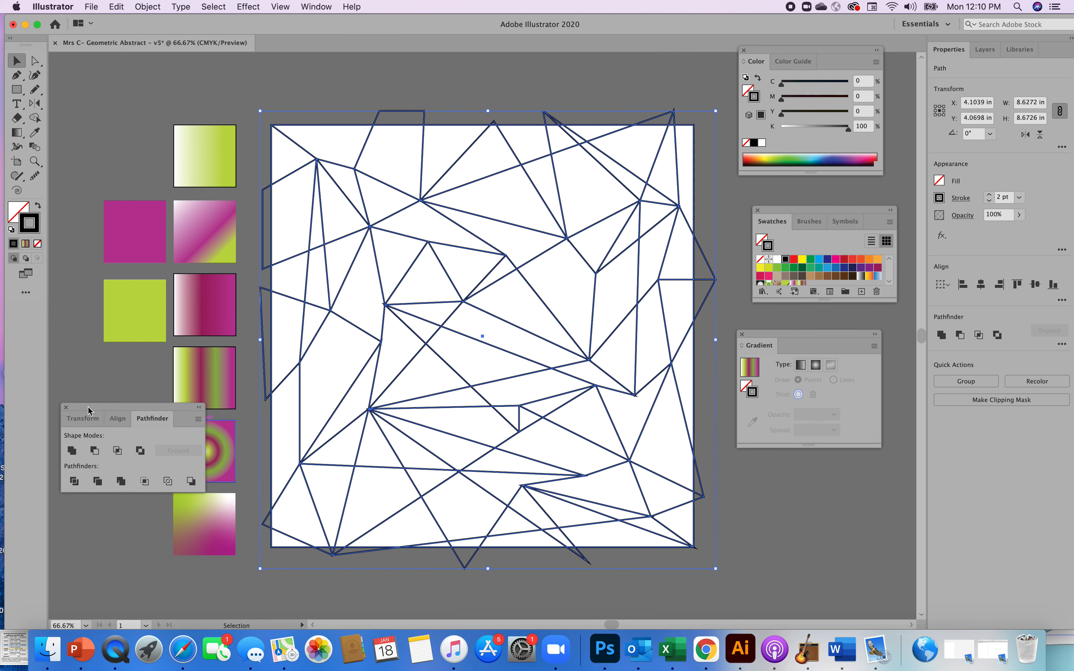
drag(88, 407, 118, 70)
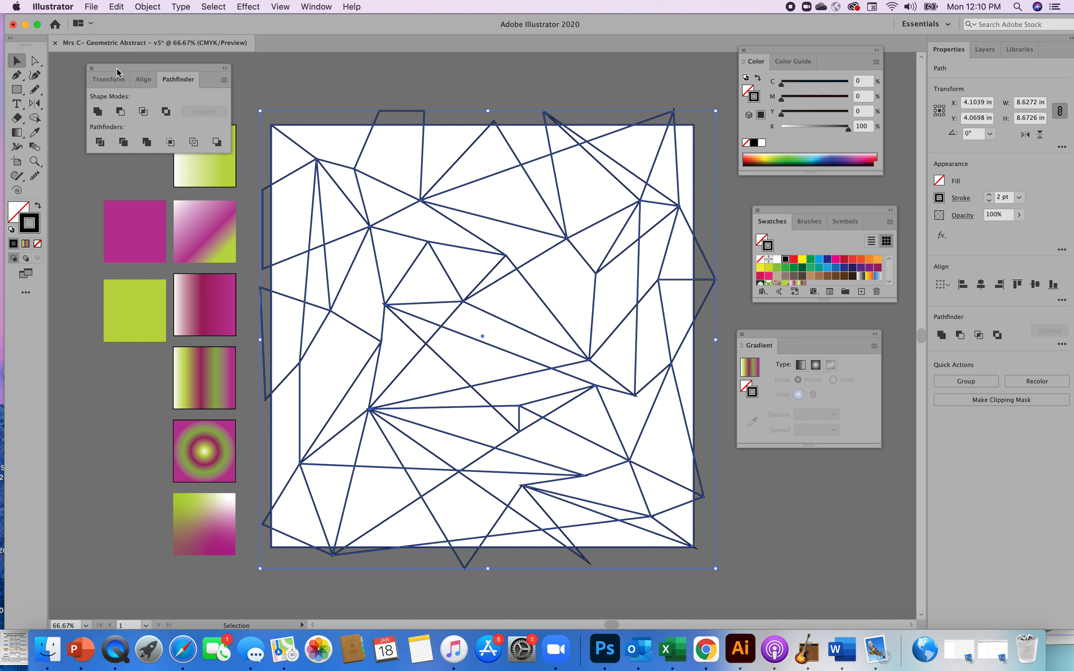
click(100, 142)
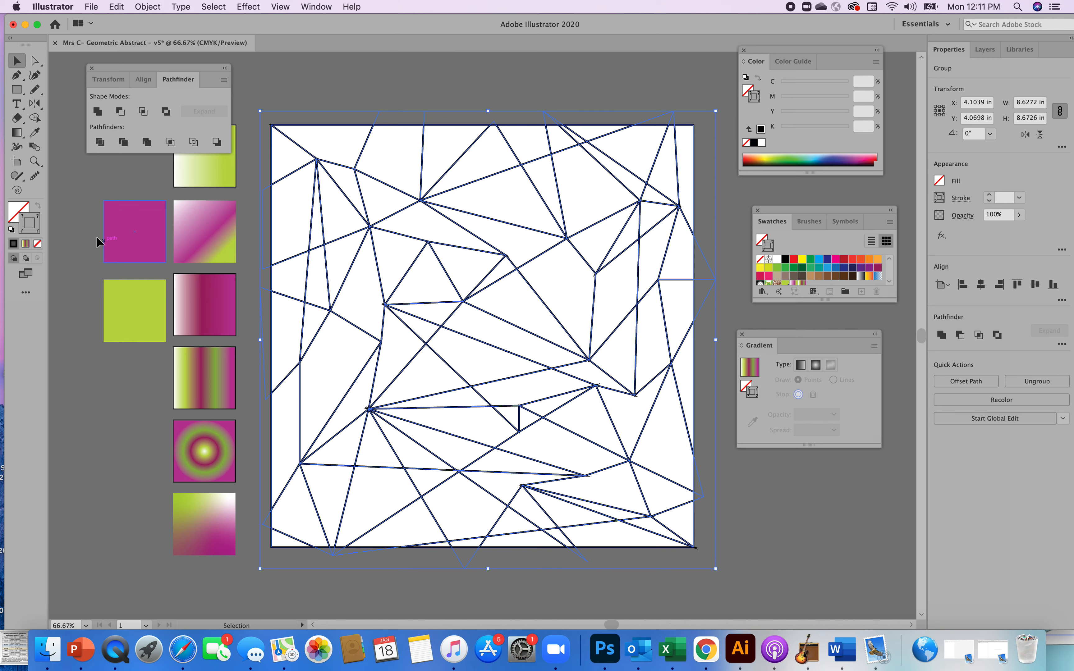
- Fill the divided artwork group with the white swatch and deselect it
click(13, 214)
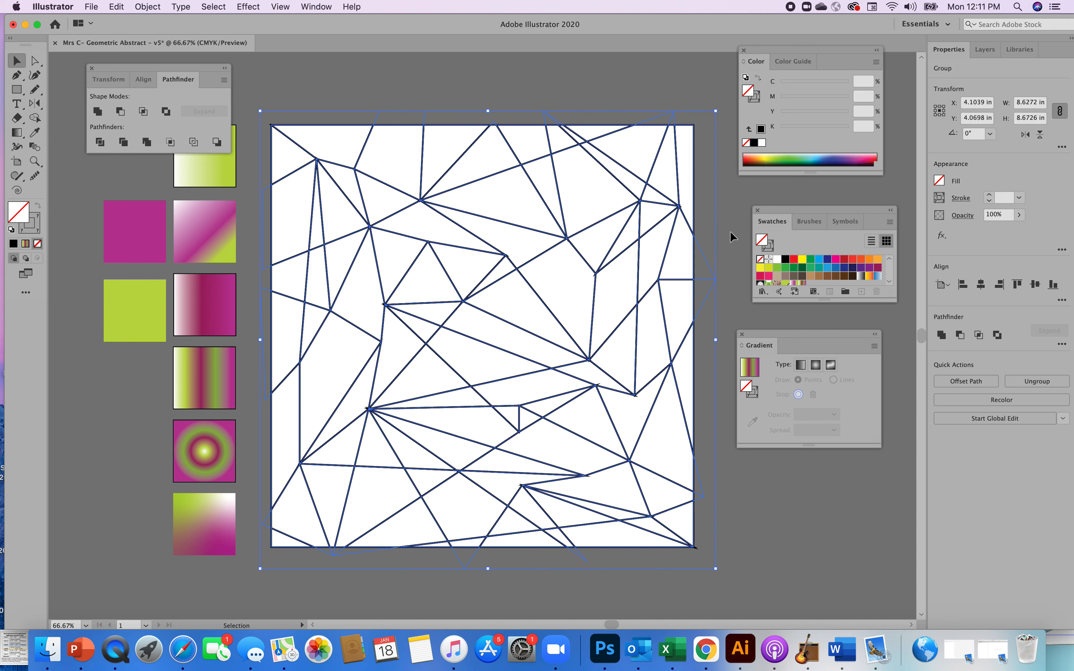
click(777, 261)
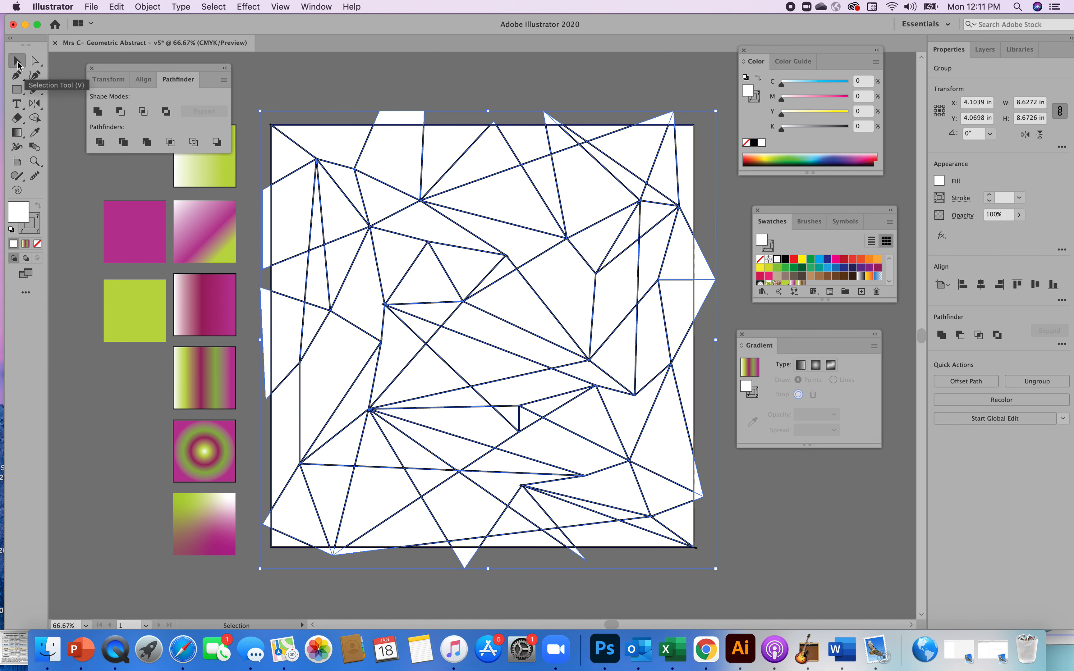
click(811, 540)
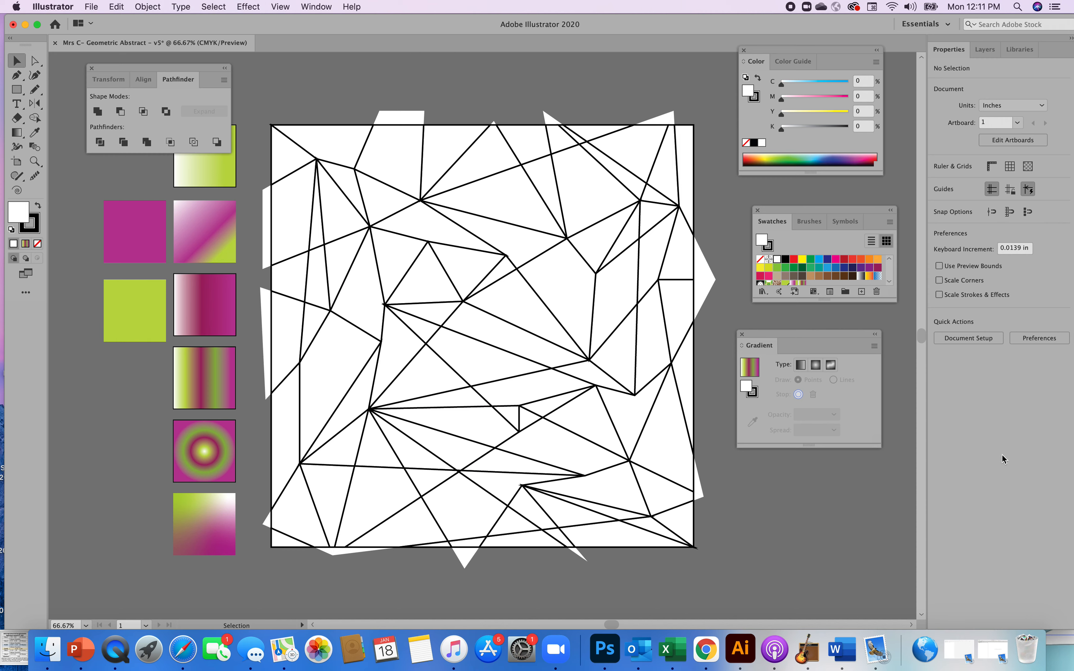
- Check the bleed options in Document Setup and the artboard's edges in artboard editing mode, leaving both unmodified
click(973, 340)
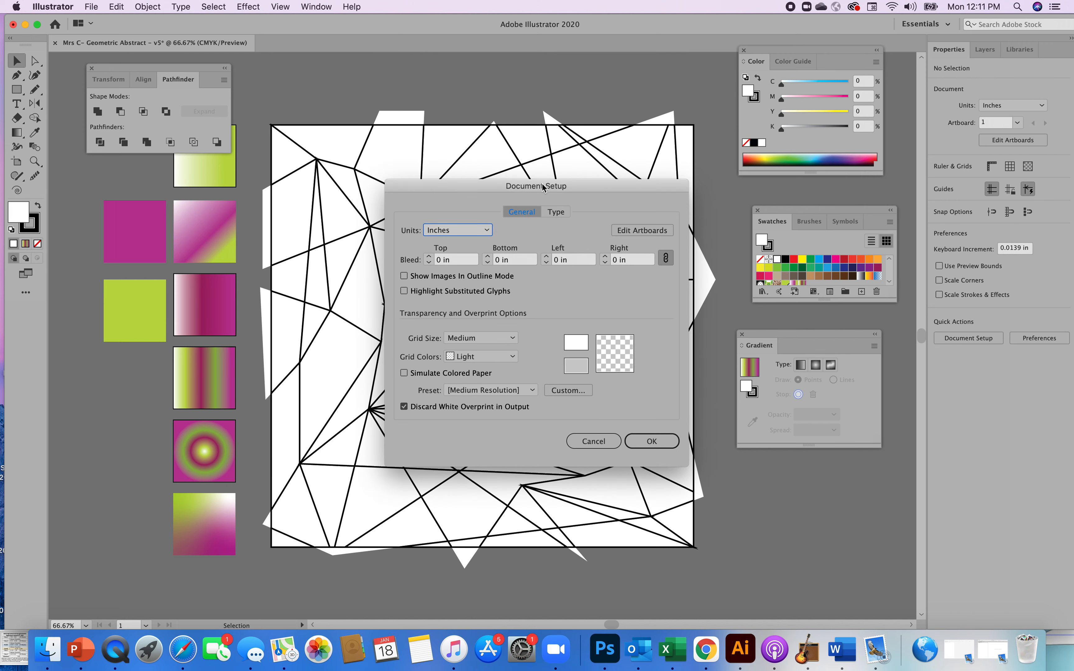
drag(546, 191, 869, 292)
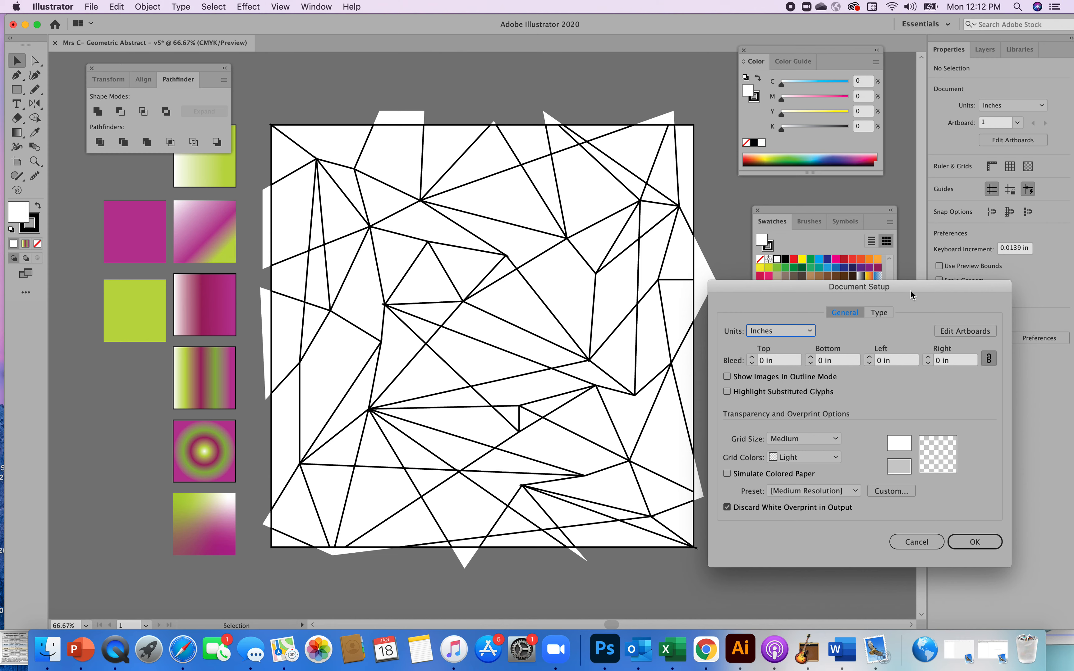
click(974, 334)
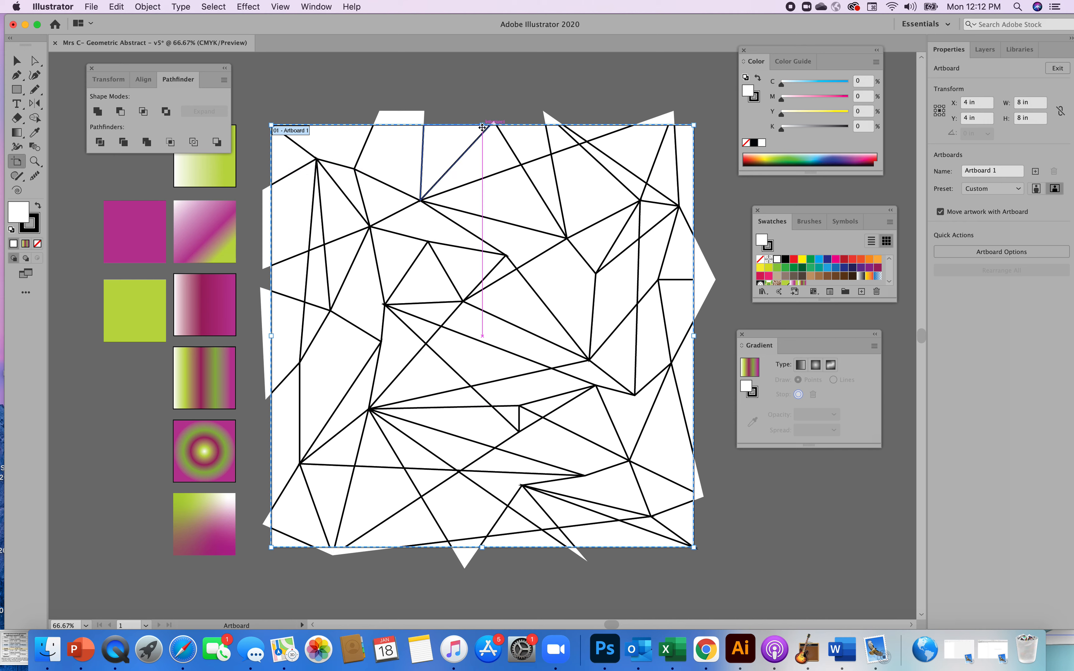
mouse_move(484, 125)
mouse_down()
mouse_move(479, 110)
mouse_move(482, 126)
mouse_up()
drag(483, 125, 482, 126)
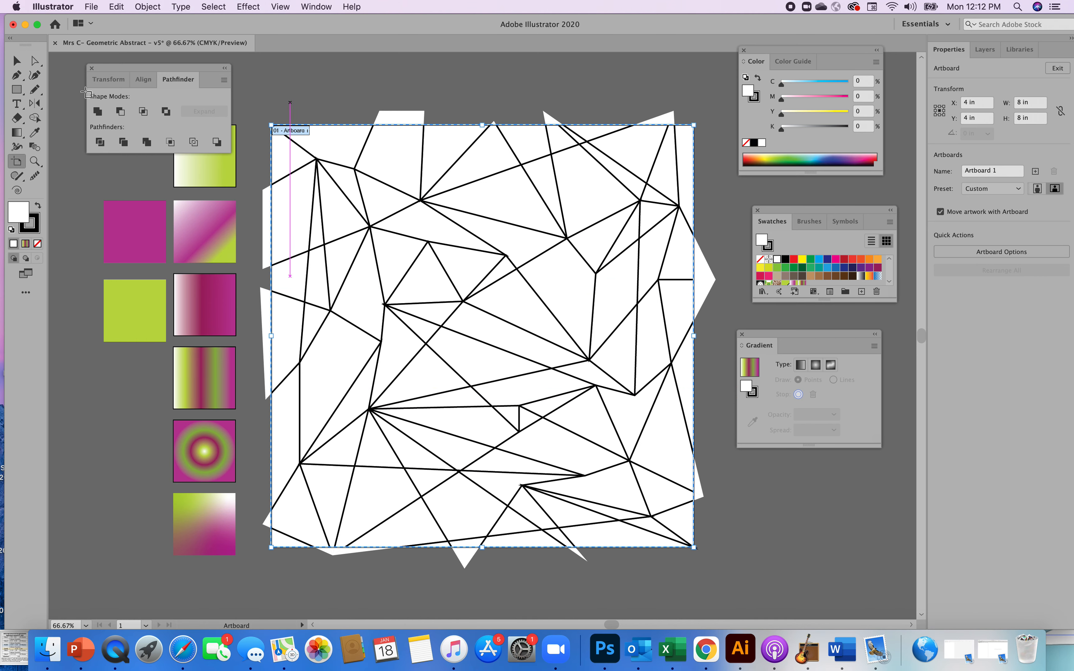
click(16, 61)
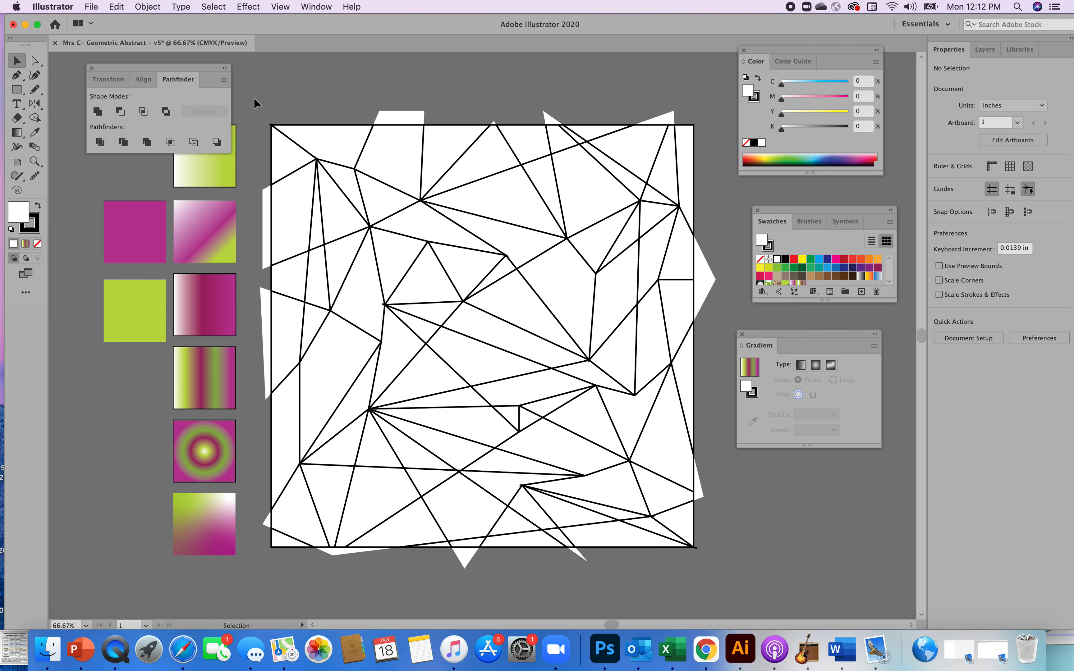
- Ungroup the divided artwork into individual shapes and clear the selection
click(396, 116)
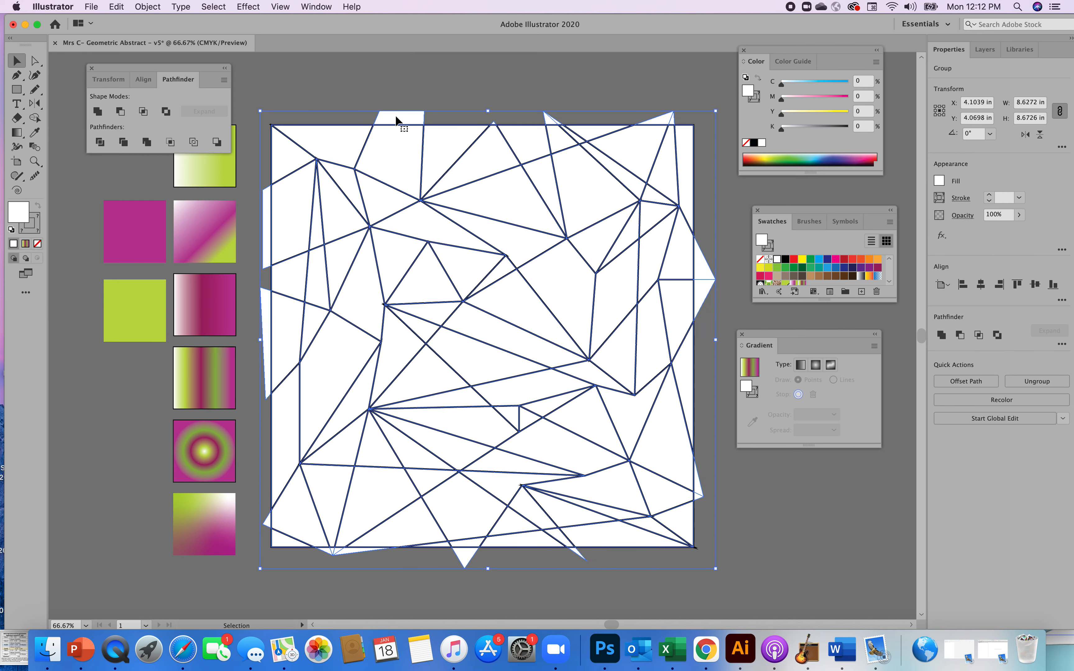
click(148, 6)
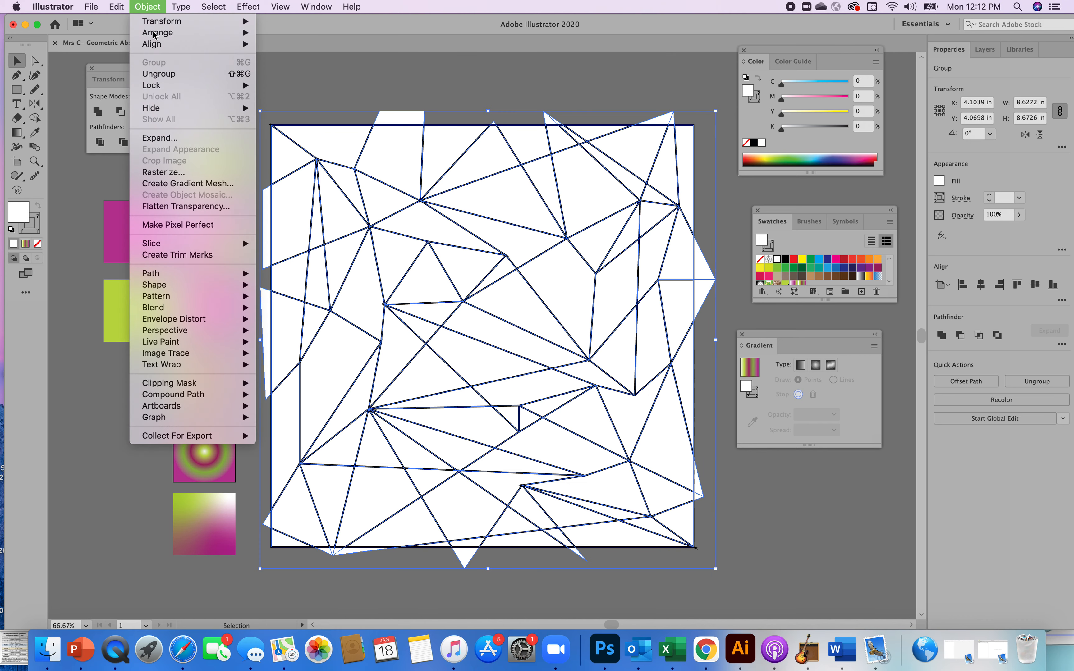
click(194, 75)
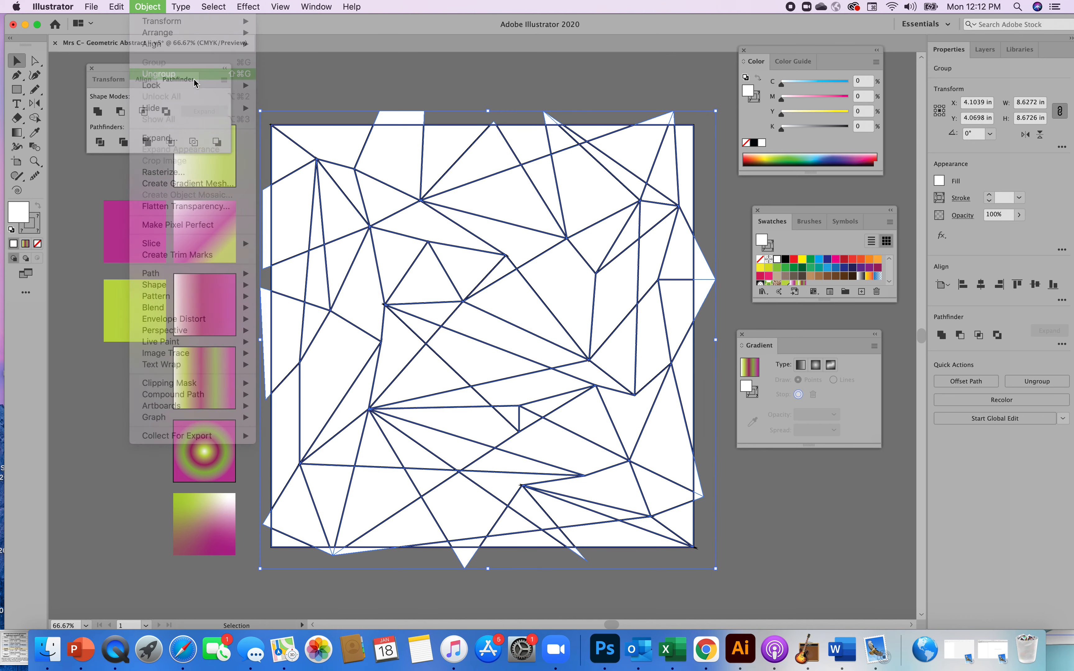
click(303, 93)
- Delete the white pieces that stick out beyond the square border's top edge
click(396, 117)
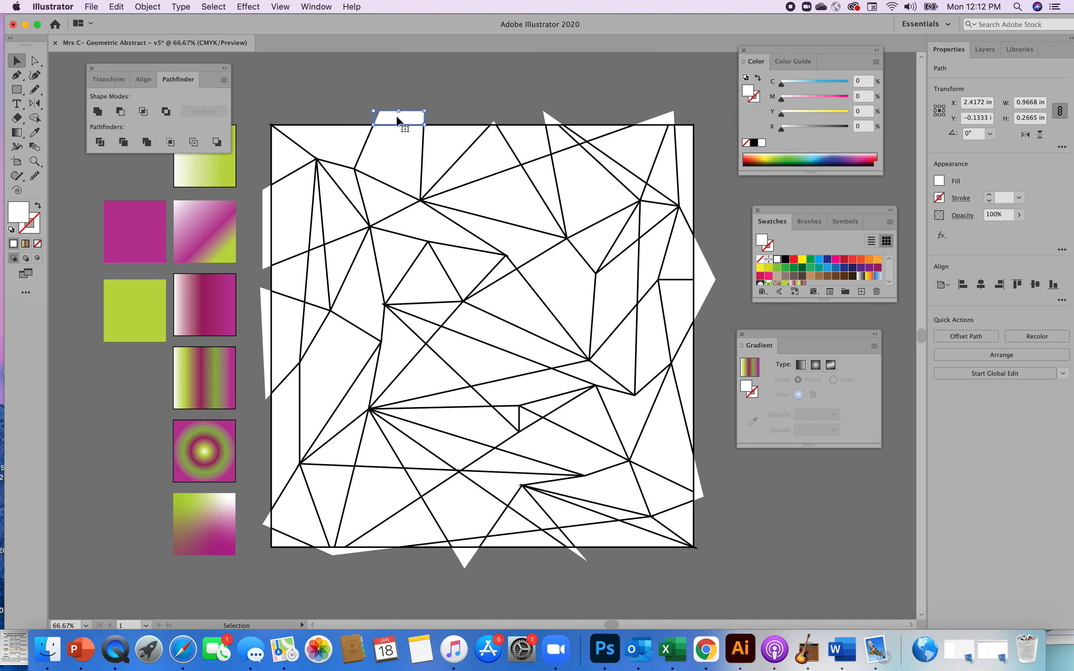
key(Delete)
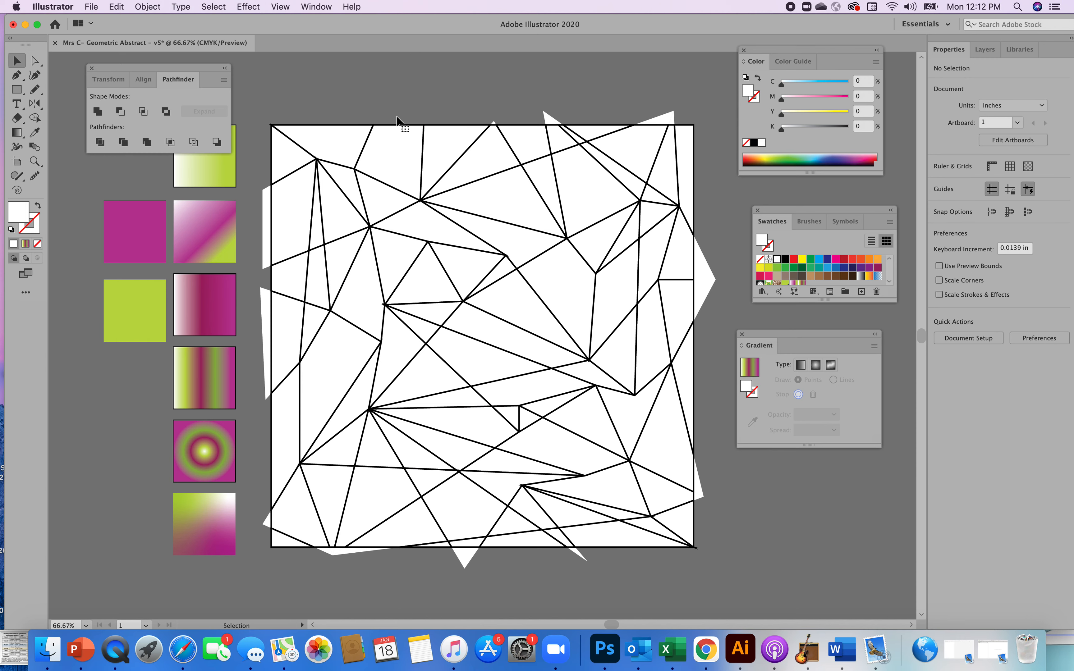
click(548, 122)
key(Delete)
click(548, 119)
key(Delete)
click(494, 126)
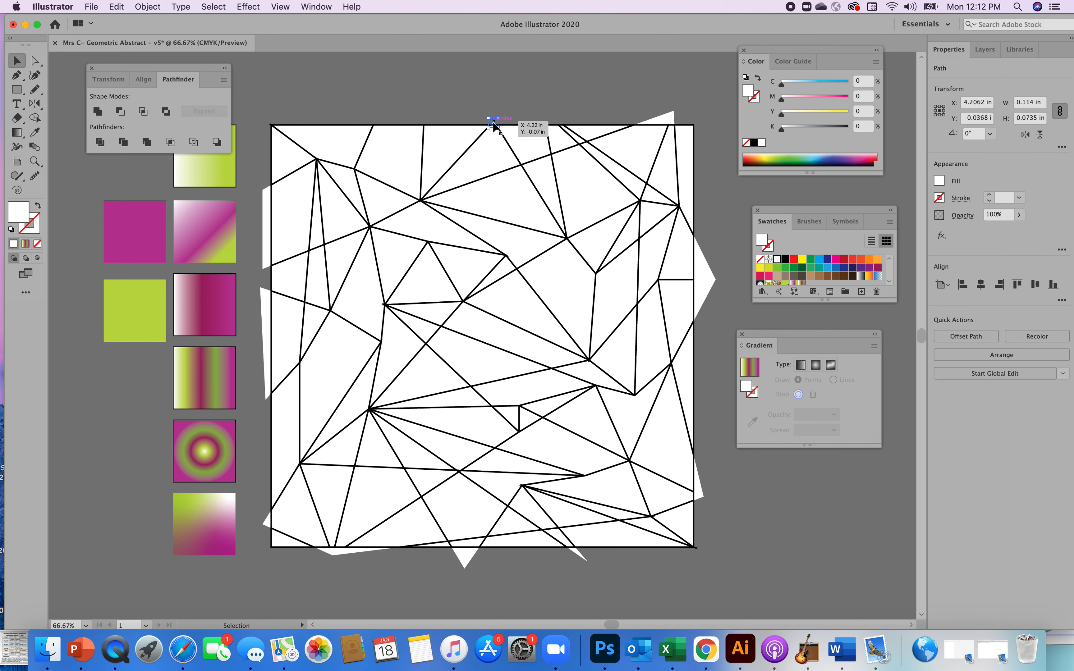
key(Delete)
click(664, 121)
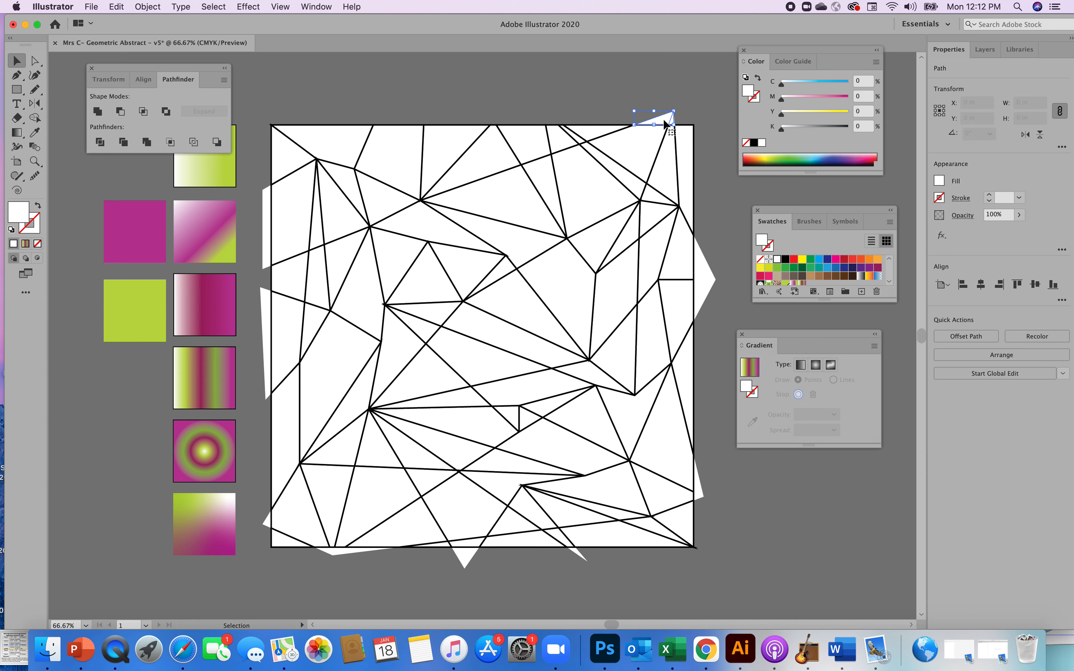
key(Delete)
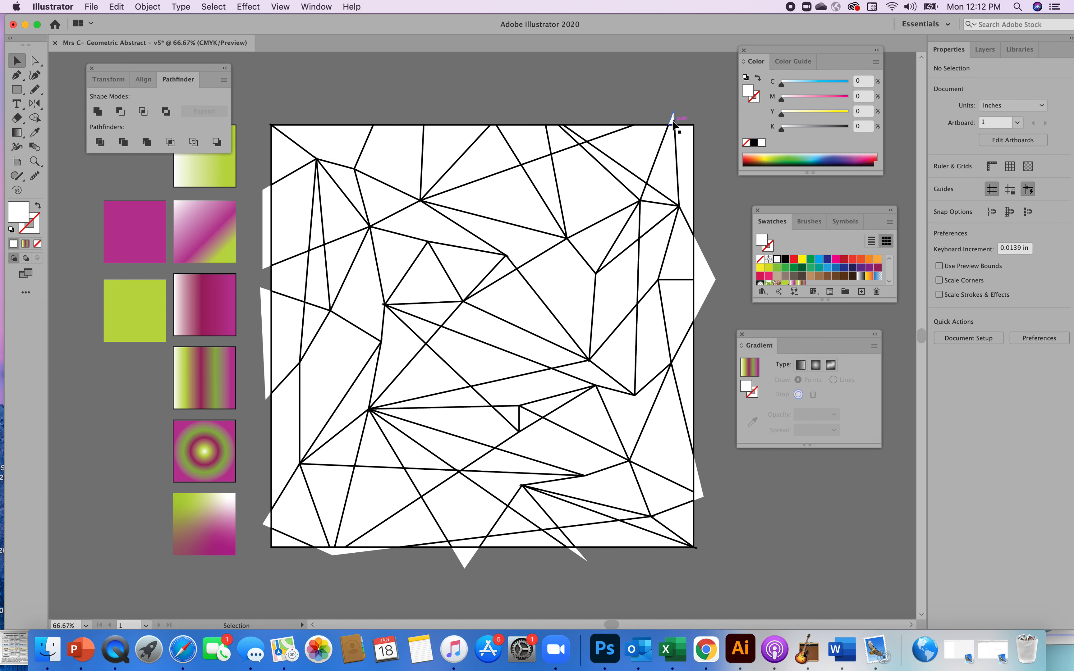
click(673, 124)
key(Delete)
- Delete the white pieces that stick out beyond the square border's right edge
click(706, 286)
key(Delete)
click(707, 269)
key(Delete)
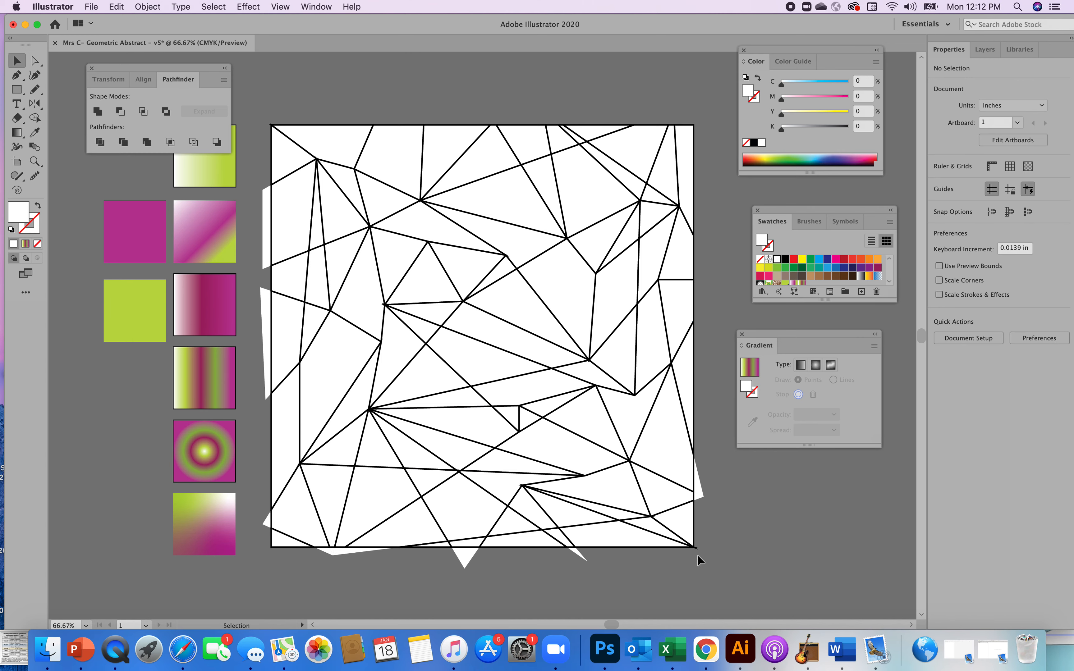
click(701, 495)
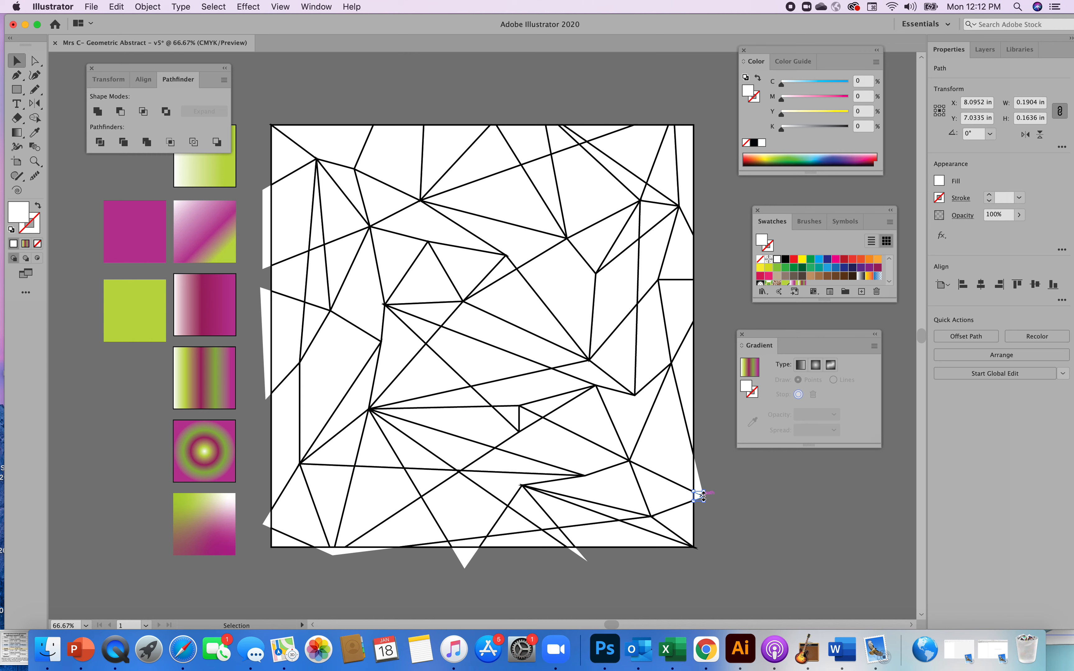
key(Delete)
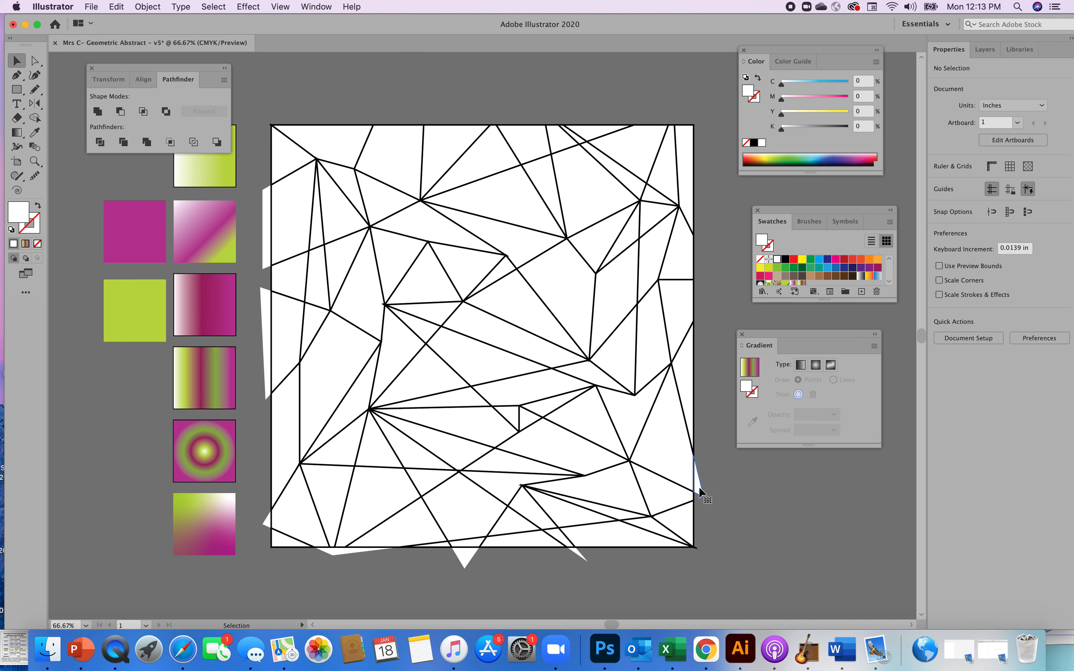
click(699, 487)
key(Delete)
- Delete the white pieces that hang below the square border's bottom edge, including the tiny slivers
click(577, 551)
key(Delete)
click(468, 554)
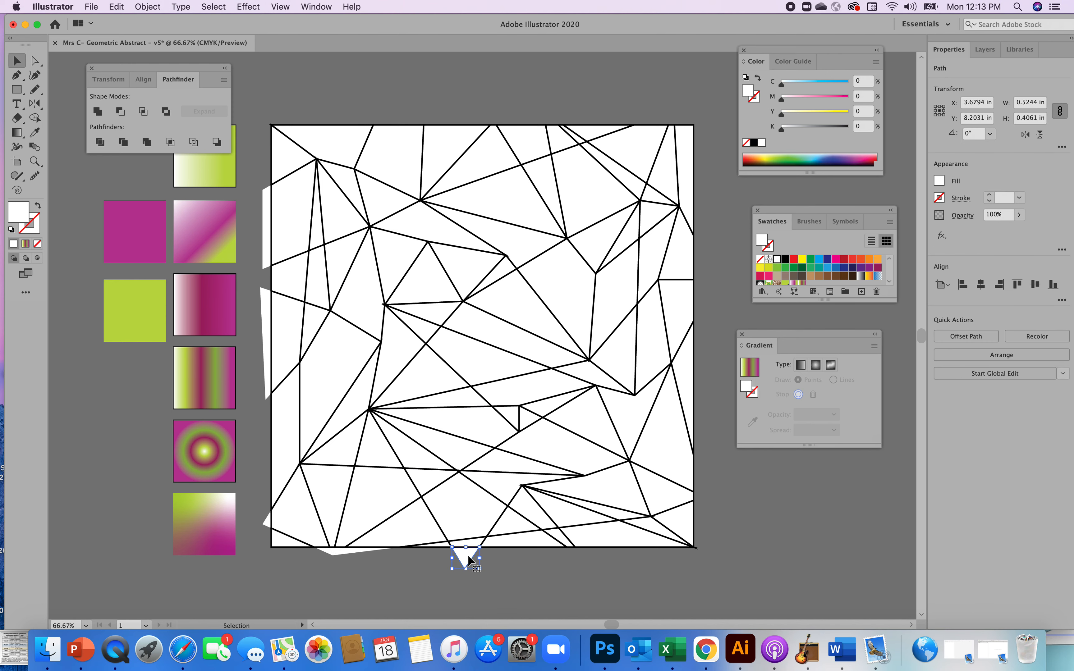
key(Delete)
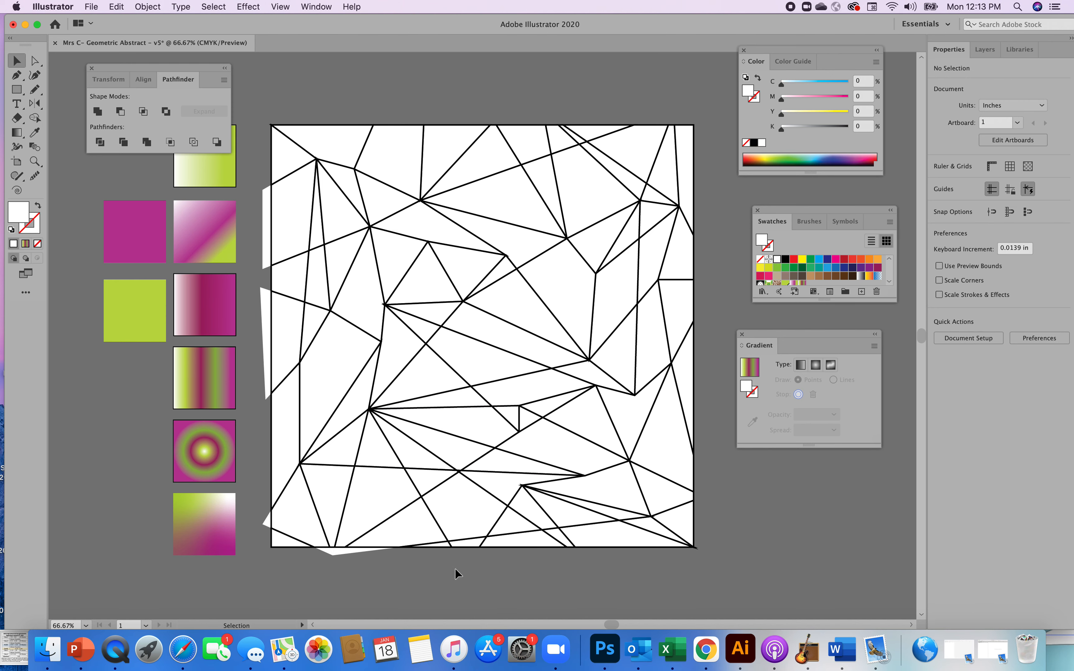
click(329, 551)
key(Delete)
click(344, 552)
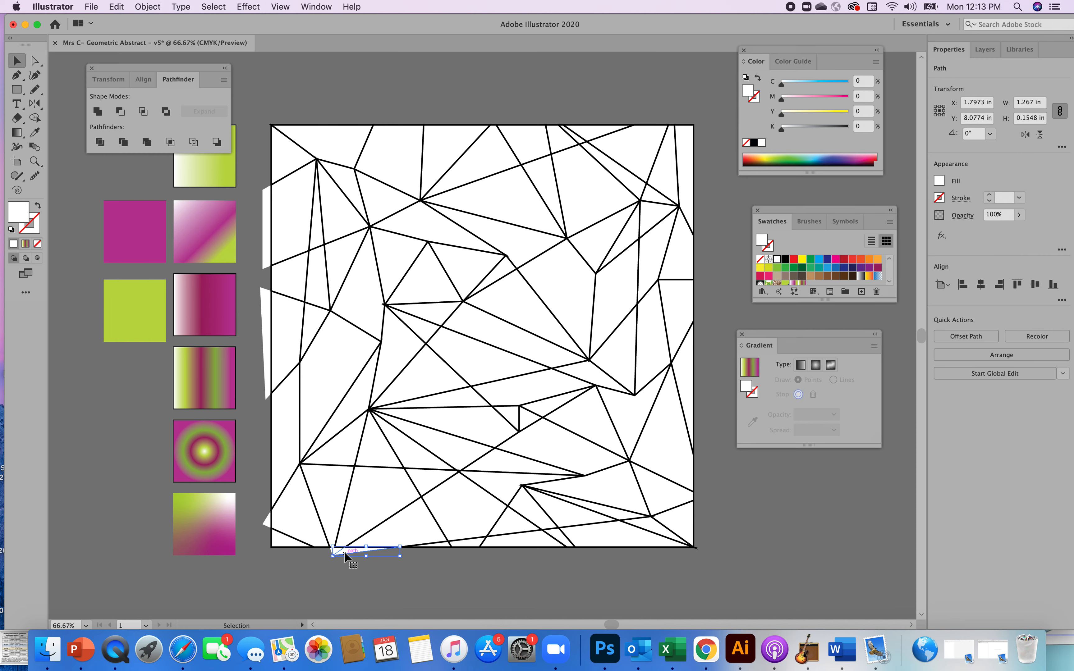
key(Delete)
click(336, 550)
key(Delete)
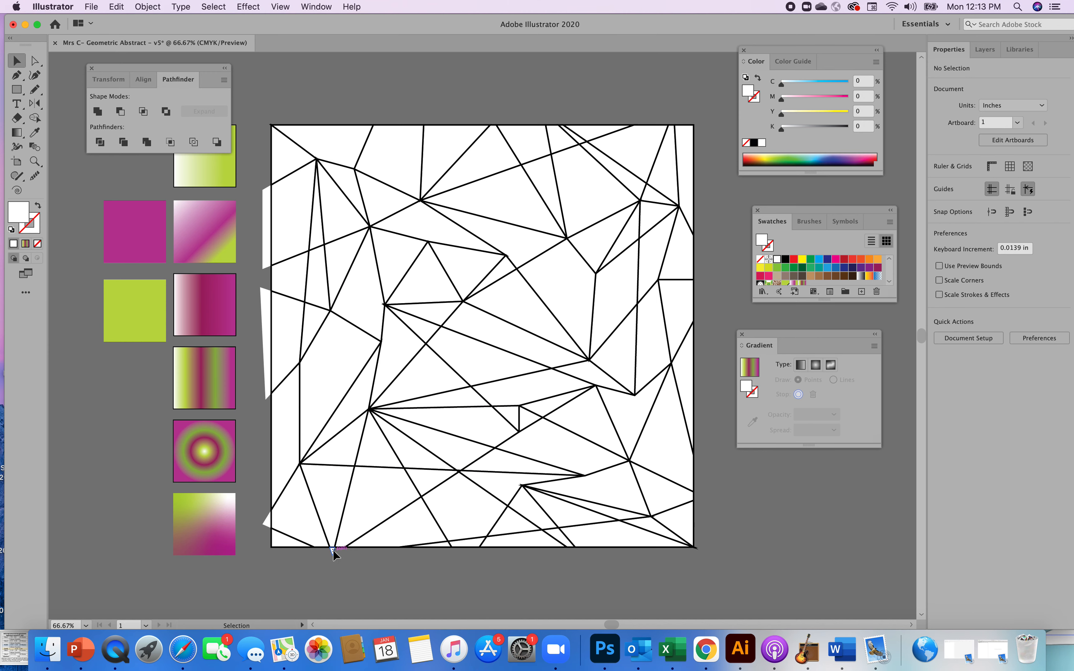
click(334, 549)
key(Delete)
- Delete the white pieces that stick out beyond the square border's left edge
click(265, 522)
key(Delete)
click(265, 347)
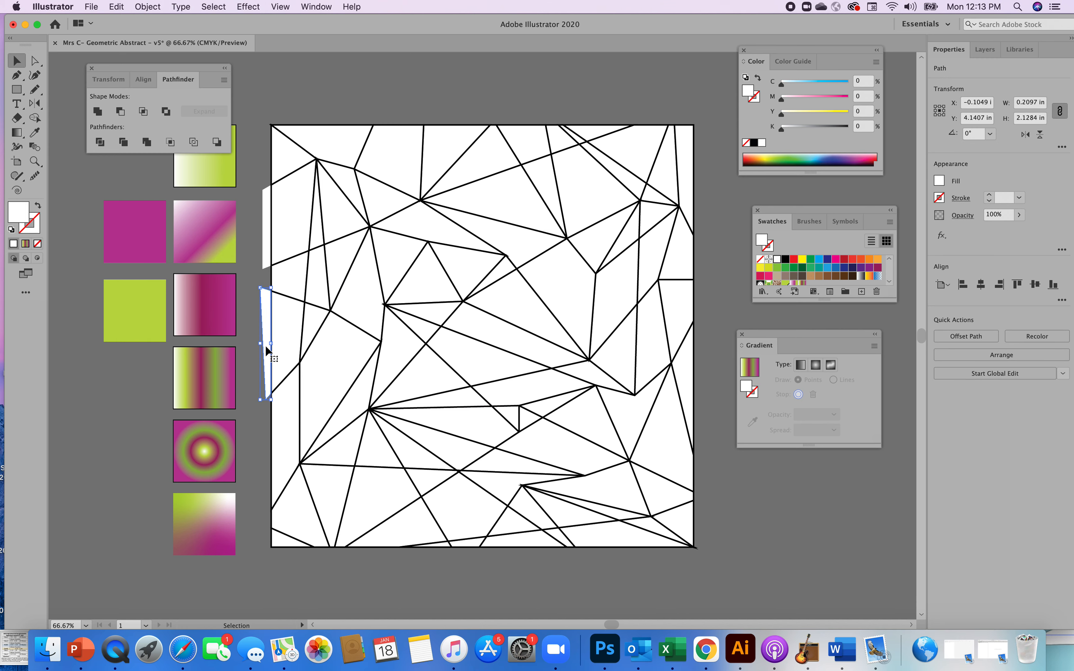
key(Delete)
click(265, 256)
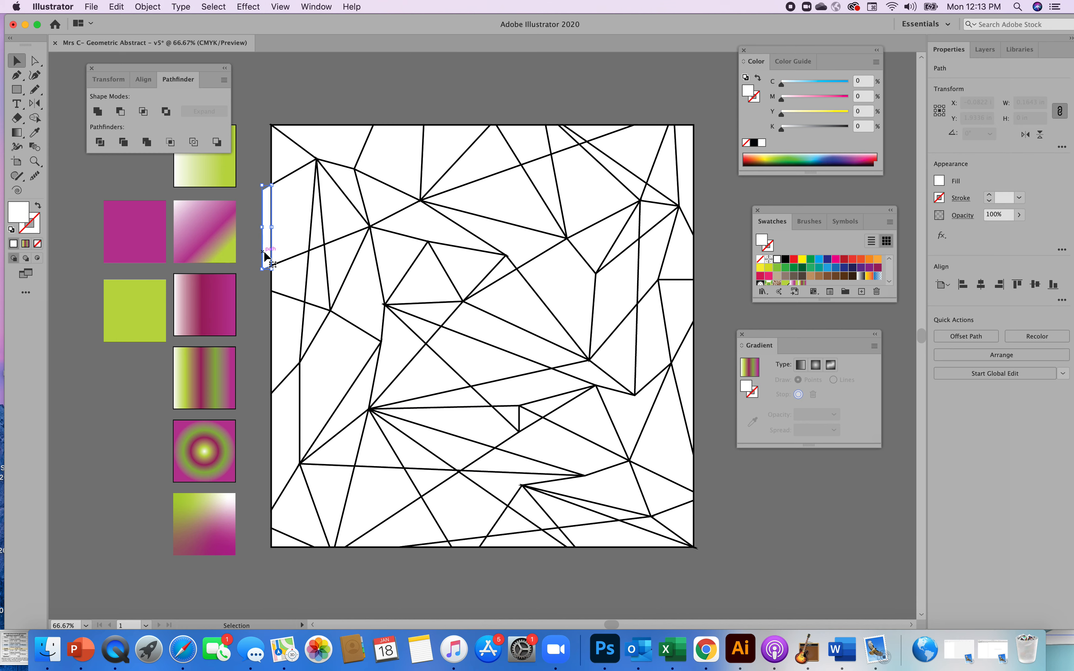
key(Delete)
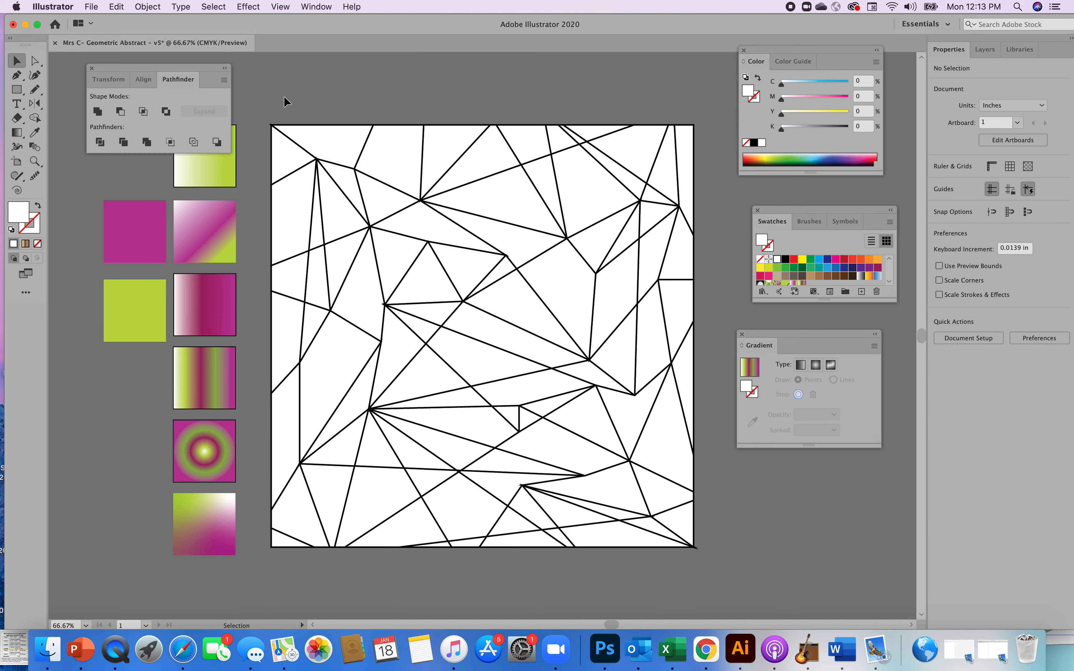
click(695, 548)
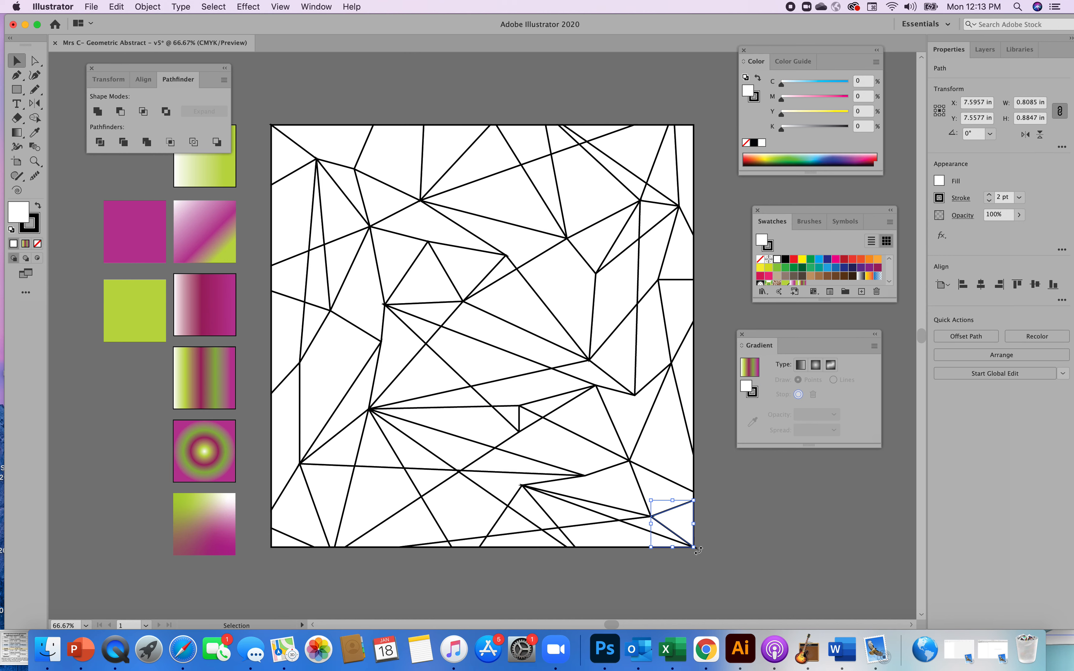
click(703, 555)
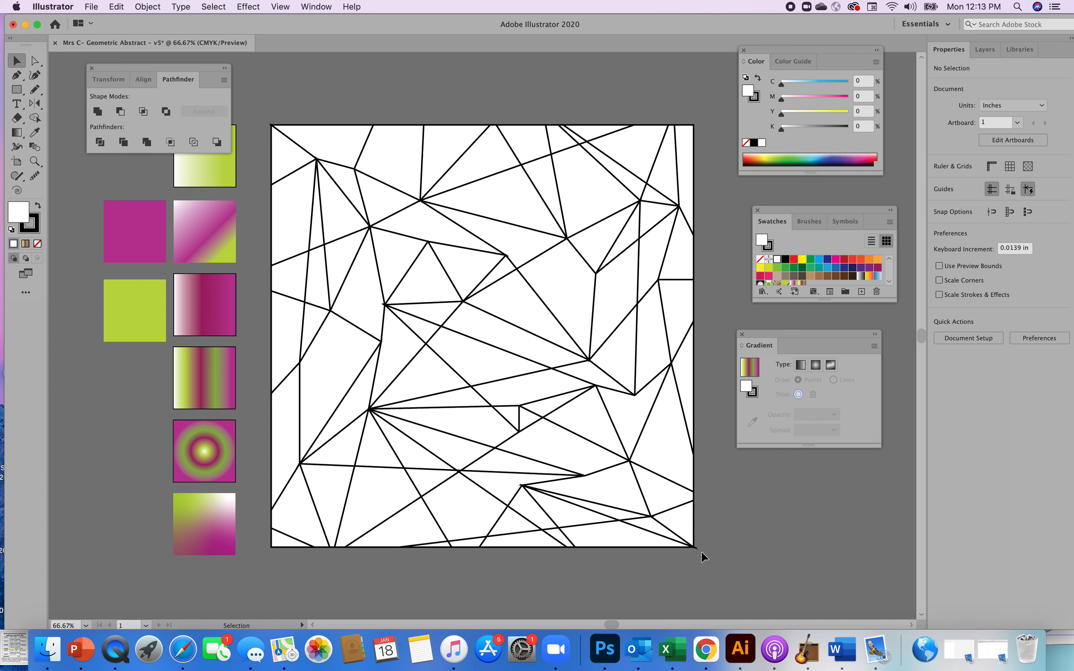
click(696, 548)
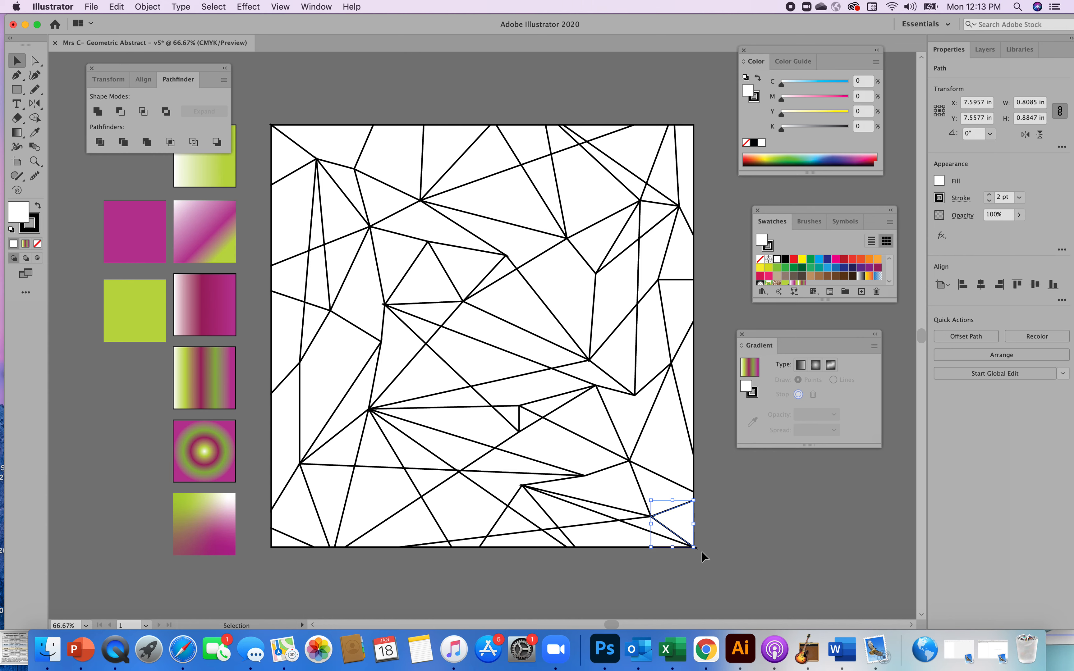
click(717, 559)
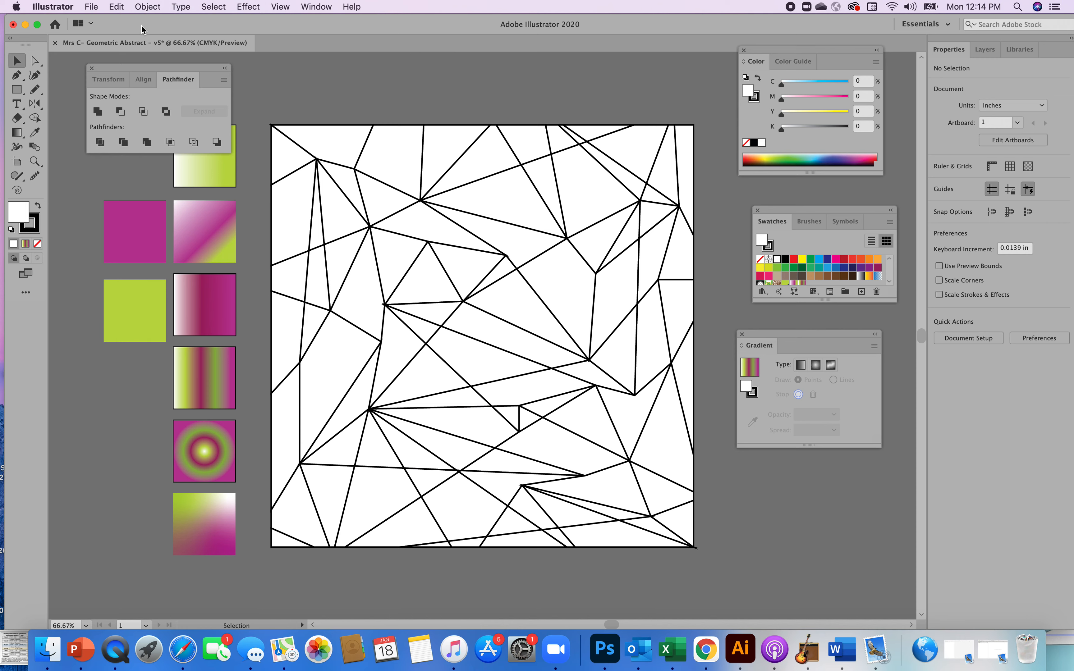
click(149, 7)
click(325, 89)
- Fill eight scattered white shapes across the artwork with the white-to-green linear gradient, sampled from its square with the Eyedropper, and deselect them
drag(191, 74, 104, 78)
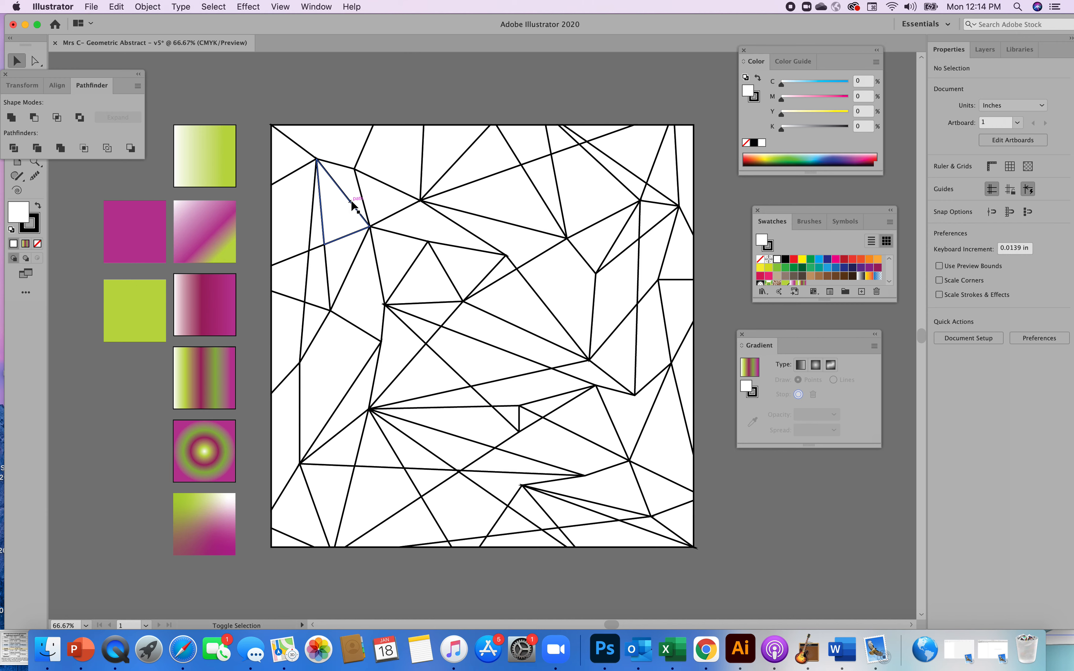
click(339, 149)
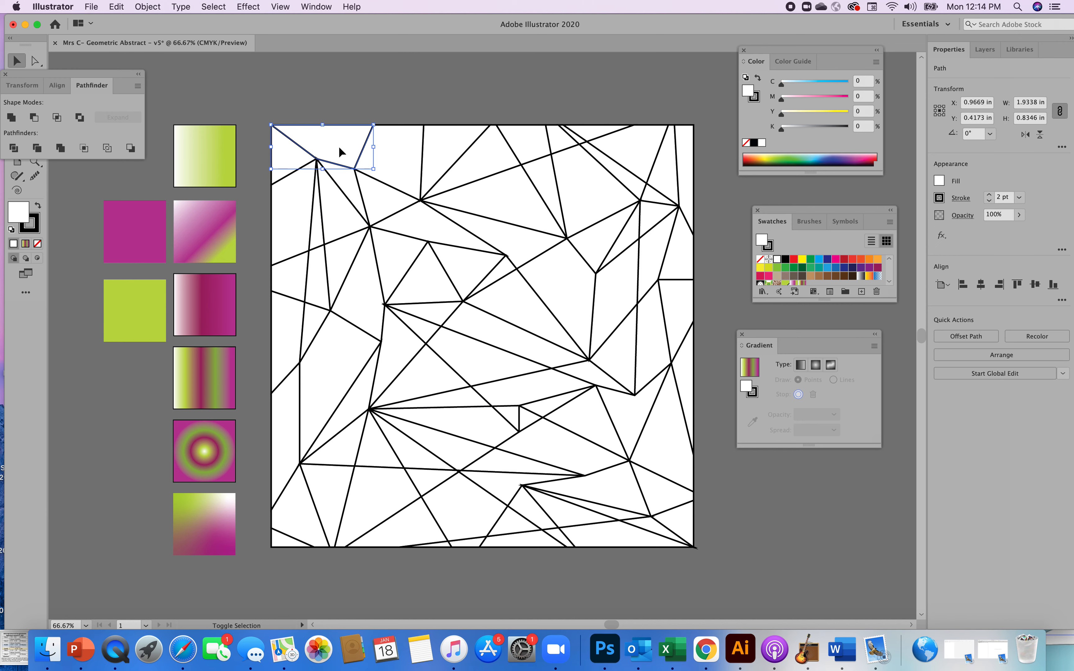
shift+click(485, 168)
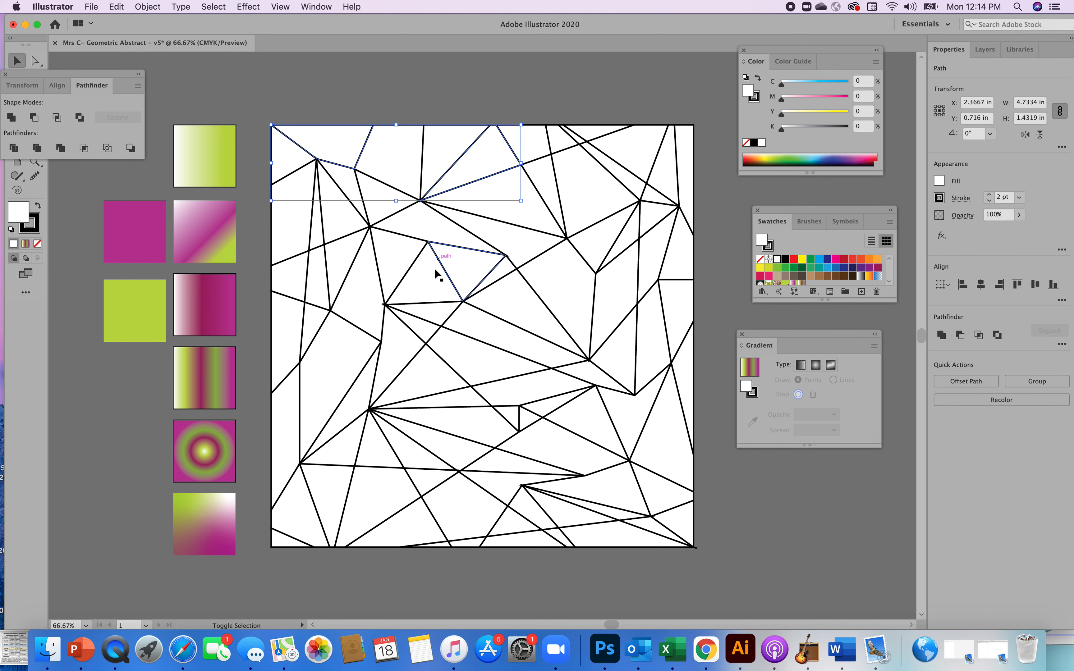
shift+click(426, 288)
shift+click(613, 304)
shift+click(690, 180)
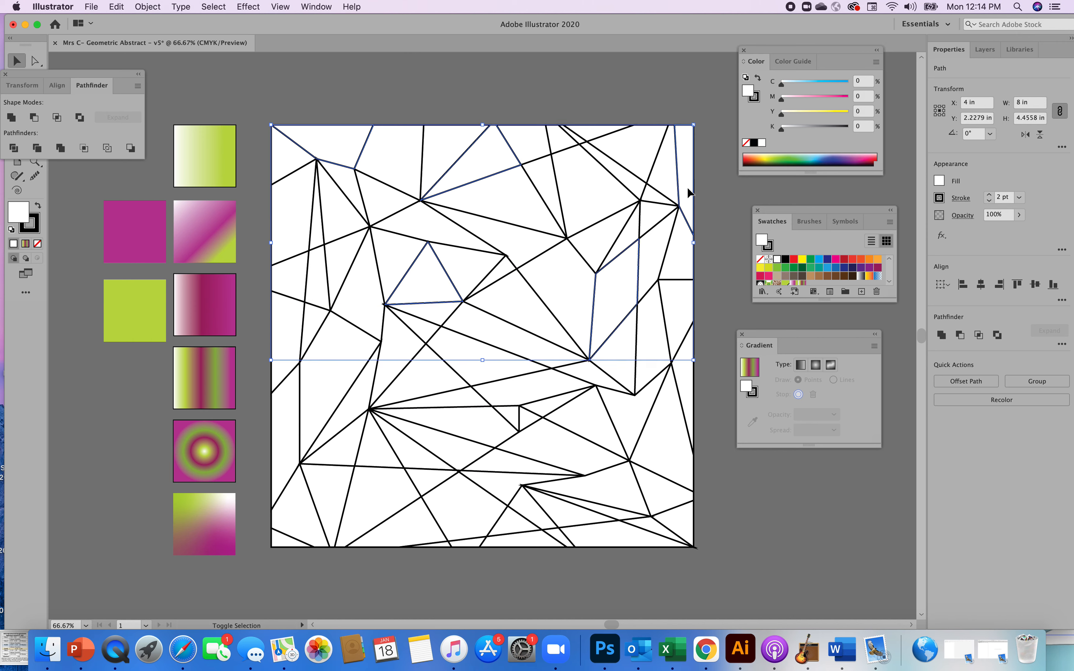
shift+click(601, 488)
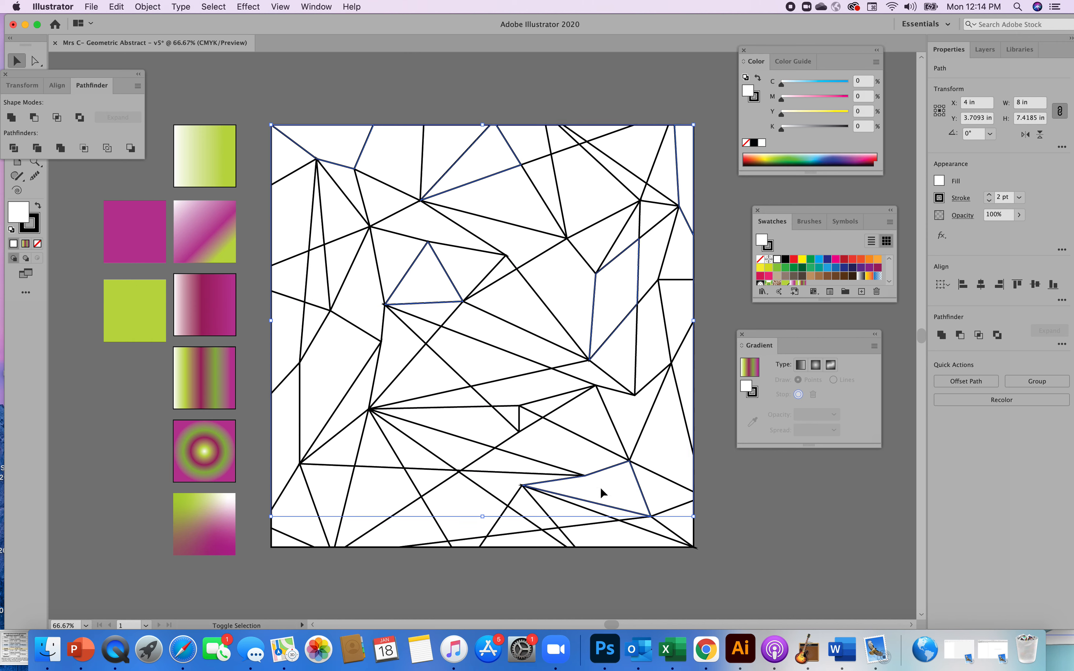
shift+click(406, 538)
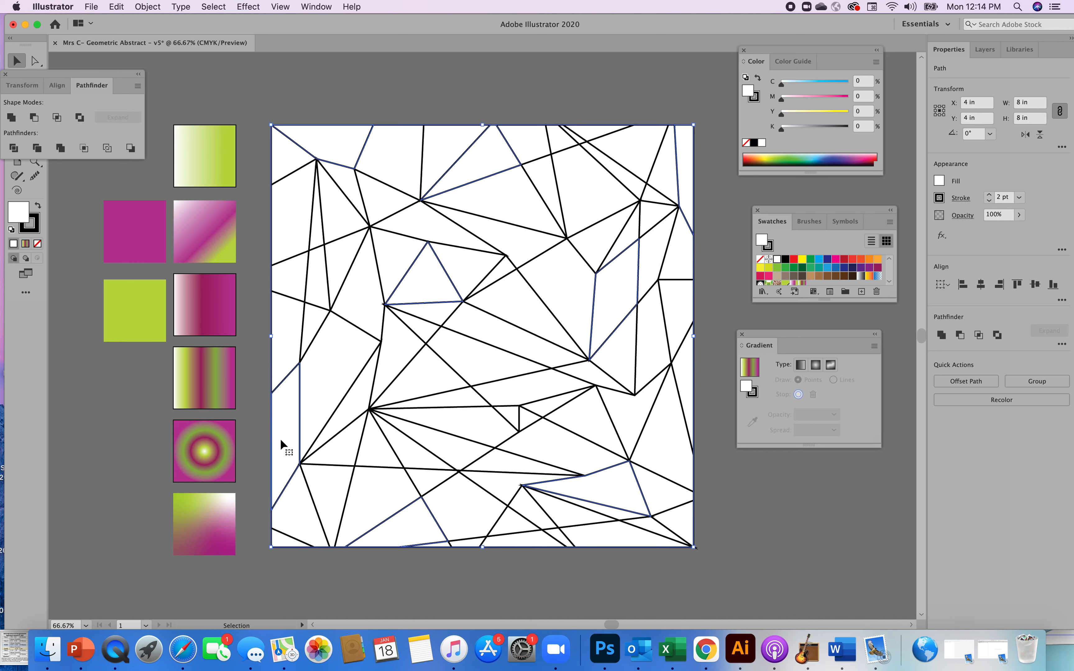
drag(38, 75, 0, 484)
click(35, 134)
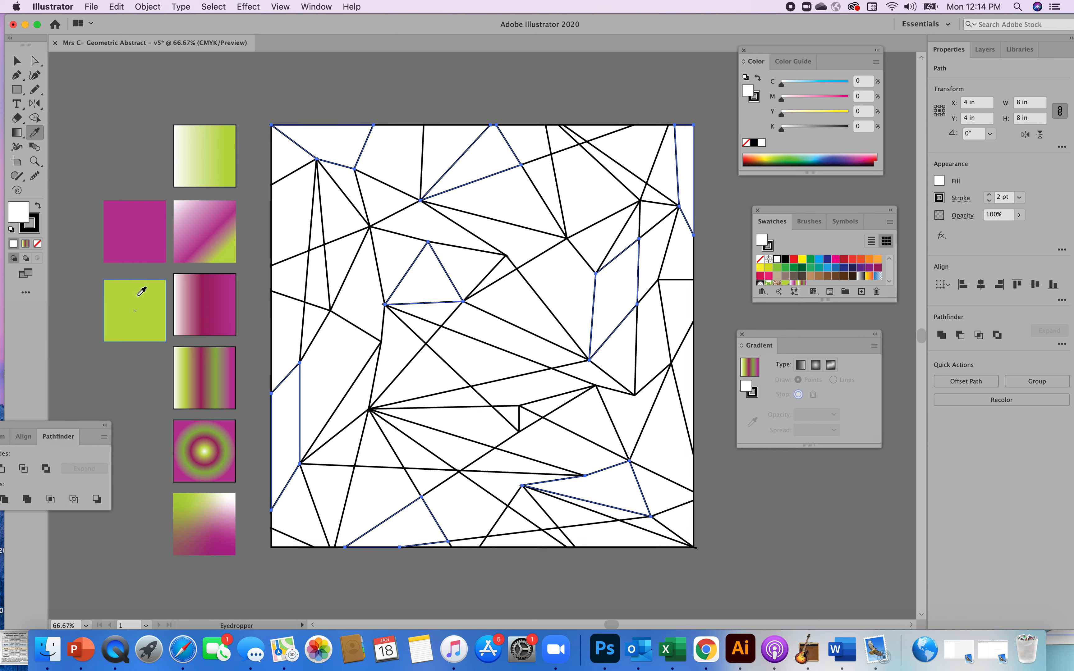
click(213, 149)
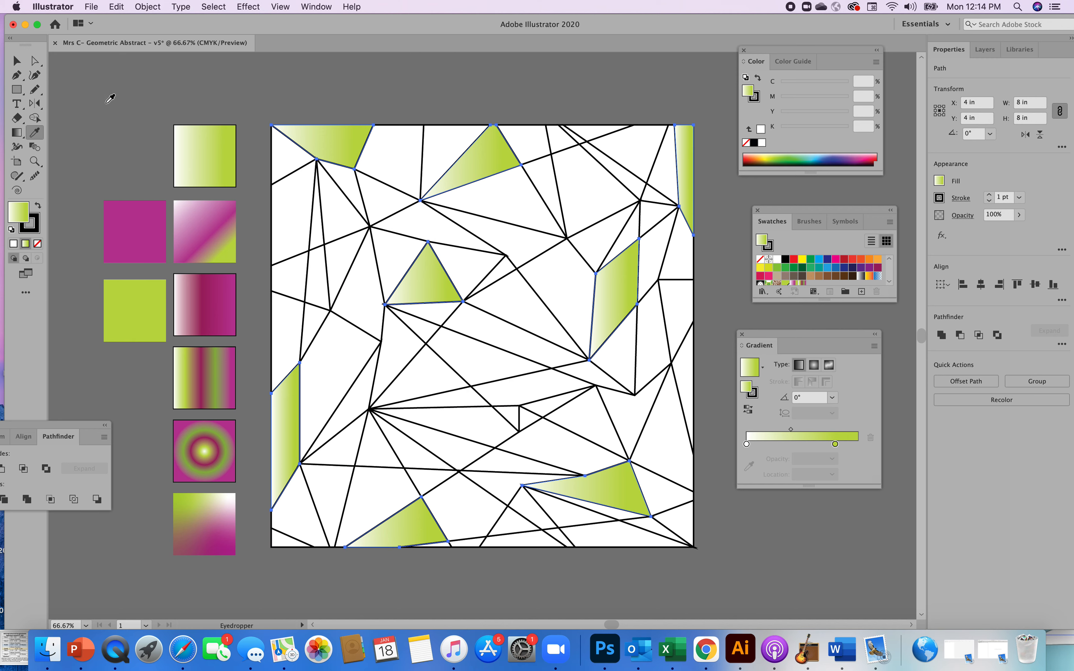
key(v)
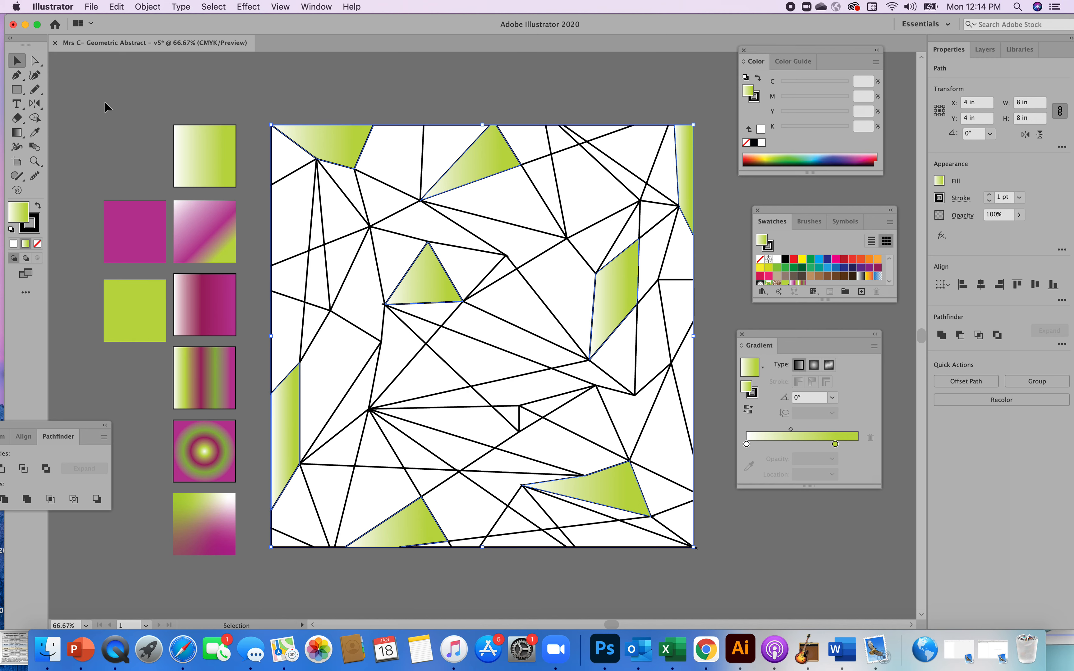
click(105, 103)
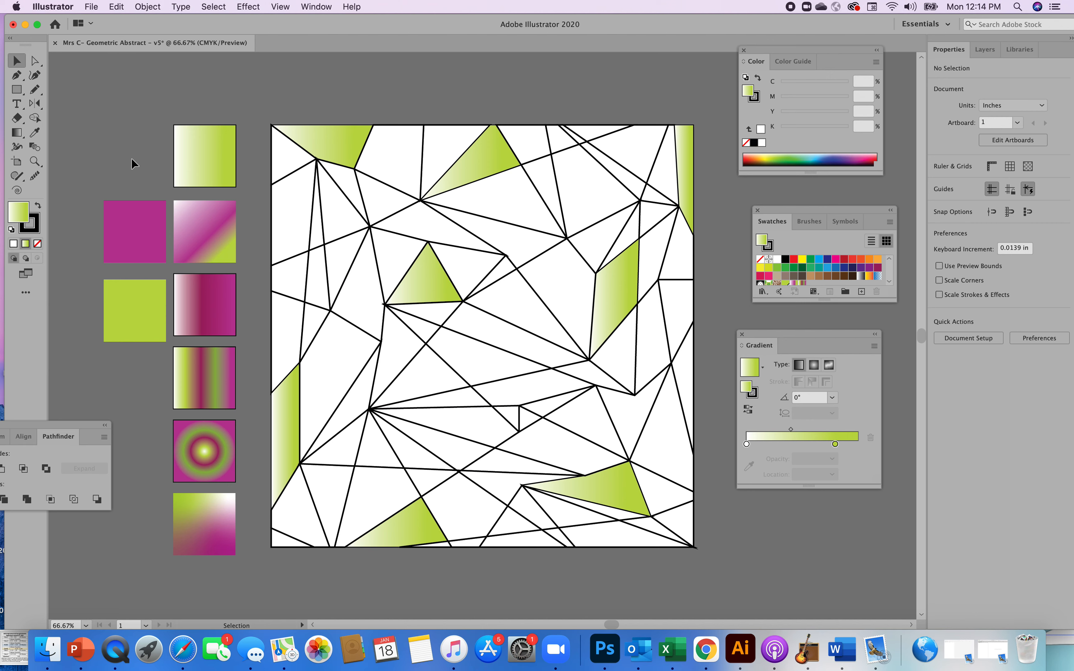
- Fill nine scattered white shapes with the white-magenta-green linear gradient, sampled from its square with the Eyedropper, and deselect them
click(404, 163)
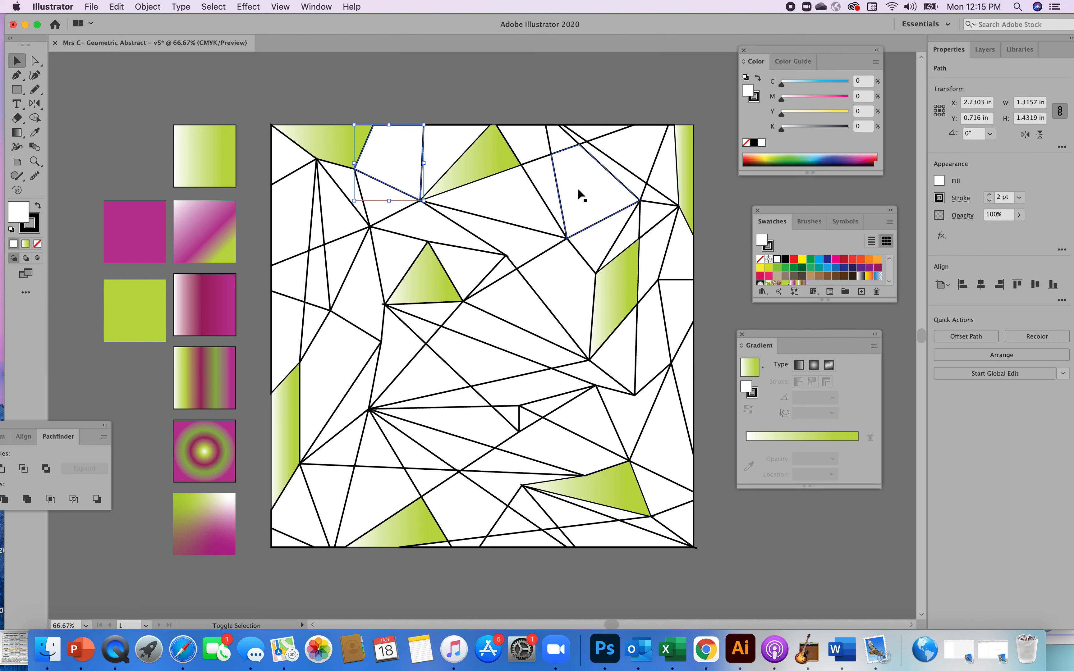
shift+click(551, 189)
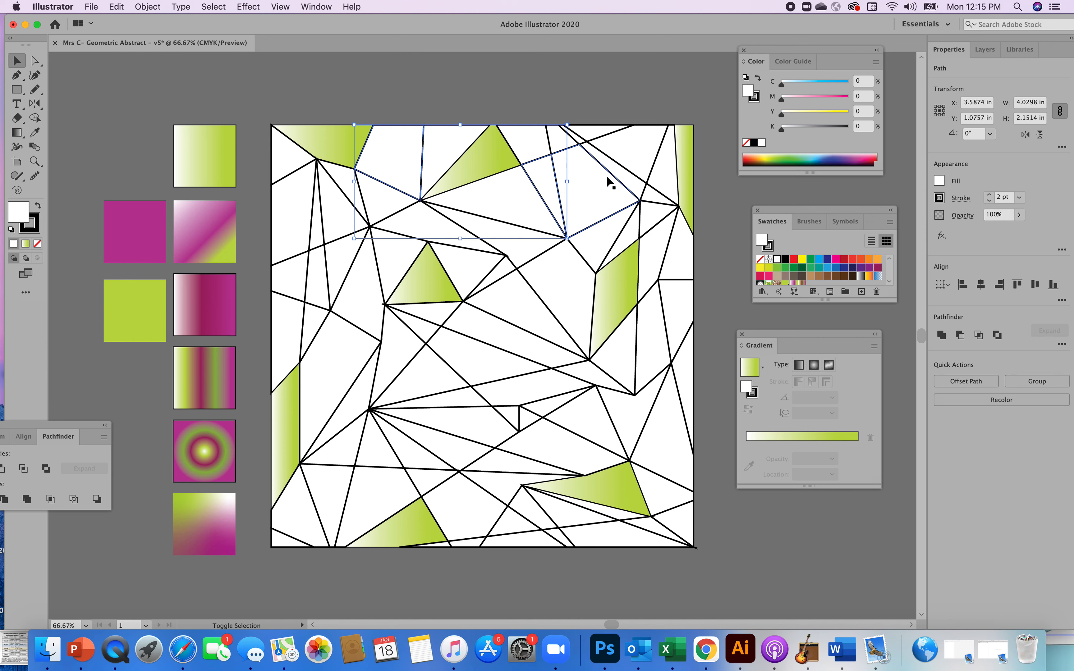
shift+click(643, 161)
shift+click(647, 274)
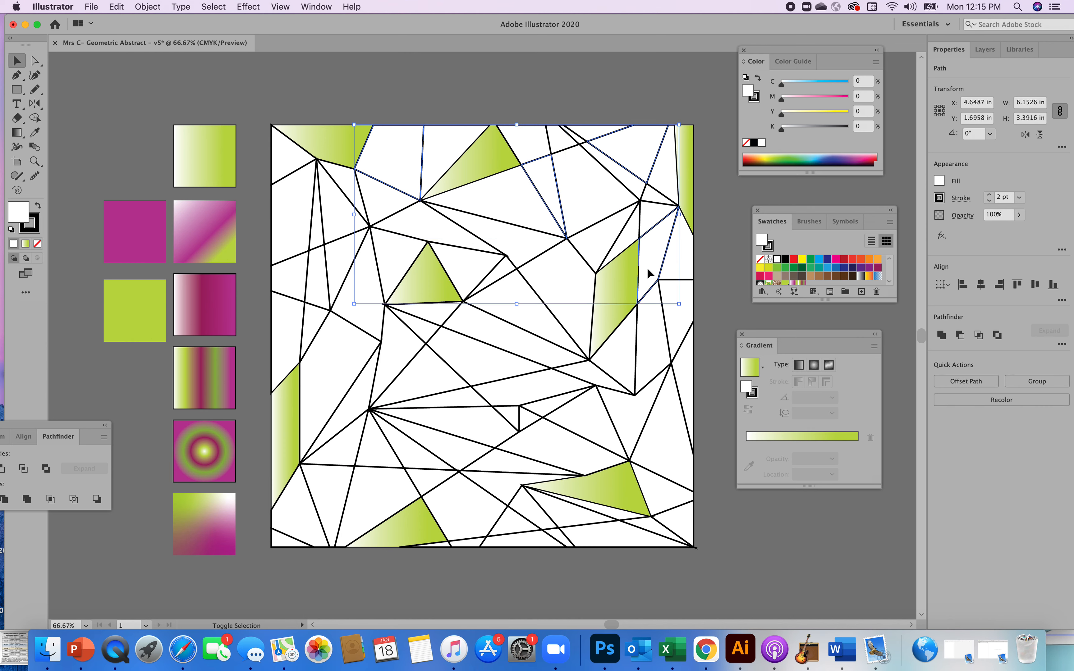
shift+click(594, 424)
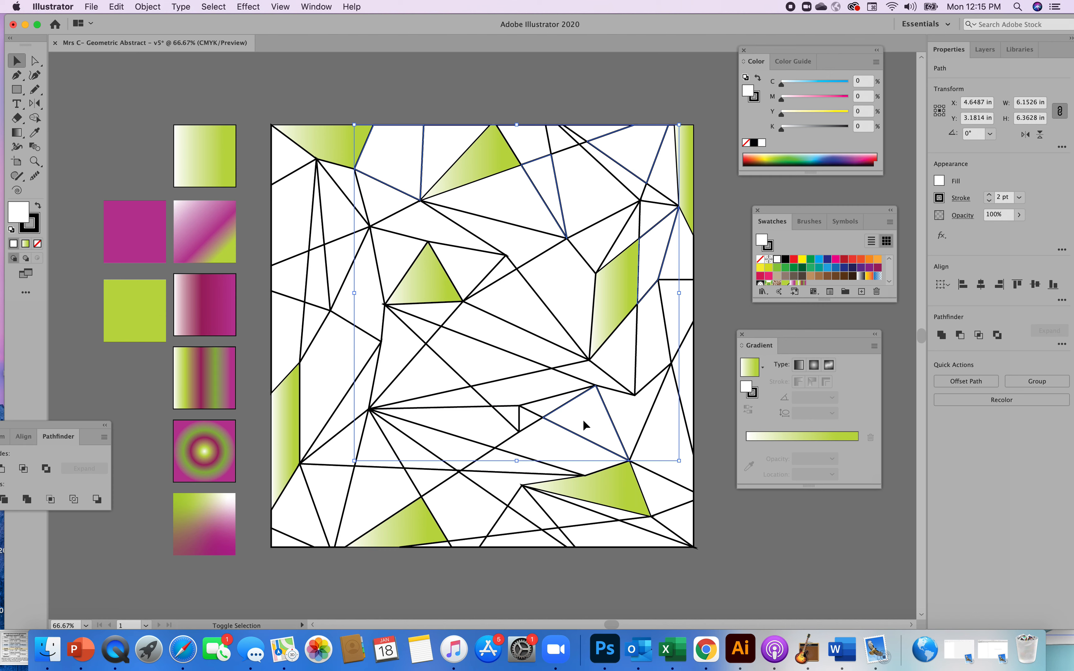
shift+click(481, 364)
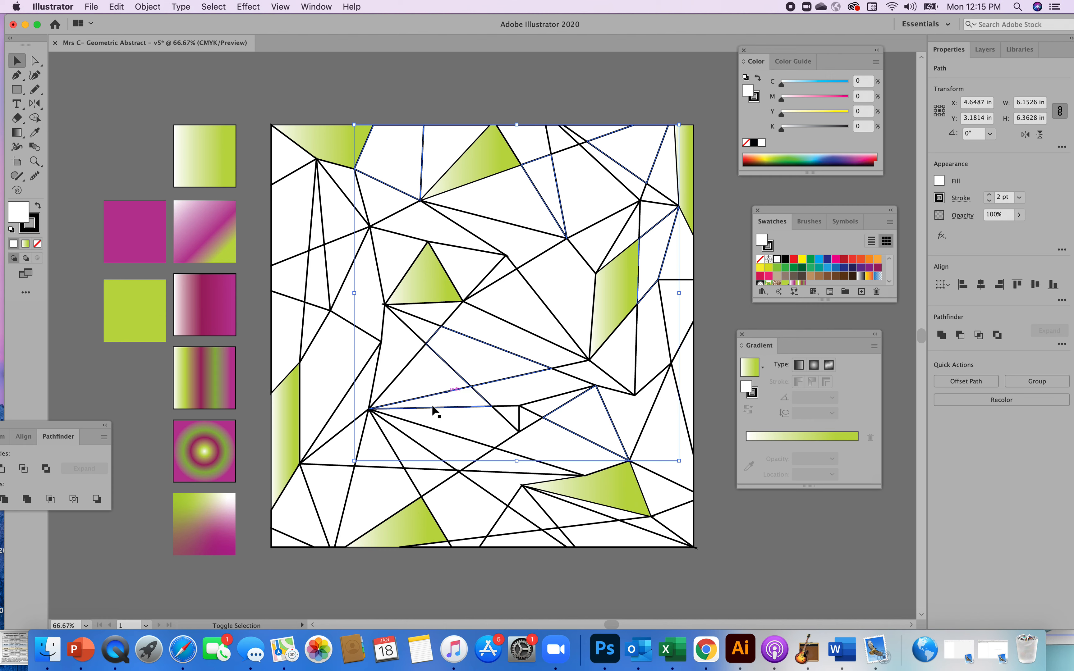
shift+click(384, 487)
shift+click(327, 379)
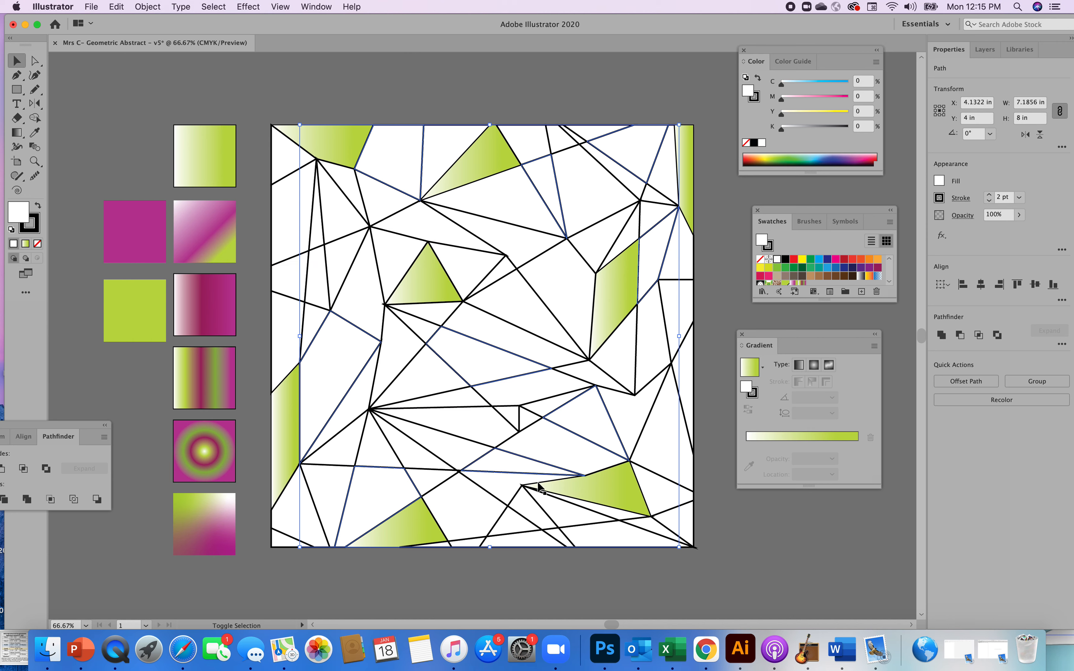
shift+click(598, 540)
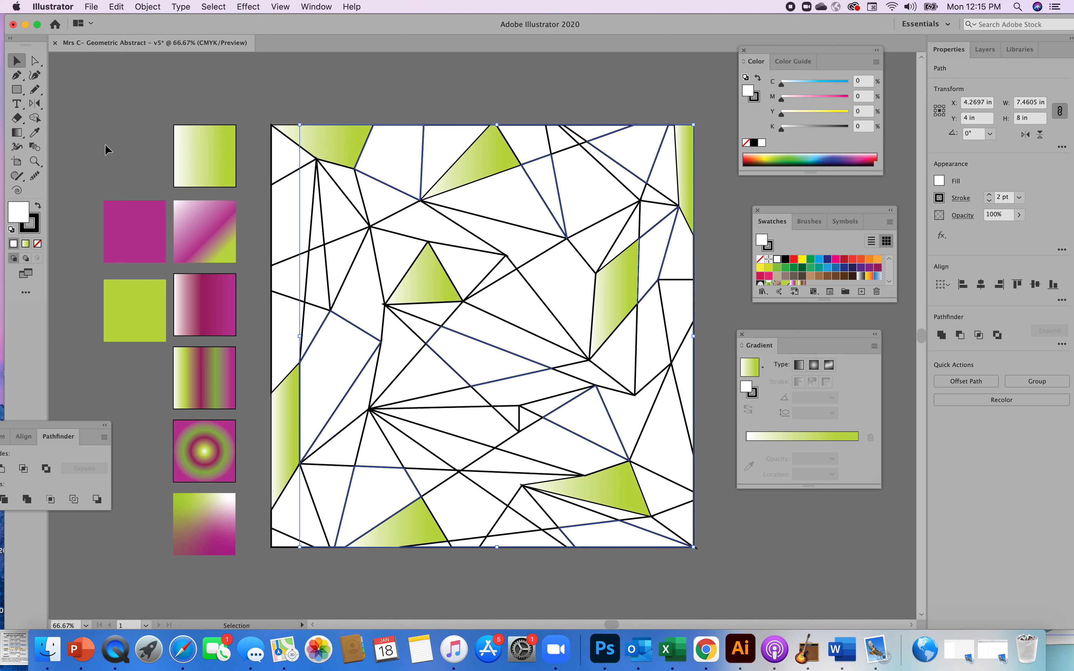
click(34, 132)
click(215, 221)
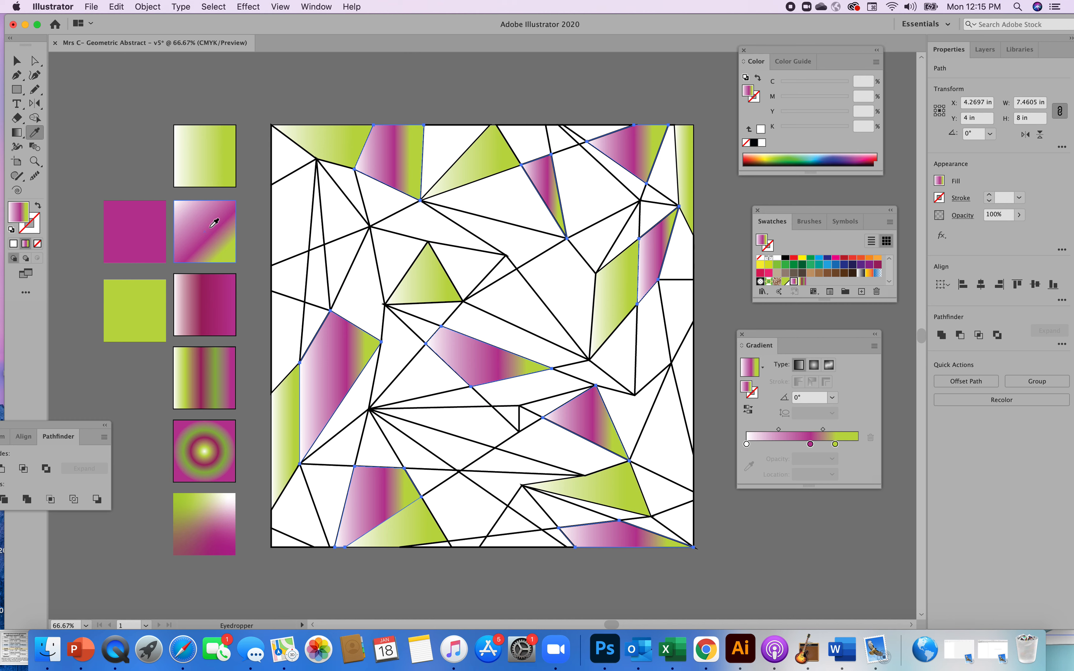
key(v)
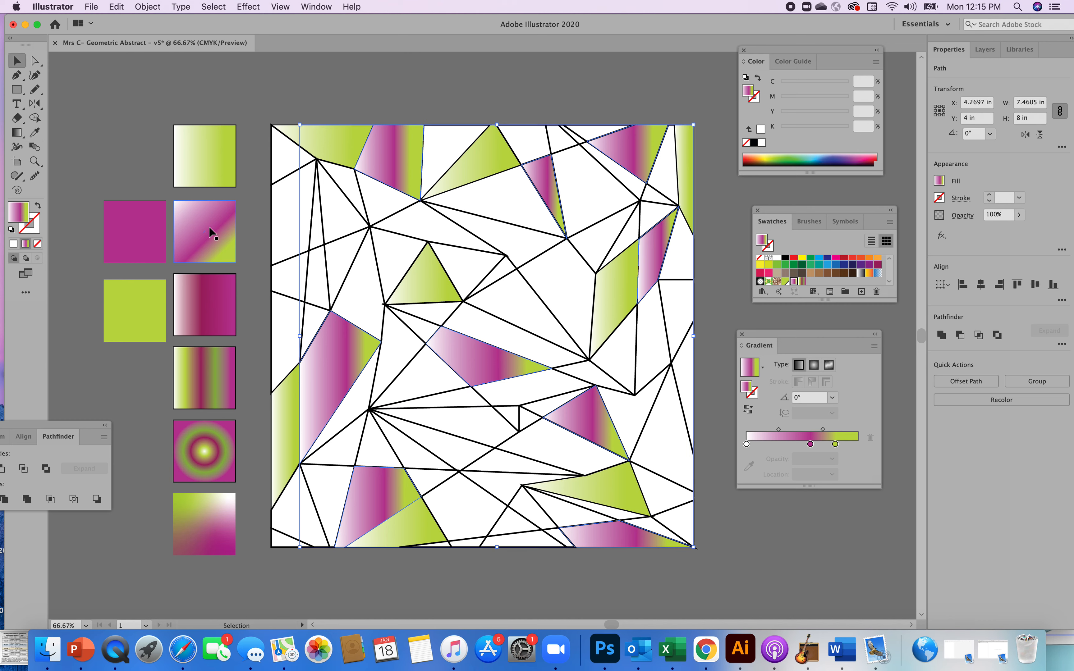
click(210, 110)
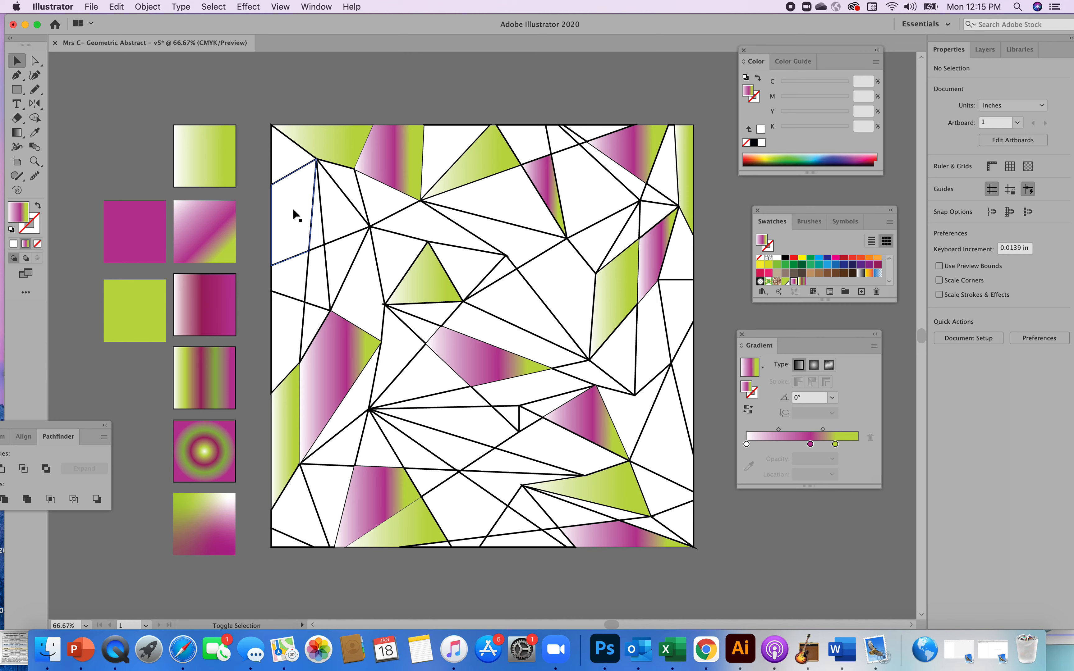
- Fill nine more white shapes, including ones along the artwork's edges, with the white-to-dark-magenta gradient sampled from its square, and deselect them
click(293, 216)
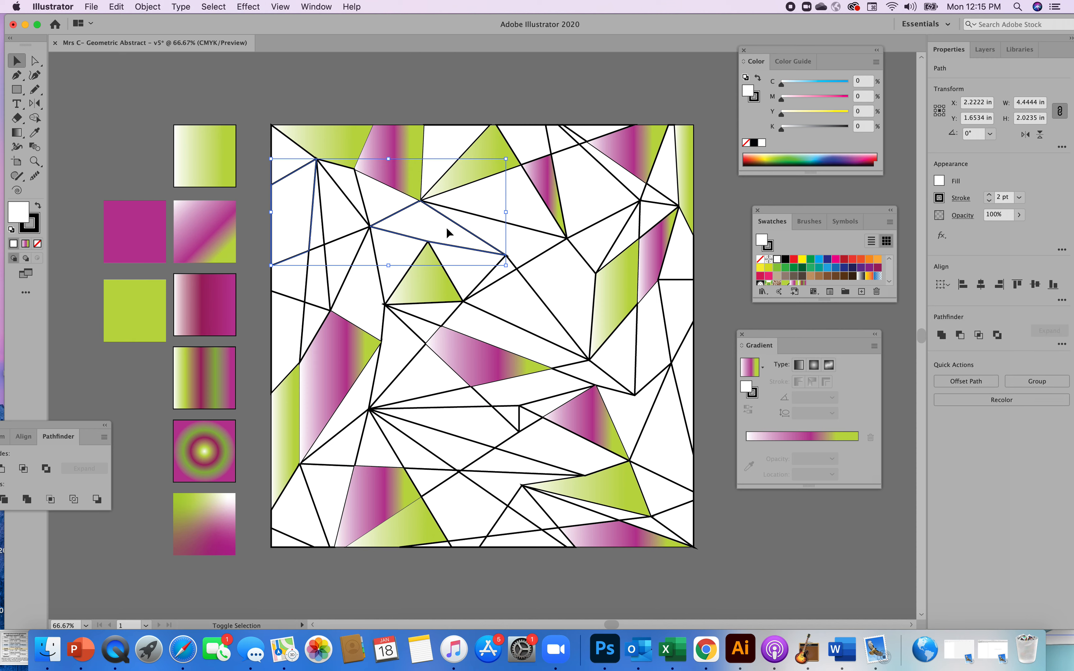
shift+click(600, 196)
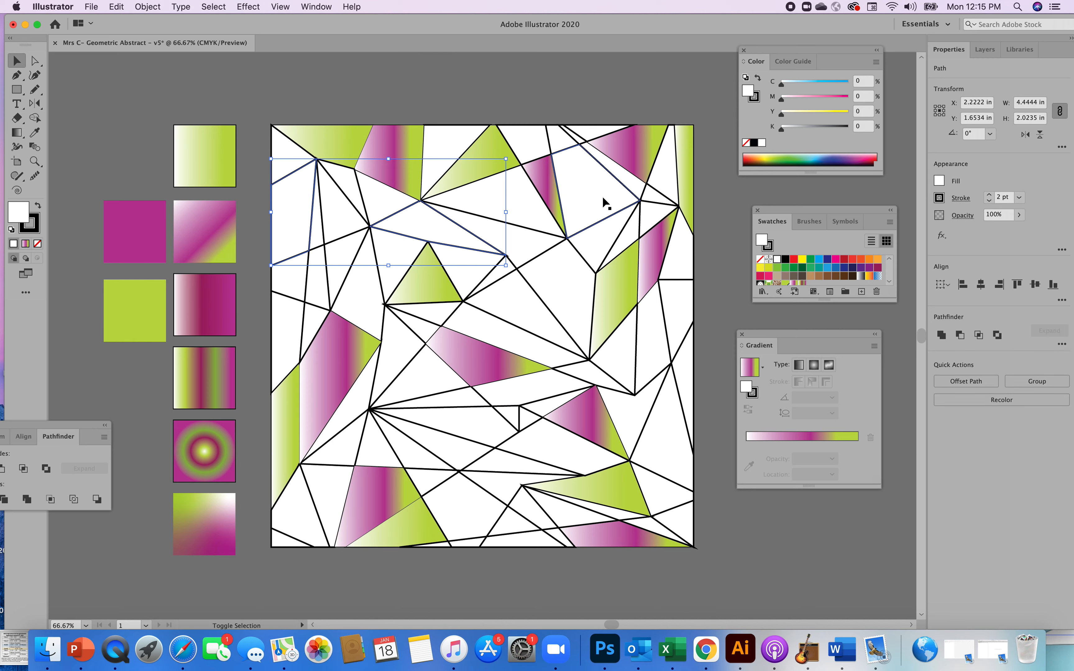
shift+click(676, 327)
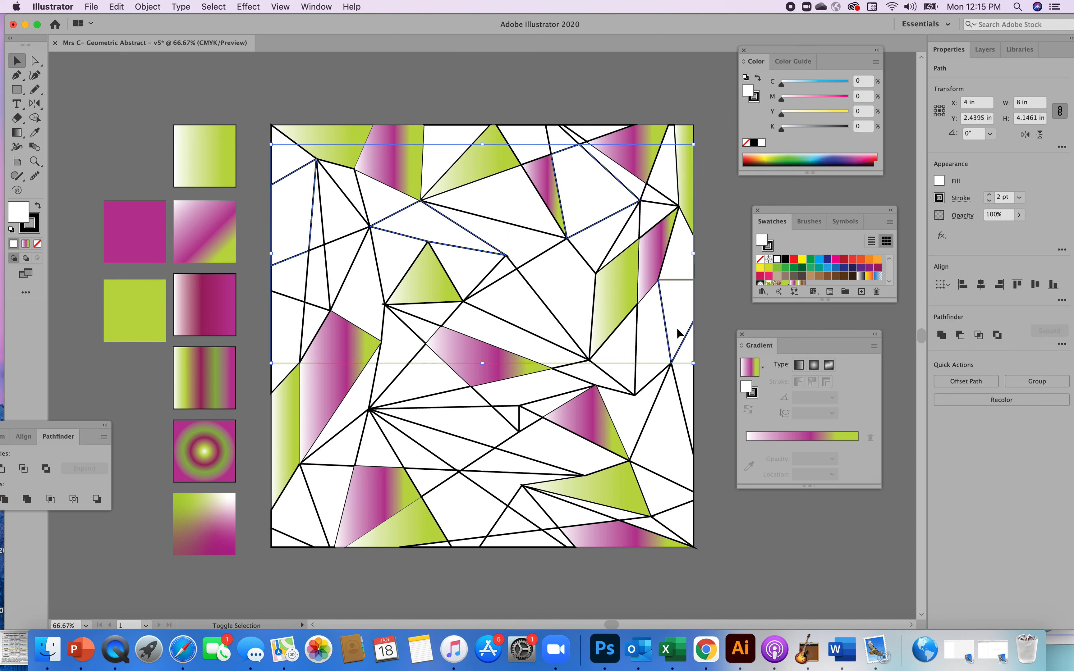
shift+click(521, 444)
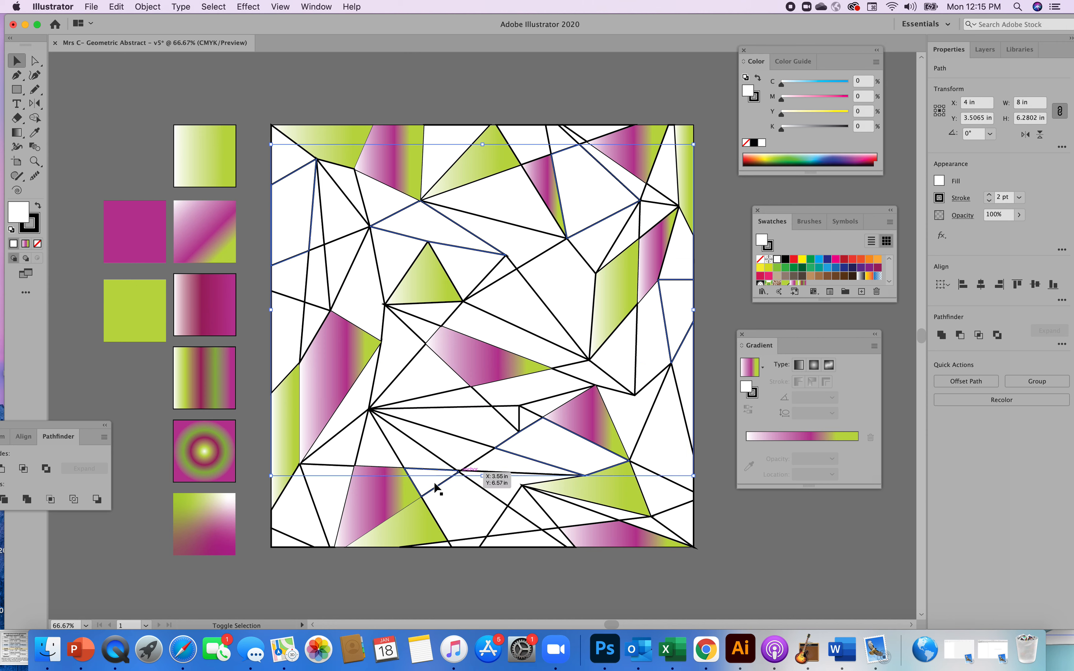
shift+click(425, 485)
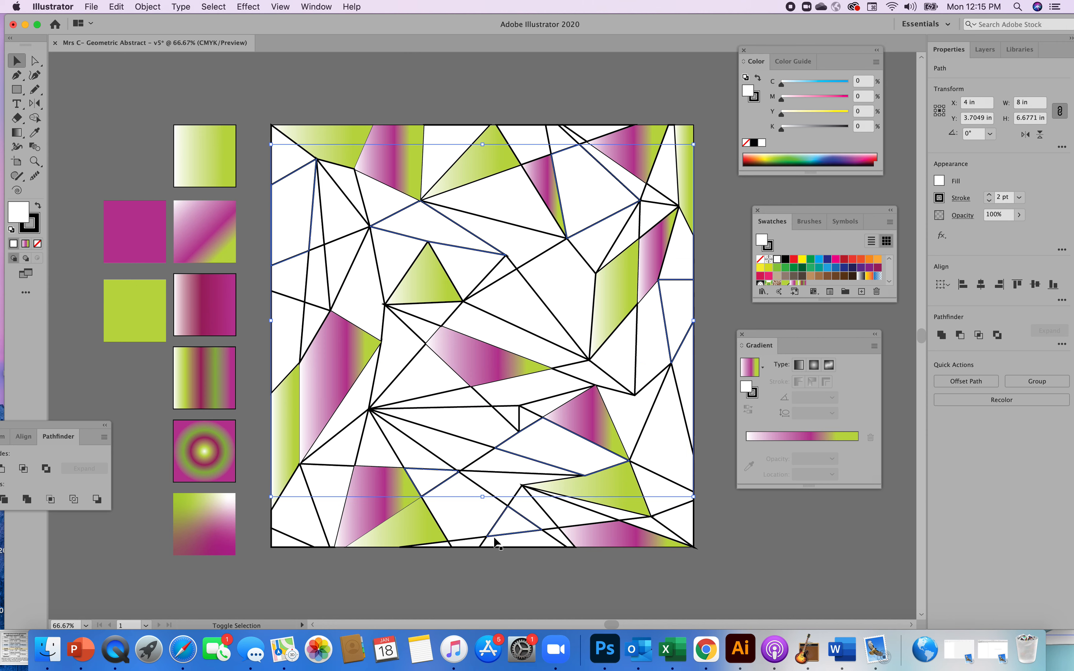
shift+click(523, 540)
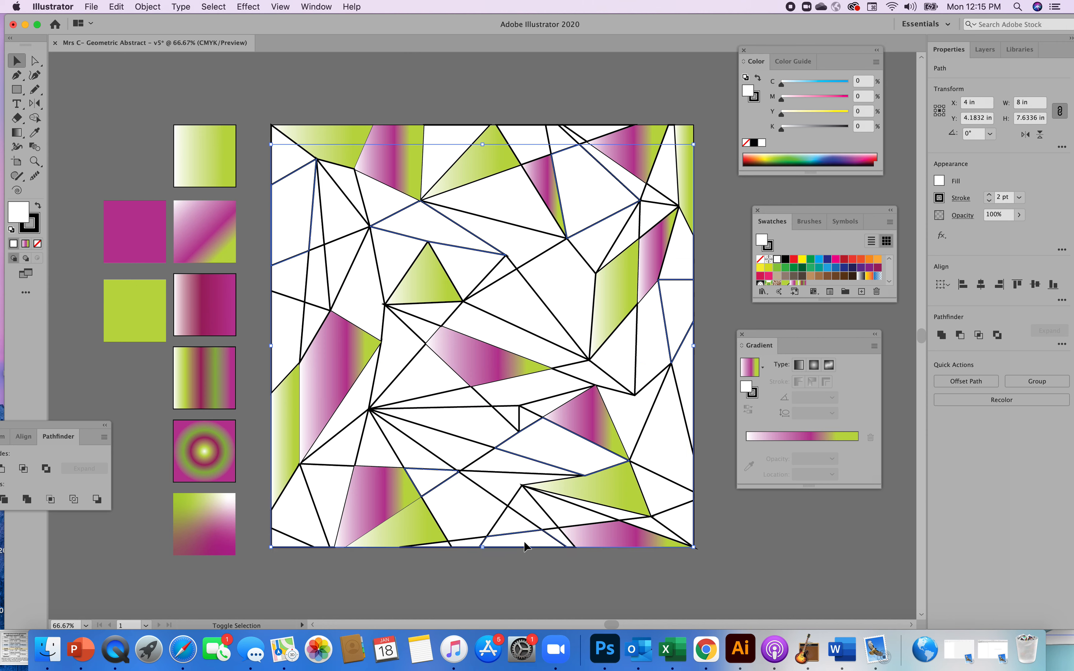
shift+click(287, 354)
click(35, 133)
click(218, 289)
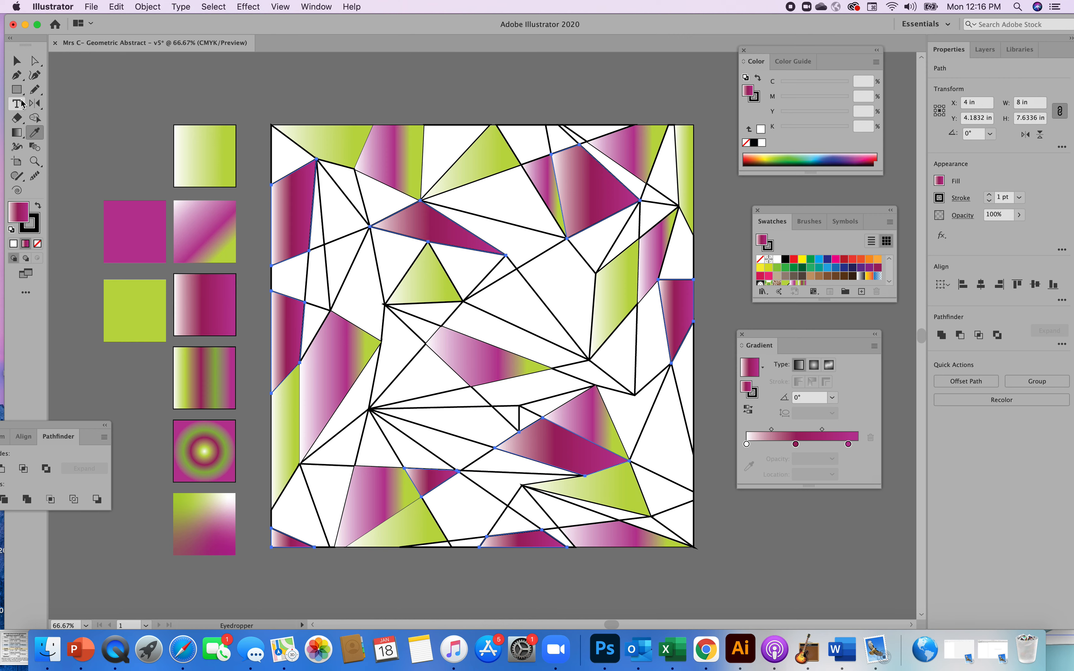
click(16, 60)
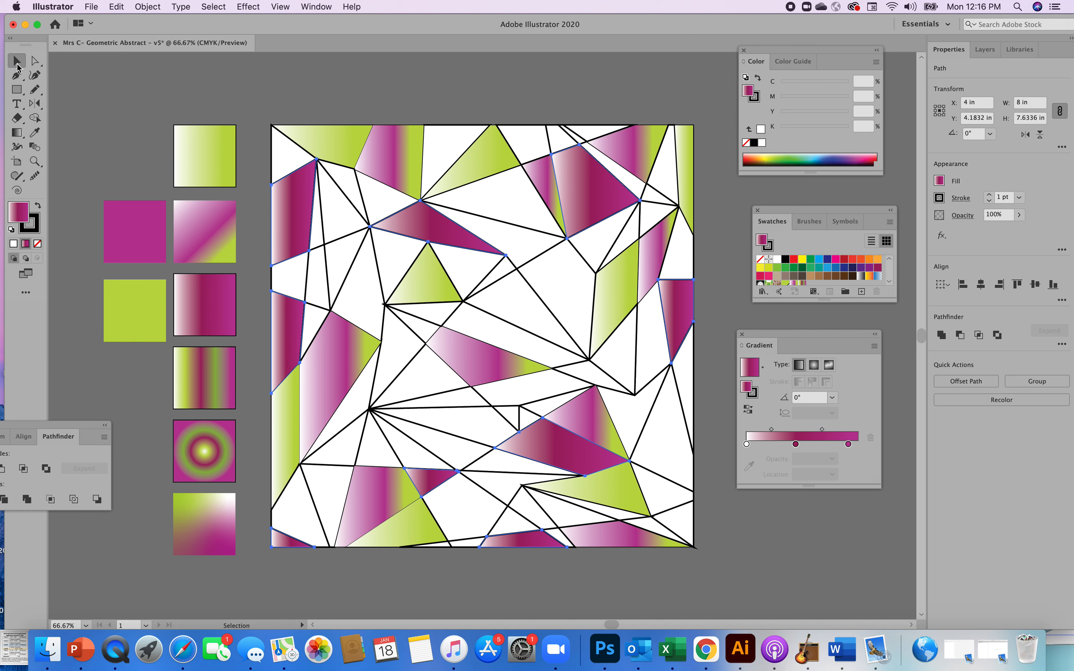
click(84, 114)
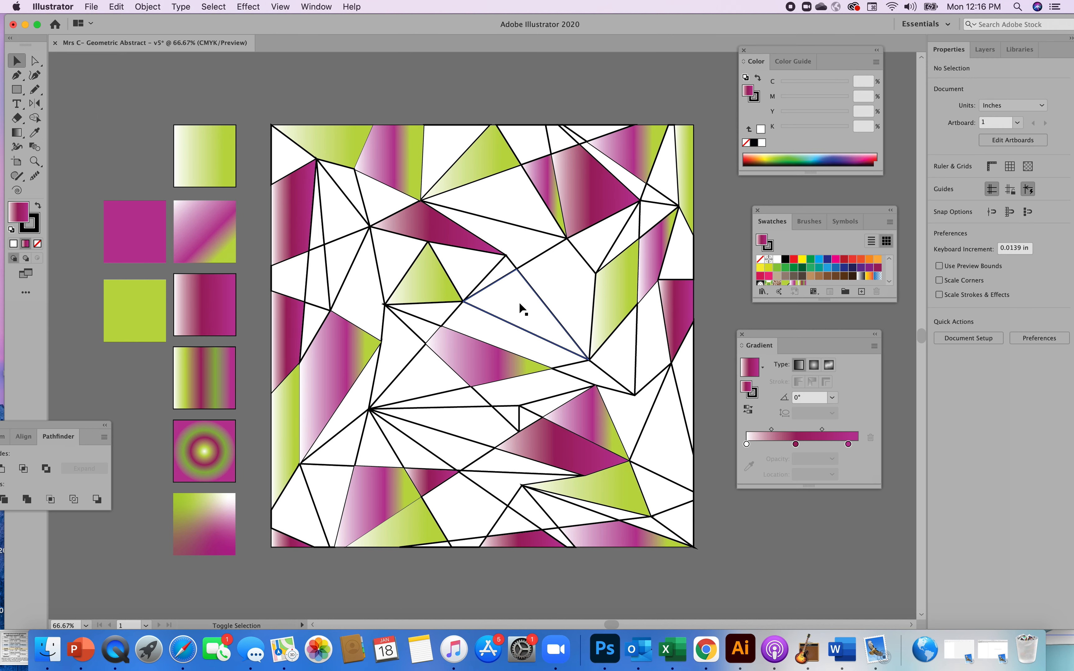
- Give the same white-to-dark-magenta gradient to the white triangle at the center, one at lower right and one at lower left, then deselect
click(526, 309)
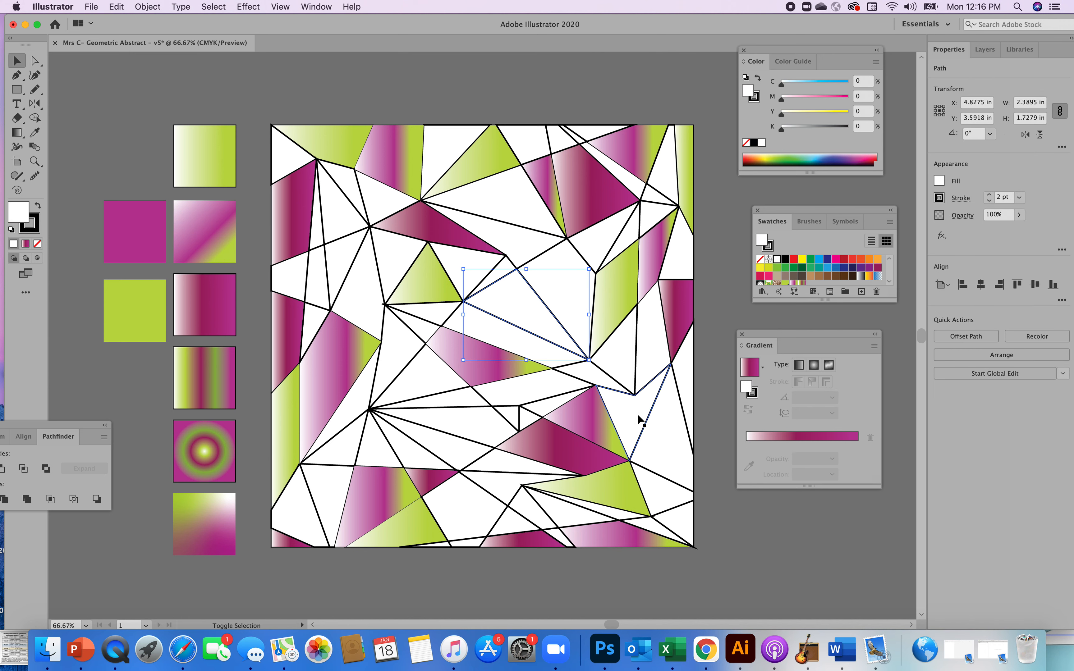
shift+click(644, 412)
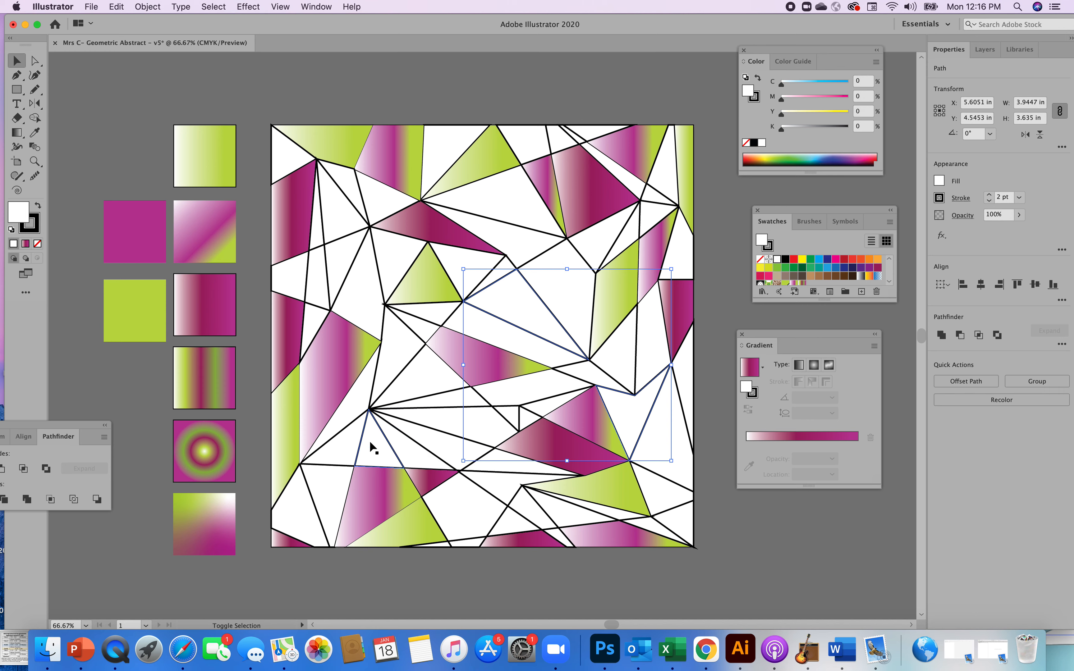
shift+click(358, 443)
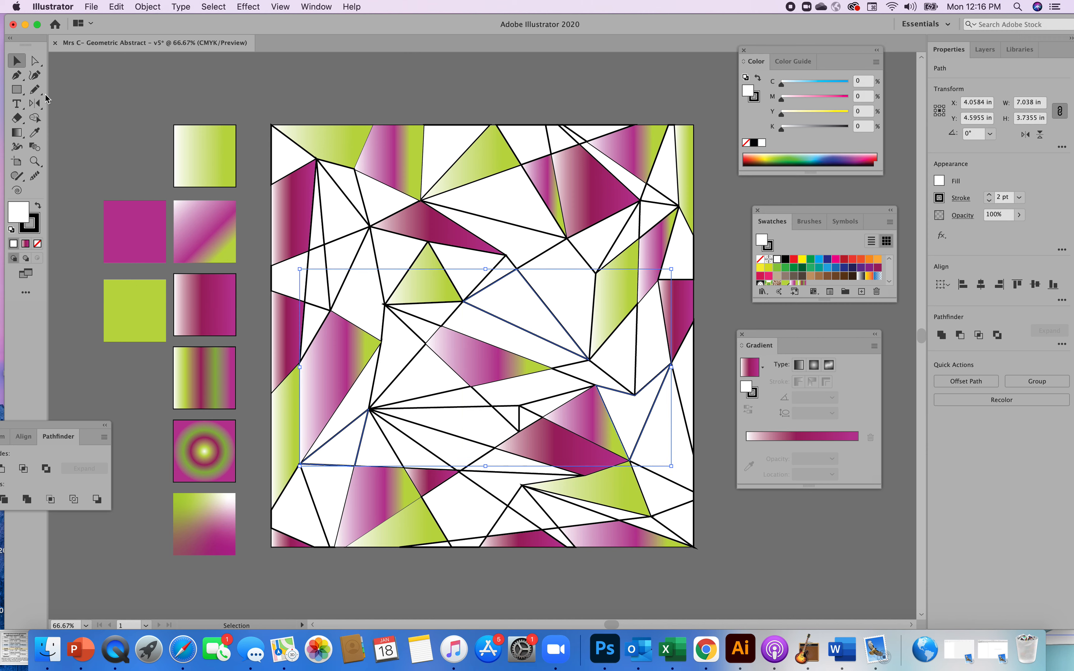
click(35, 132)
click(204, 299)
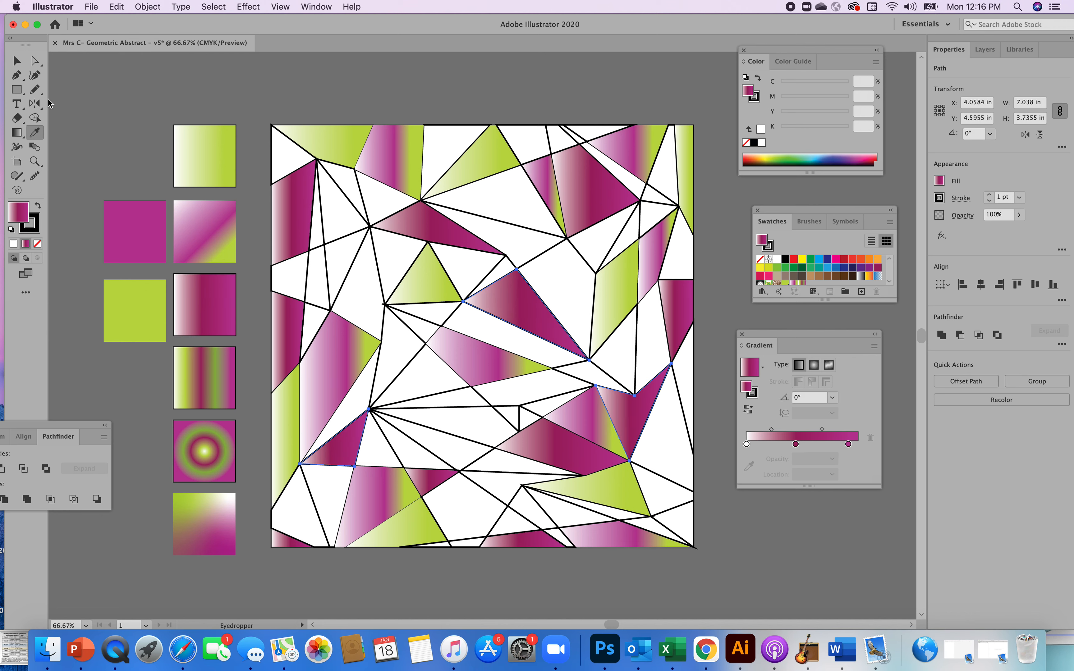
click(18, 65)
click(90, 127)
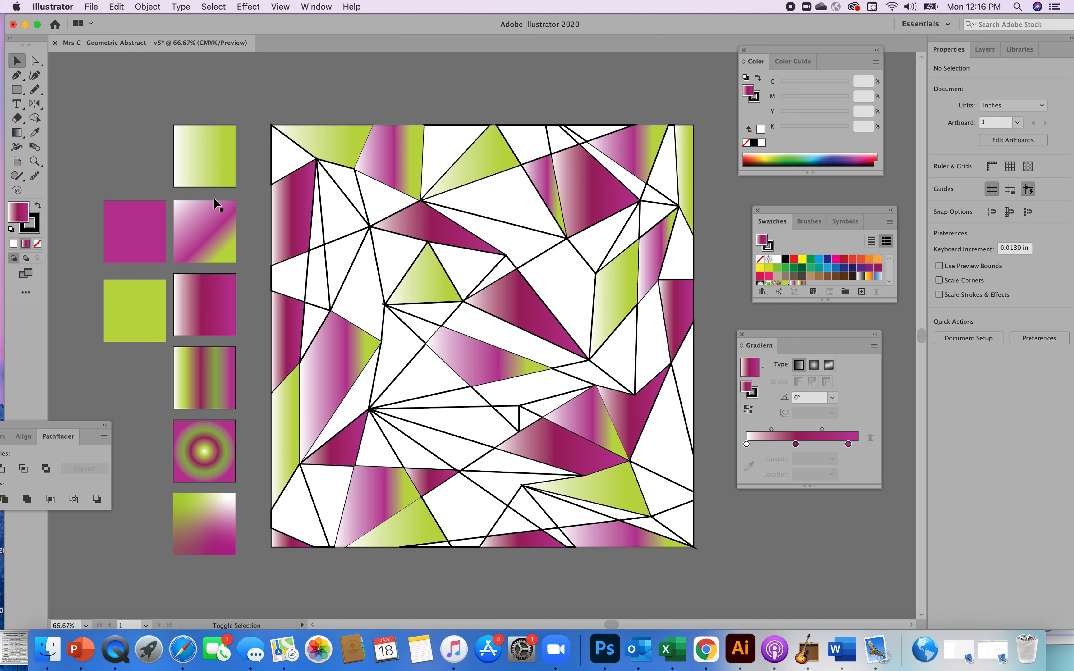
- Fill six scattered white shapes with the multicolor green and magenta striped linear gradient, sampled from its square with the Eyedropper, and deselect them
click(319, 278)
shift+click(517, 198)
shift+click(623, 354)
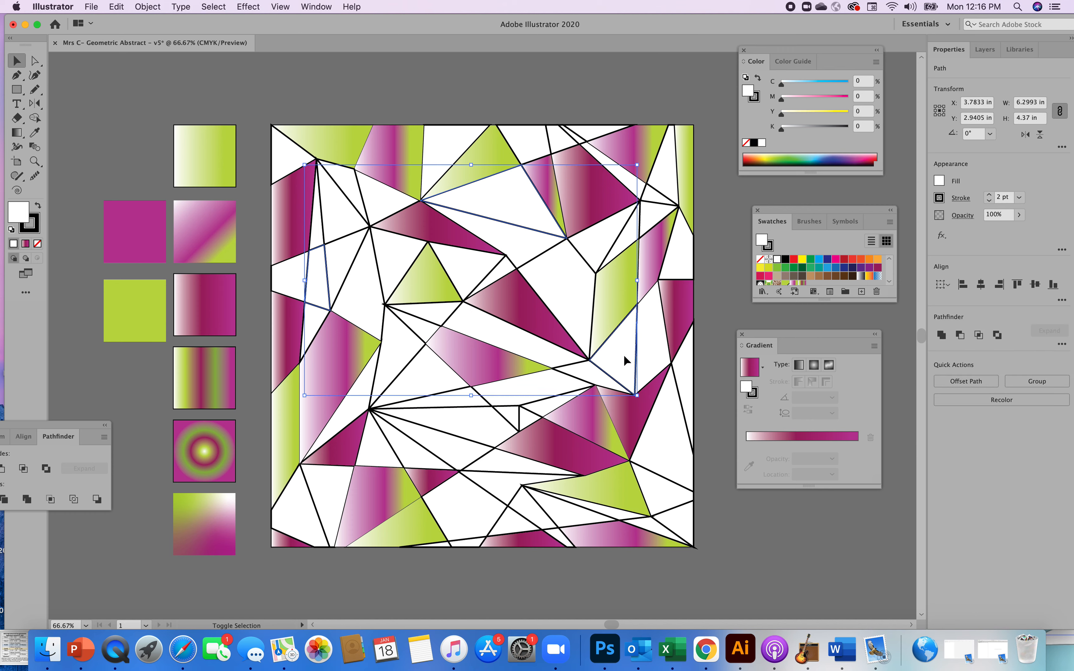
shift+click(695, 523)
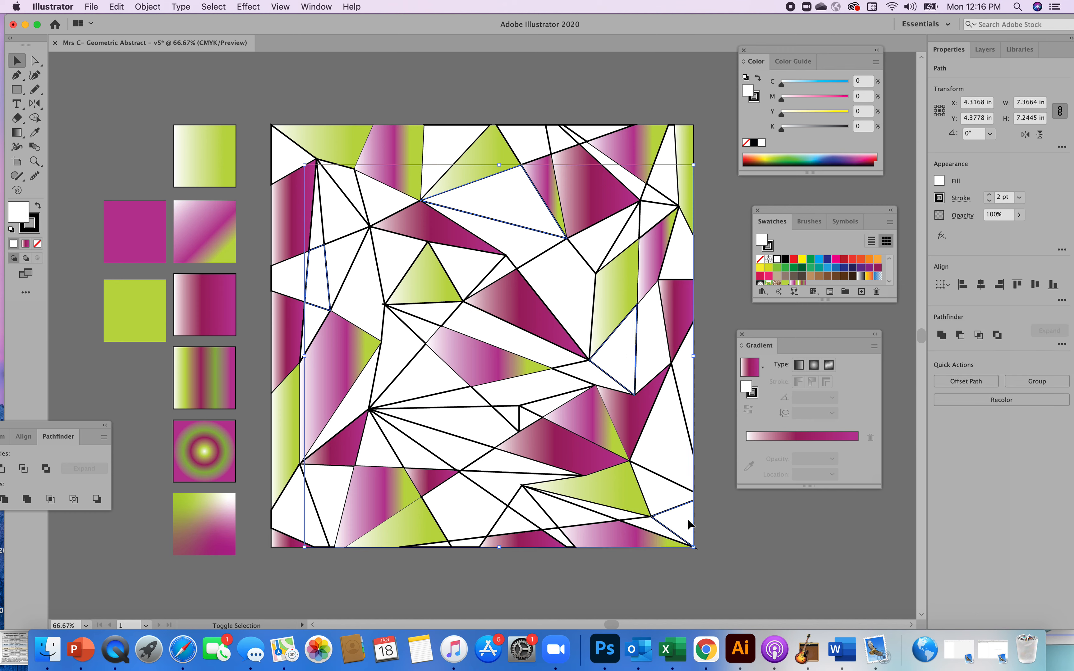
shift+click(689, 523)
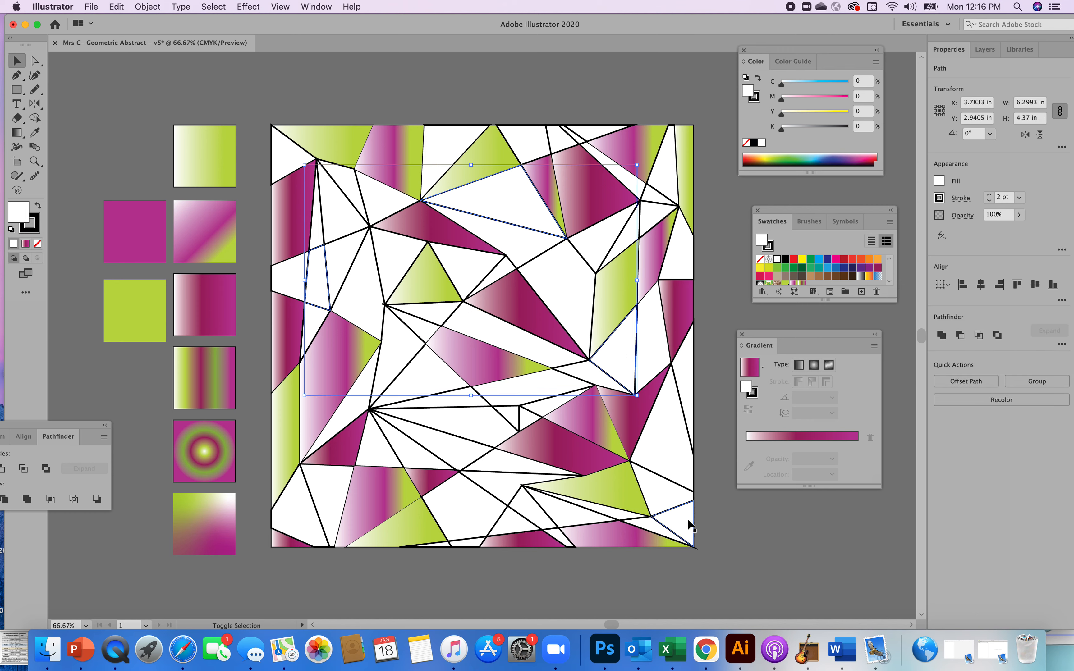
shift+click(487, 487)
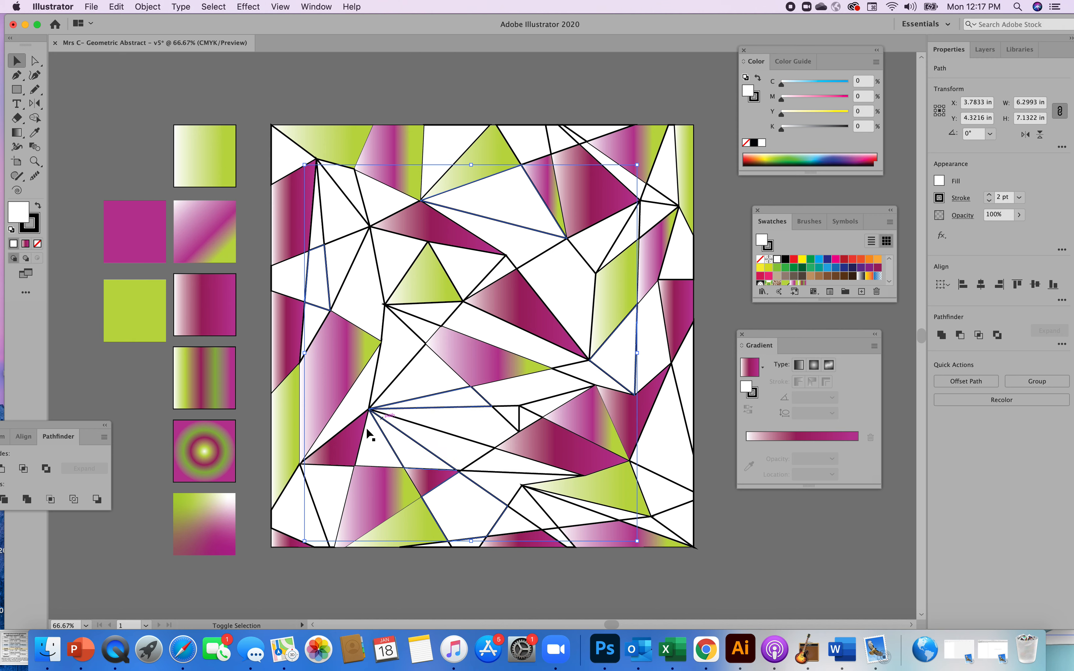
shift+click(289, 505)
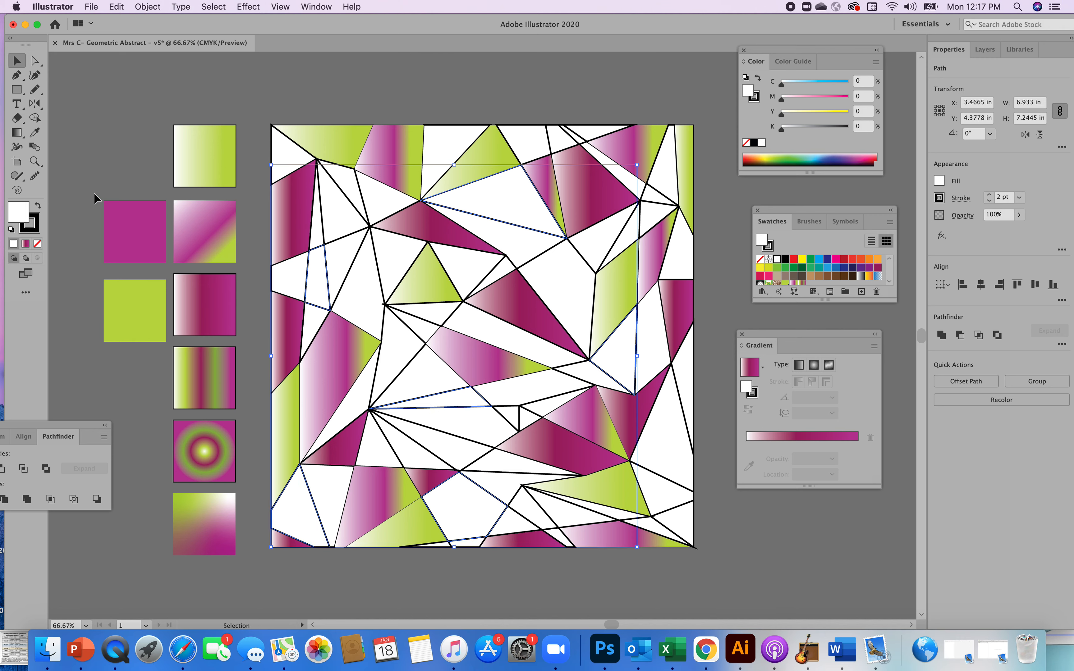
click(35, 132)
click(210, 362)
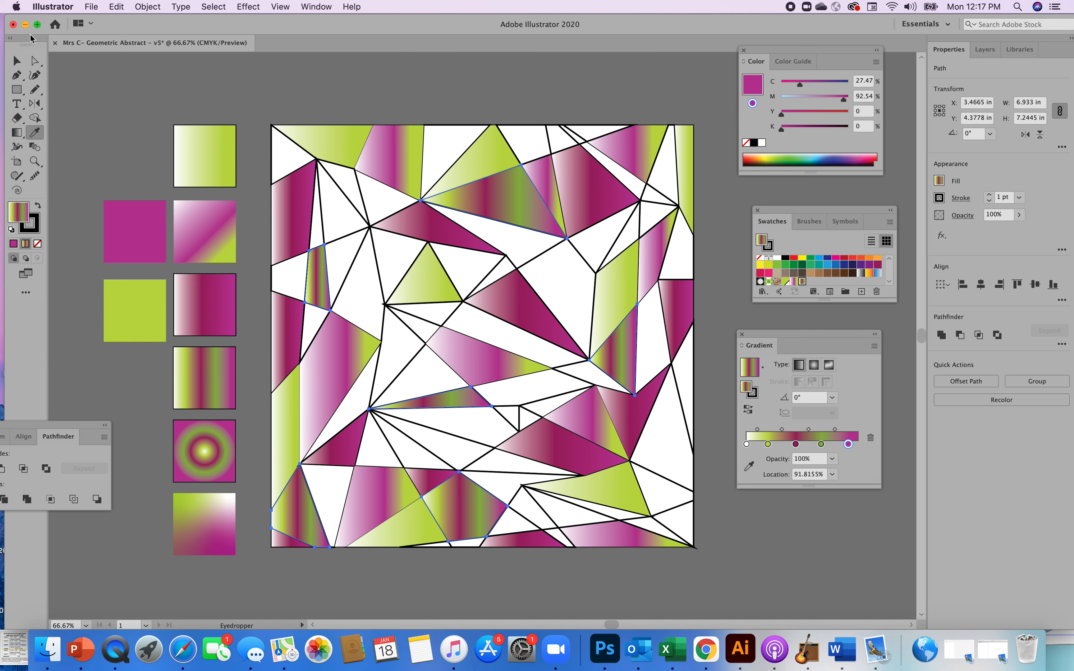
click(17, 61)
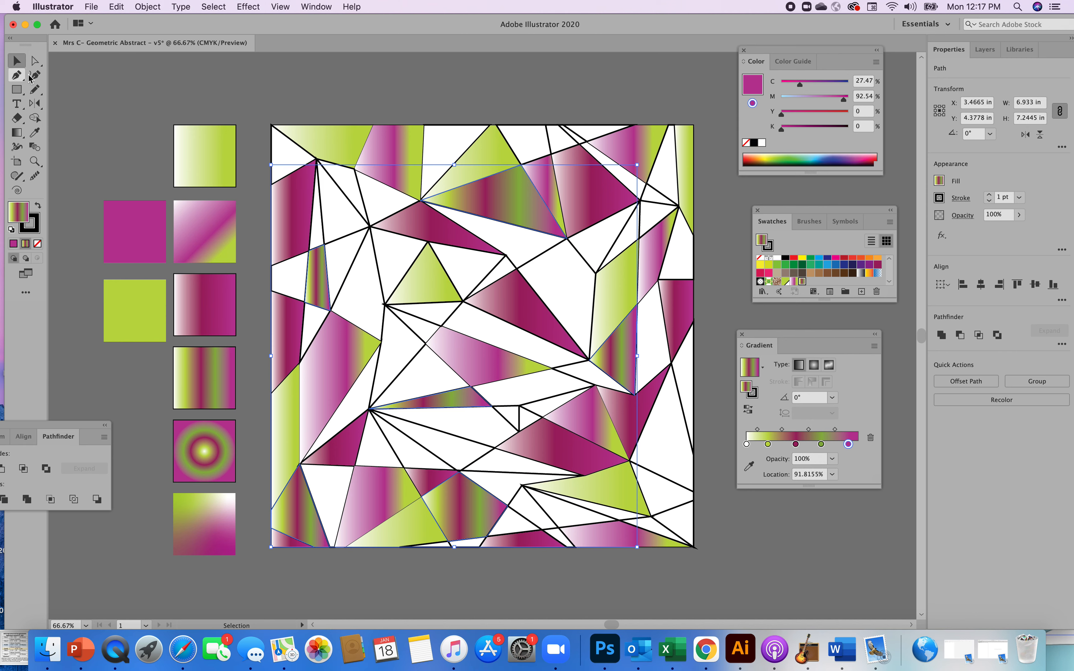
click(251, 283)
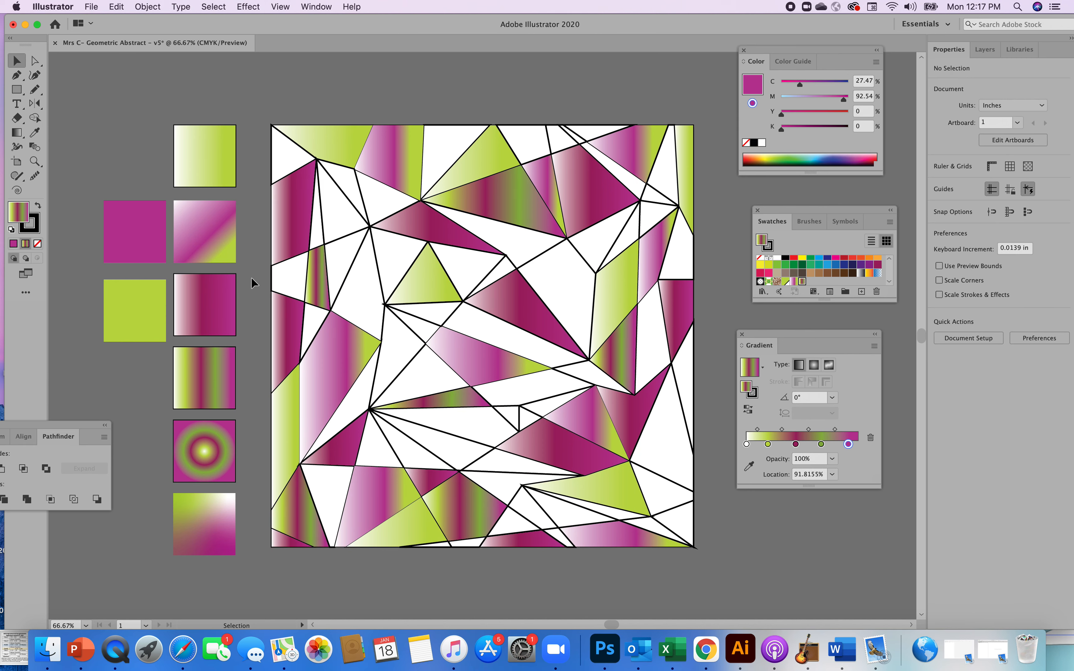
- Fill six more white shapes, most along the artwork's edges, with the multicolor striped linear gradient sampled from its square, and deselect them
click(388, 262)
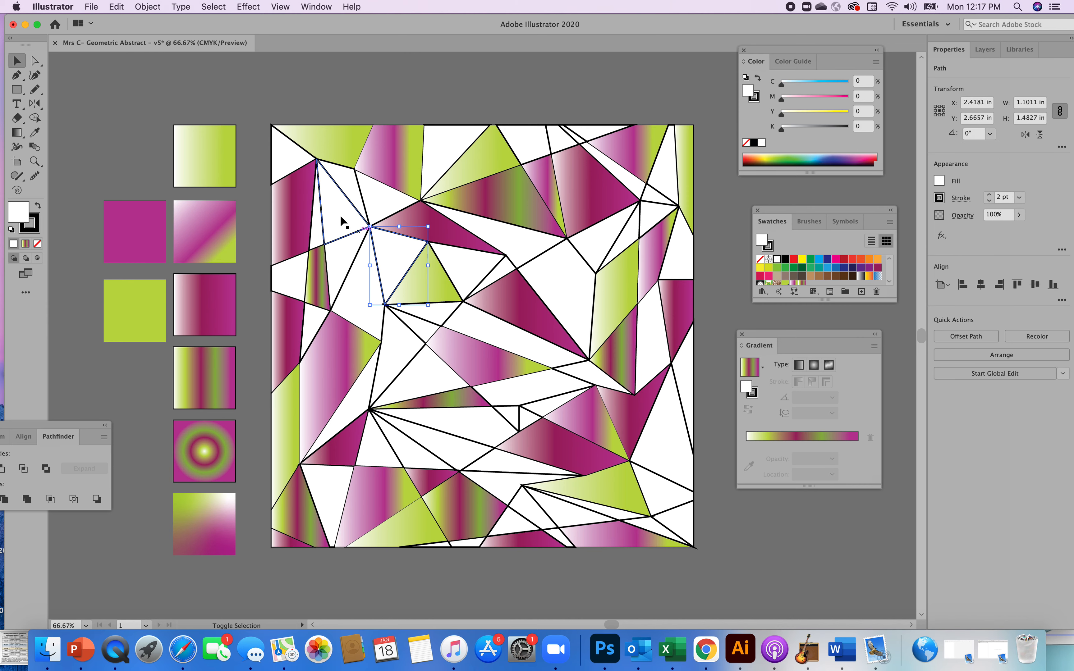
shift+click(291, 156)
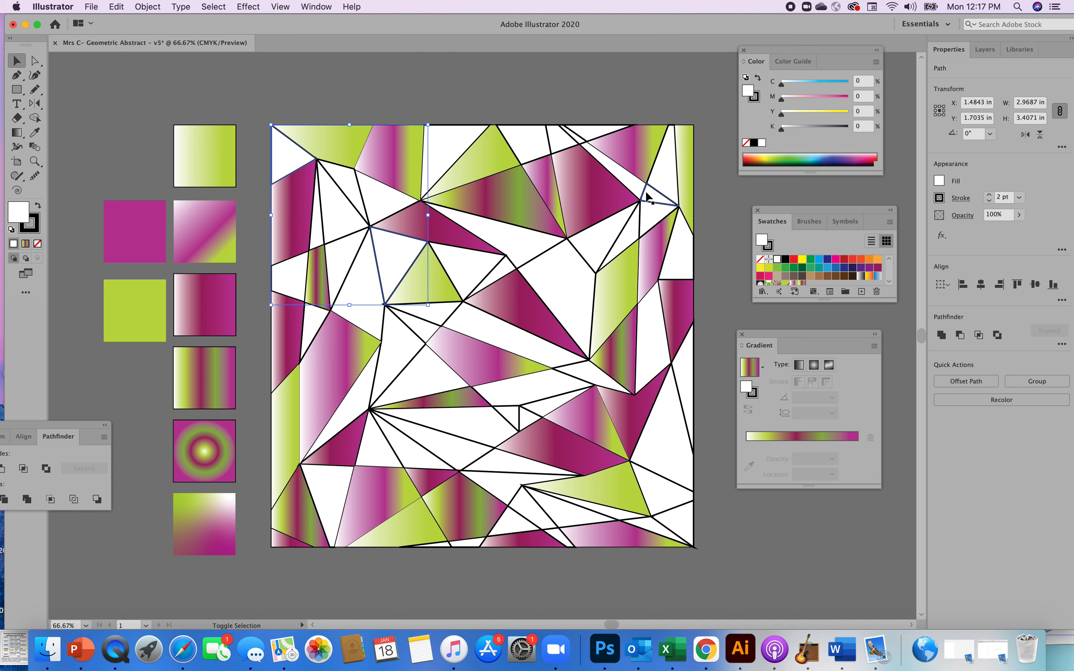
shift+click(580, 141)
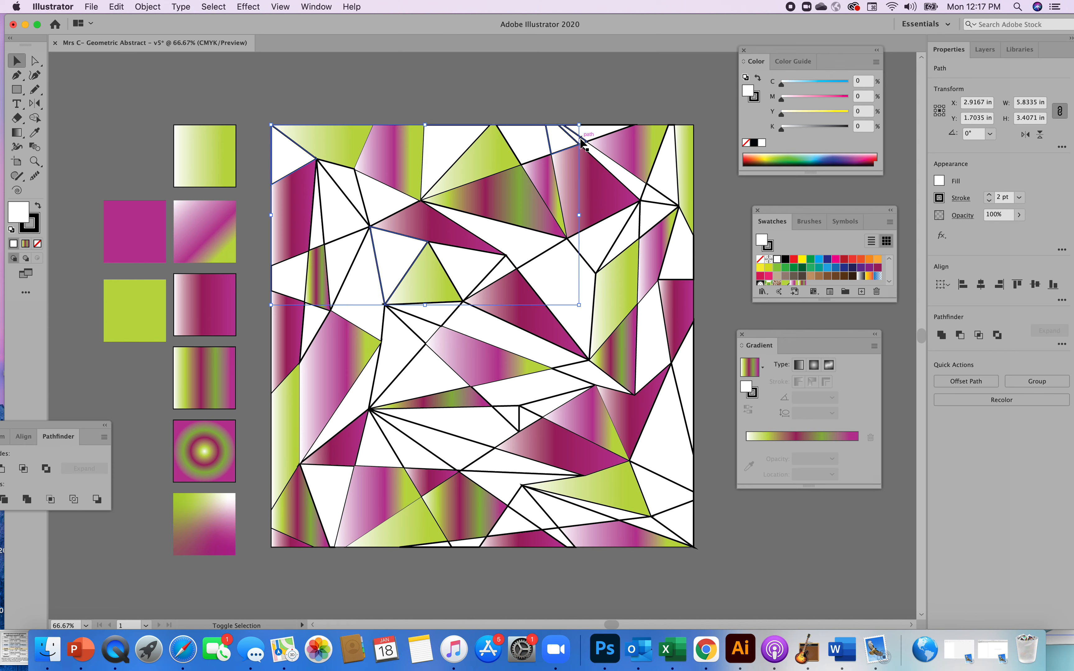
shift+click(583, 143)
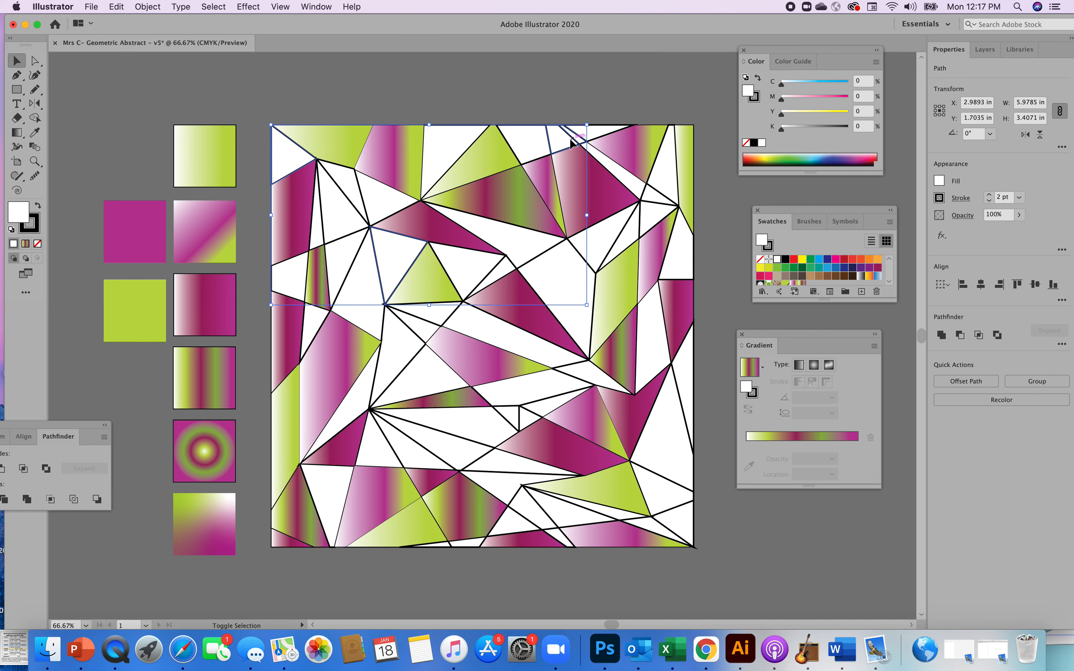
shift+click(689, 407)
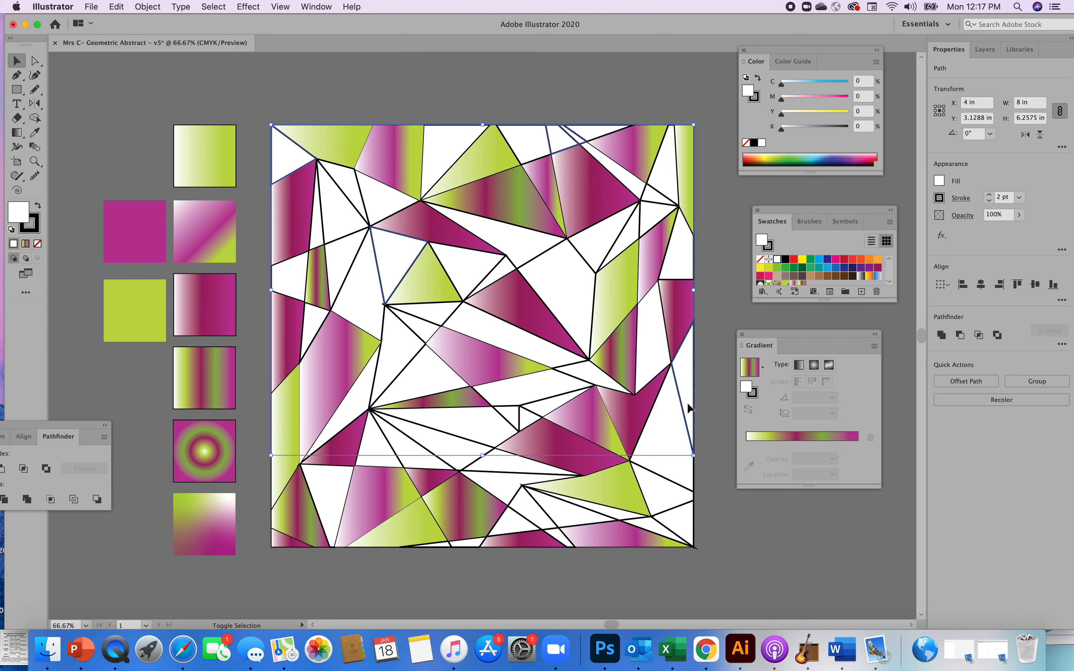
shift+click(650, 521)
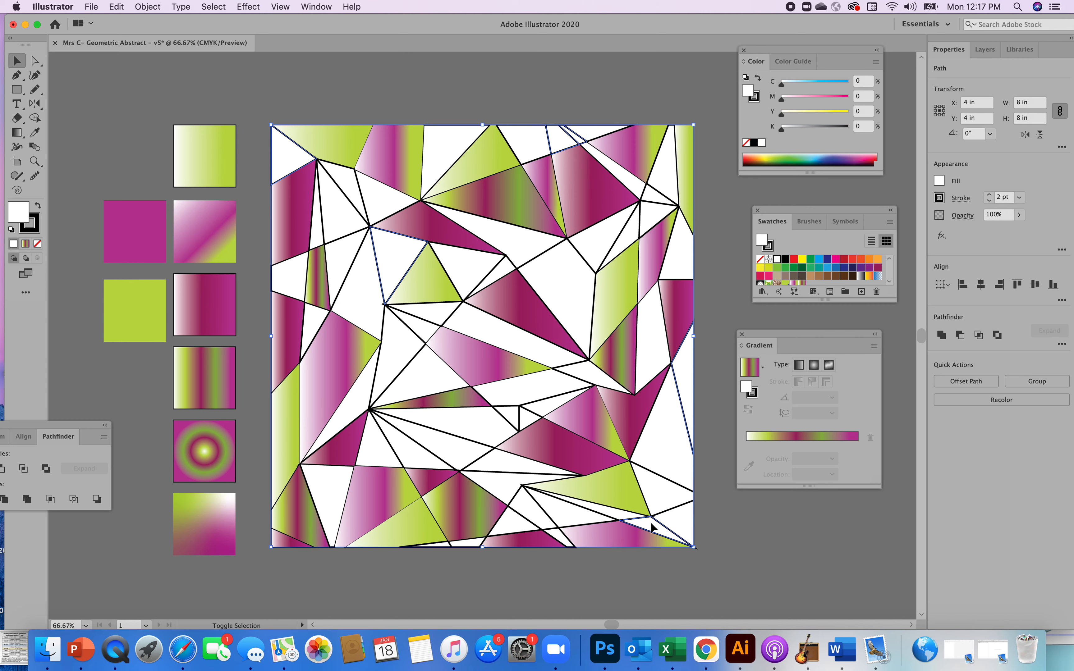
click(35, 132)
click(212, 376)
click(215, 374)
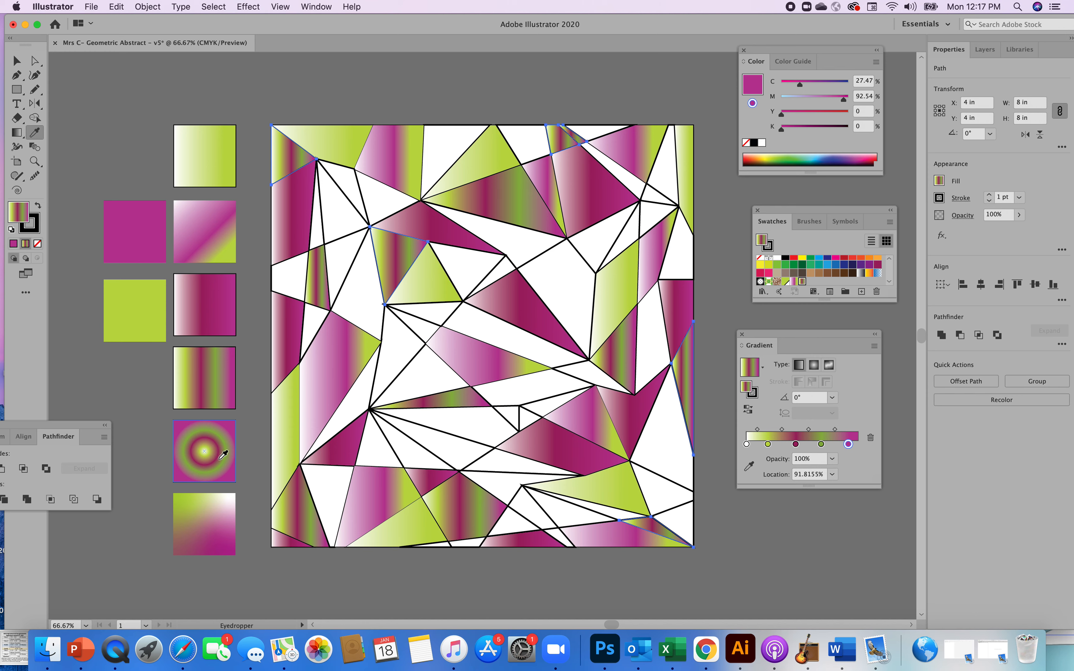
key(v)
click(124, 151)
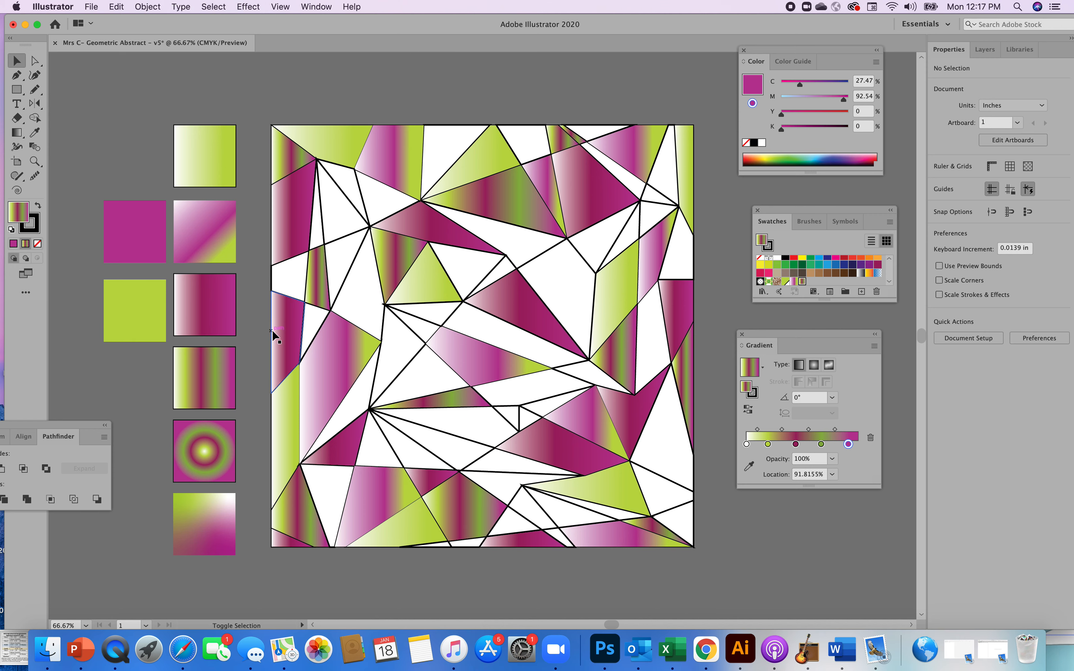
- Fill eight scattered white shapes with the green and magenta radial gradient, sampled from its square with the Eyedropper
click(341, 226)
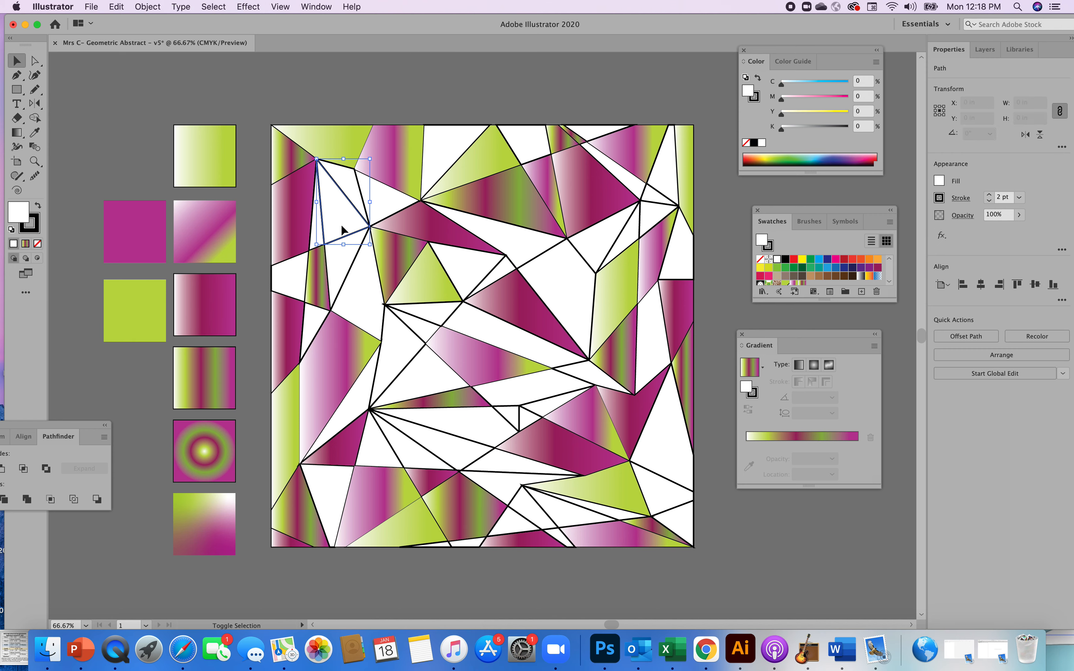
shift+click(527, 141)
shift+click(577, 283)
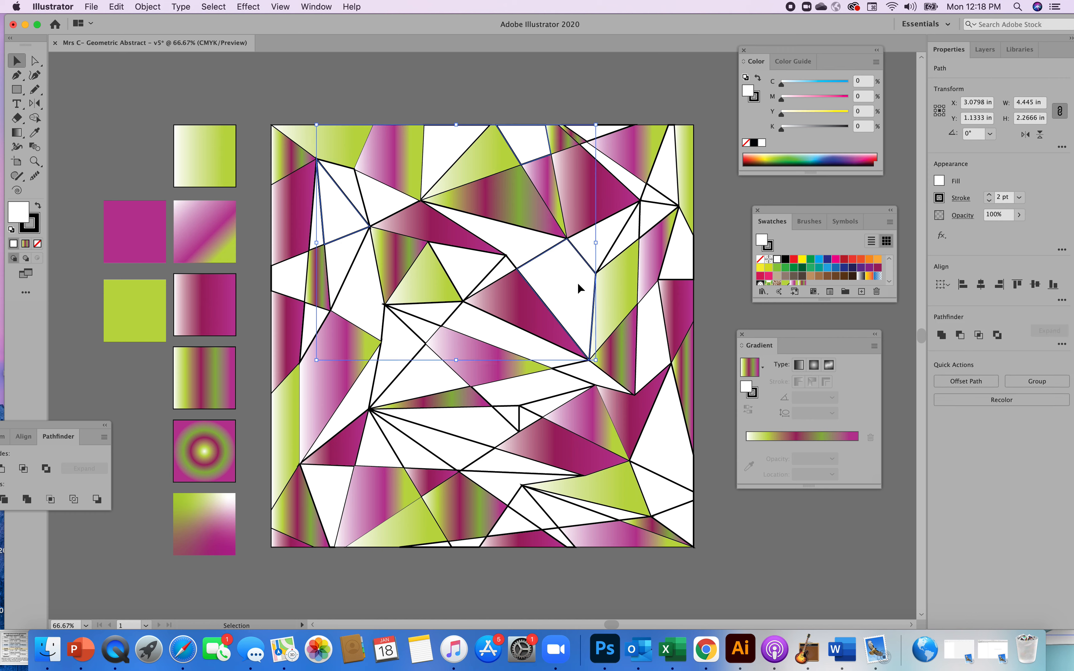
shift+click(664, 417)
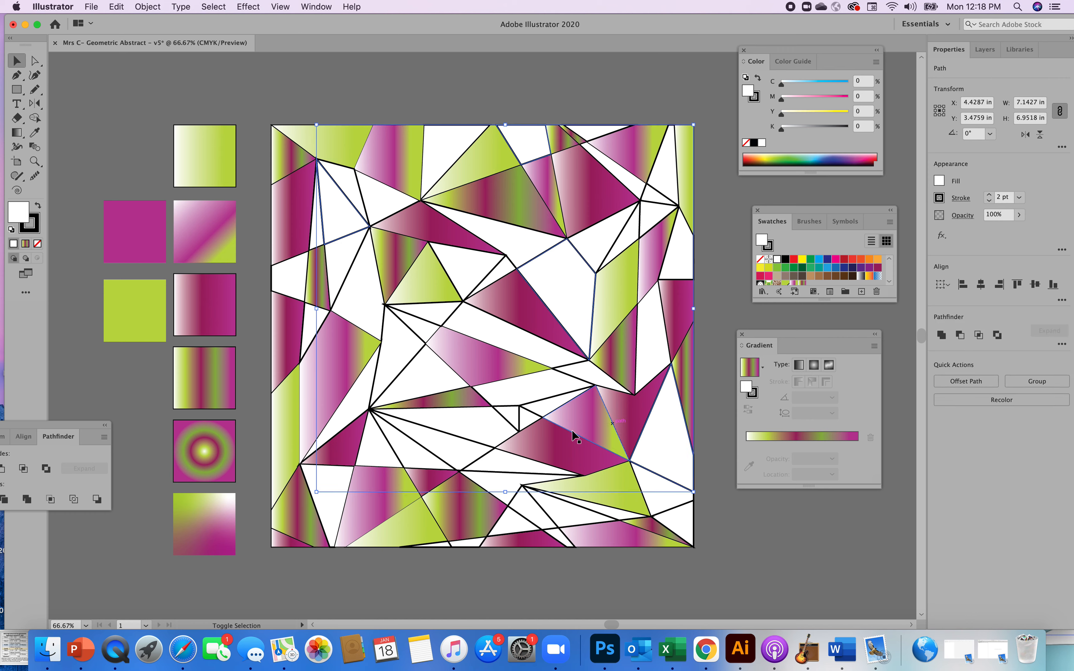
shift+click(452, 443)
shift+click(333, 515)
shift+click(521, 529)
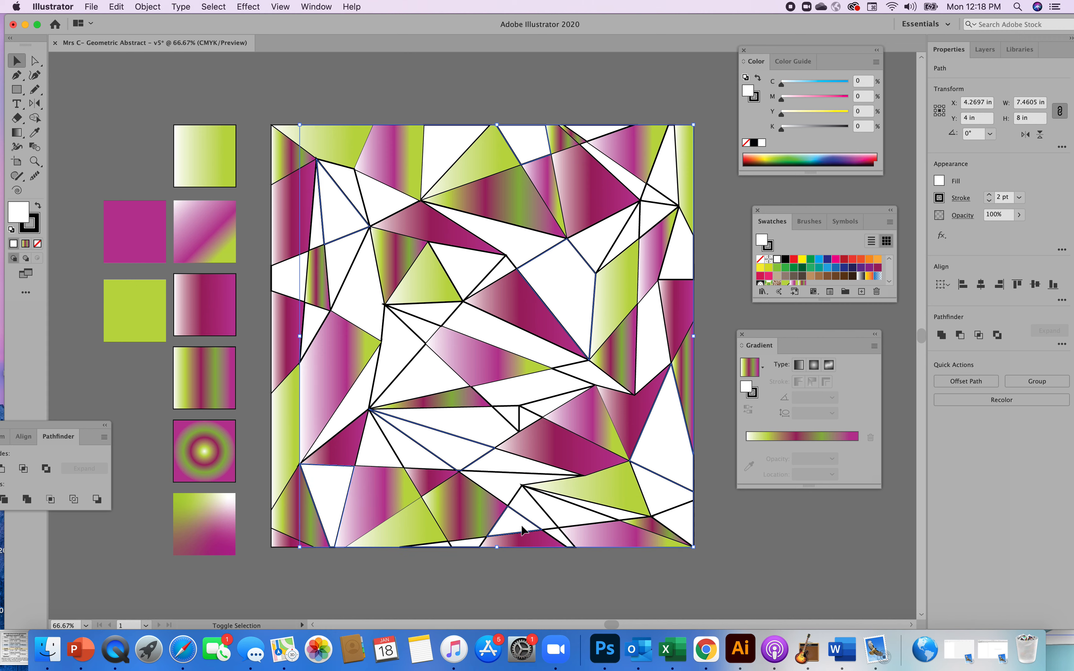
shift+click(595, 511)
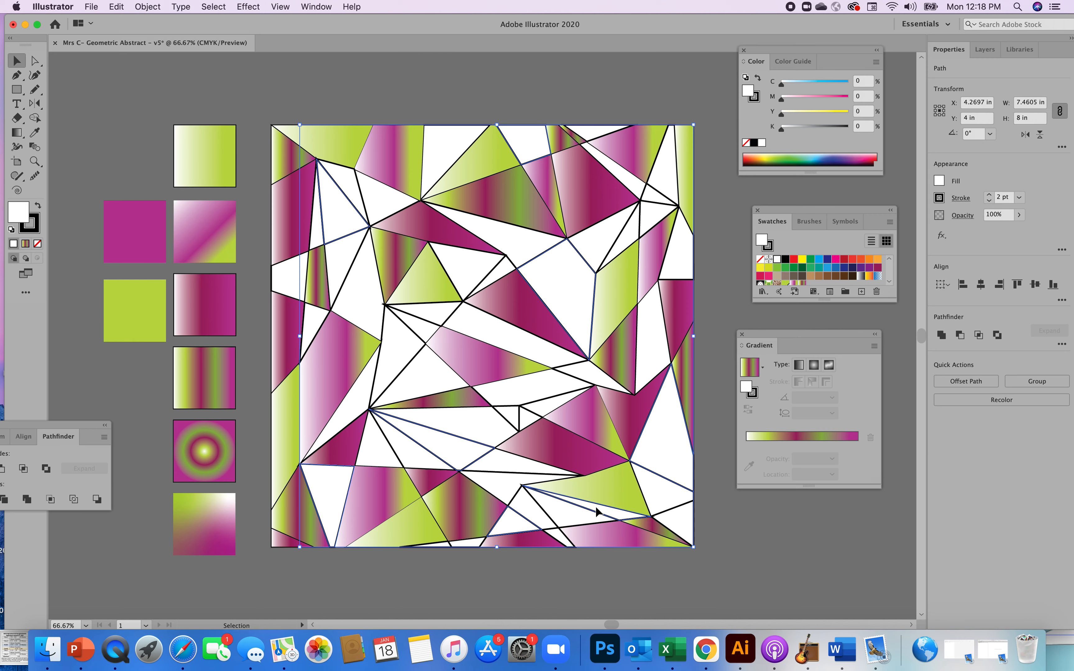
click(35, 132)
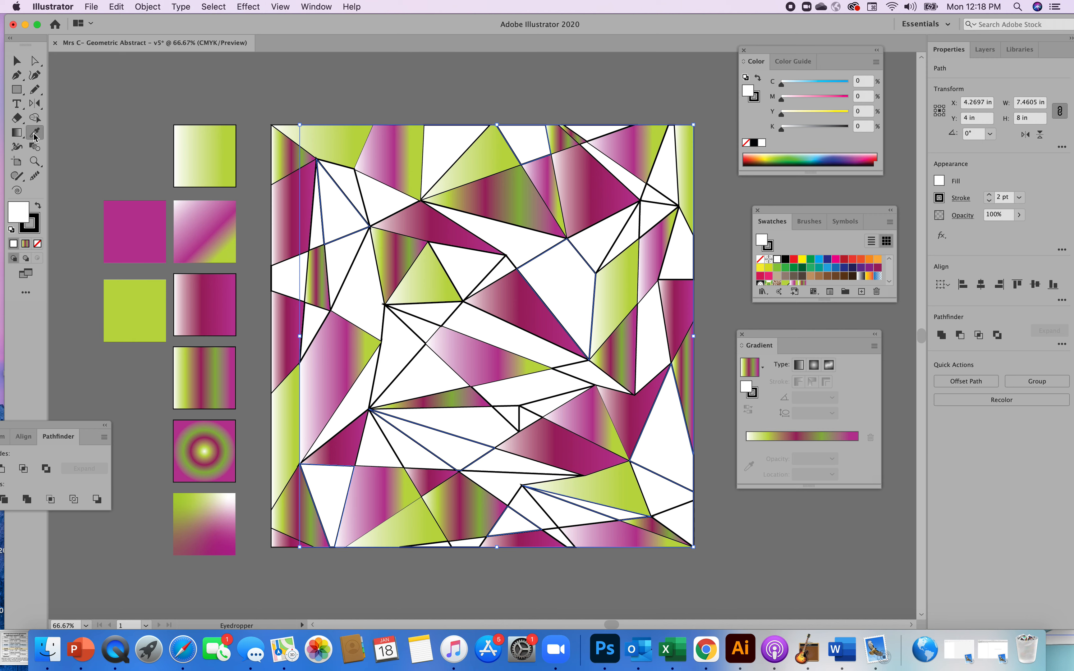
click(207, 439)
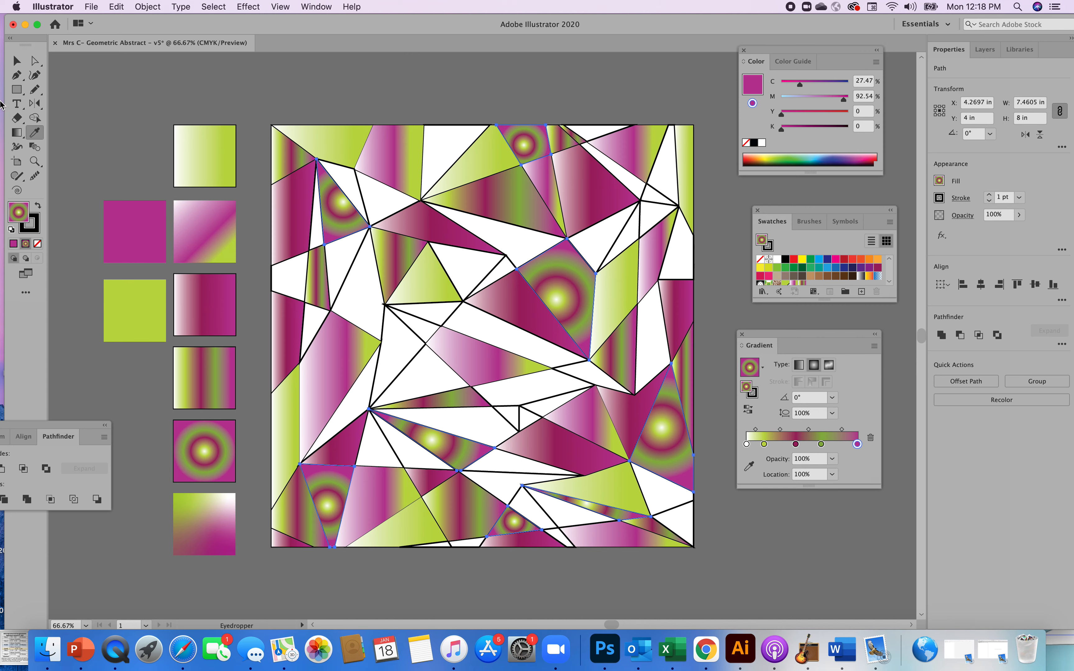
- Give the same radial gradient to the white shape left of the artwork's center and the small white triangle near its upper-right edge
click(17, 61)
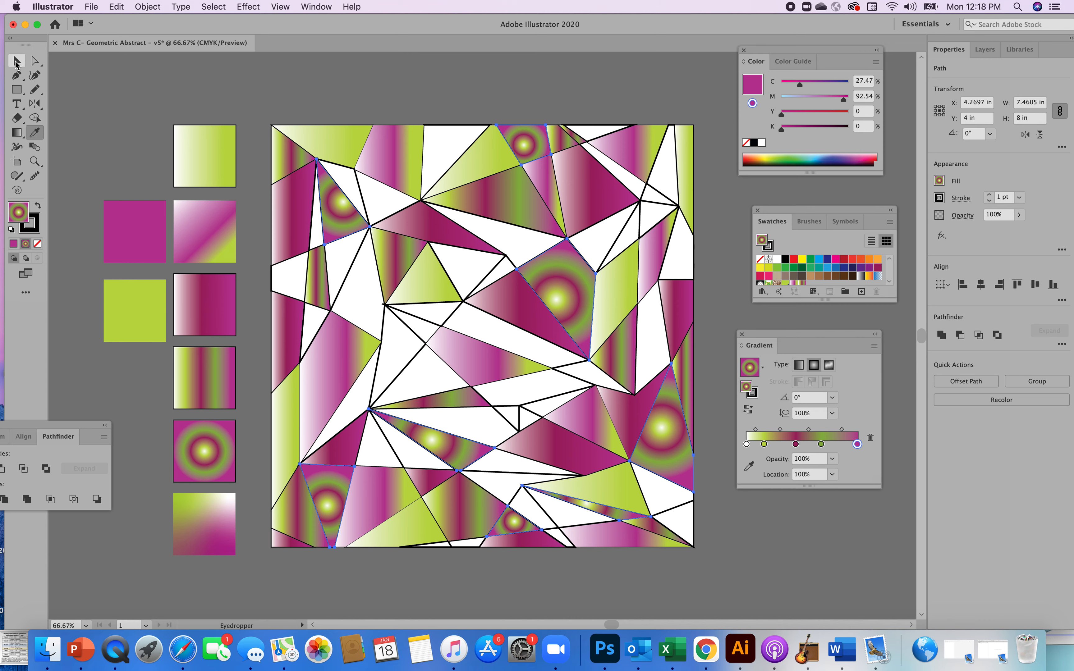
click(404, 345)
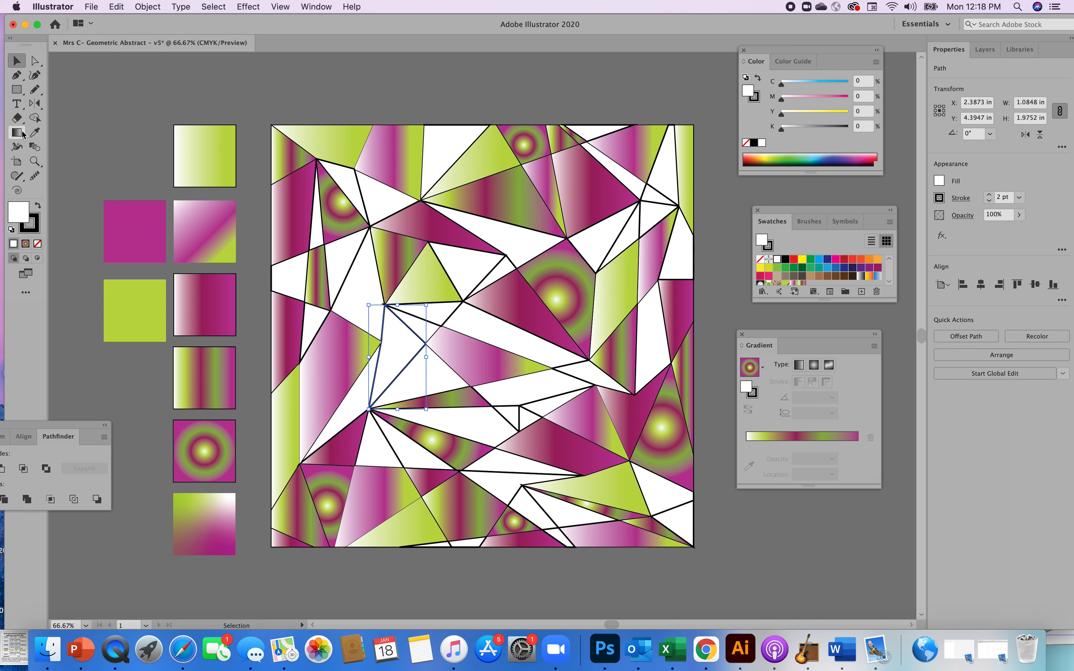
click(35, 132)
click(213, 450)
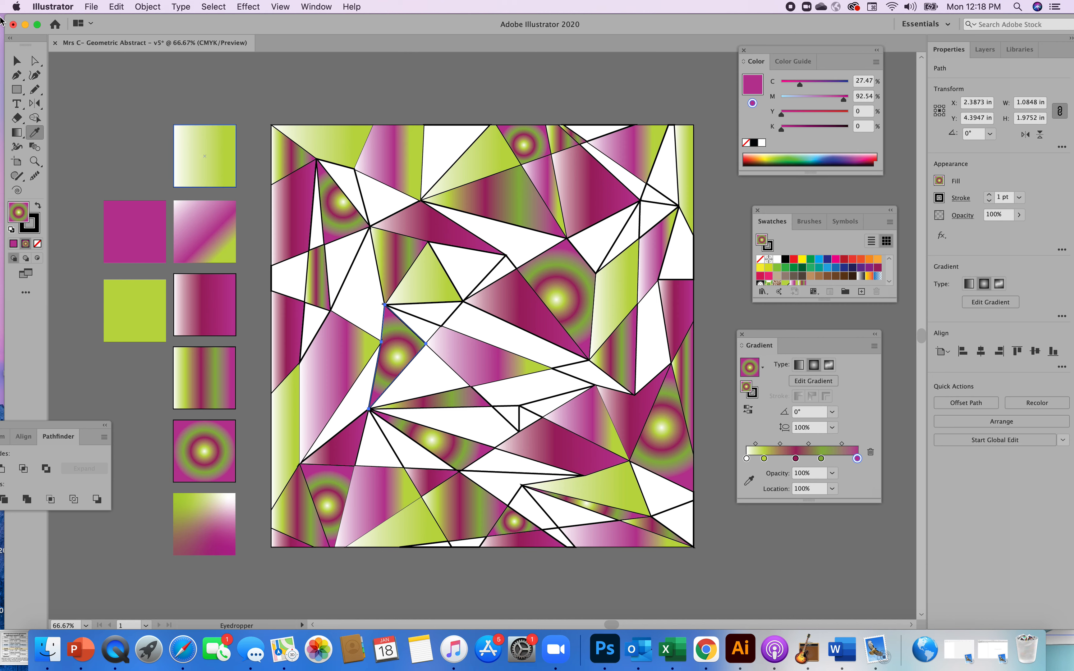
click(17, 61)
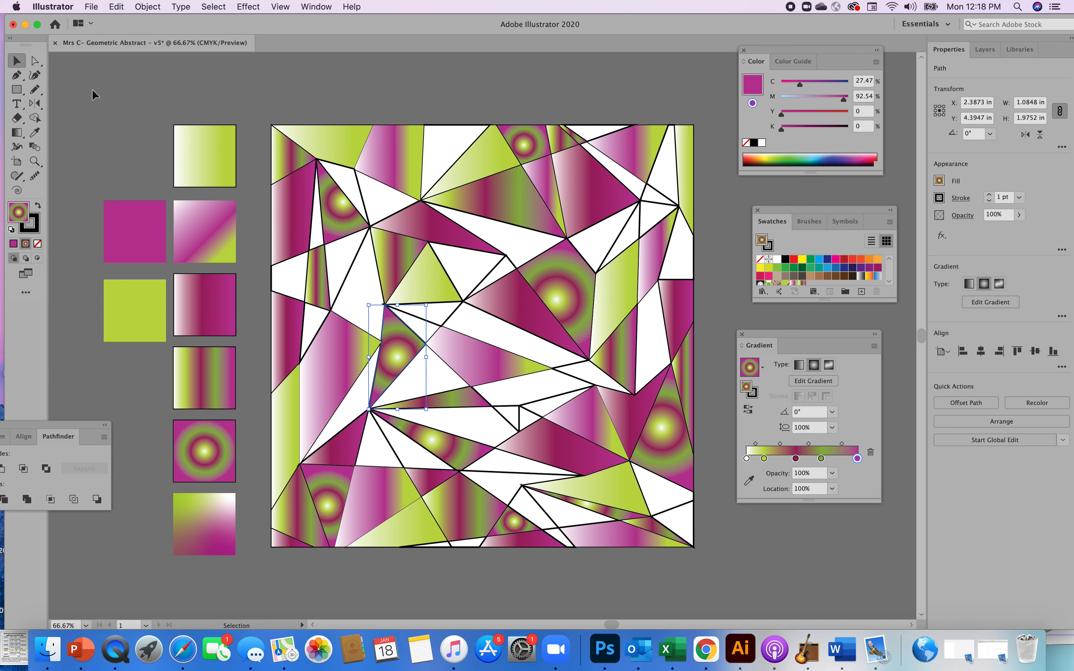
click(660, 221)
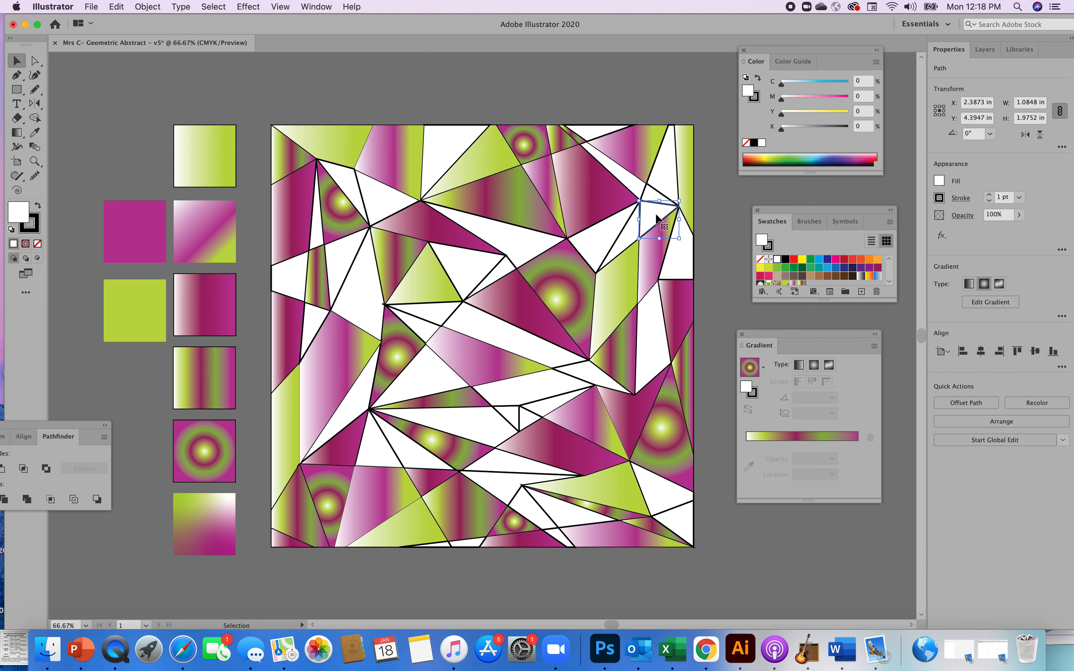
click(34, 132)
click(205, 450)
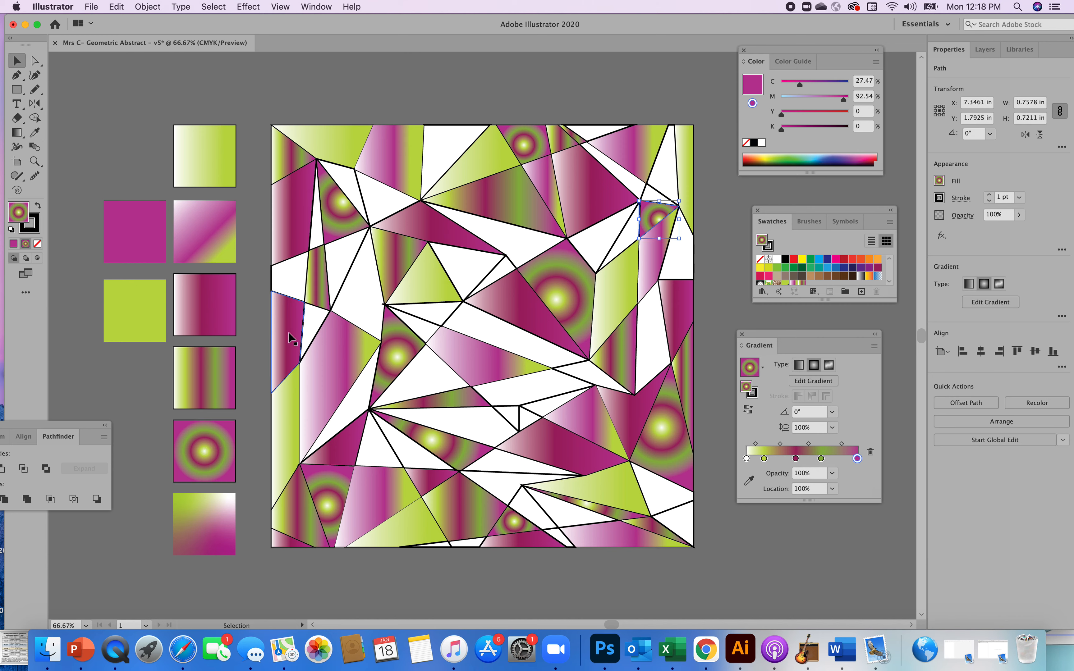
- Fill the small white triangle near the artwork's left edge with the radial gradient sampled from its square, and deselect it
click(312, 321)
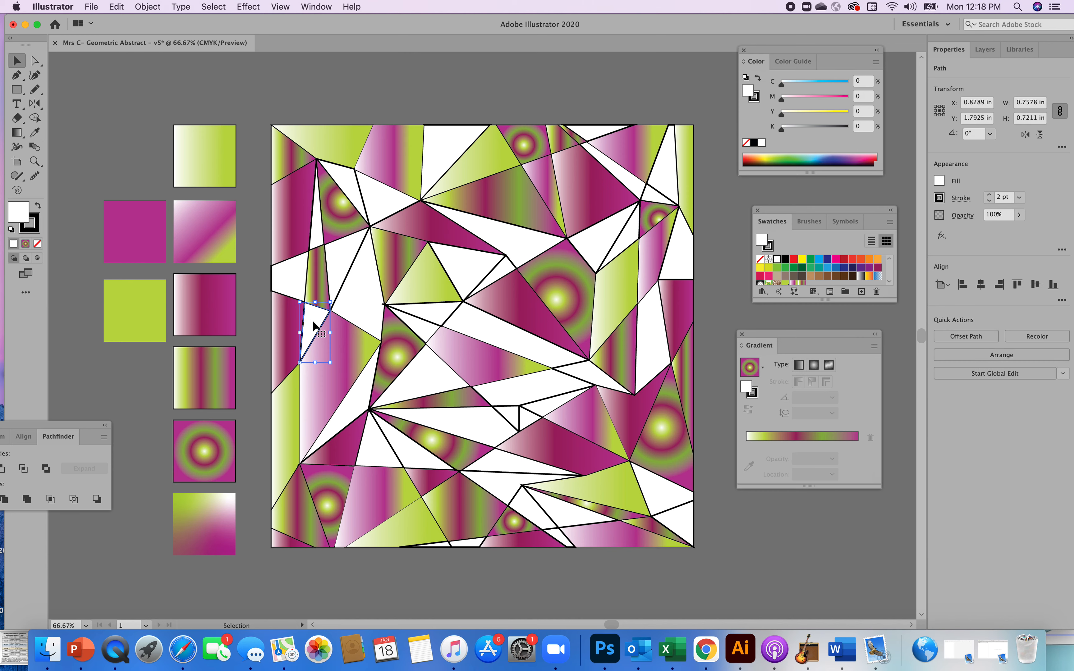
click(35, 132)
click(210, 430)
click(213, 427)
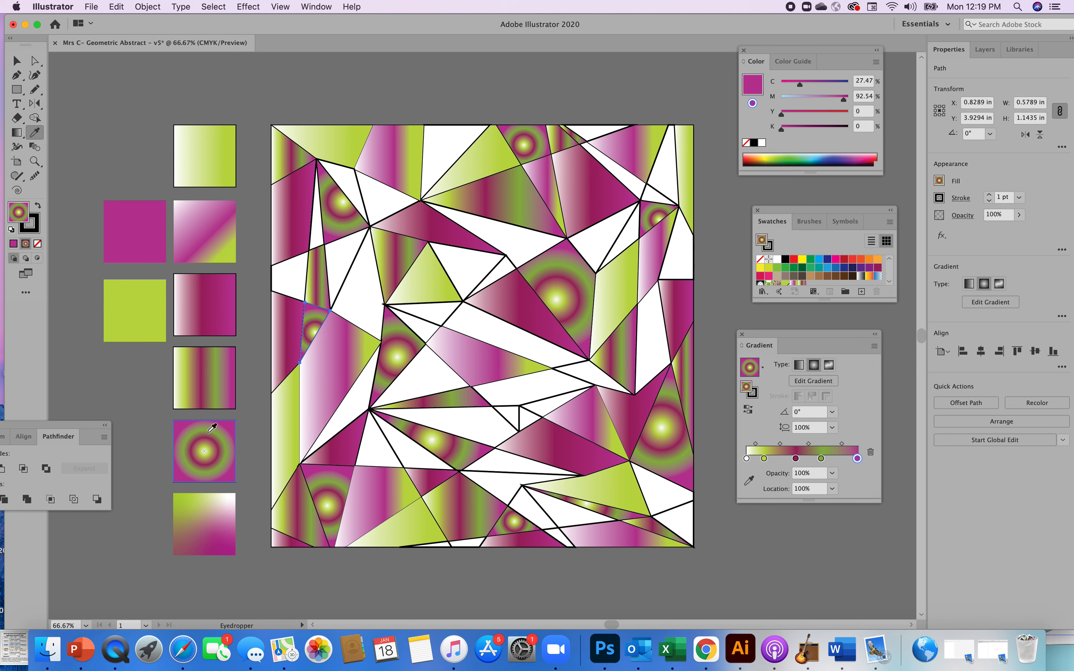
click(16, 61)
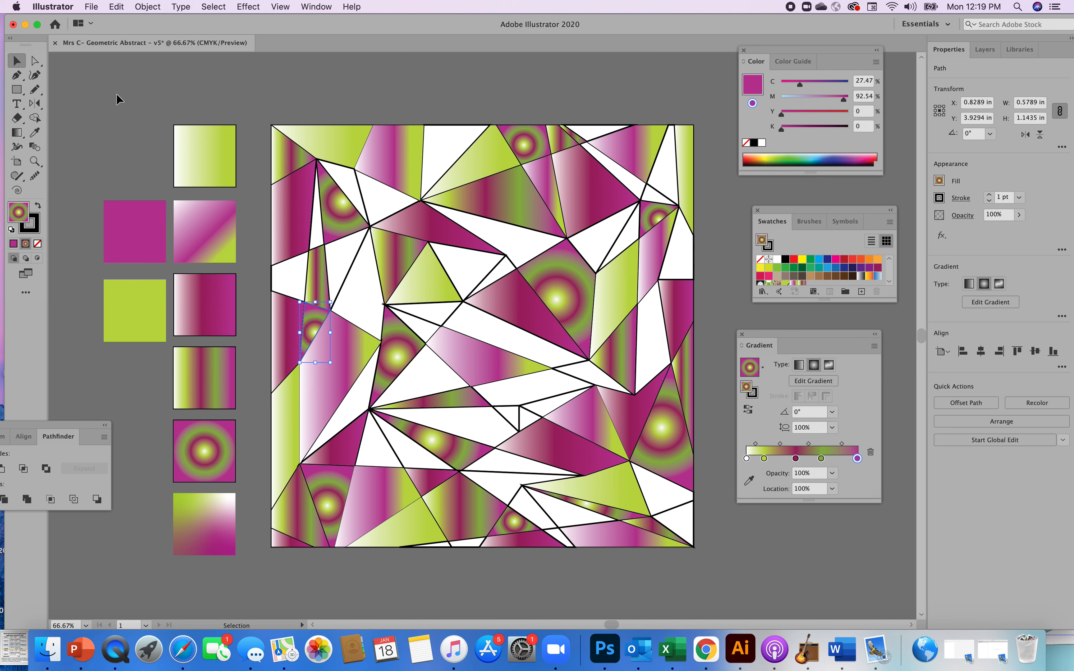
click(130, 98)
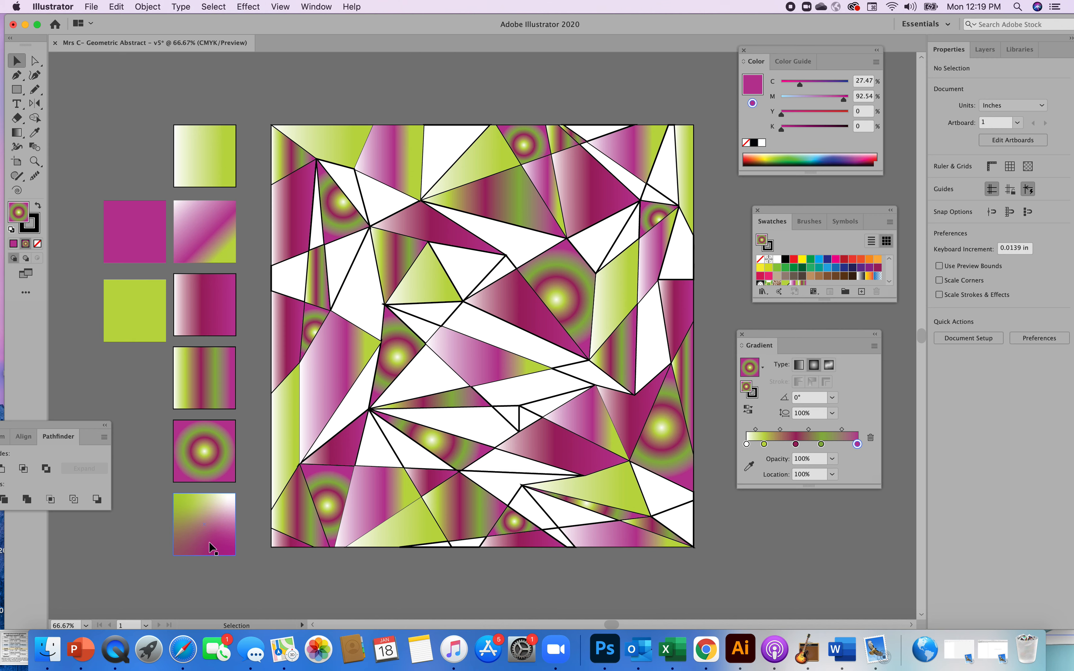
- Fill seven scattered white shapes with the green, white and magenta freeform gradient, sampled from its square with the Eyedropper
shift+click(372, 201)
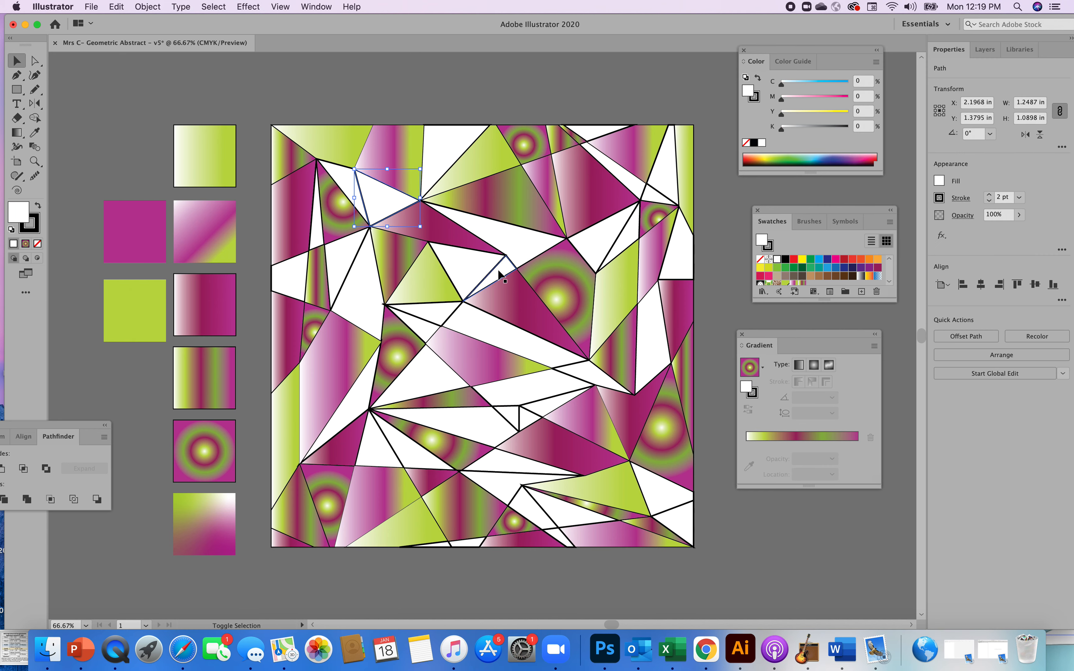
shift+click(479, 265)
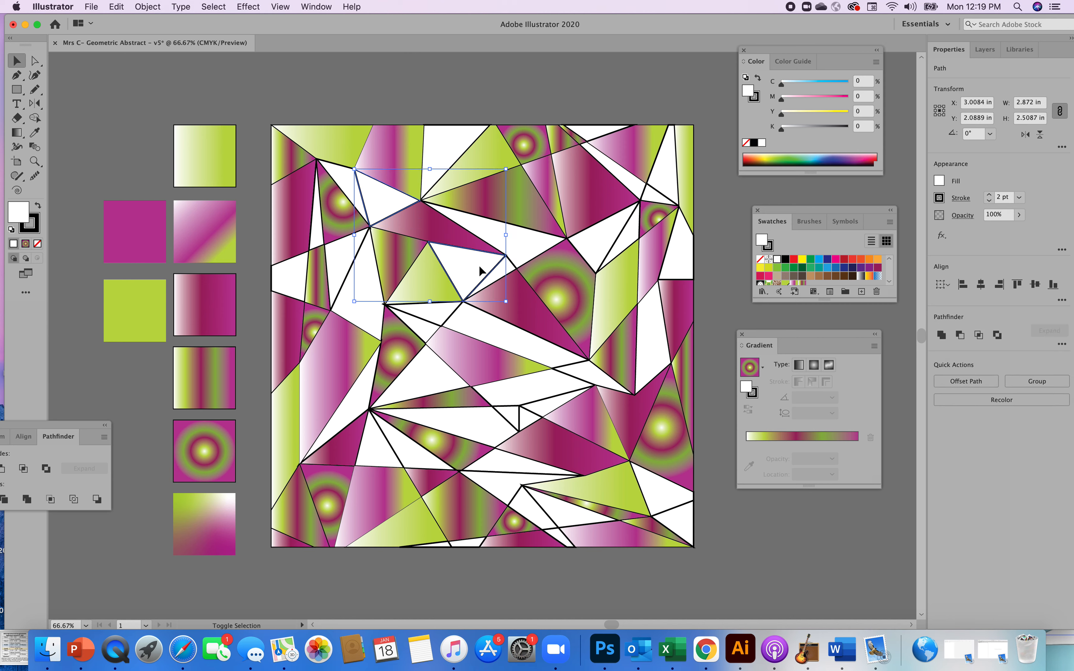
shift+click(663, 175)
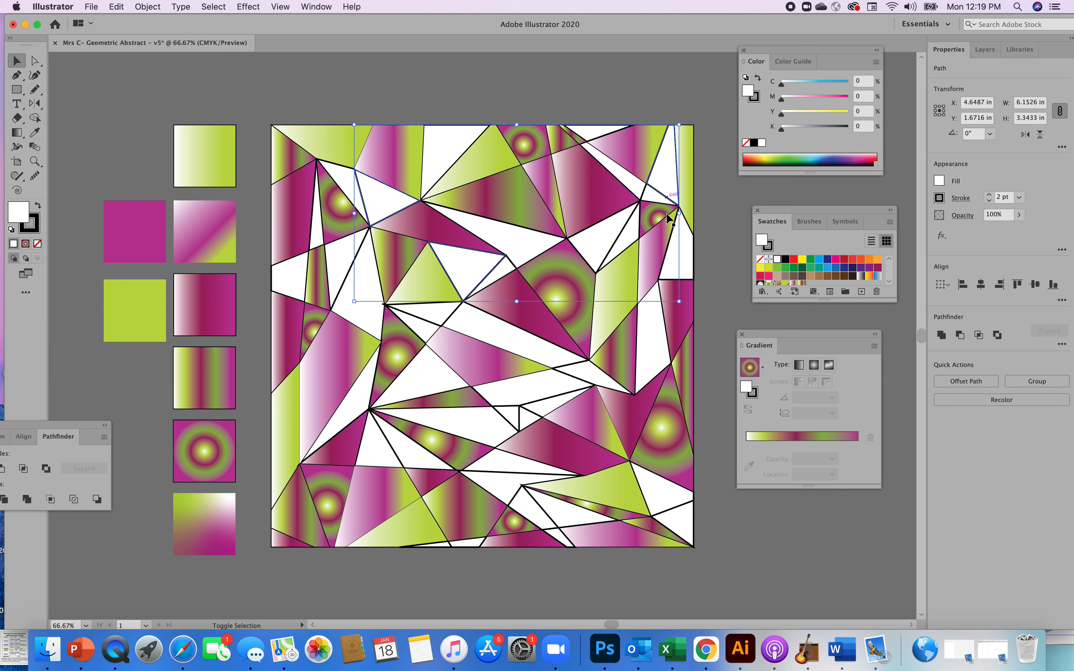
shift+click(595, 384)
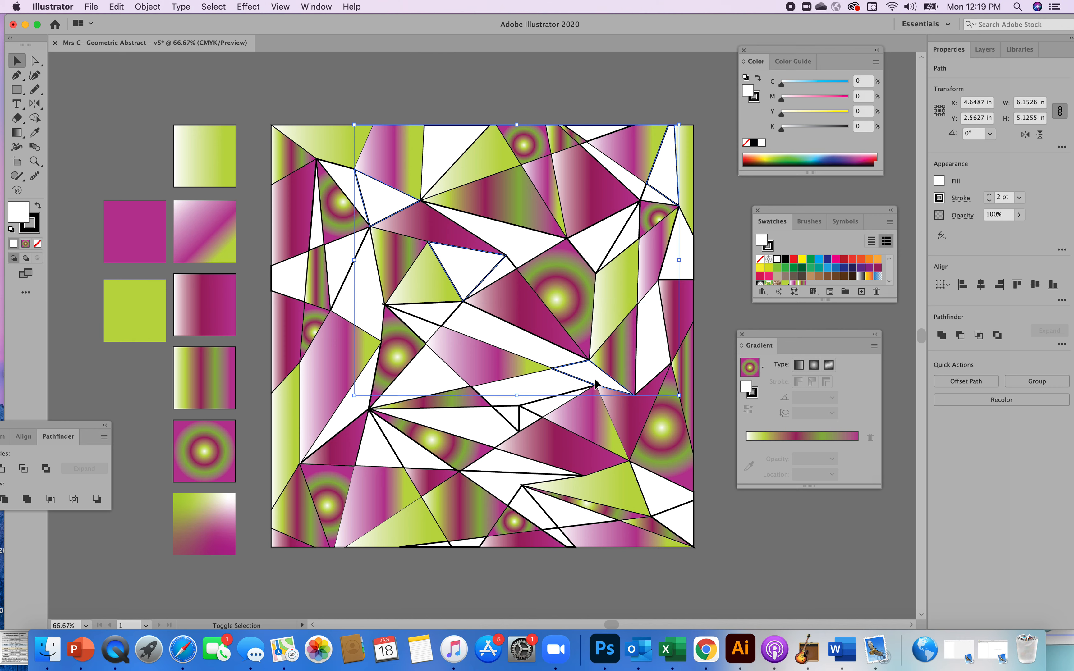
shift+click(509, 418)
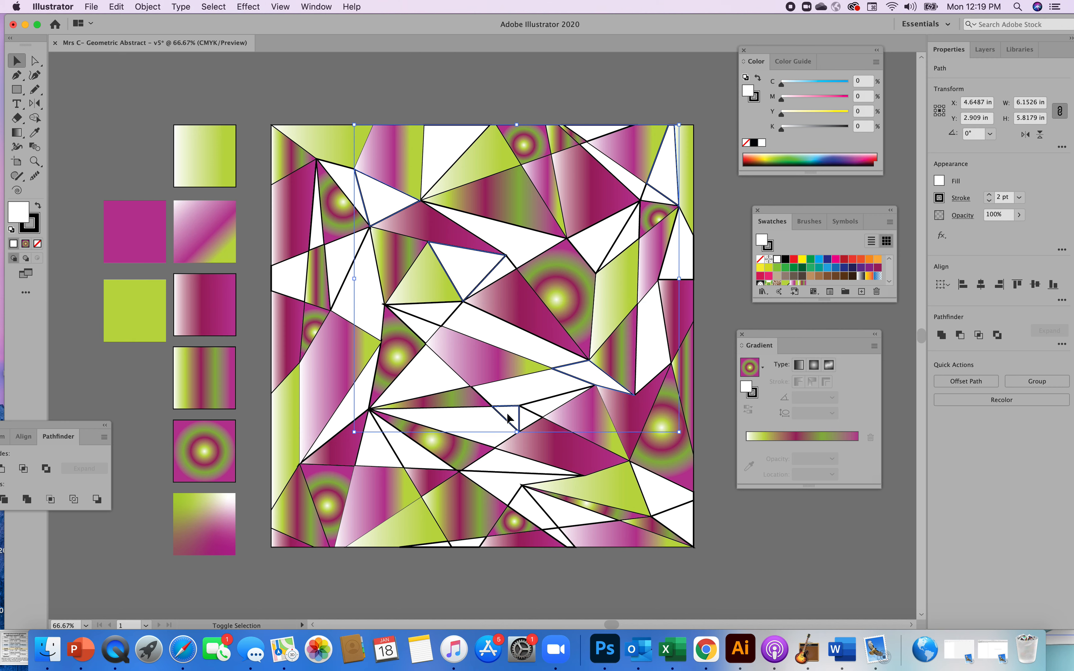
shift+click(377, 453)
shift+click(556, 524)
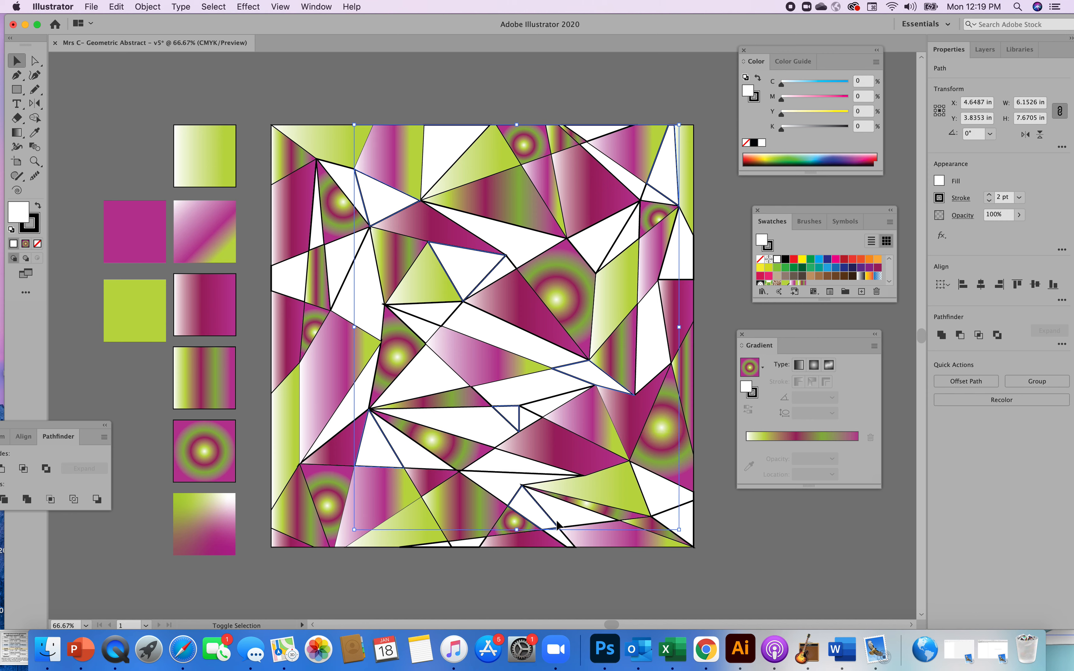
shift+click(552, 519)
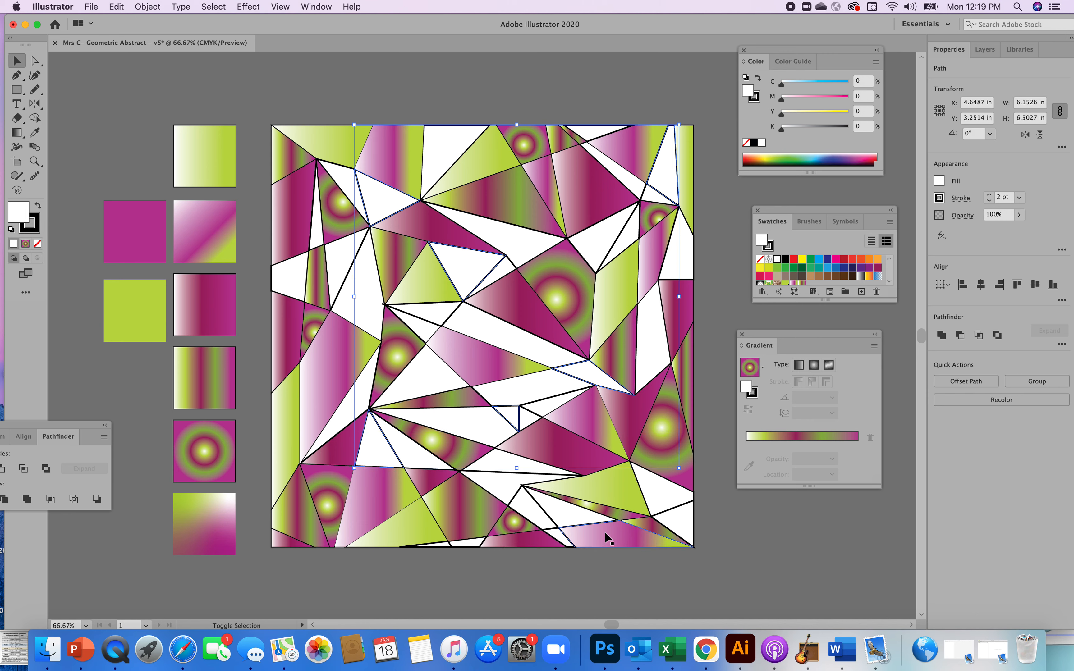
shift+click(682, 527)
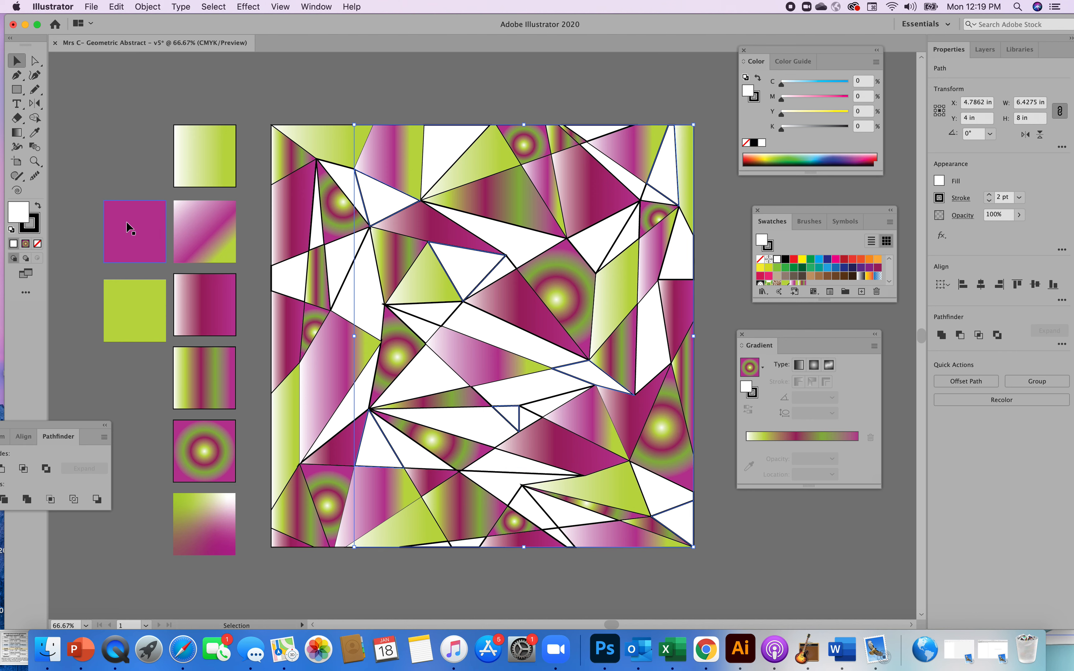
click(33, 133)
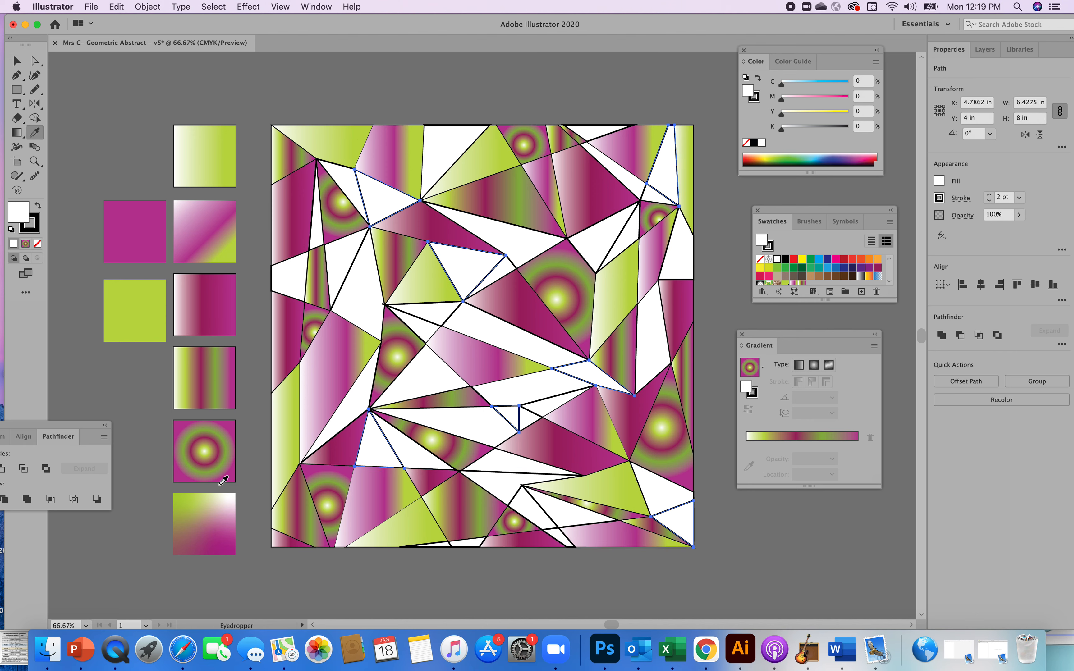
click(212, 518)
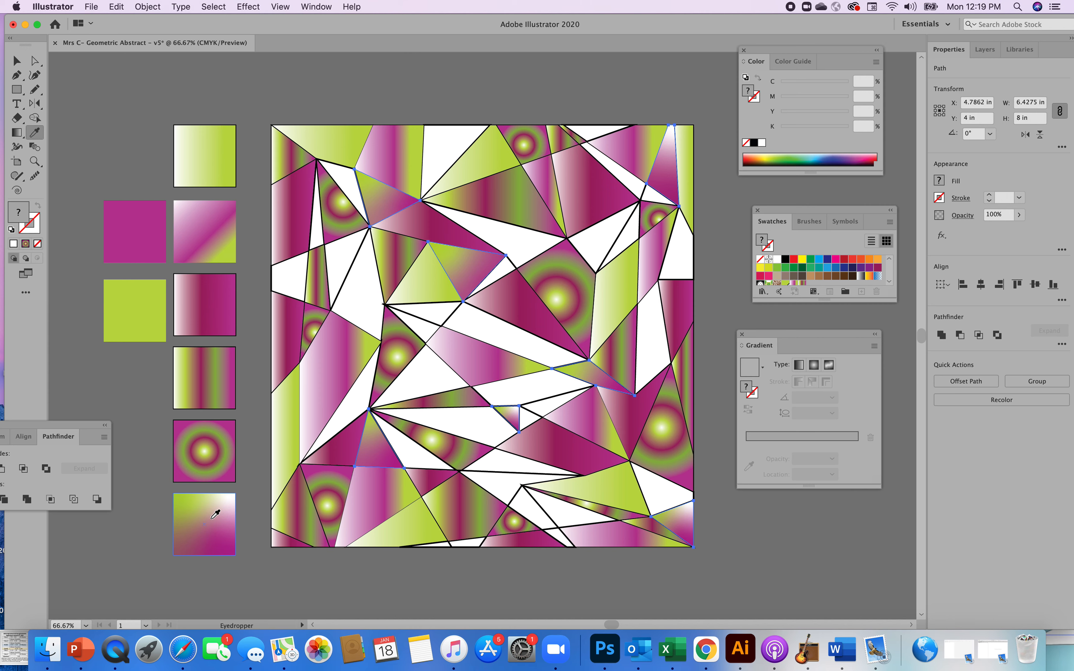
- Deselect the gradient shapes and fill the white shape at the artwork's upper edge with solid magenta, sampled from its square with the Eyedropper
click(15, 62)
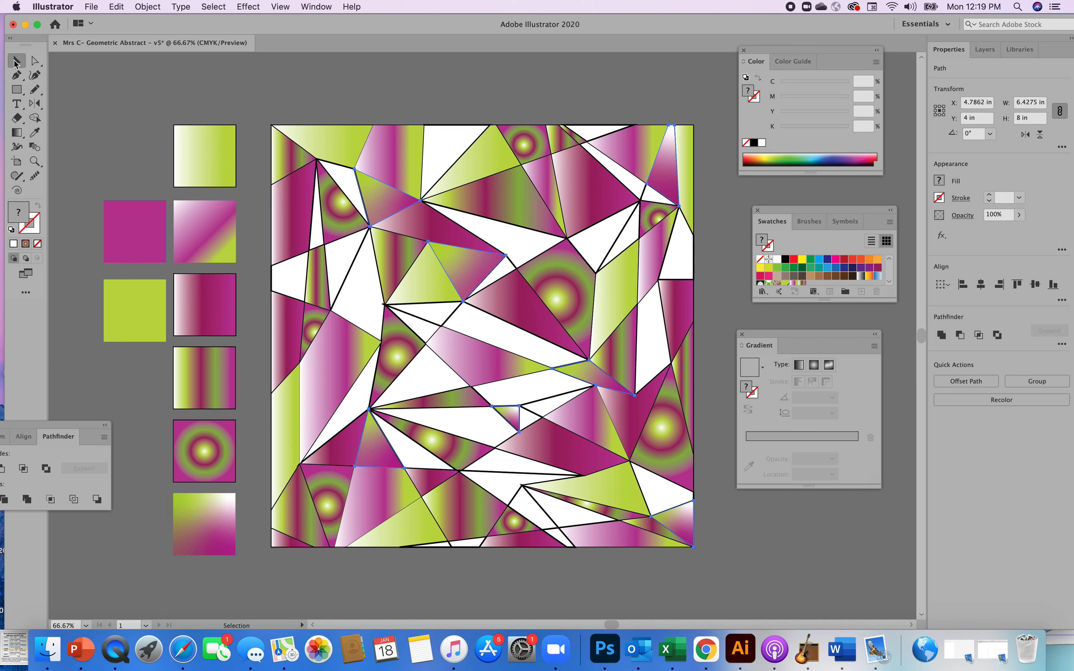
click(184, 116)
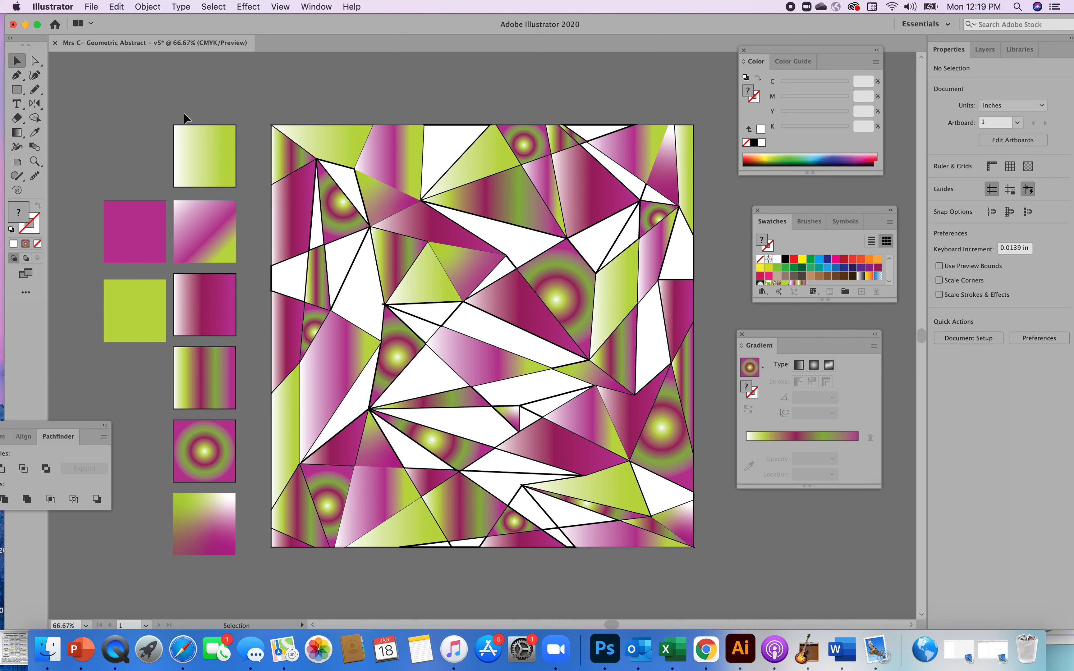
click(437, 157)
click(34, 135)
click(149, 222)
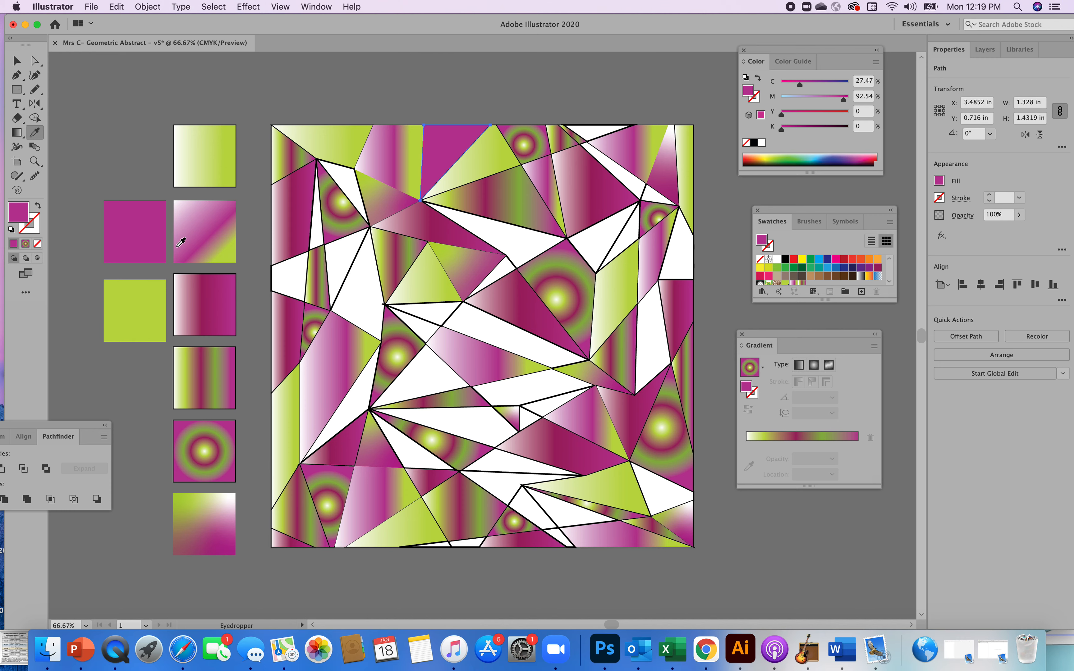
click(19, 63)
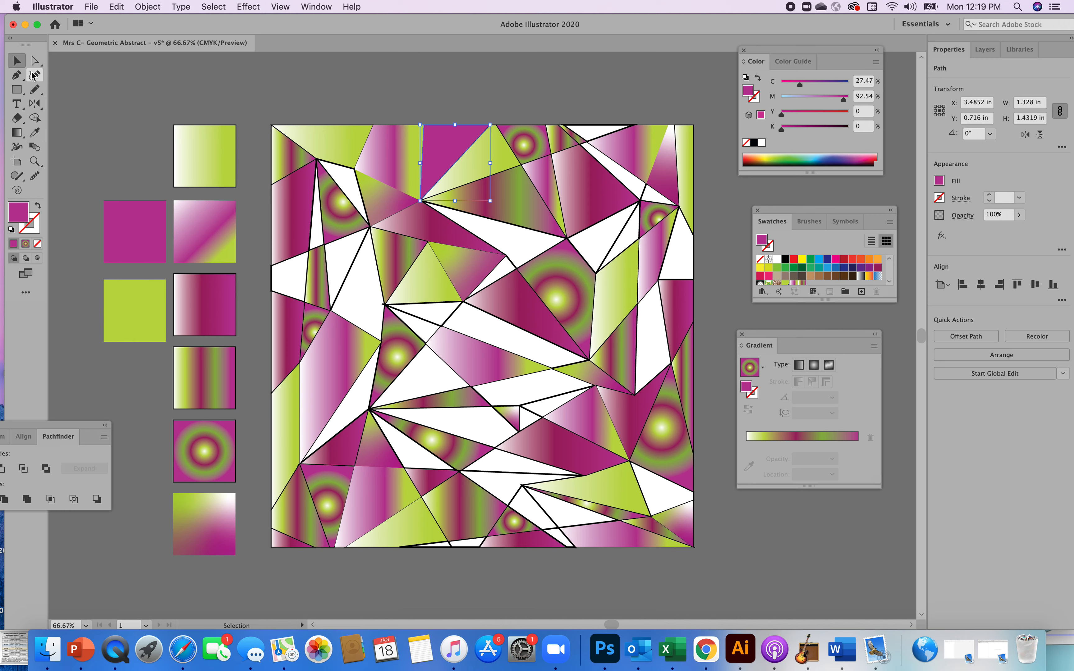
- Give the small white triangle just below the central green triangle the same solid magenta fill, and deselect it
click(431, 305)
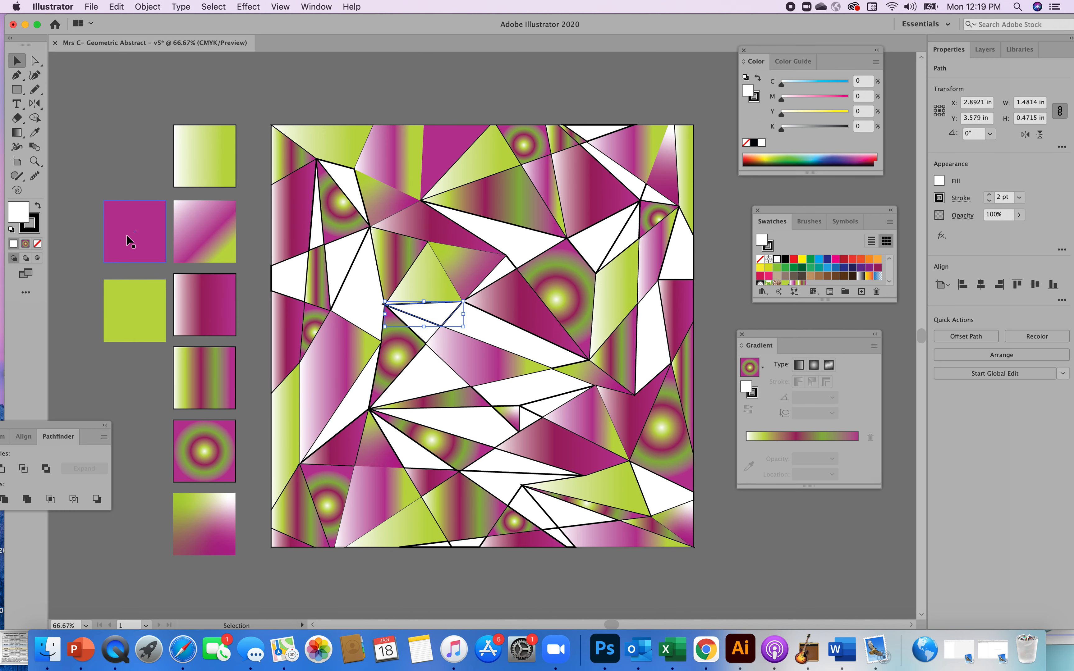
click(31, 134)
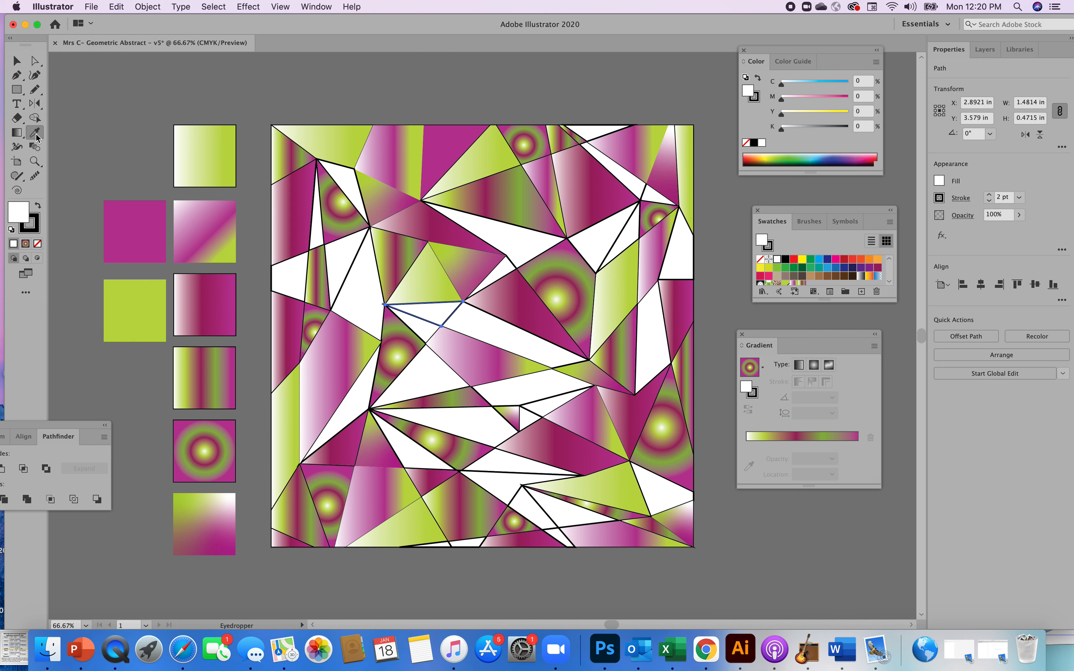
click(125, 215)
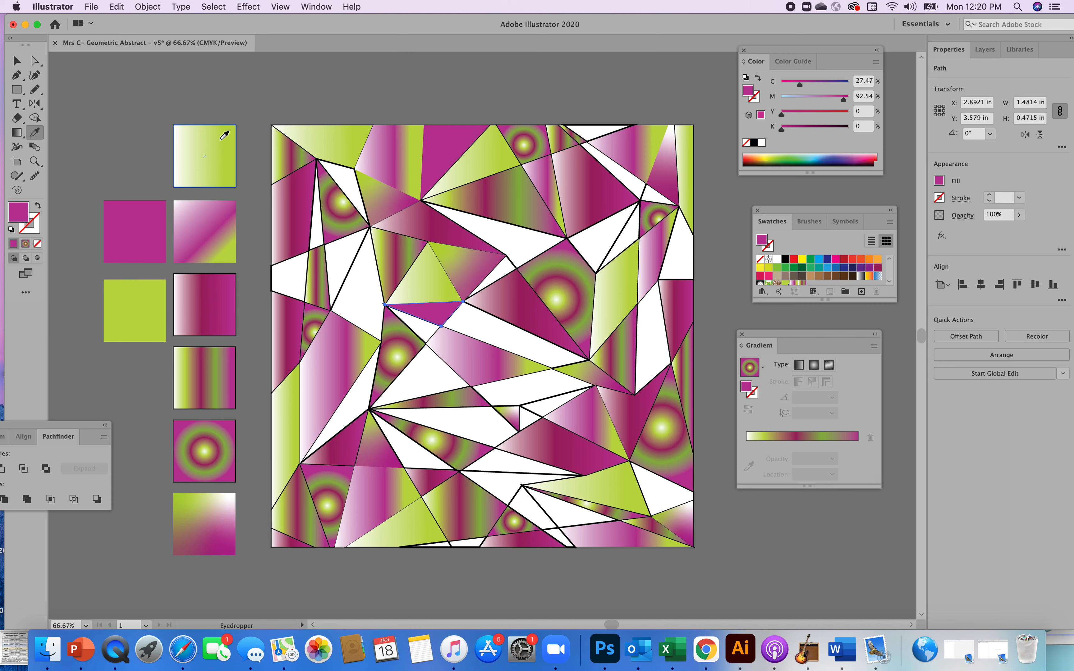
key(v)
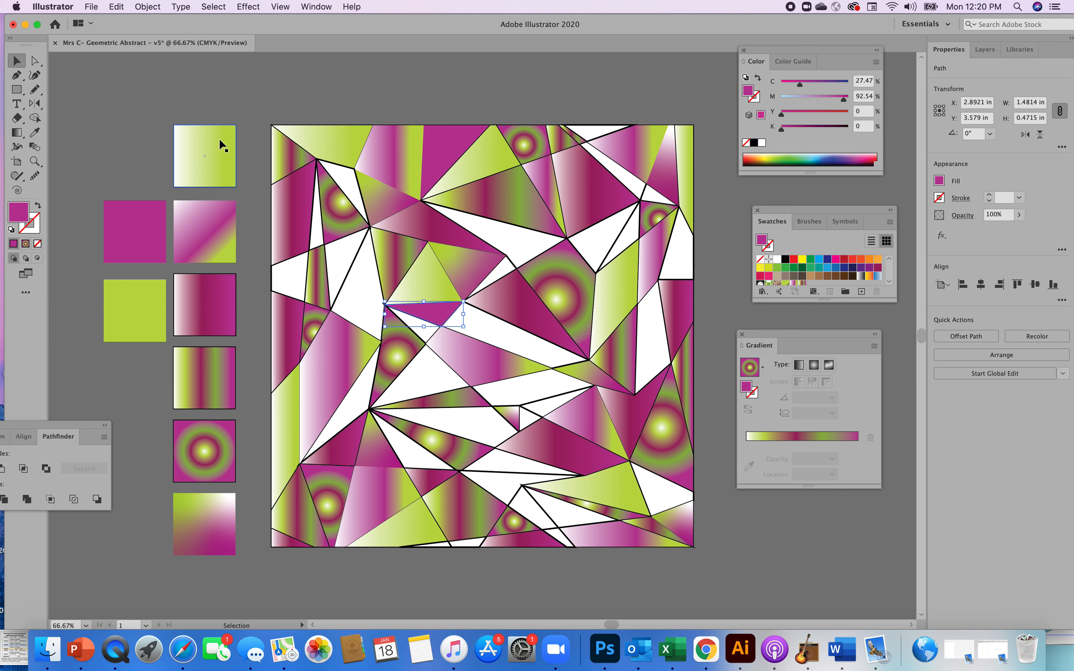
click(214, 83)
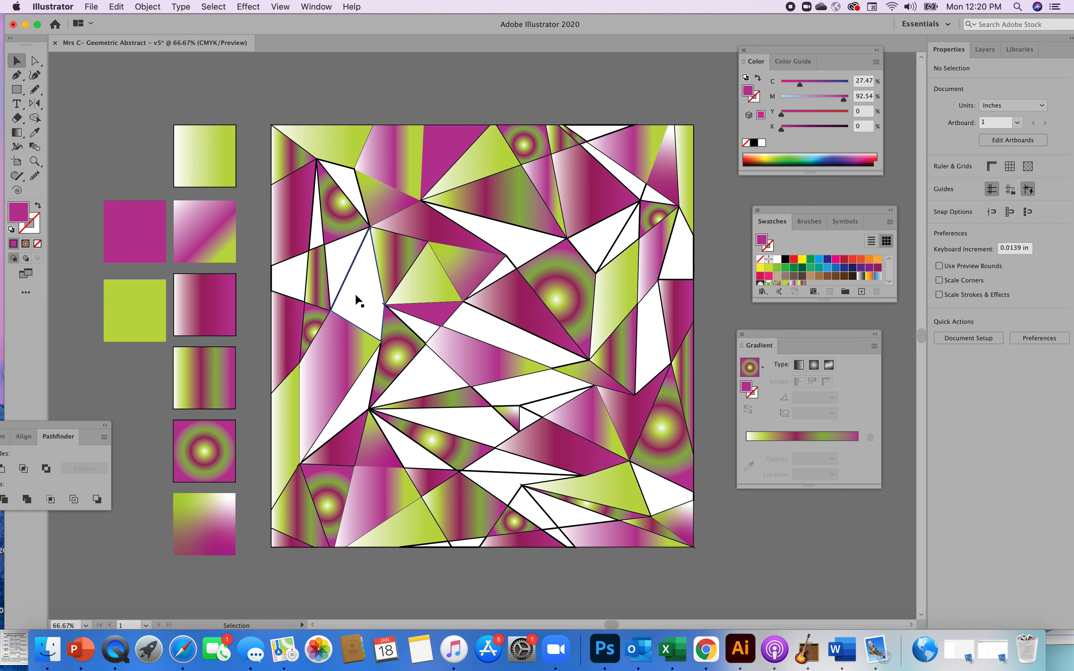
- Fill five more scattered white shapes with the solid magenta sampled from its square, and deselect them
click(338, 263)
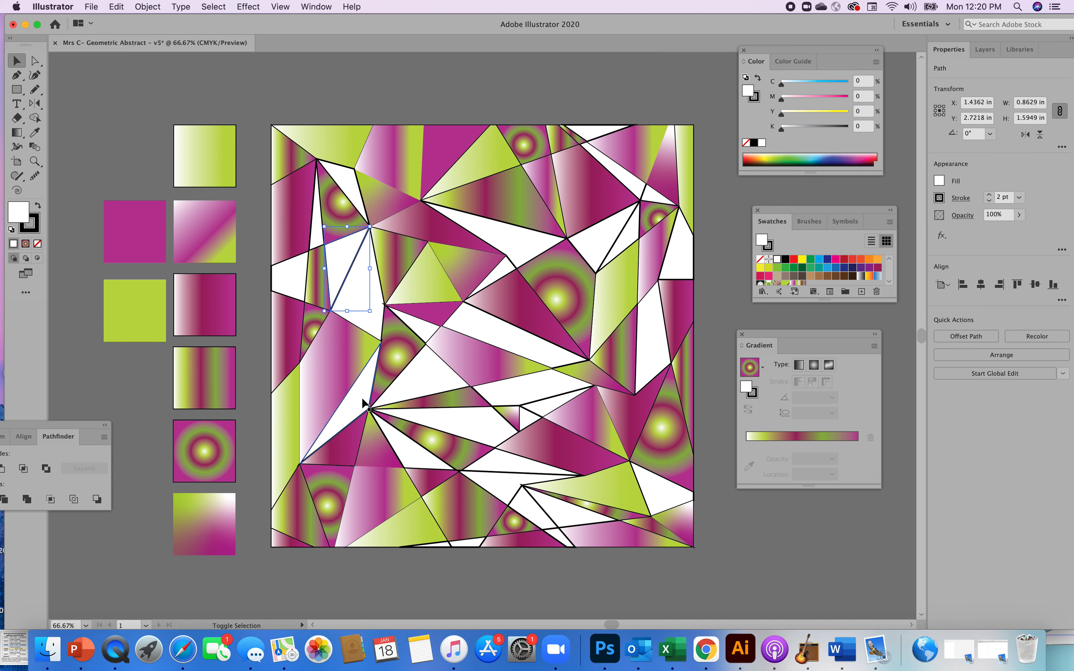
shift+click(402, 387)
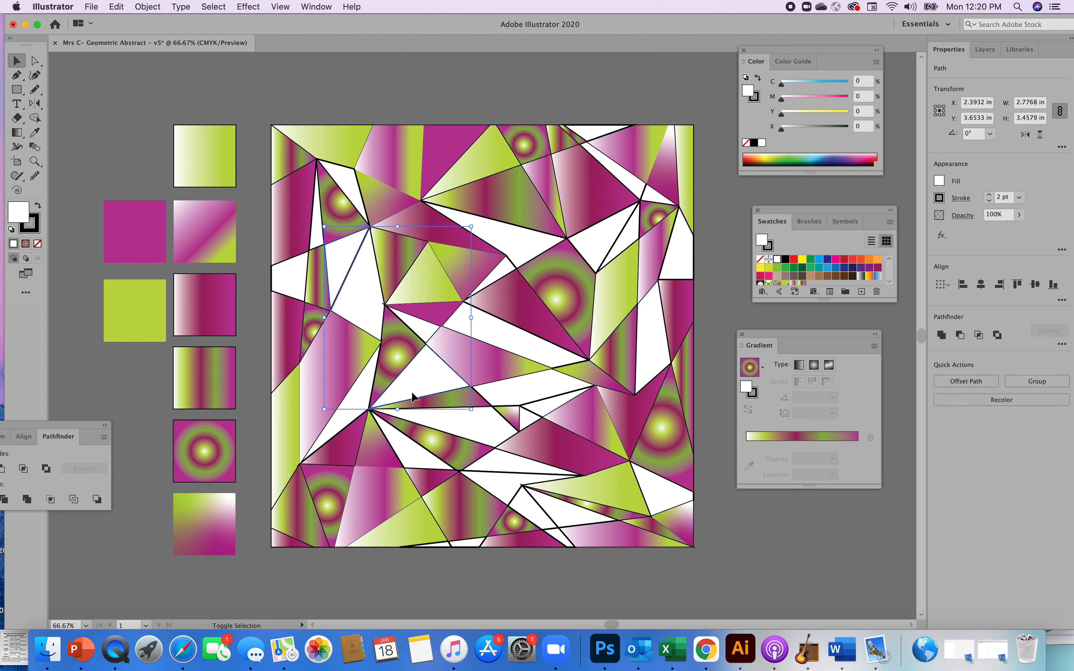
shift+click(420, 459)
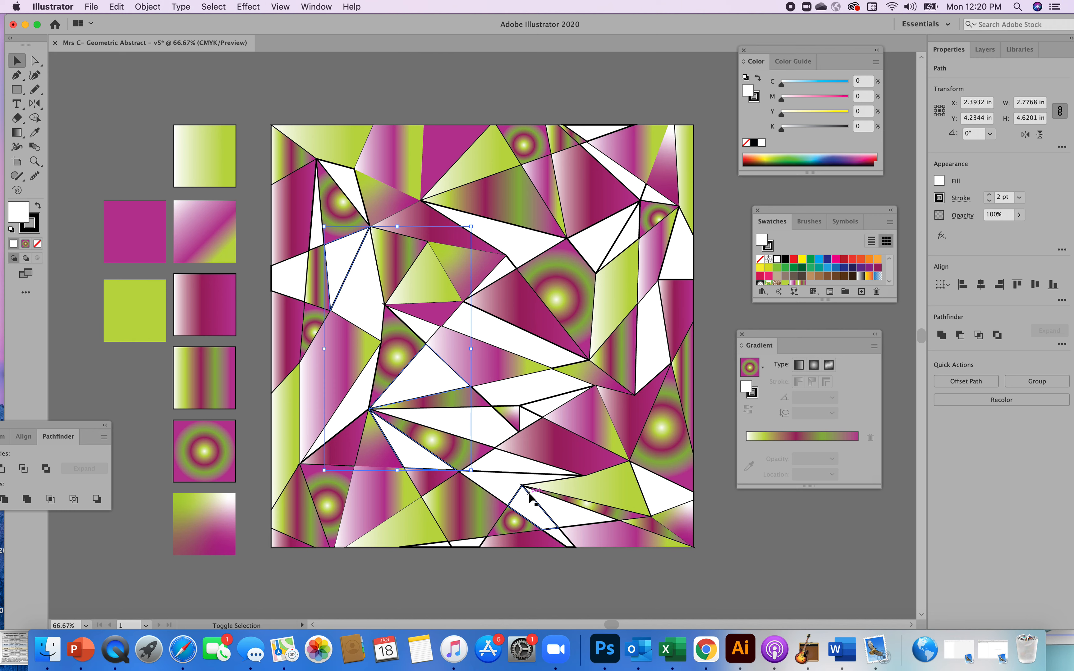
shift+click(509, 489)
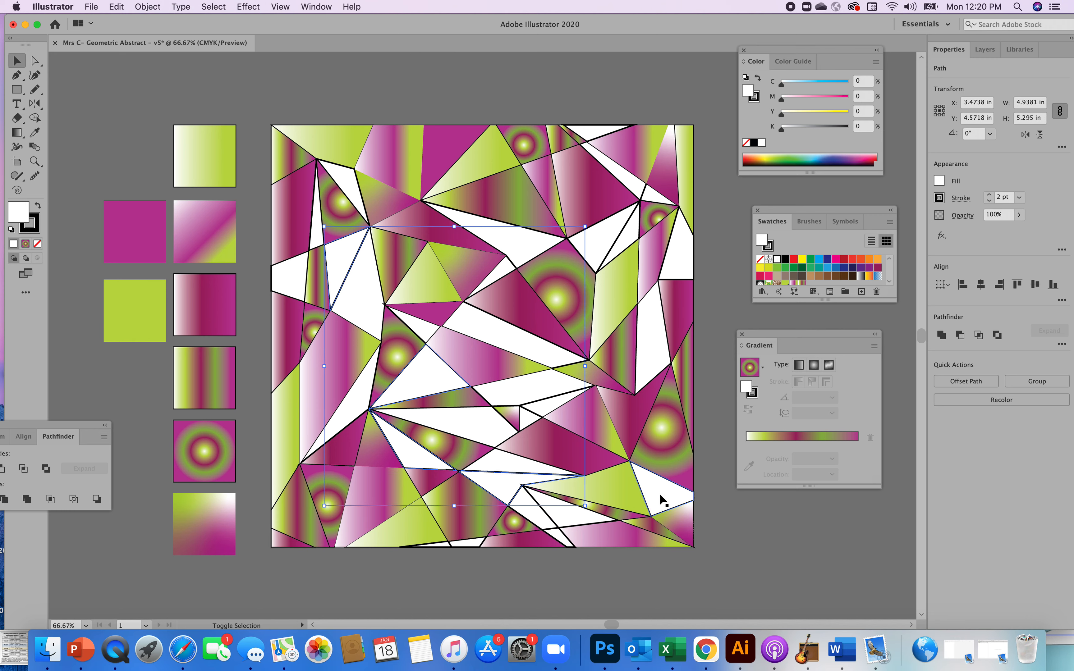
shift+click(652, 497)
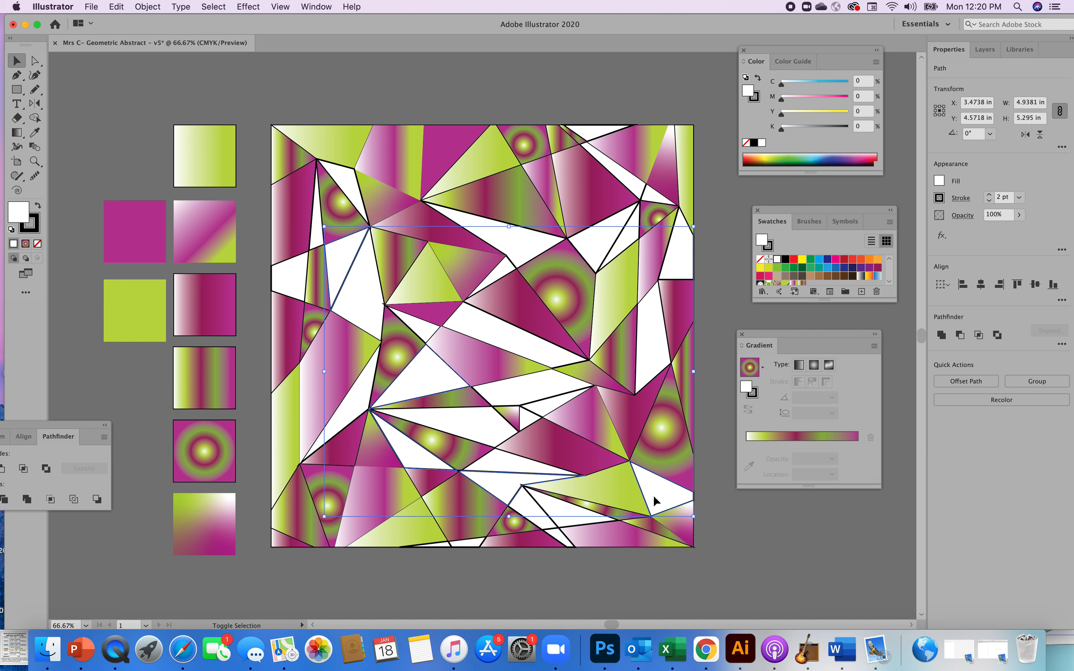
click(34, 132)
click(122, 211)
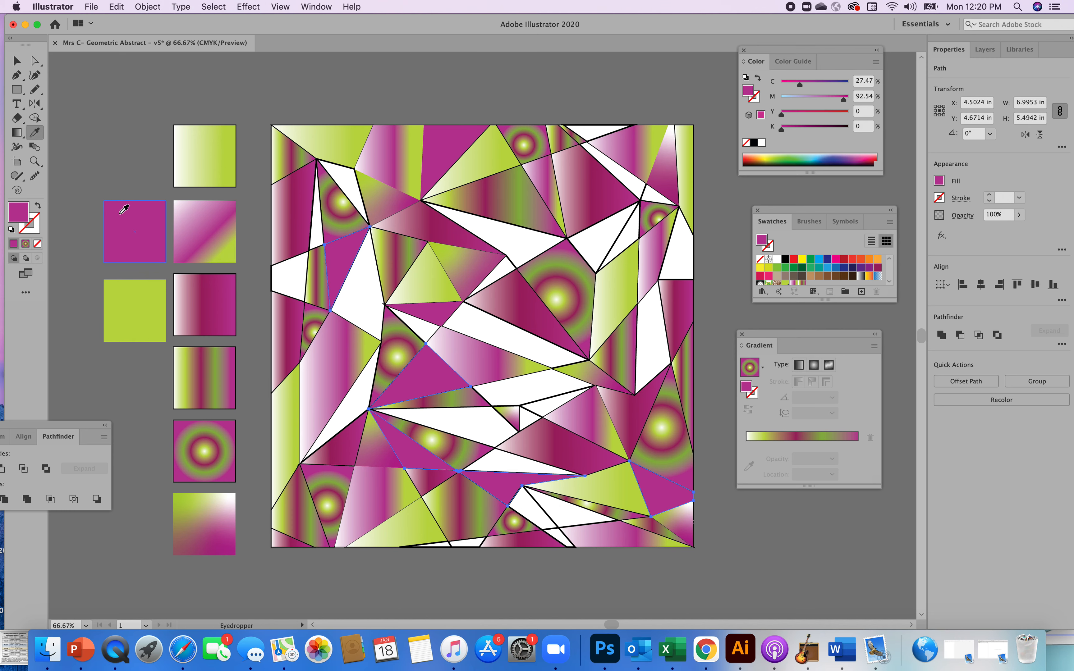
click(17, 61)
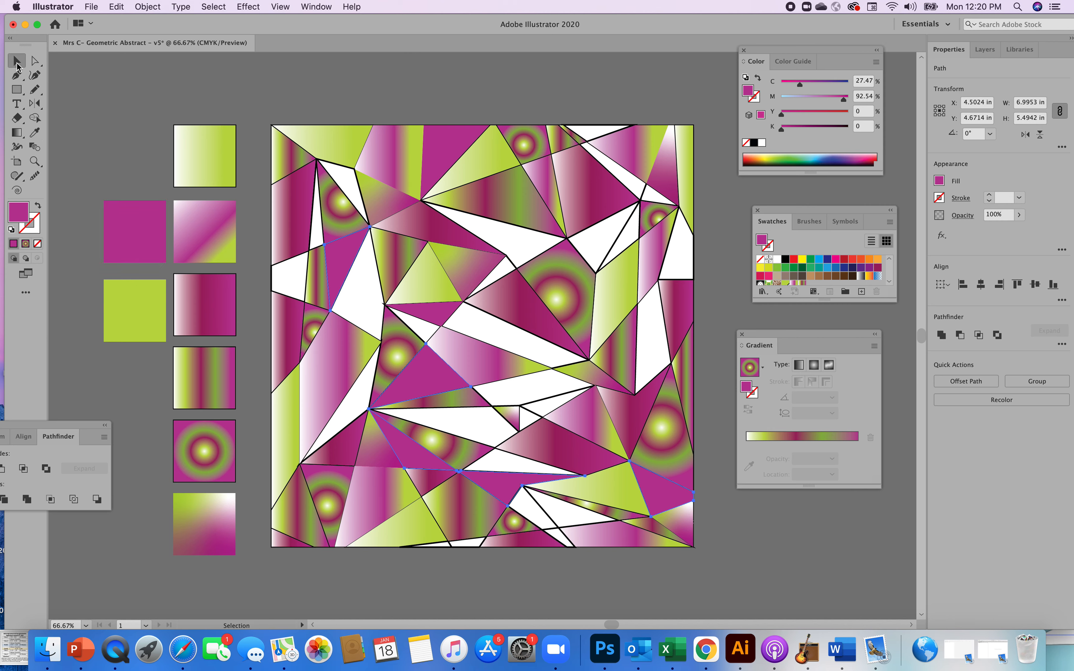
click(95, 136)
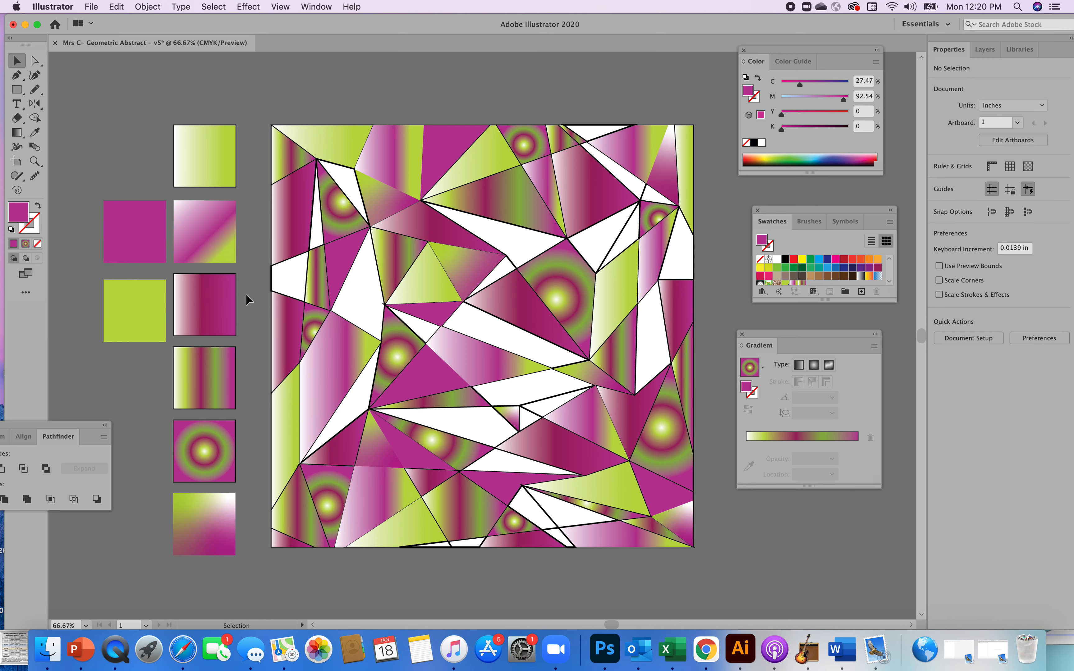
- Fill thirteen scattered white shapes across the artwork with the solid chartreuse green, sampled from its square with the Eyedropper
click(284, 287)
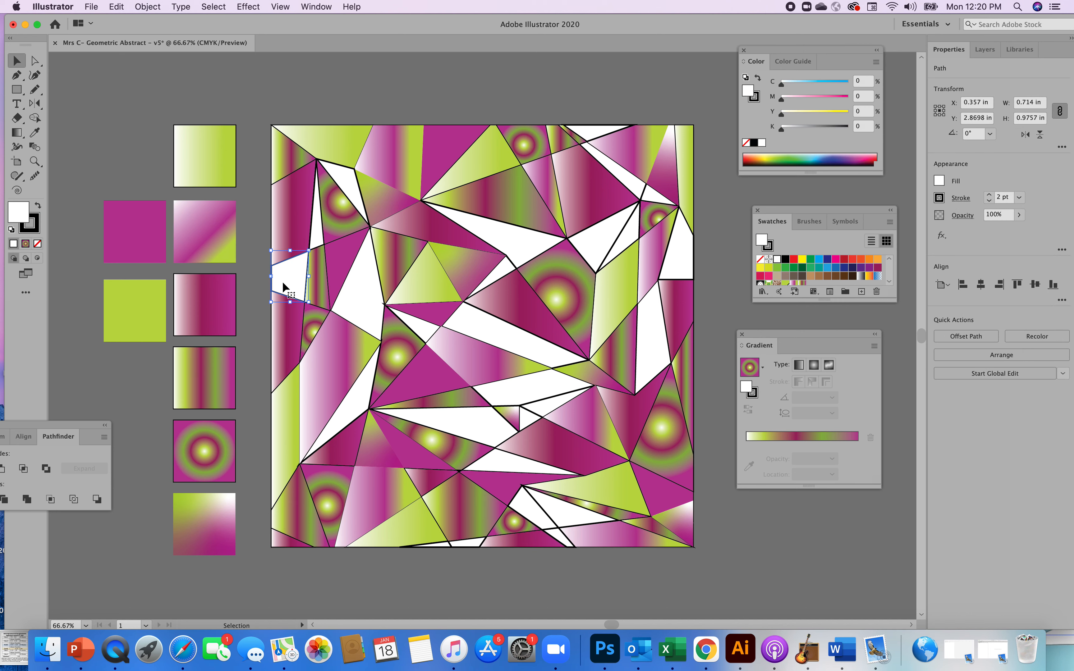
shift+click(318, 232)
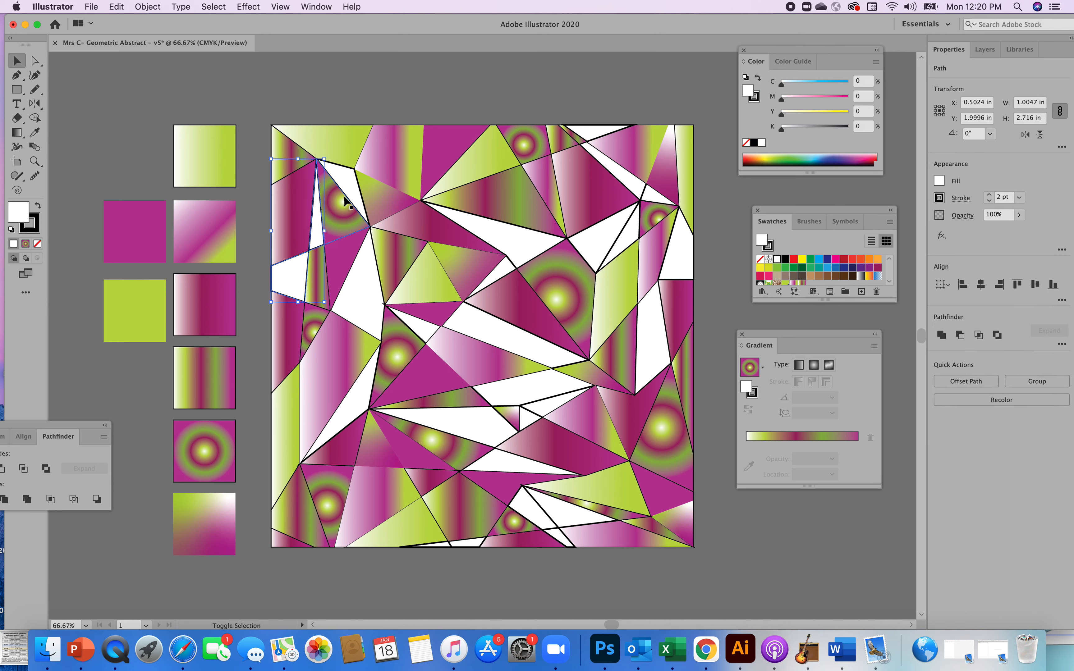
shift+click(351, 191)
shift+click(363, 255)
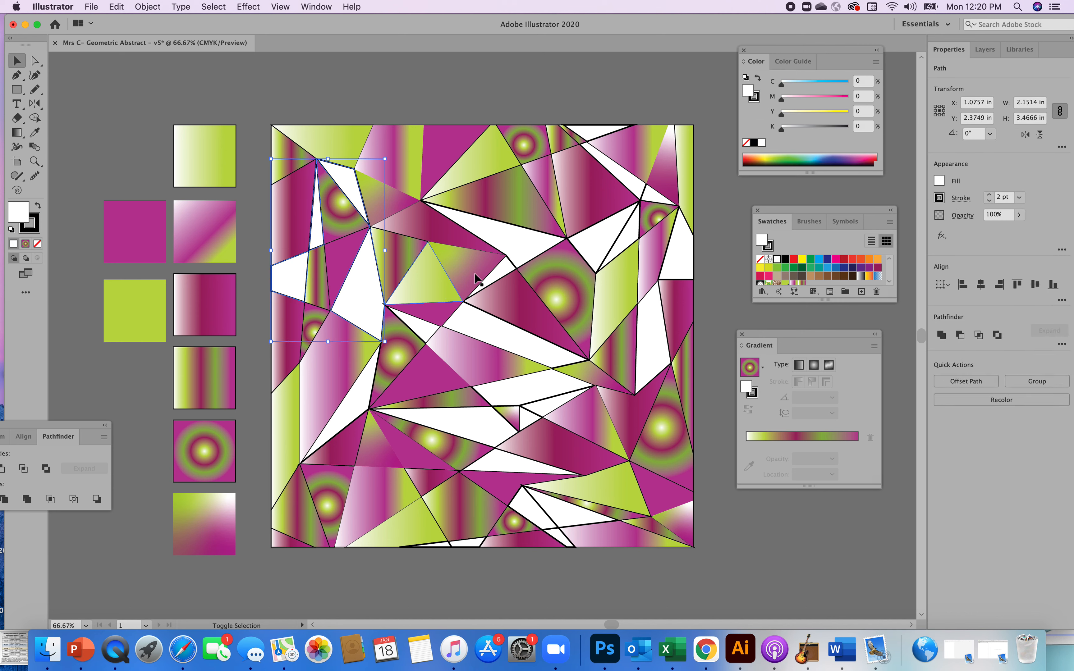
shift+click(527, 246)
shift+click(520, 353)
shift+click(517, 399)
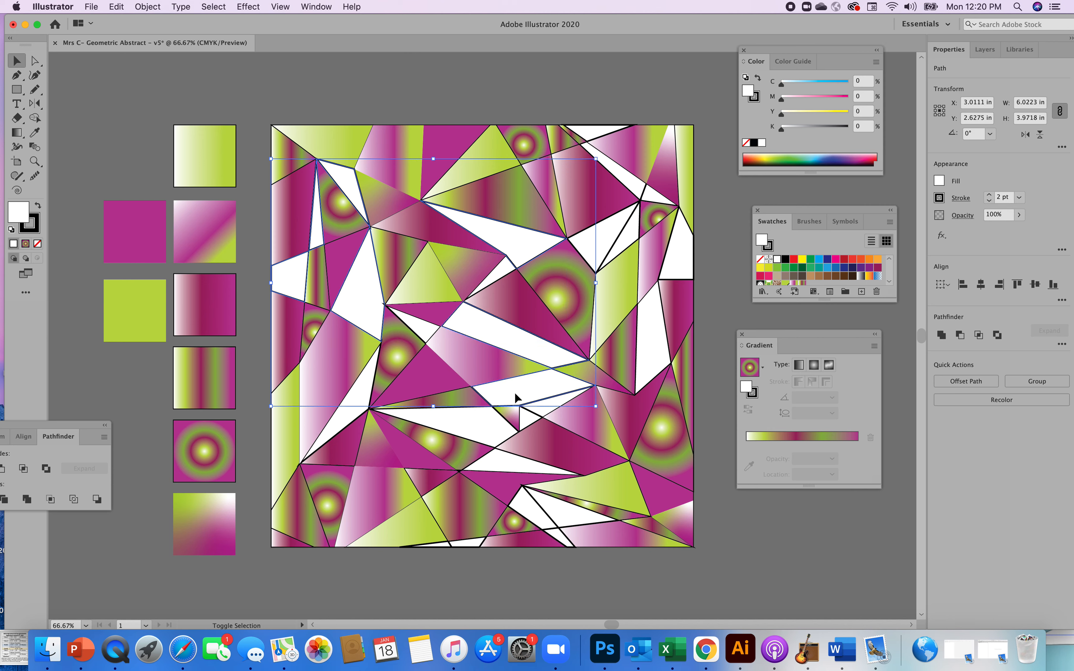
shift+click(524, 418)
shift+click(509, 466)
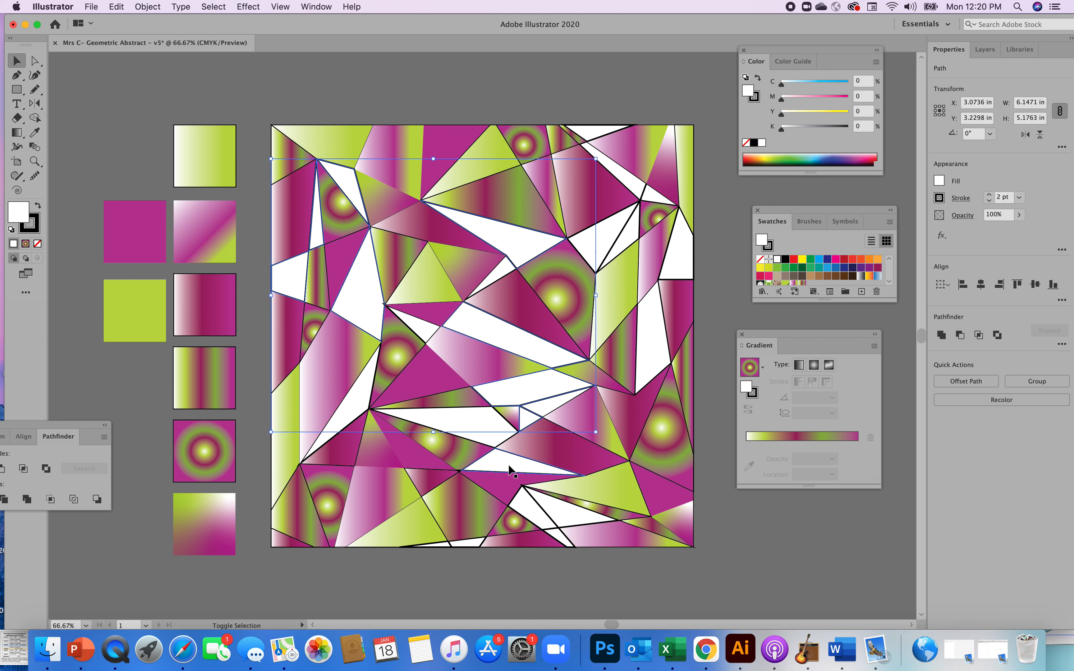
shift+click(509, 464)
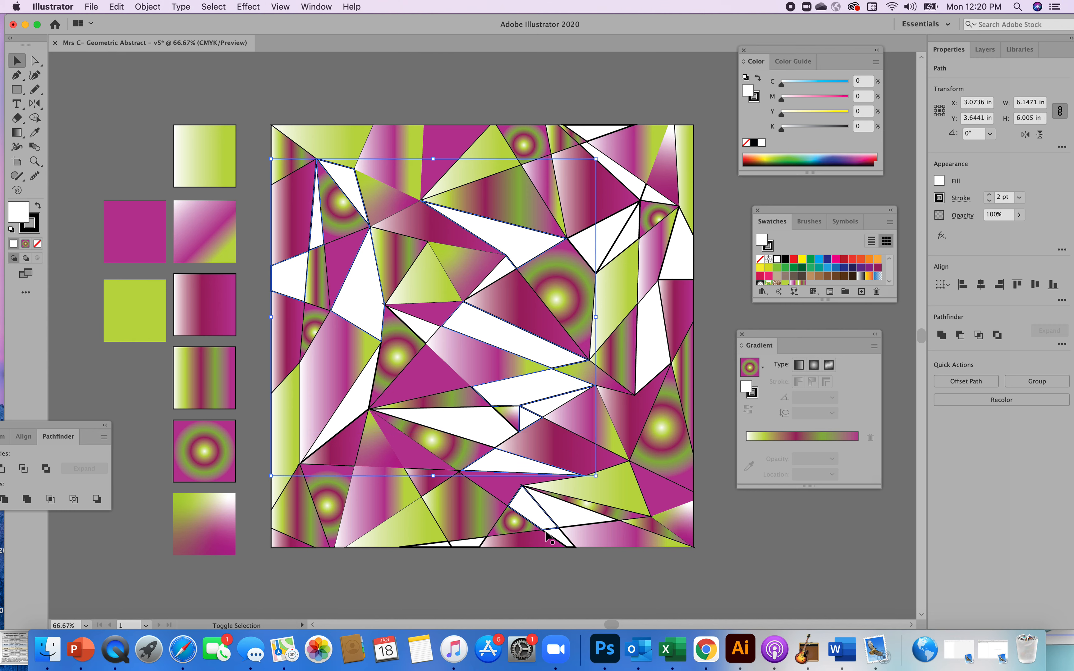
shift+click(539, 519)
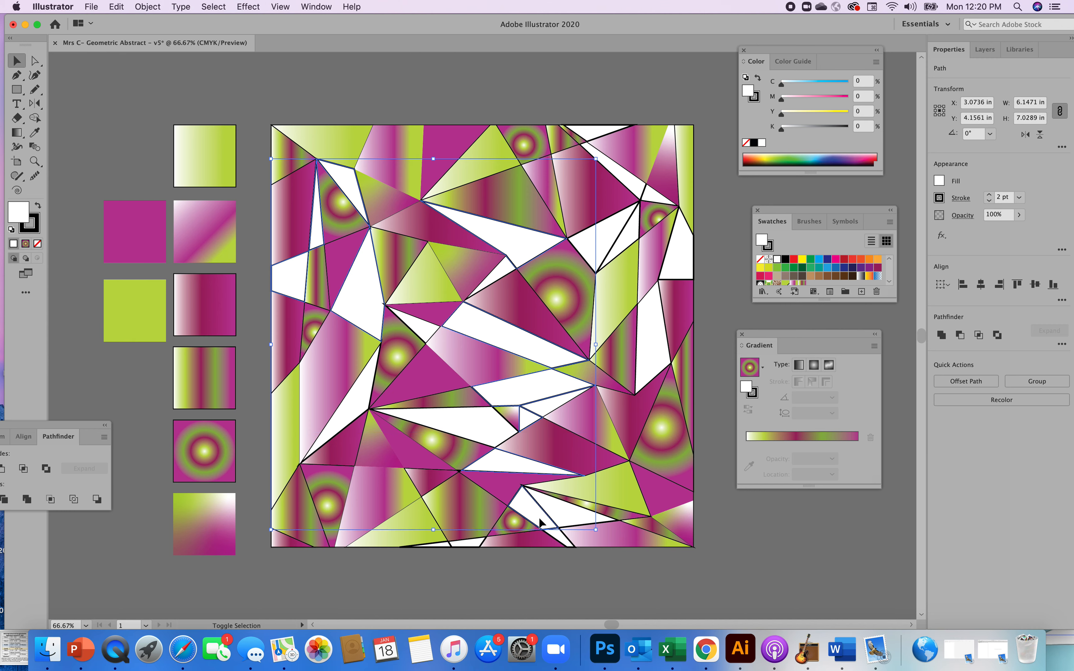
shift+click(500, 530)
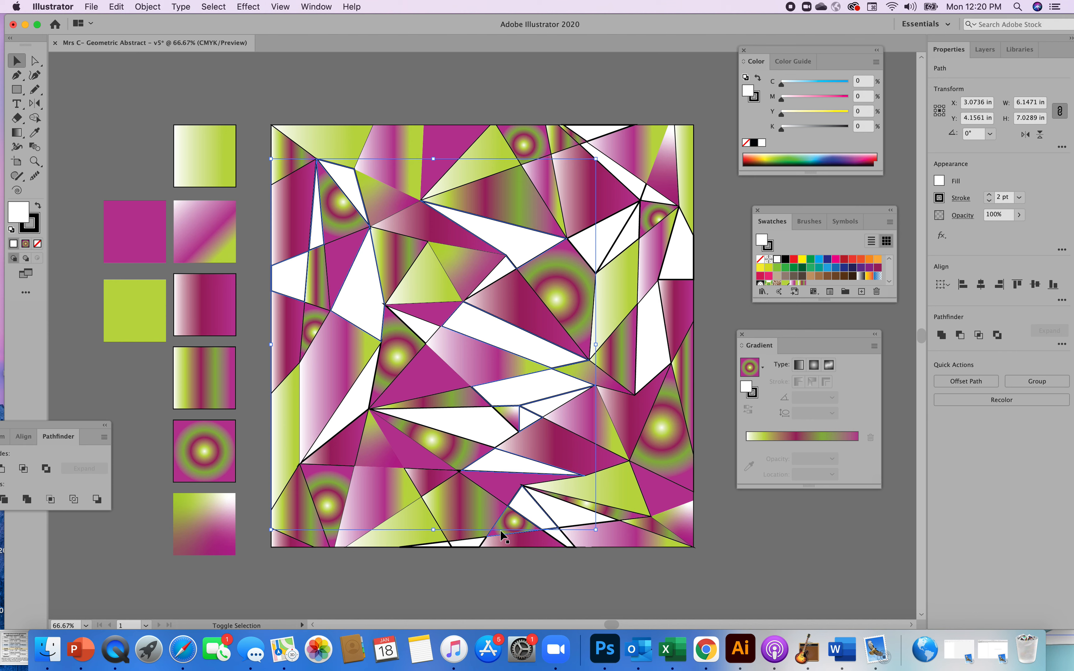
shift+click(469, 544)
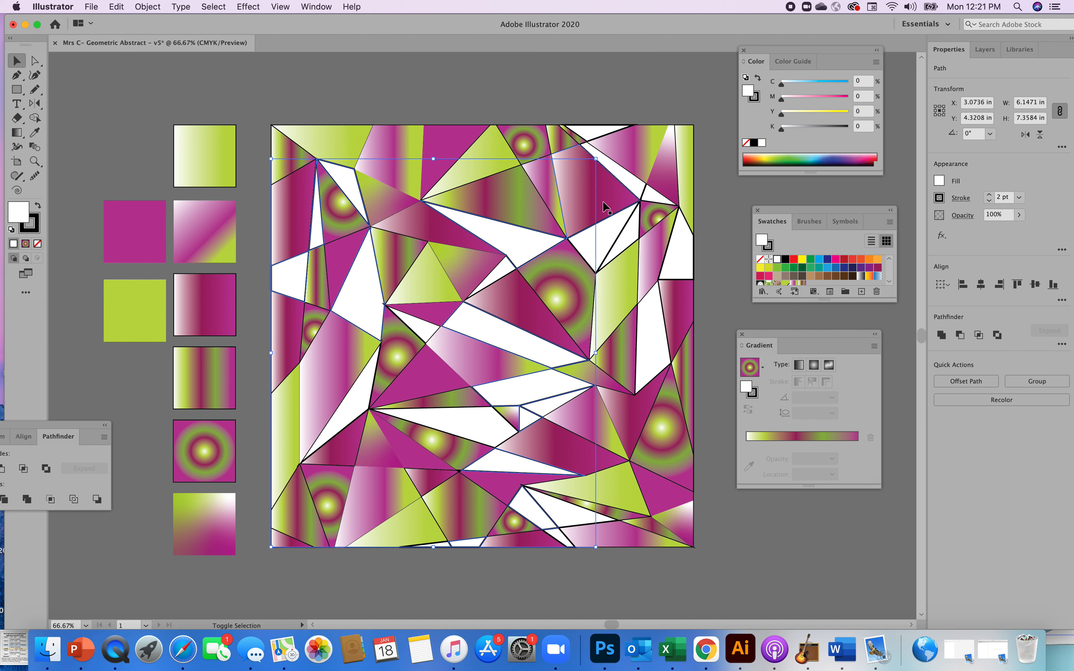
shift+click(599, 134)
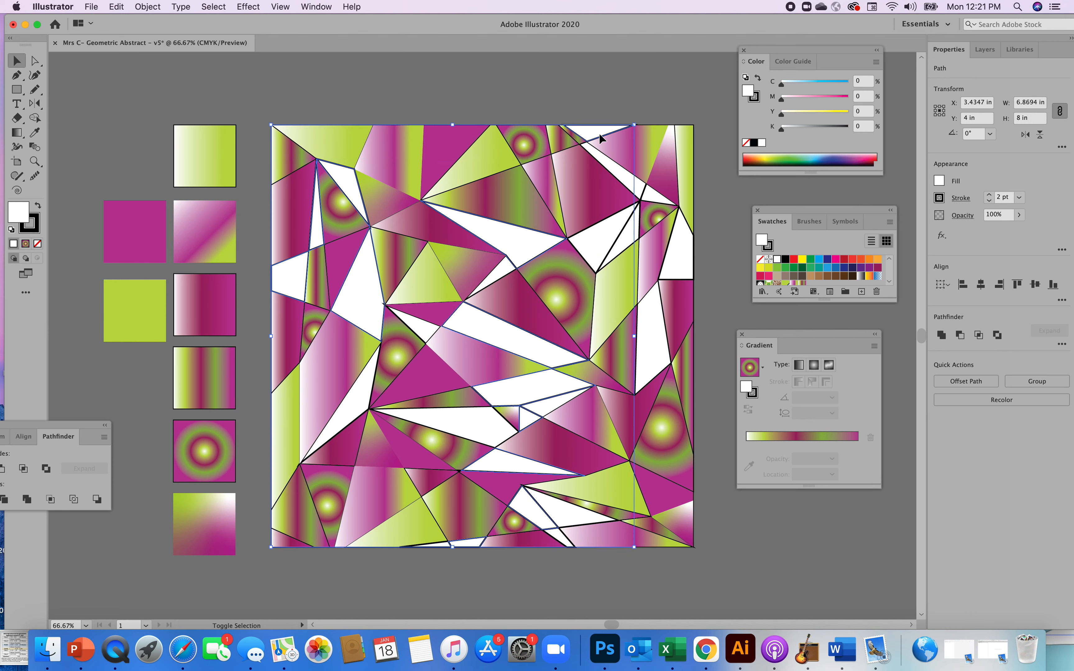
shift+click(686, 240)
click(35, 131)
click(156, 298)
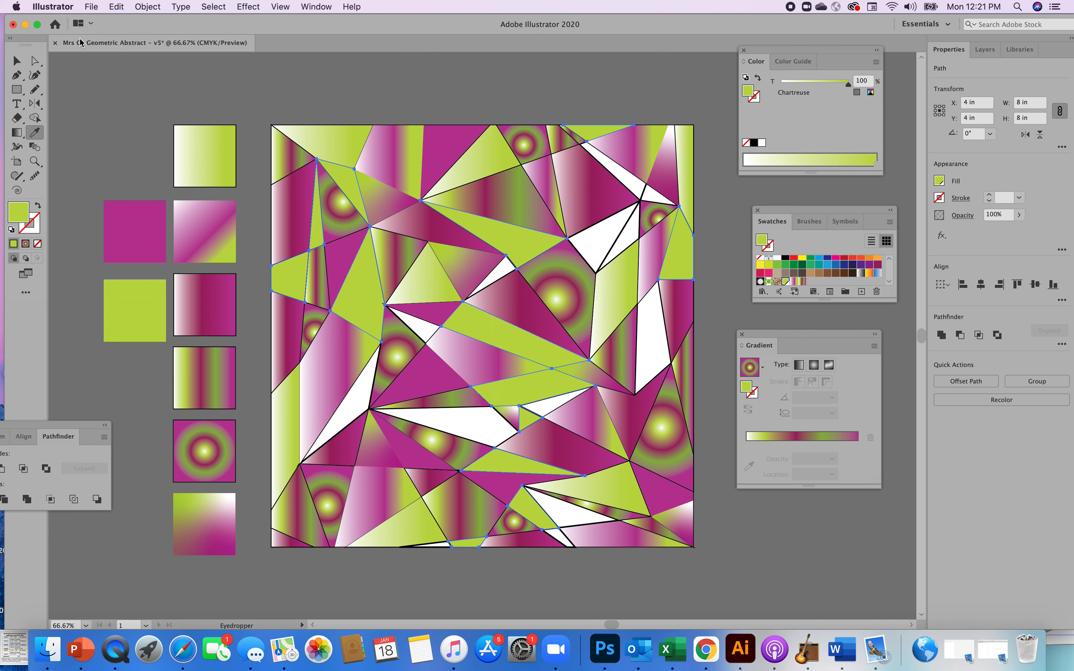
click(17, 62)
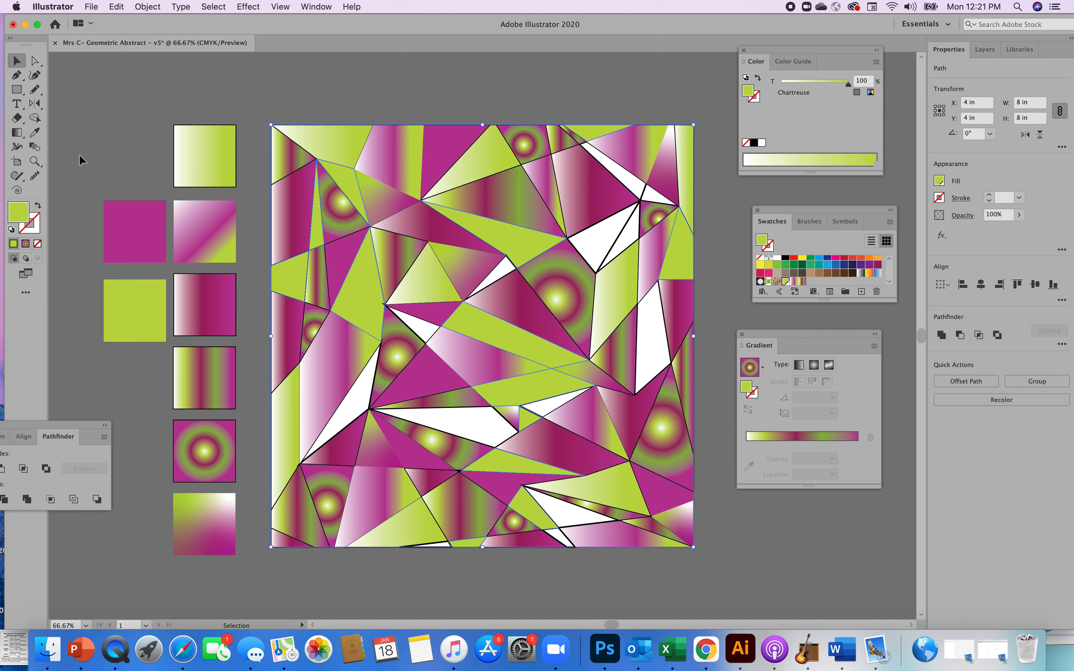
click(128, 220)
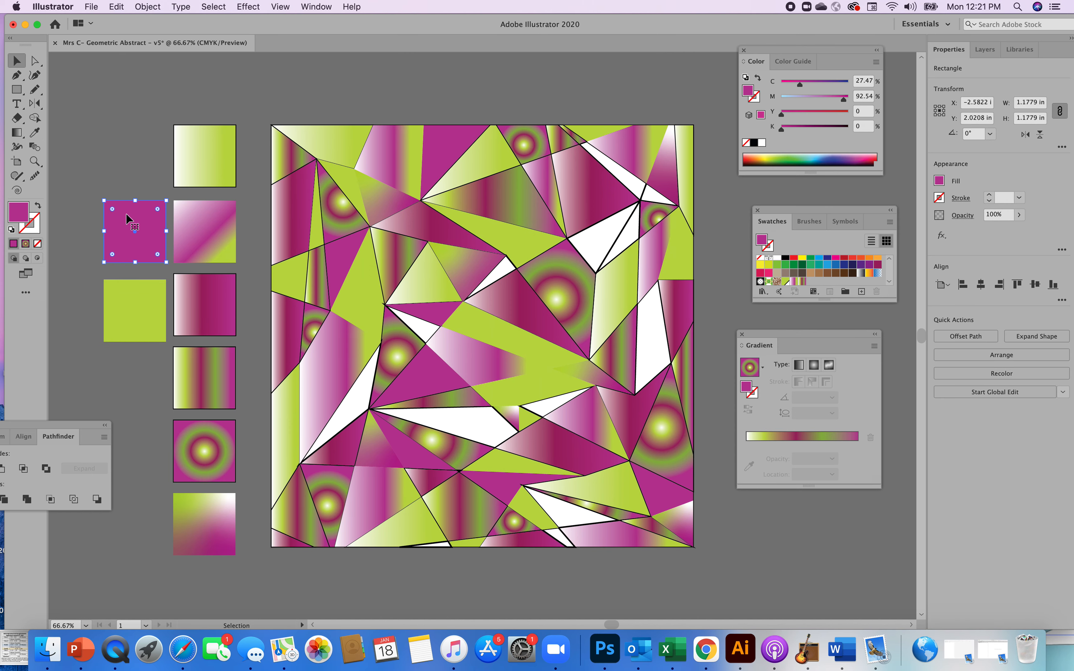
click(110, 175)
drag(137, 235, 129, 155)
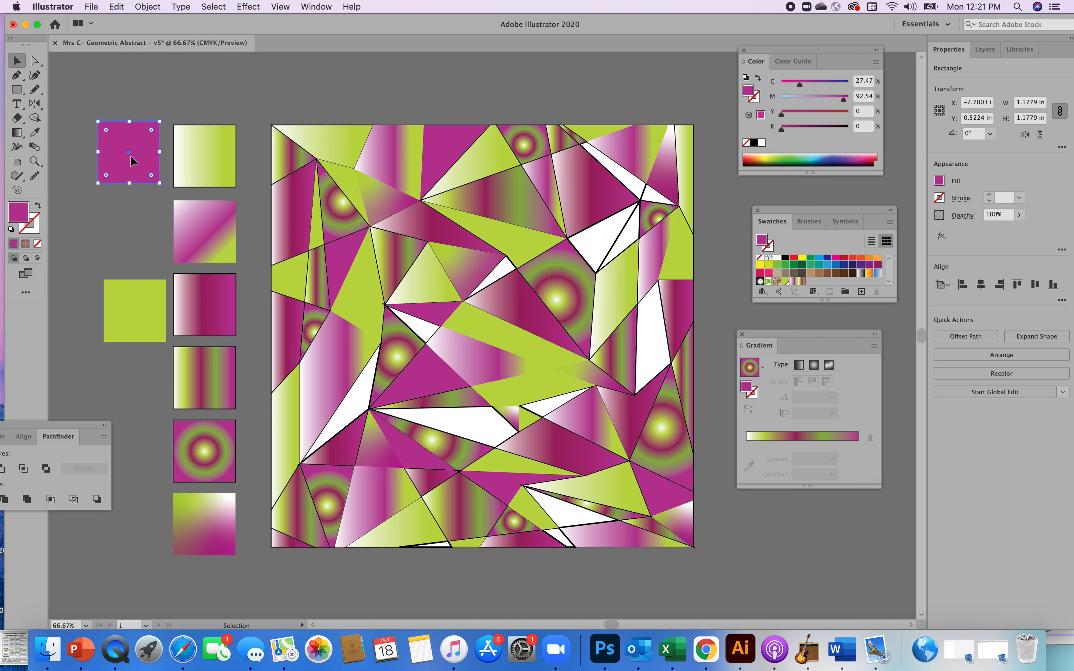
key(super+z)
- Duplicate the solid magenta square, place the copy above the original, and darken the copy by setting its black (K) value to 37%
key(super+c)
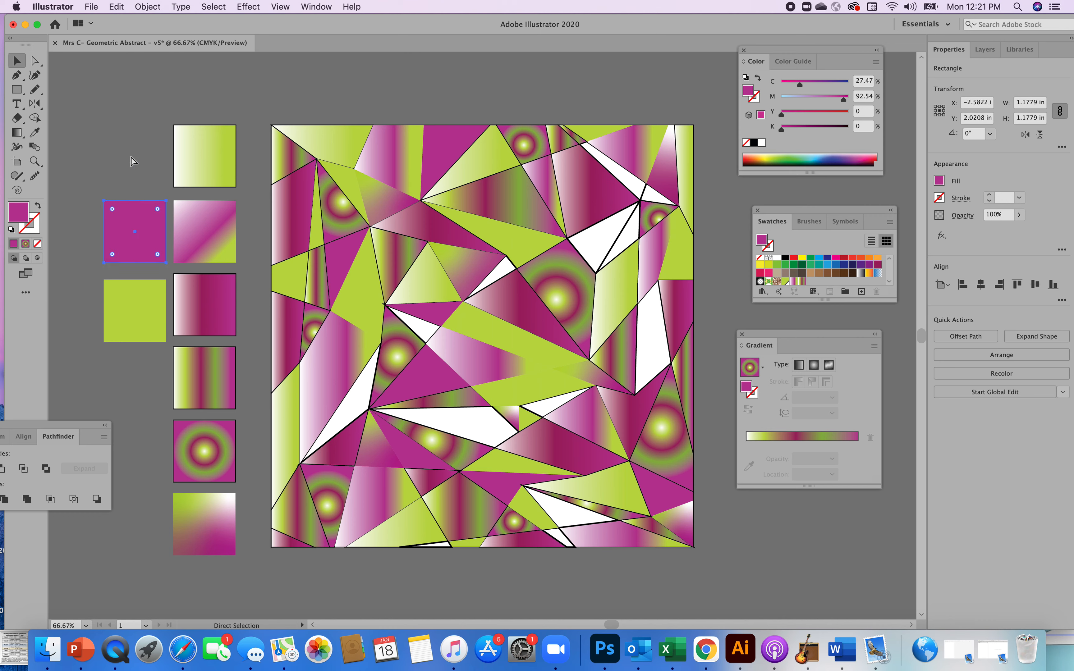
key(super+v)
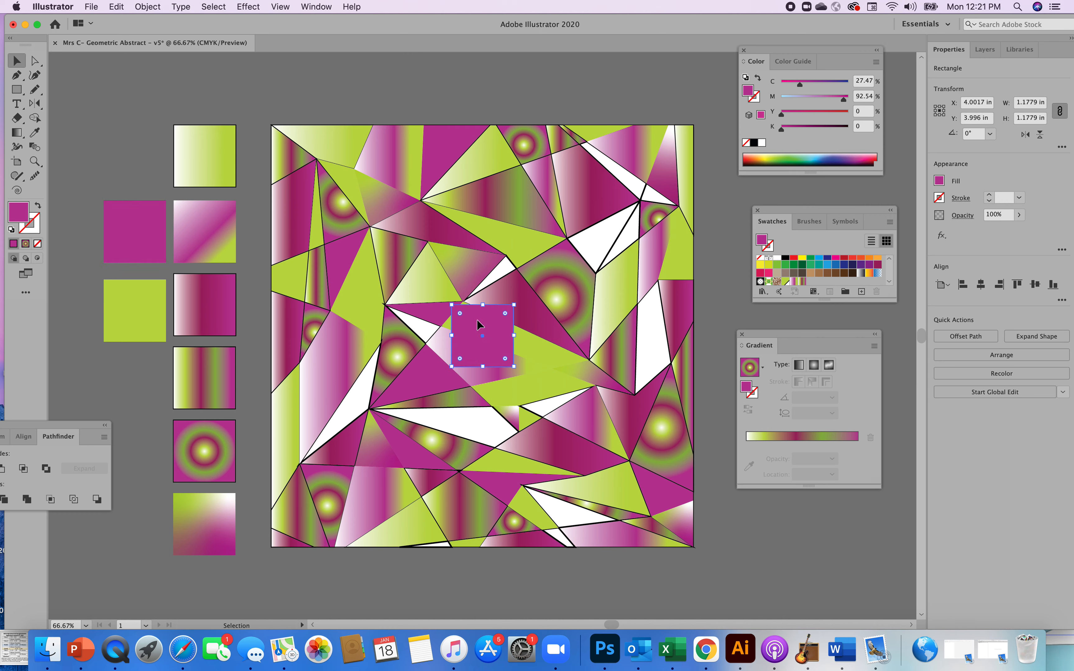
drag(479, 322, 131, 149)
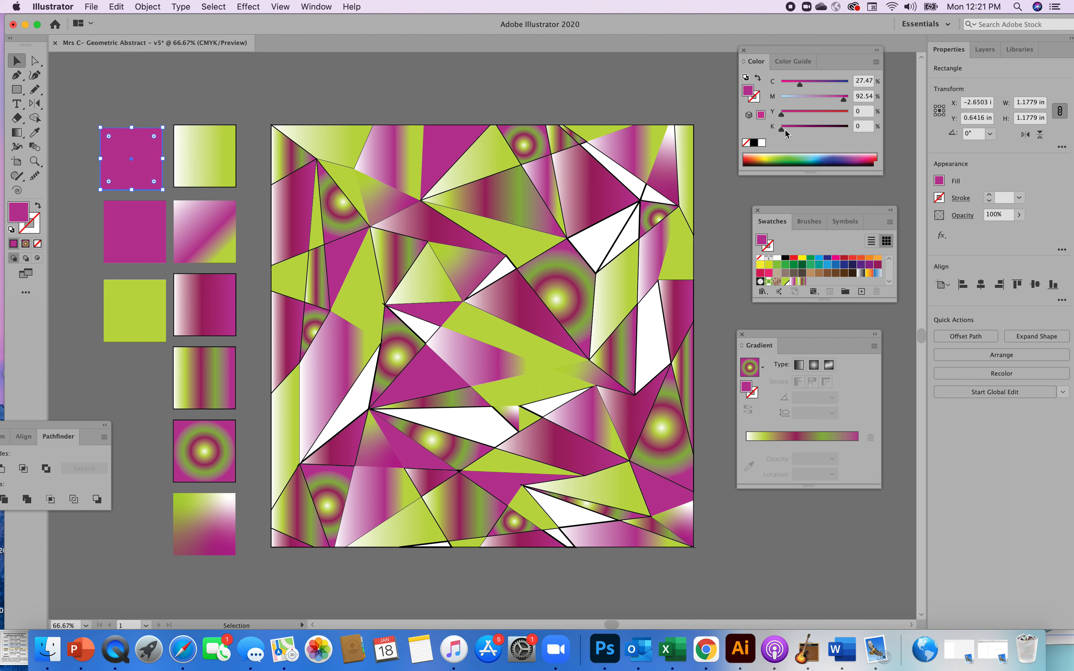
drag(781, 131, 804, 131)
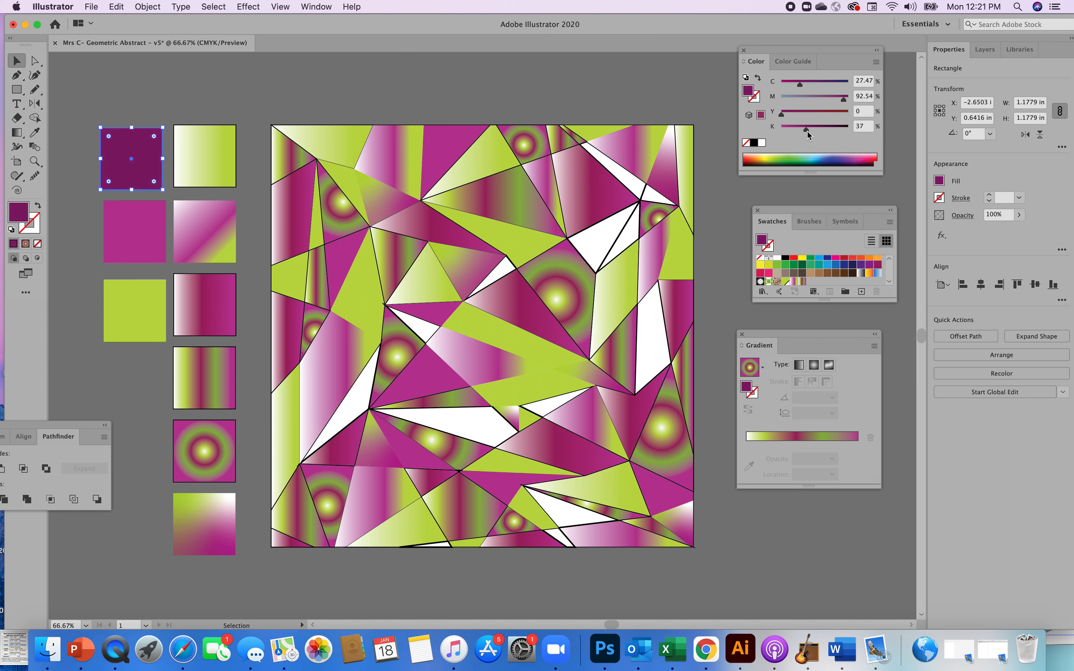
- Set the dark magenta square's black (K) value to 42% and deselect it
drag(807, 132, 811, 131)
click(88, 91)
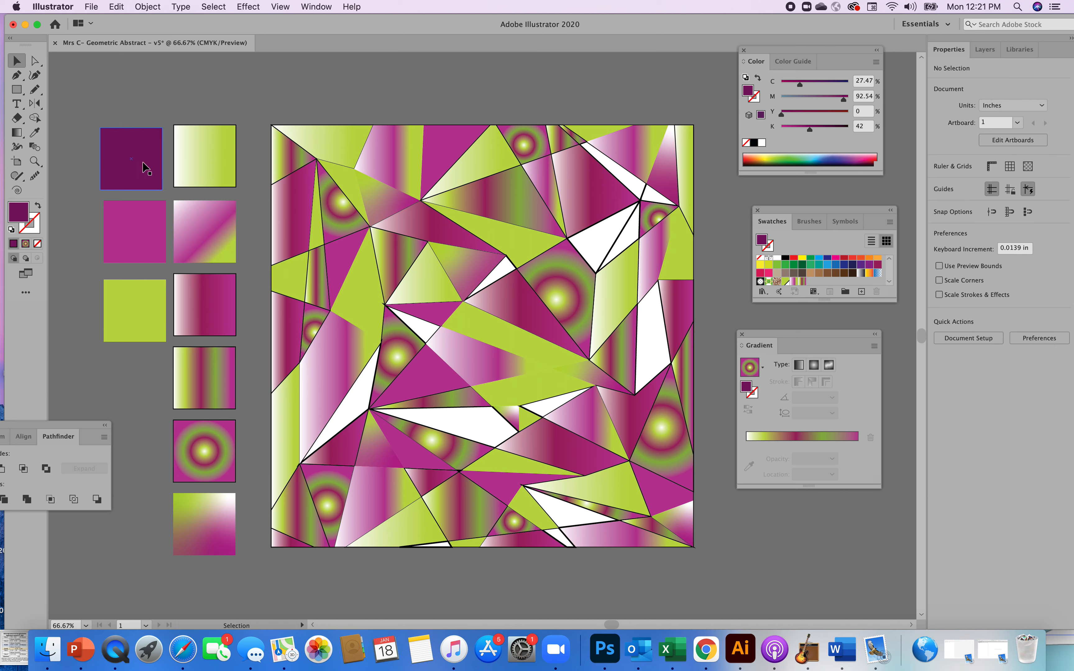
click(34, 132)
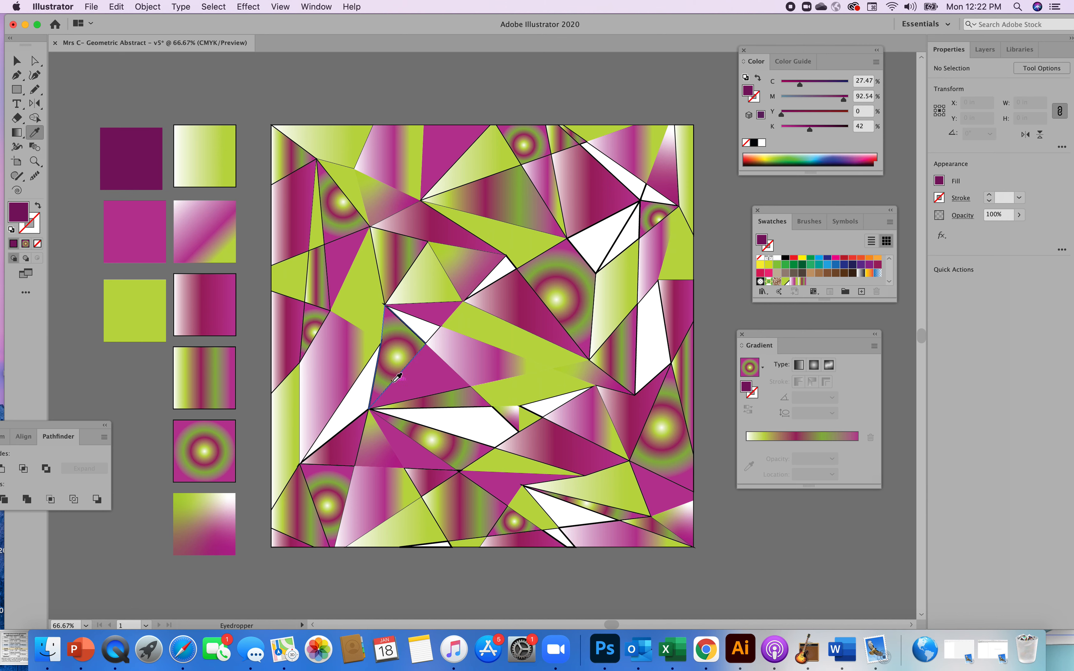
click(429, 326)
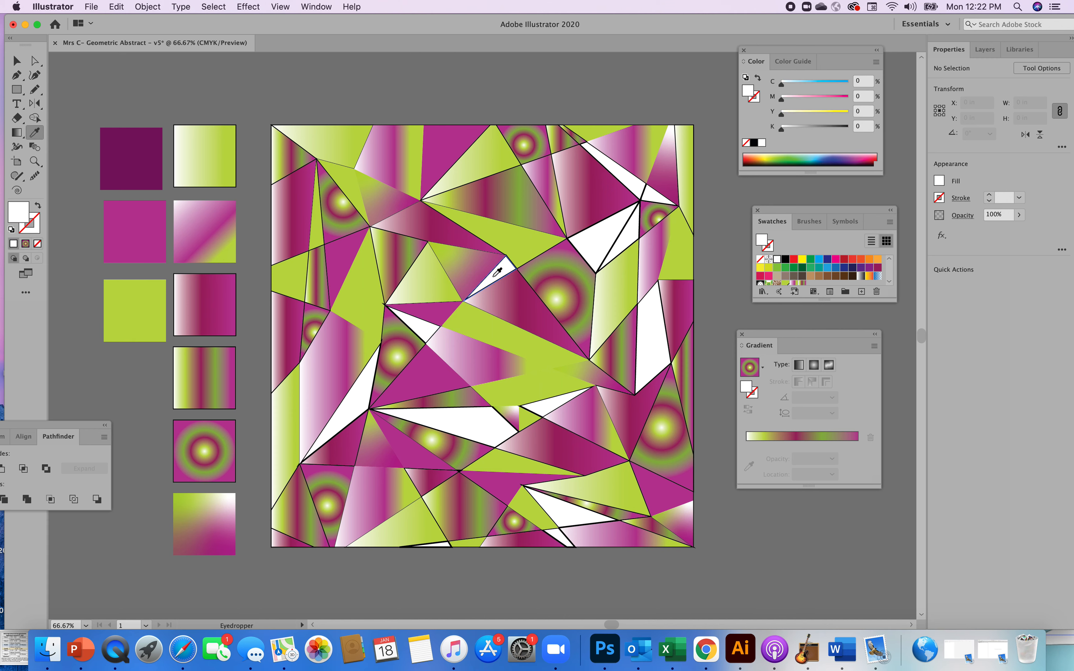
click(440, 546)
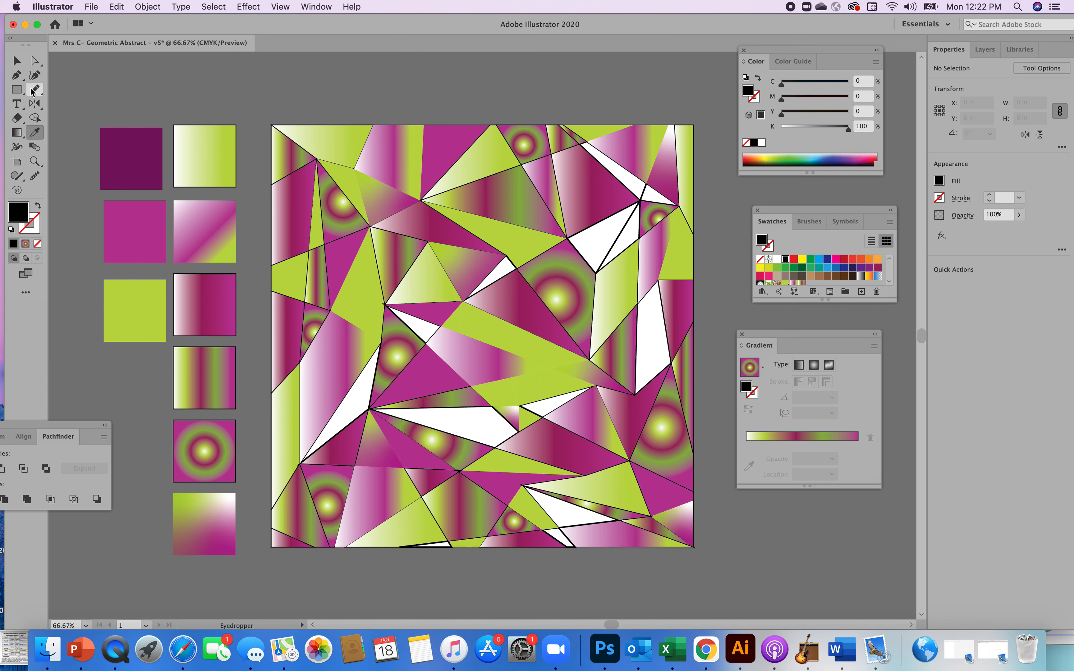
click(138, 155)
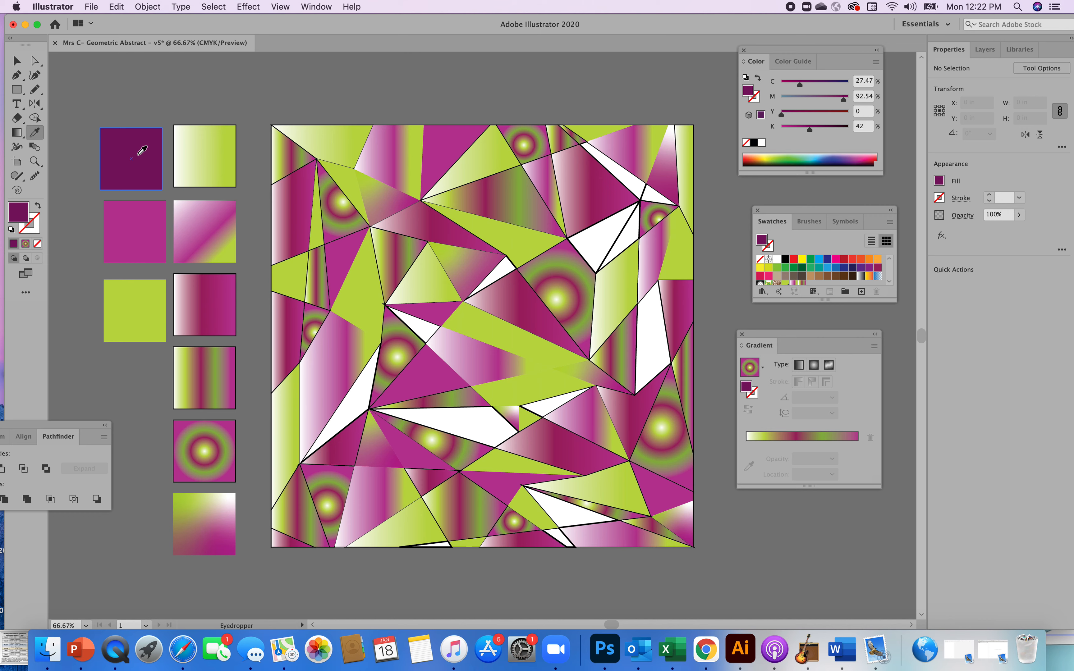
- Fill seven scattered white shapes across the artwork with the dark magenta, sampled from its square with the Eyedropper
click(16, 61)
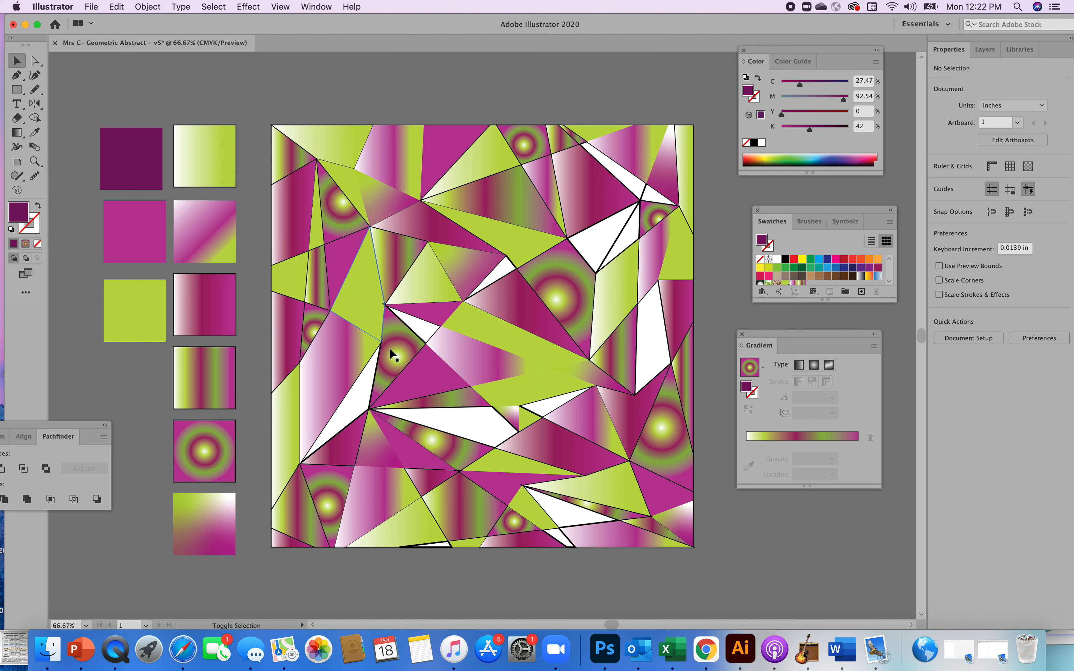
click(358, 398)
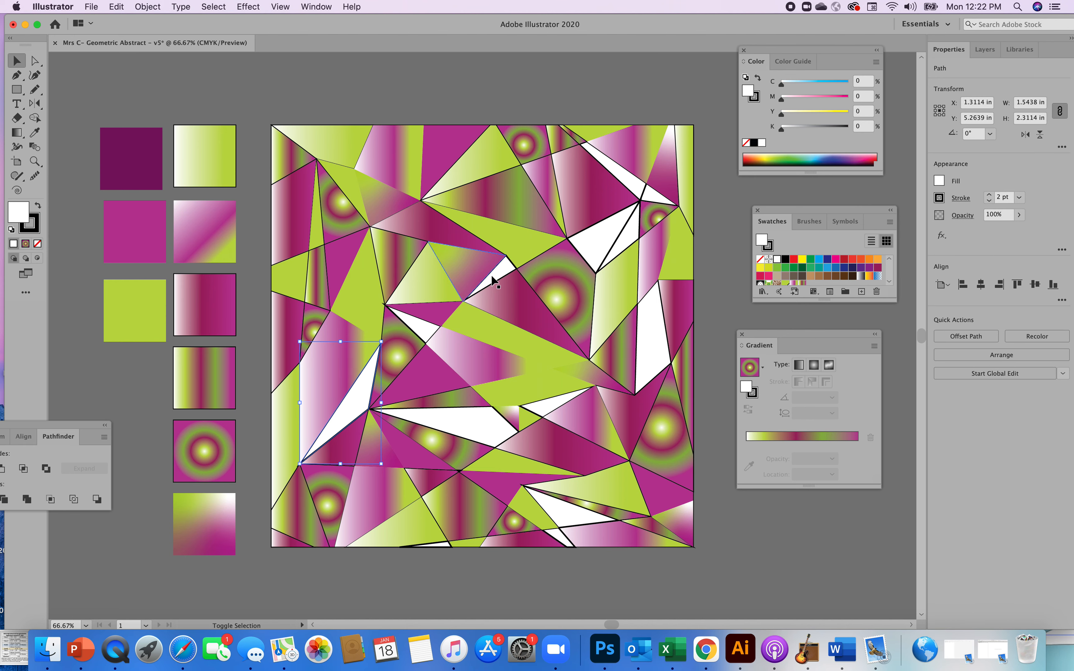
shift+click(420, 324)
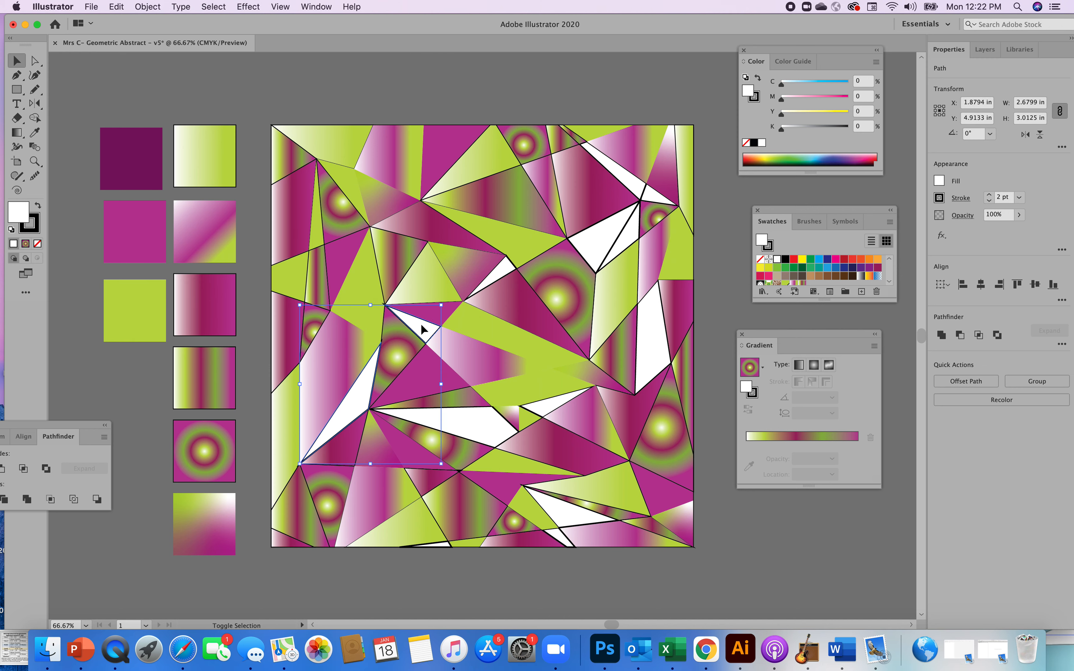
shift+click(503, 270)
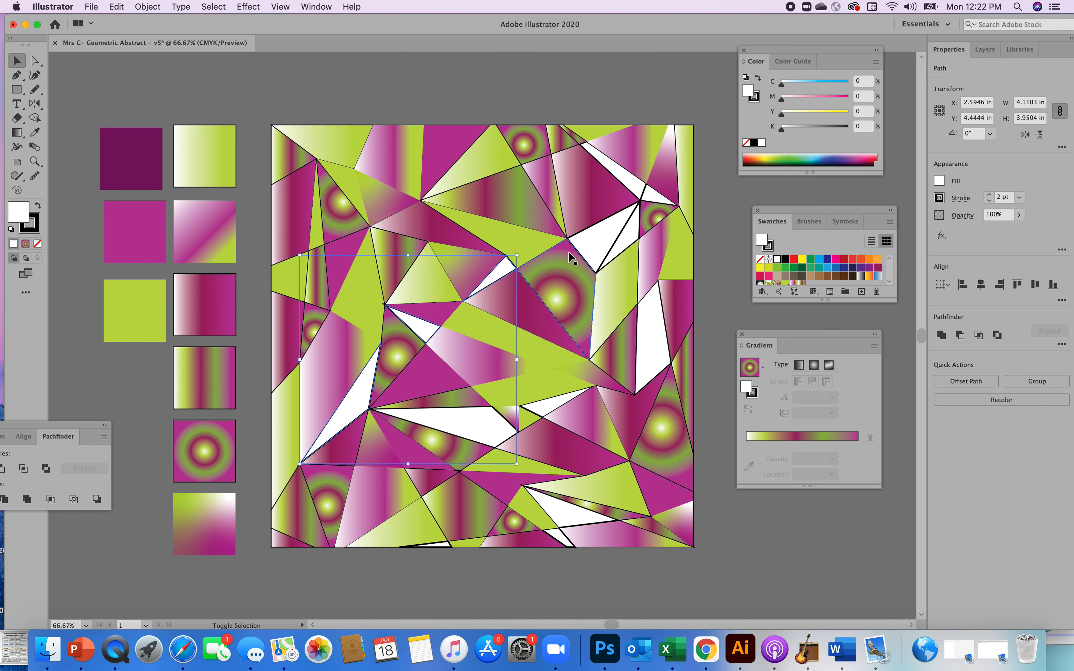
shift+click(595, 240)
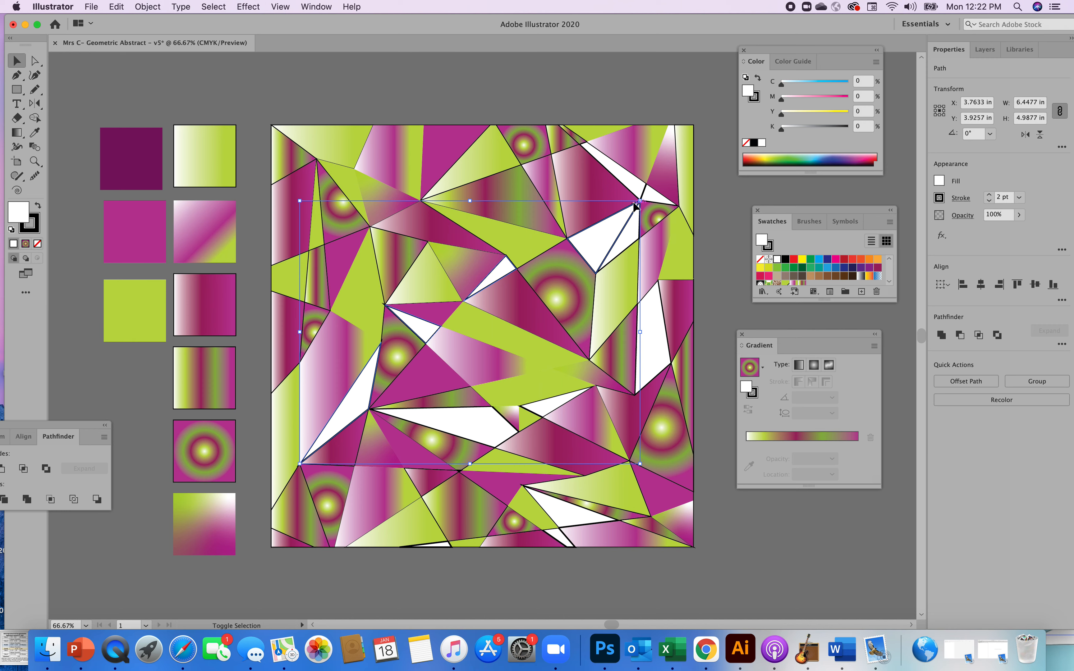
shift+click(652, 194)
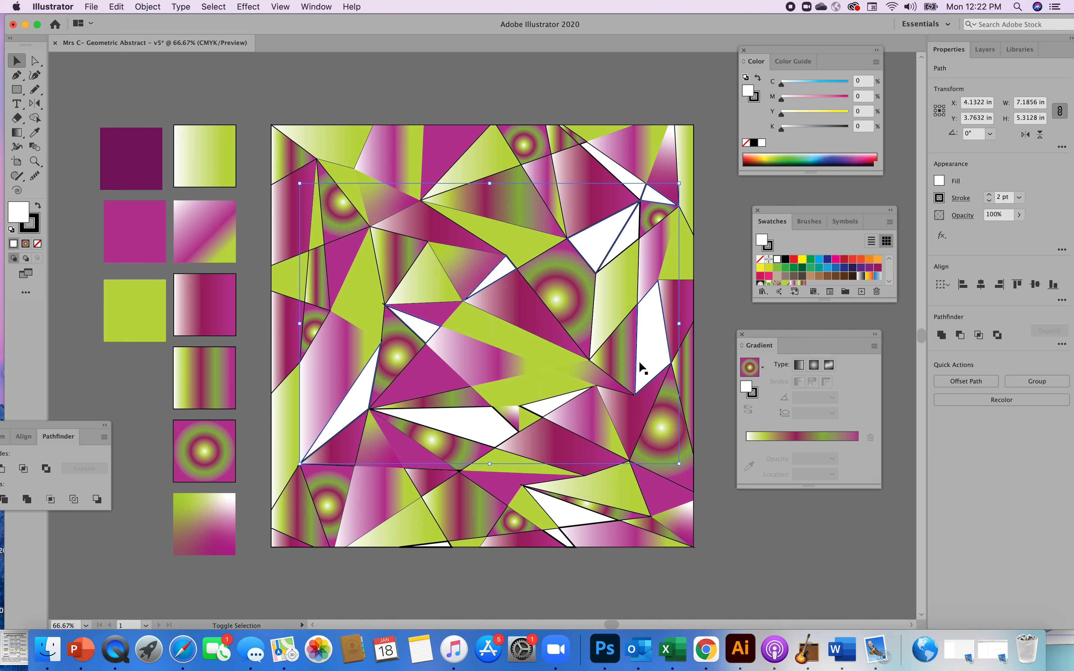
shift+click(576, 514)
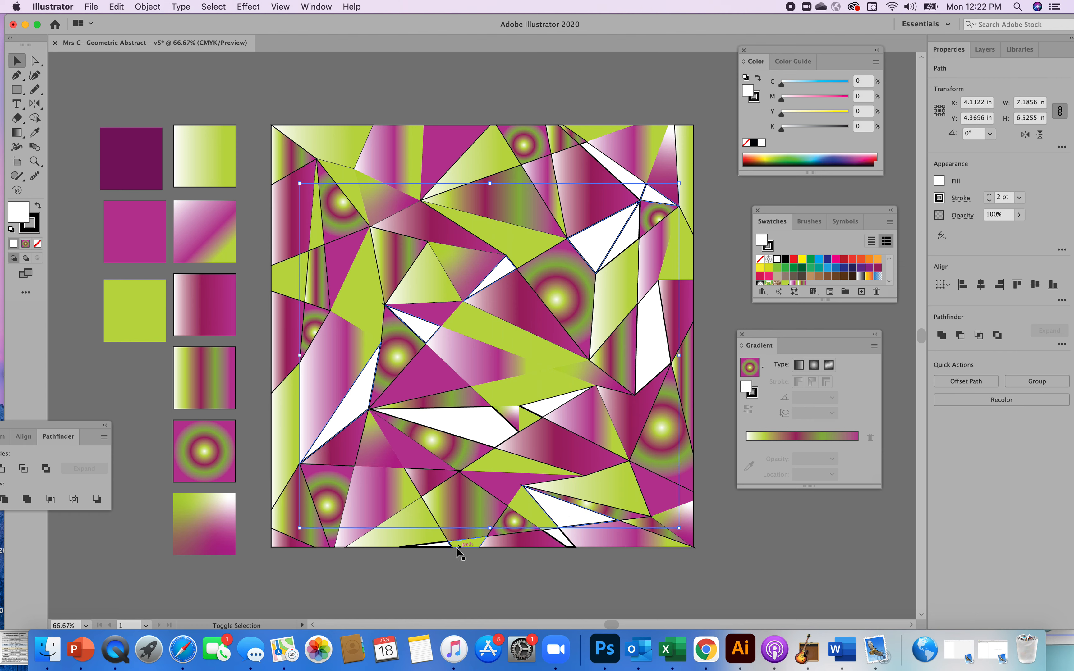
shift+click(441, 545)
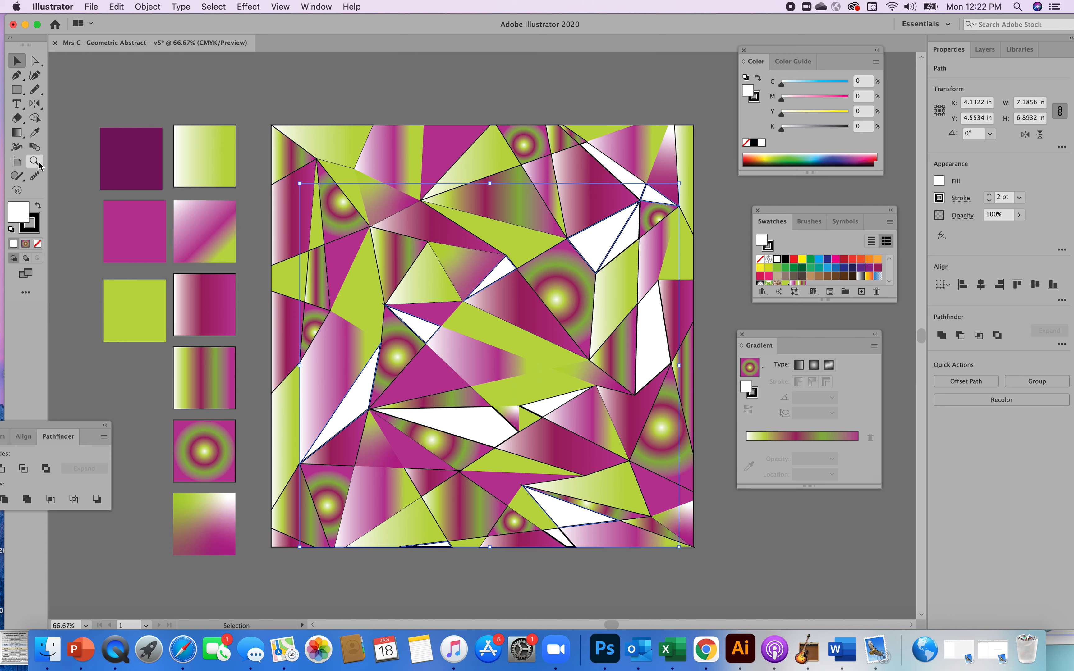
click(35, 133)
click(131, 153)
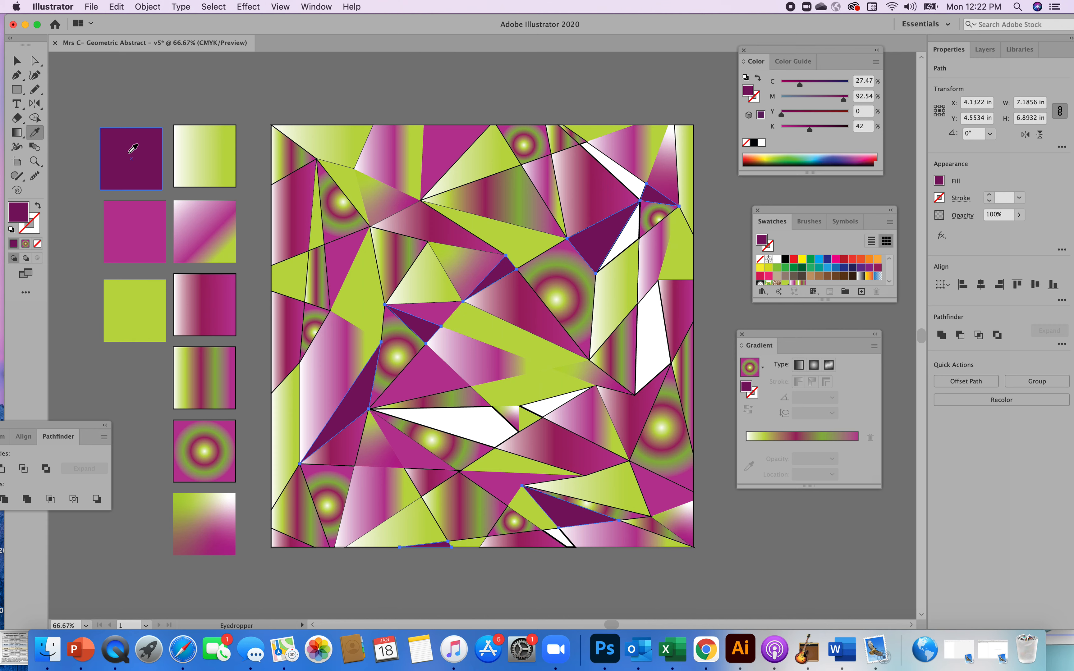
- Fill the small white triangle just right of the artwork's lower center with the dark magenta sampled from its square
click(17, 61)
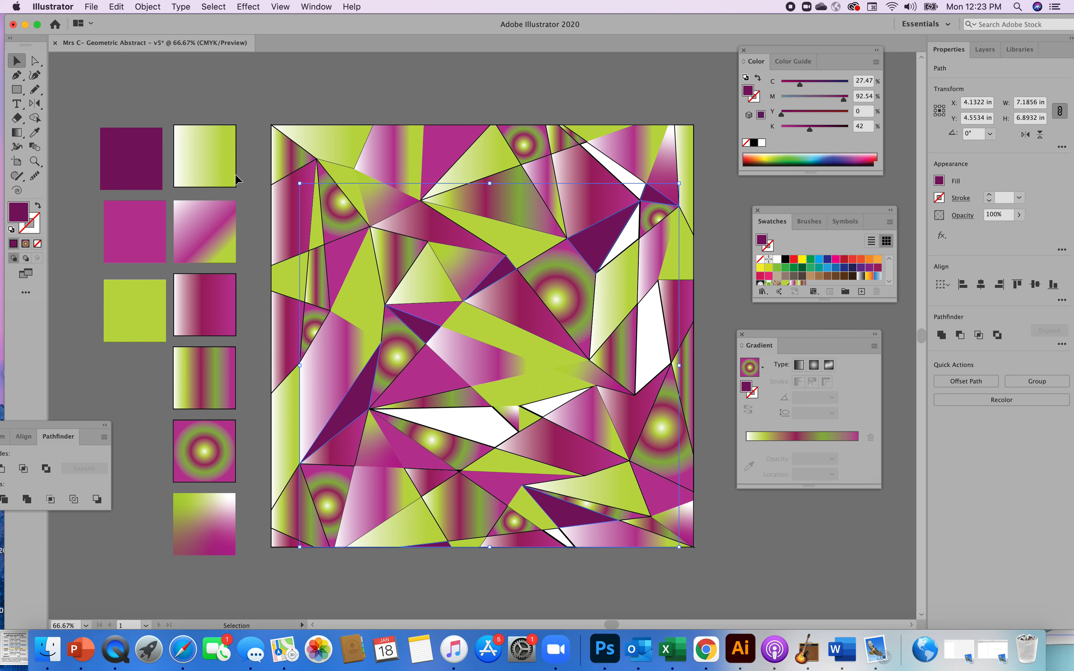
click(550, 407)
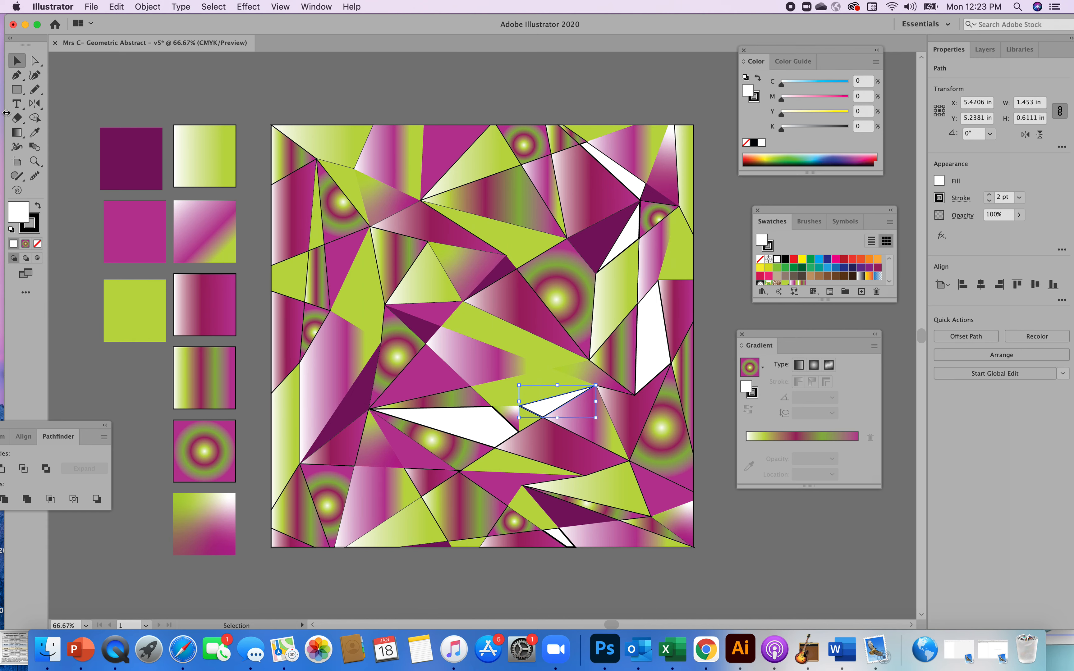
click(34, 132)
click(128, 146)
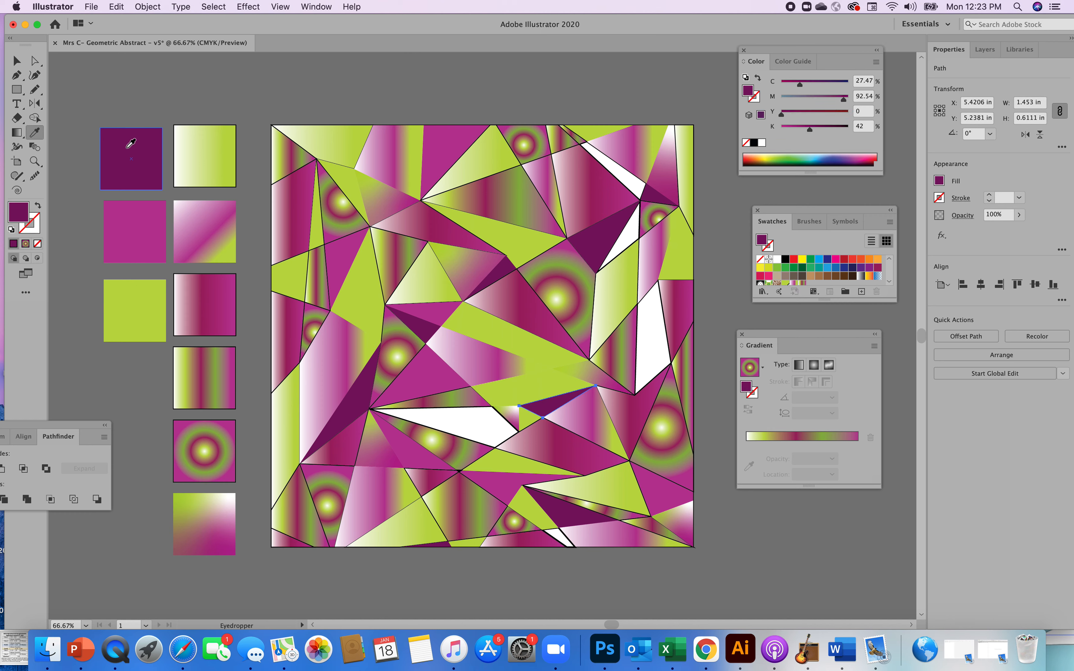
- Fill the narrow upright sliver beside the upper-left radial gradient shape with the sampled dark magenta
click(17, 60)
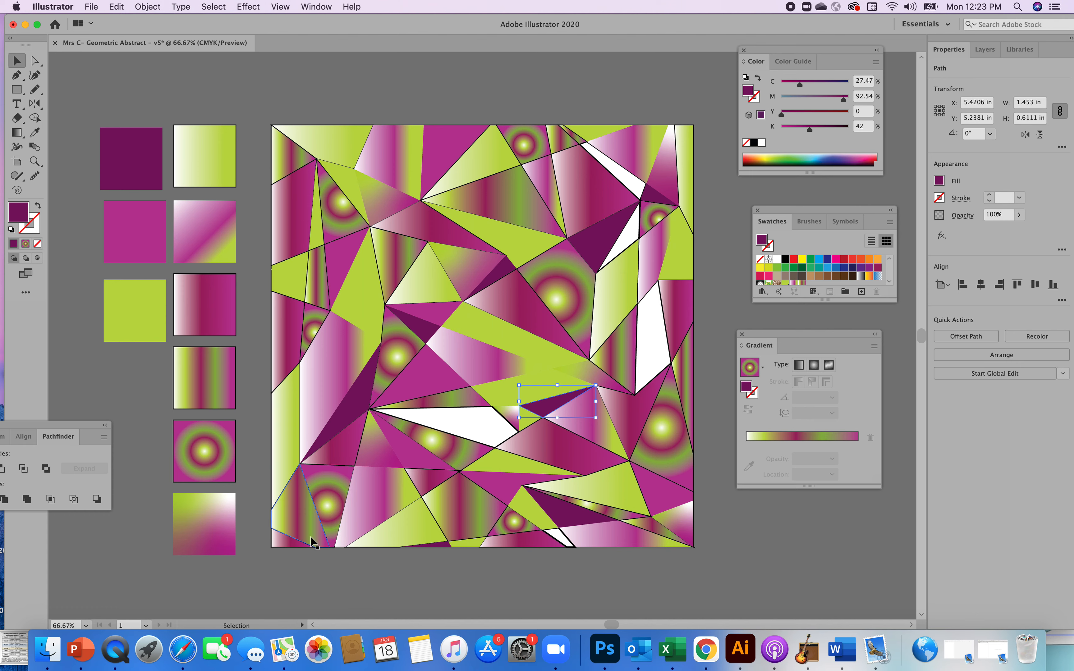
click(317, 233)
click(35, 132)
click(116, 148)
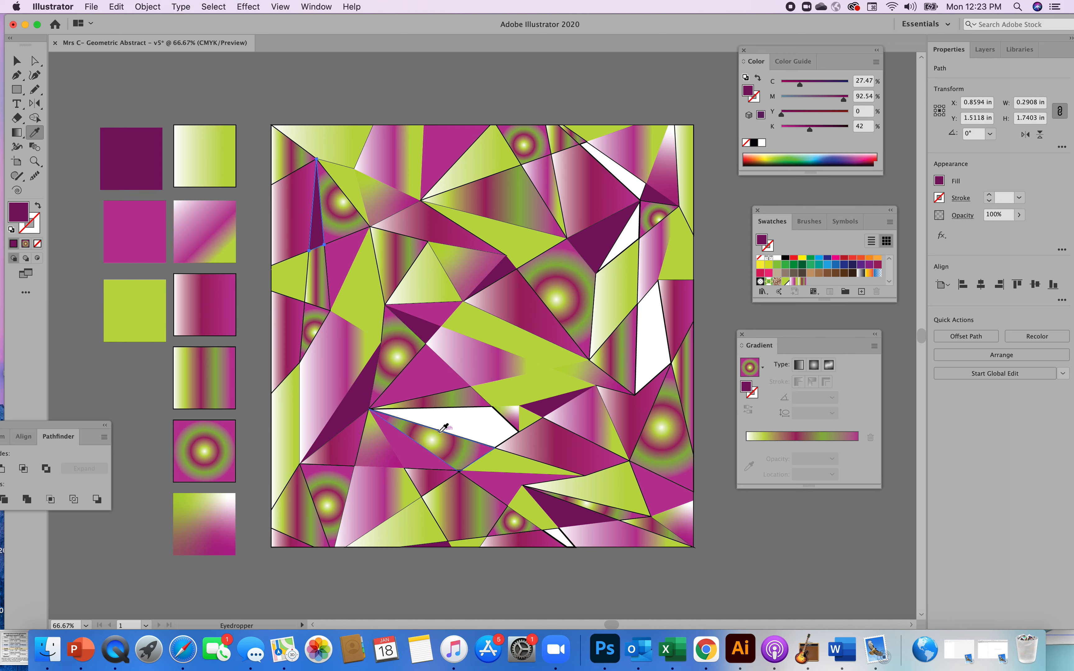
- Fill the long white shape in the lower middle of the artwork with the sampled dark magenta
click(17, 60)
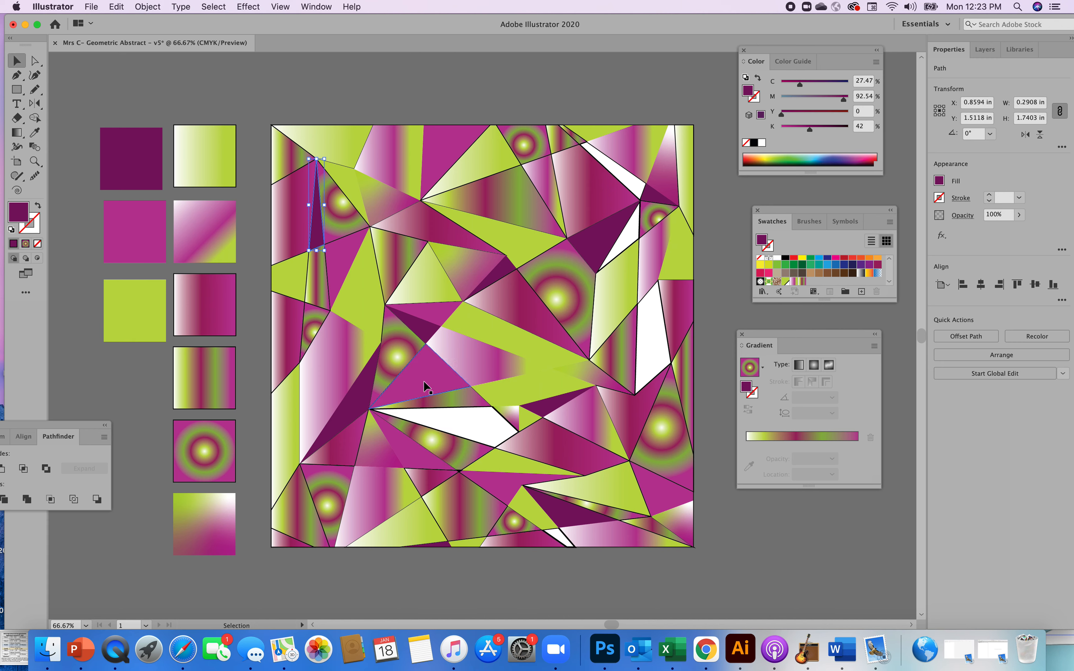
click(455, 422)
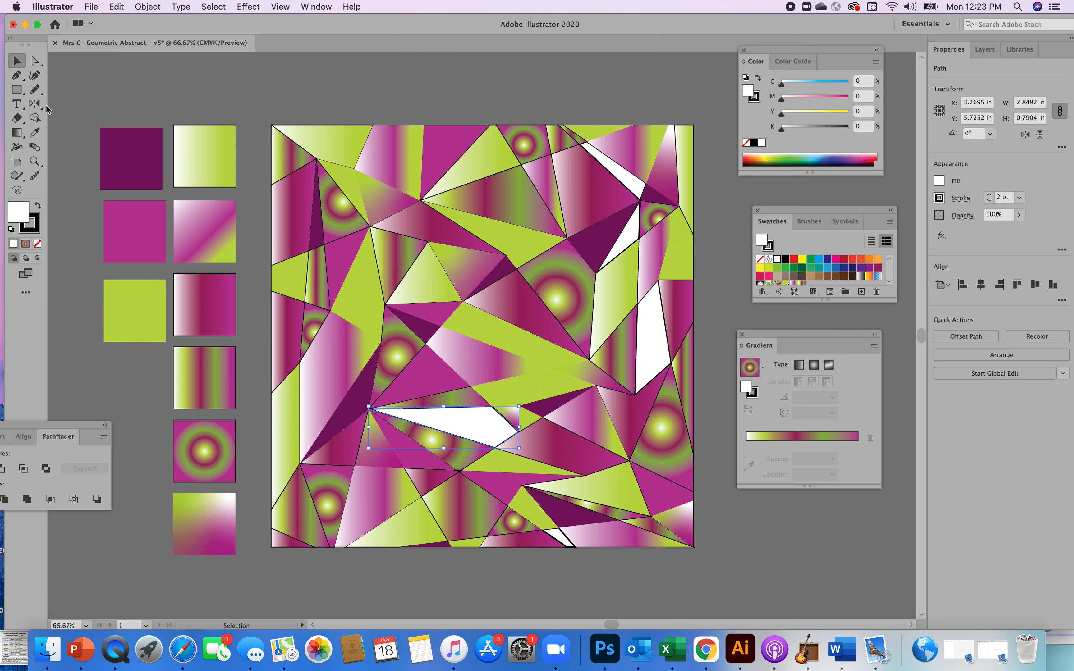
click(35, 133)
click(112, 156)
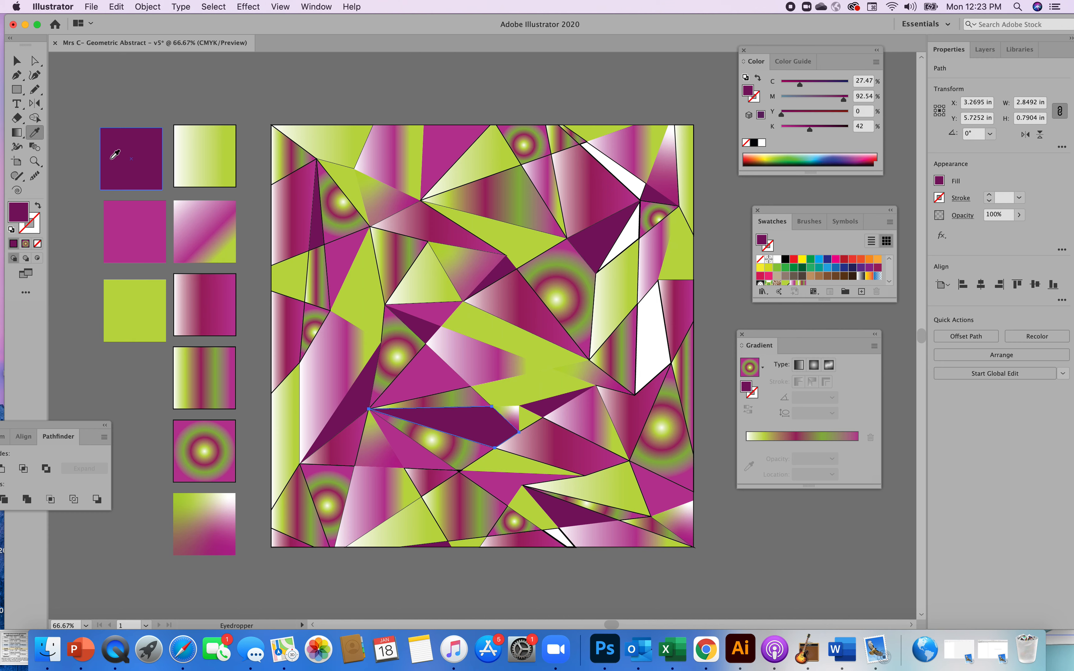
click(16, 61)
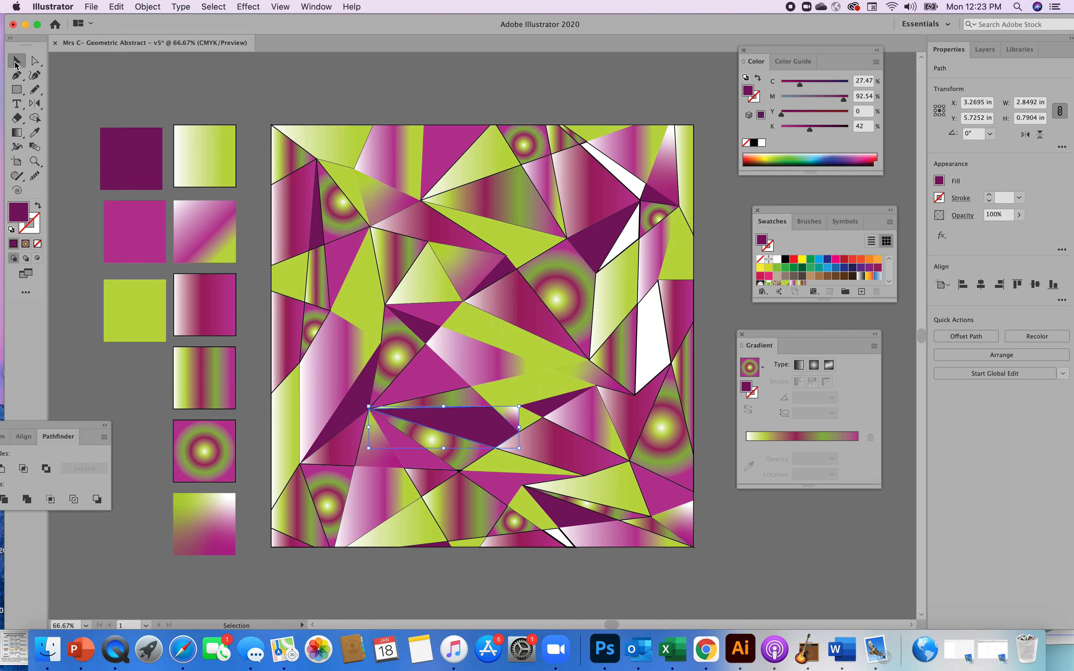
click(116, 267)
click(122, 287)
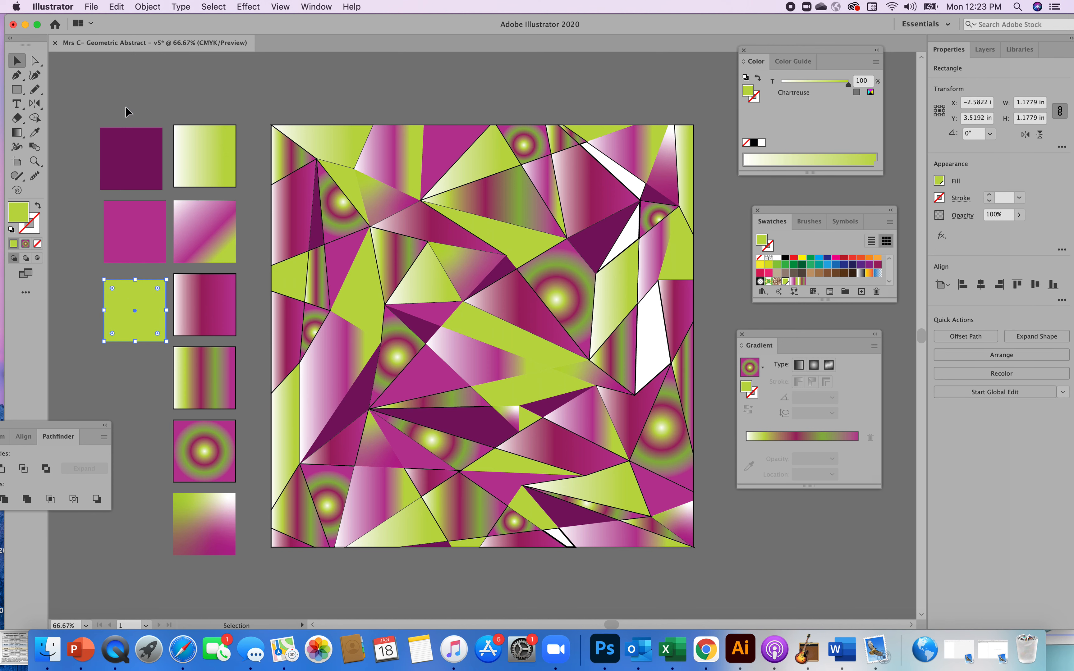
click(129, 96)
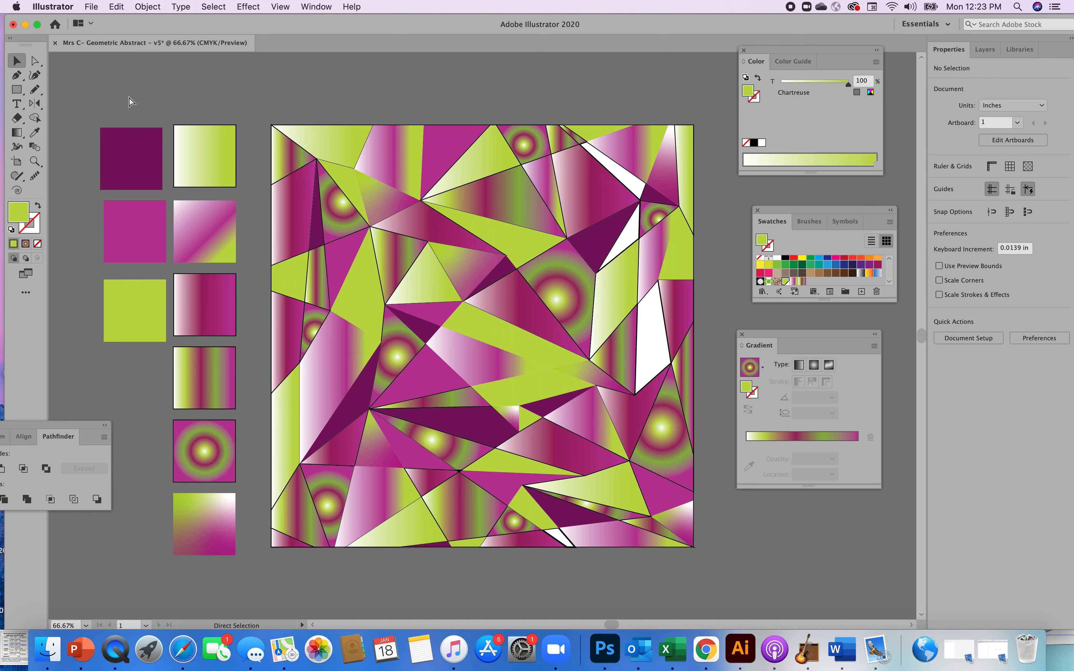
key(super+v)
click(461, 339)
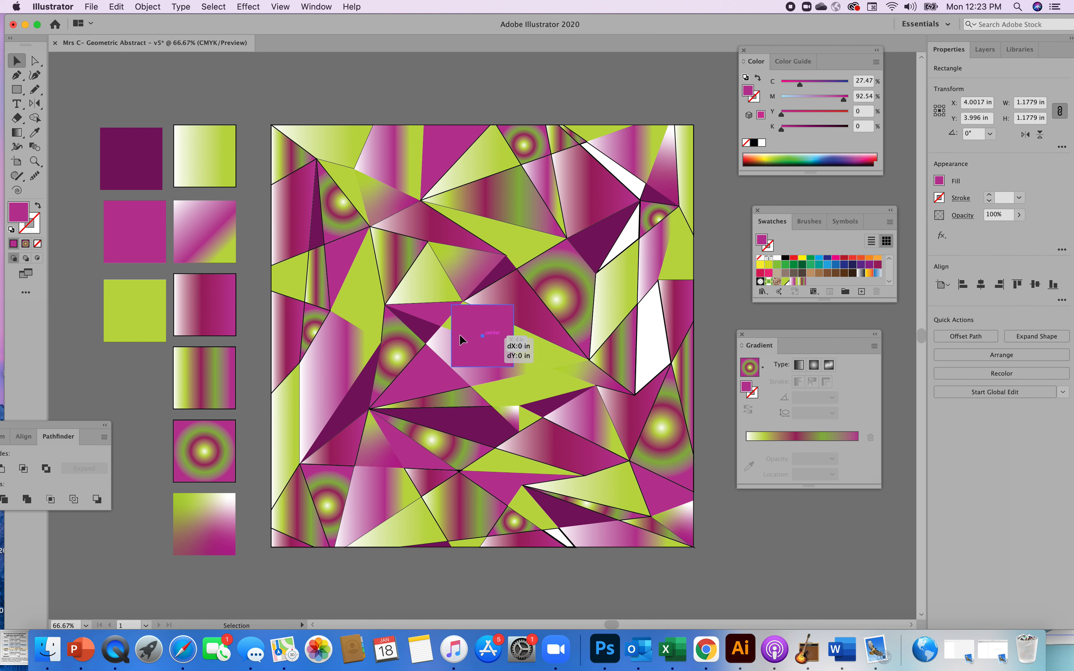
drag(460, 340, 136, 390)
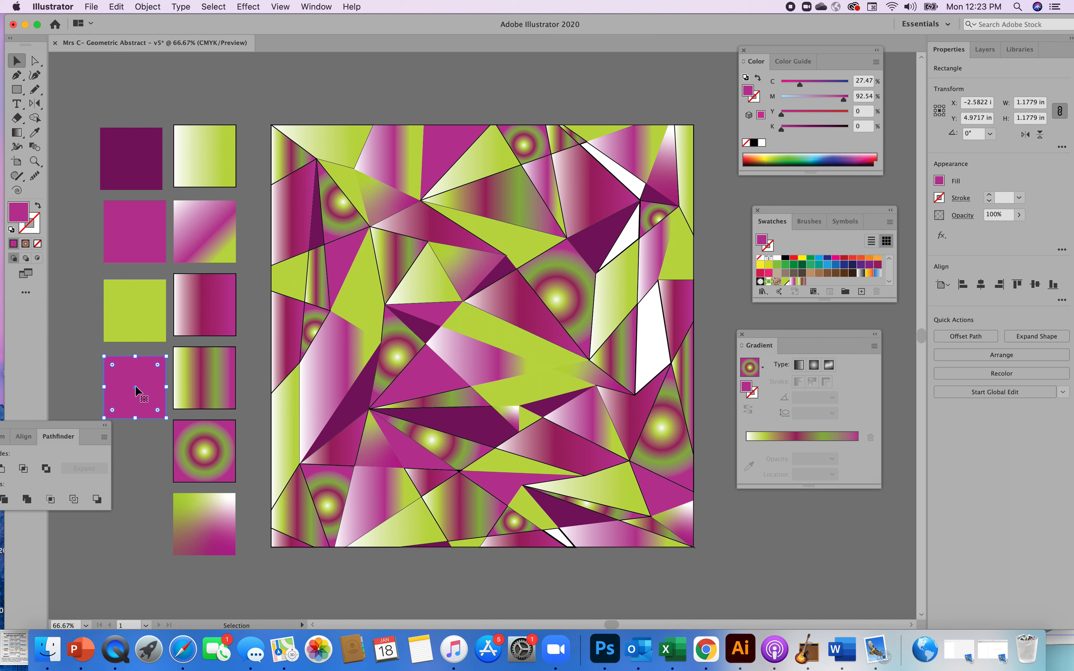
key(super+z)
key(super+z)
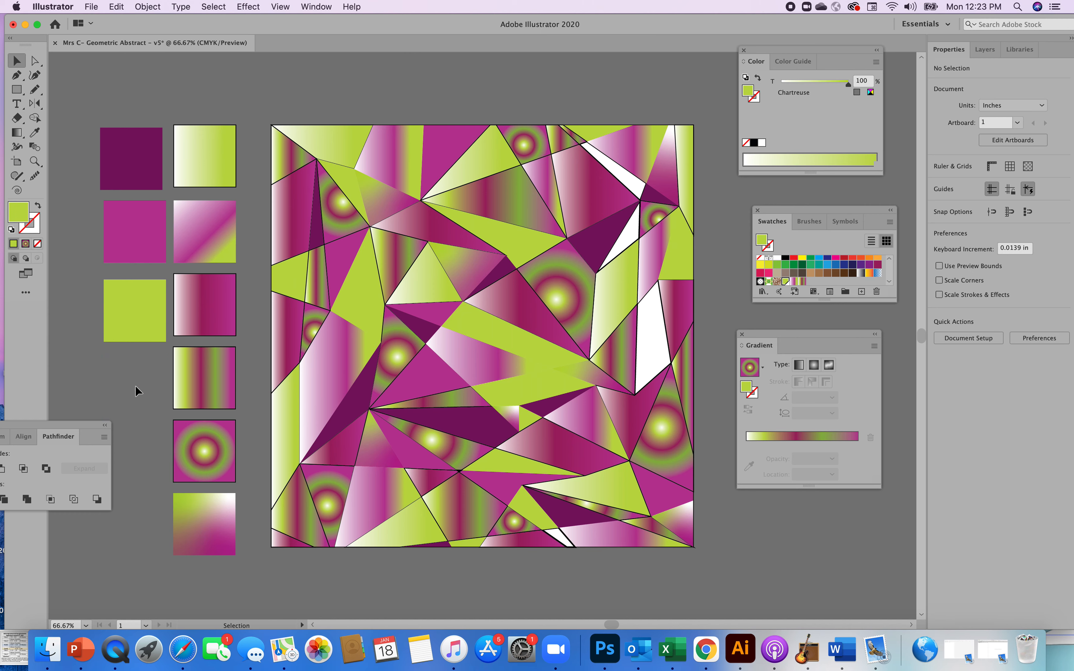
- Duplicate the solid chartreuse square and place the copy below the original
click(129, 315)
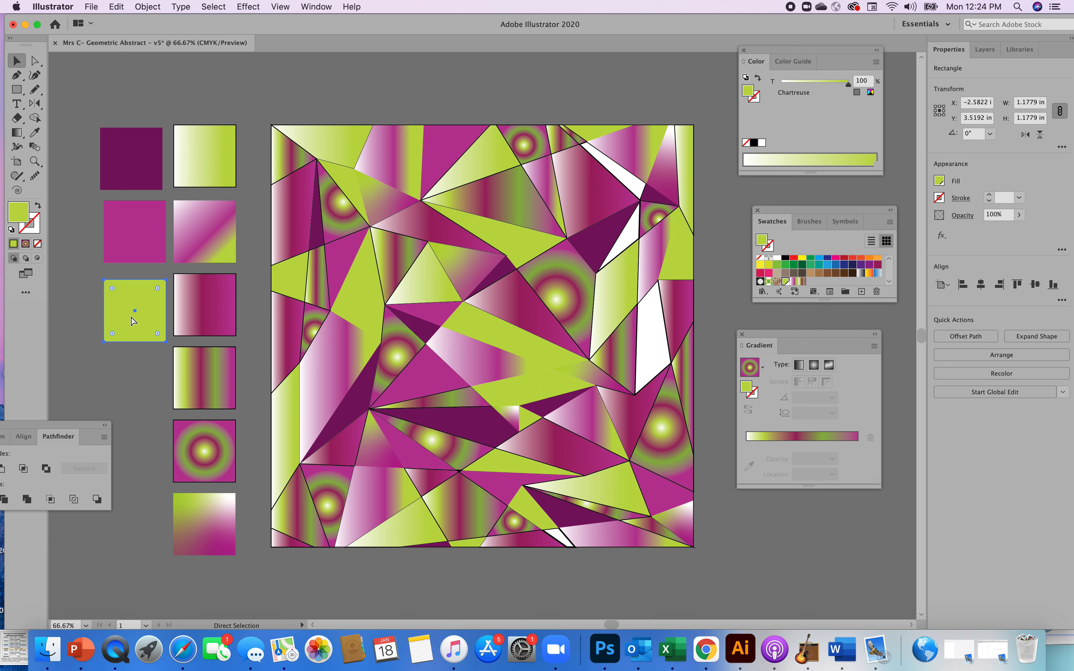
key(super+c)
key(super+v)
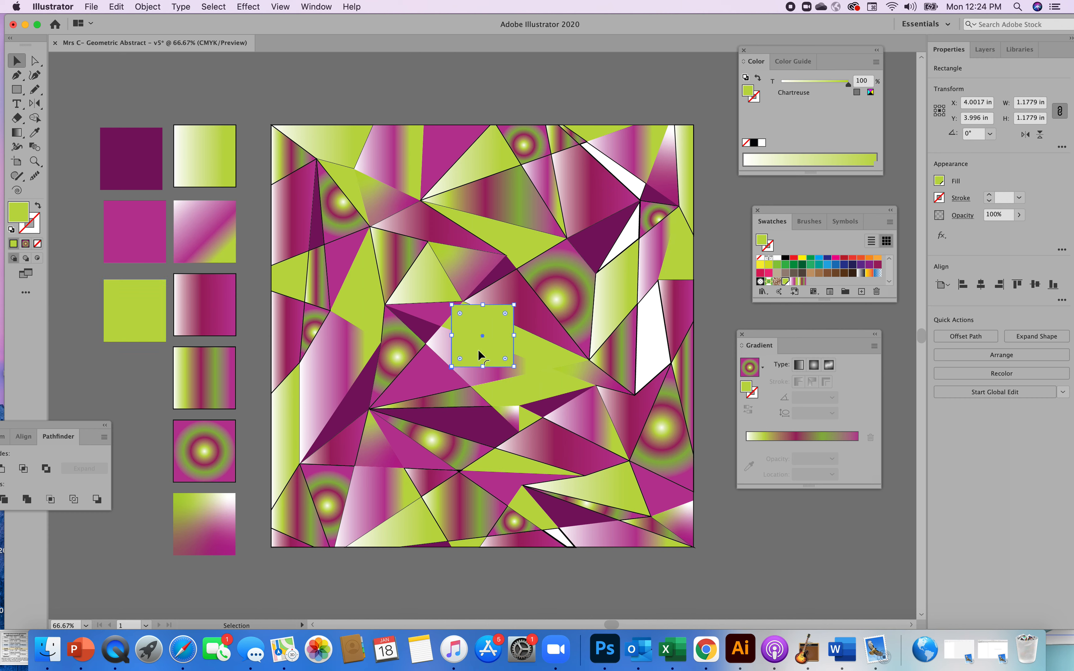
drag(250, 394, 125, 396)
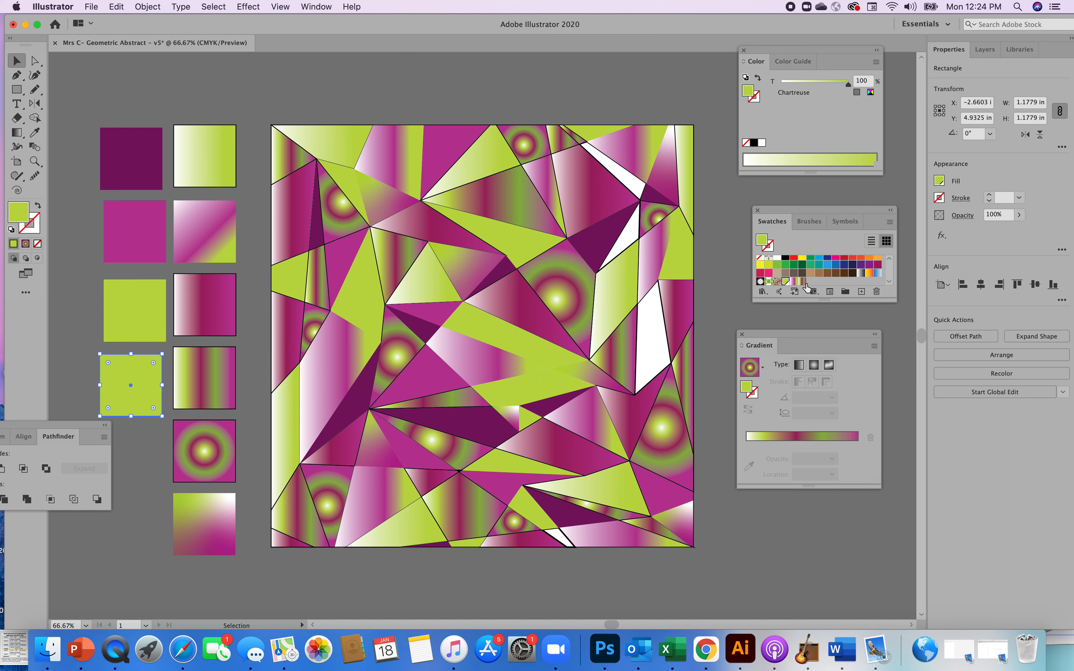
click(785, 64)
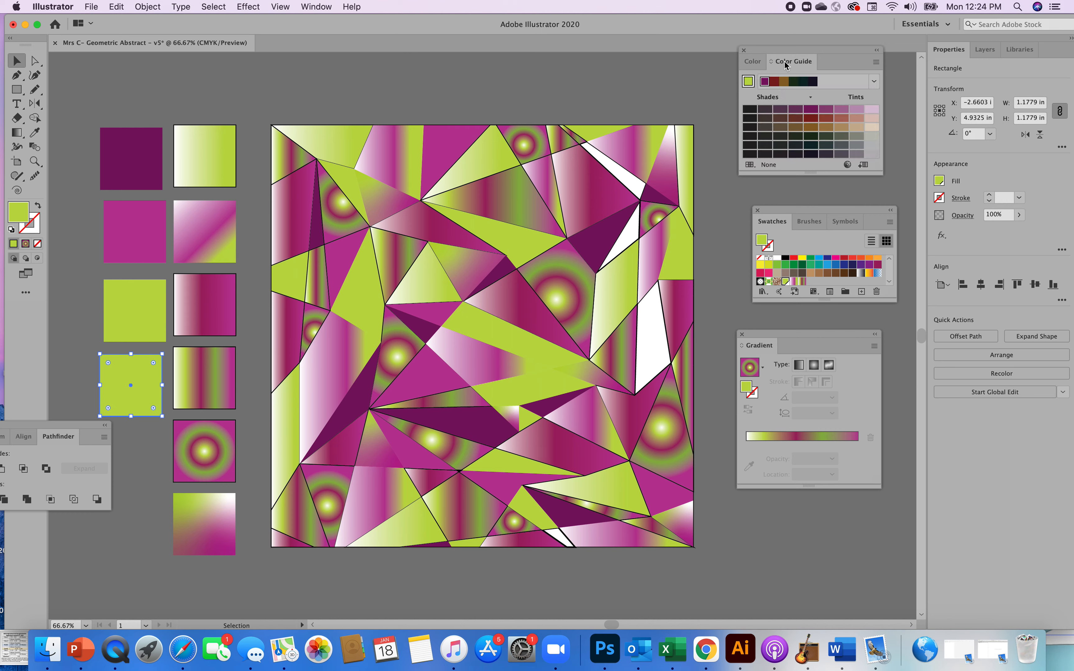
click(755, 61)
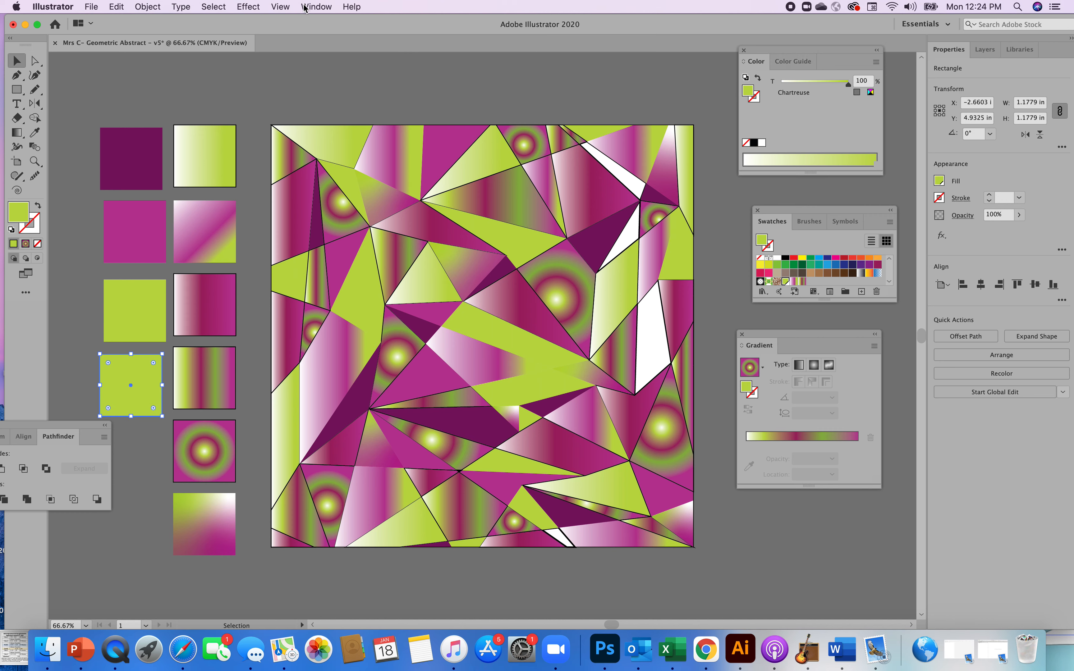
click(315, 6)
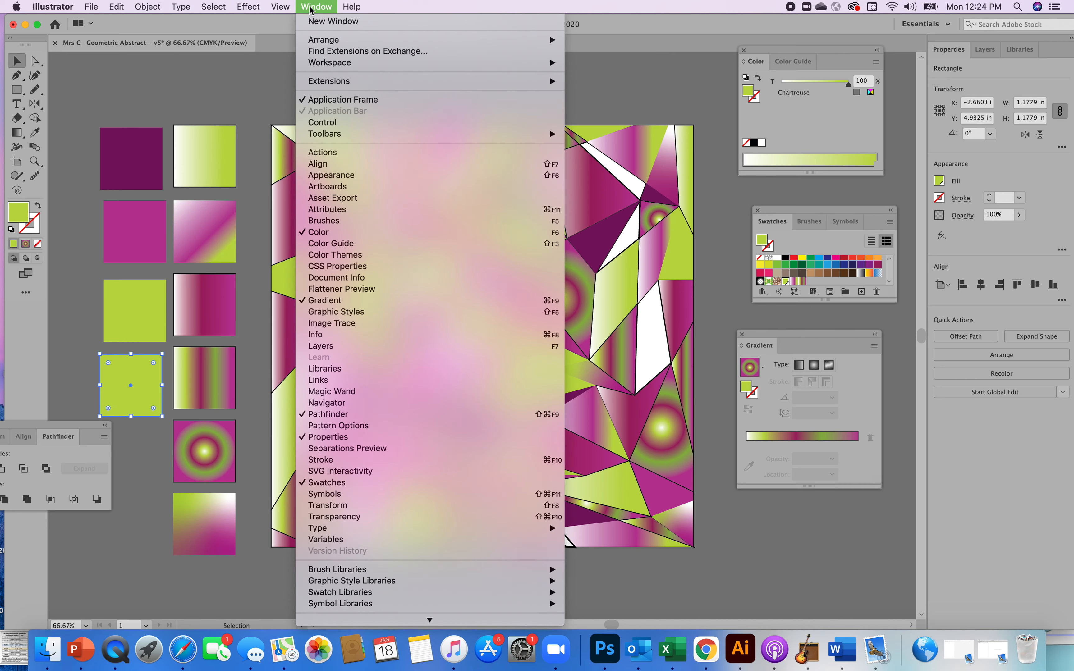
click(333, 232)
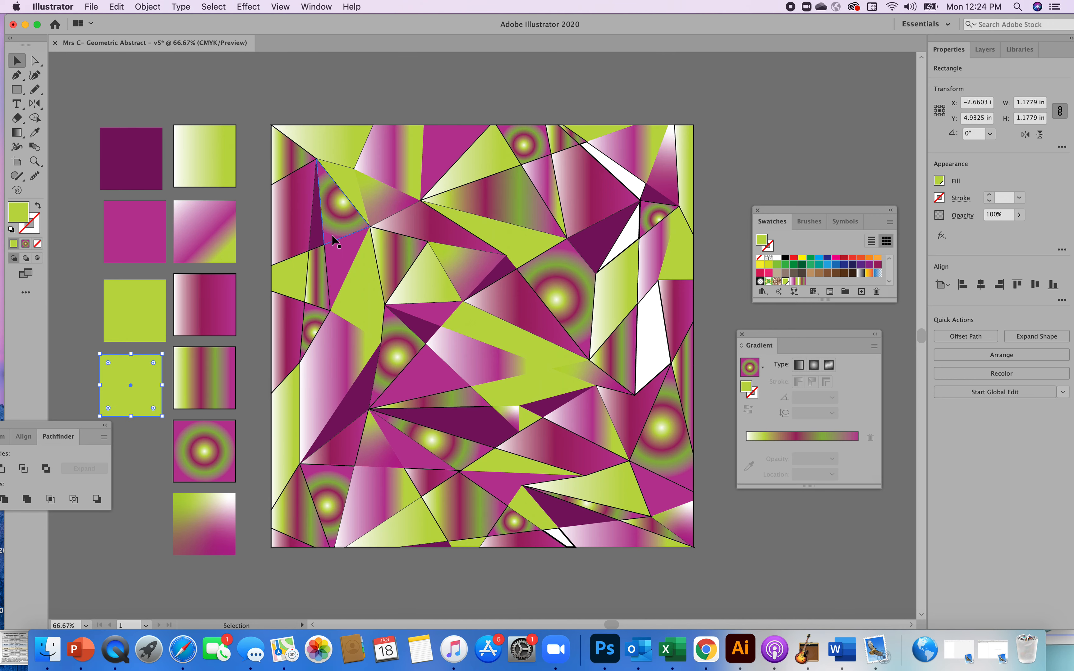
click(287, 8)
mouse_move(313, 6)
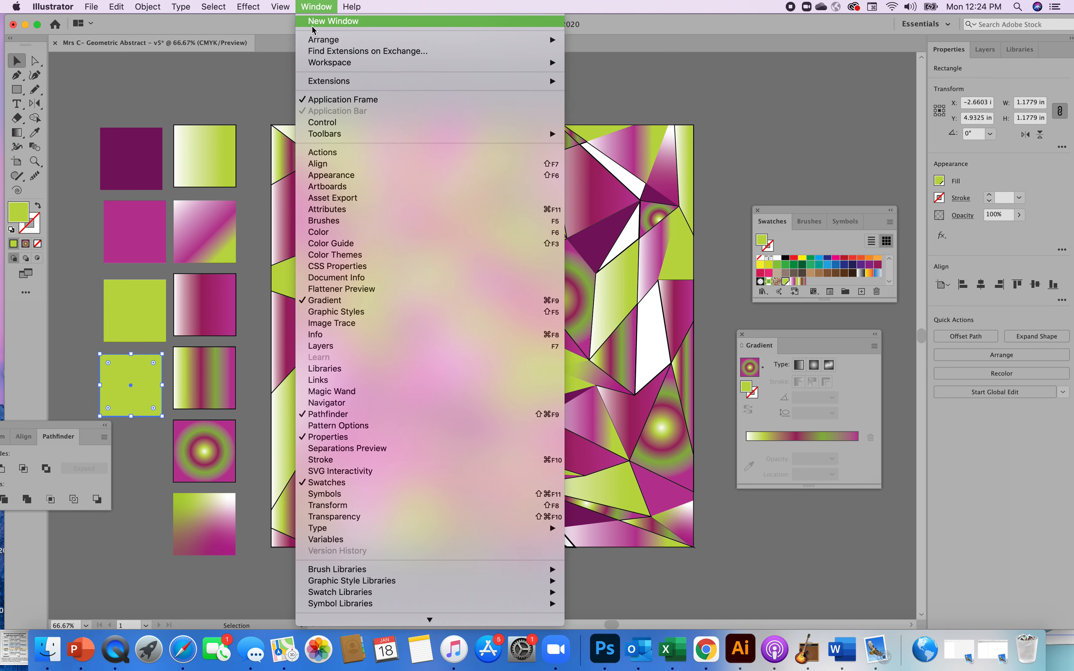
click(334, 232)
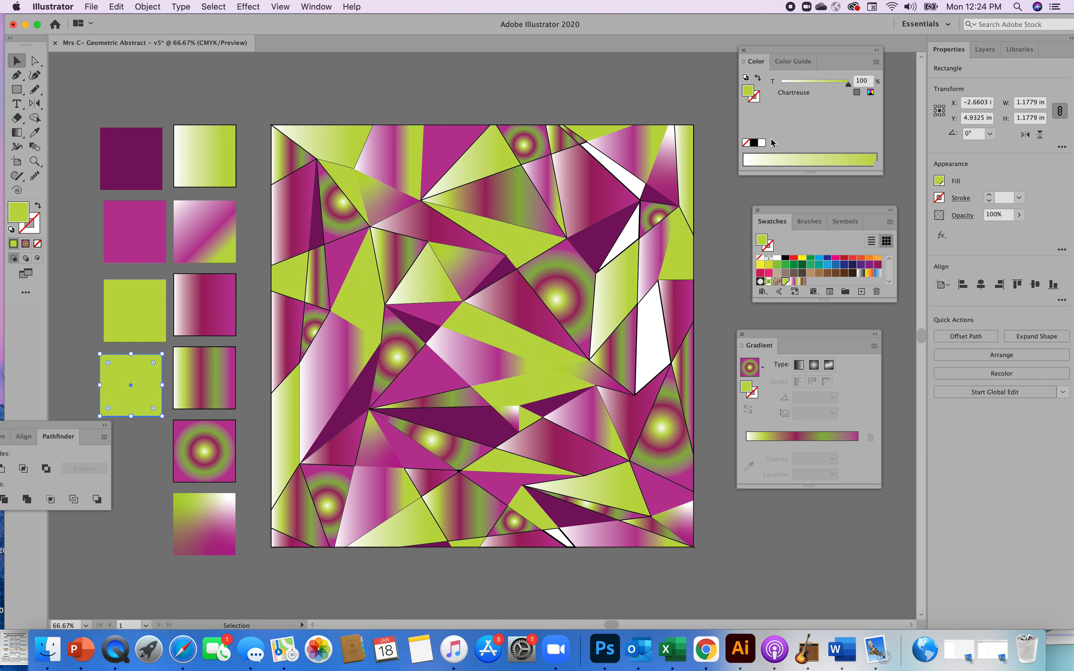
- Convert the copied square's Chartreuse swatch fill to CMYK values and darken it by setting black to 32%
click(871, 93)
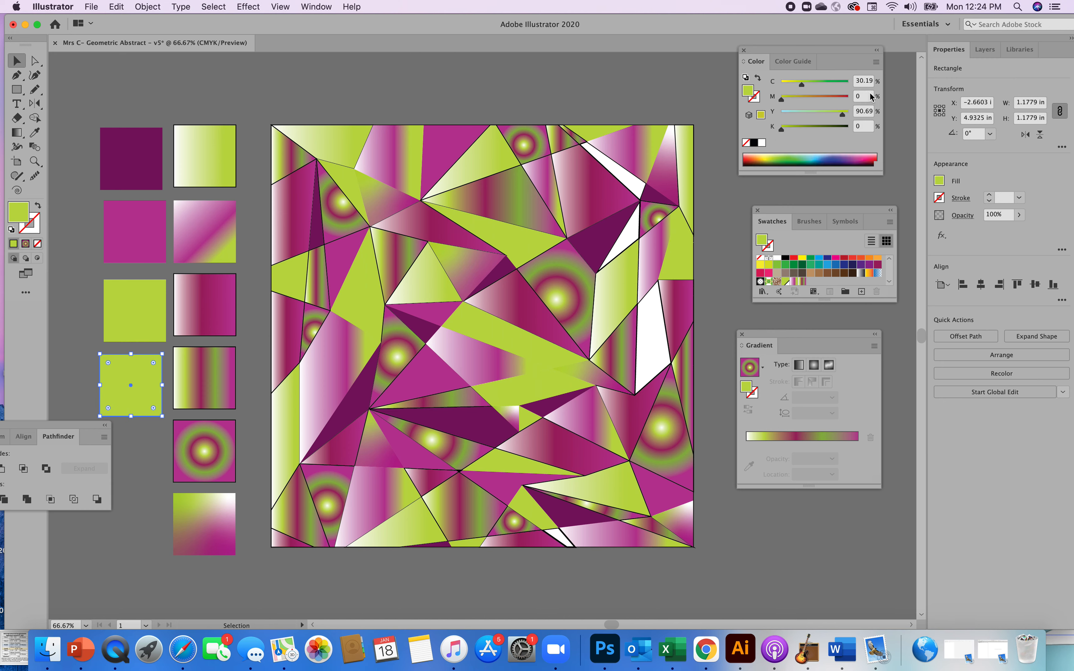
drag(782, 129, 805, 132)
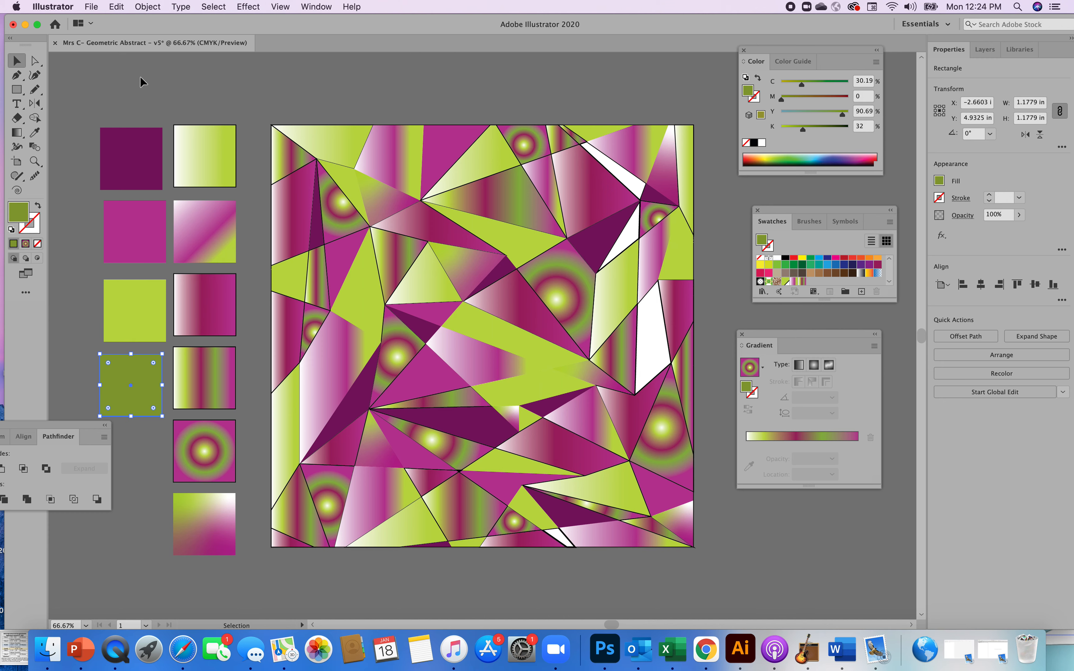
click(147, 87)
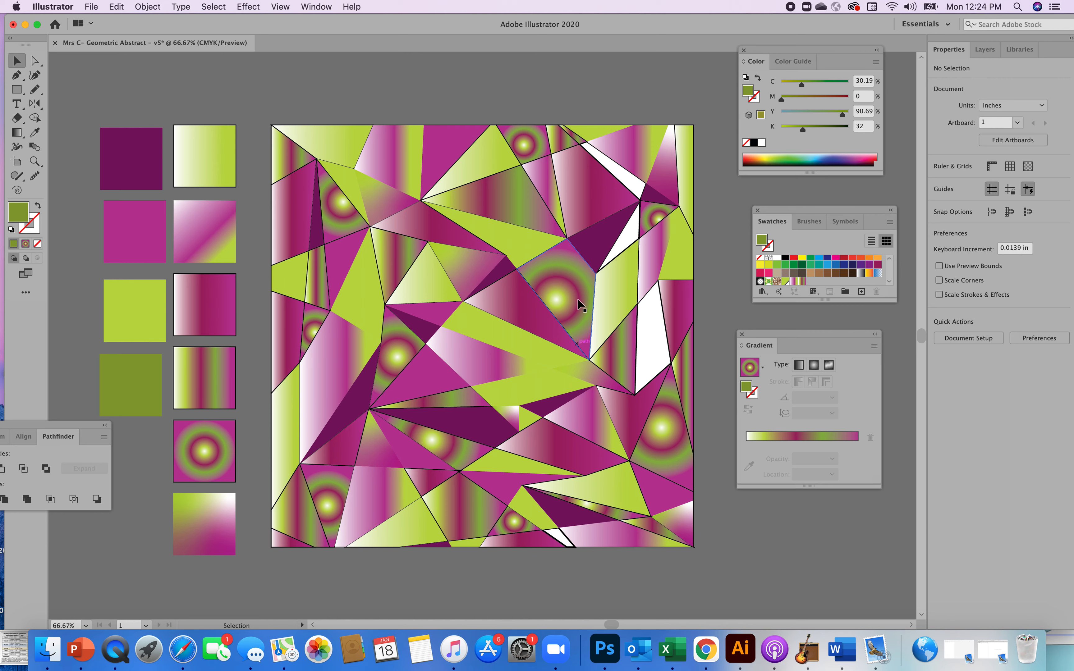
- Fill the four remaining white shapes along the artwork's right side and bottom edge with the dark green sampled from its square
click(626, 177)
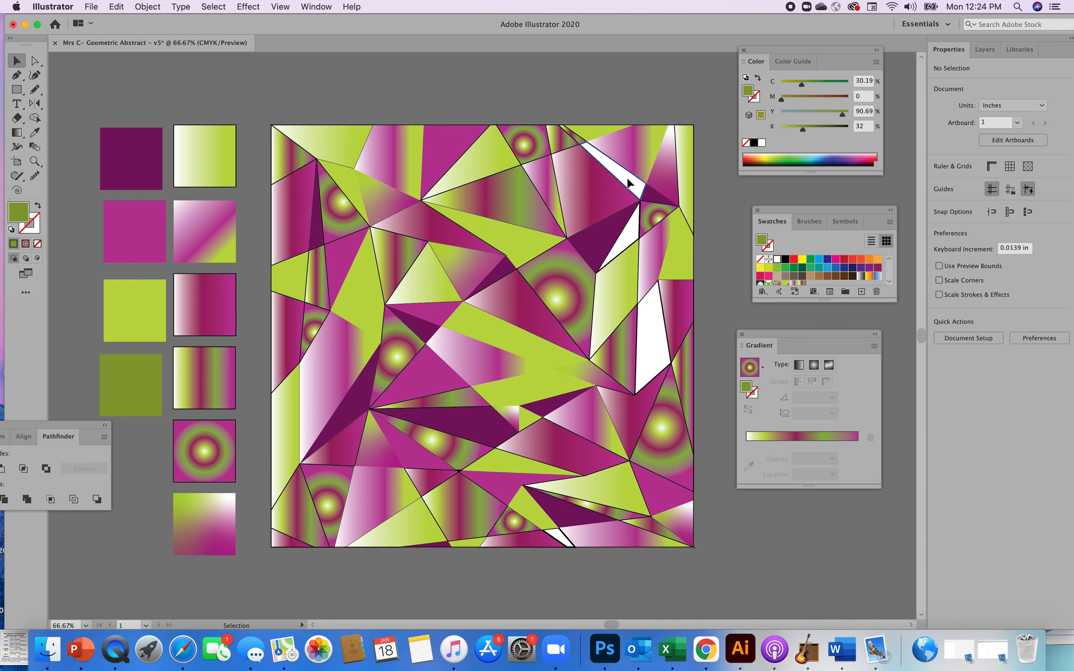
shift+click(622, 242)
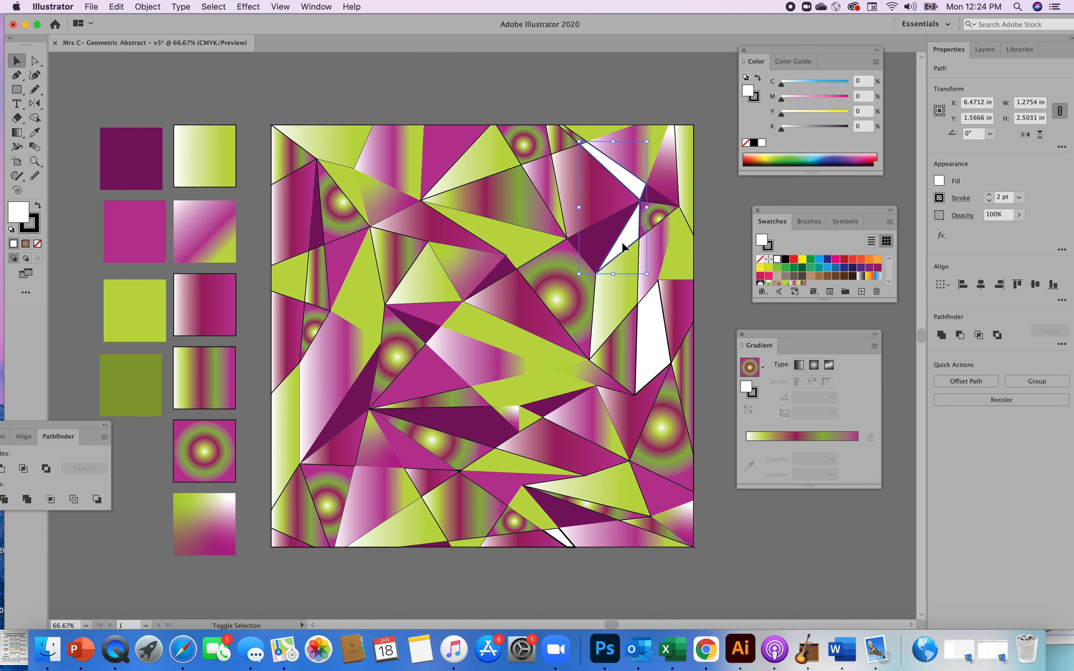
shift+click(654, 350)
shift+click(562, 537)
click(35, 134)
click(125, 365)
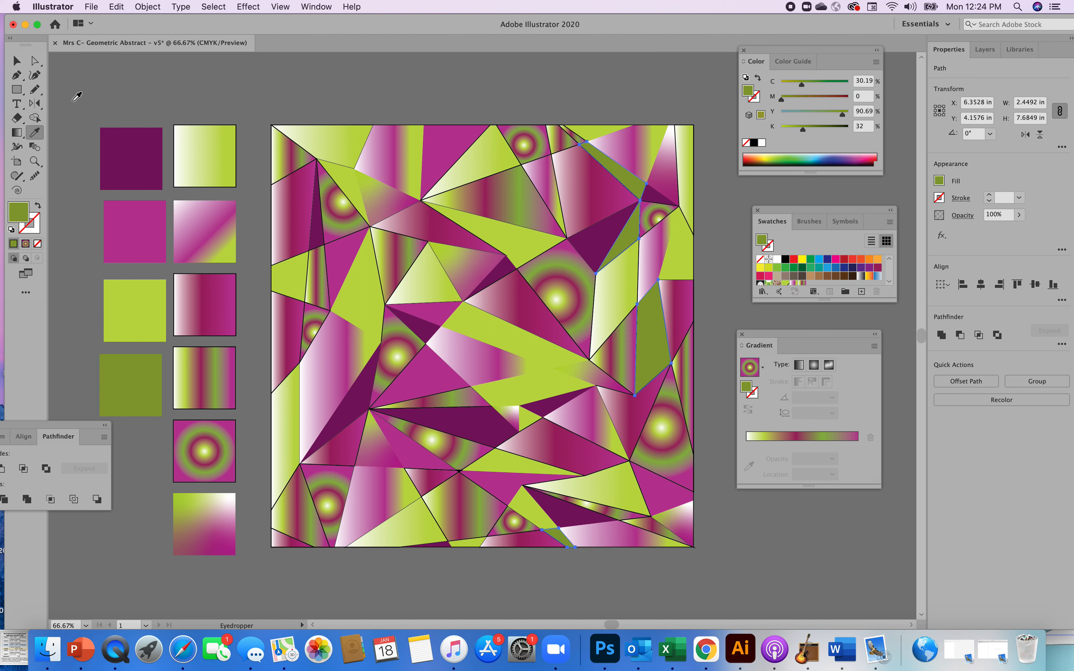
click(17, 61)
click(116, 121)
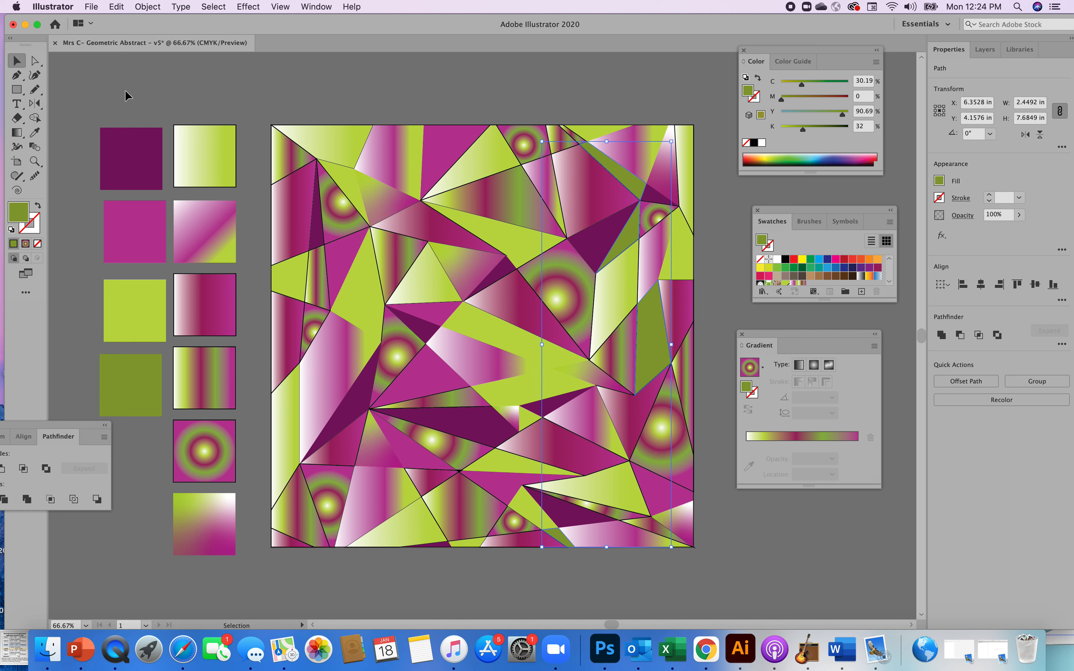
- Recolor the chartreuse shape beside the upper-left radial gradient and the gradient triangle at the lower left with the sampled dark green
click(354, 192)
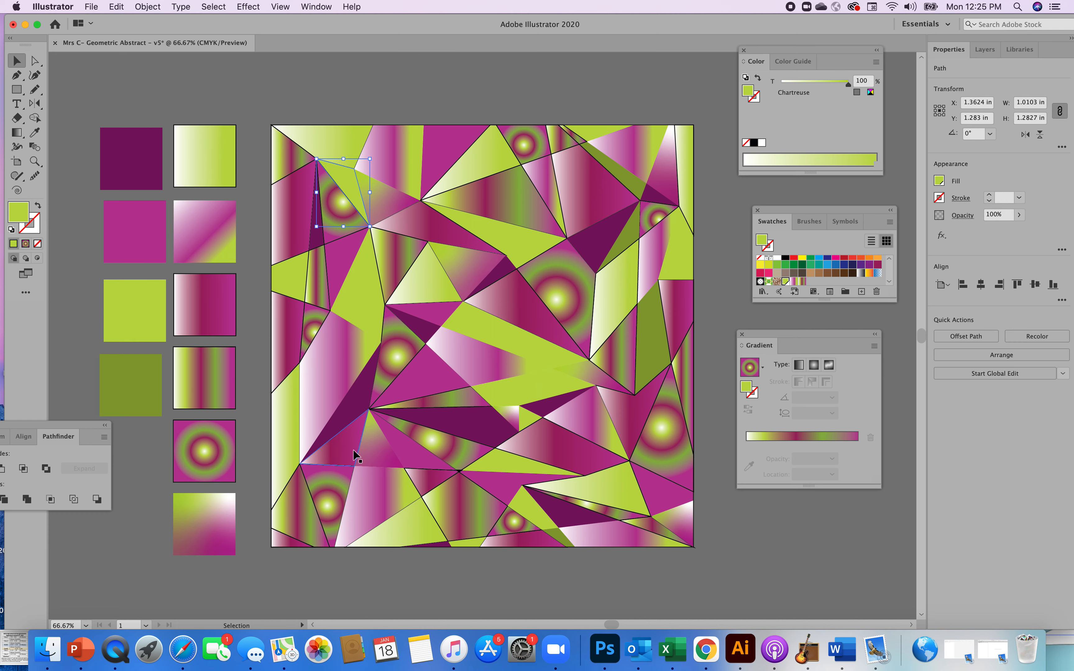
key(shift)
shift+click(348, 444)
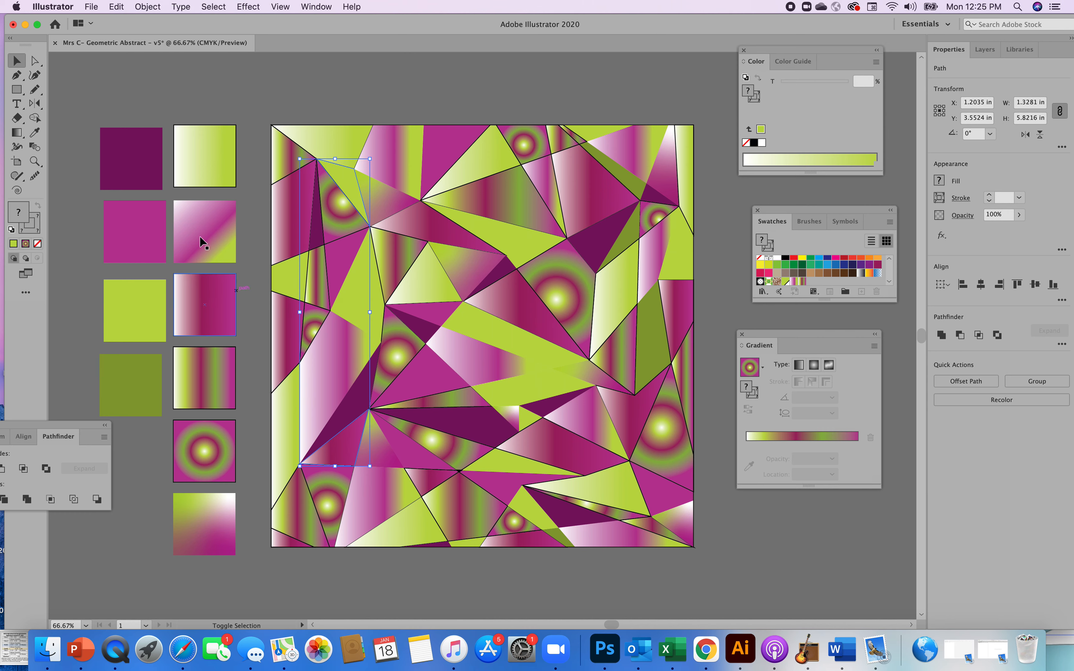
click(34, 131)
click(152, 365)
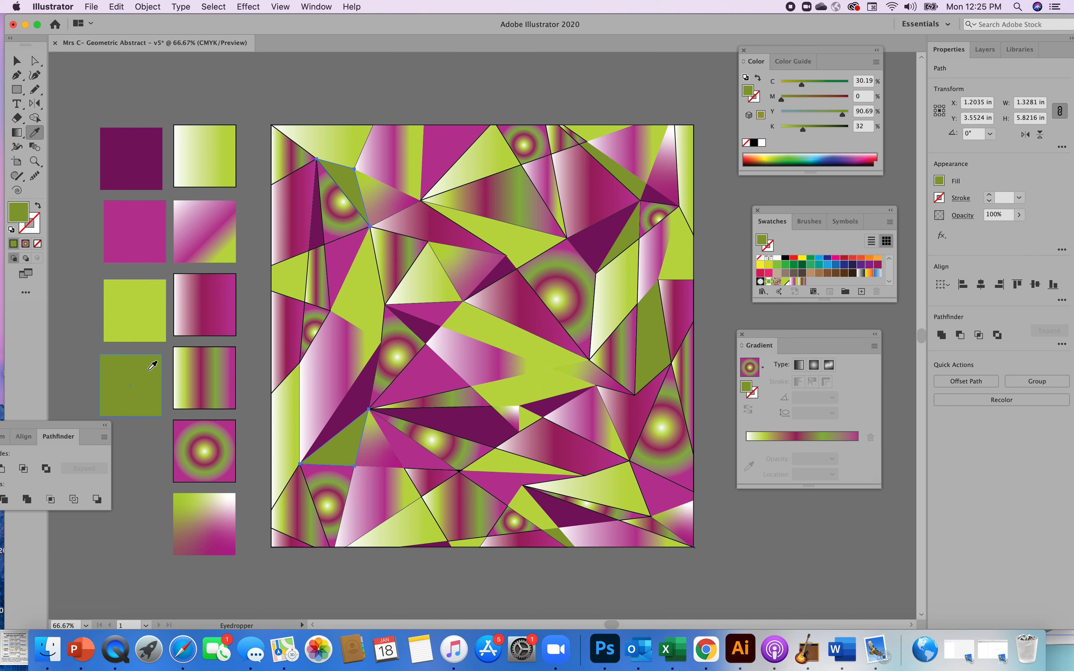
click(16, 62)
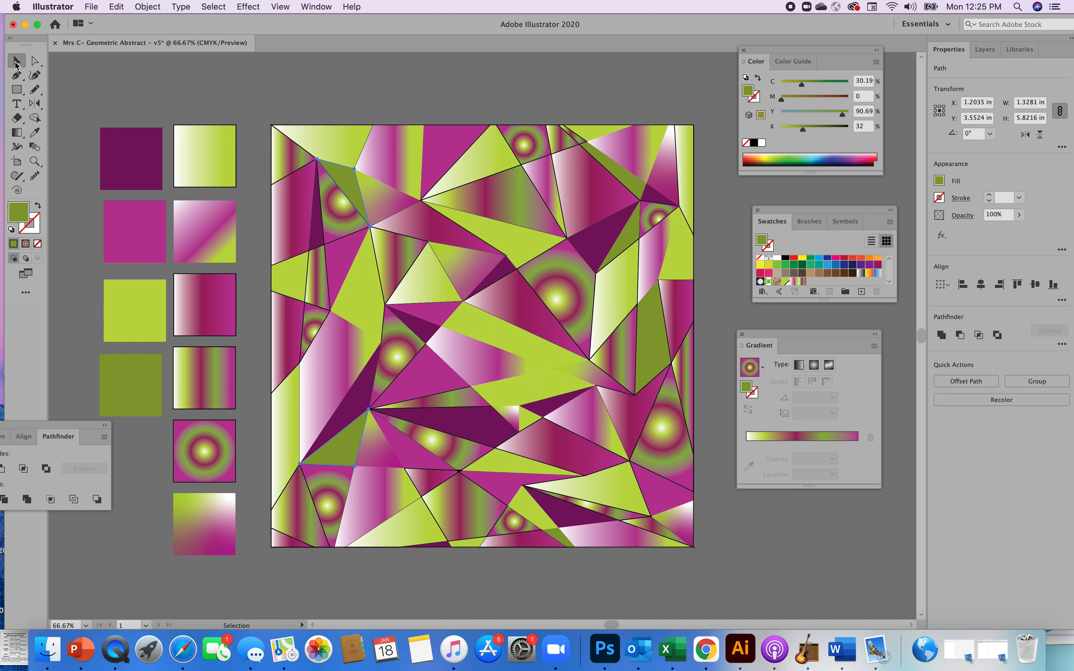
click(98, 83)
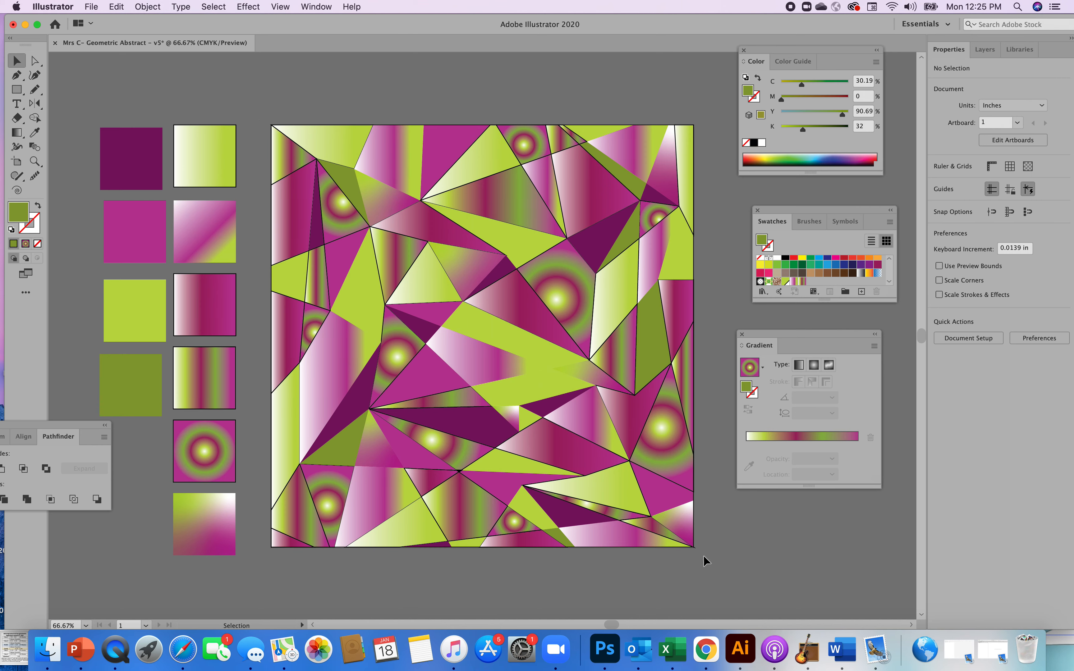
- Select all shapes of the artwork and make their stroke the active color attribute
key(super+a)
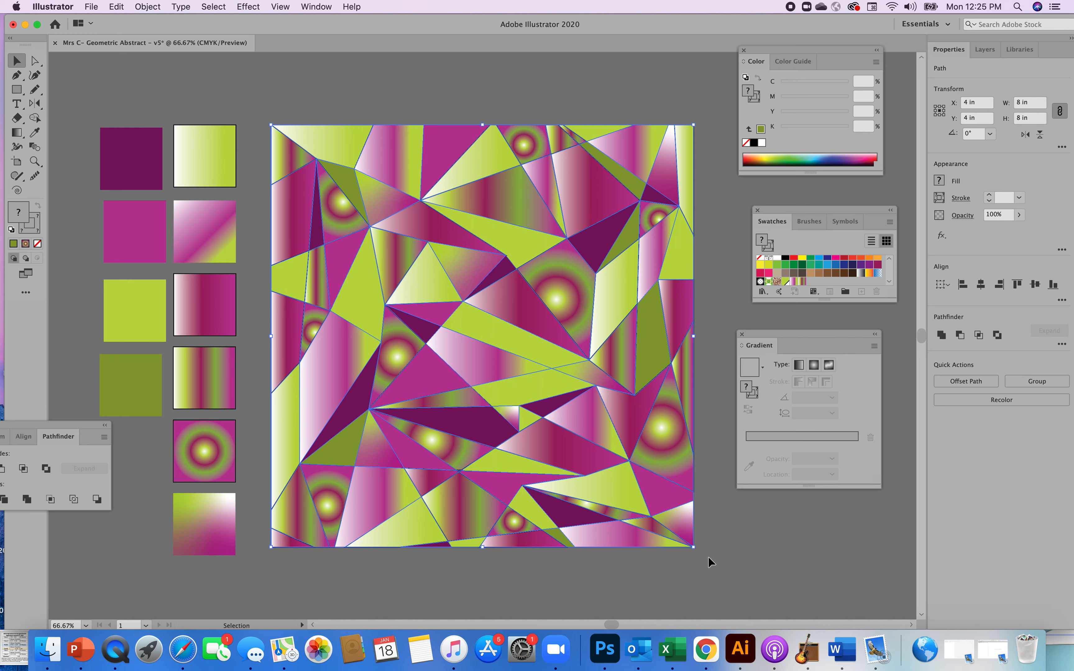
click(37, 232)
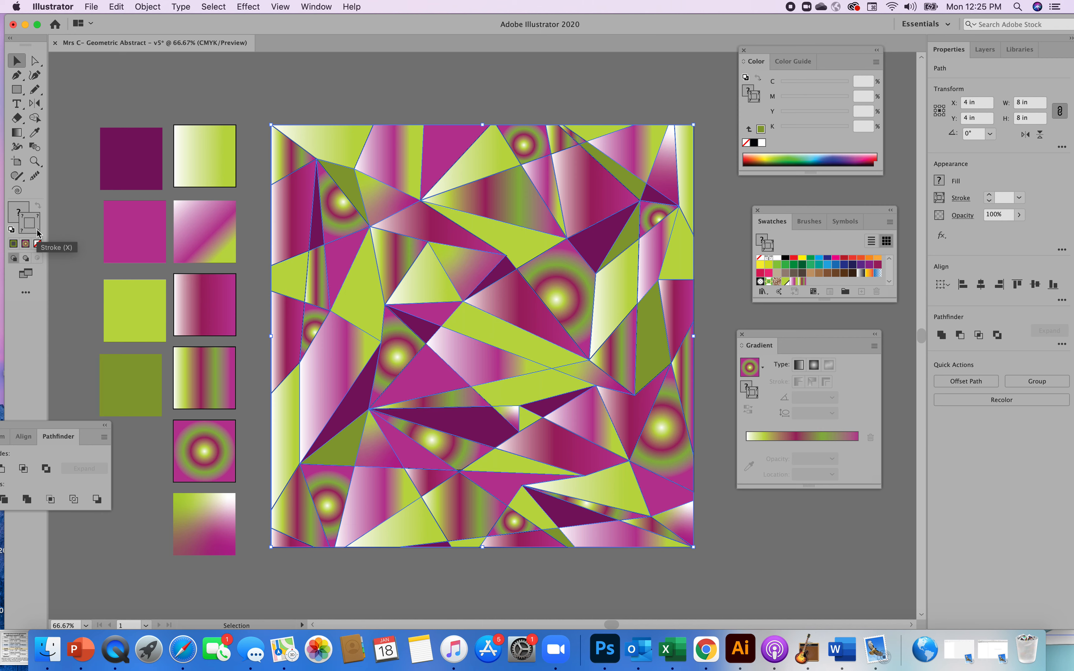